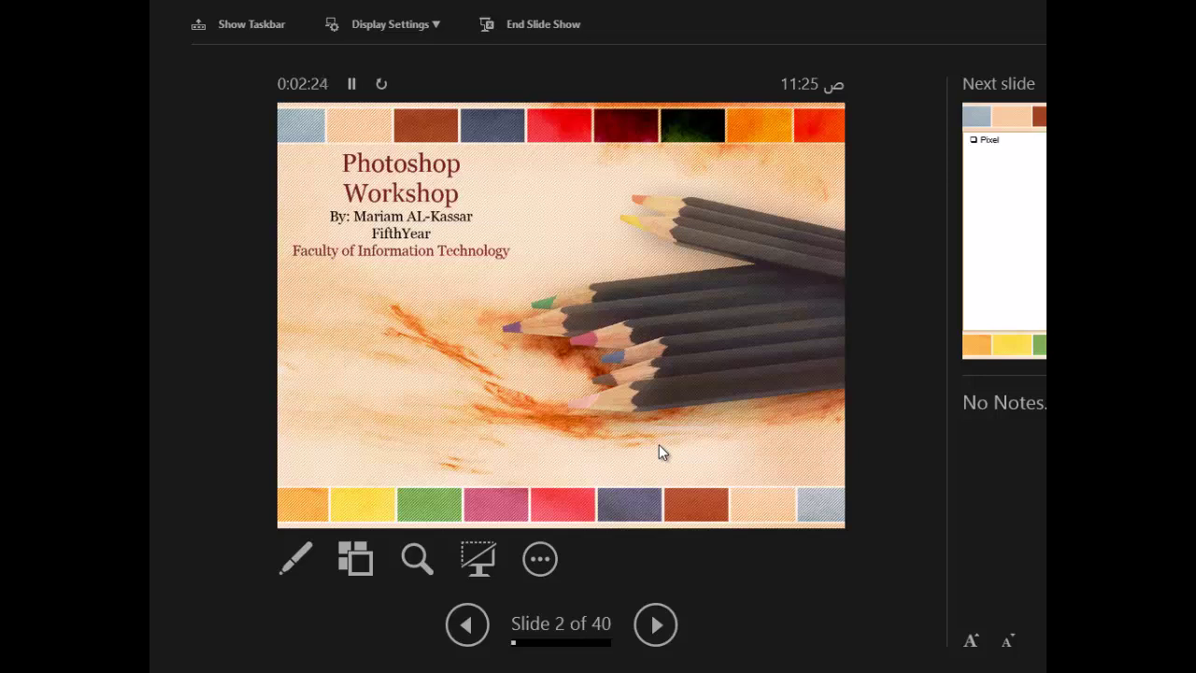
Step: Advance from the title slide to slide 3, 'Pixel', and reveal the house's pixel-staircase callout
left_click(658, 453)
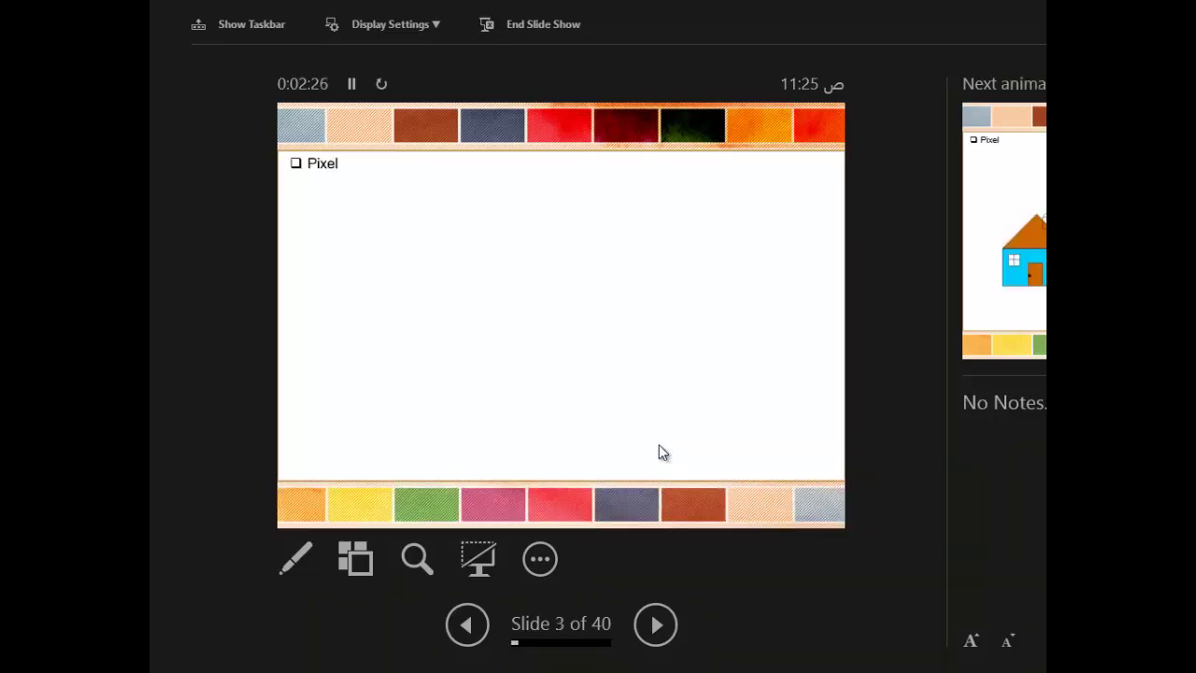
left_click(659, 452)
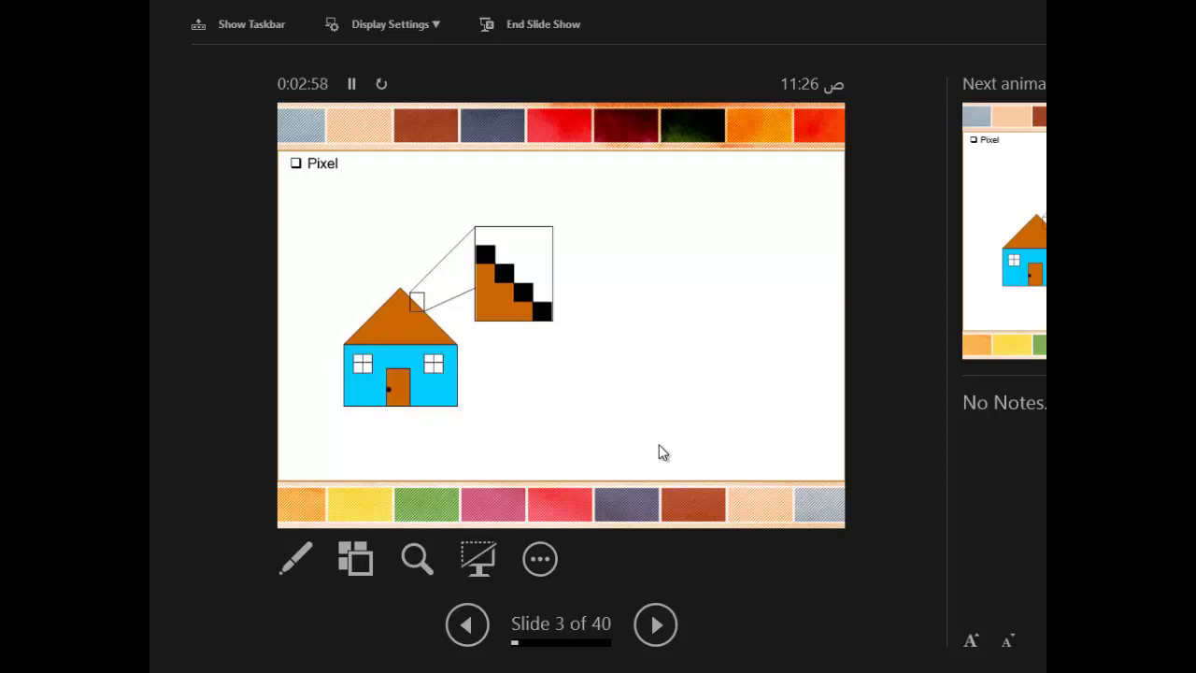
Step: Play slide 3's arrow and monitor-screen animations, then show slide 4's sharp and pixelated water-lily photos
left_click(659, 452)
left_click(659, 452)
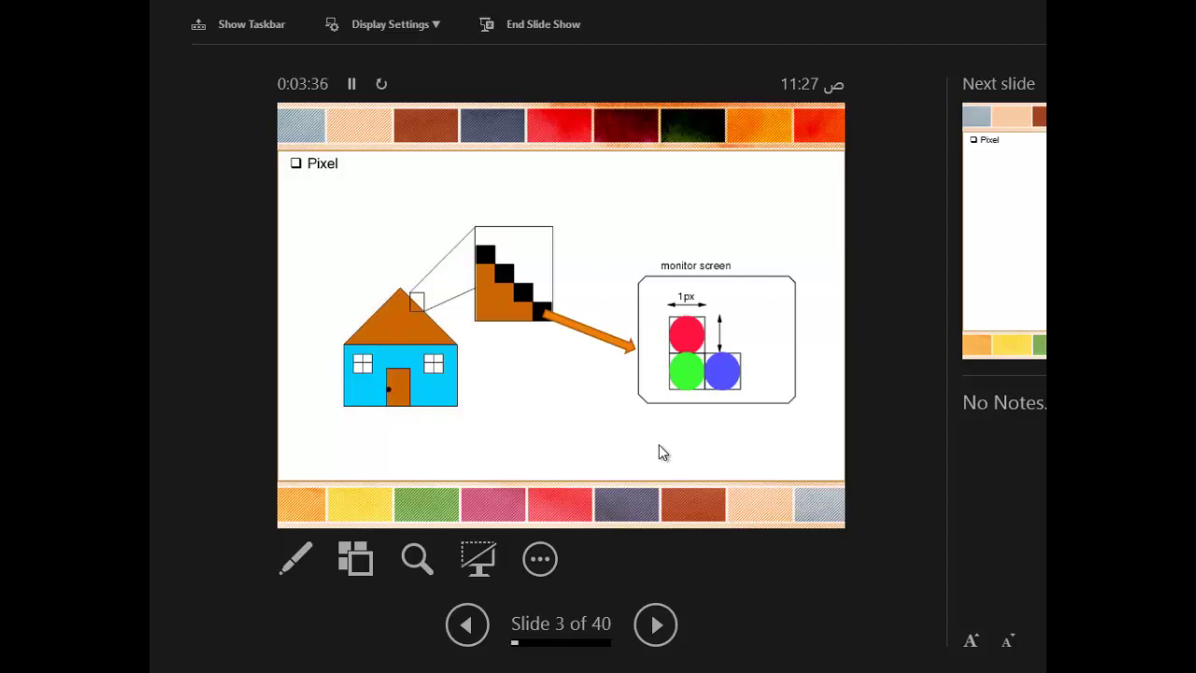
left_click(659, 452)
left_click(659, 452)
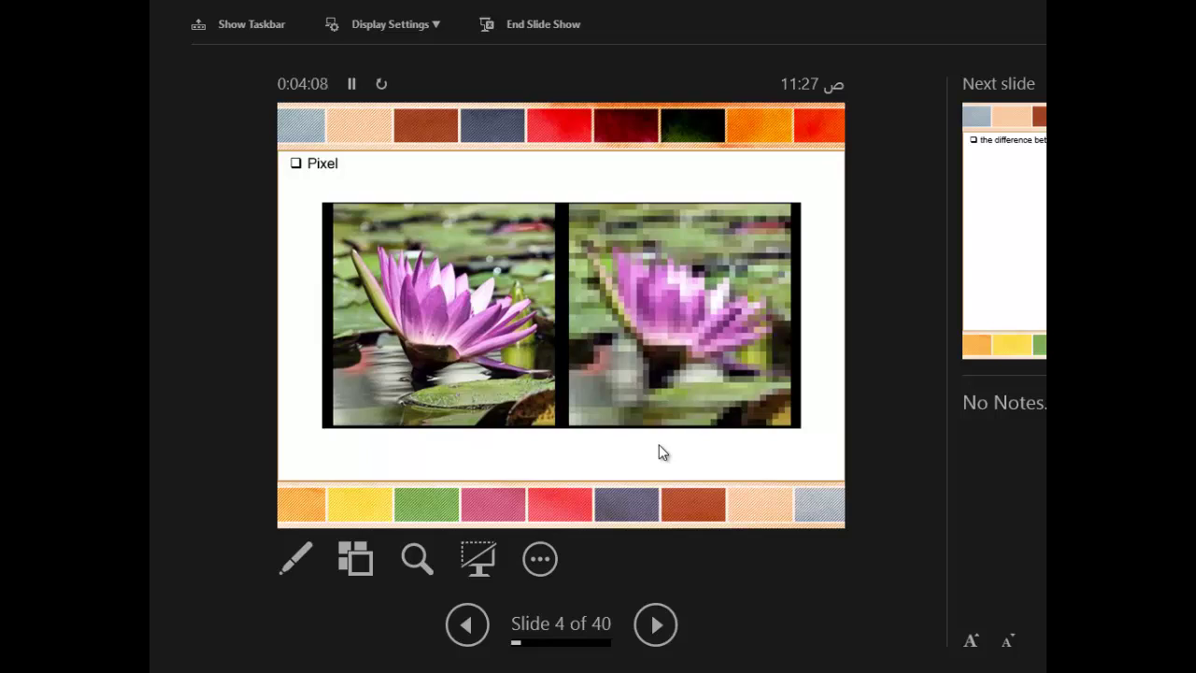
Step: Advance to slide 5, the vector versus bitmap smiley comparison
left_click(659, 453)
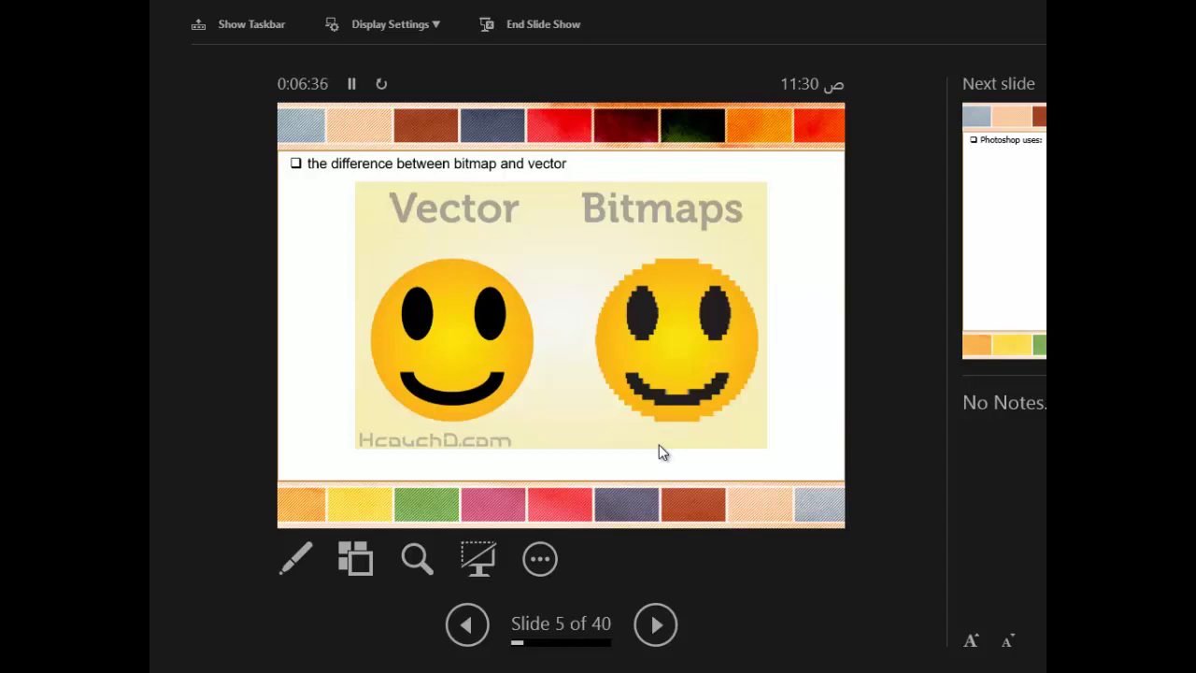
Step: Show the Photoshop uses slide with its Design bullet and example picture
left_click(660, 452)
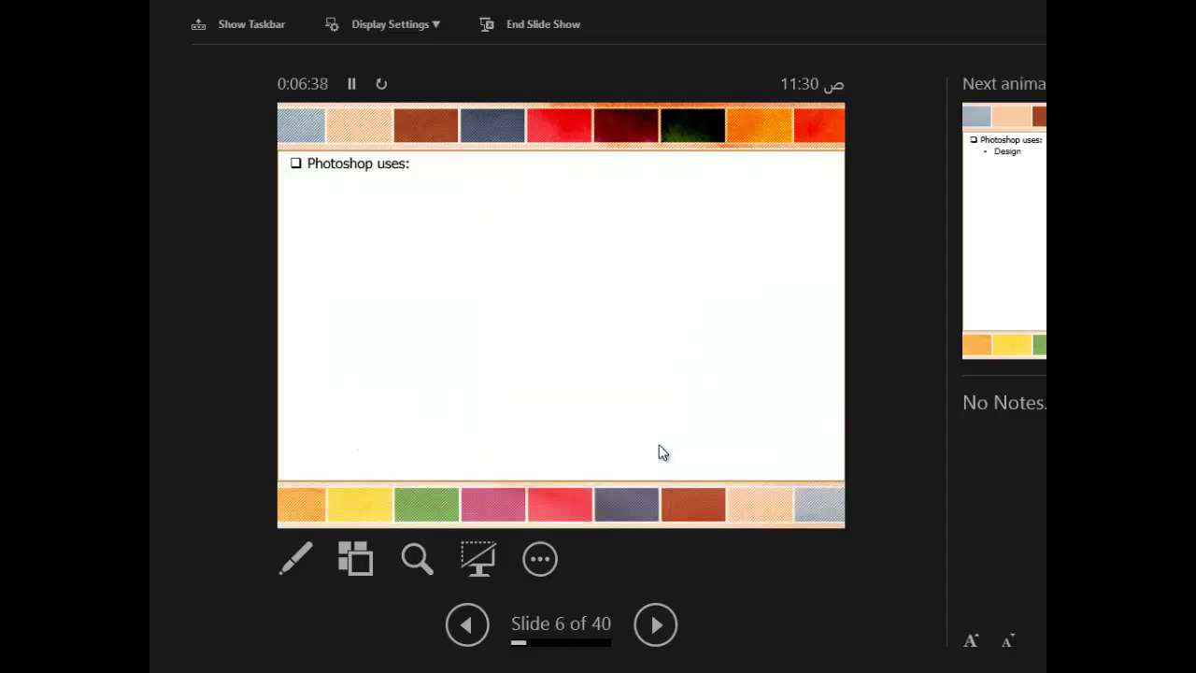
left_click(659, 452)
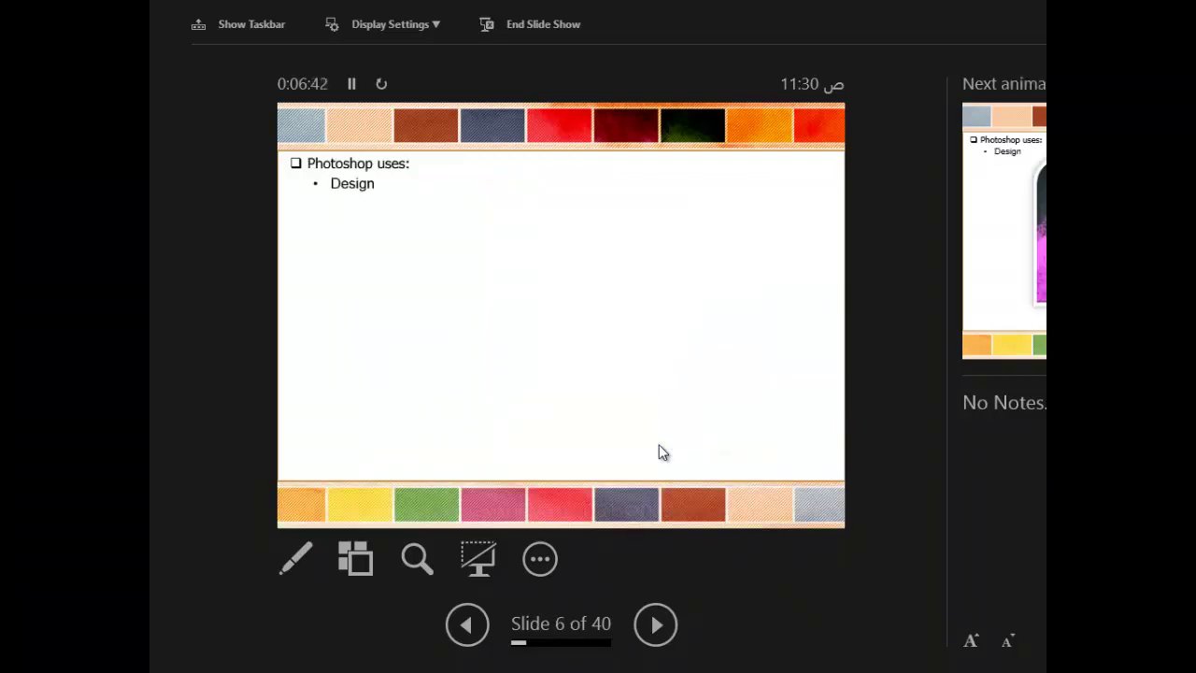
left_click(661, 452)
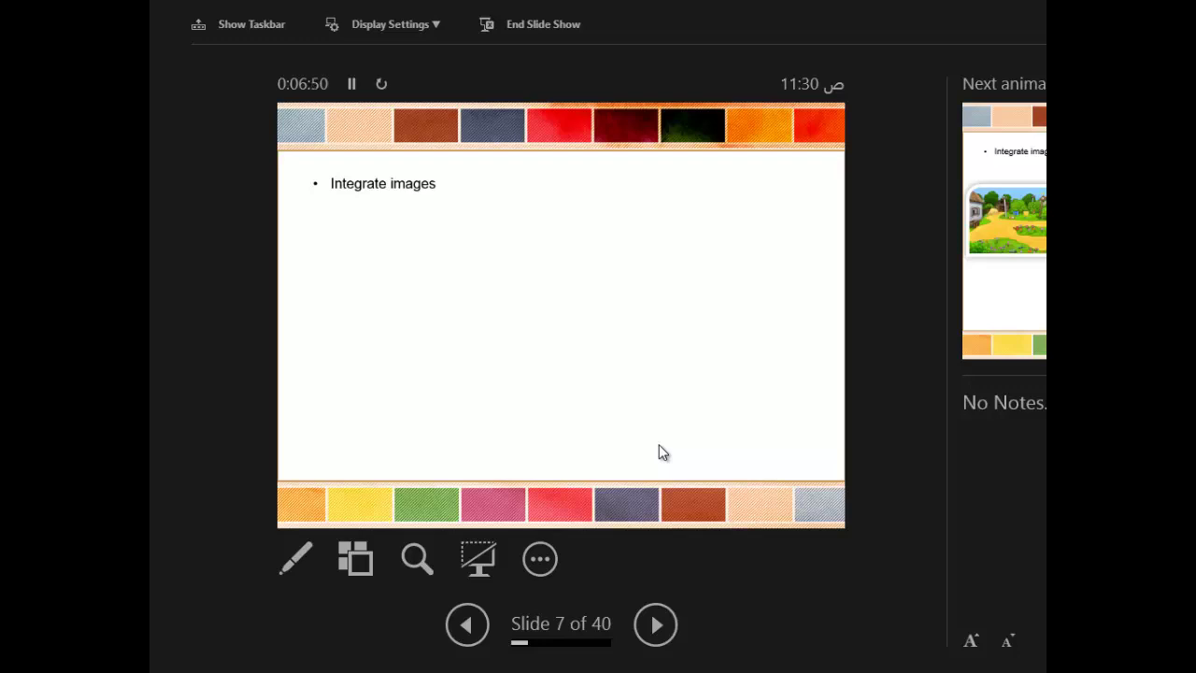
key("Right")
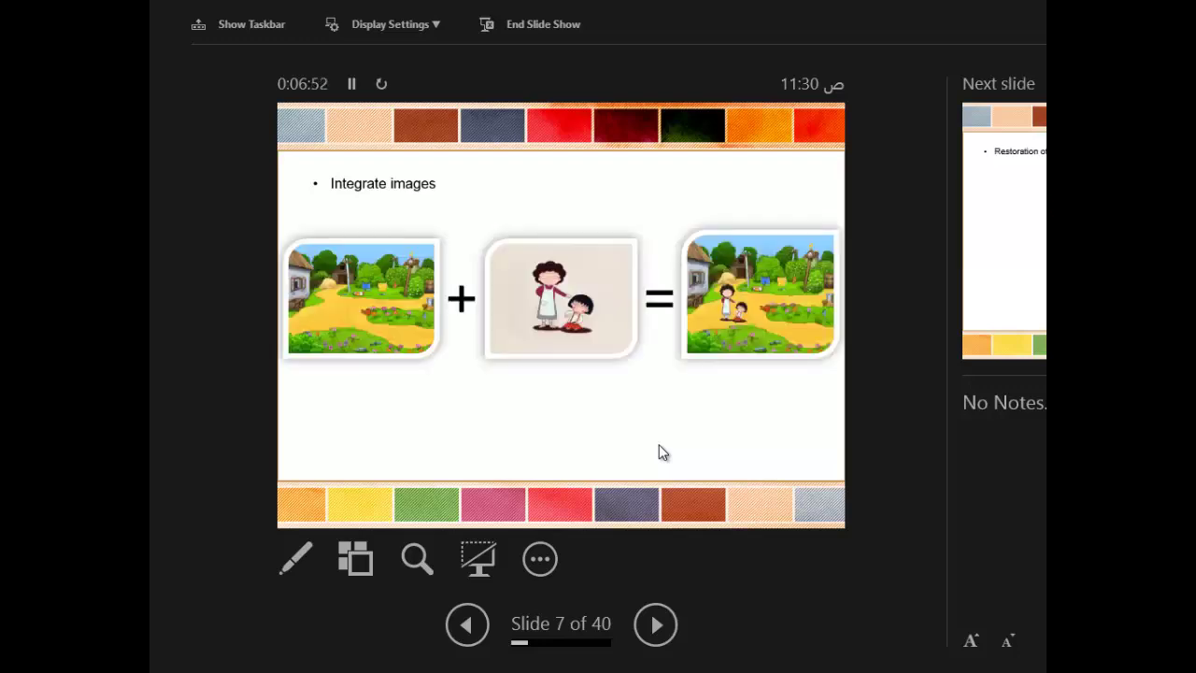
key("Left")
key("Left")
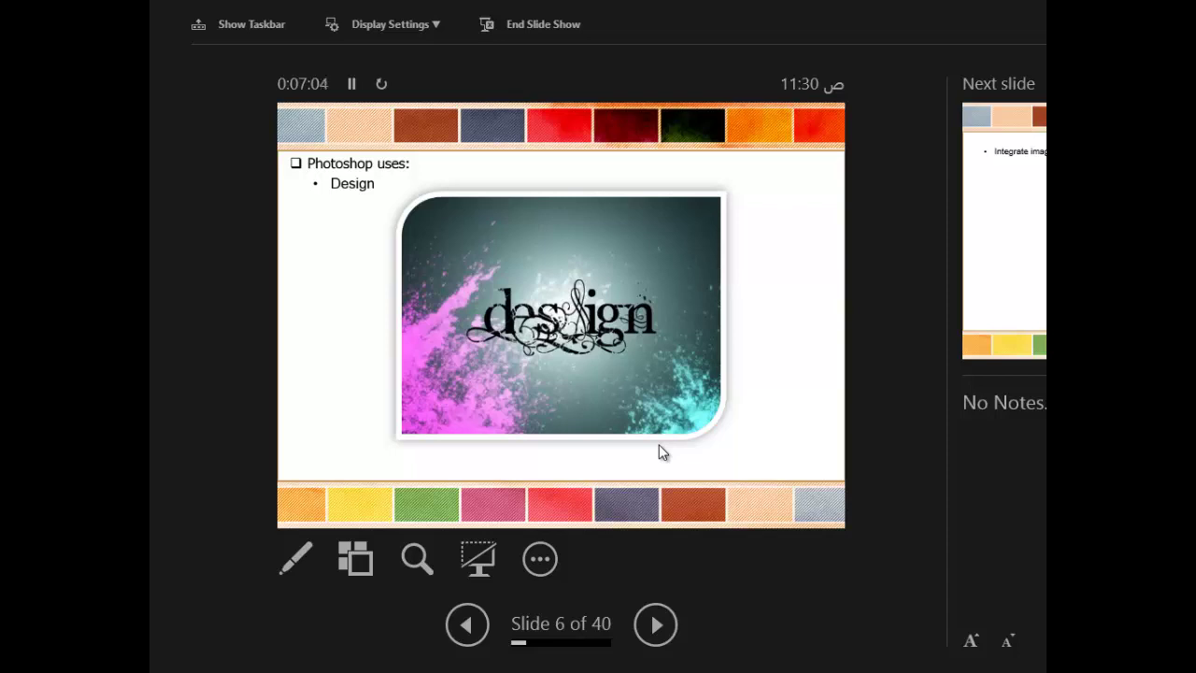
Step: Show the Integrate images slide's village result, then slide 8's black-and-white door photo
left_click(658, 452)
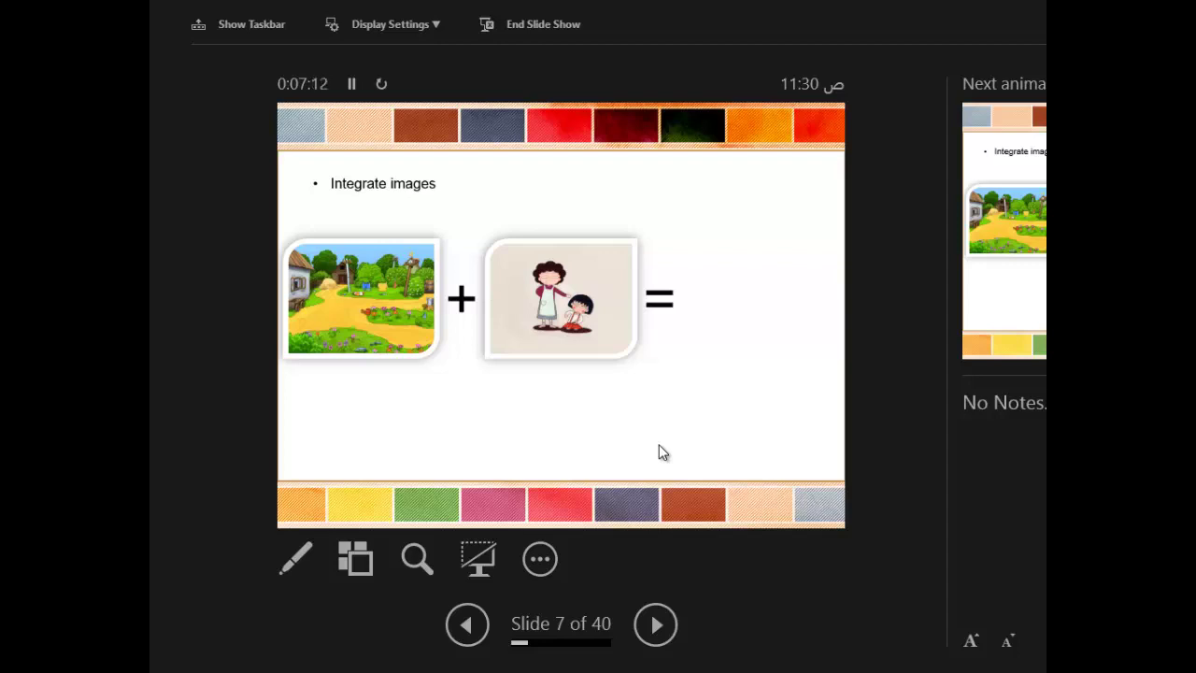
left_click(659, 453)
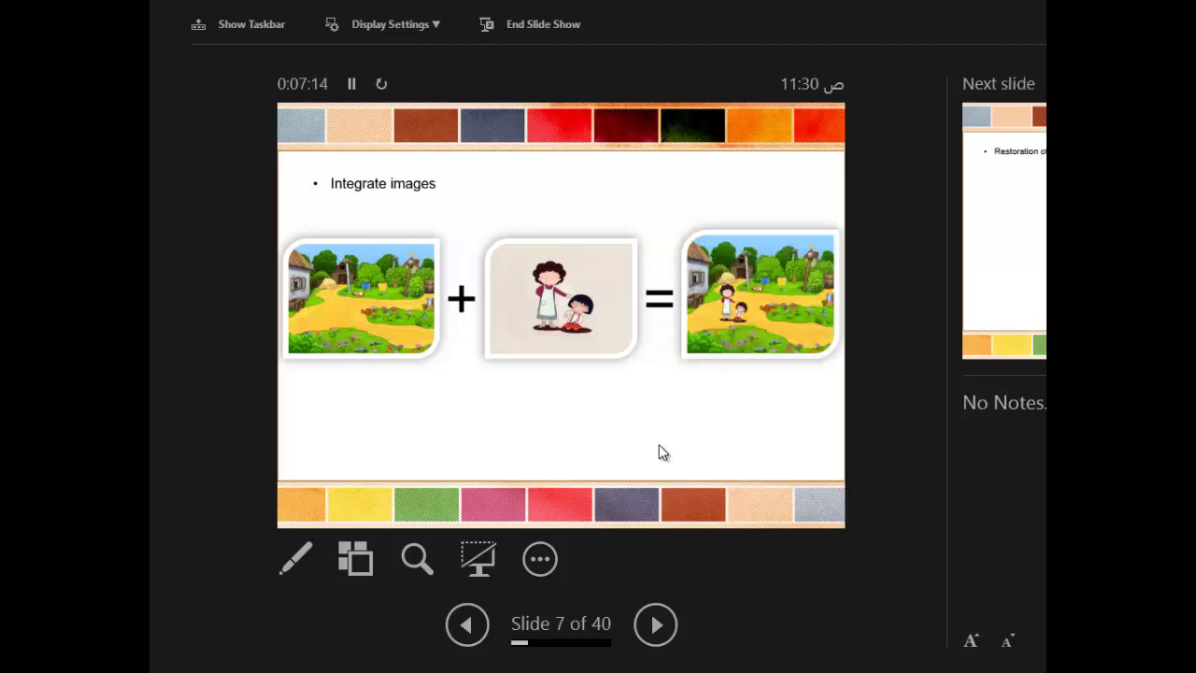
left_click(659, 453)
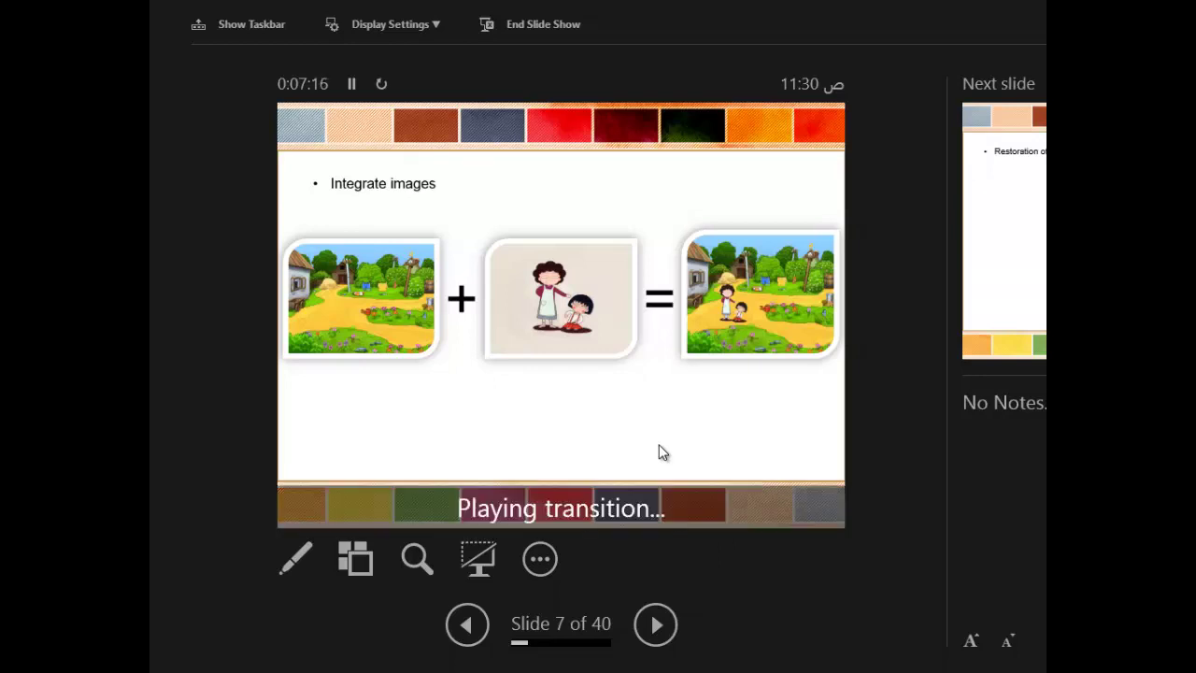
left_click(658, 452)
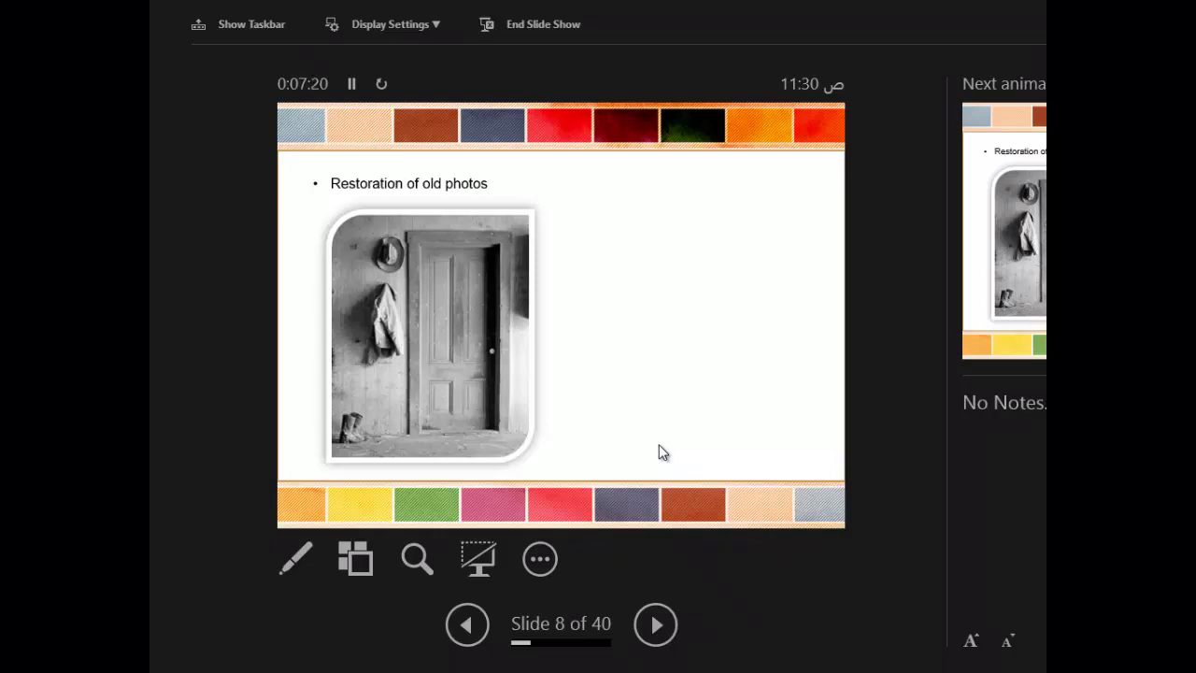
Step: Reveal the restored colour door photo and step through the Design posters slides
left_click(659, 452)
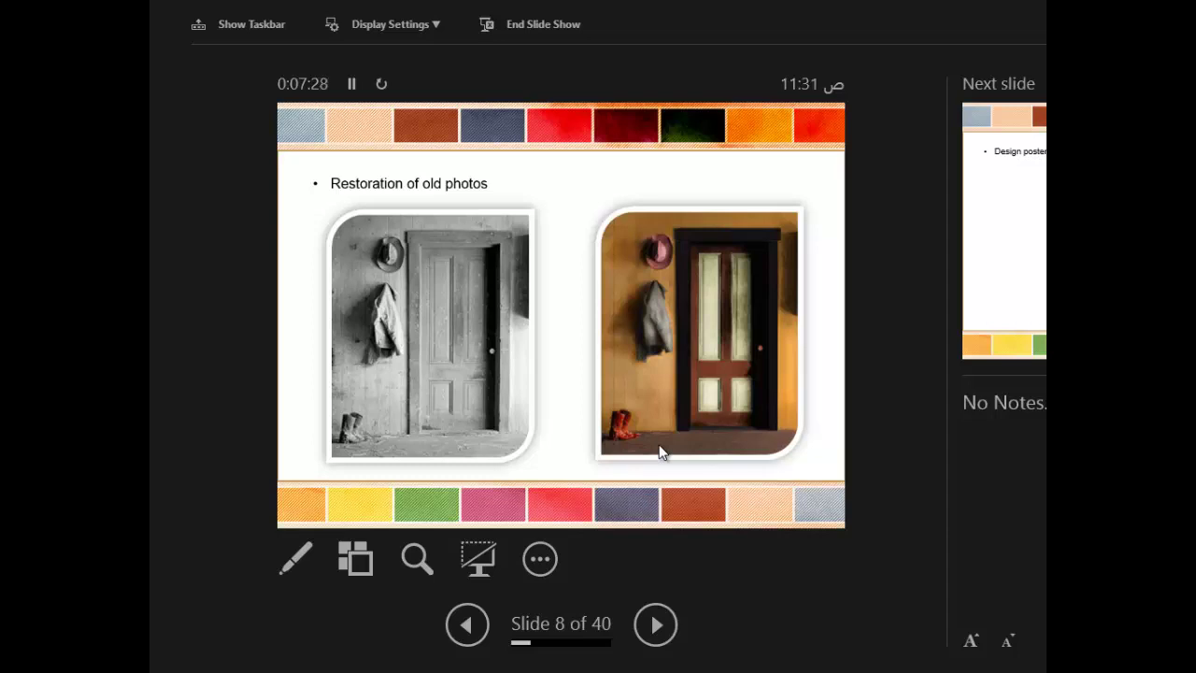
left_click(659, 453)
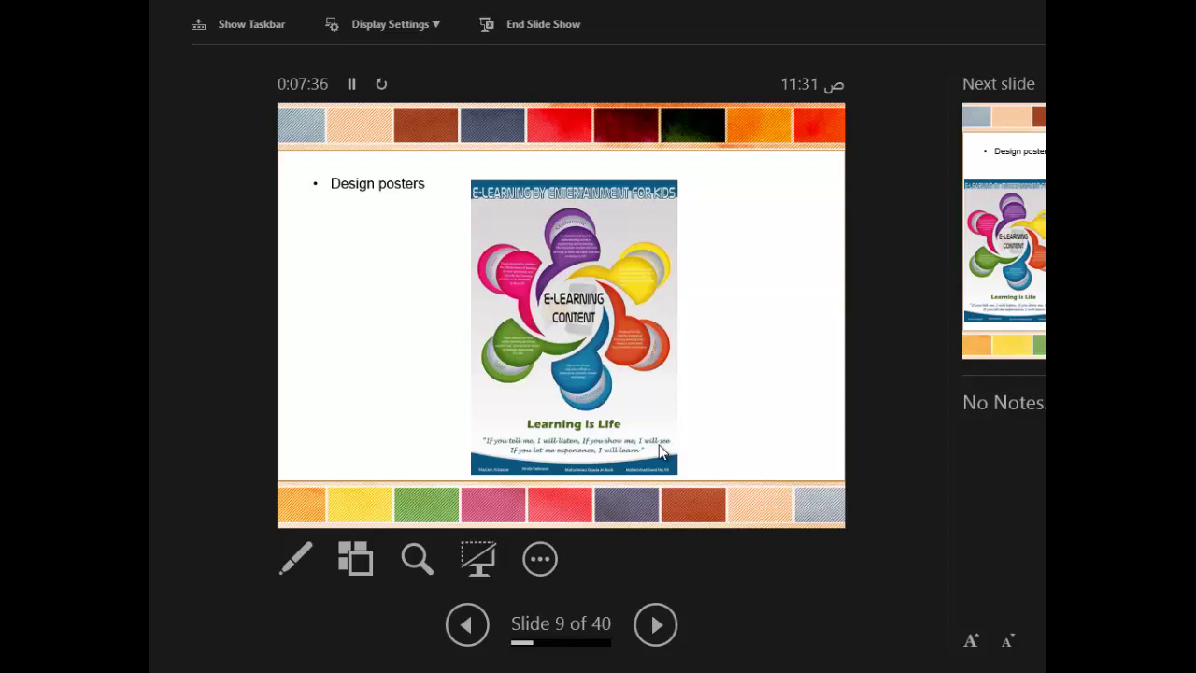
left_click(659, 445)
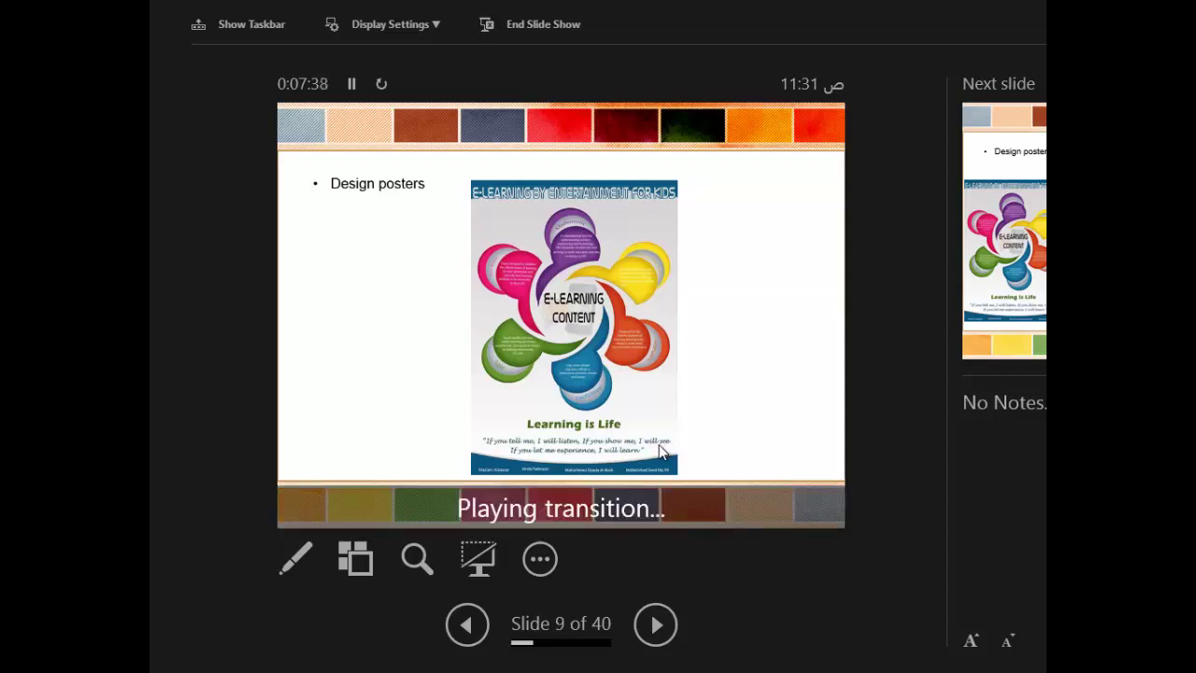
left_click(659, 454)
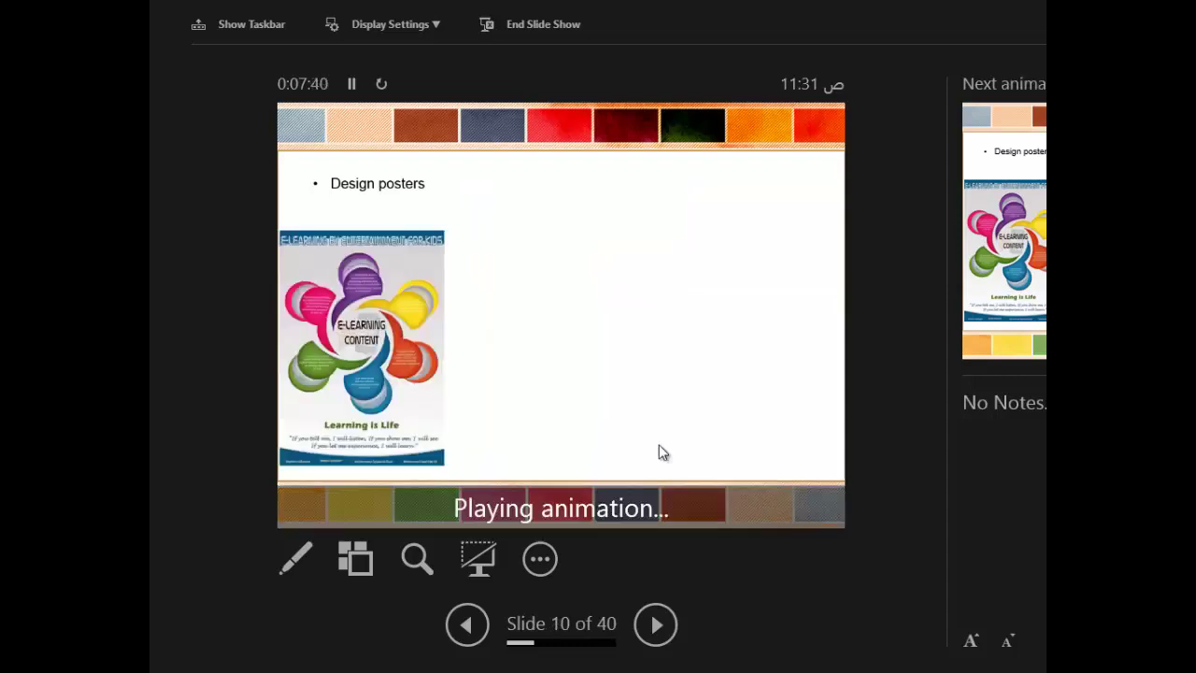
Step: Show the Web sites slide and reveal its three website screenshots
left_click(659, 453)
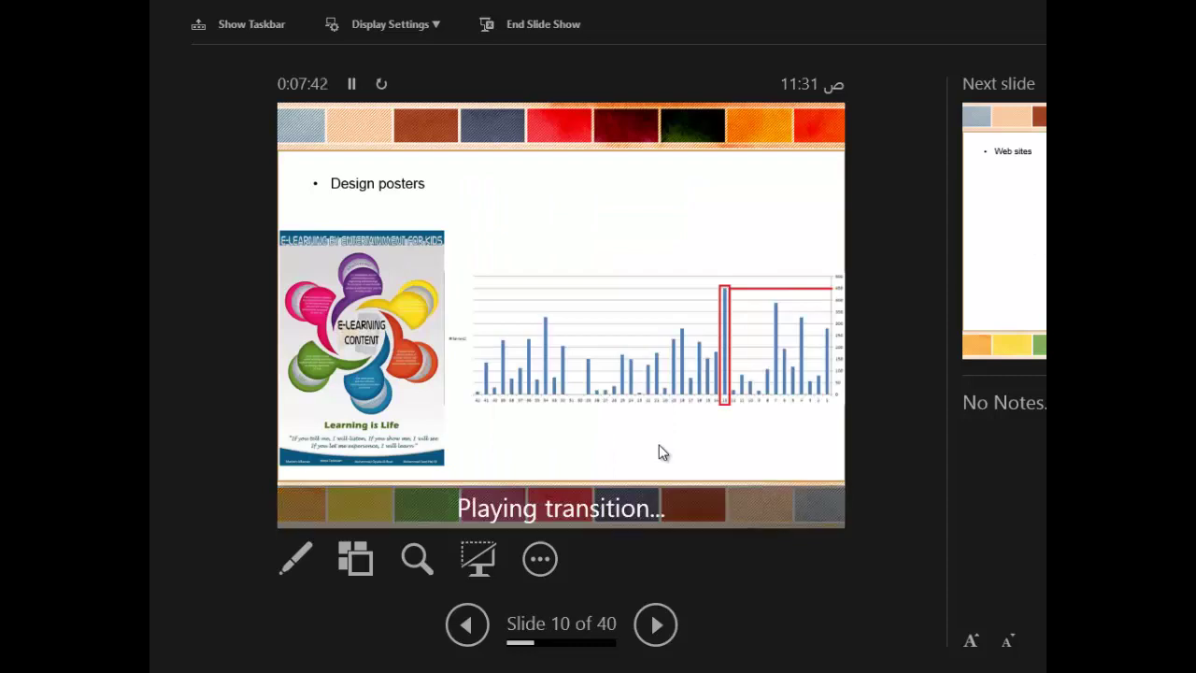
left_click(659, 453)
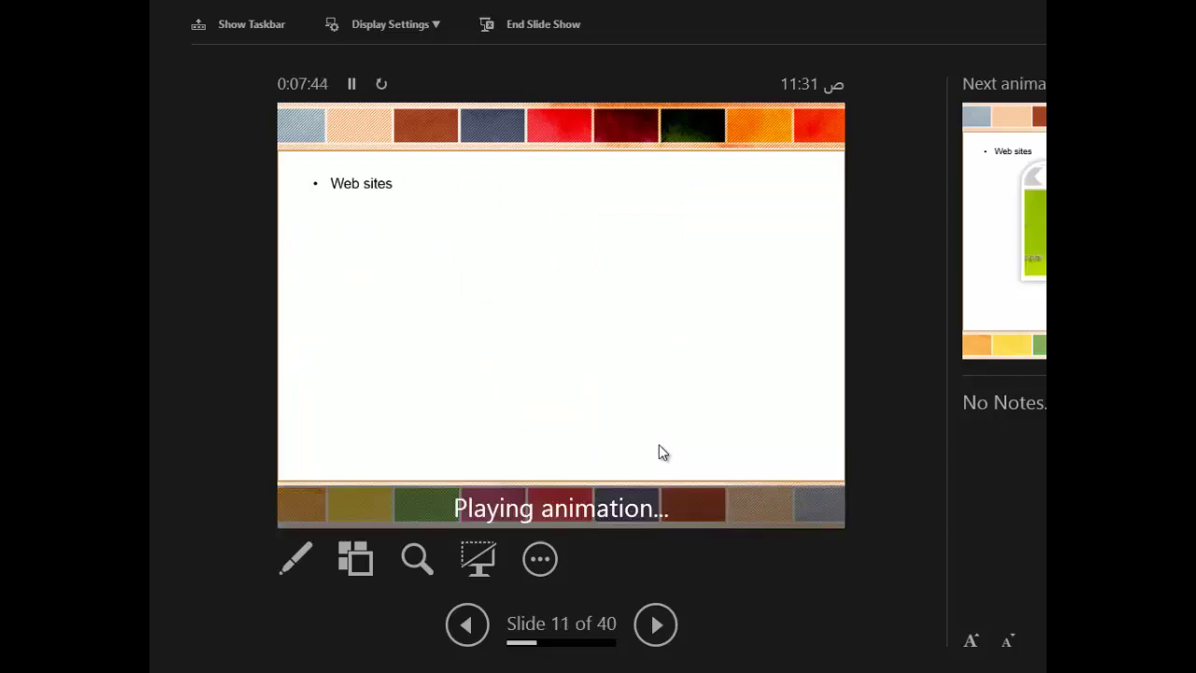
left_click(659, 453)
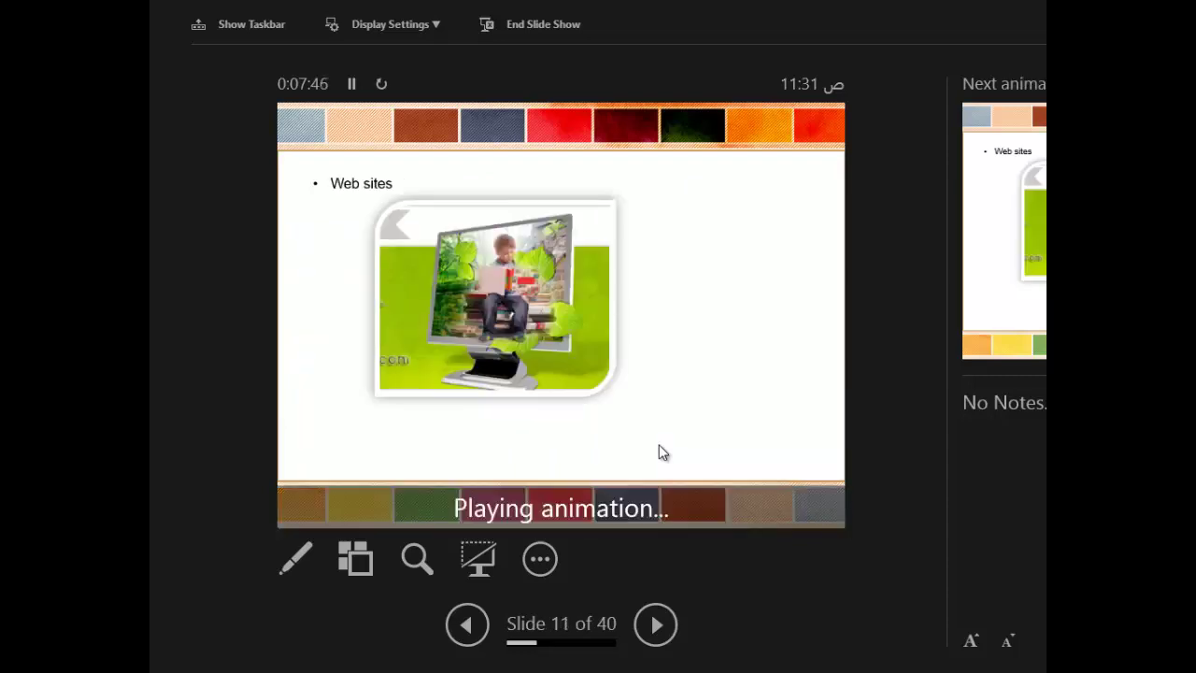
left_click(659, 453)
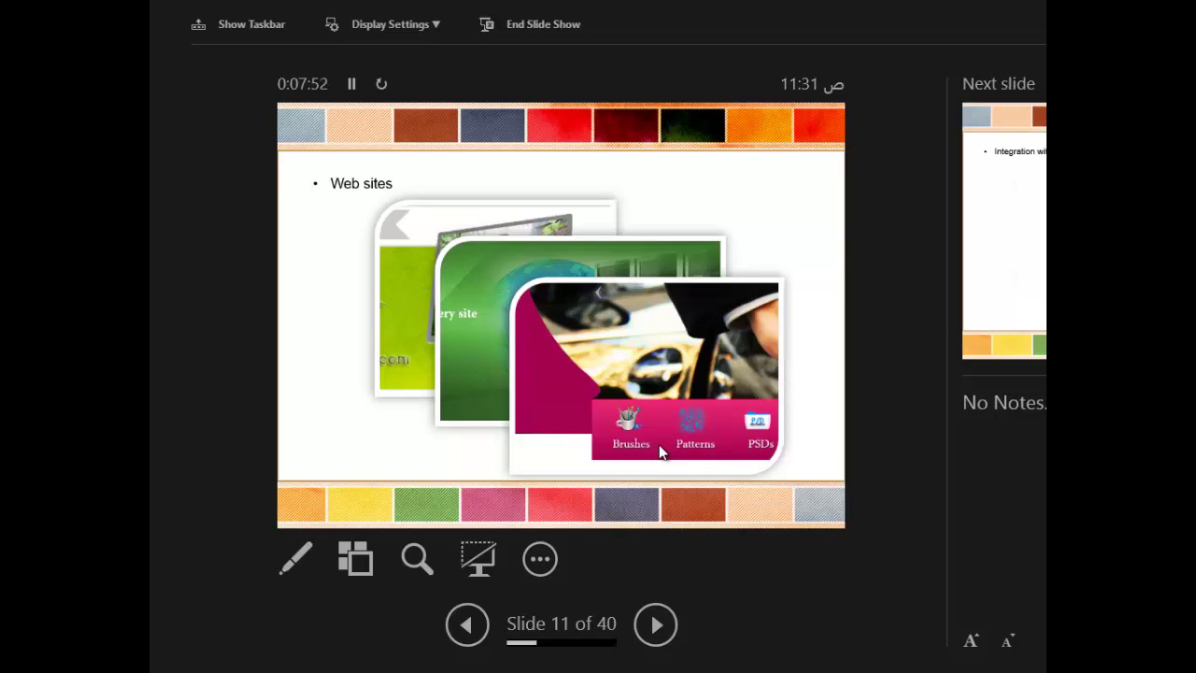
Step: Show slide 12, Integration with other design programs, then advance to slide 13's demo video
left_click(659, 452)
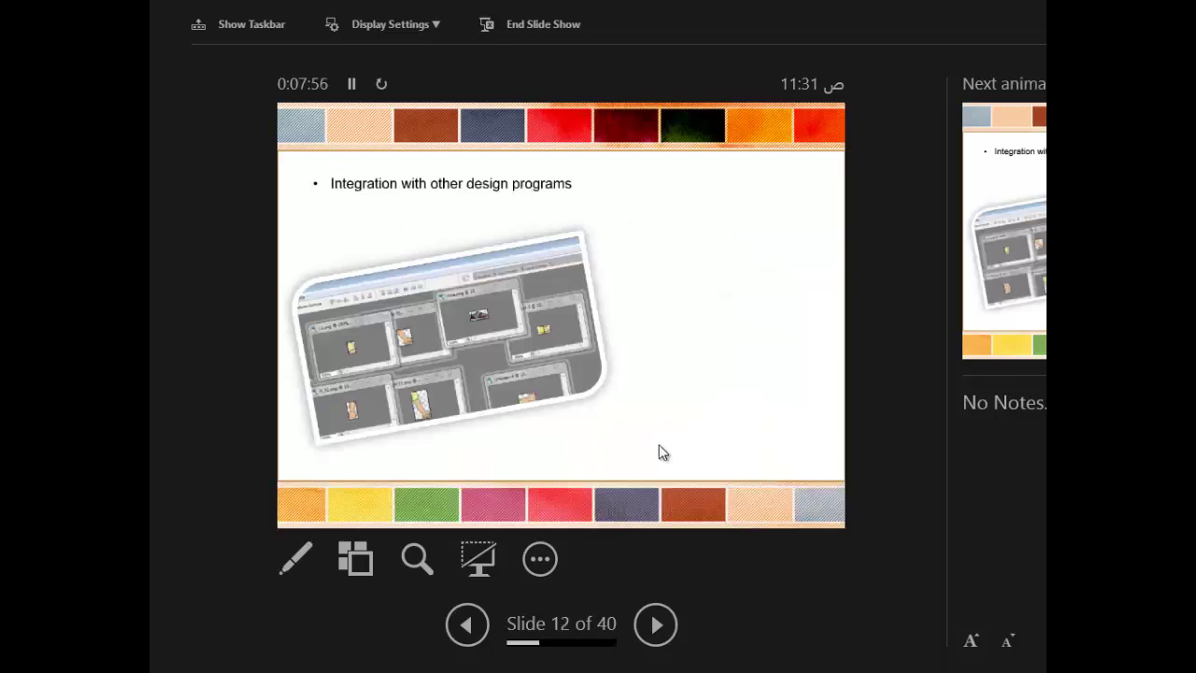
left_click(659, 452)
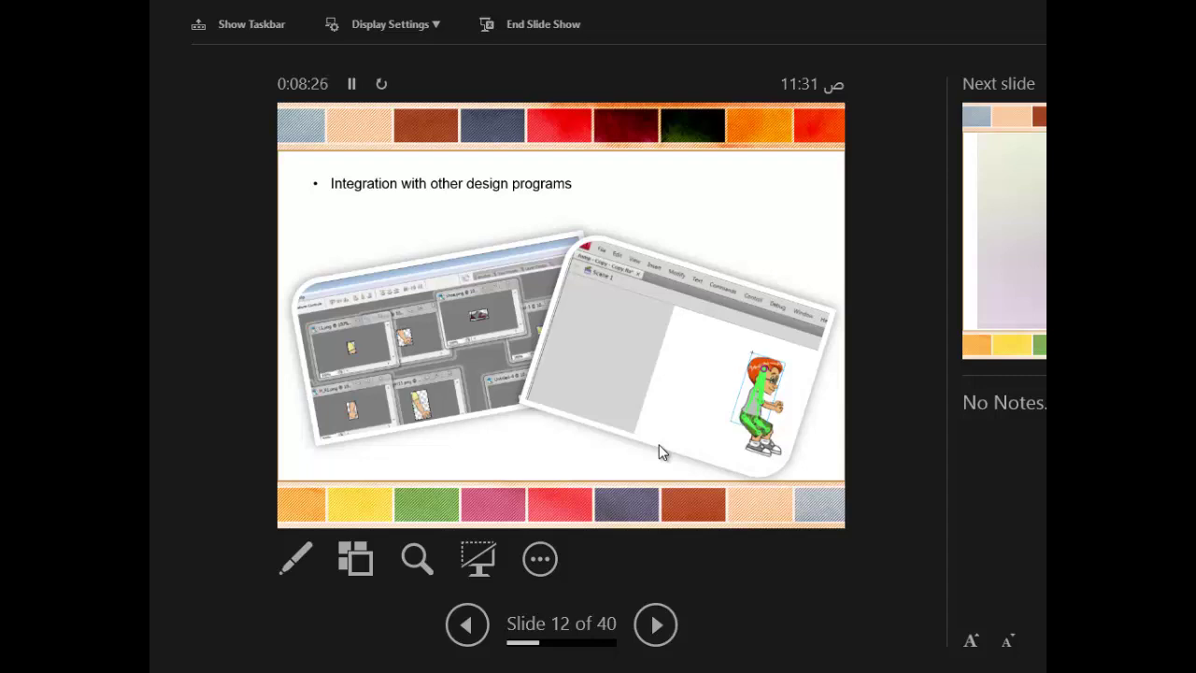
left_click(659, 452)
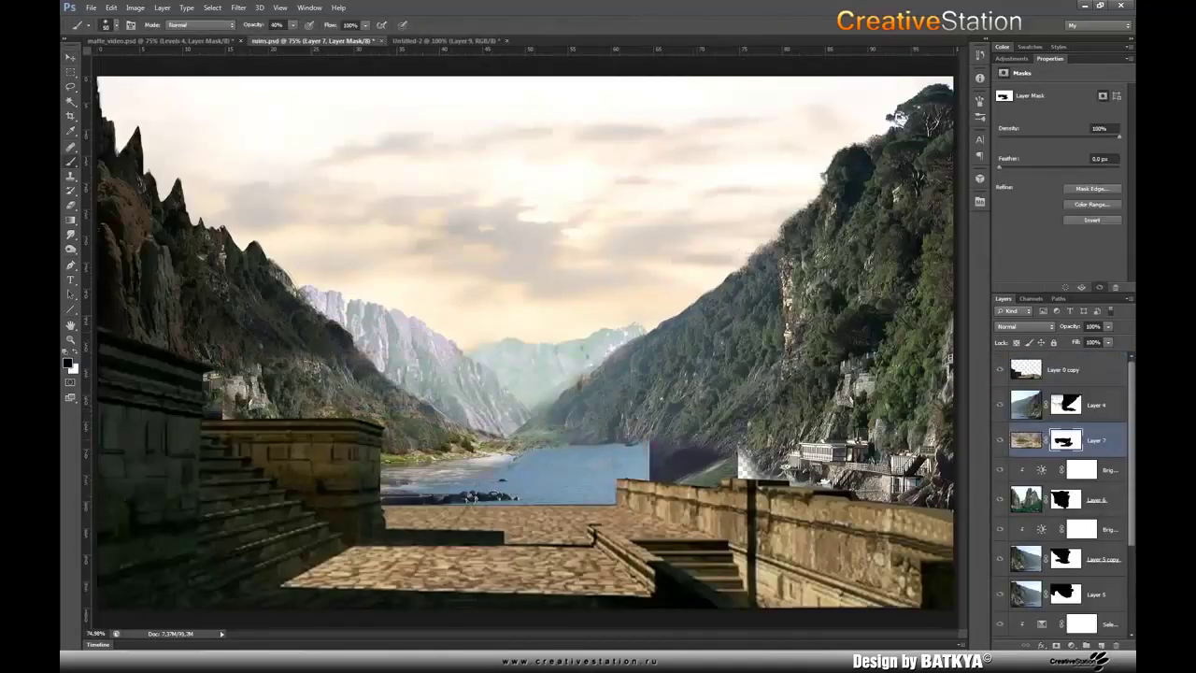
Step: Add a Levels adjustment above Layer 7 and outline the castle photo's edges with the Polygonal Lasso
left_click(1070, 645)
left_click(1046, 113)
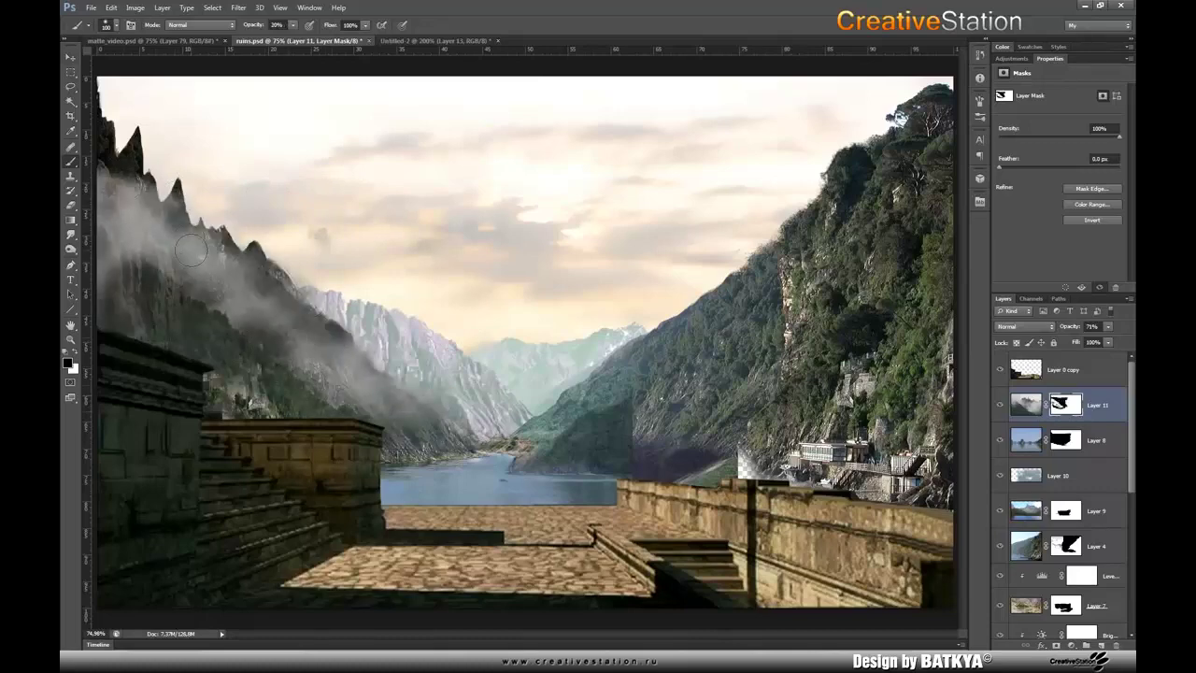
key("l")
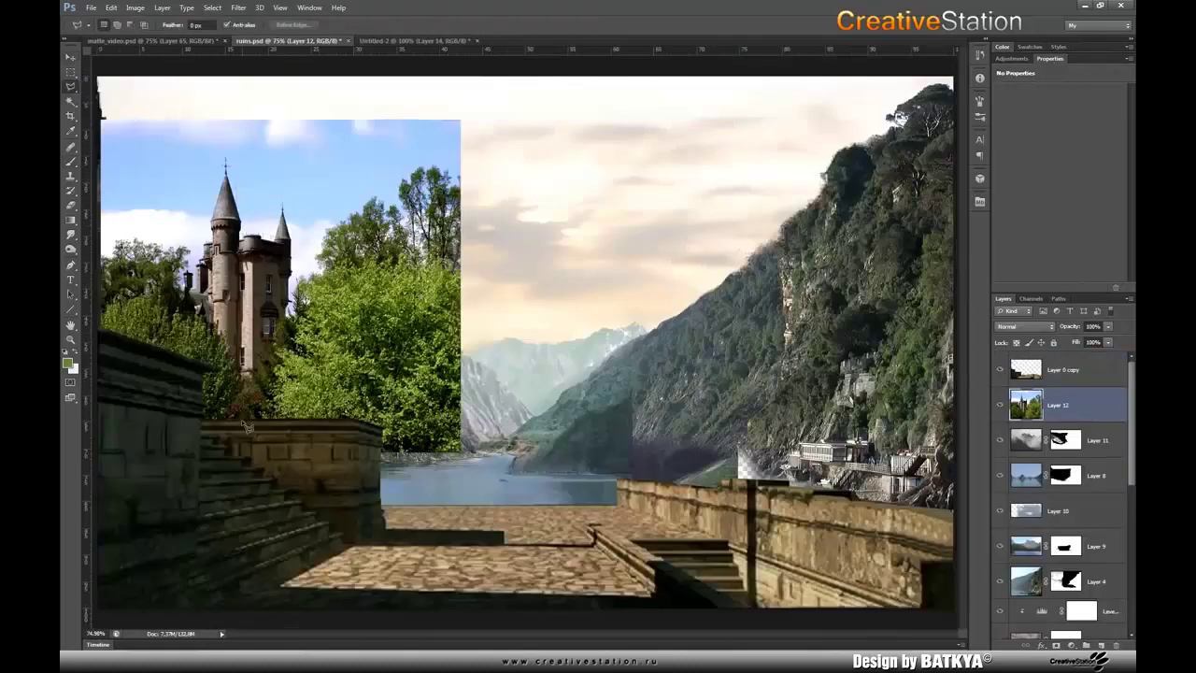
left_click(242, 420)
left_click(241, 322)
left_click(98, 323)
left_click(98, 100)
left_click(469, 100)
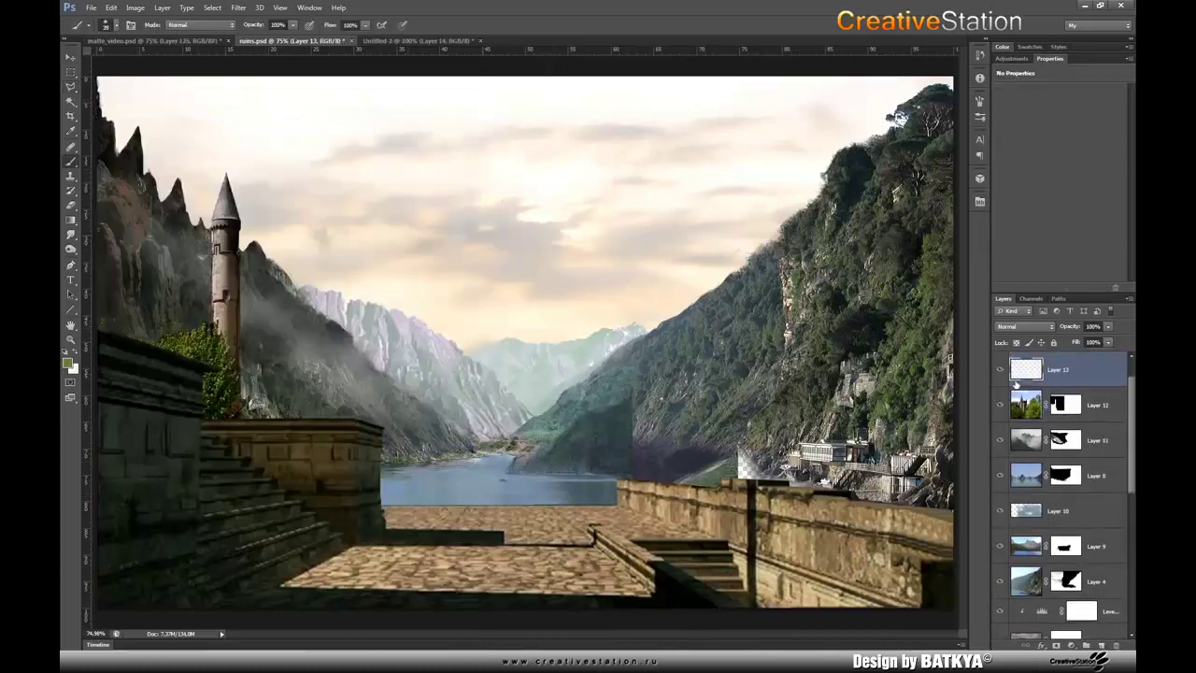
Step: Blend the pasted cliff photos into the mountains by masking them with a soft brush
left_click(421, 43)
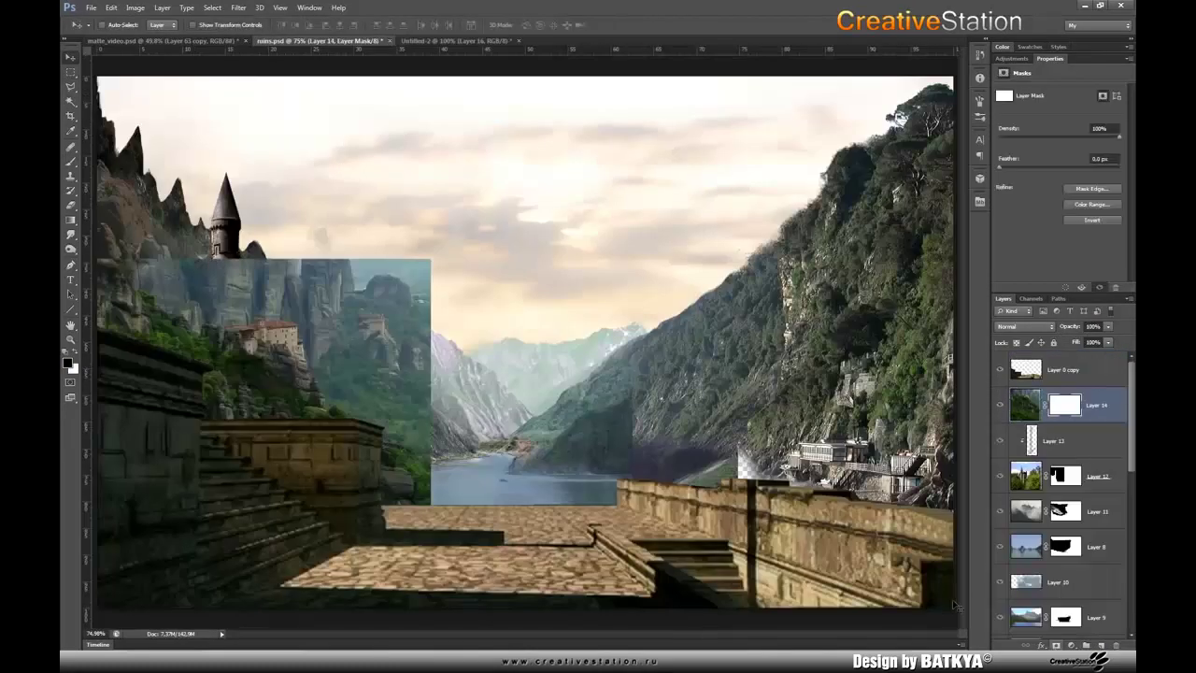
left_click_drag(281, 393, 435, 329)
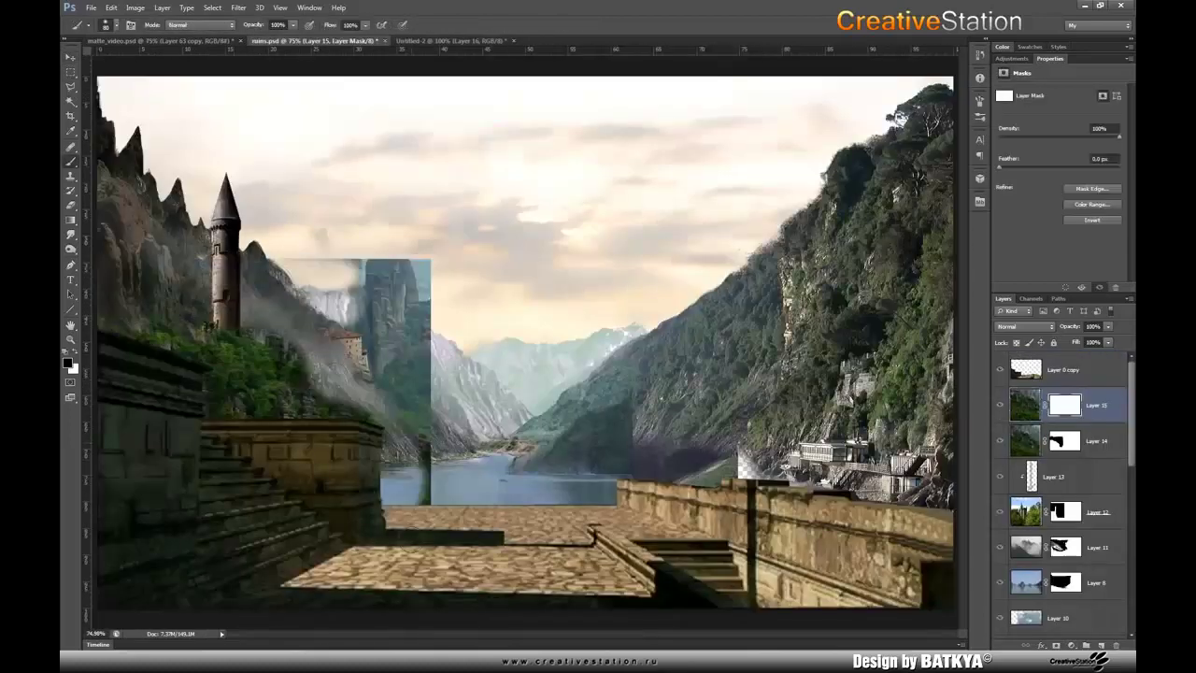
right_click(299, 314)
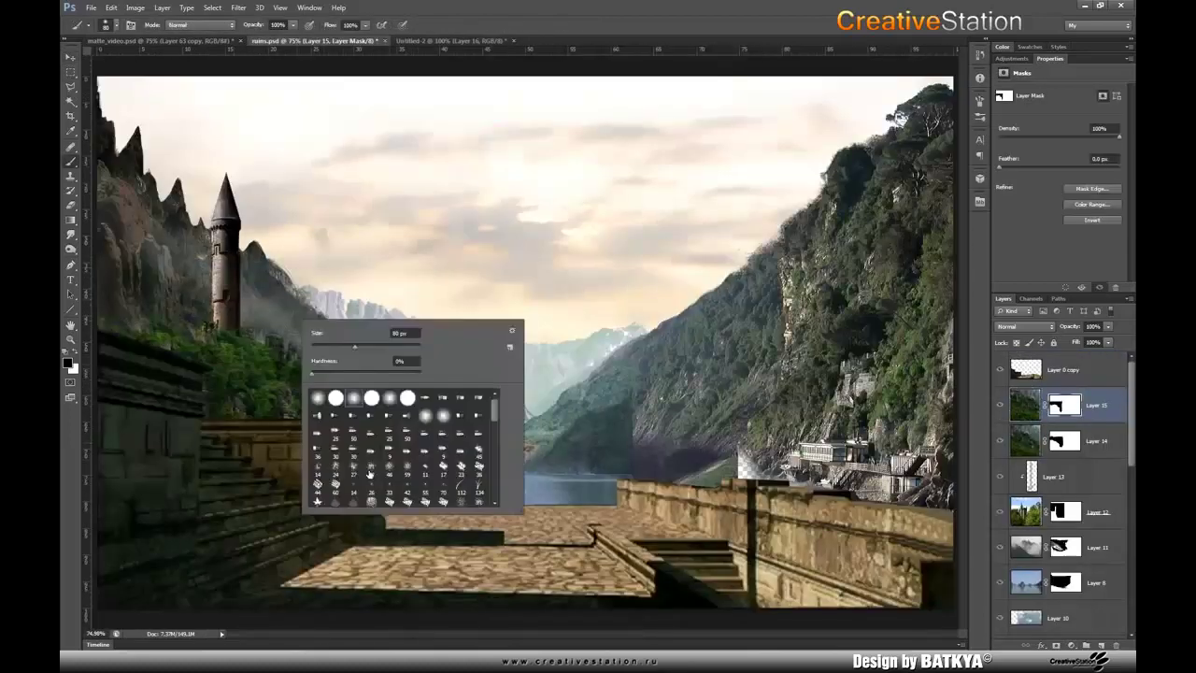
left_click_drag(309, 308, 420, 280)
left_click(1065, 404)
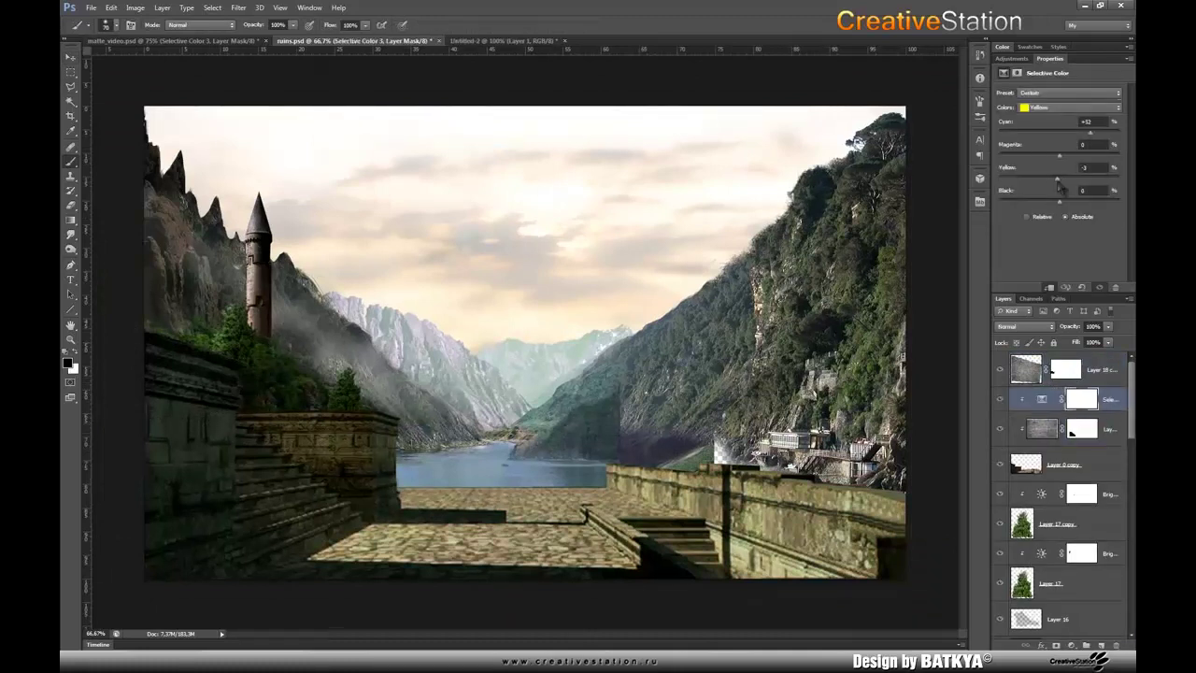
Step: Mask the mist away near the terrace and add two clipped layers above the tower
left_click(1070, 646)
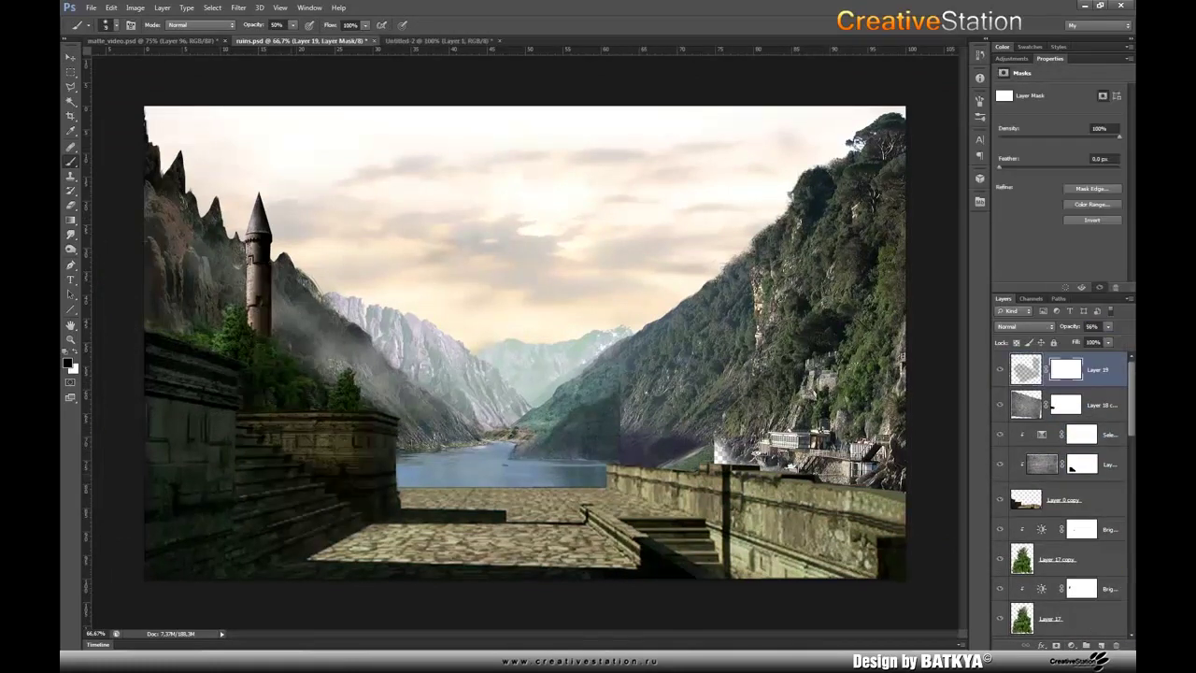
key("x")
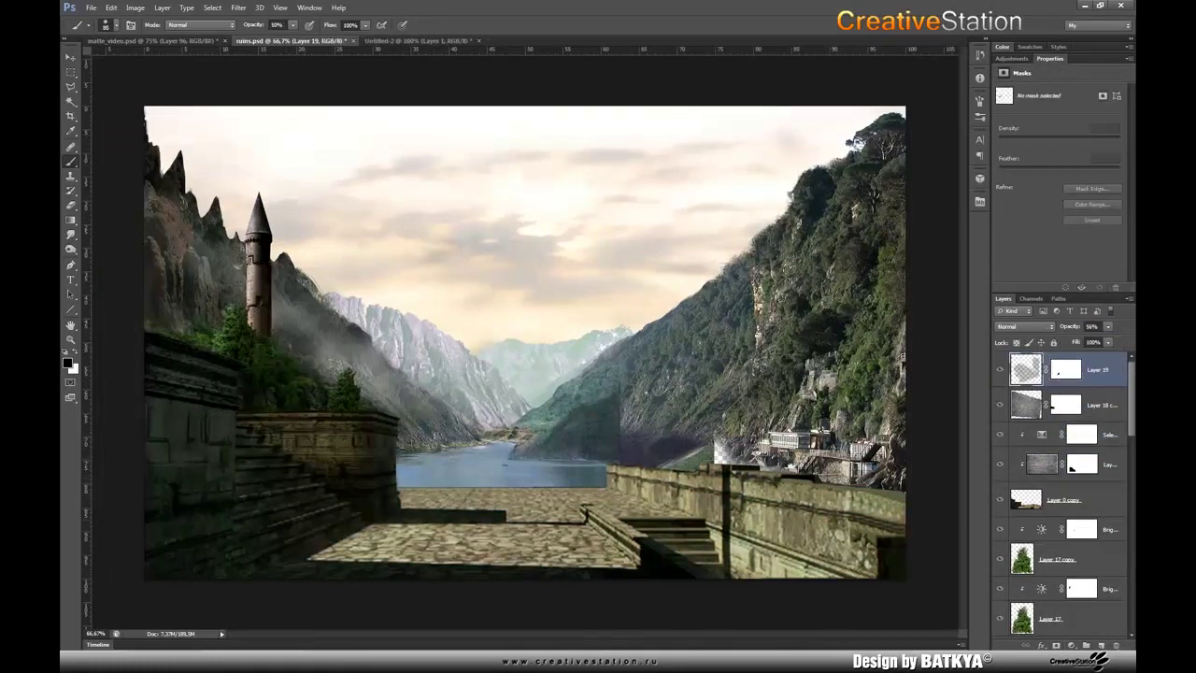
left_click(323, 430)
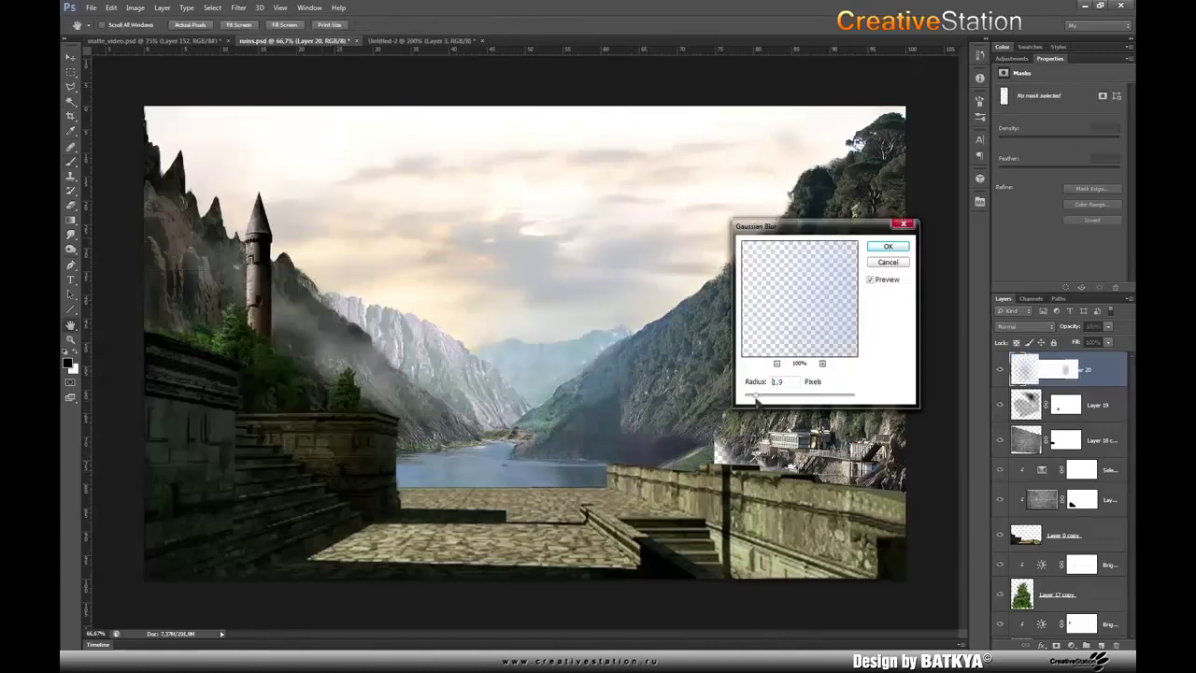
key("ctrl+shift+alt+n")
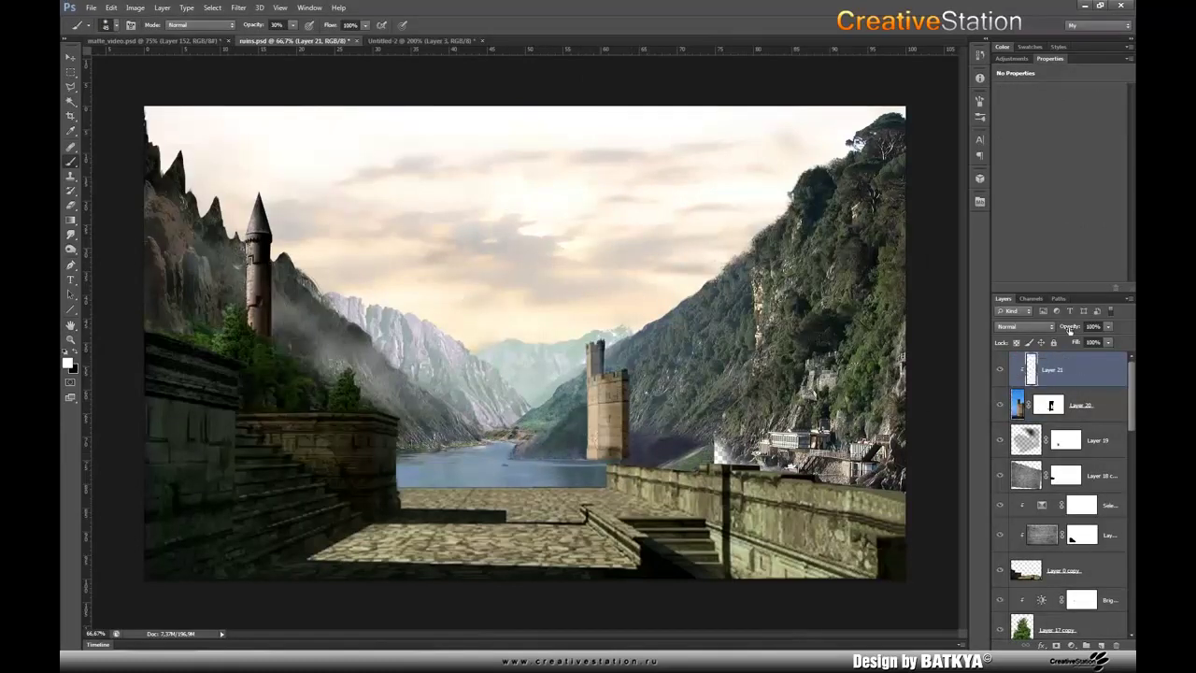
key("ctrl+shift+alt+n")
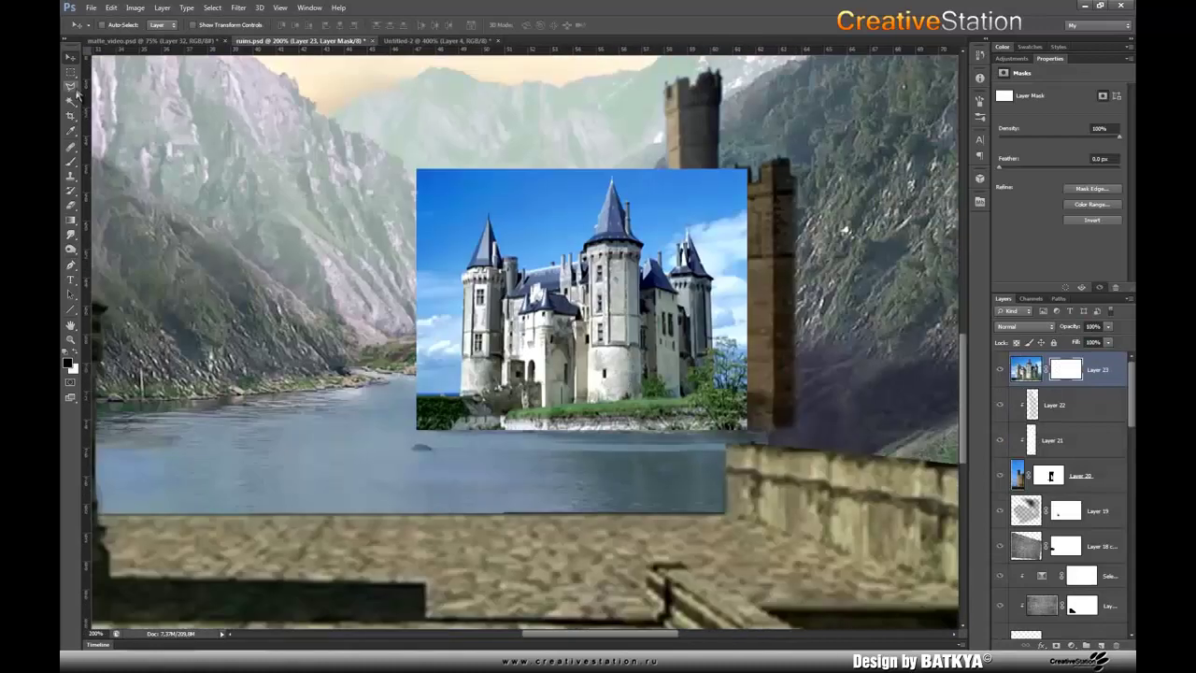
Step: Blend the distant tower's base by masking out the grass and clone-stamping the tower
left_click(75, 90)
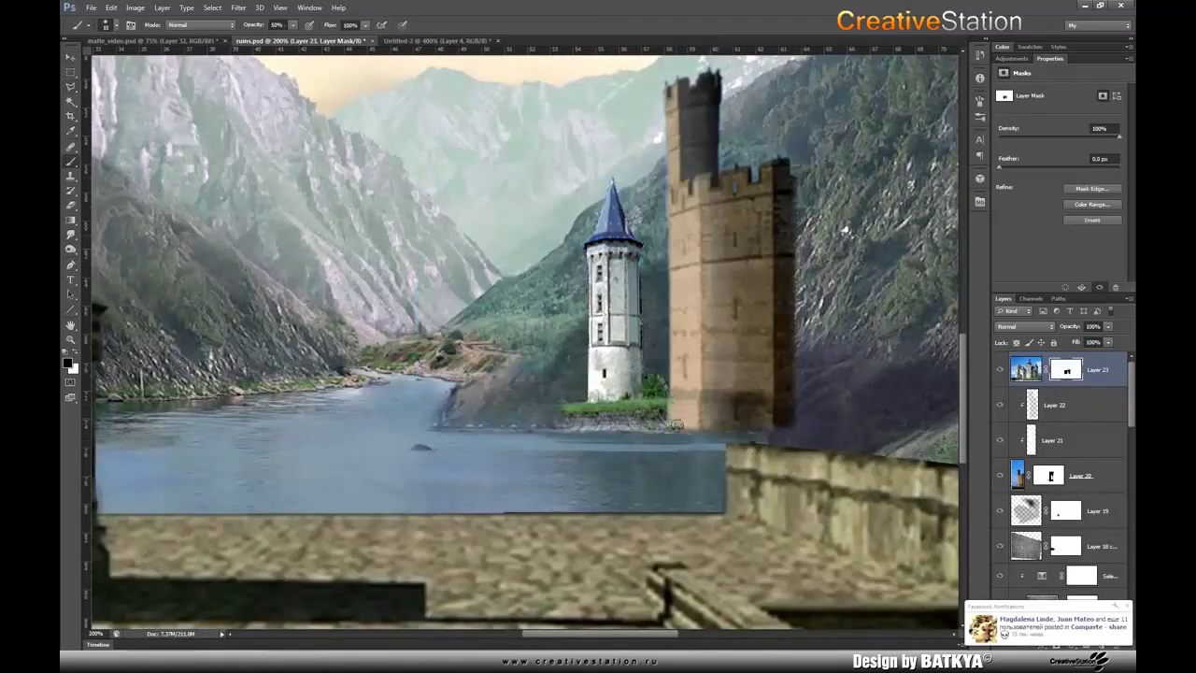
left_click_drag(676, 425, 570, 420)
left_click(1026, 369)
key("s")
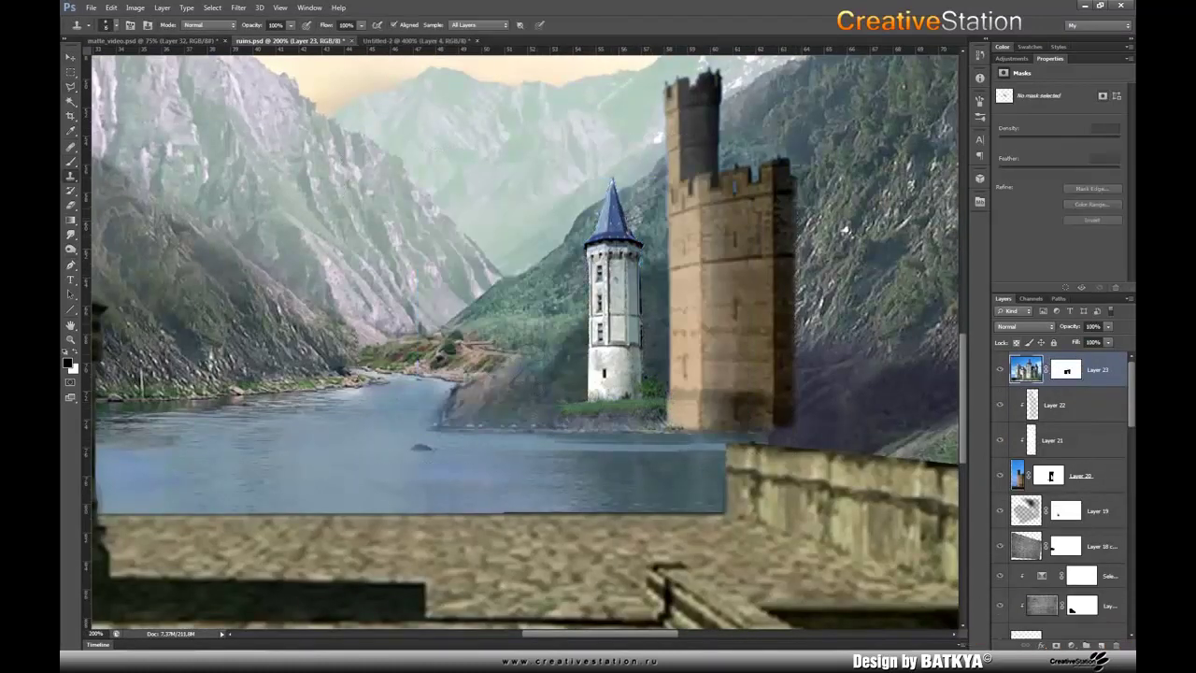
key("ctrl+backslash")
key("b")
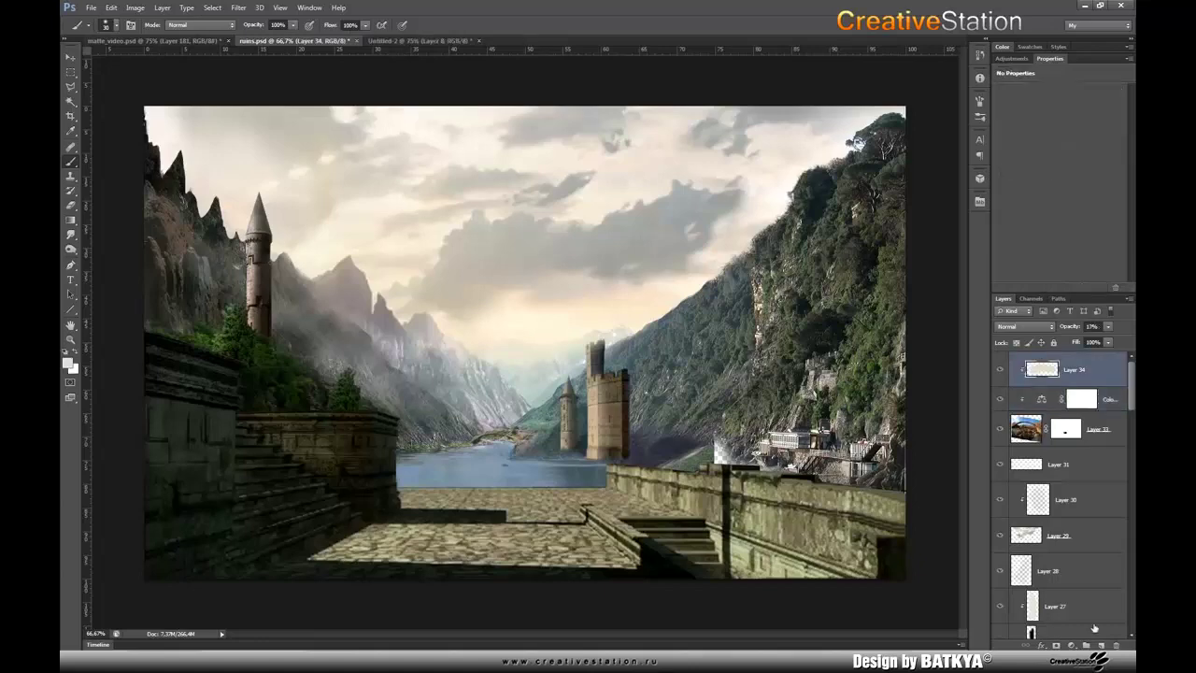
Step: In the rock image document, paint out the castle's wooden doors at full opacity to reveal stairs
left_click(447, 43)
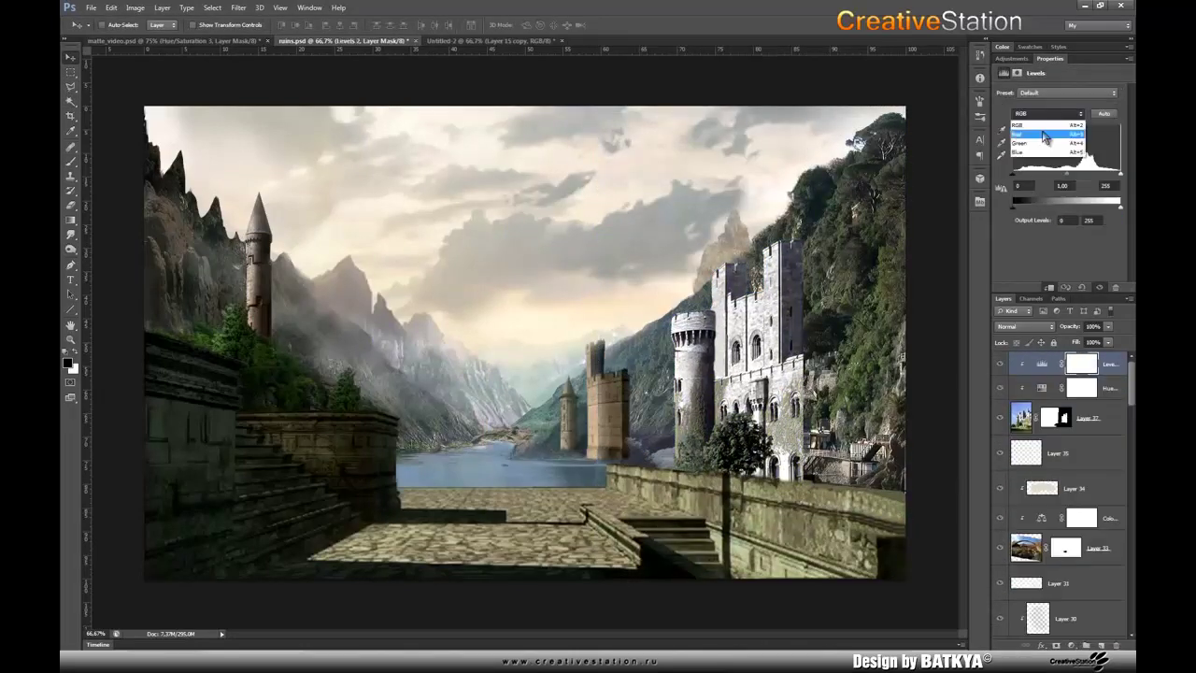
key("b")
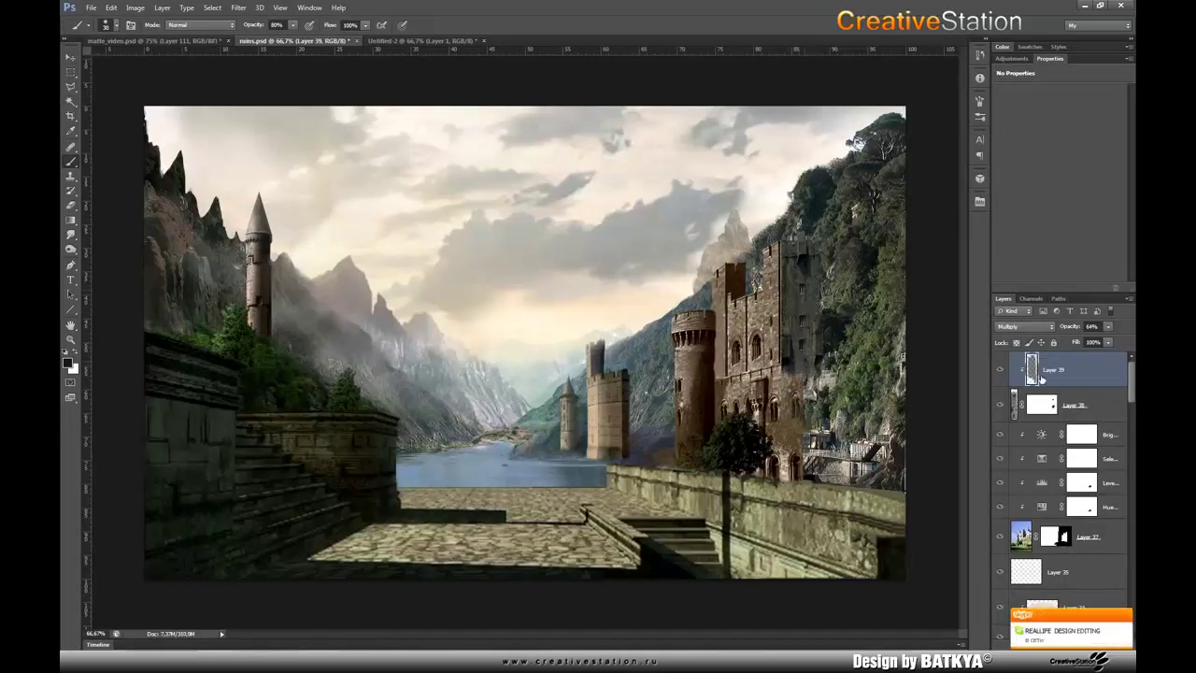
key("0")
mouse_move(617, 500)
left_mouse_down()
mouse_move(673, 560)
mouse_move(710, 551)
left_mouse_up()
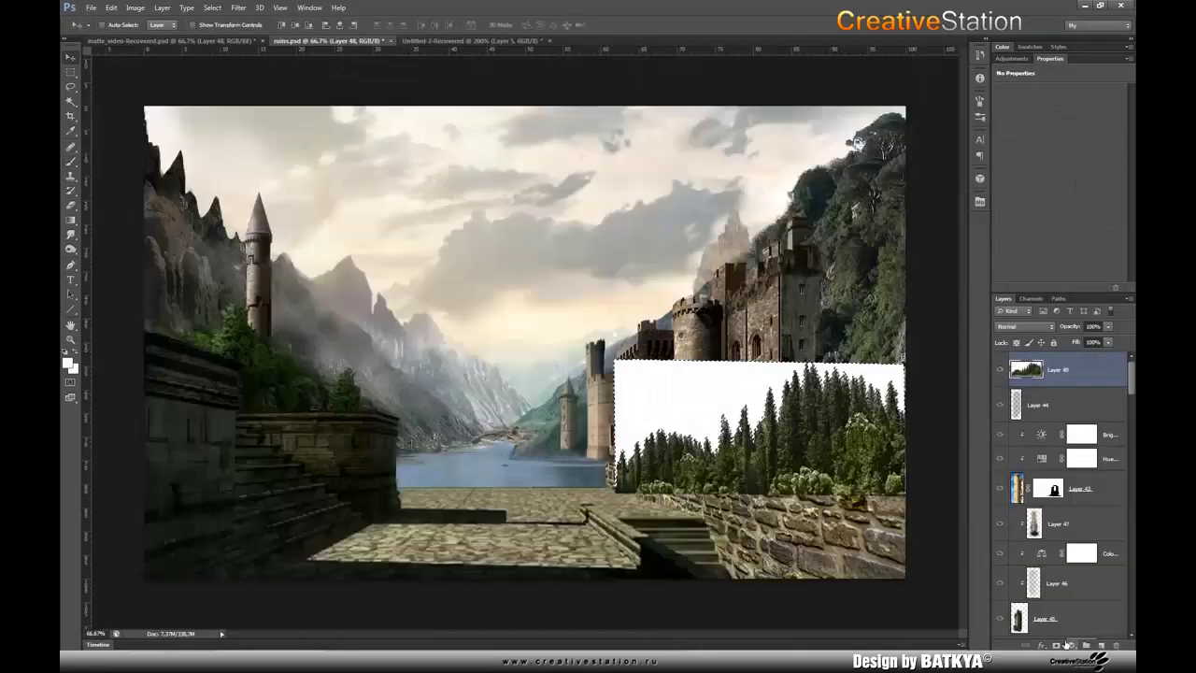
Step: Commit the tree layer's transform and refine its mask edge
right_click(734, 441)
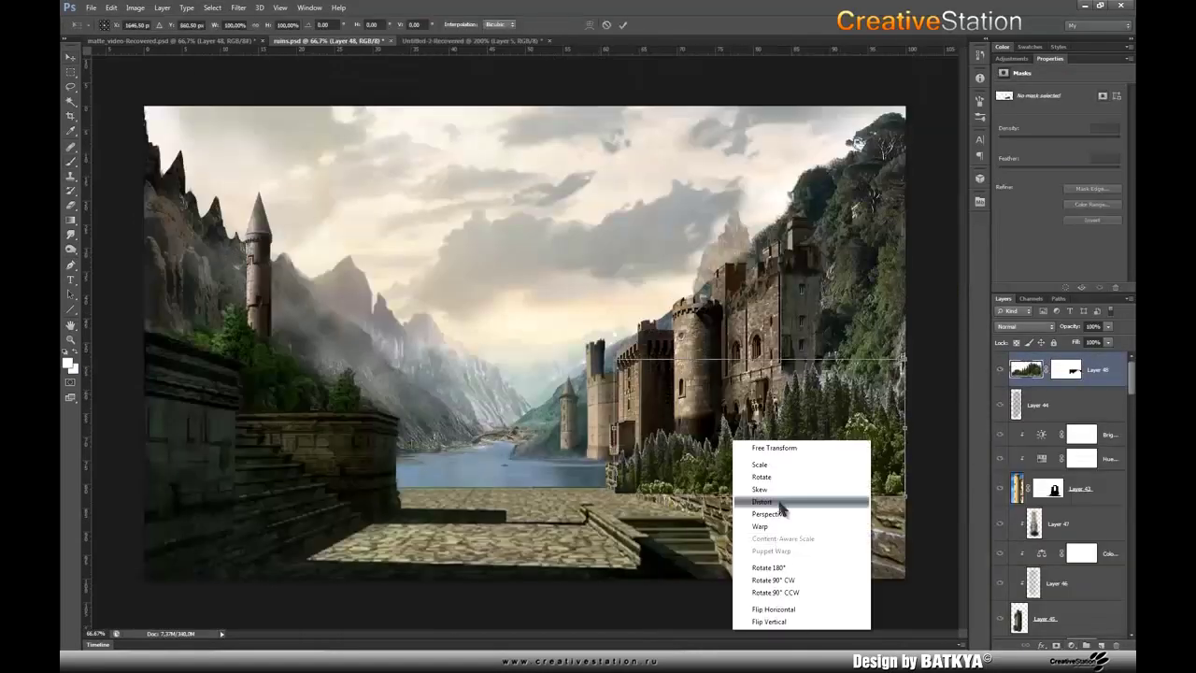
left_click(1091, 188)
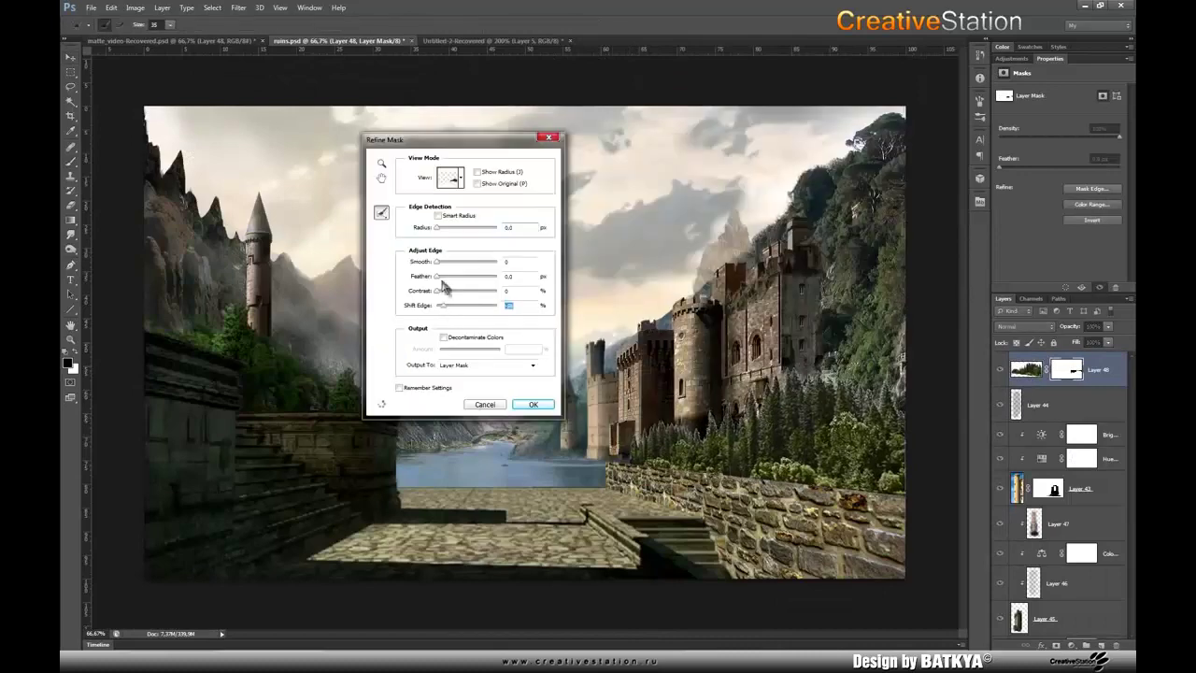
left_click(532, 404)
Step: Add a Multiply layer and brush shading onto the trees under the castle
left_click(1086, 645)
left_click(1025, 327)
left_click(1028, 378)
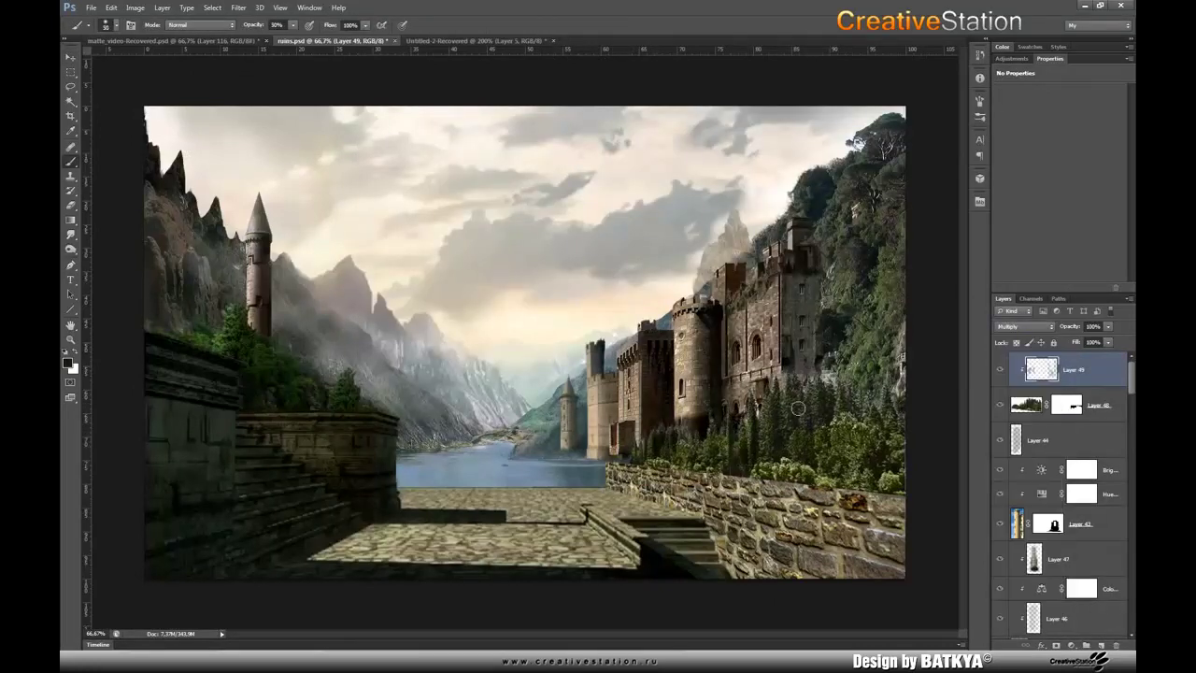
left_click_drag(798, 407, 841, 448)
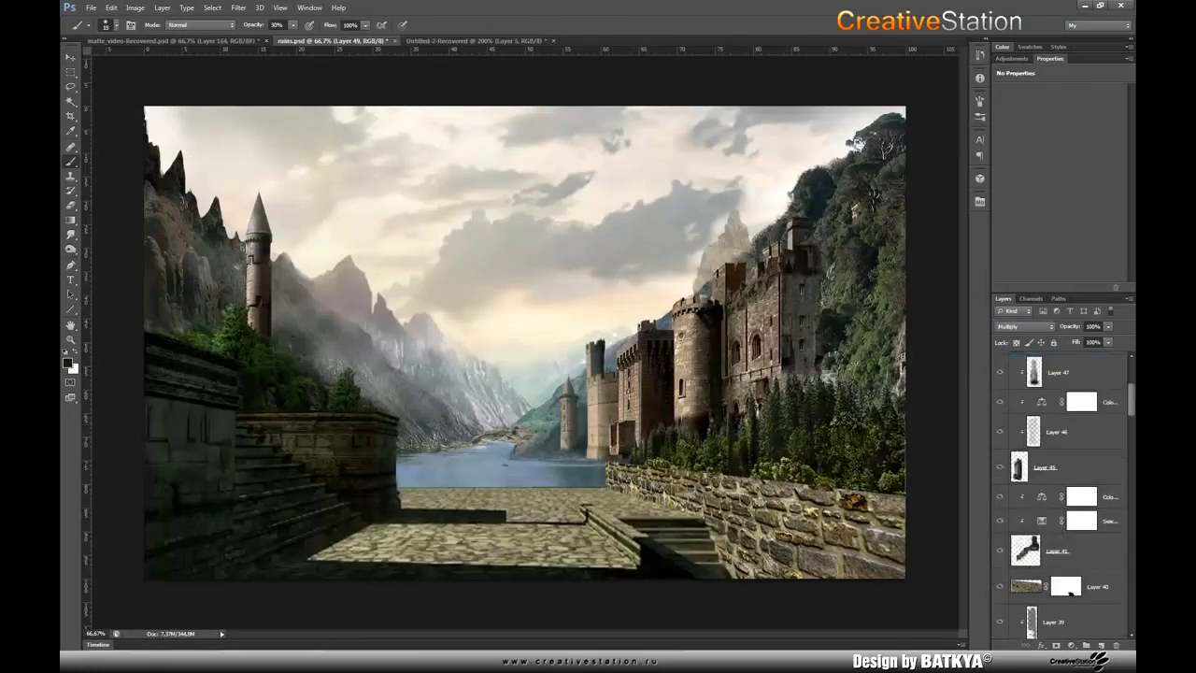
Step: Mask the cracked-stone texture off the top of the castle
left_click_drag(669, 292, 747, 271)
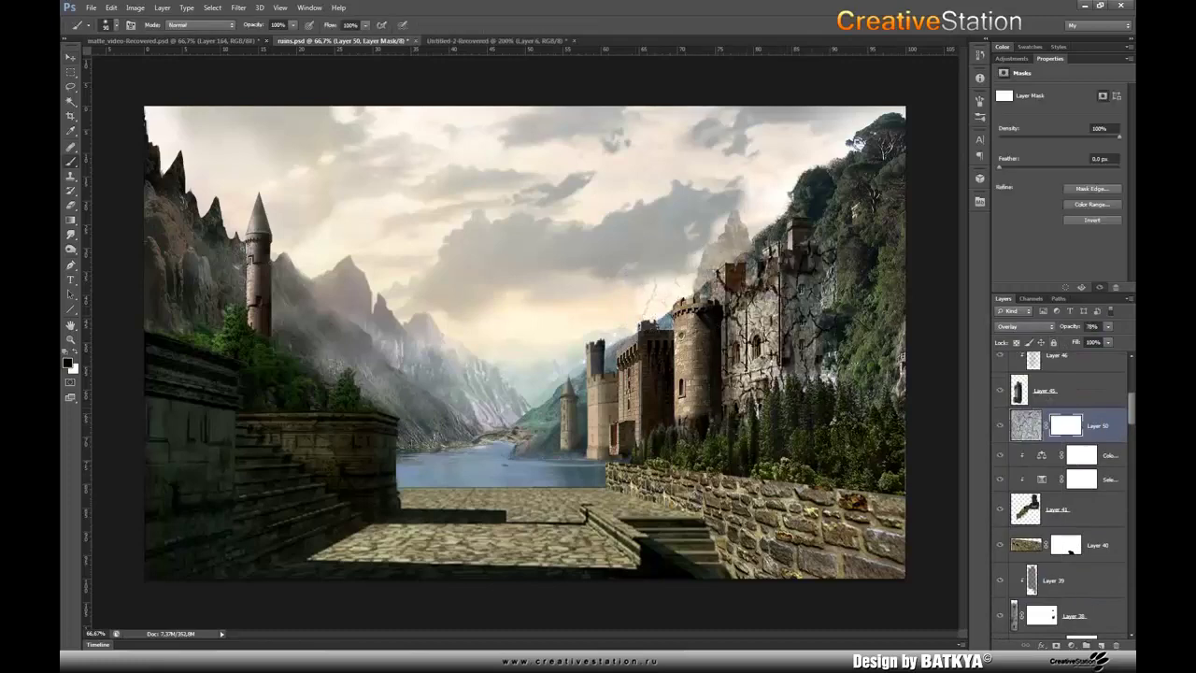
left_click_drag(827, 327, 761, 262)
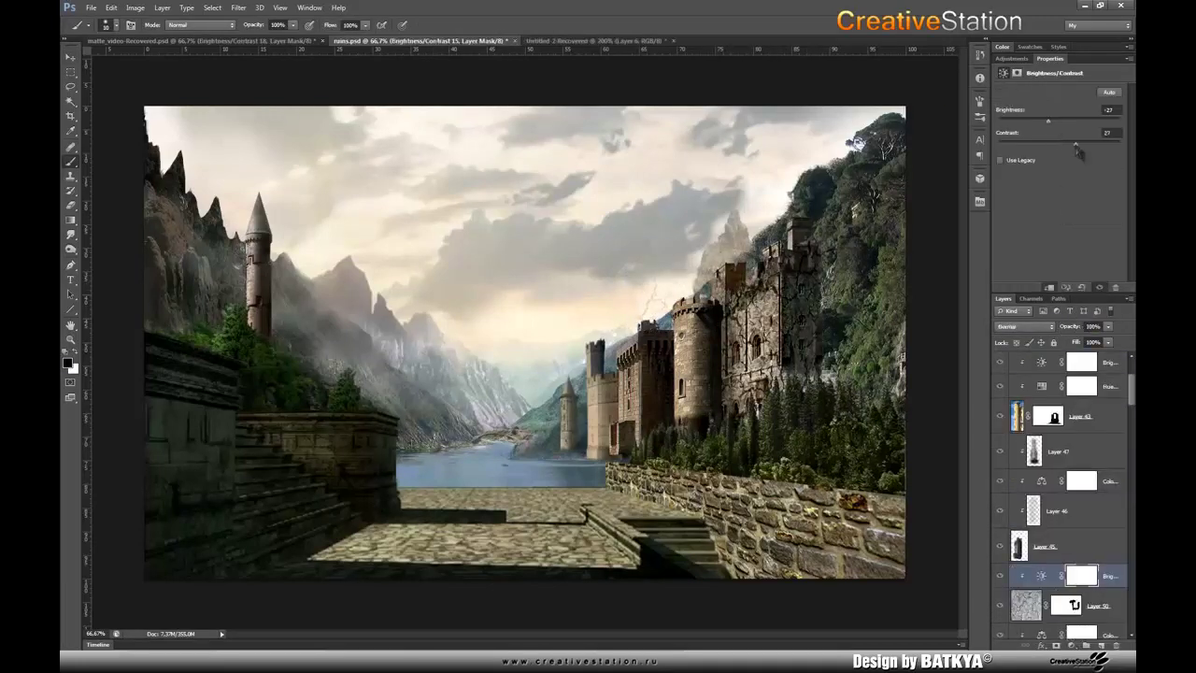
left_click(1066, 497)
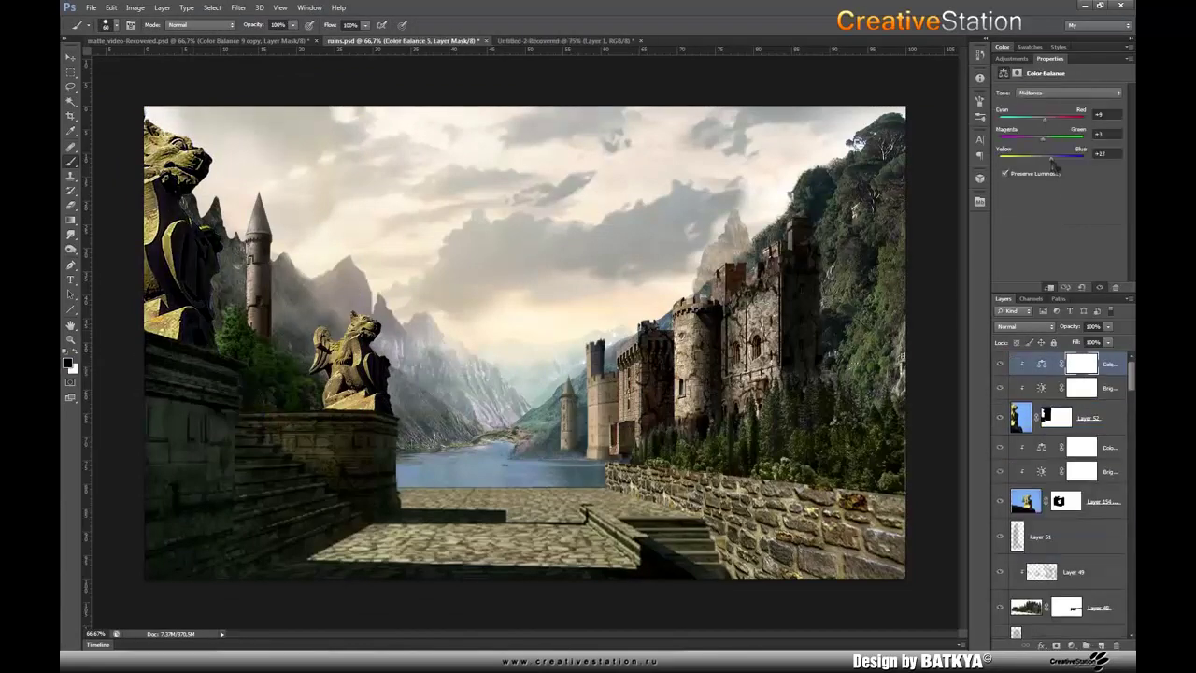
Step: Target the large gargoyle's mask, set Layer 61 to Overlay, and add a brush-painted mask to Layer 65
left_click(1055, 418)
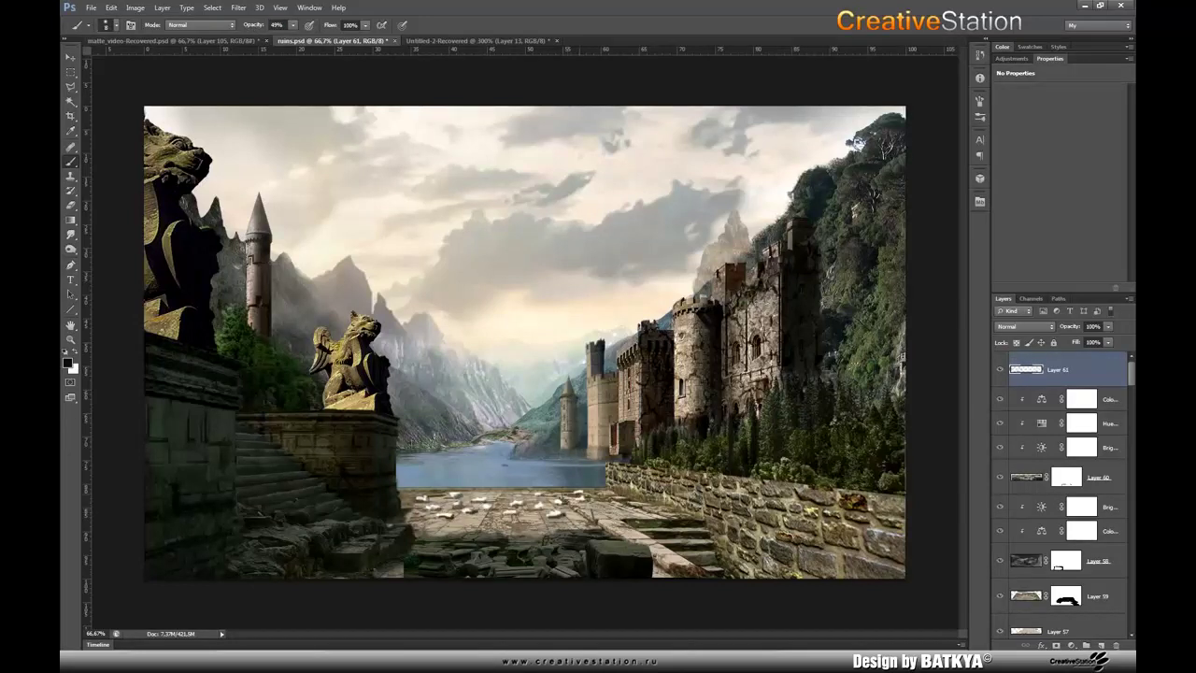
left_click(1025, 326)
left_click(1019, 484)
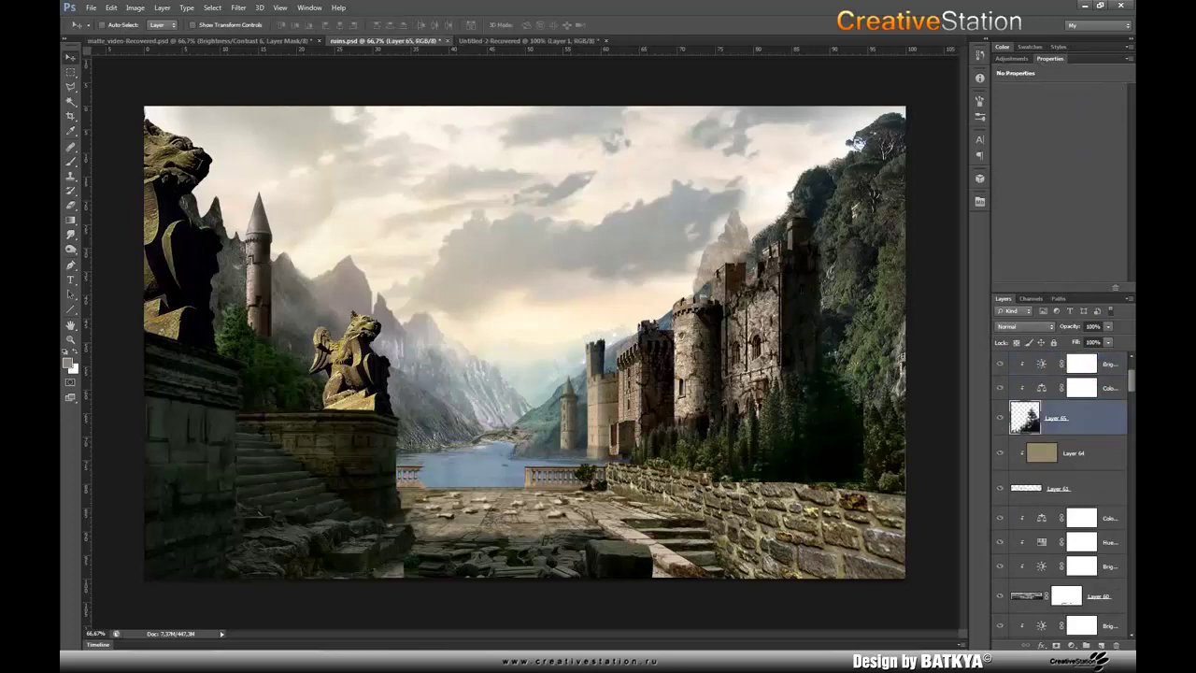
left_click(1057, 645)
key("b")
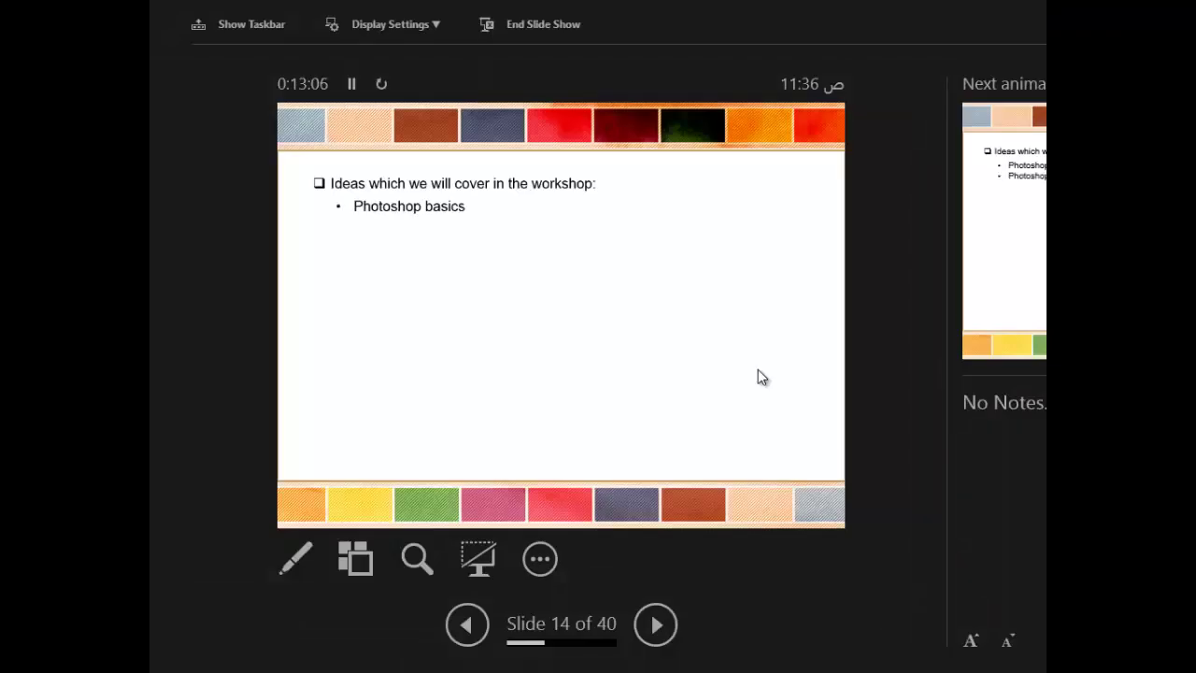
Step: Reveal the Tools, Merge photos and Restoration bullets, advance to slide 15, and end the show
left_click(758, 369)
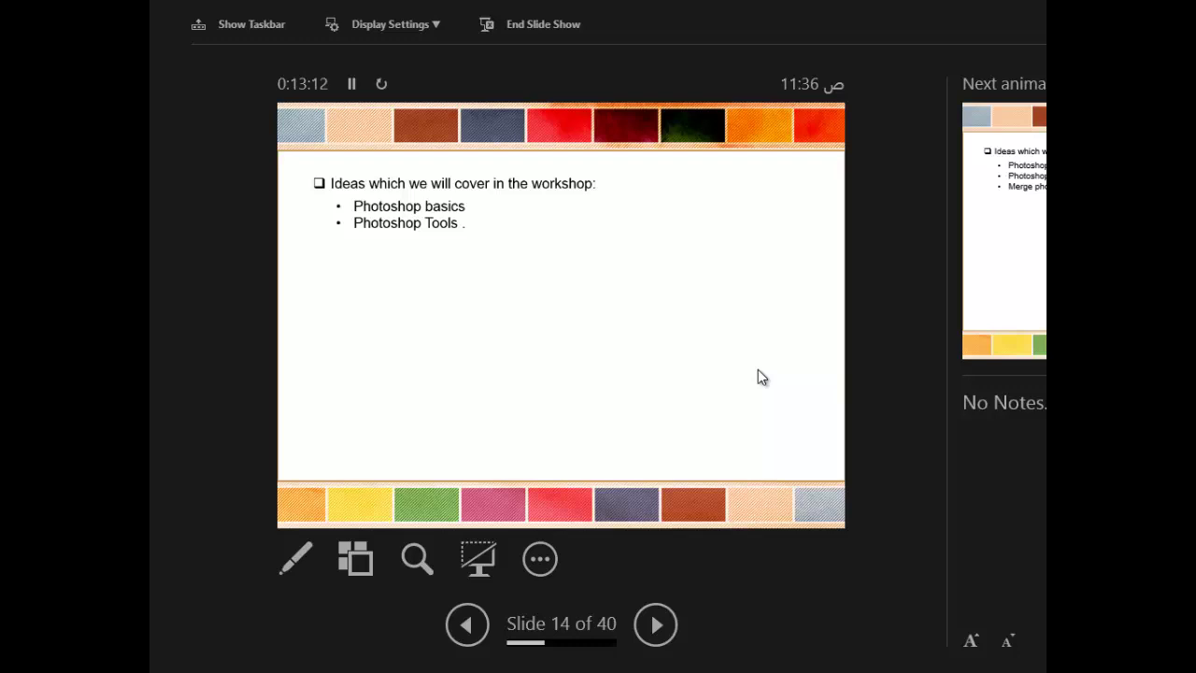
left_click(758, 369)
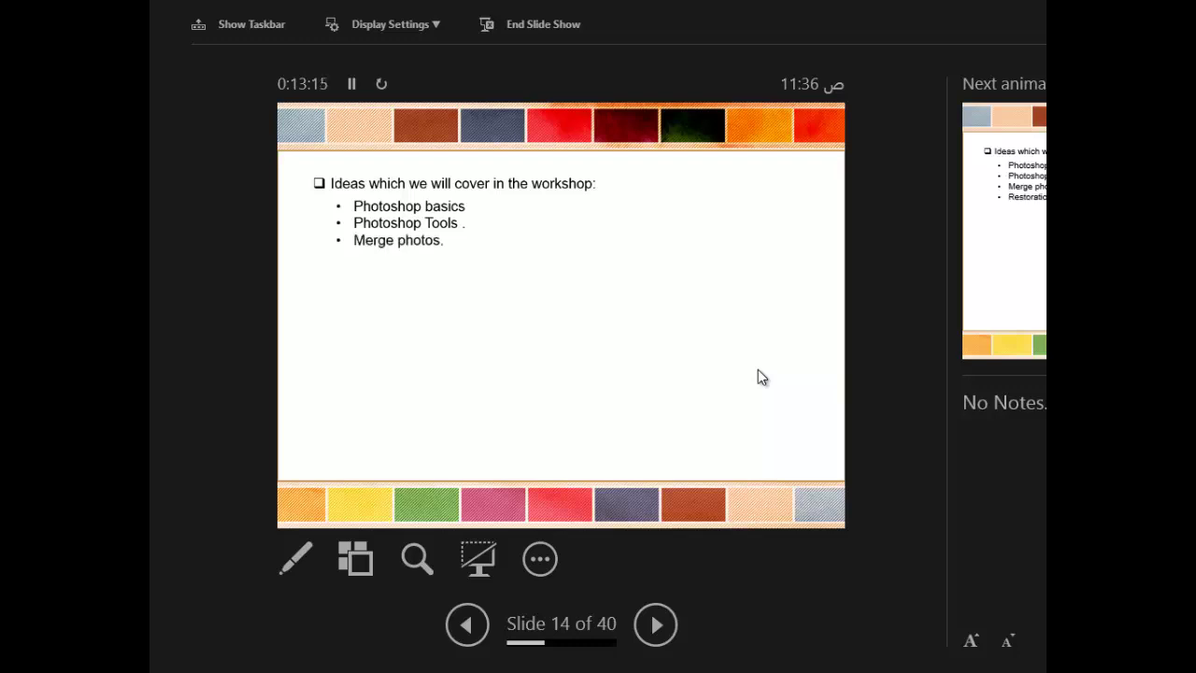
left_click(757, 370)
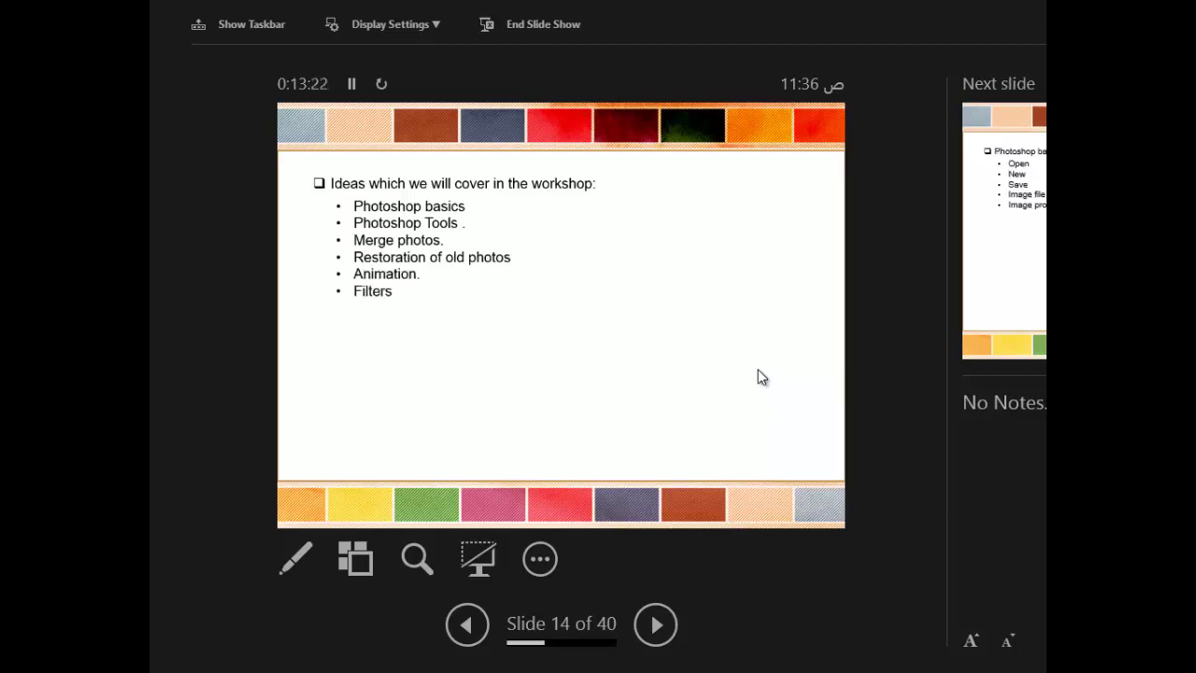
left_click(758, 370)
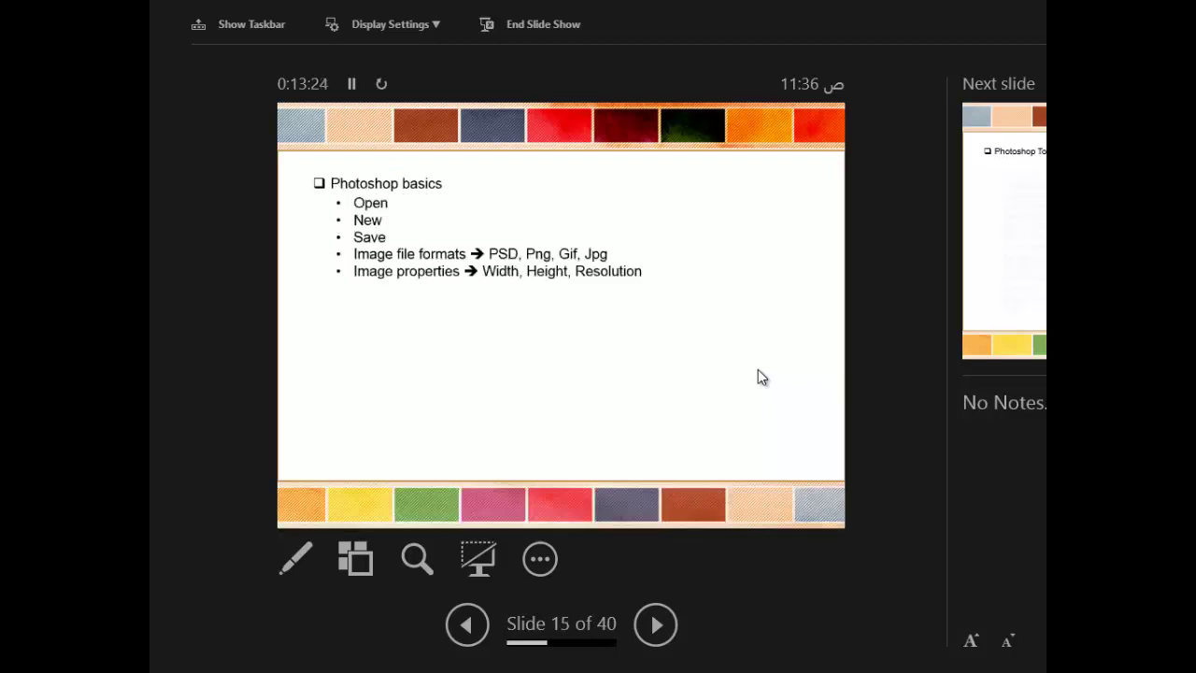
key("Escape")
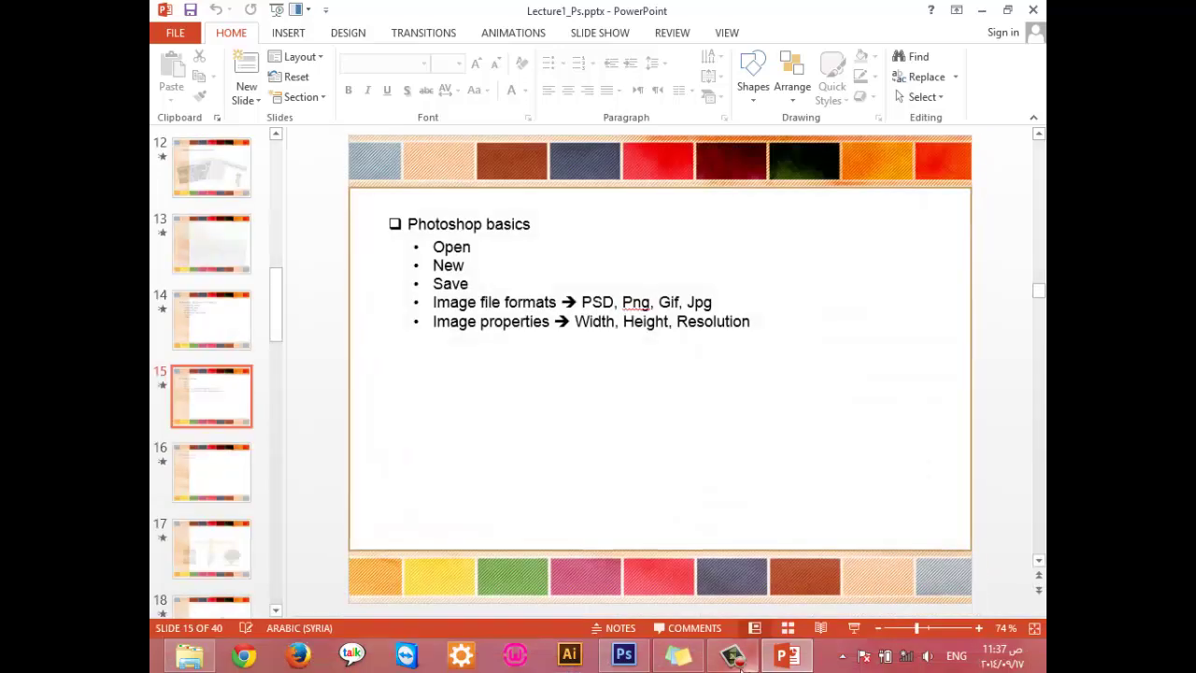
Step: Switch from PowerPoint to Photoshop using its taskbar icon
left_click(624, 655)
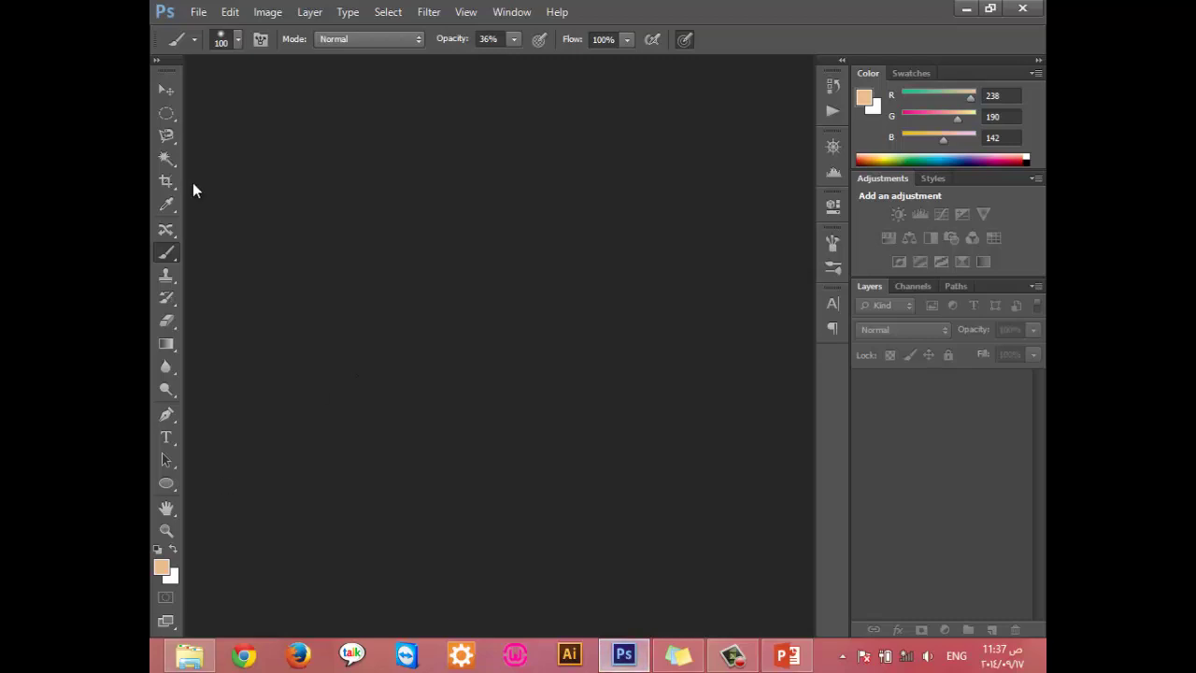
Step: Switch from the Magic Wand tool to the Magnetic Lasso tool
left_click(164, 161)
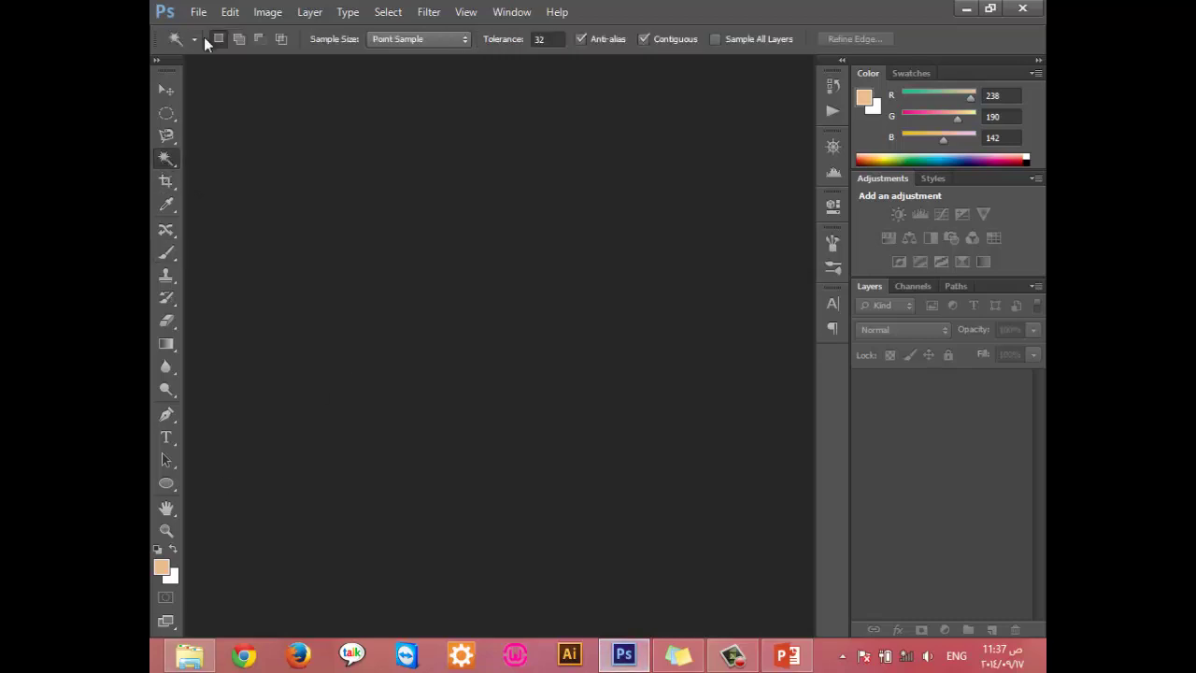
left_click(167, 135)
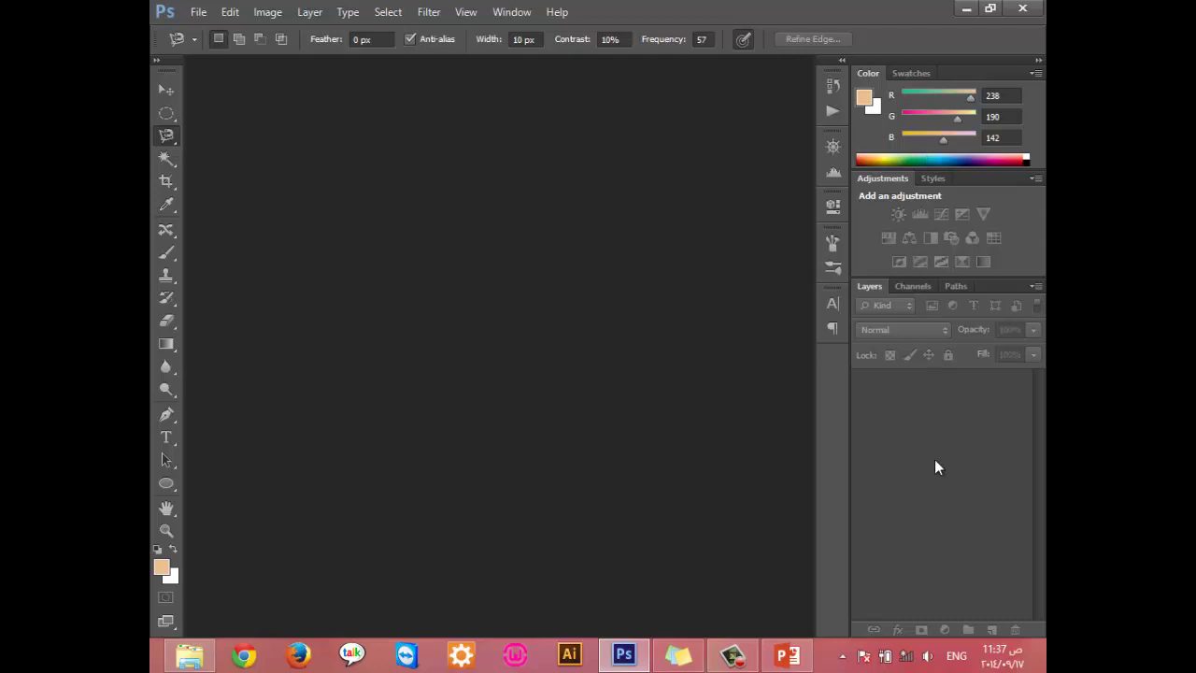
left_click(788, 654)
Step: Start a new document, move the New dialog, and select the name Untitled-1
left_click(198, 11)
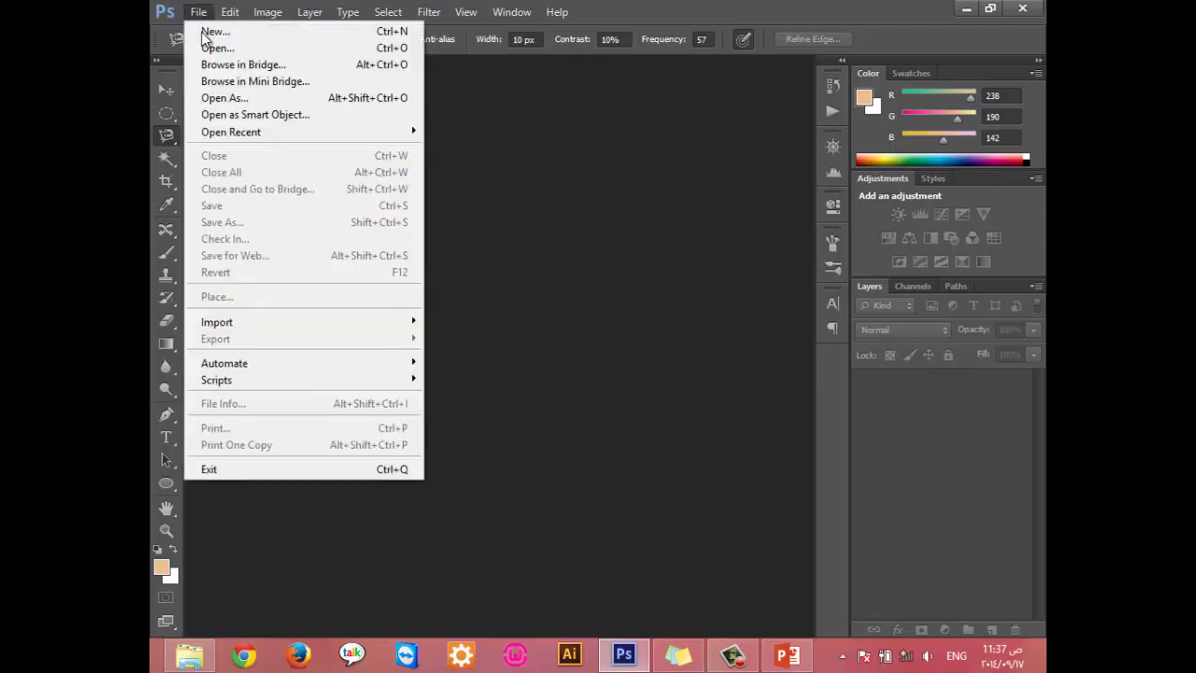
left_click(201, 36)
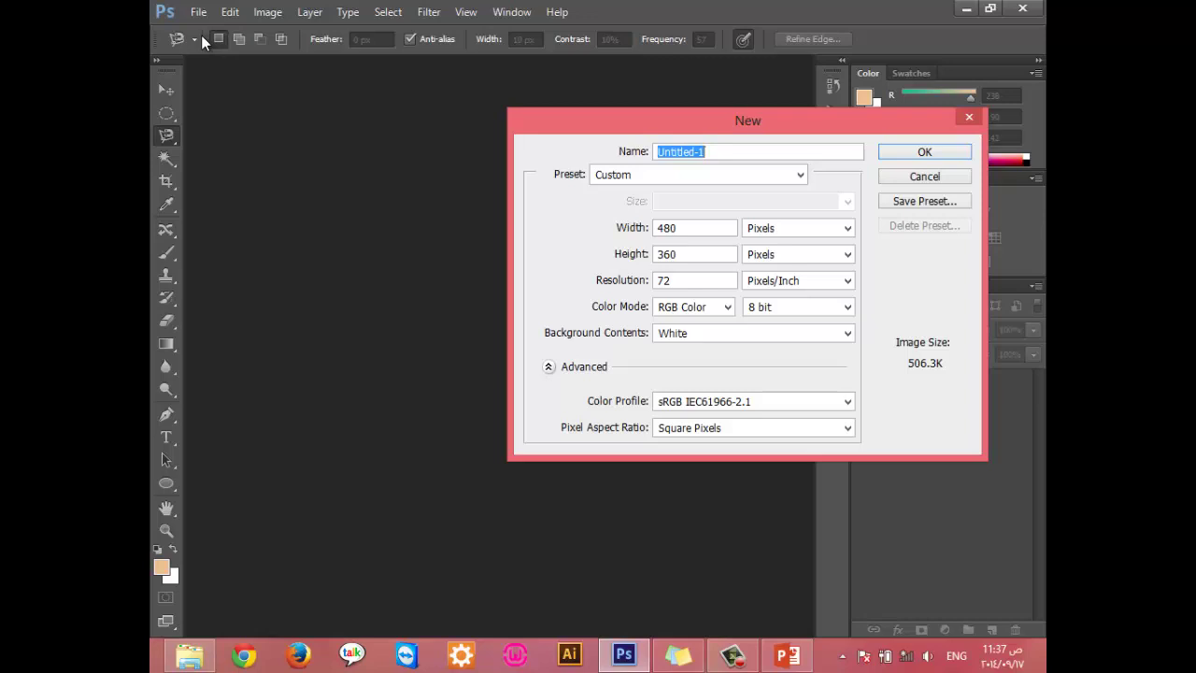
left_click_drag(749, 128, 696, 118)
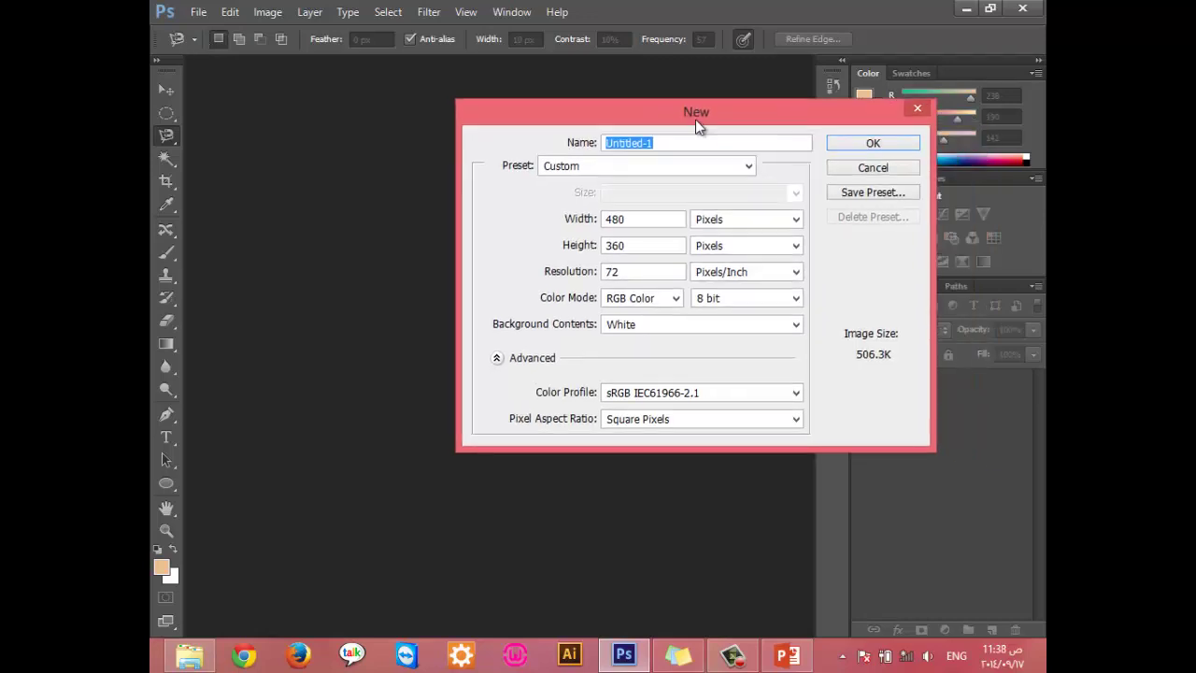
left_click(672, 143)
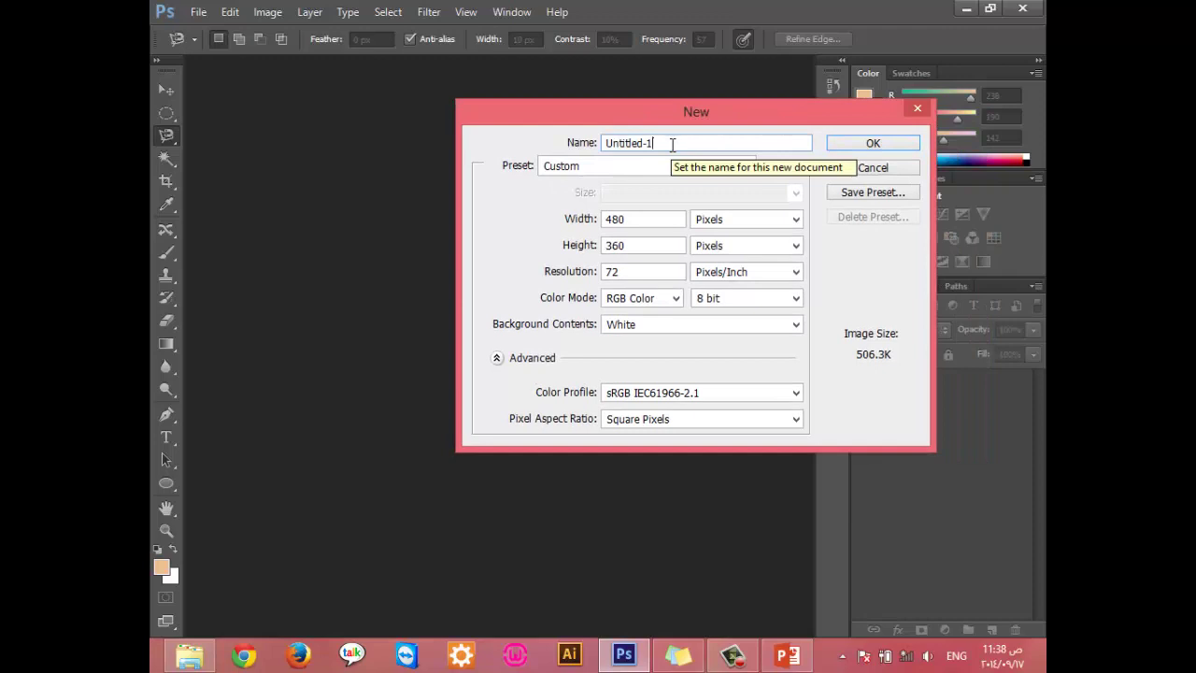
double_click(672, 143)
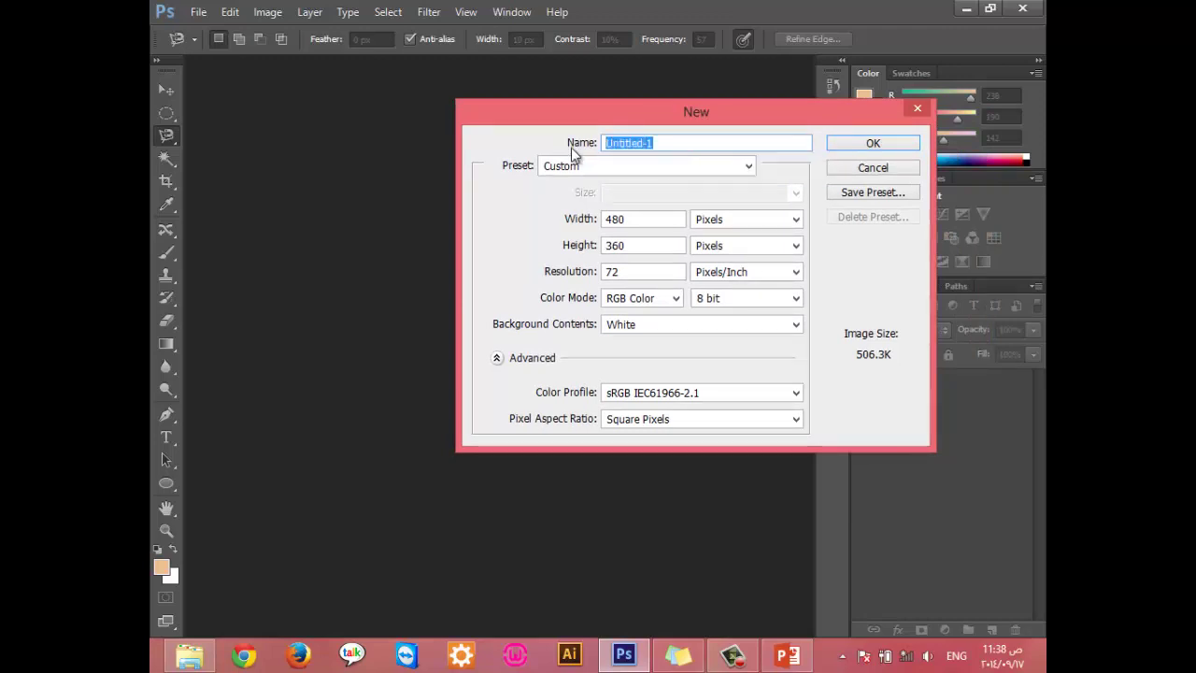
Step: Choose the International Paper preset at A4 size (210 × 297 mm, 300 ppi)
left_click(627, 167)
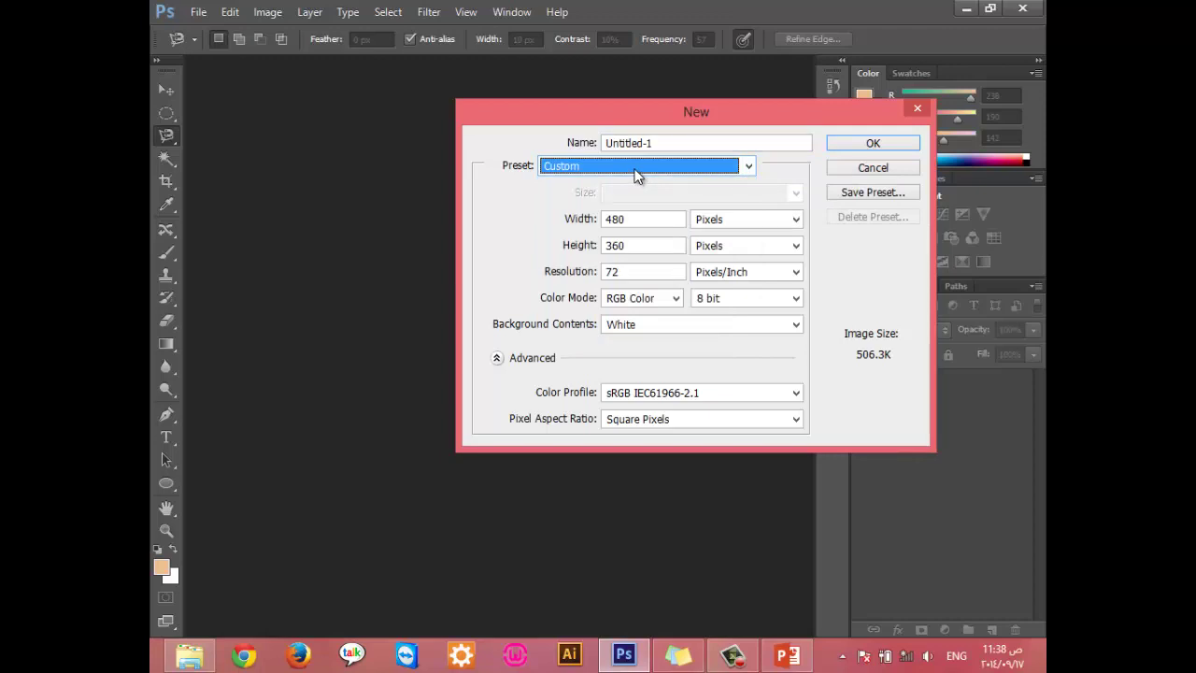
left_click(635, 173)
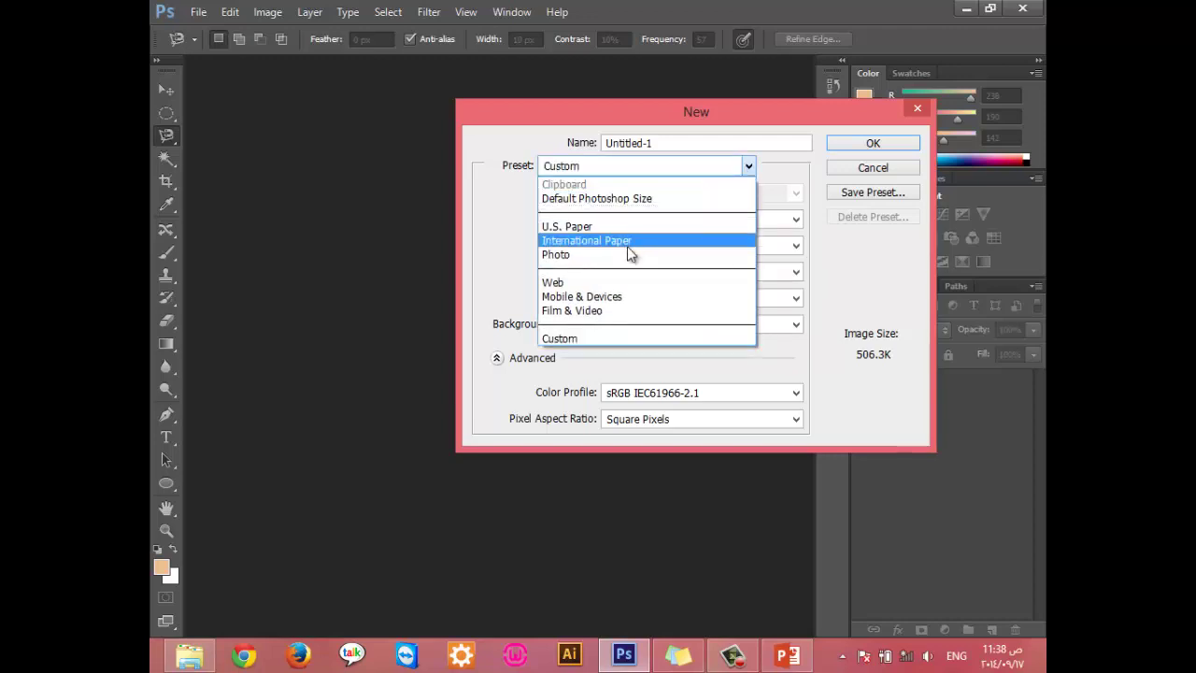
left_click(627, 245)
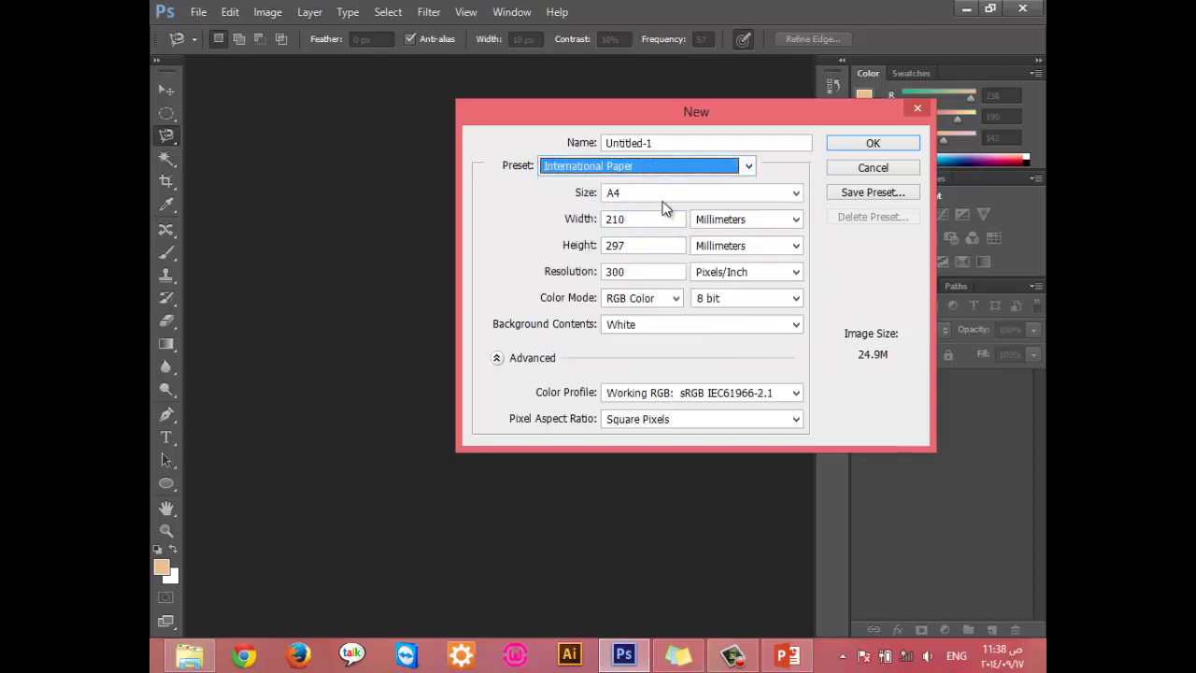
left_click(662, 196)
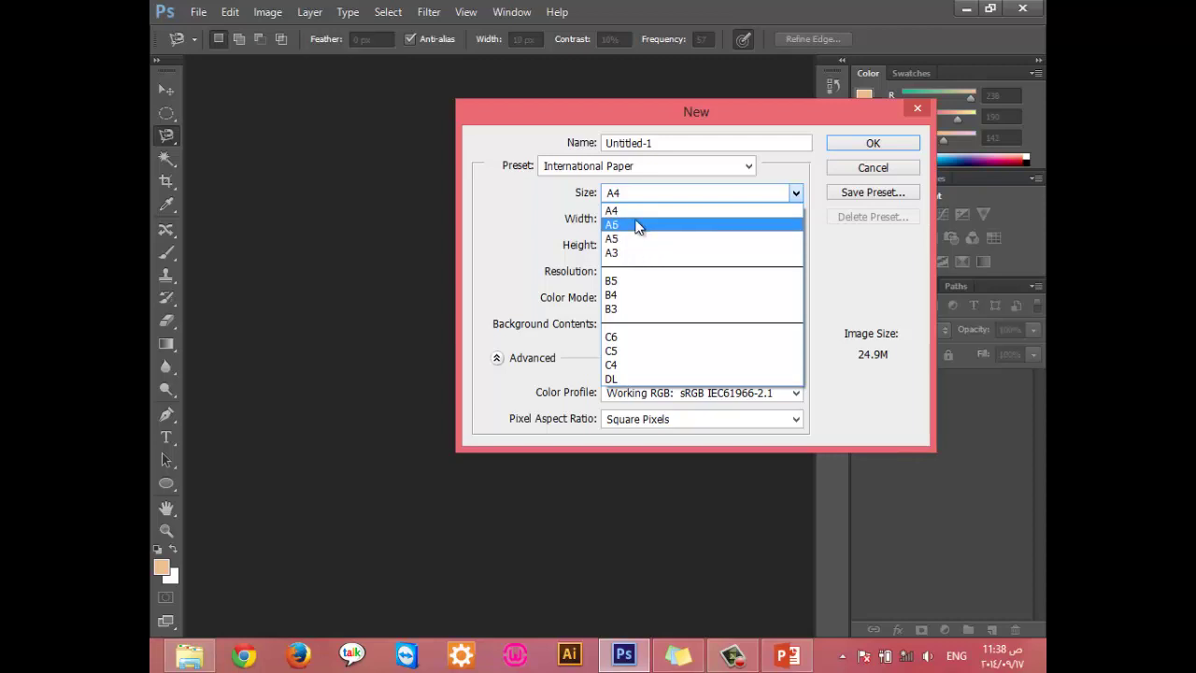
left_click(642, 211)
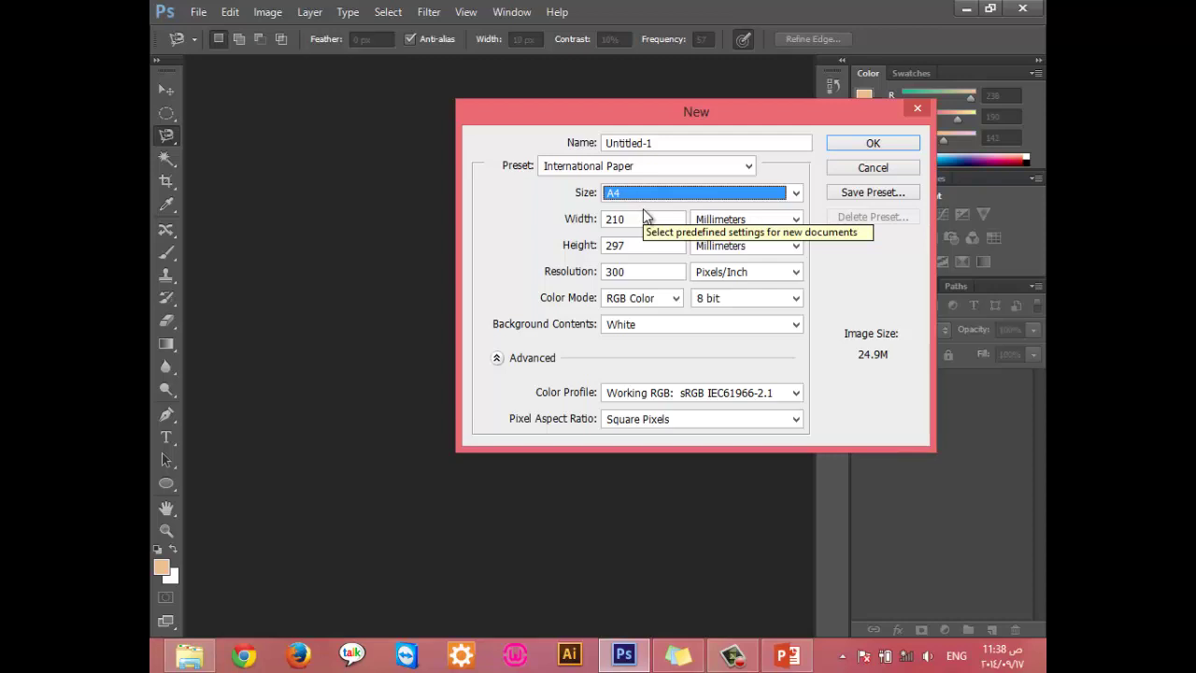
left_click(783, 223)
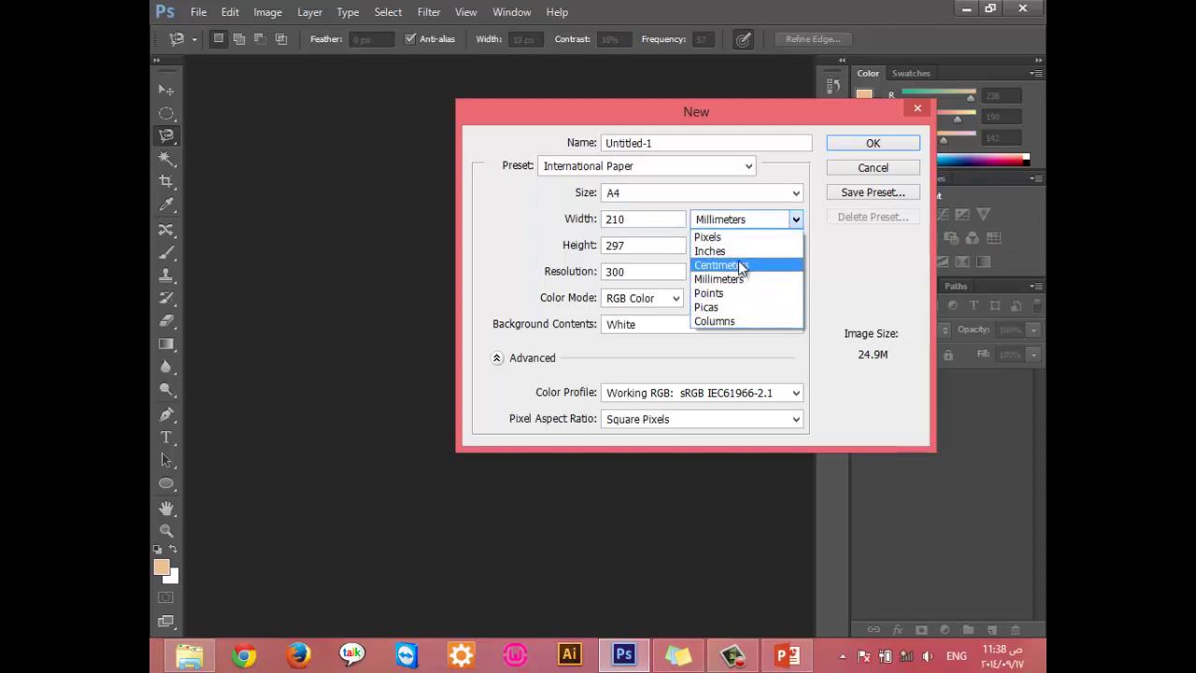
Step: Change the size units to Pixels, giving 2480 × 3508
left_click(794, 224)
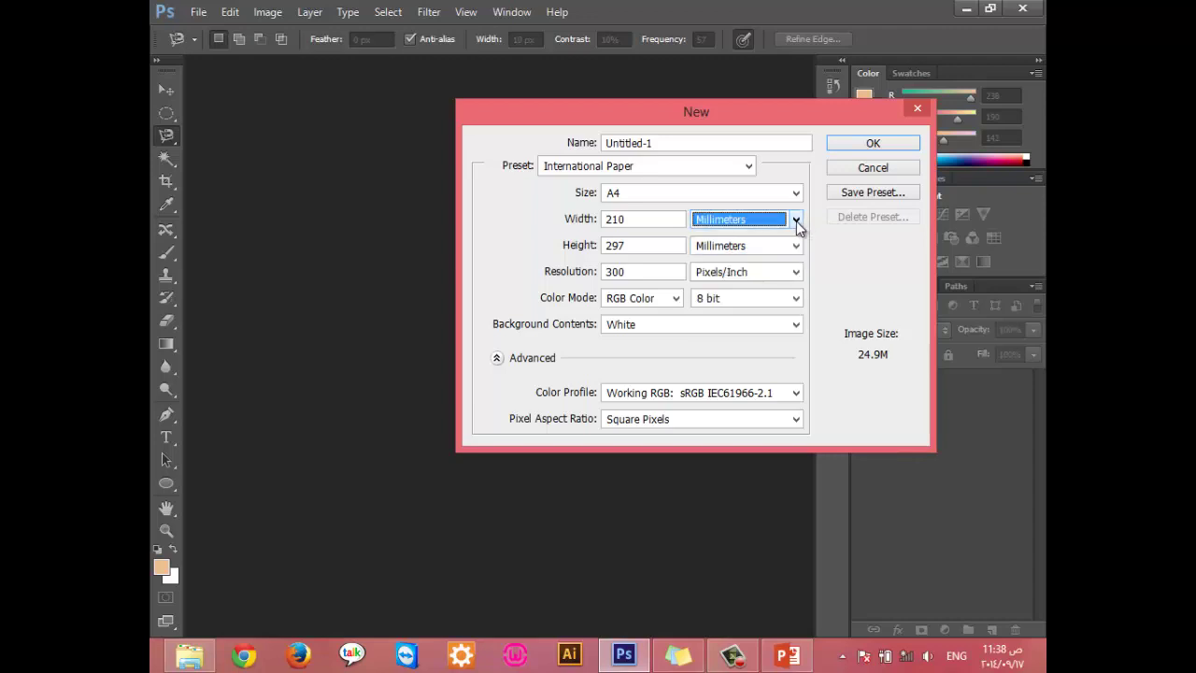
left_click(796, 222)
left_click(718, 238)
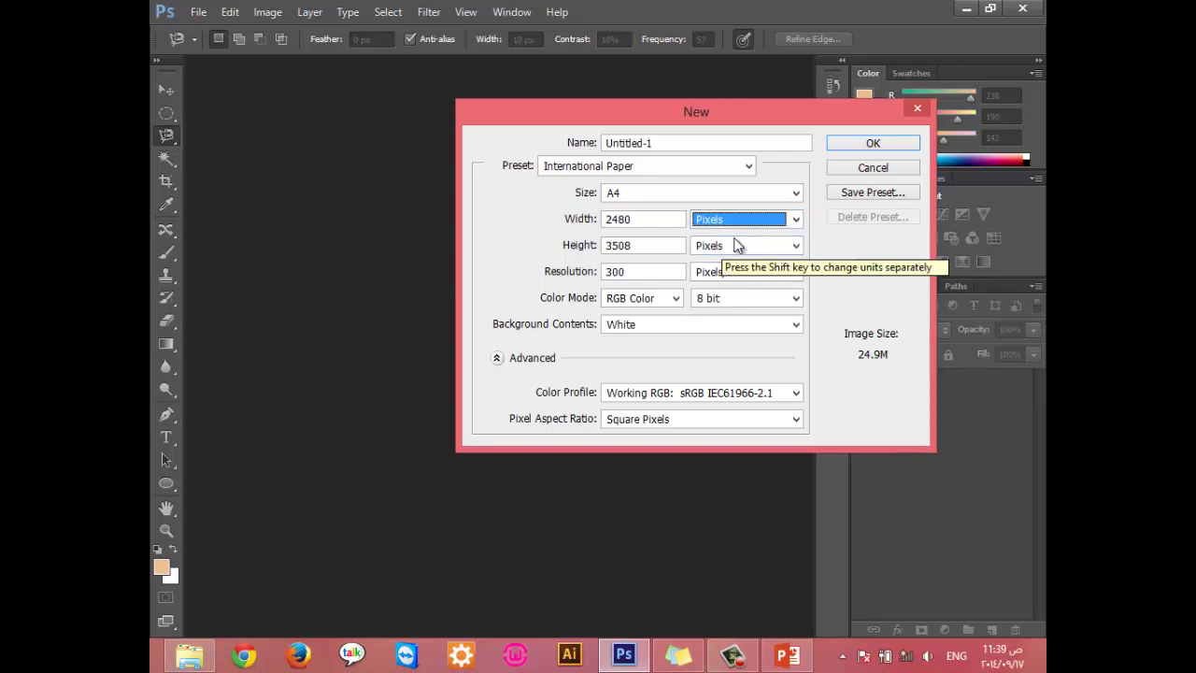
left_click(750, 224)
left_click(470, 268)
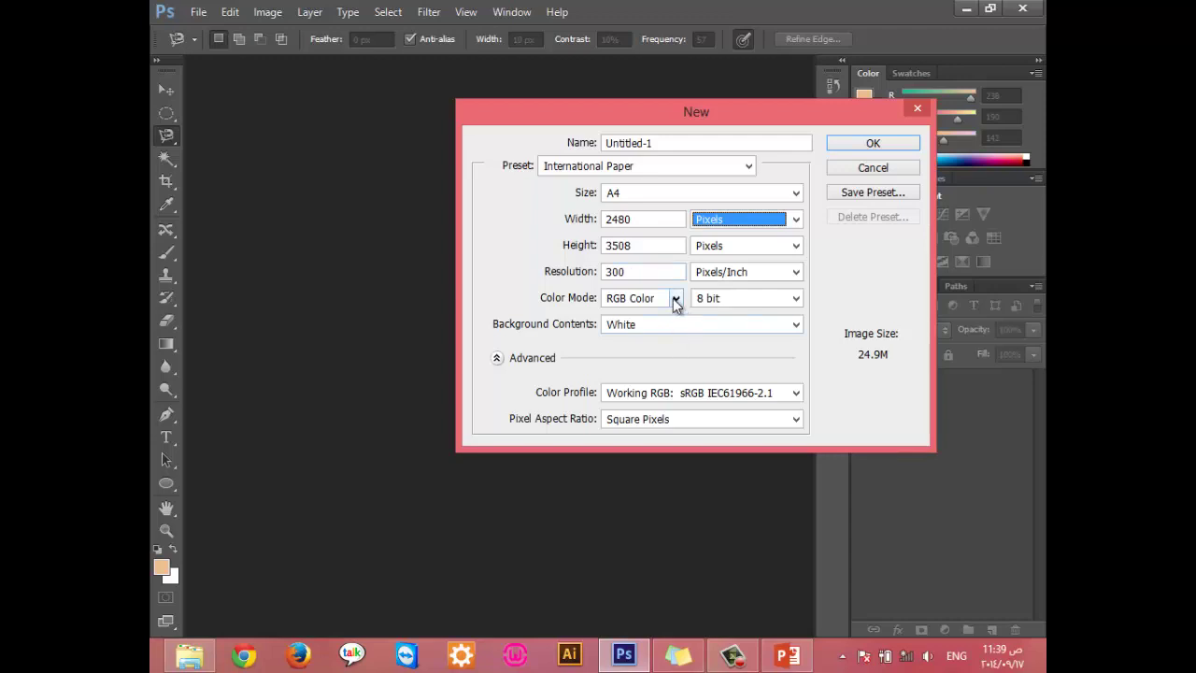
Step: Review the Color Mode choices, keeping RGB Color
left_click(675, 299)
left_click(674, 299)
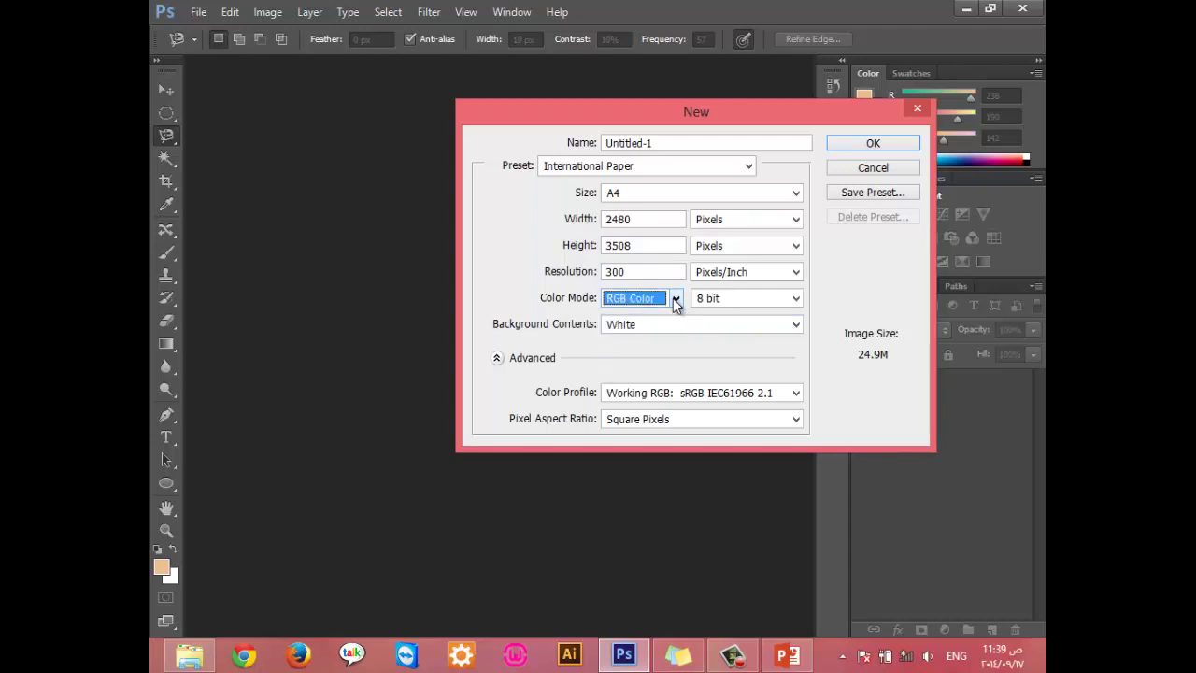
left_click(676, 299)
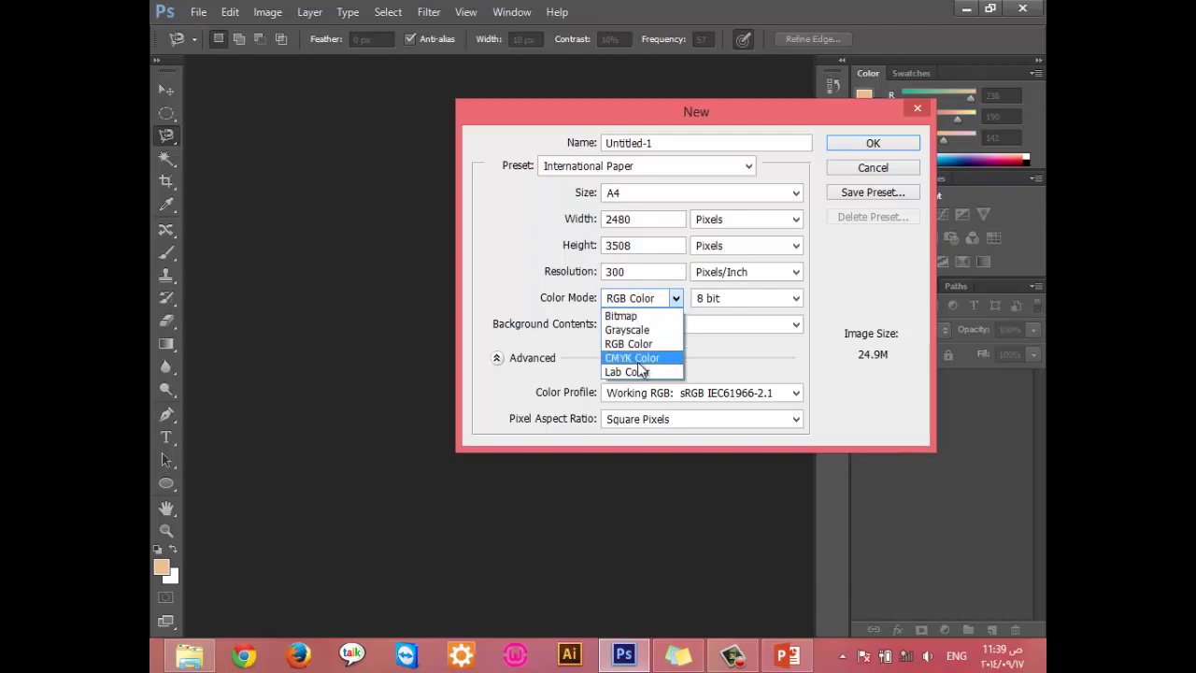
left_click(440, 258)
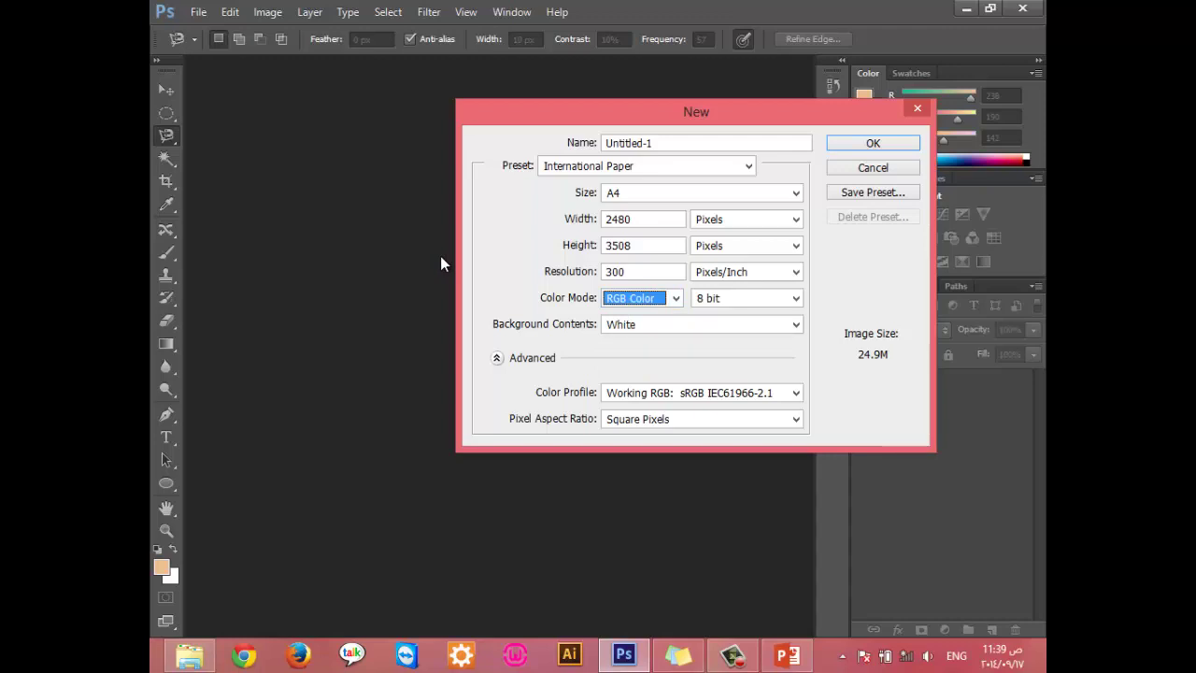
Step: Set Color Mode to CMYK Color and Background Contents to Background Color (33.2M)
left_click(675, 298)
left_click(644, 352)
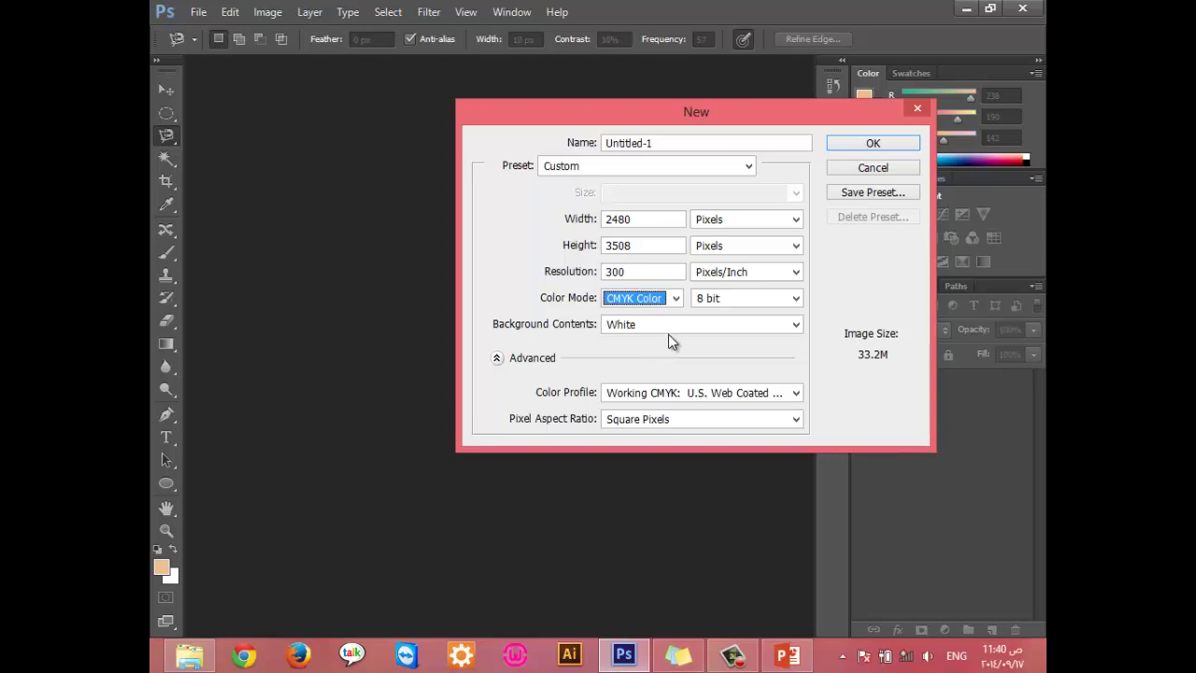
left_click(673, 327)
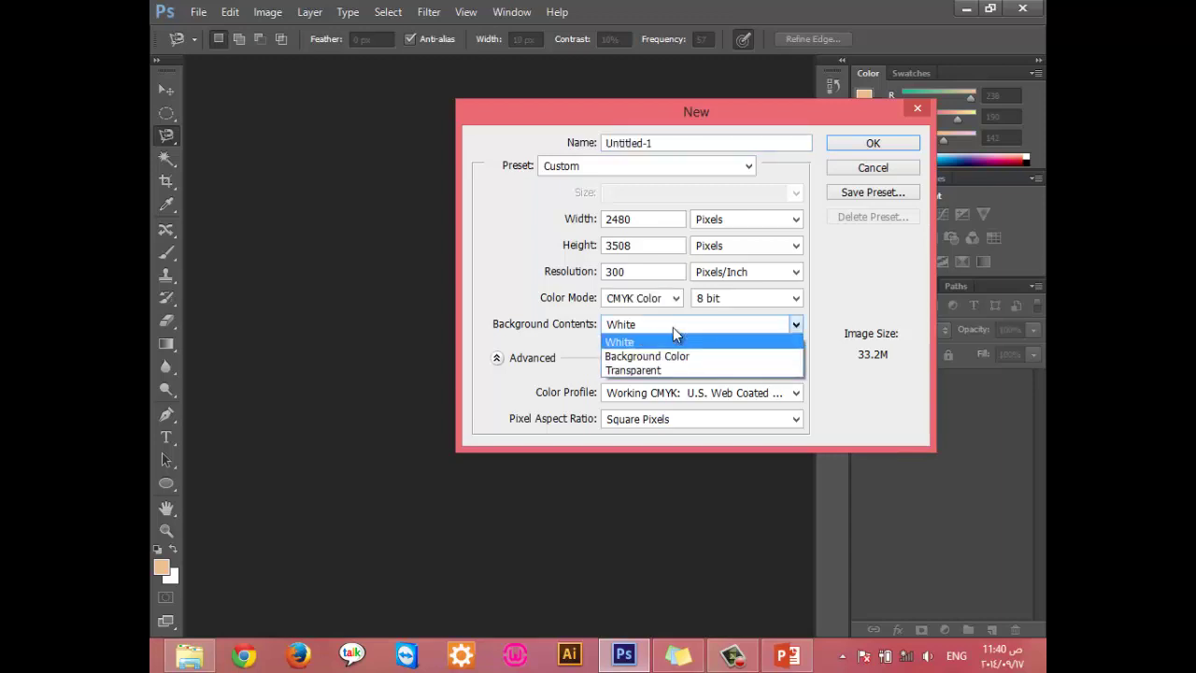
left_click(673, 327)
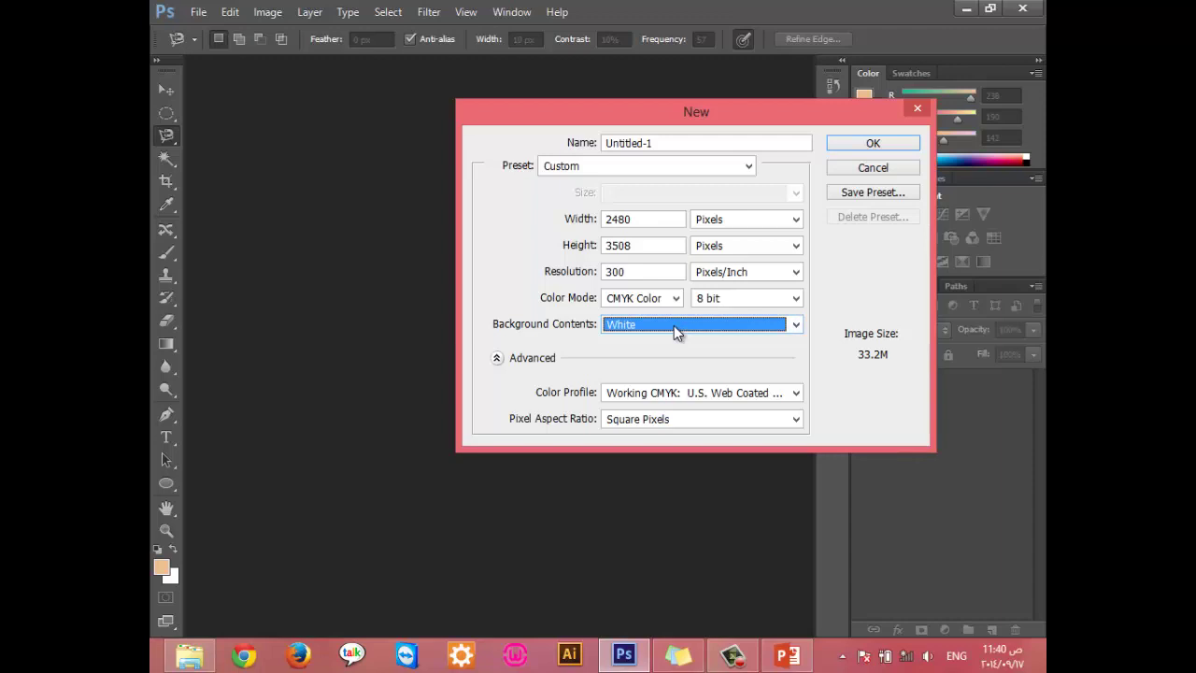
left_click(703, 327)
left_click(696, 353)
Step: Keep the Custom preset, save the 2480 × 3508 settings as a preset, and create the document
left_click(667, 165)
left_click(623, 338)
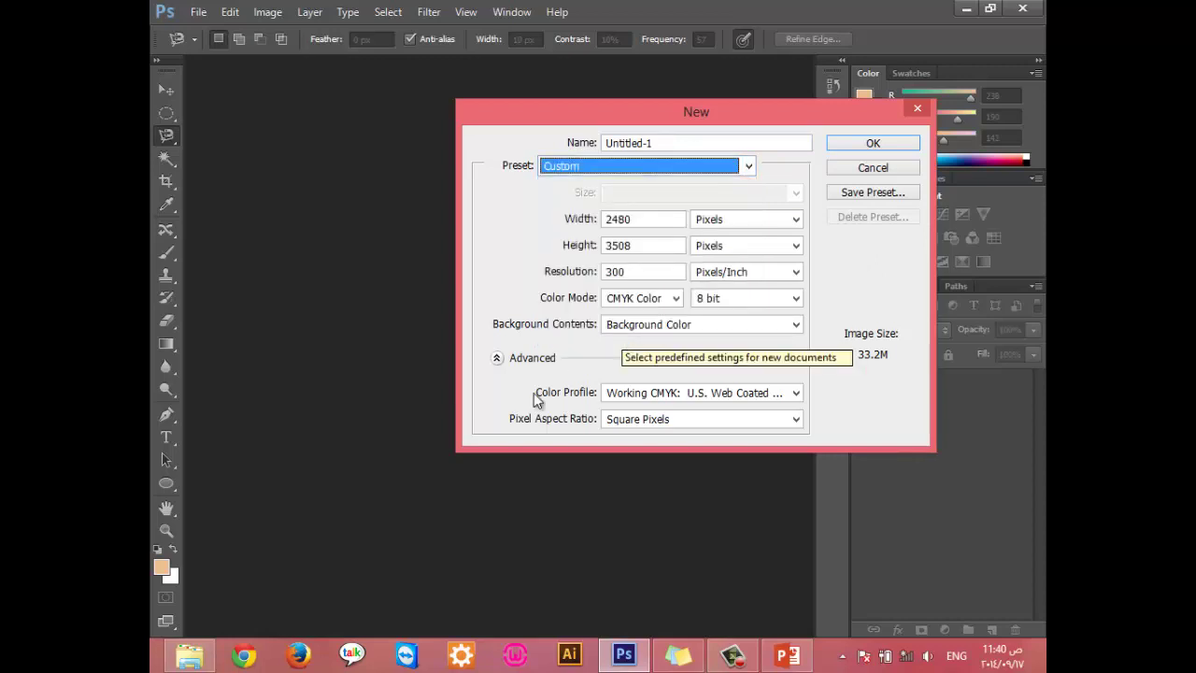
left_click(634, 170)
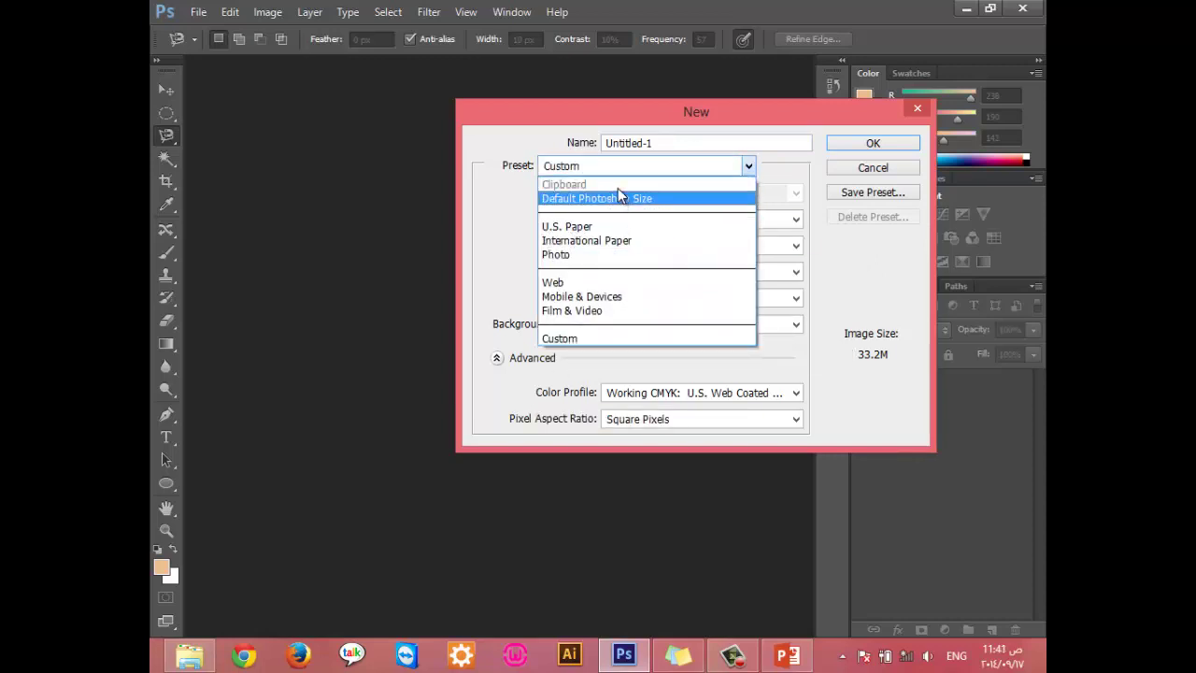
left_click(614, 163)
double_click(645, 217)
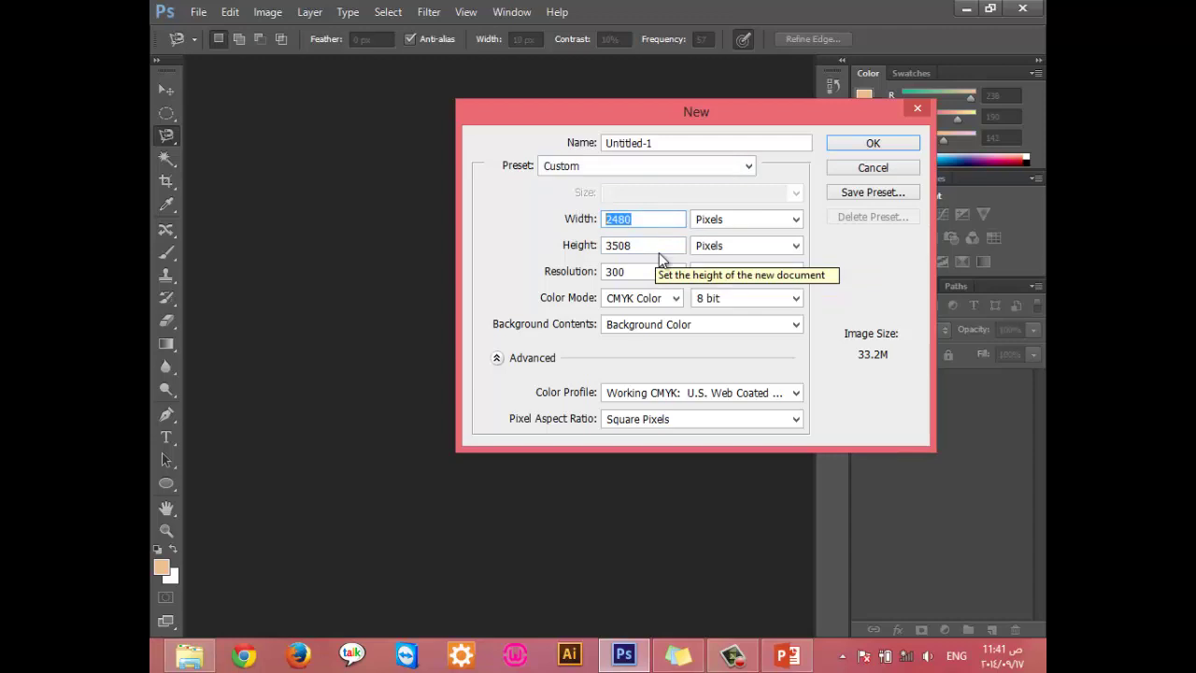
left_click(888, 196)
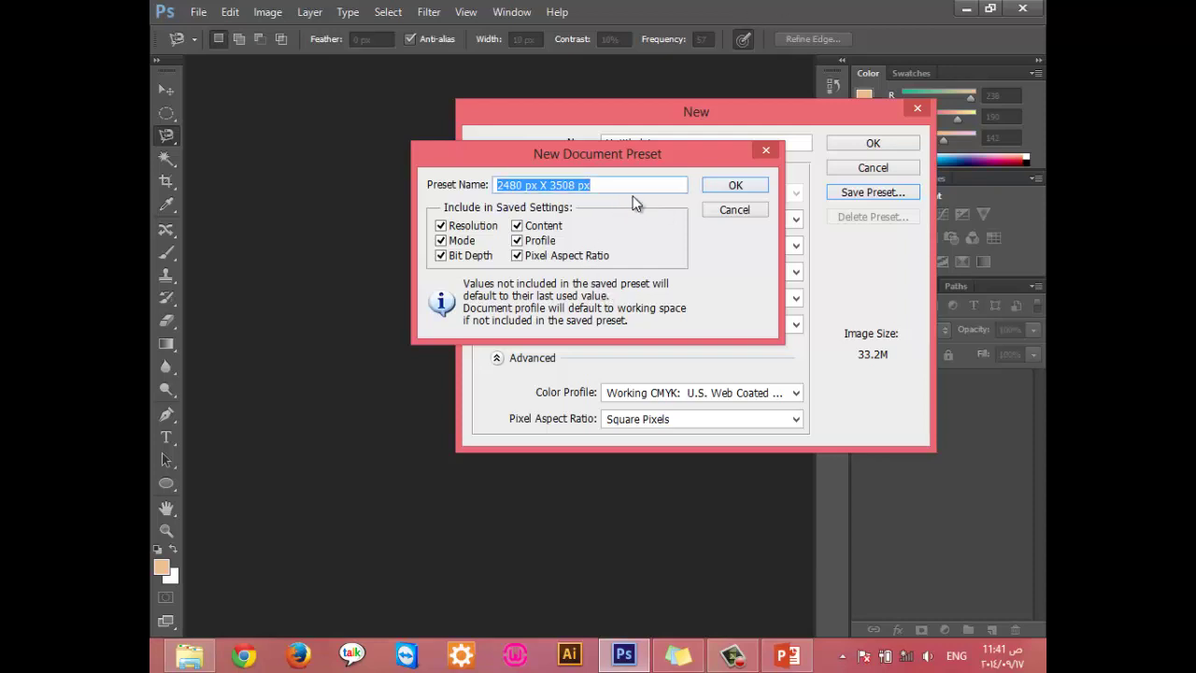
left_click(735, 185)
left_click(872, 143)
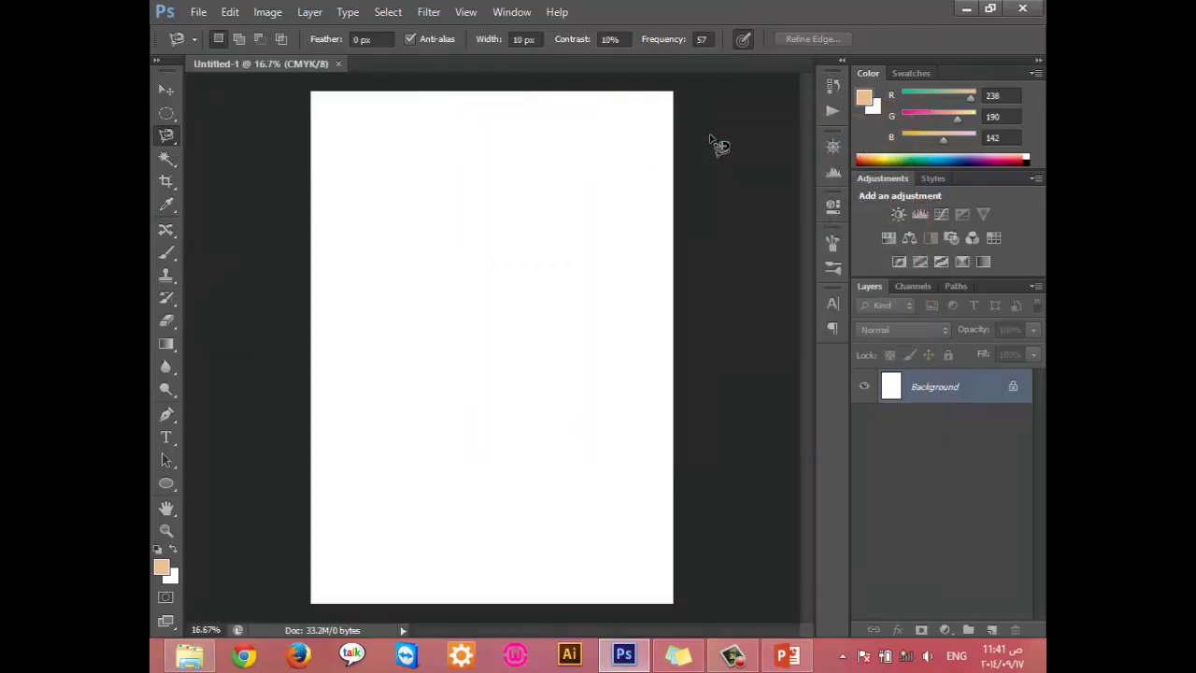
Step: Open a new-document dialog, cancel it, and close the Untitled-1 document
key("ctrl+n")
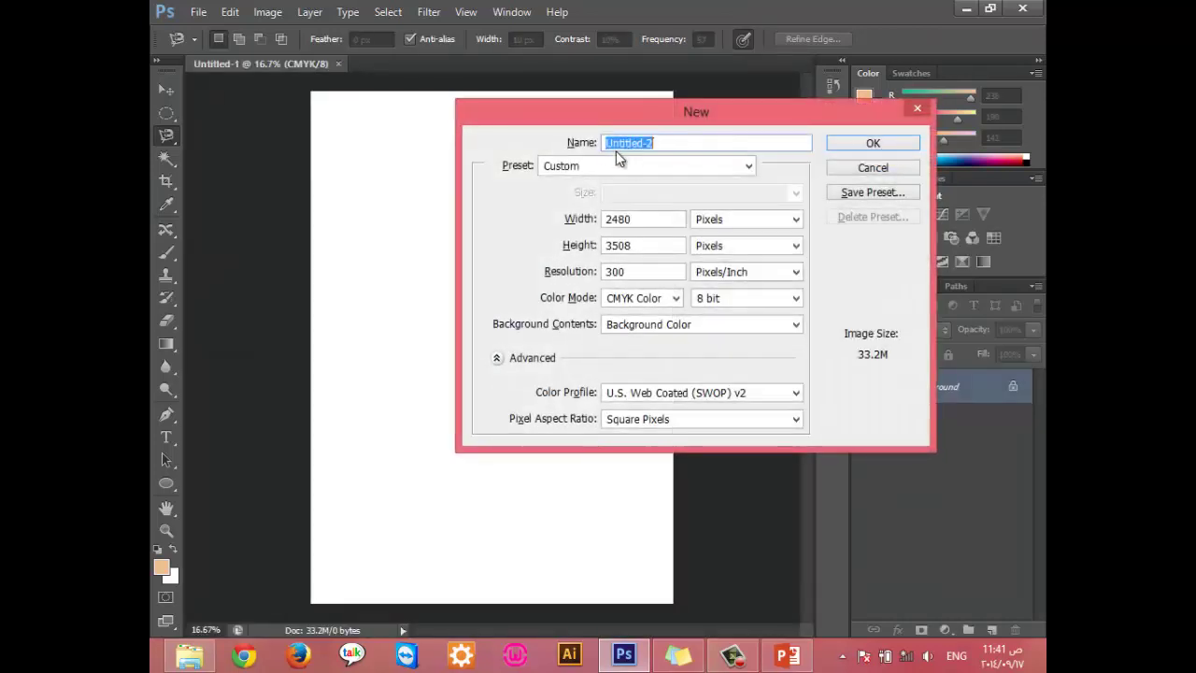
left_click(687, 166)
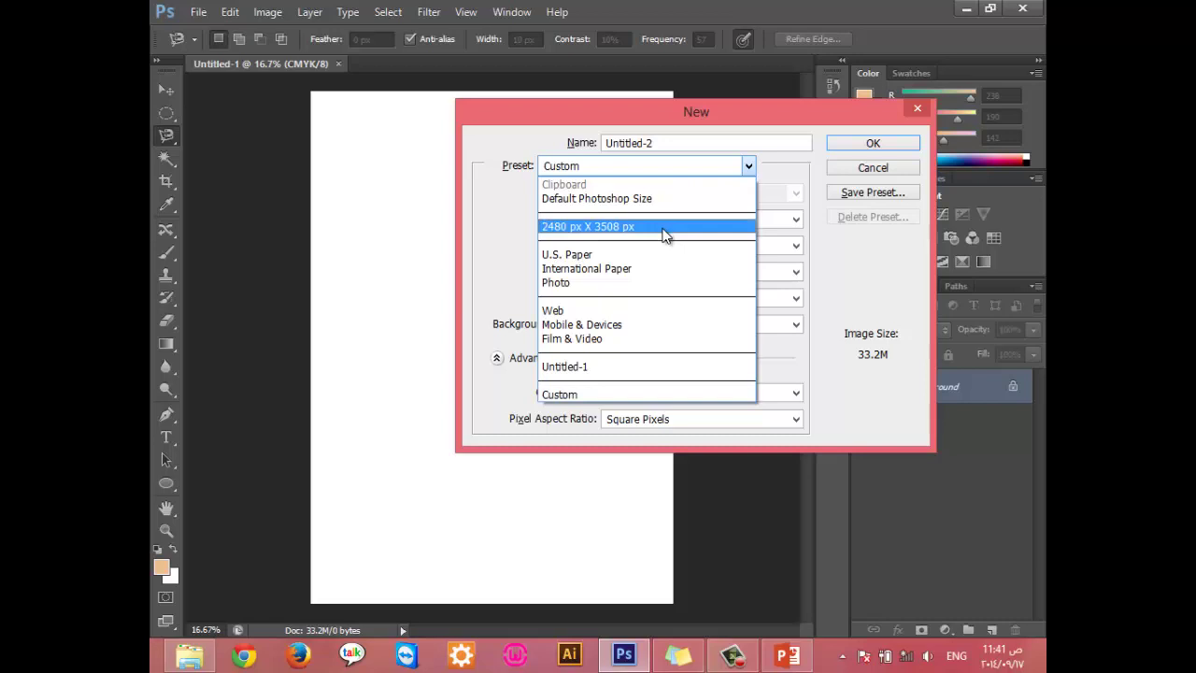
left_click(853, 166)
left_click(337, 64)
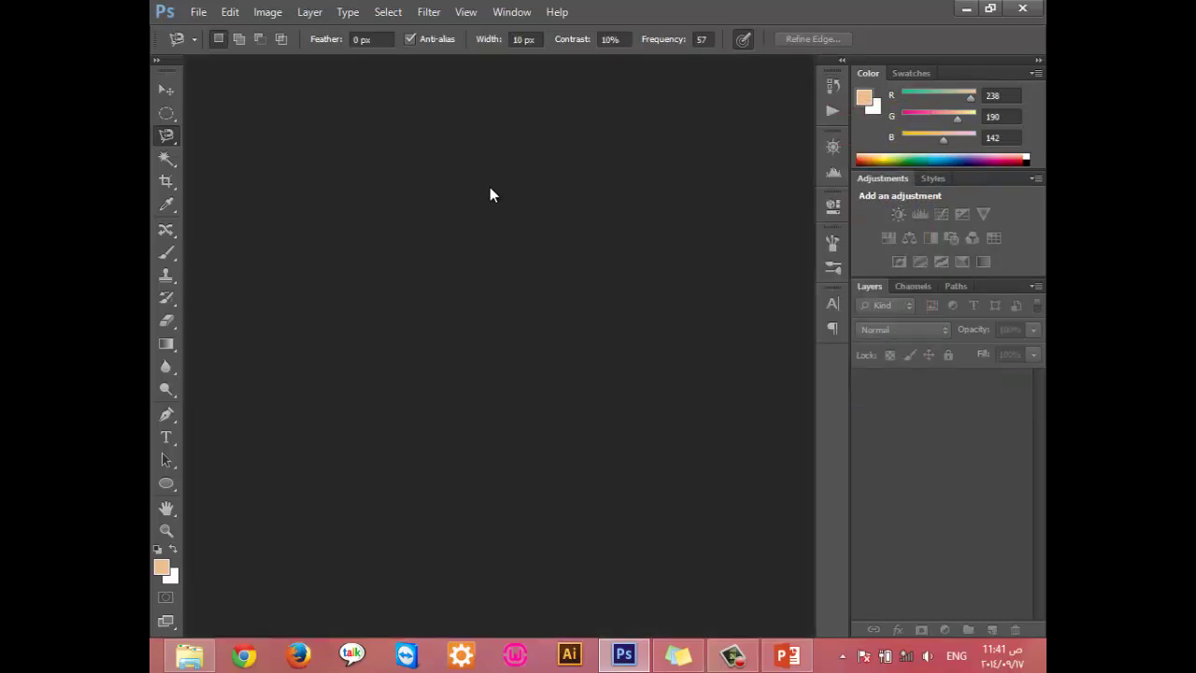
Step: Create a 1000 × 500 px document with a White background via Ctrl+N
key("ctrl+n")
type("2480")
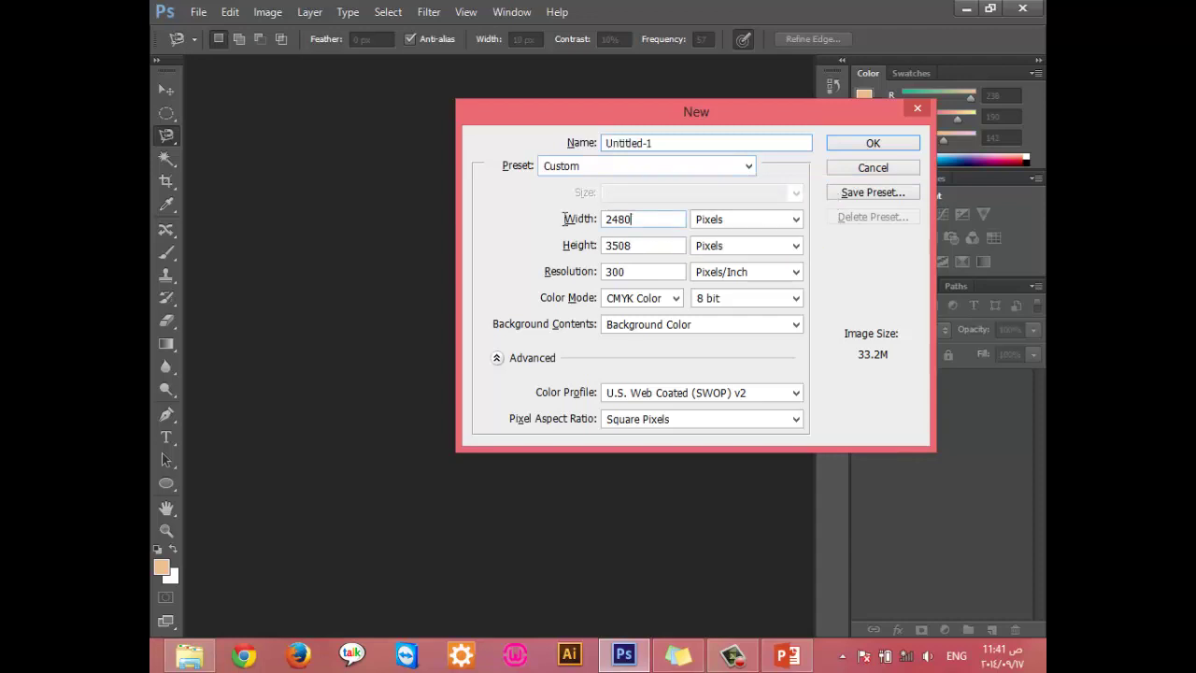
key("Tab")
key("Tab")
type("10")
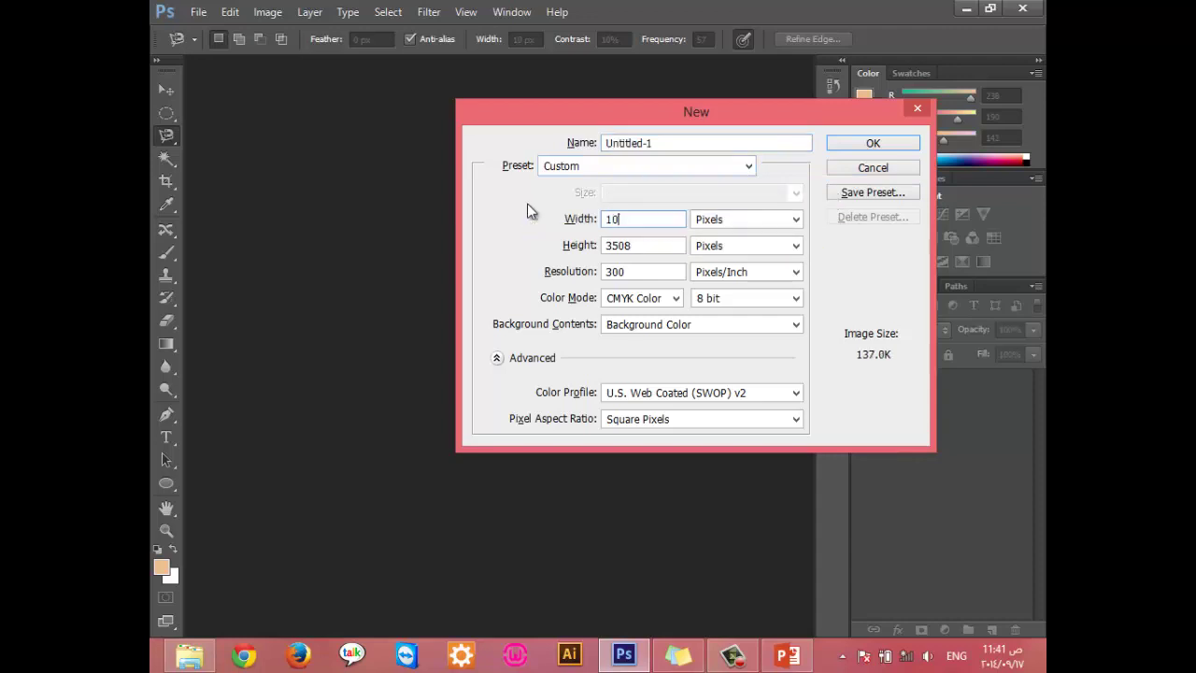
type("00")
key("Tab")
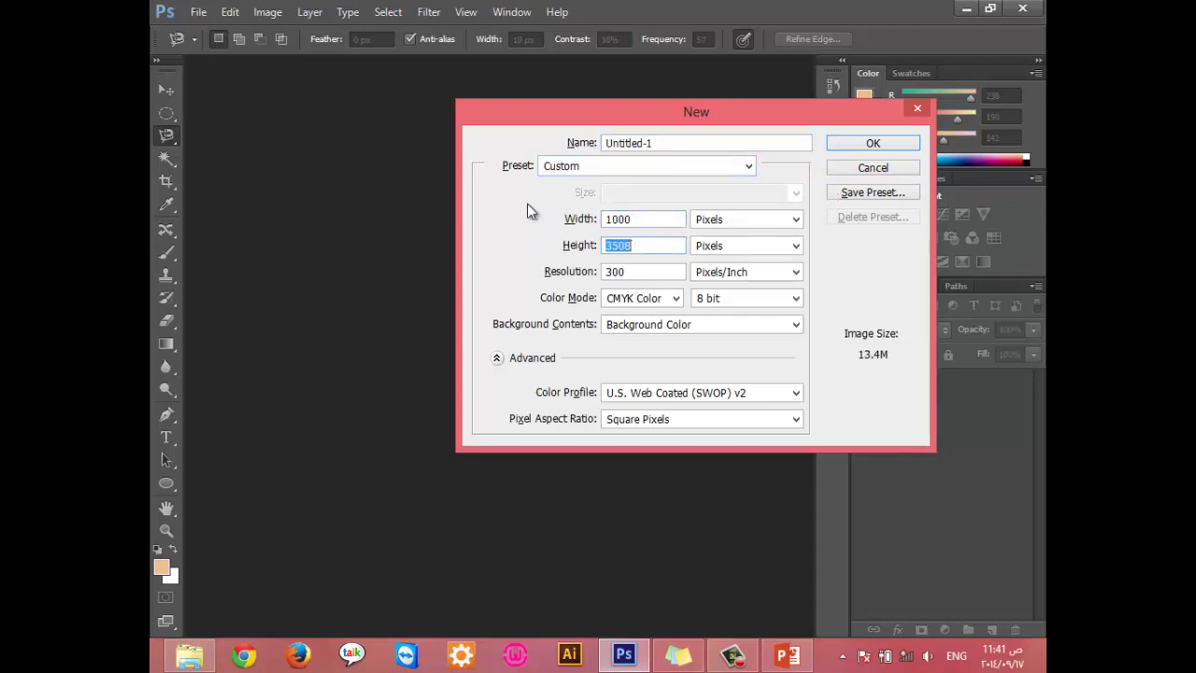
type("500")
left_click(670, 328)
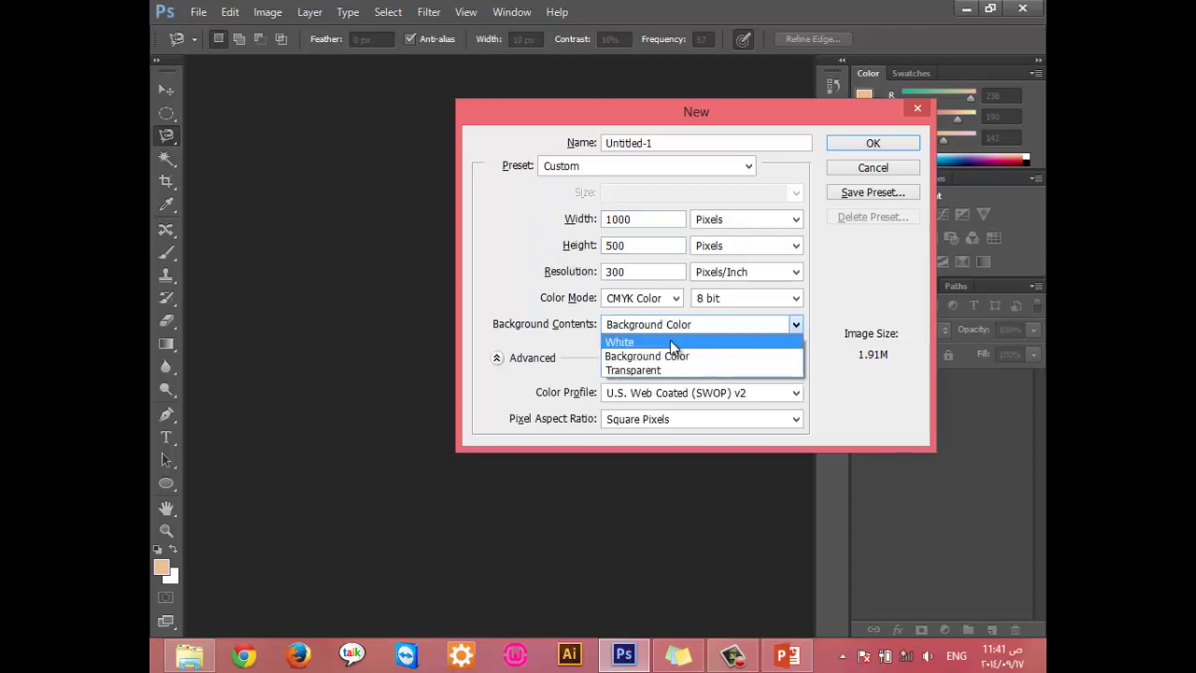
left_click(670, 341)
left_click(872, 145)
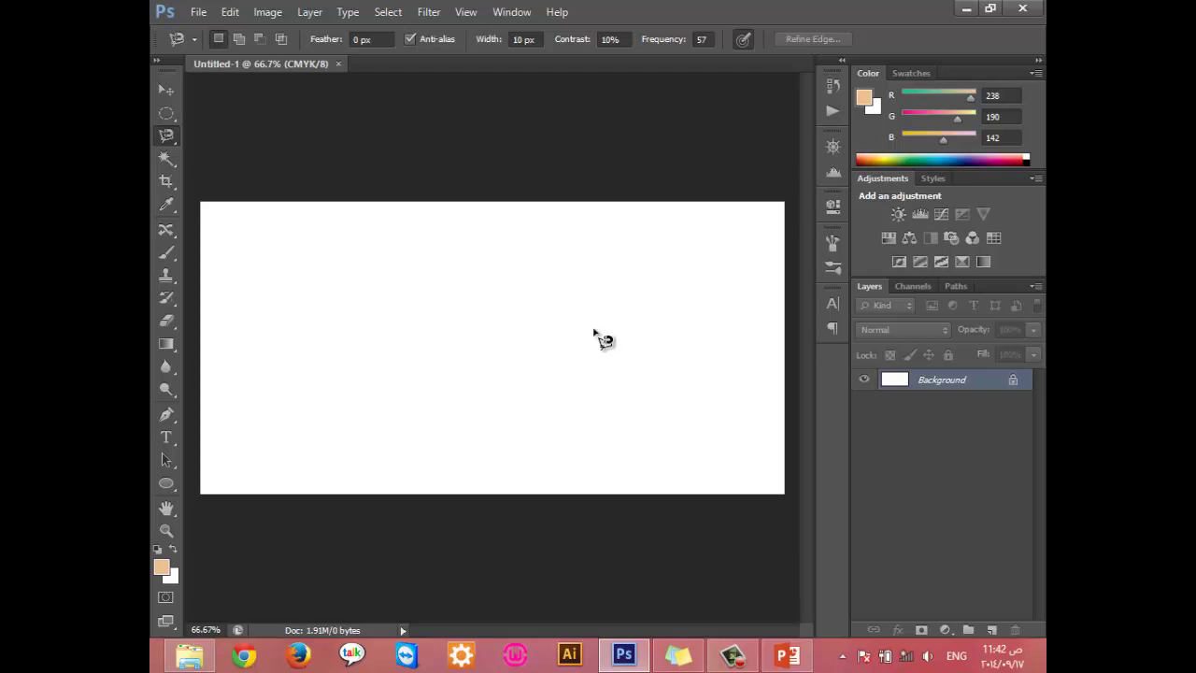
Step: Dismiss the File menu, go up a folder in the folder window, then close it
left_click(198, 11)
left_click(532, 160)
left_click(198, 11)
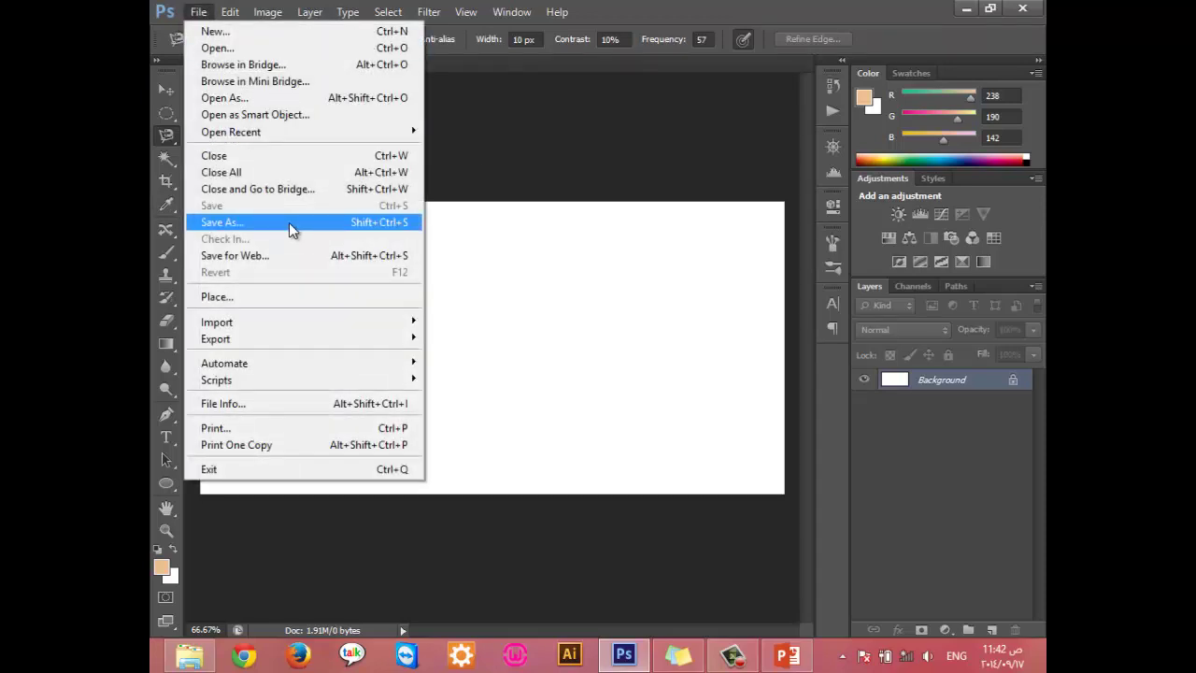
left_click(387, 320)
key("alt+Tab")
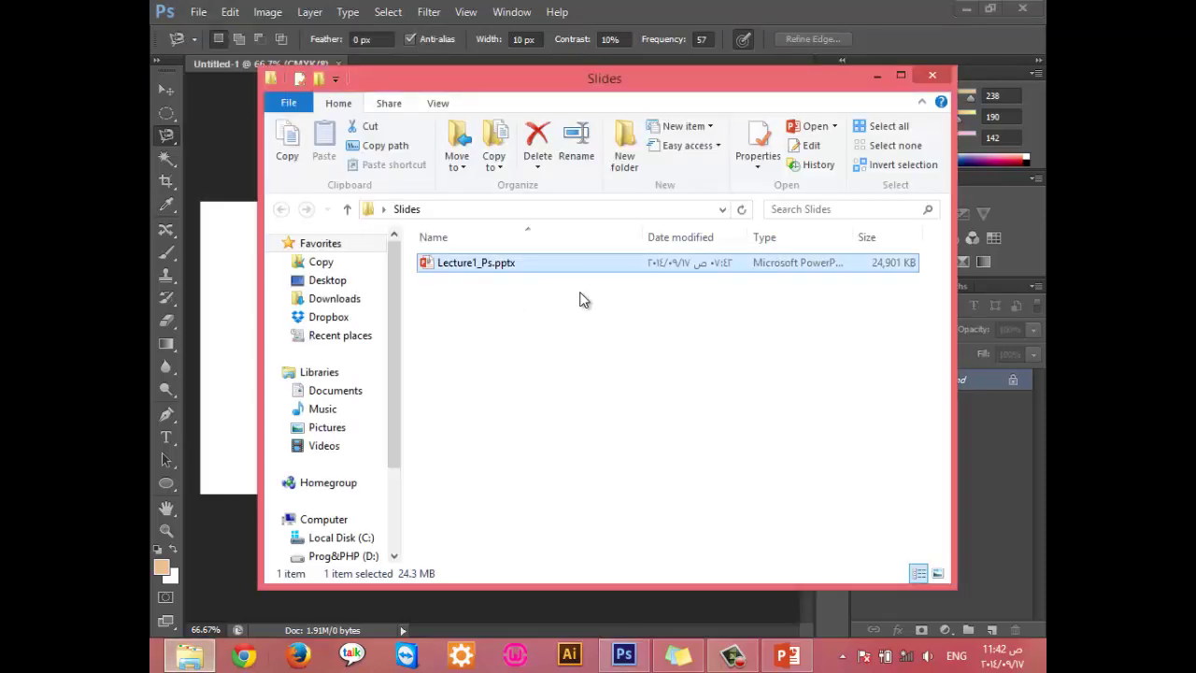
key("alt+Up")
left_click(949, 76)
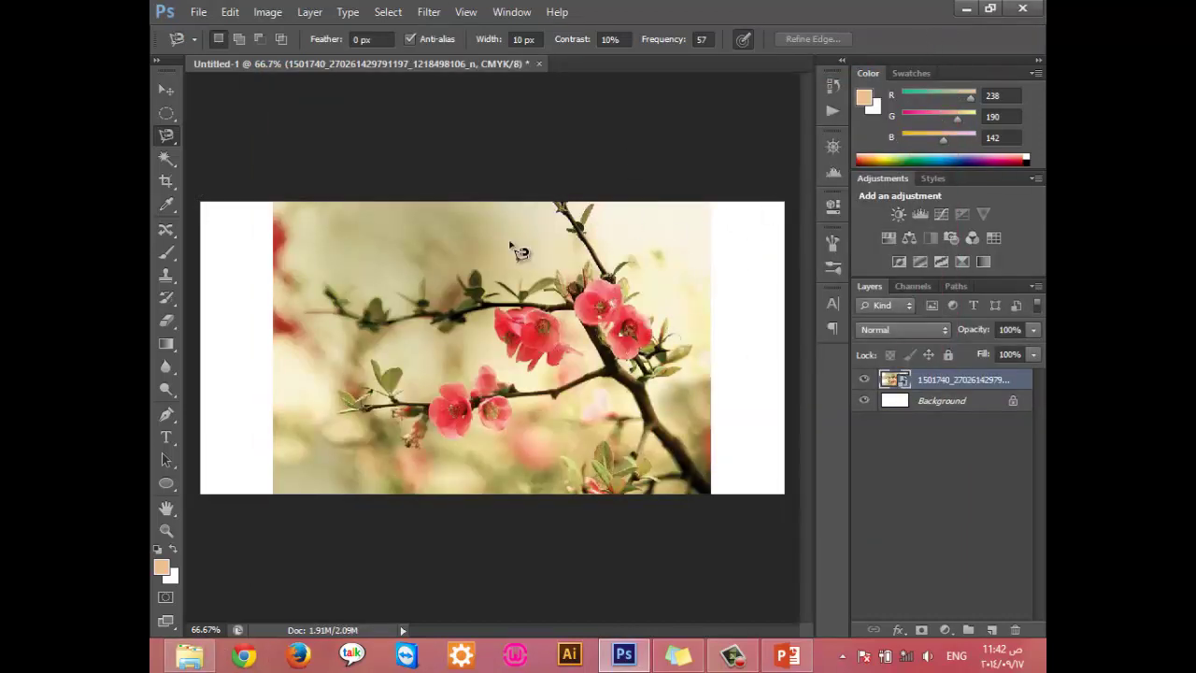
Step: Cancel a Save As in Photoshop PSD format, then duplicate the flower photo layer
left_click(199, 12)
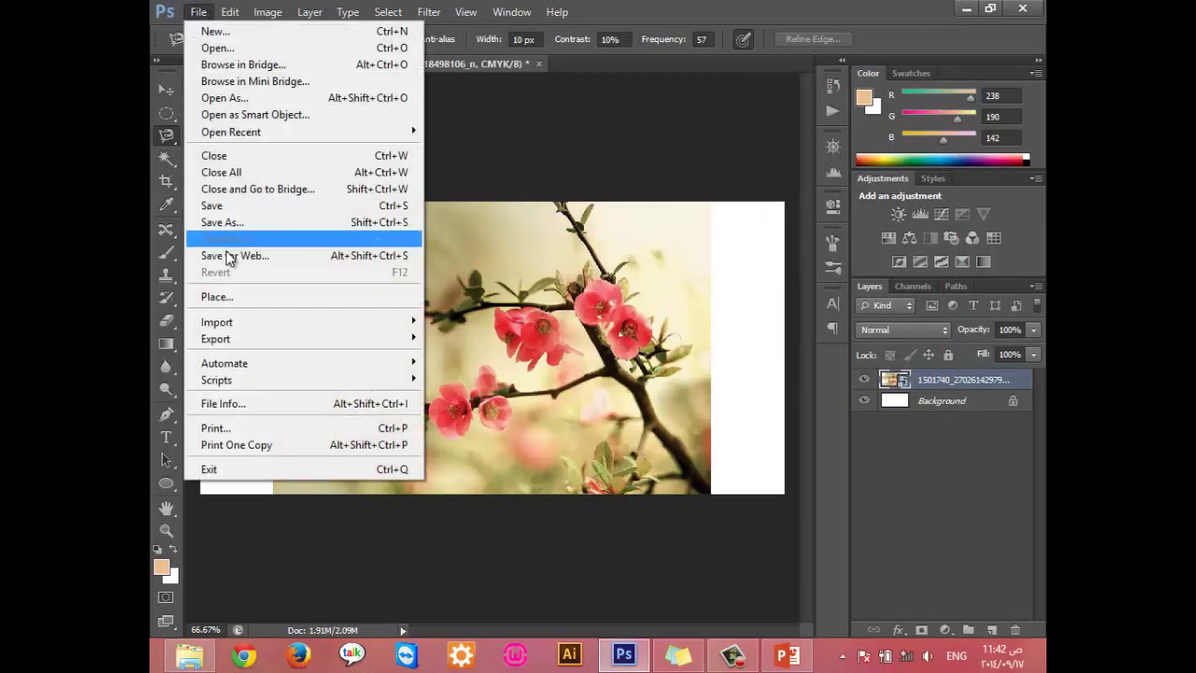
left_click(245, 222)
left_click(727, 418)
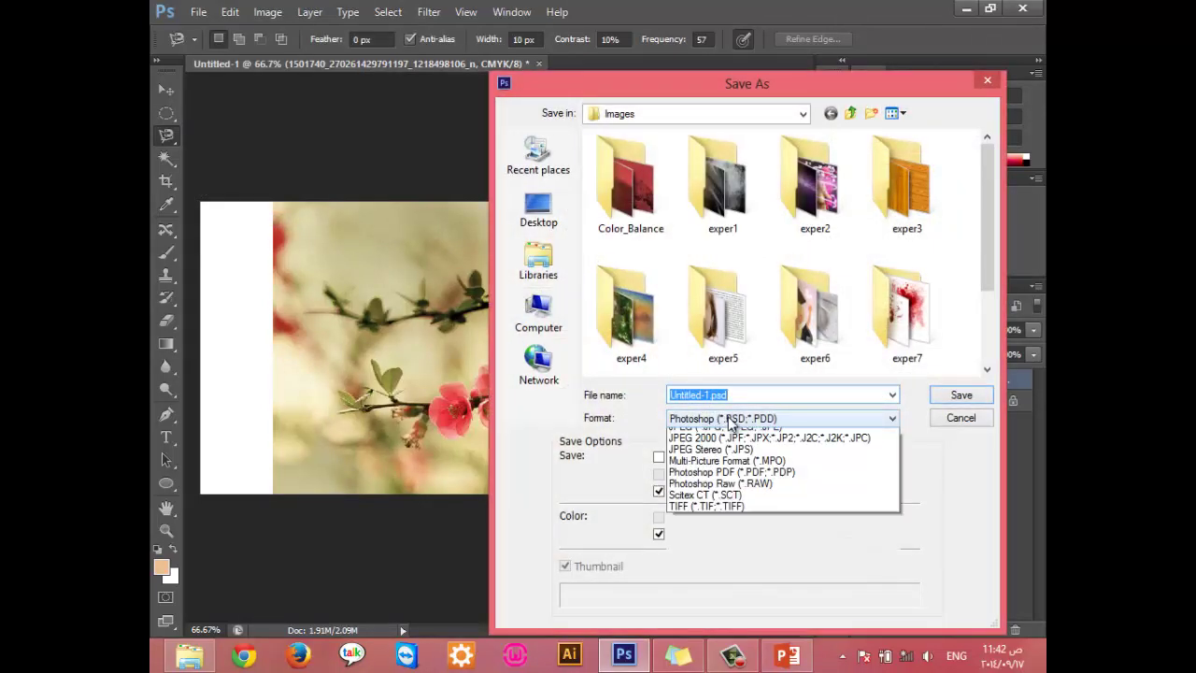
left_click(772, 425)
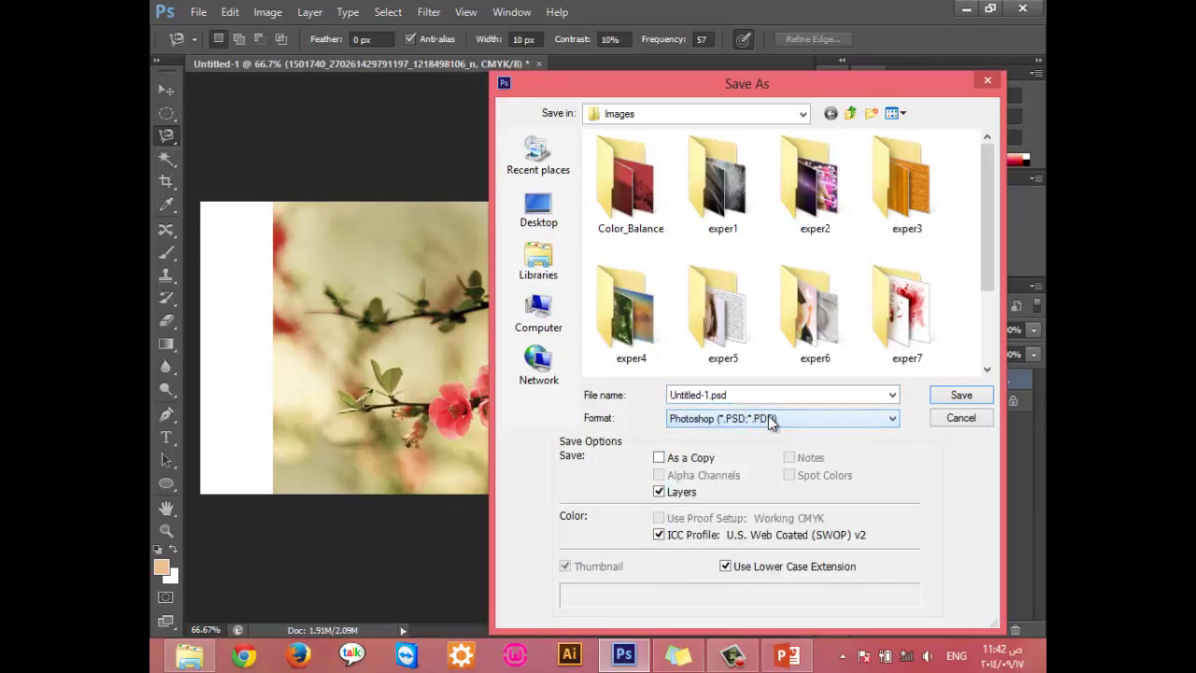
left_click(772, 422)
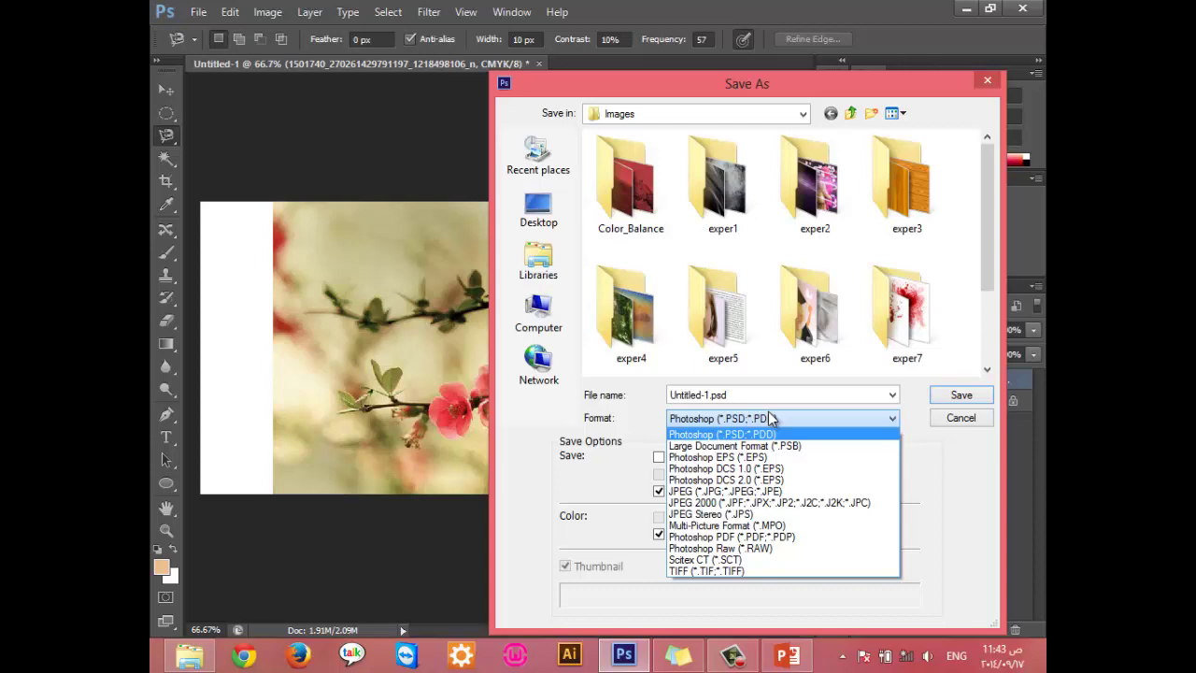
left_click(767, 421)
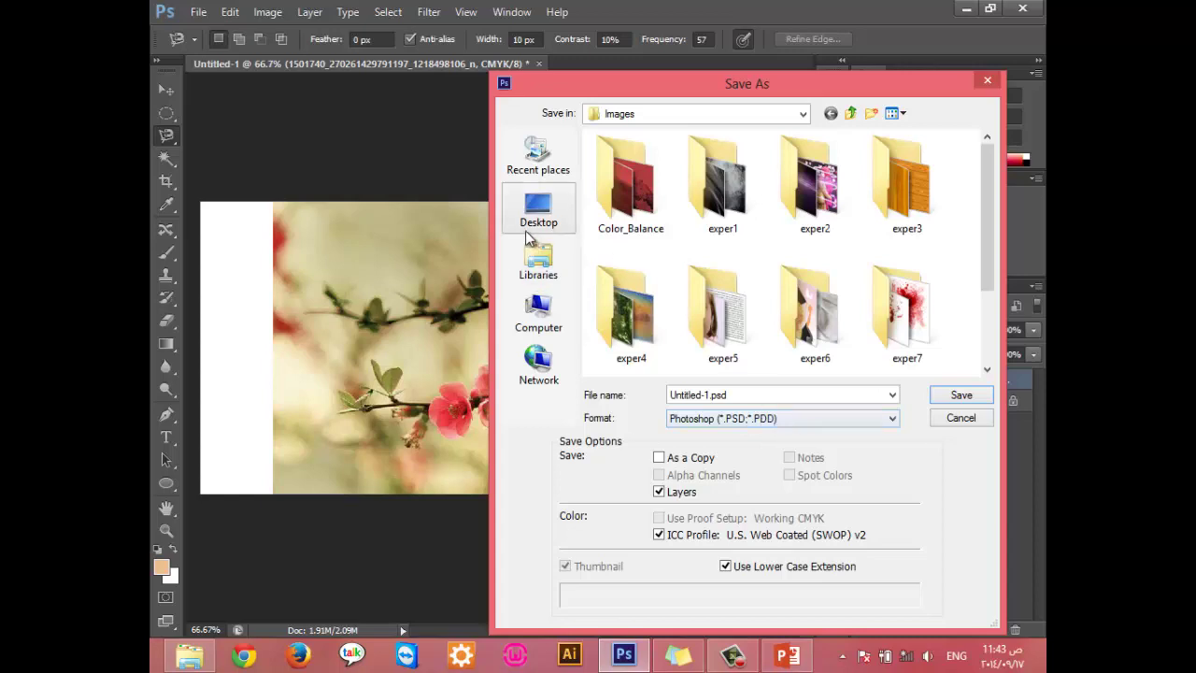
left_click(988, 81)
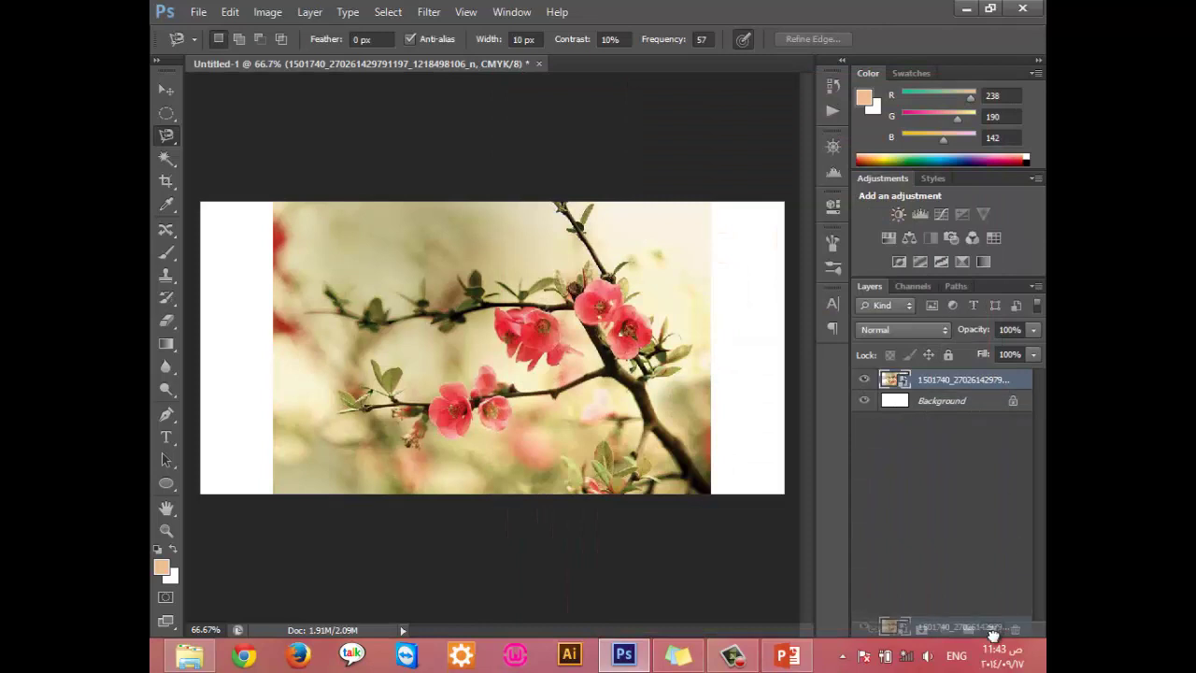
left_click_drag(990, 381, 992, 630)
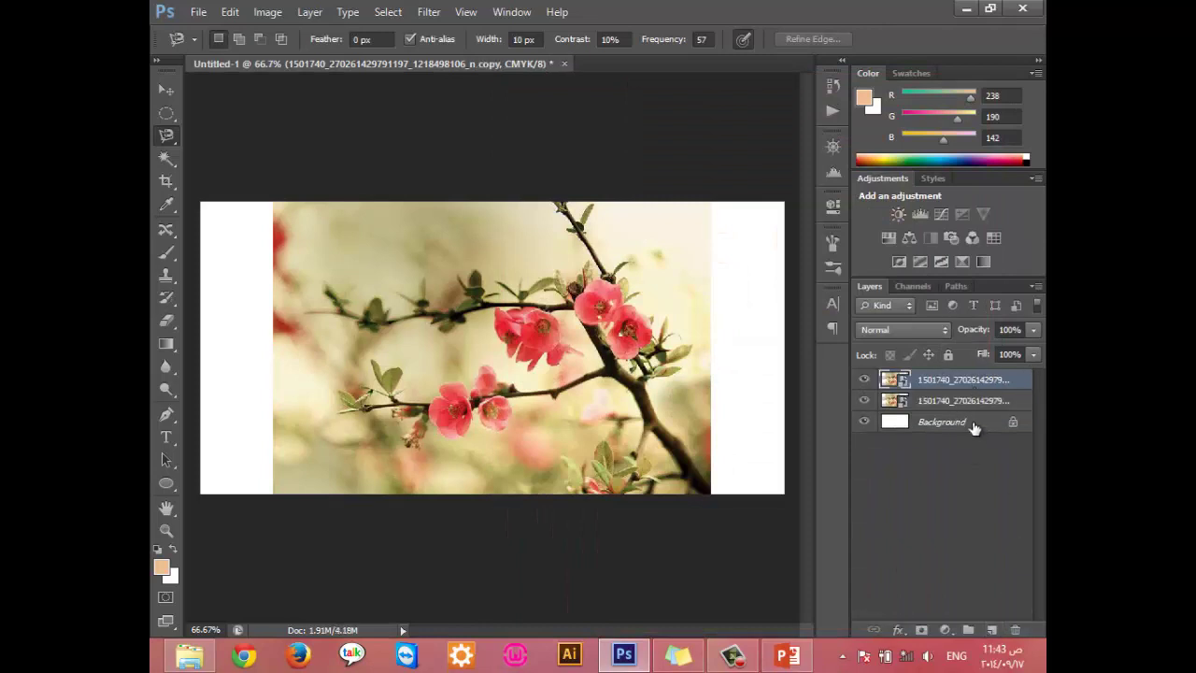
Step: Save the document to the Desktop as Untitled-1.psd and reopen it from there
left_click(198, 11)
left_click(280, 222)
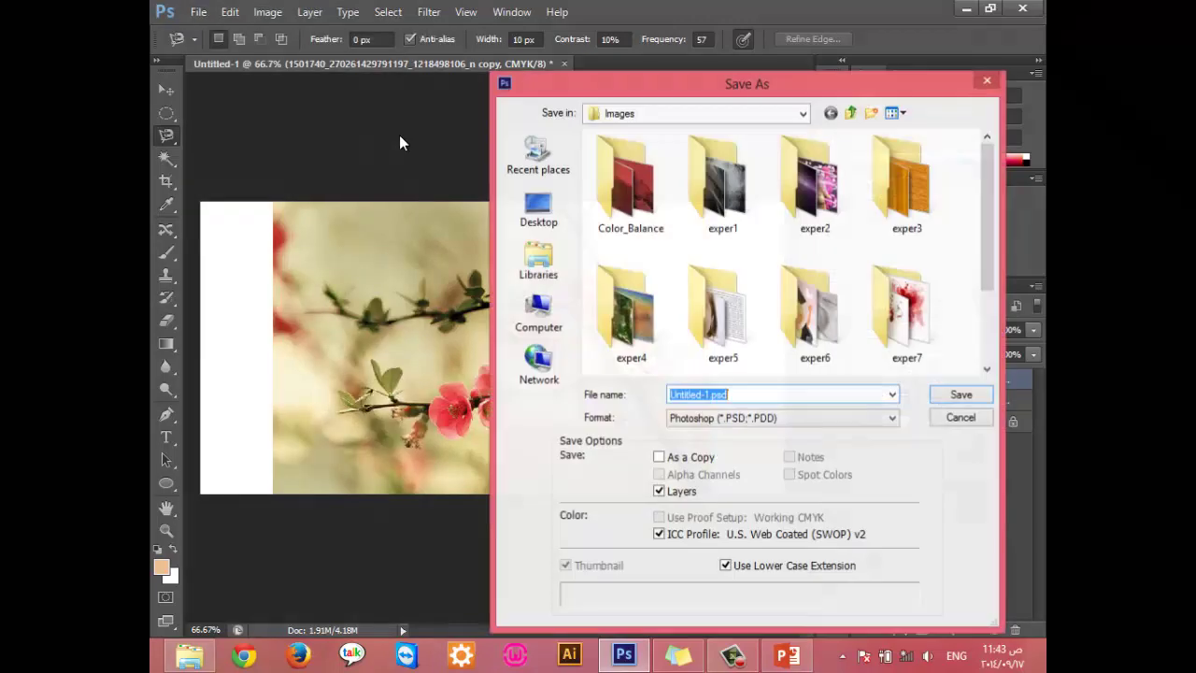
left_click(539, 210)
left_click(951, 402)
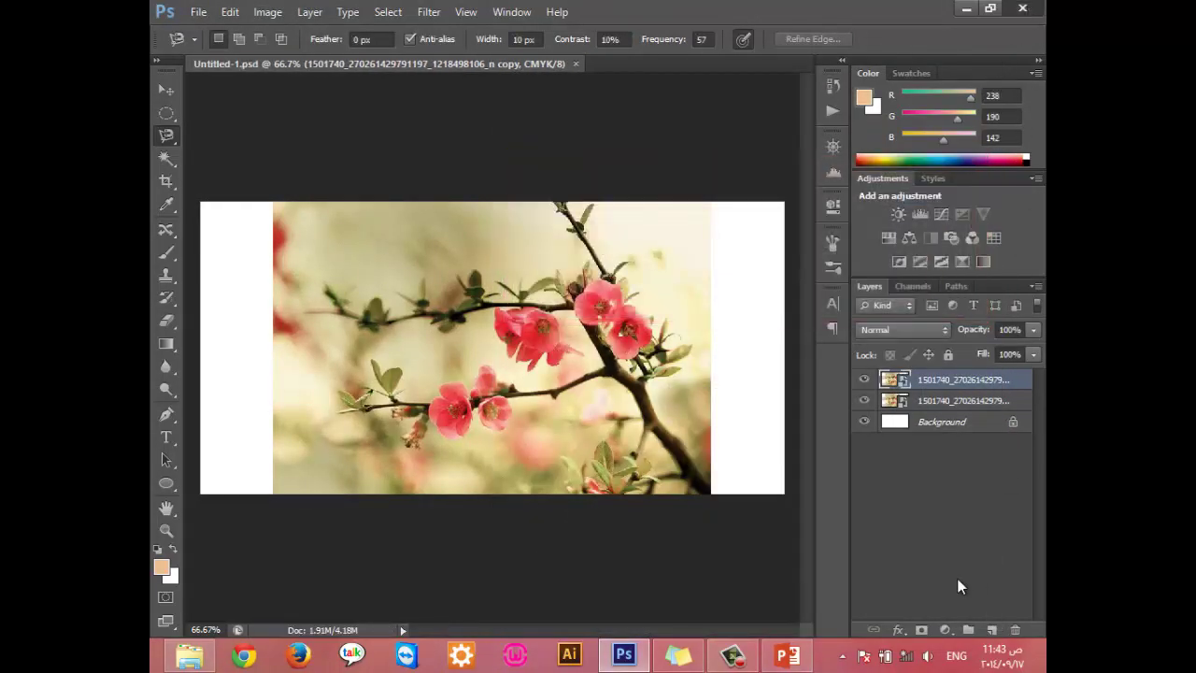
left_click(1023, 8)
left_click(931, 75)
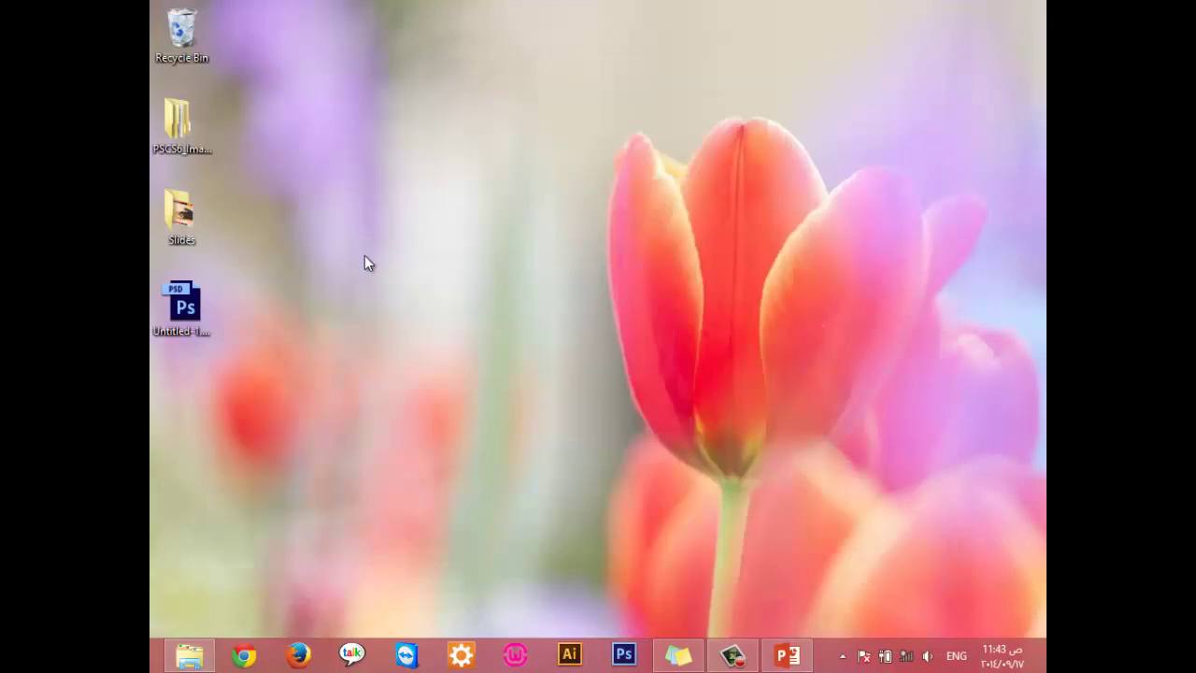
double_click(185, 304)
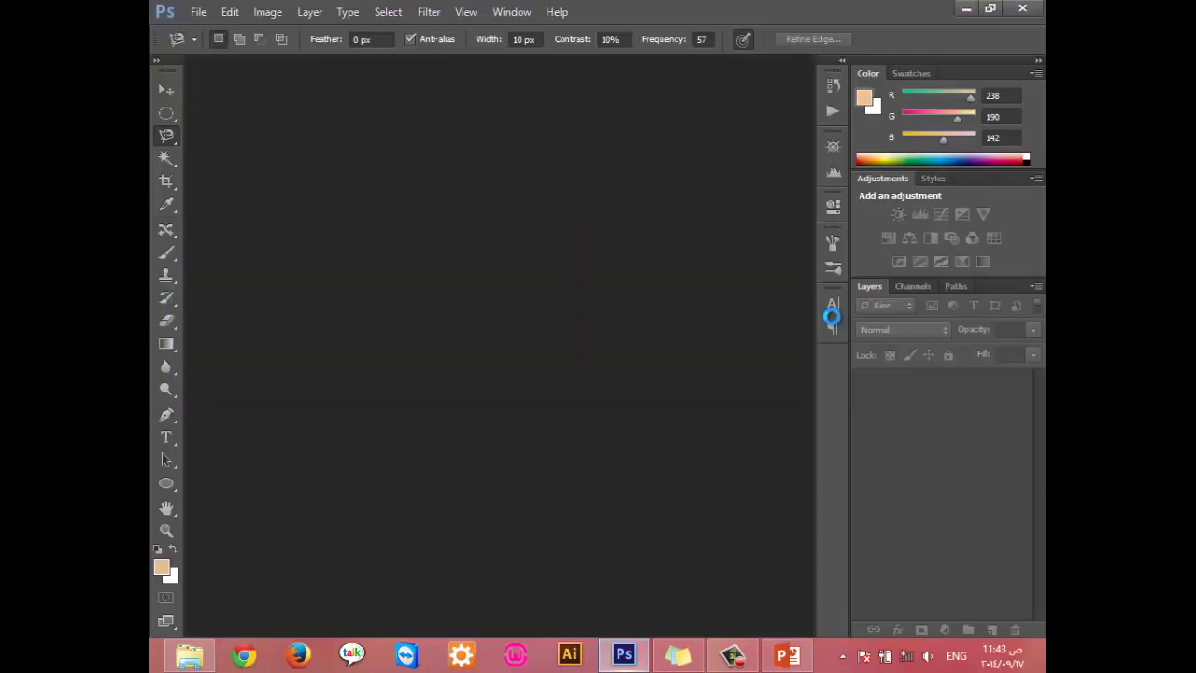
Step: Select the original flower photo layer, then the Background layer
left_click(953, 400)
left_click(953, 379)
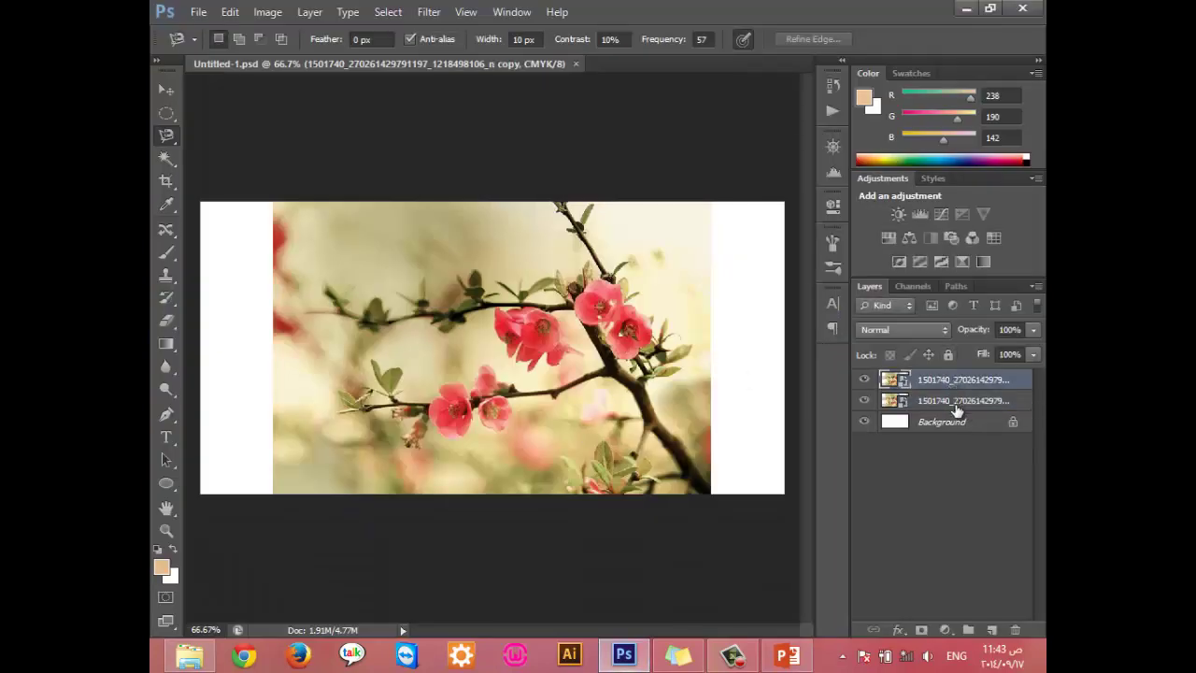
left_click(964, 402)
left_click(962, 428)
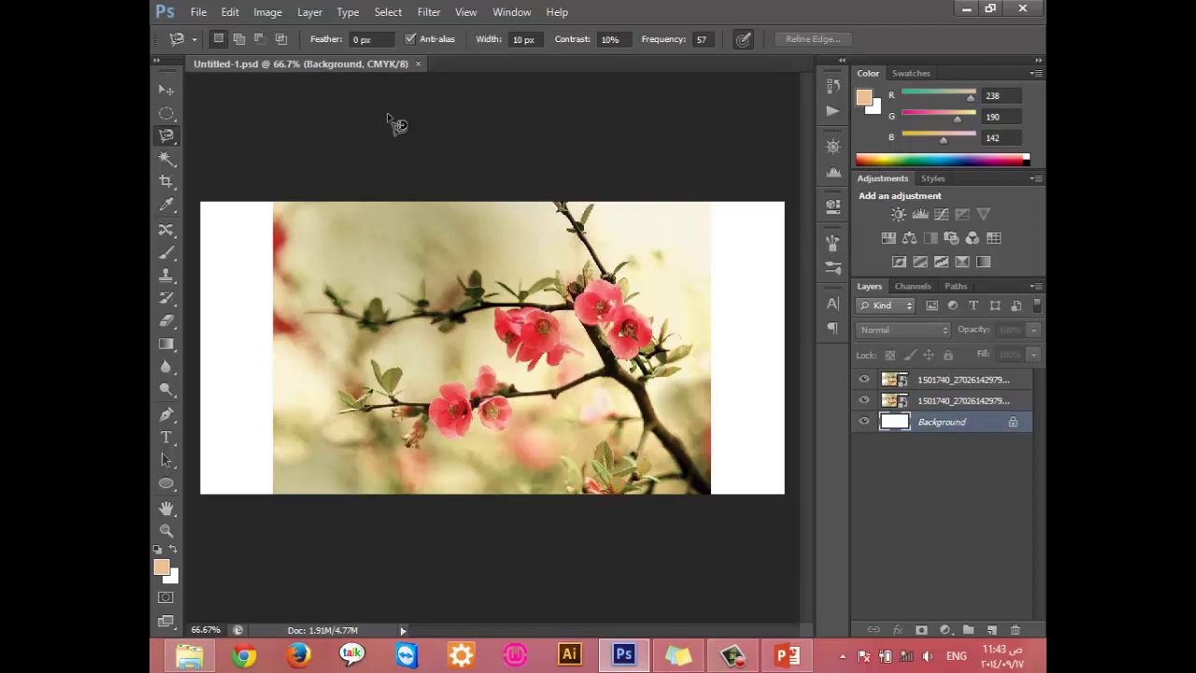
left_click(198, 12)
Step: Create a new 1000 × 500 px document with a Transparent background
left_click(495, 143)
key("ctrl+n")
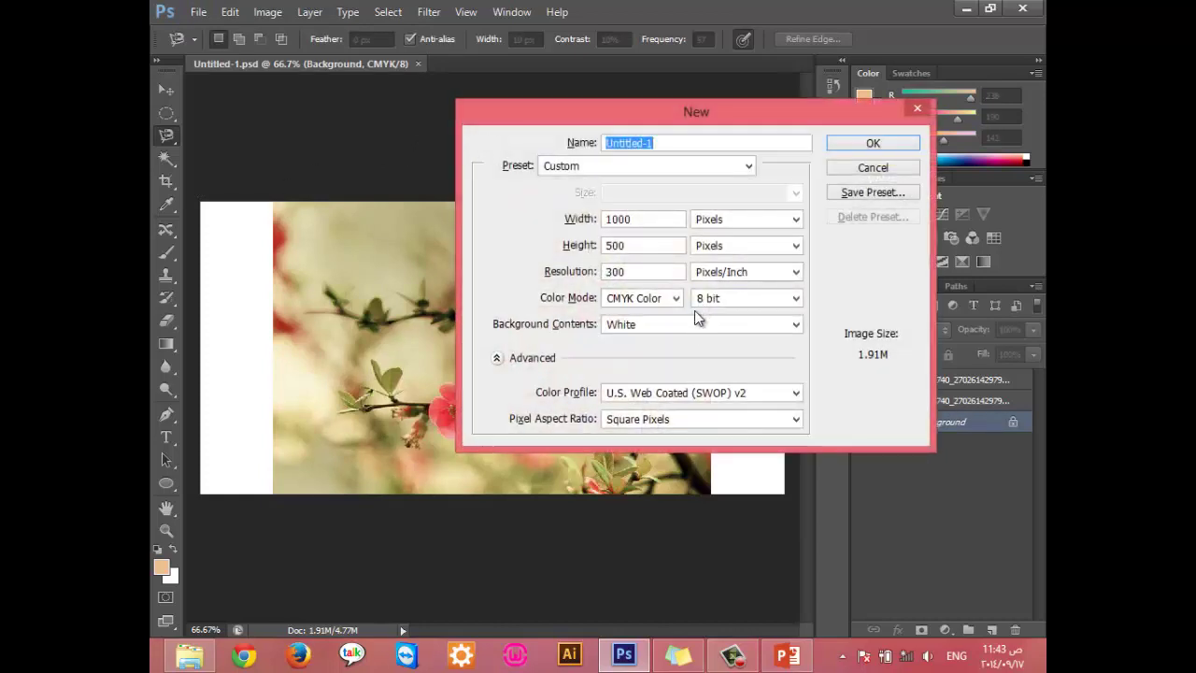
left_click(692, 324)
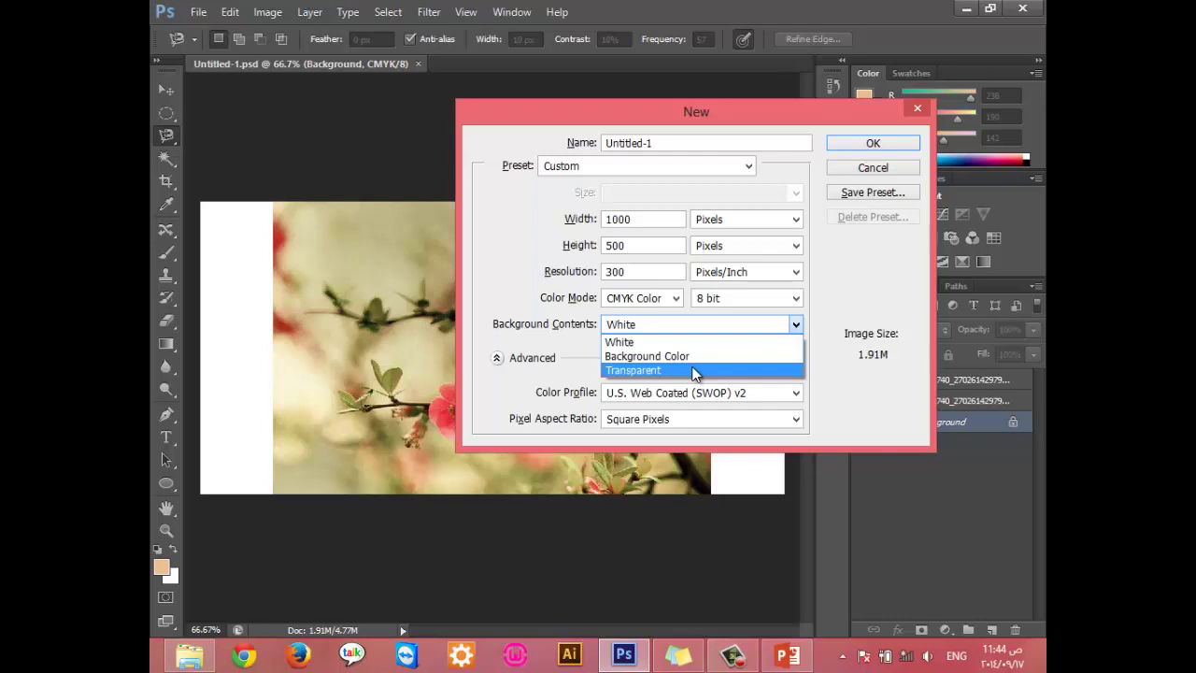
left_click(693, 372)
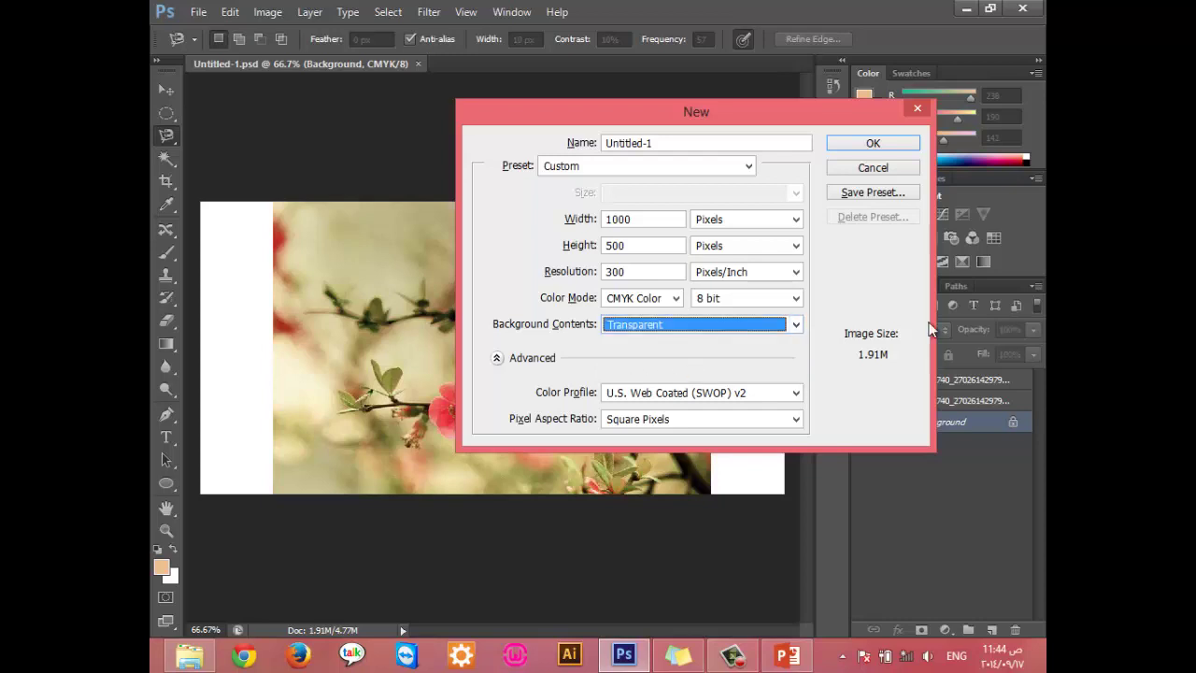
left_click(908, 146)
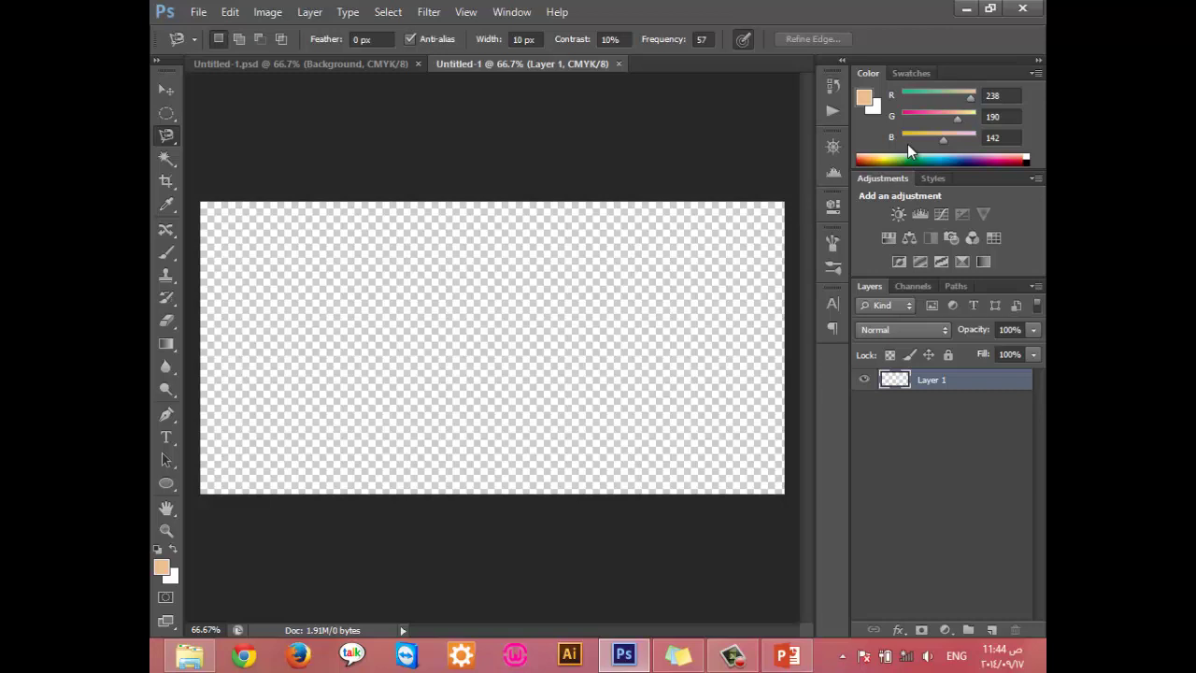
Step: Open File Explorer and browse to Desktop > PSCS6_Images > Images
left_click(198, 11)
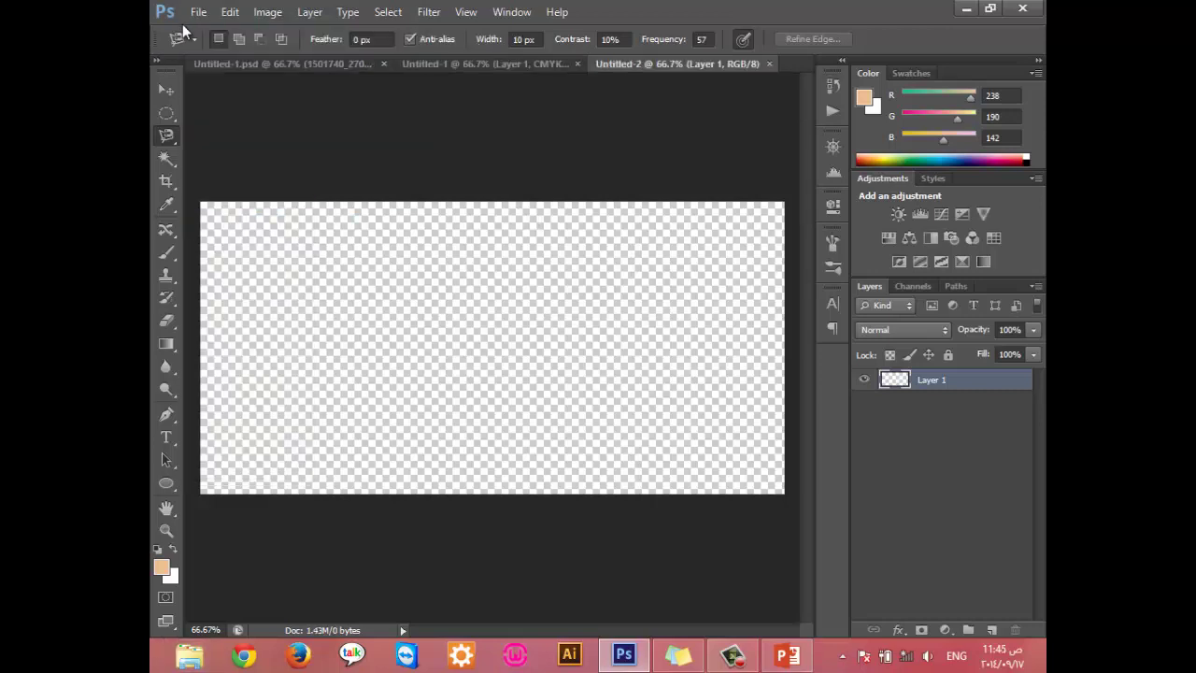
left_click(198, 11)
left_click(596, 192)
left_click(190, 656)
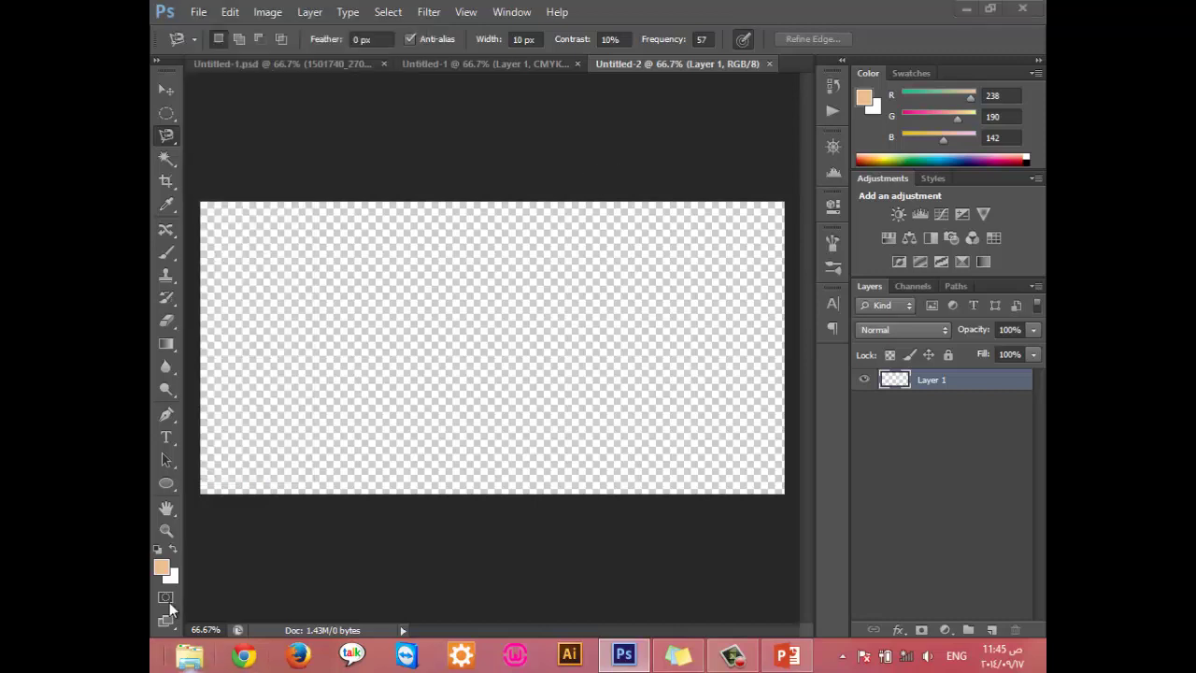
left_click(327, 280)
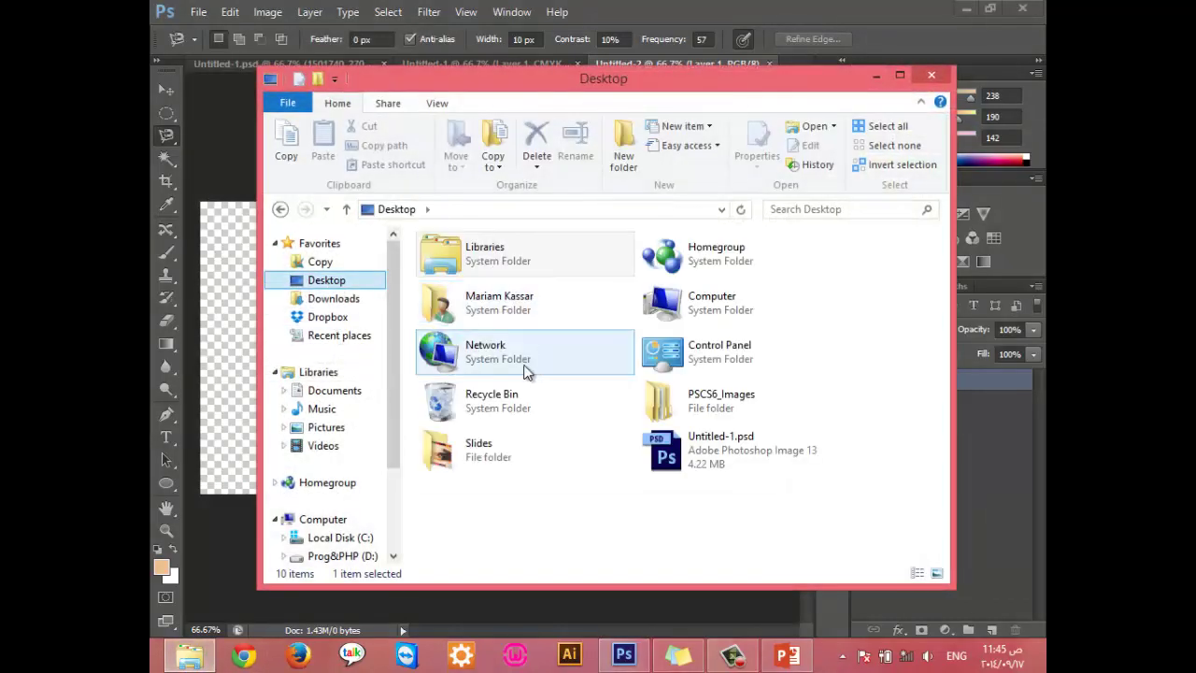
double_click(510, 452)
key("BackSpace")
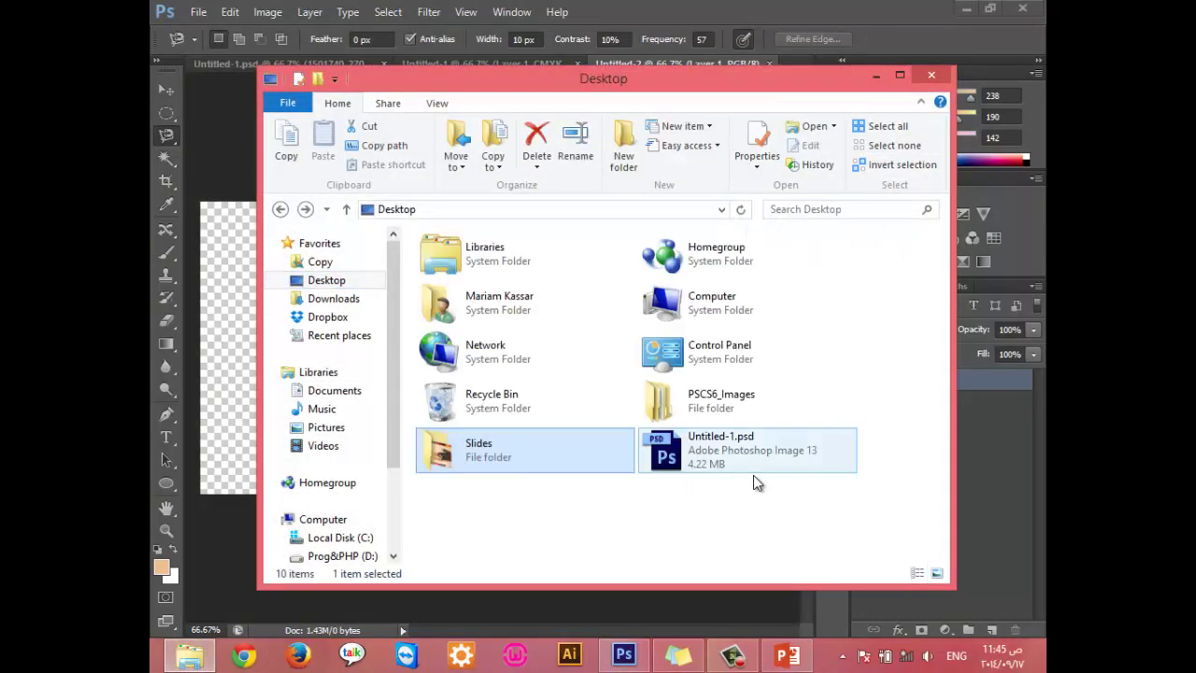
left_click(724, 402)
key("F2")
key("Return")
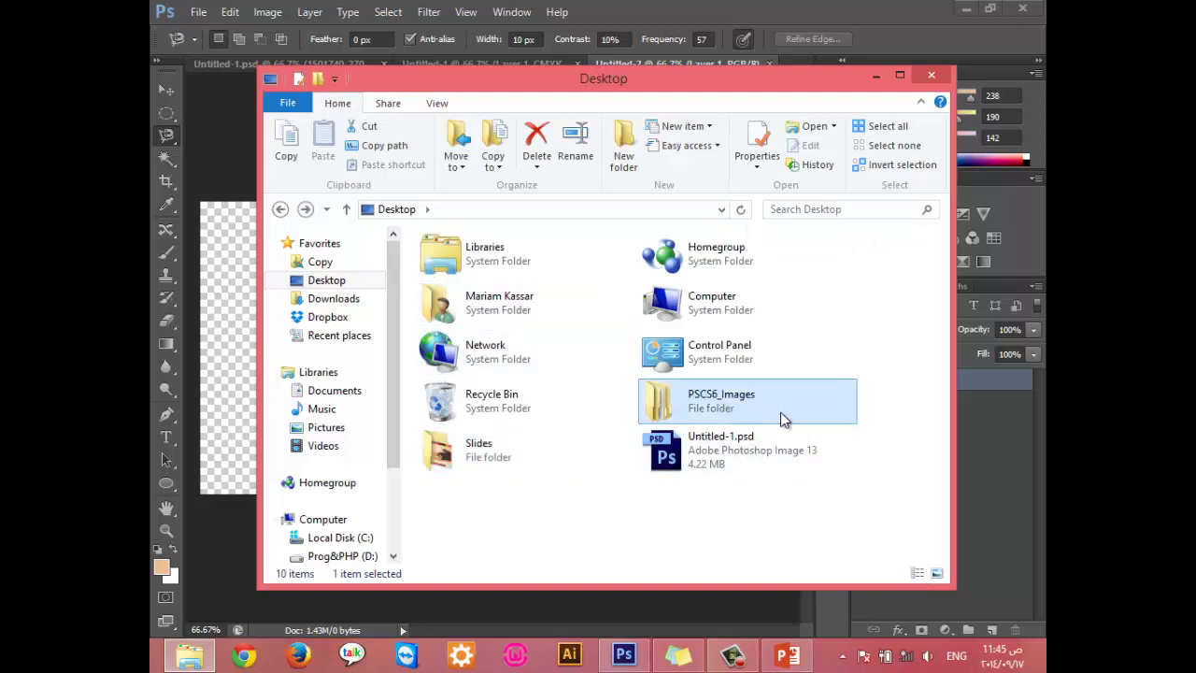
double_click(780, 412)
double_click(455, 277)
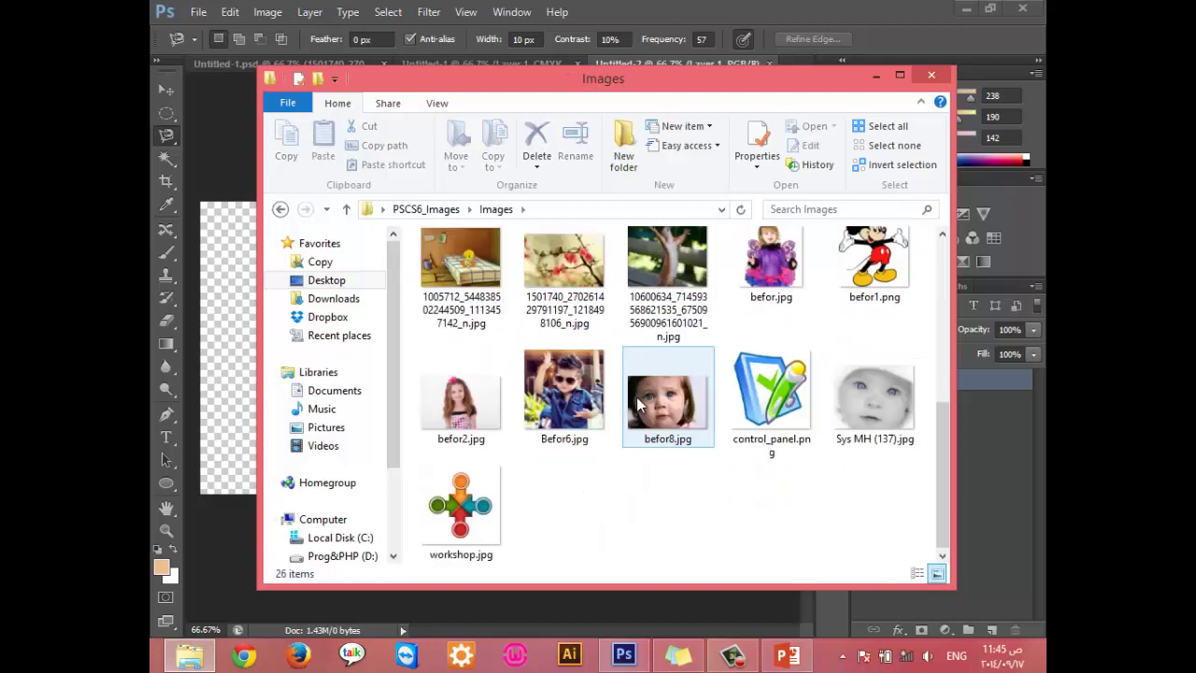
Step: Place control_panel.png onto the Untitled-2 canvas and commit it
left_click(800, 397)
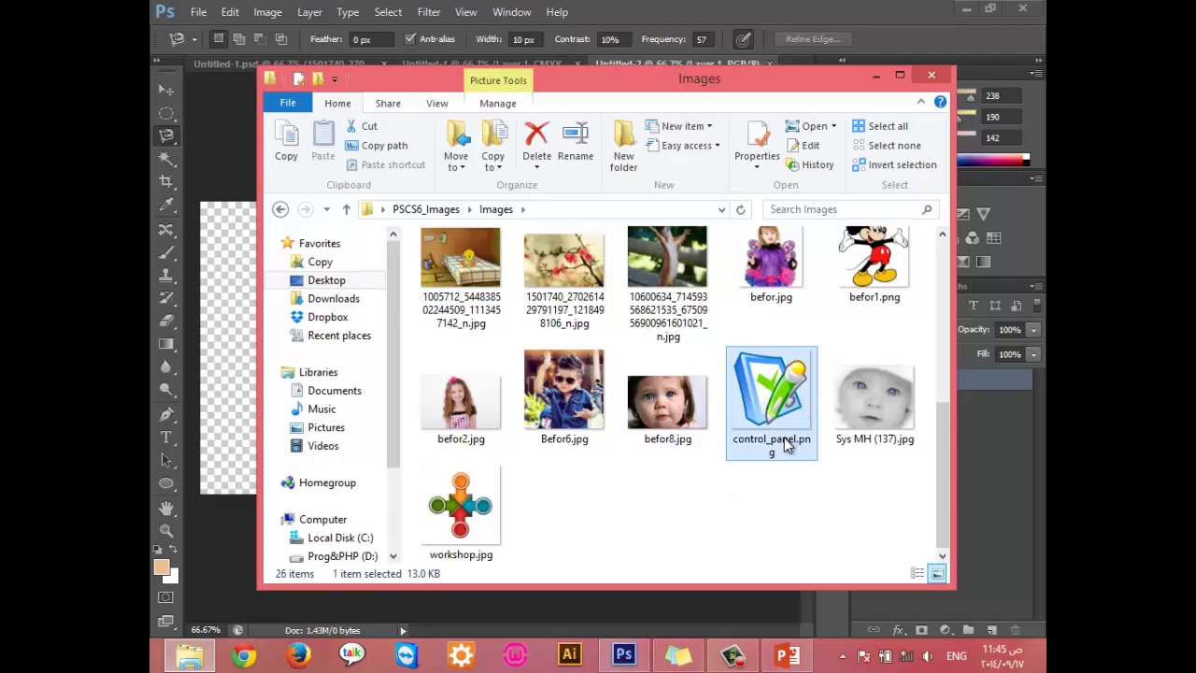
left_click_drag(788, 442, 534, 397)
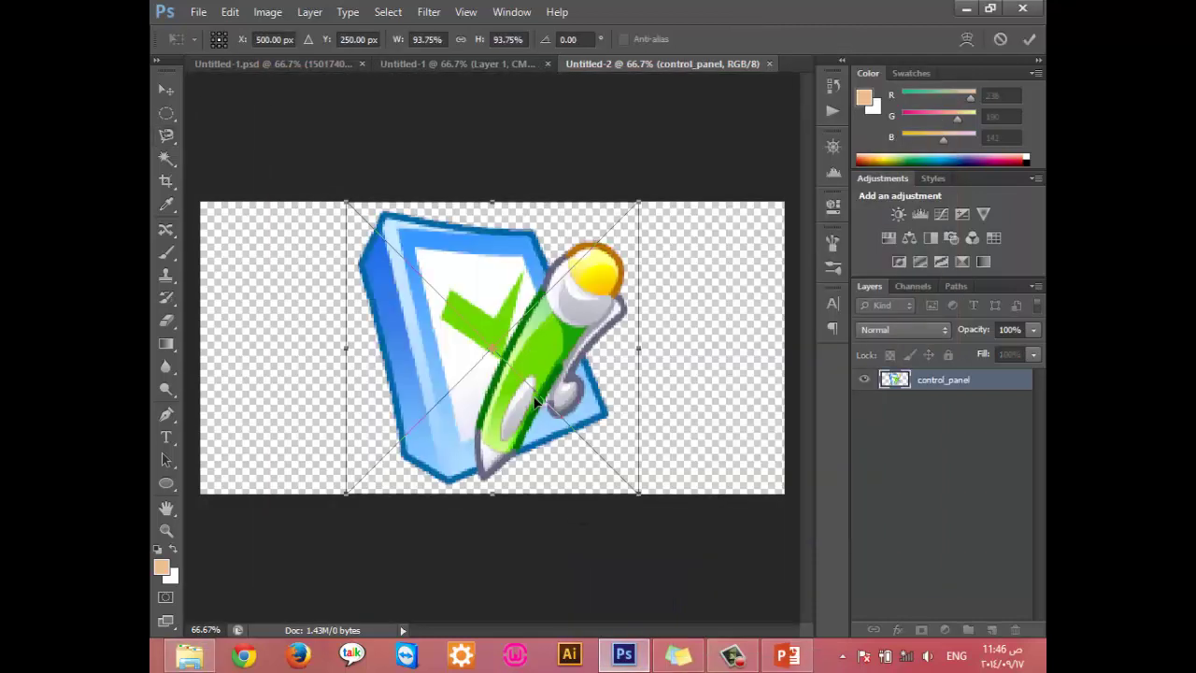
key("Return")
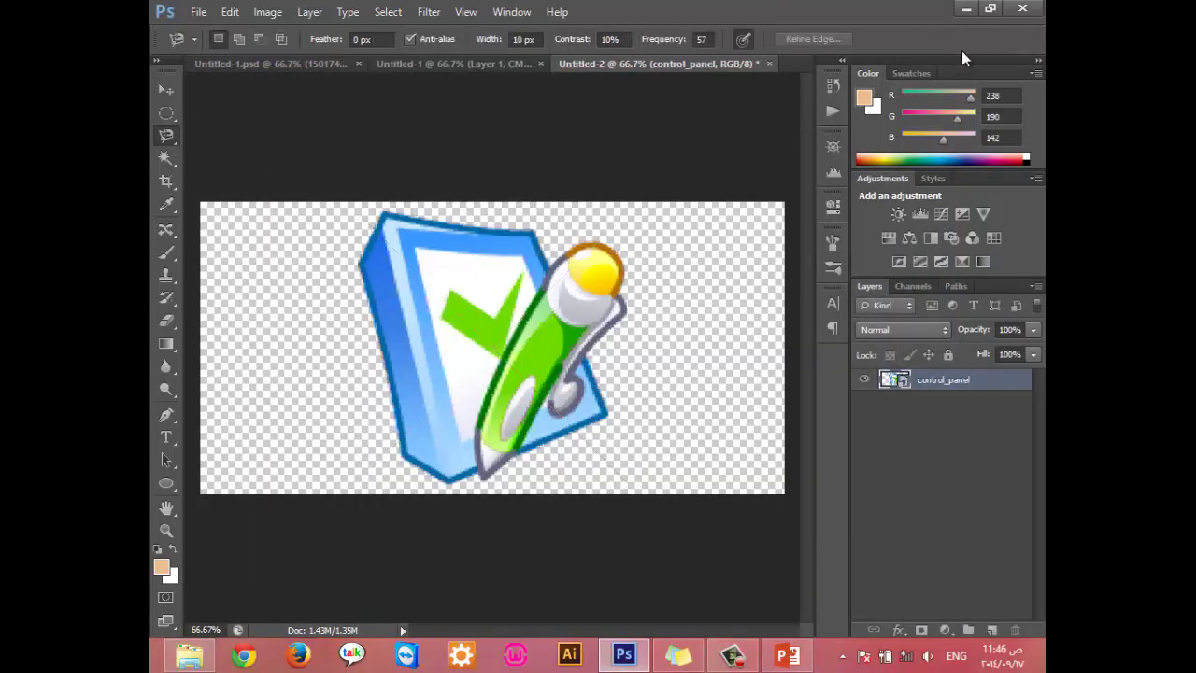
Step: Save Untitled-2 as a PNG file, accepting the default PNG options
left_click(197, 15)
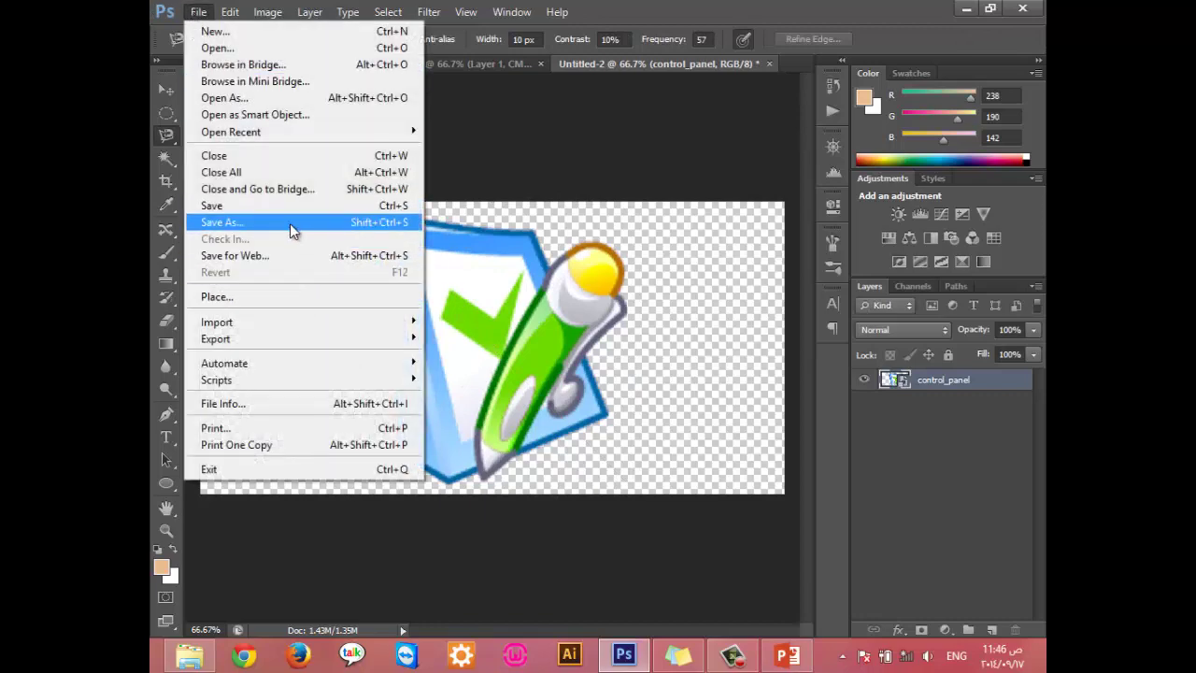
left_click(286, 221)
left_click(696, 418)
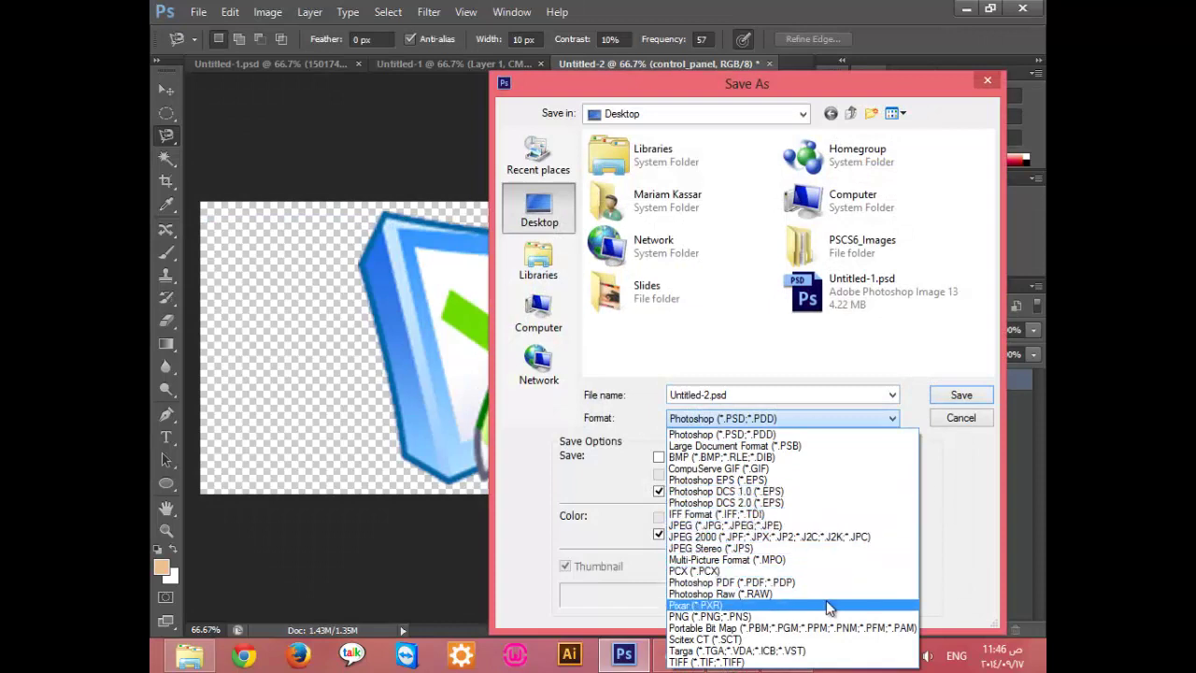
left_click(791, 617)
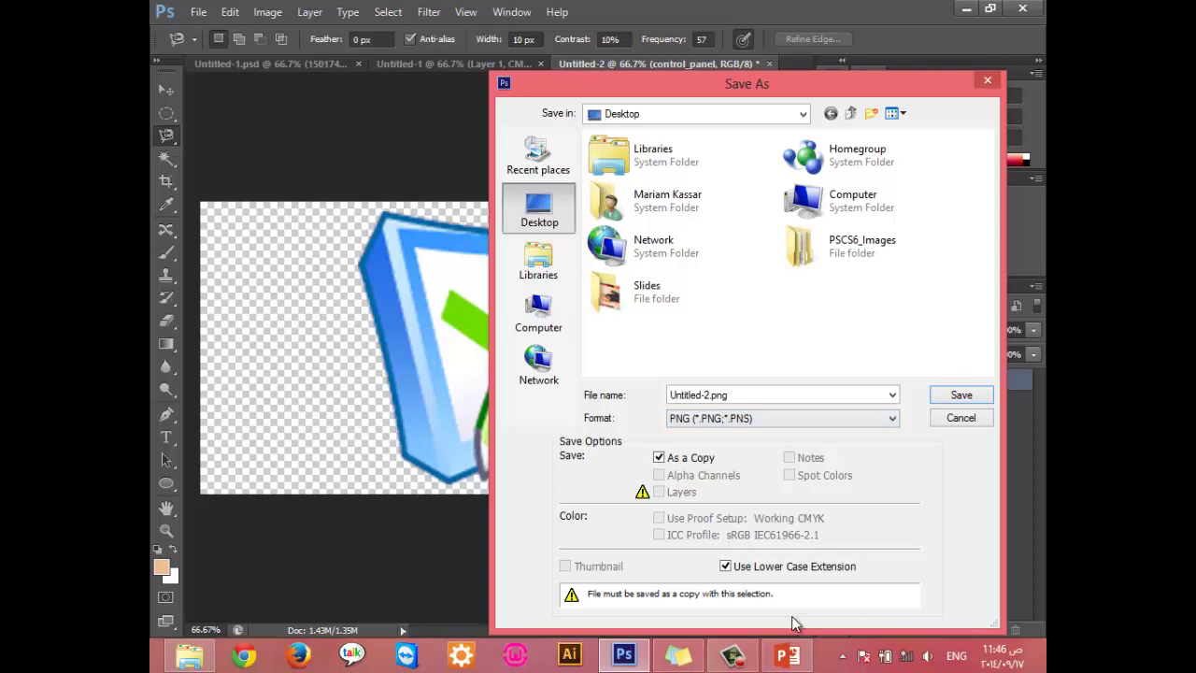
left_click(961, 396)
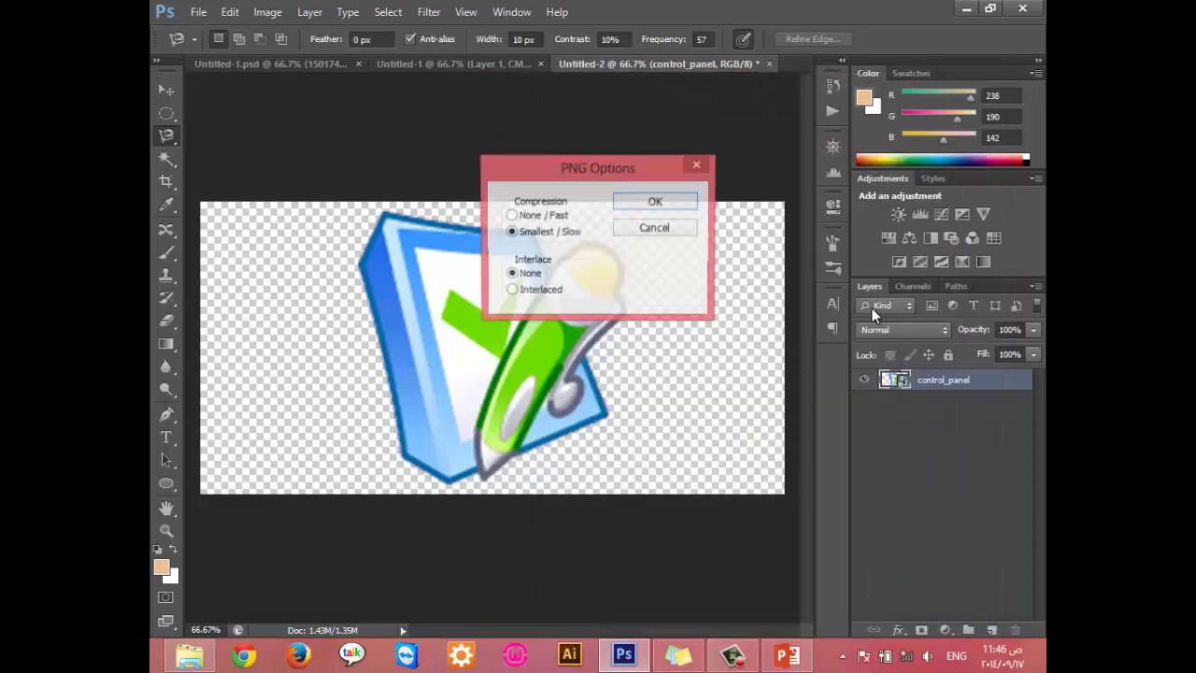
left_click(681, 202)
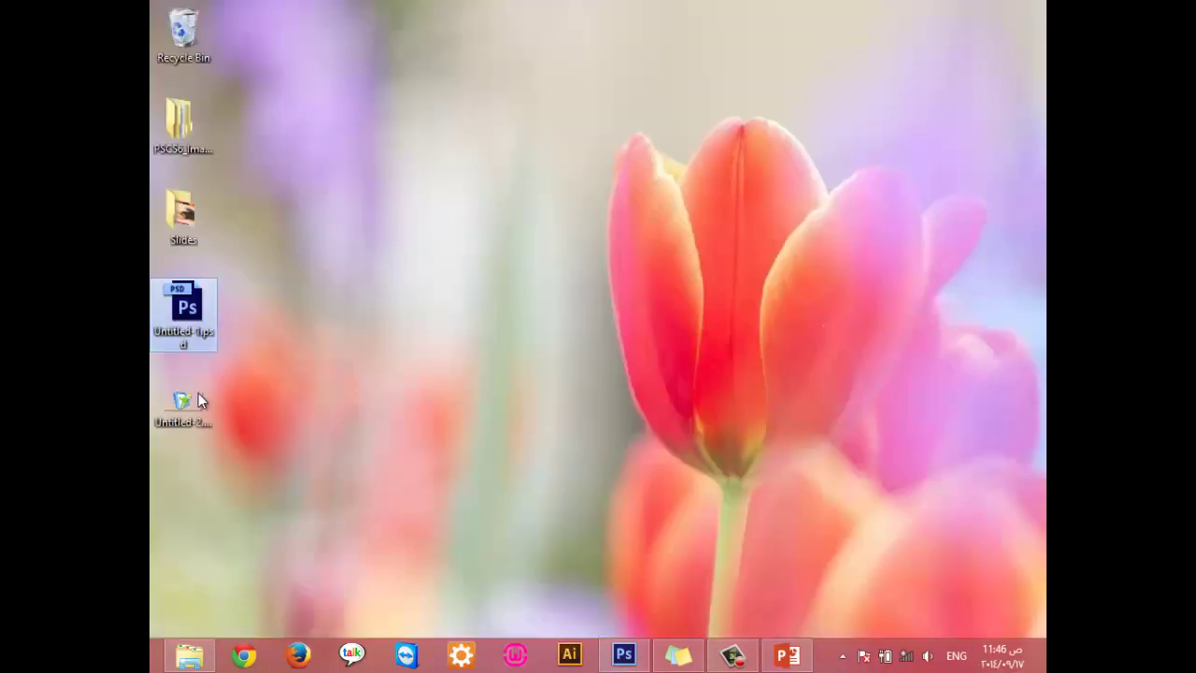
Step: Preview Untitled-2.png from the desktop, then return to Photoshop's Untitled-1 document
double_click(198, 401)
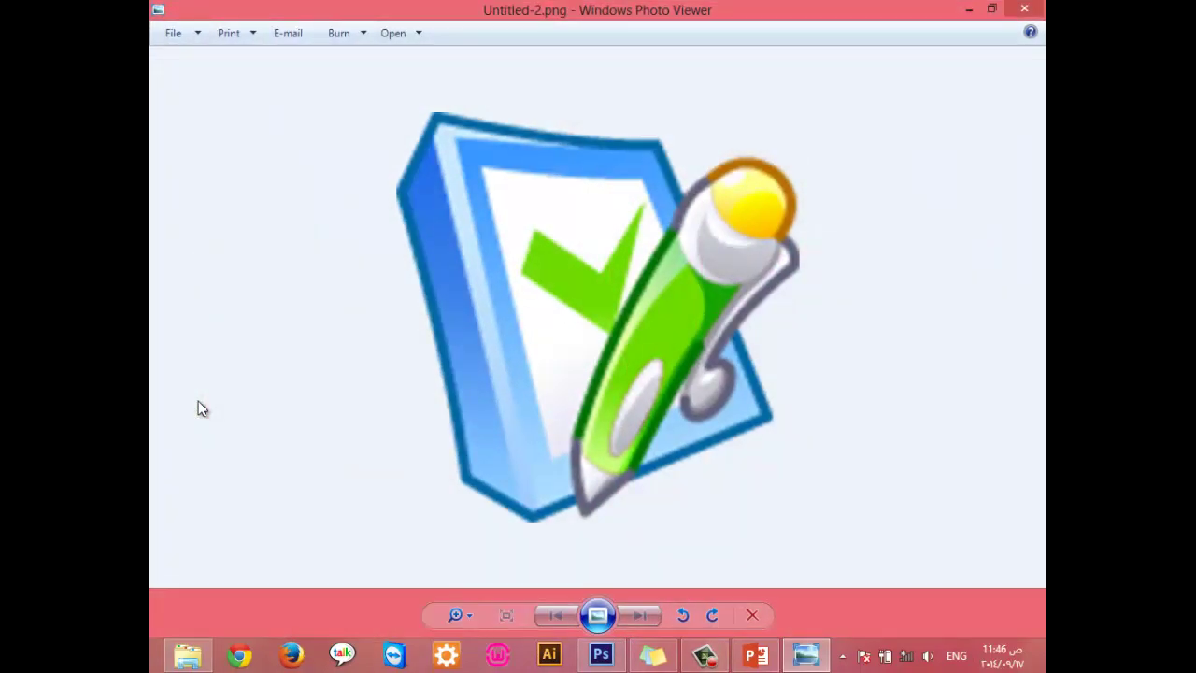
left_click(601, 654)
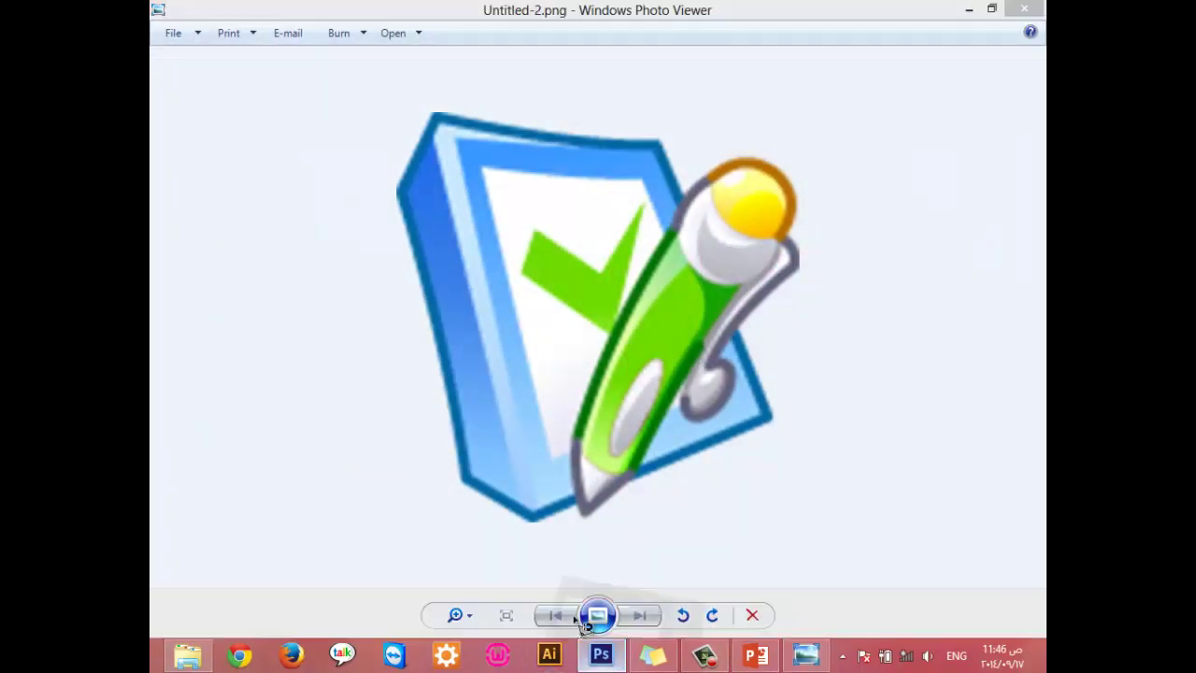
left_click(398, 66)
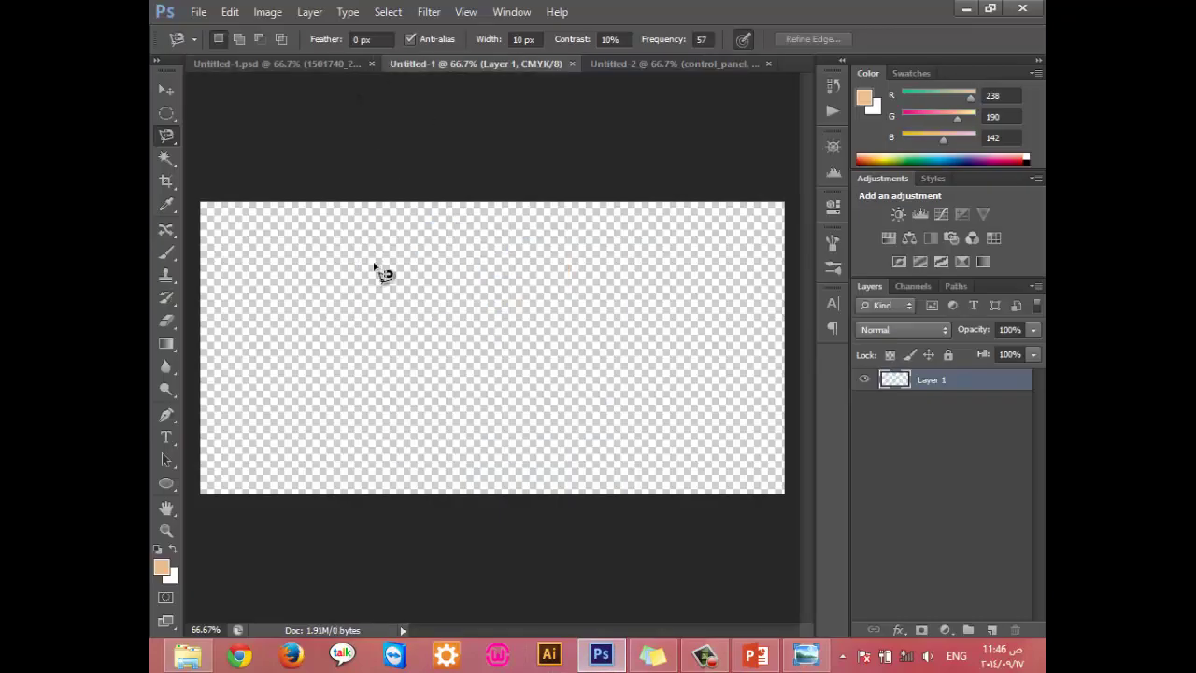
Step: Save Untitled-2 as Untitled-2.jpg at Maximum JPEG quality, then minimise Photoshop
left_click(698, 62)
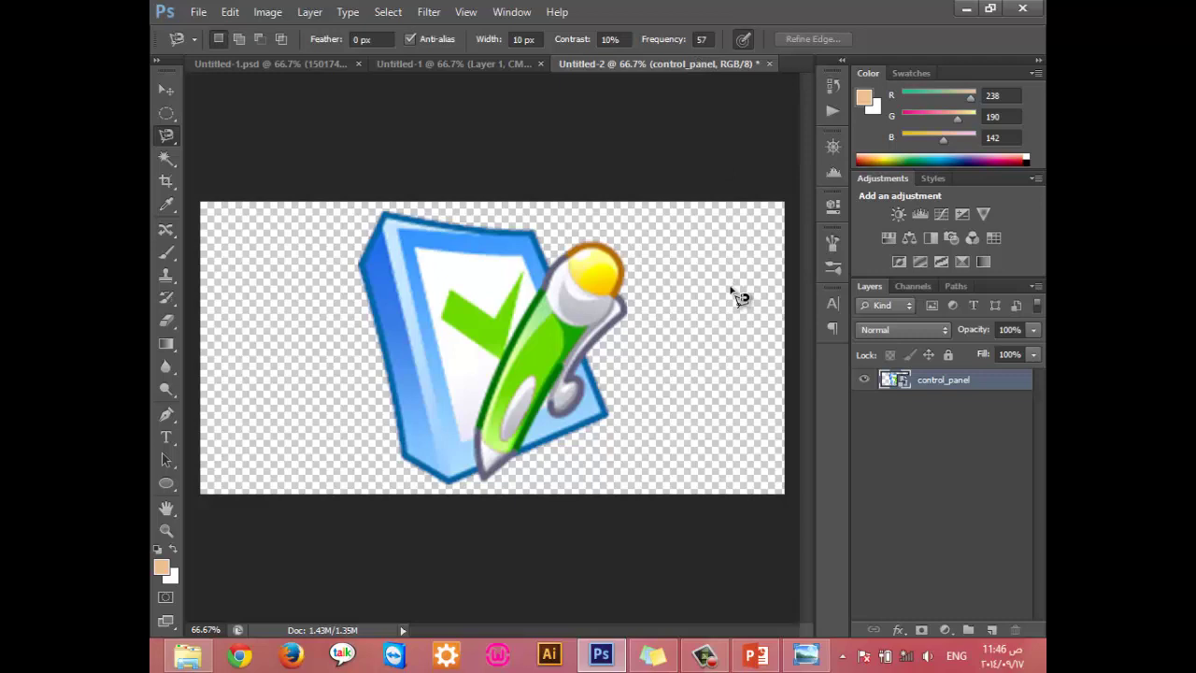
left_click(198, 11)
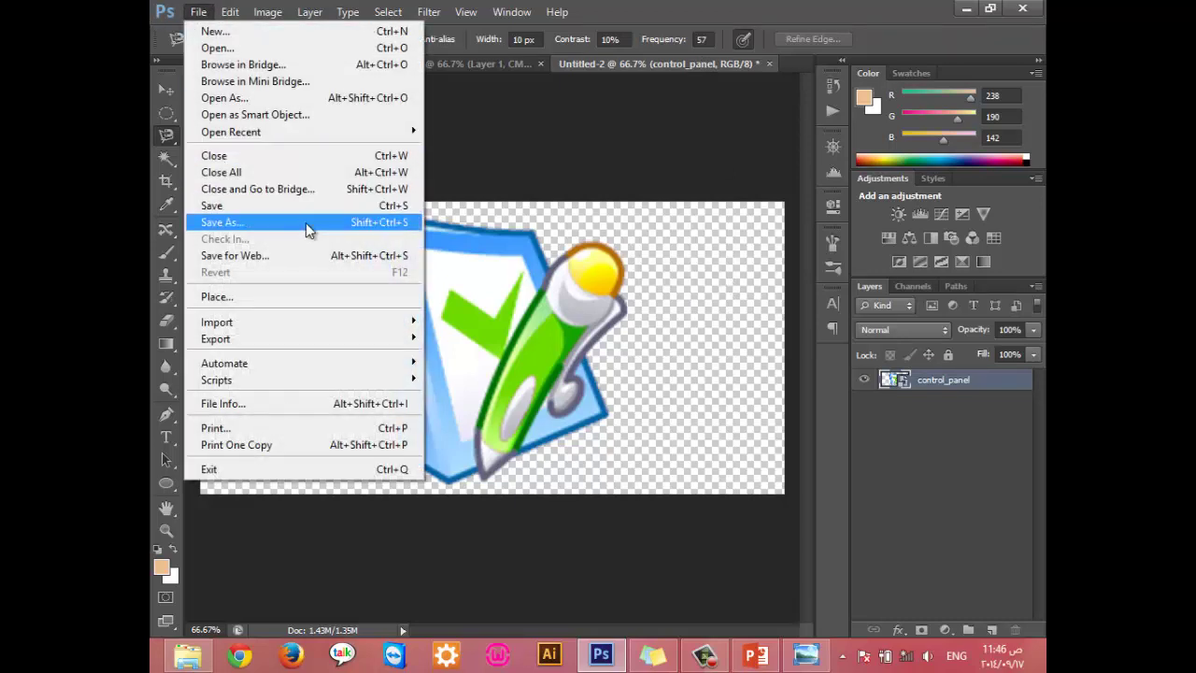
left_click(306, 222)
left_click(748, 417)
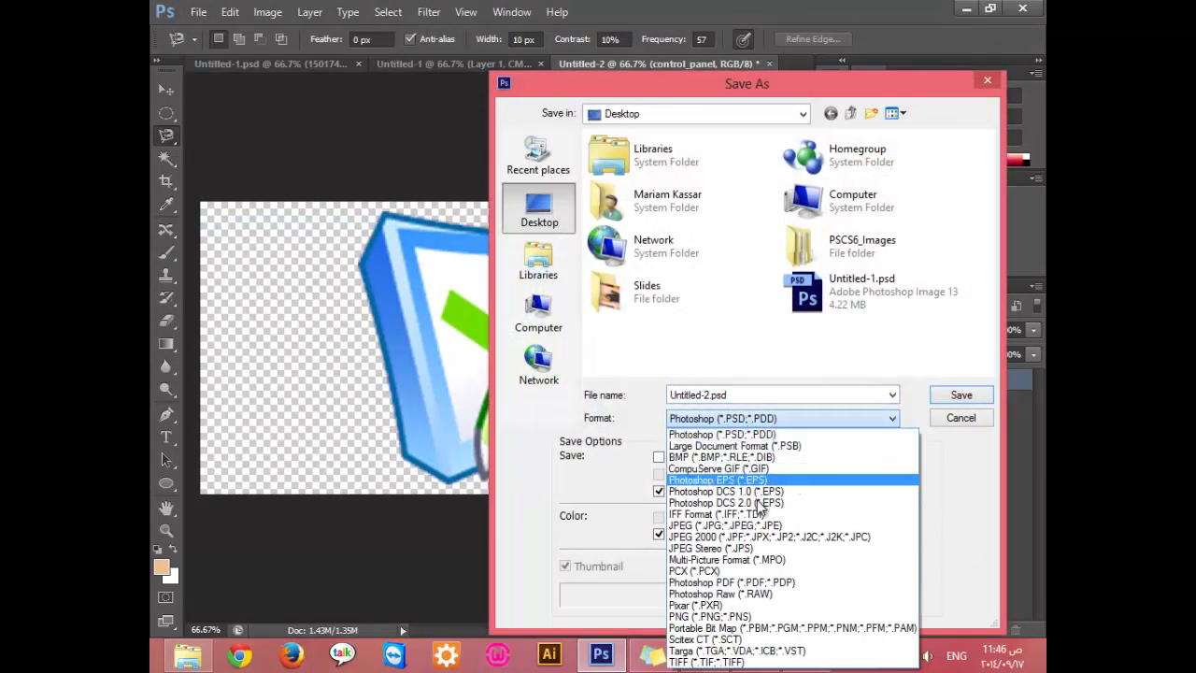
left_click(738, 525)
left_click(961, 394)
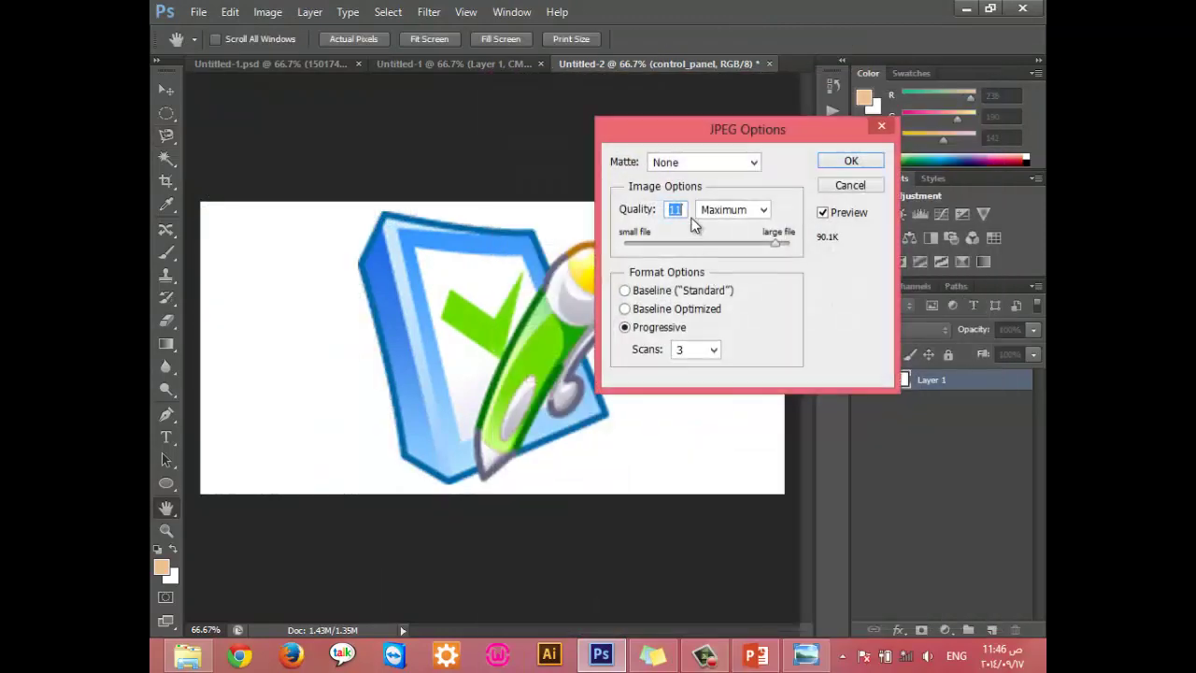
left_click(850, 161)
left_click(1041, 654)
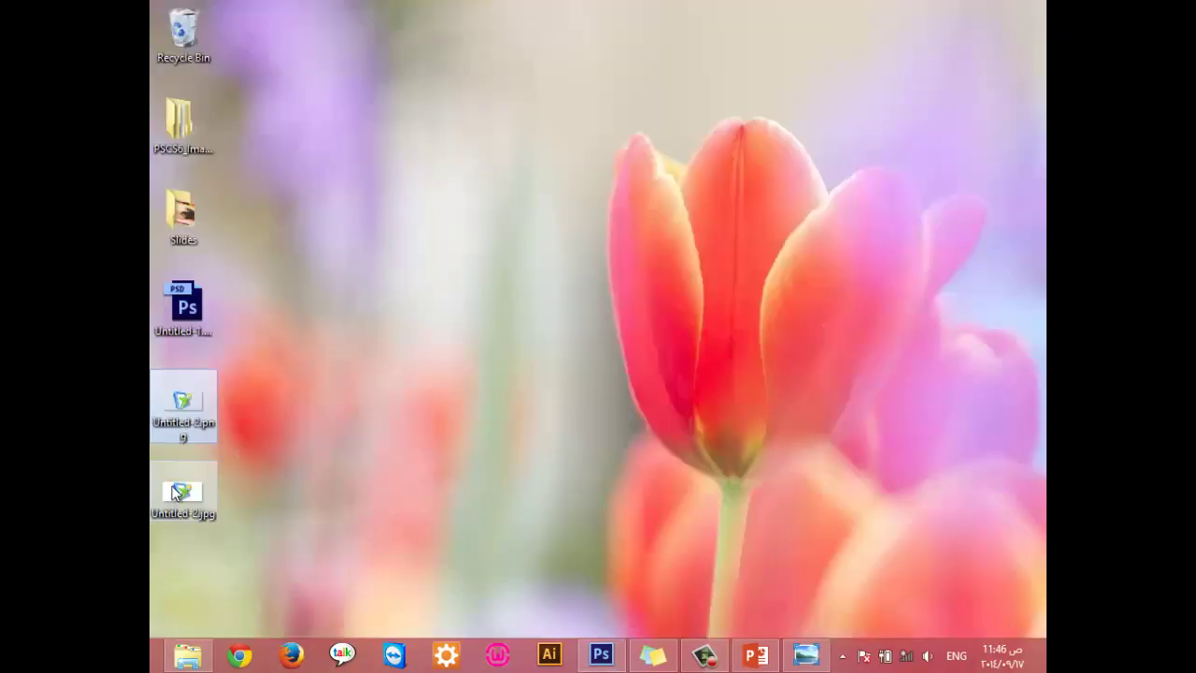
Step: View Untitled-2.jpg in Windows Photo Viewer, then return to Photoshop
double_click(177, 492)
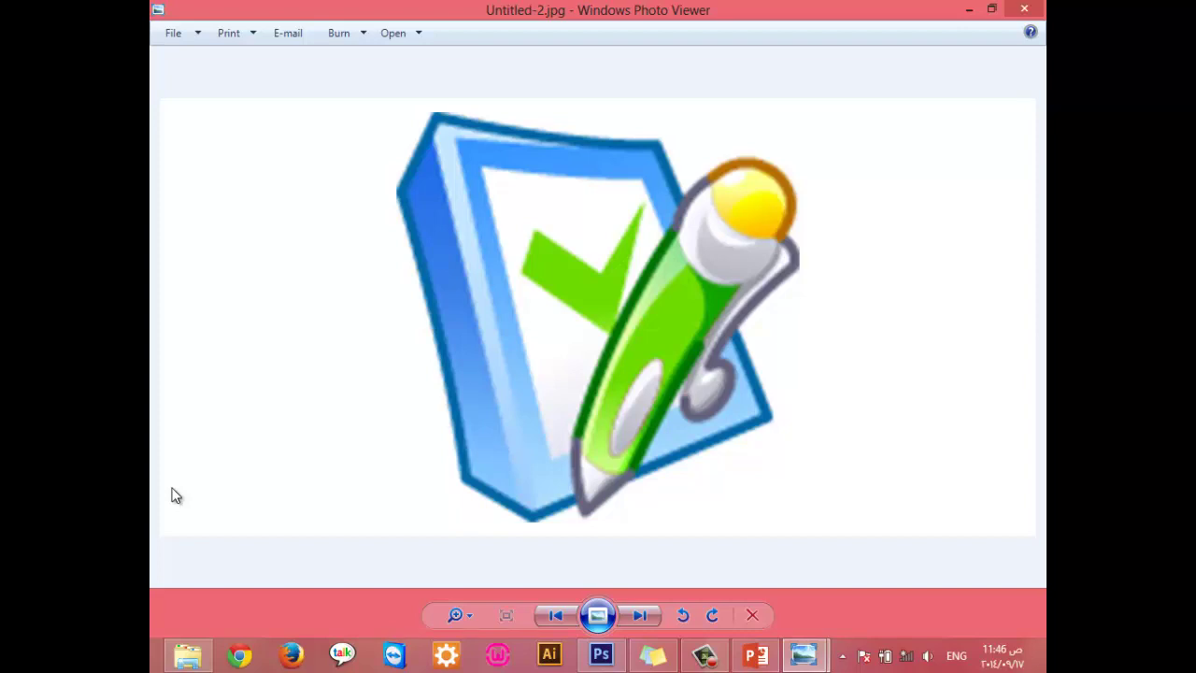
left_click(601, 654)
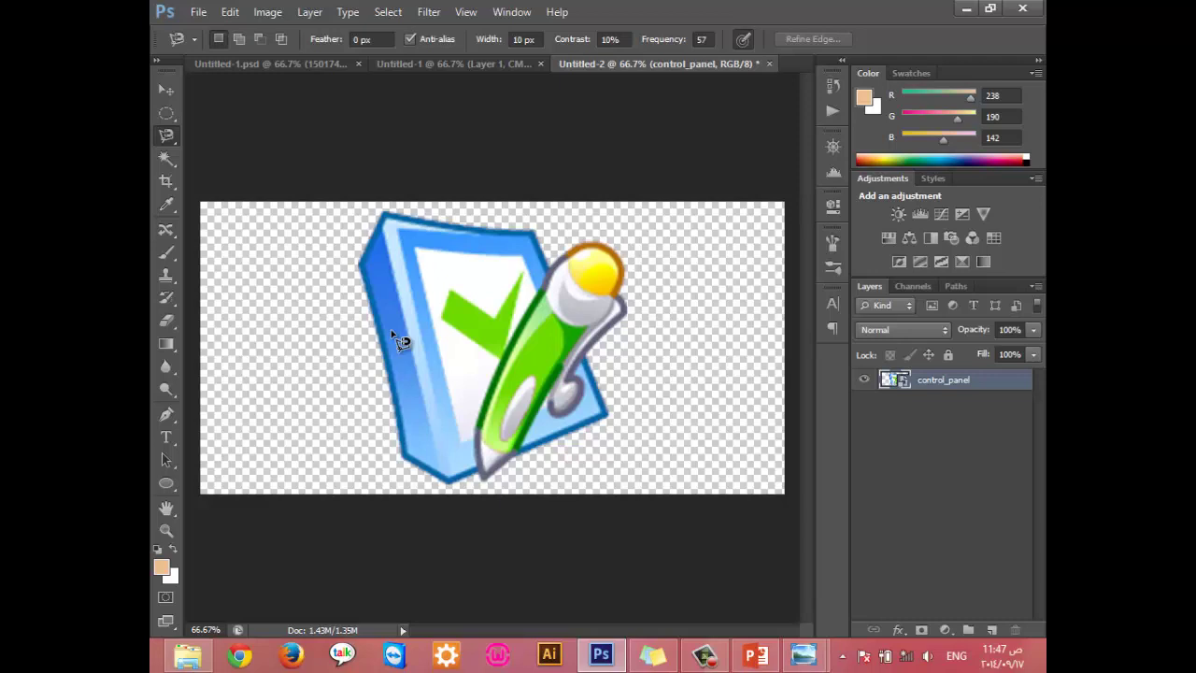
Step: Close Untitled-1, Untitled-1.psd and Untitled-2, discarding Untitled-2's changes
left_click(198, 11)
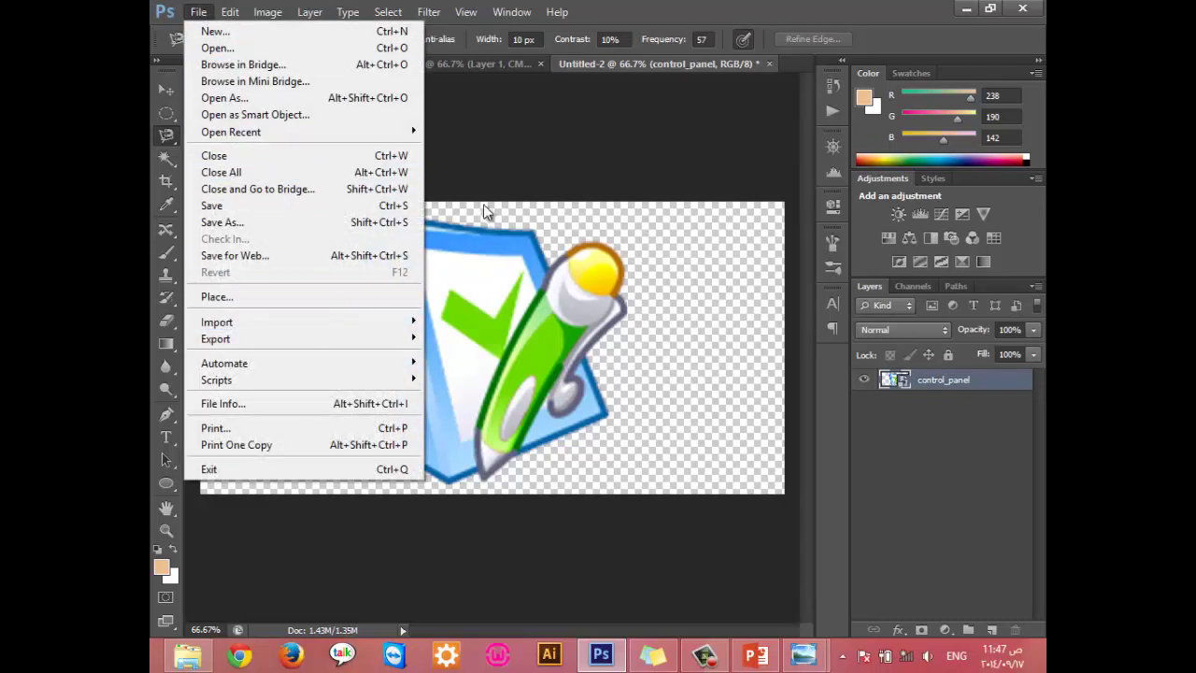
left_click(568, 148)
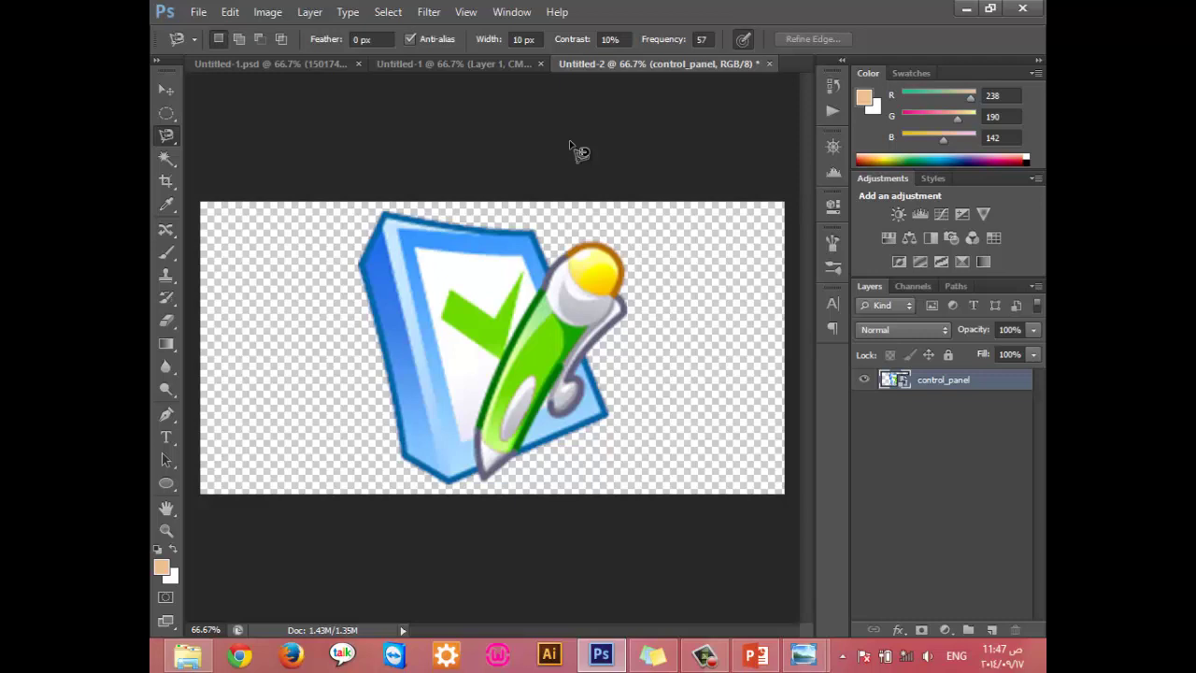
left_click(540, 63)
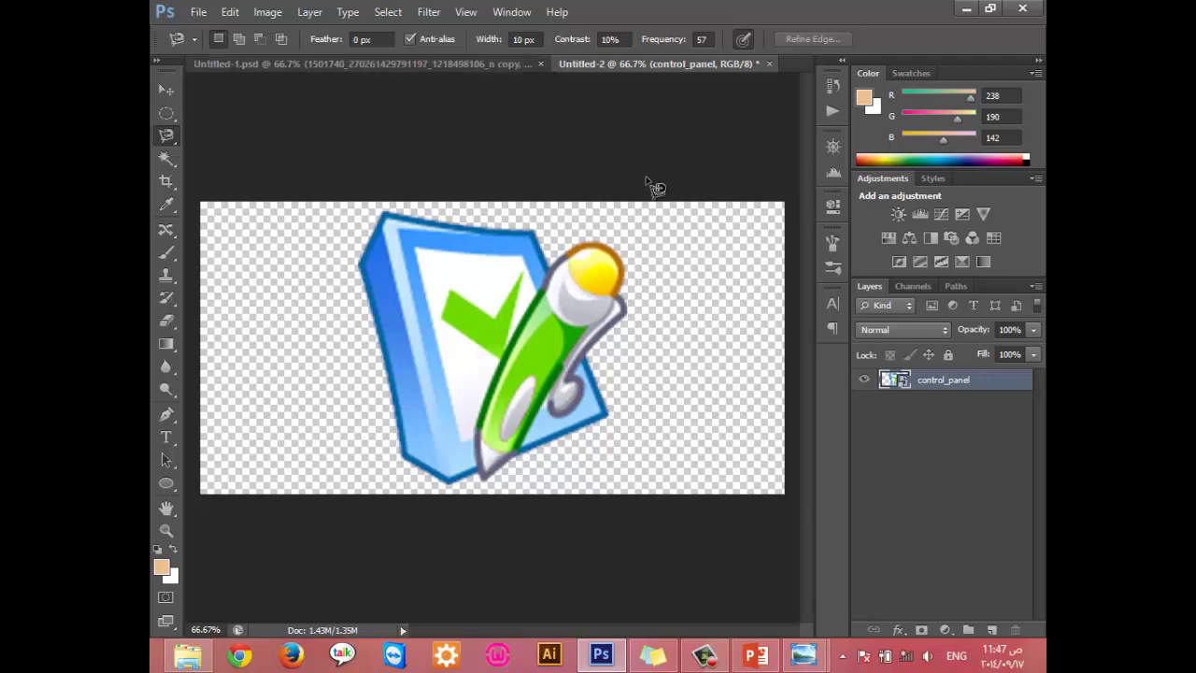
left_click(540, 63)
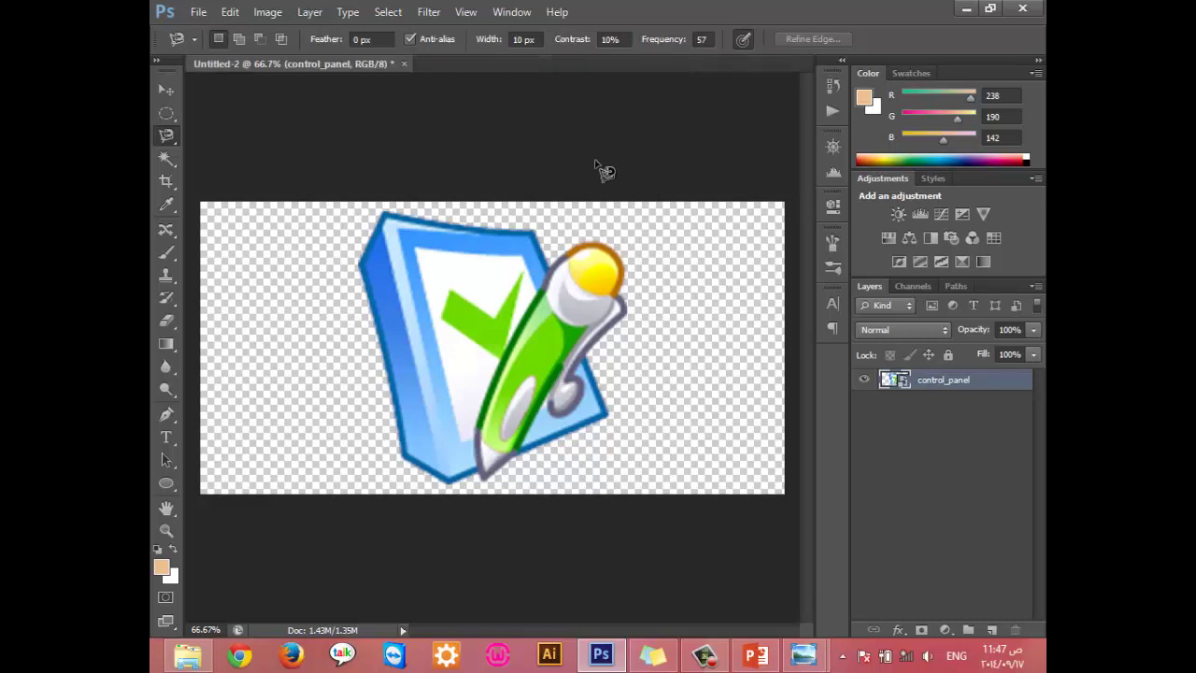
left_click(403, 63)
left_click(600, 259)
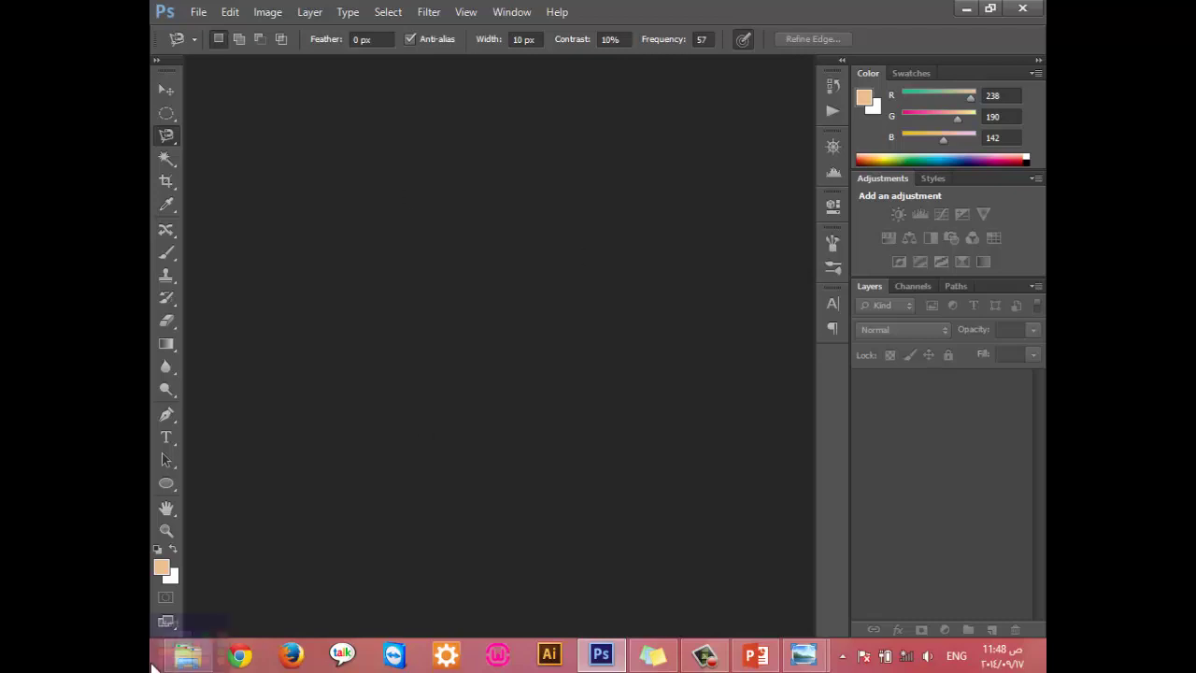
Step: Select 07Working_warpfinal.jpg in the Images folder to read its 59.8 KB size
left_click(164, 654)
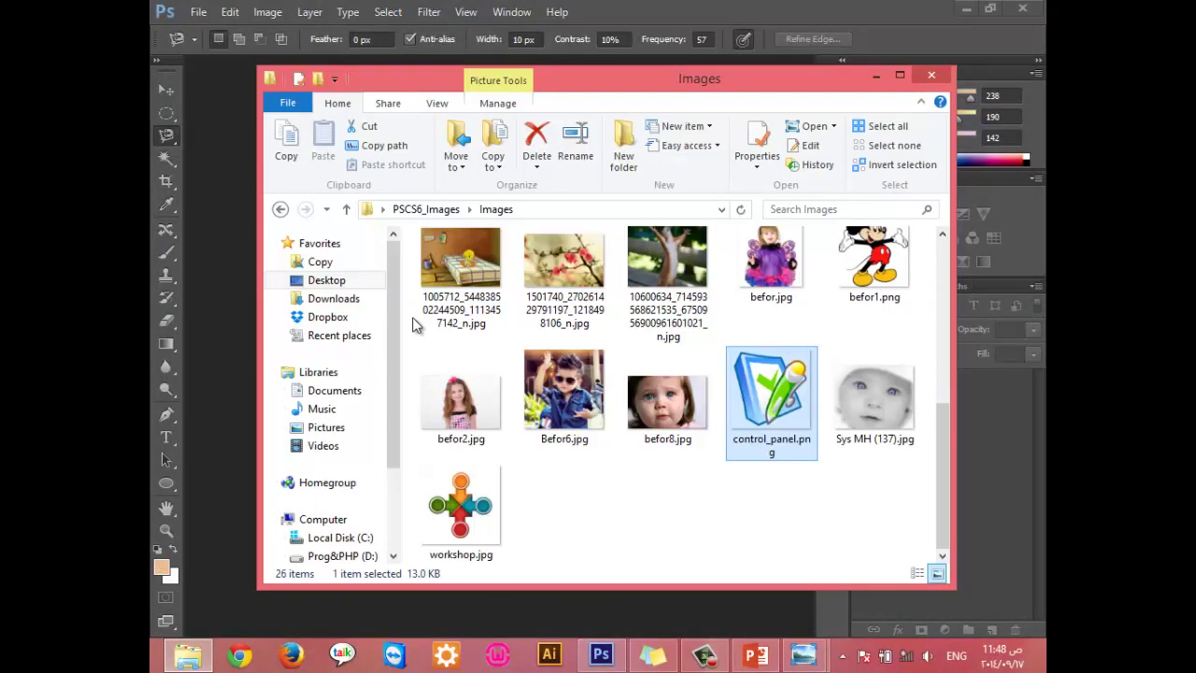
scroll(667, 392, "up", 3)
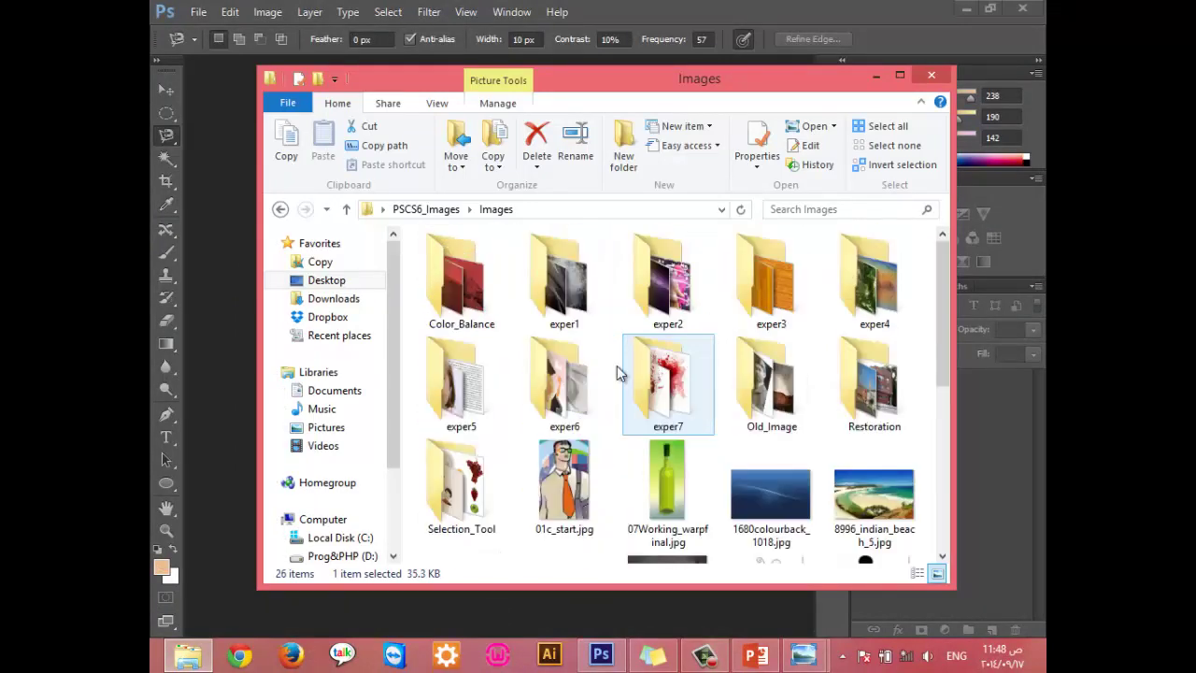
left_click(738, 408)
scroll(737, 408, "down", 3)
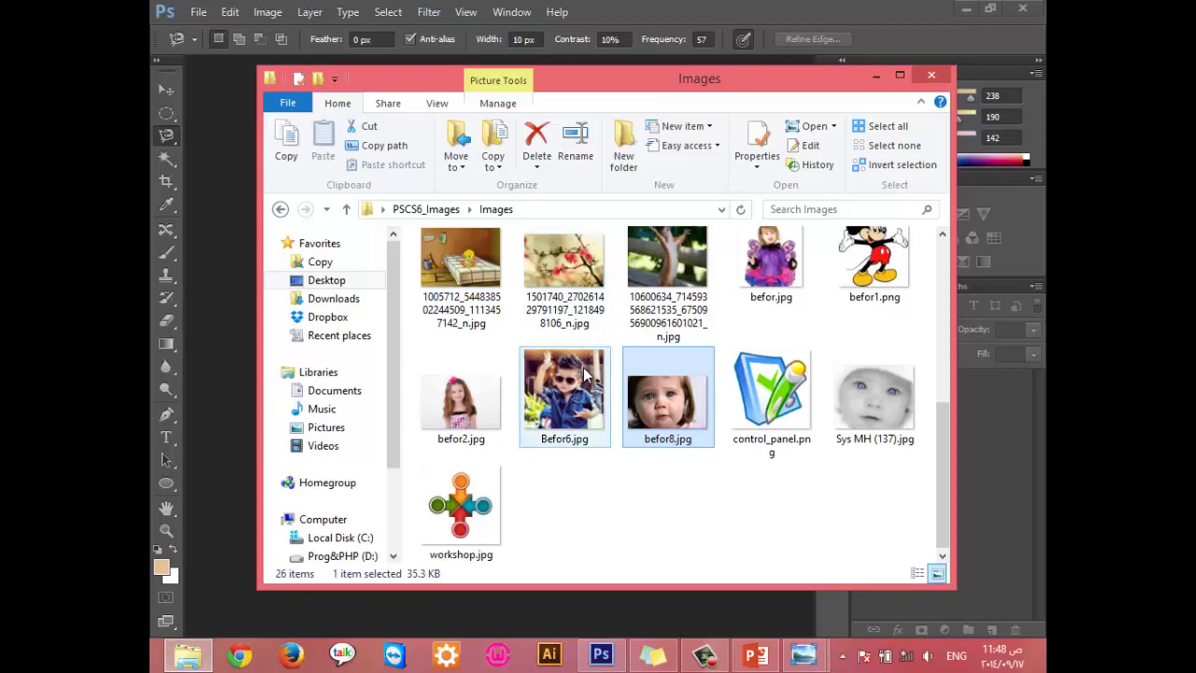
scroll(616, 364, "up", 1)
scroll(624, 356, "up", 2)
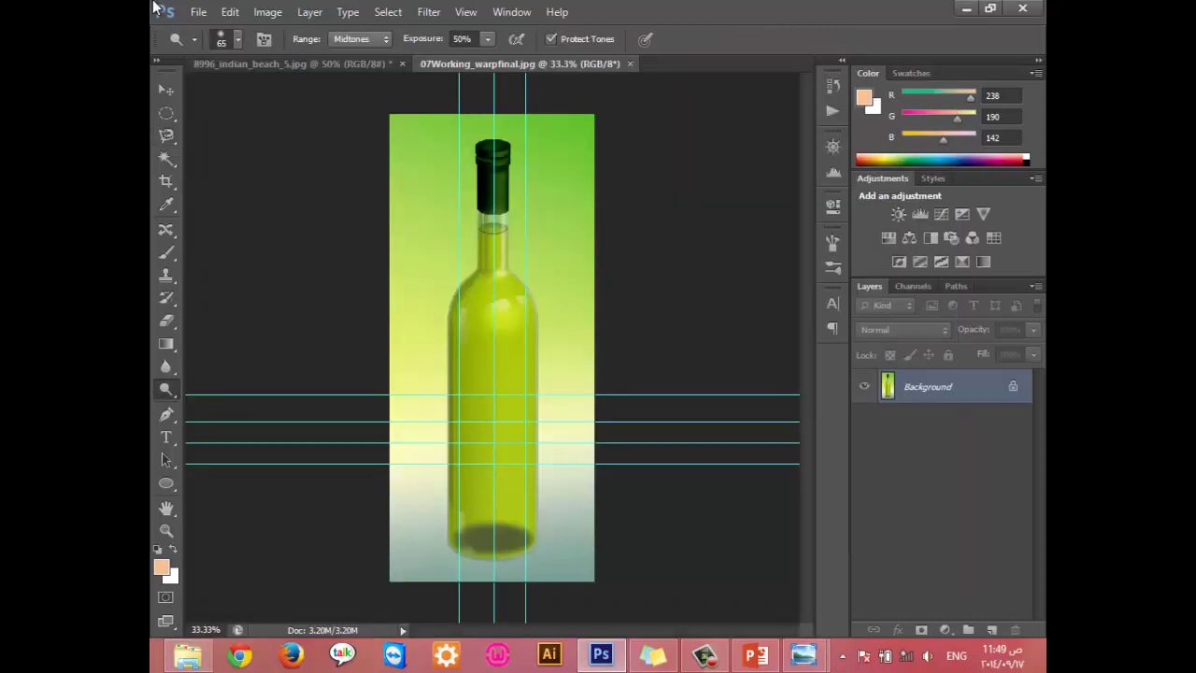
key("ctrl+alt+shift+s")
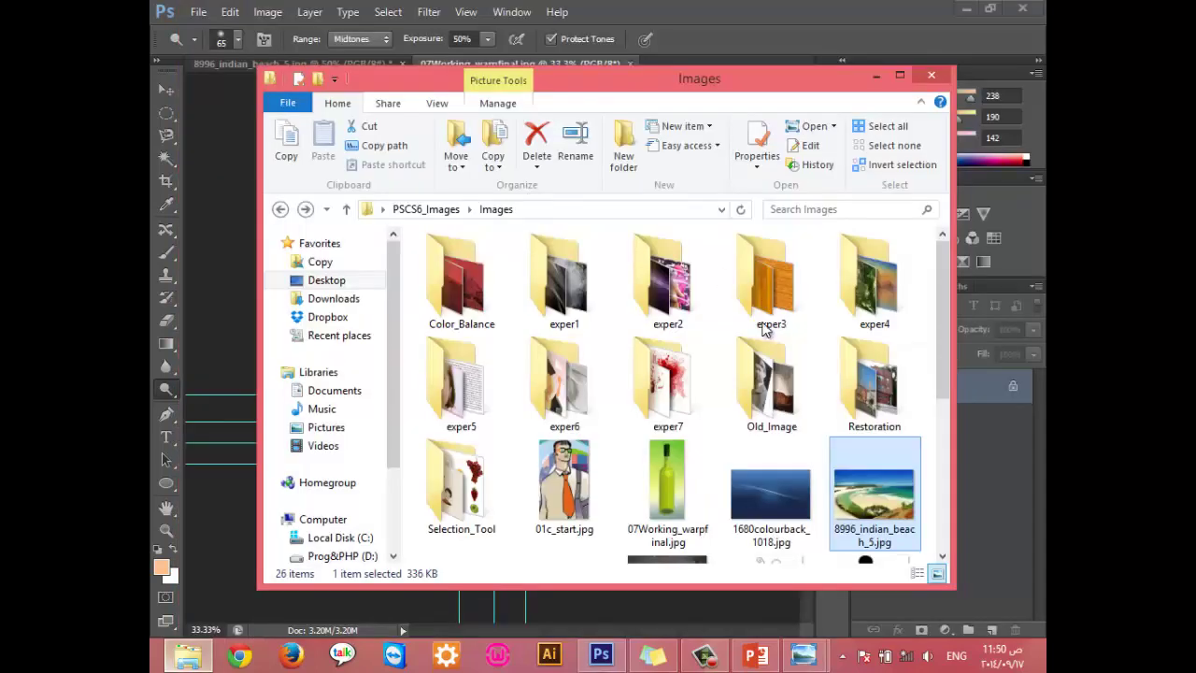
left_click(668, 495)
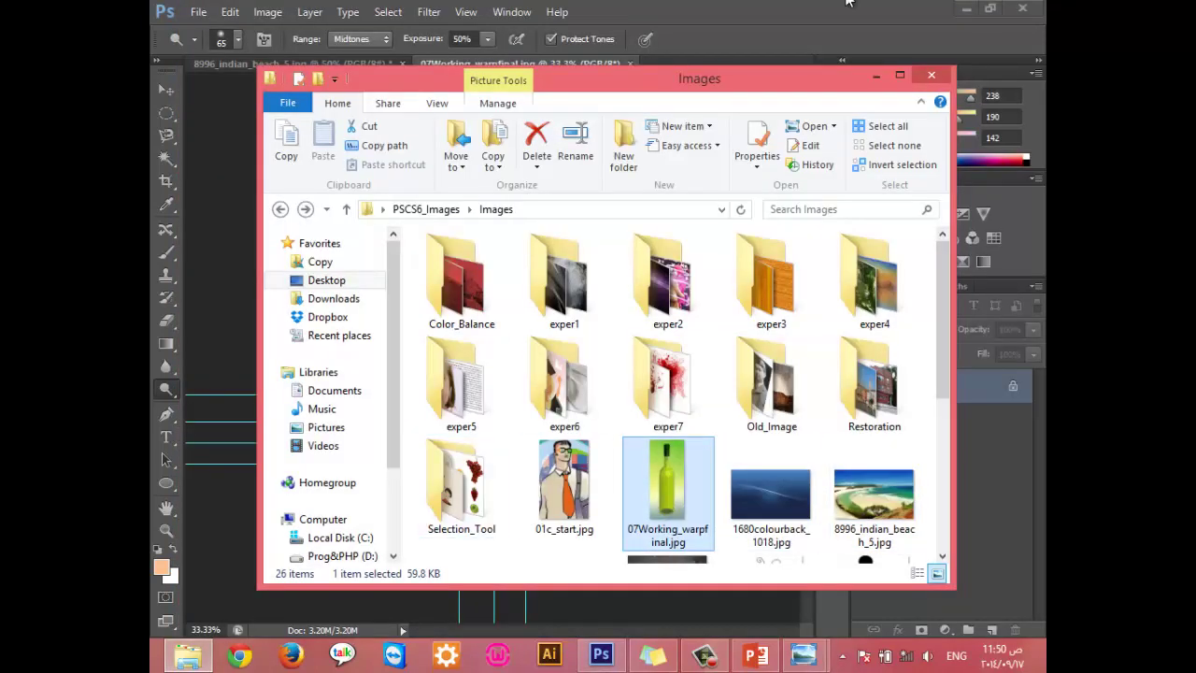
Step: Export the bottle image via Save for Web as JPEG quality 14 to the Desktop
left_click(875, 75)
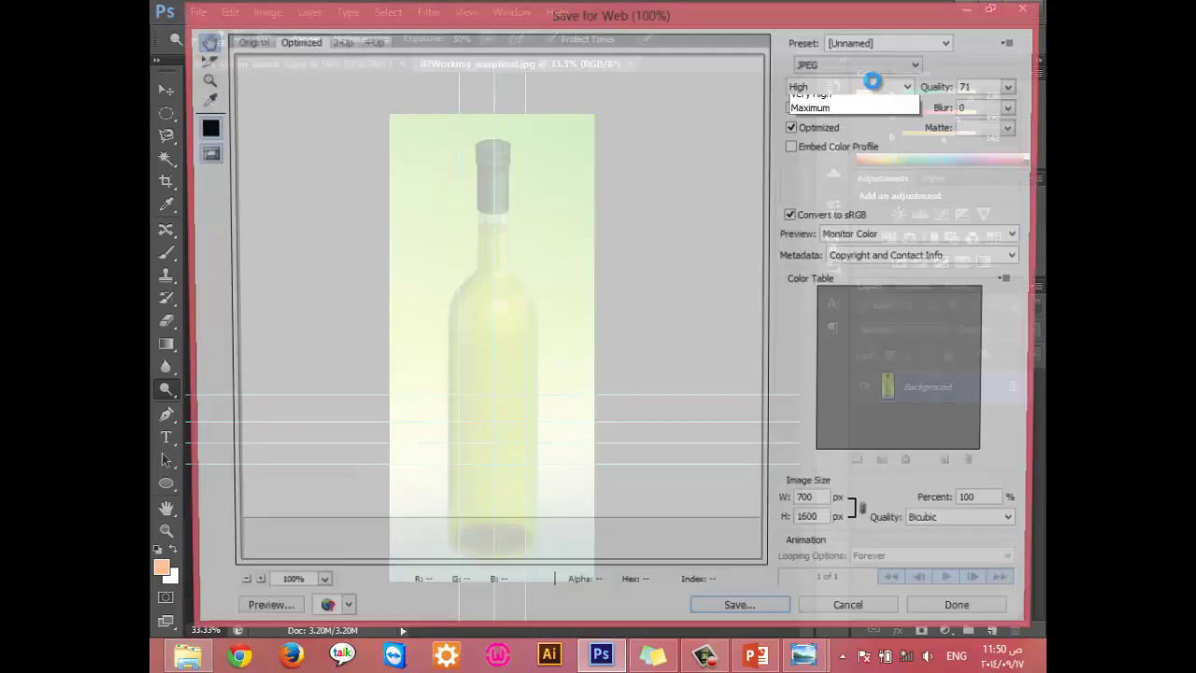
left_click(860, 73)
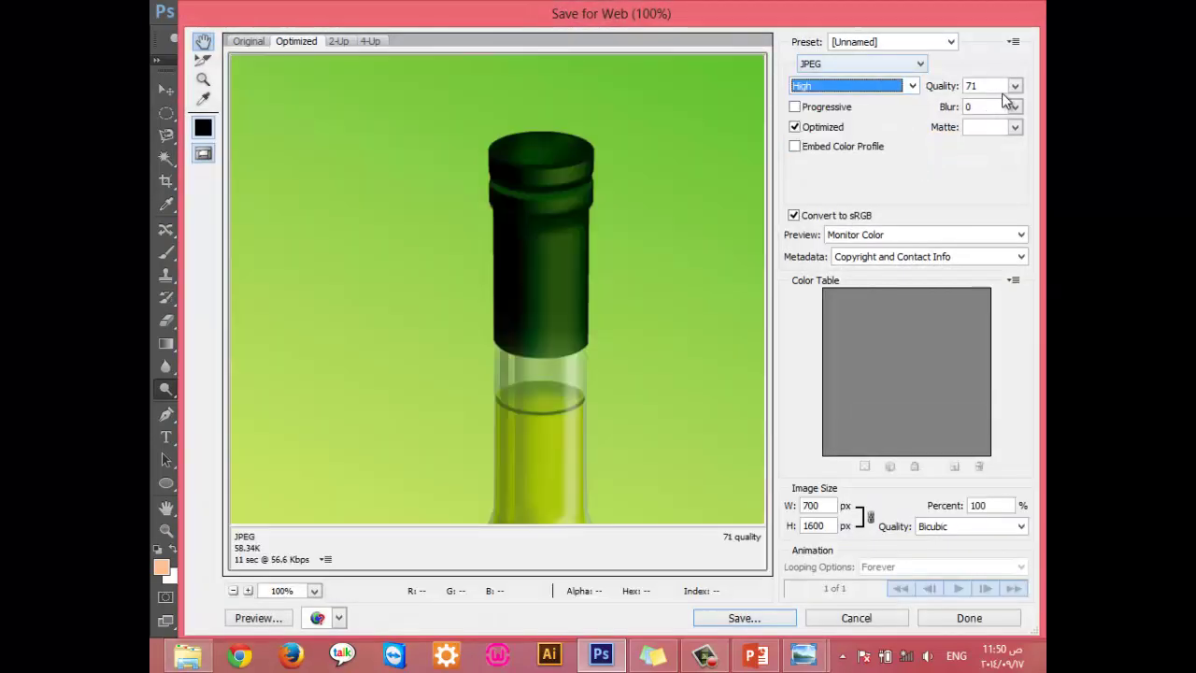
left_click(1015, 87)
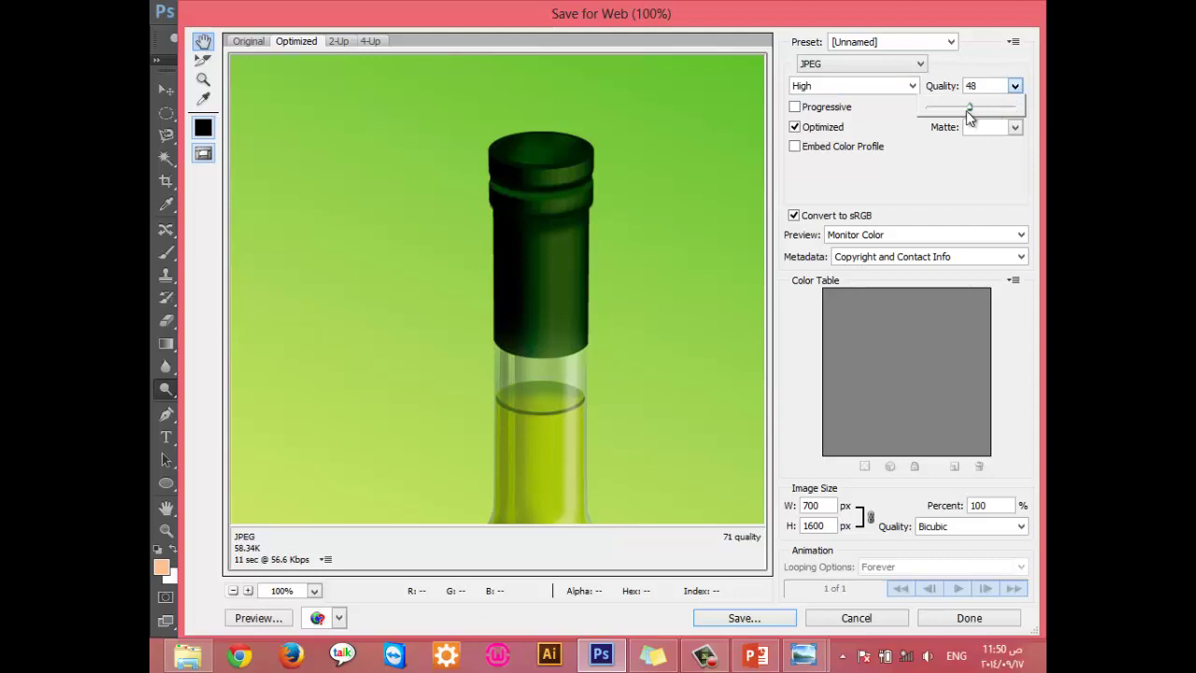
mouse_move(969, 116)
left_mouse_down()
mouse_move(942, 123)
mouse_move(931, 110)
left_mouse_up()
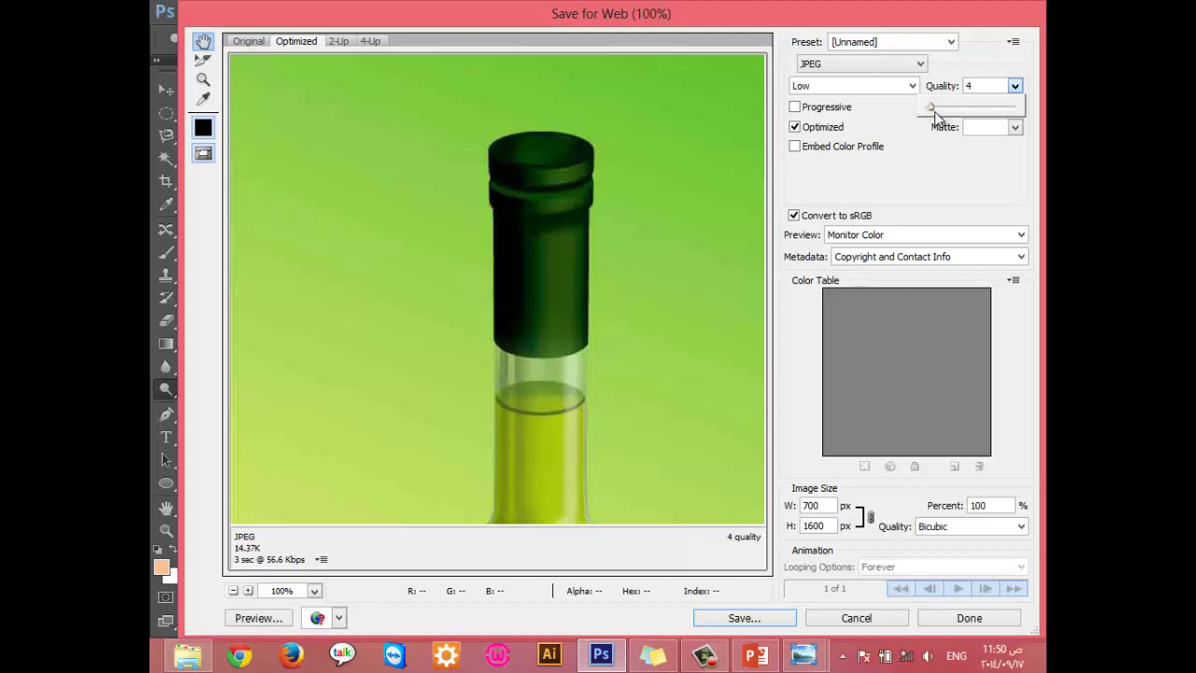
left_click_drag(934, 112, 940, 115)
left_click_drag(576, 393, 547, 383)
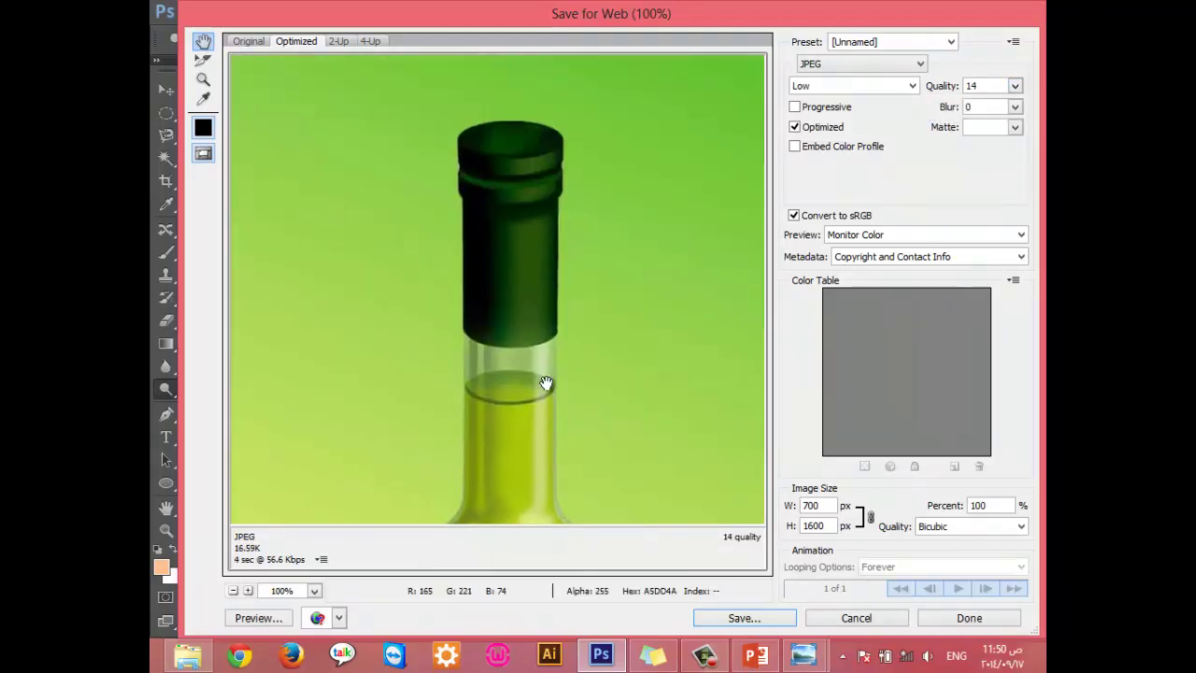
left_click(752, 618)
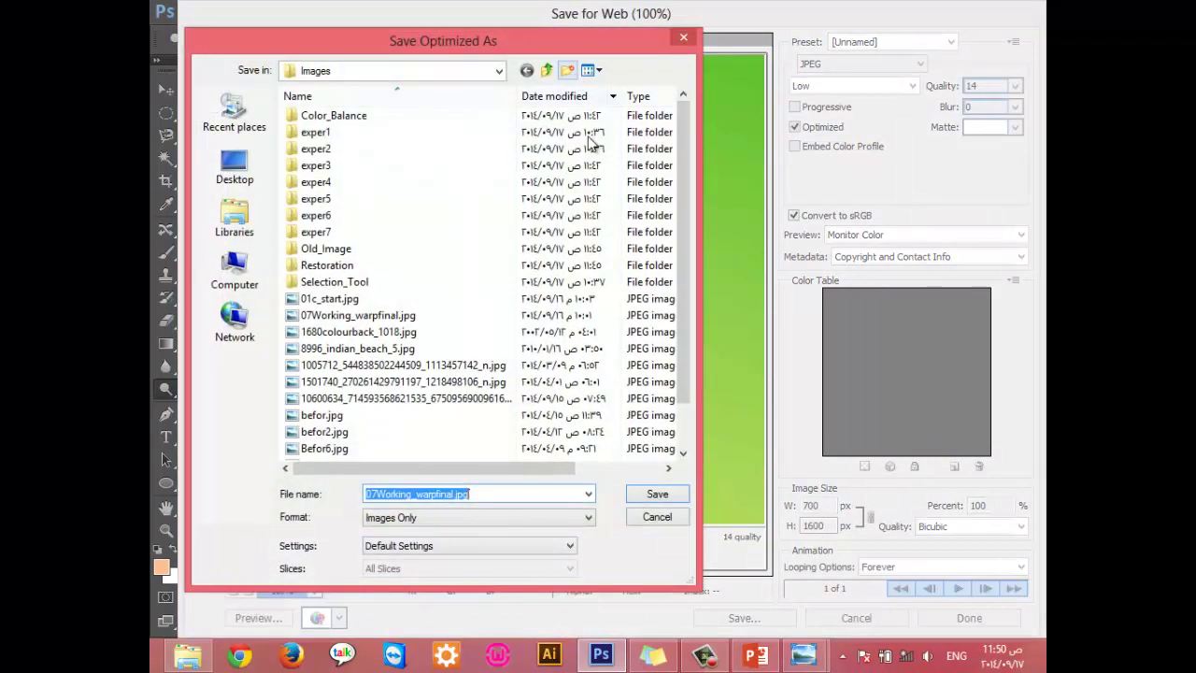
left_click(236, 166)
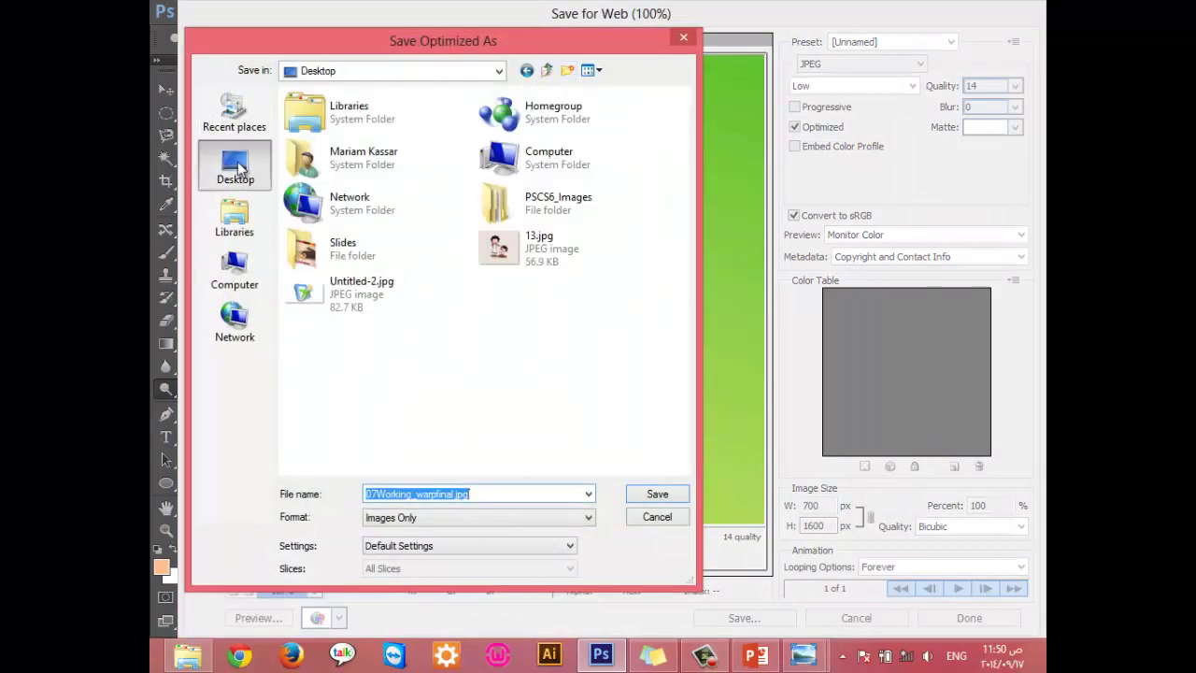
left_click(654, 495)
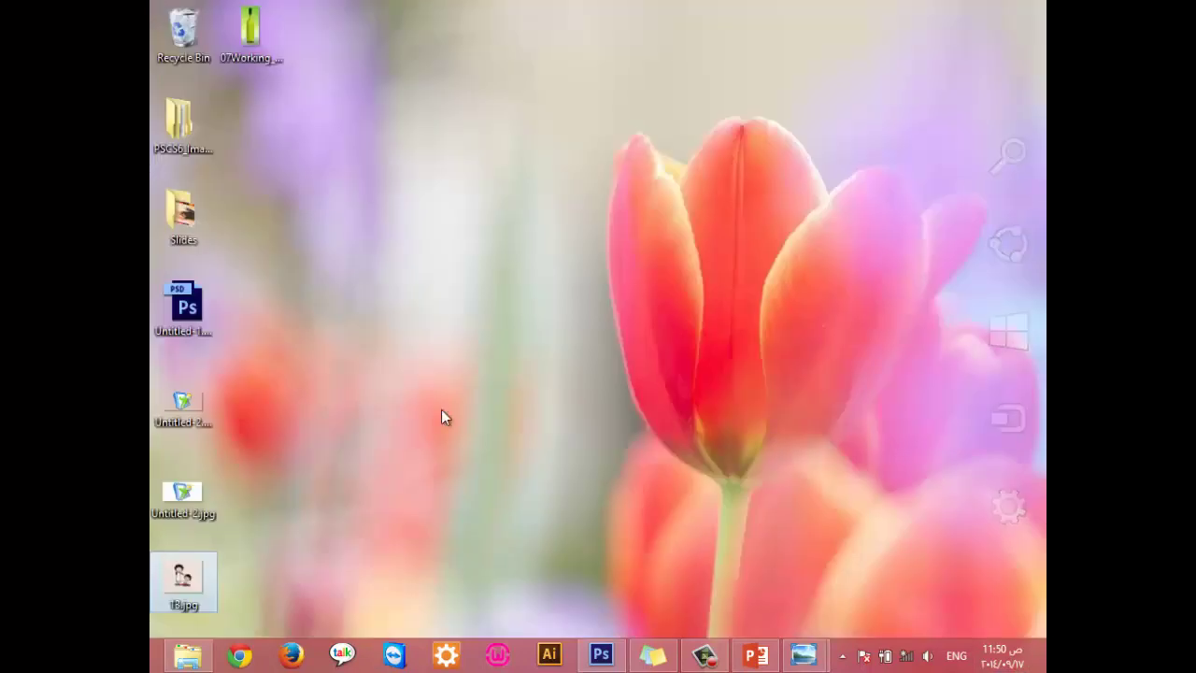
Step: Compare the 17.4 KB desktop copy against the 59.8 KB original, then close Images
left_click_drag(405, 119, 277, 40)
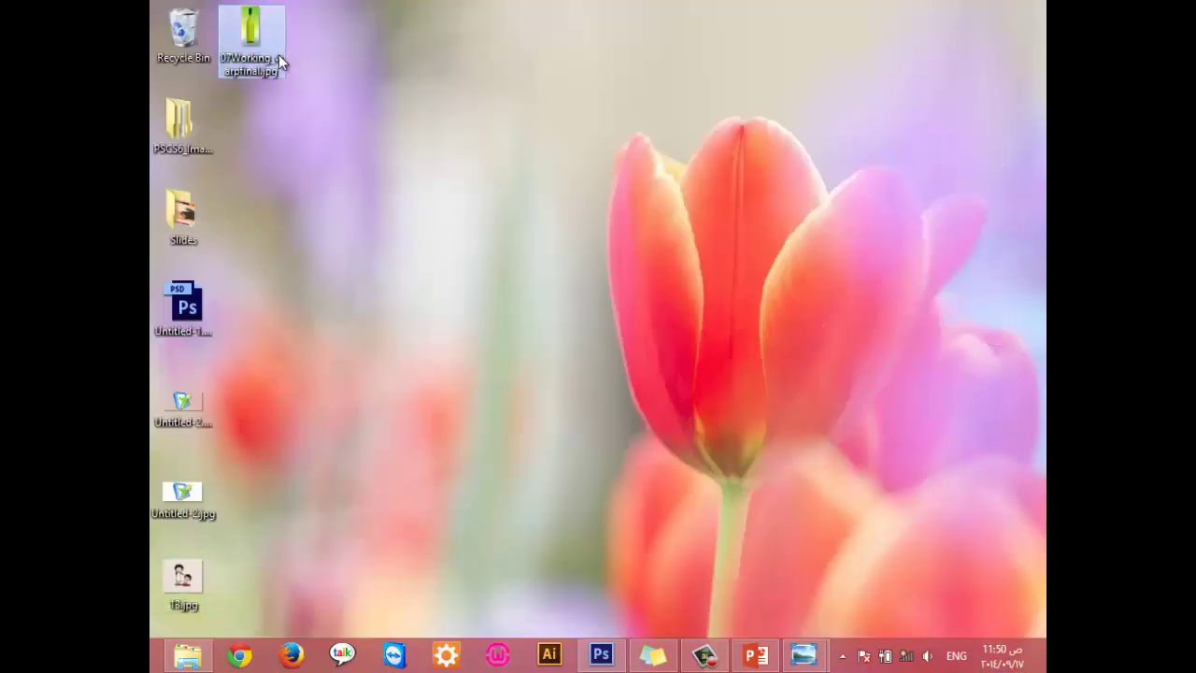
mouse_move(251, 37)
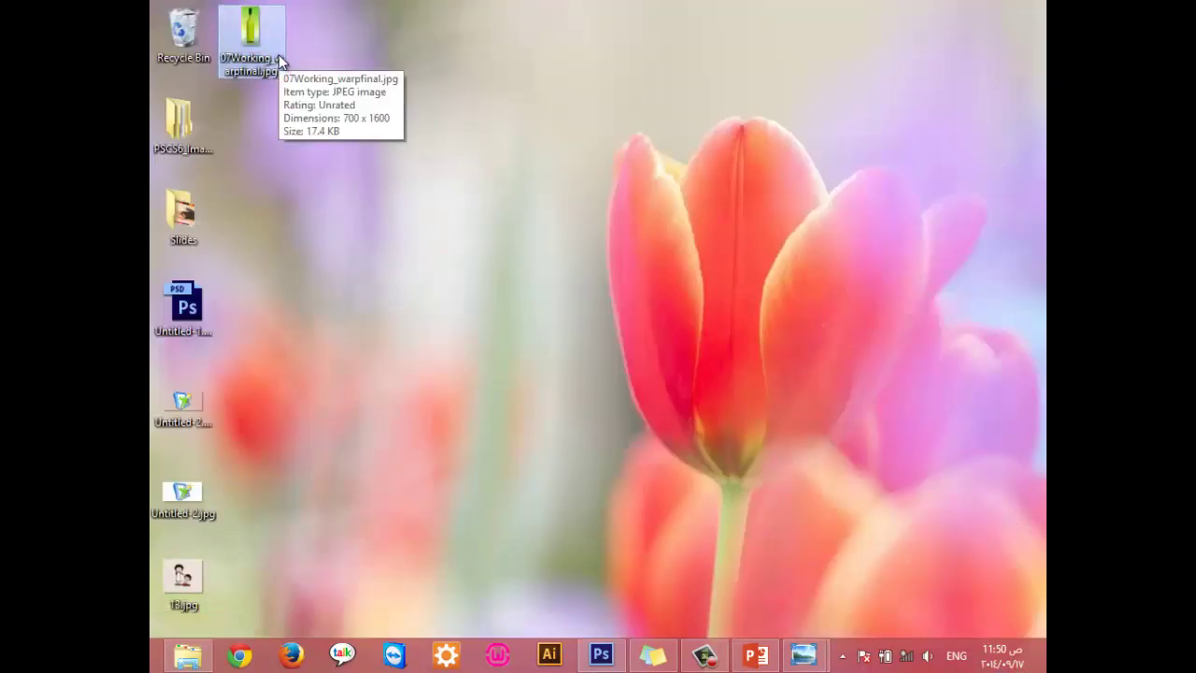
left_click(187, 654)
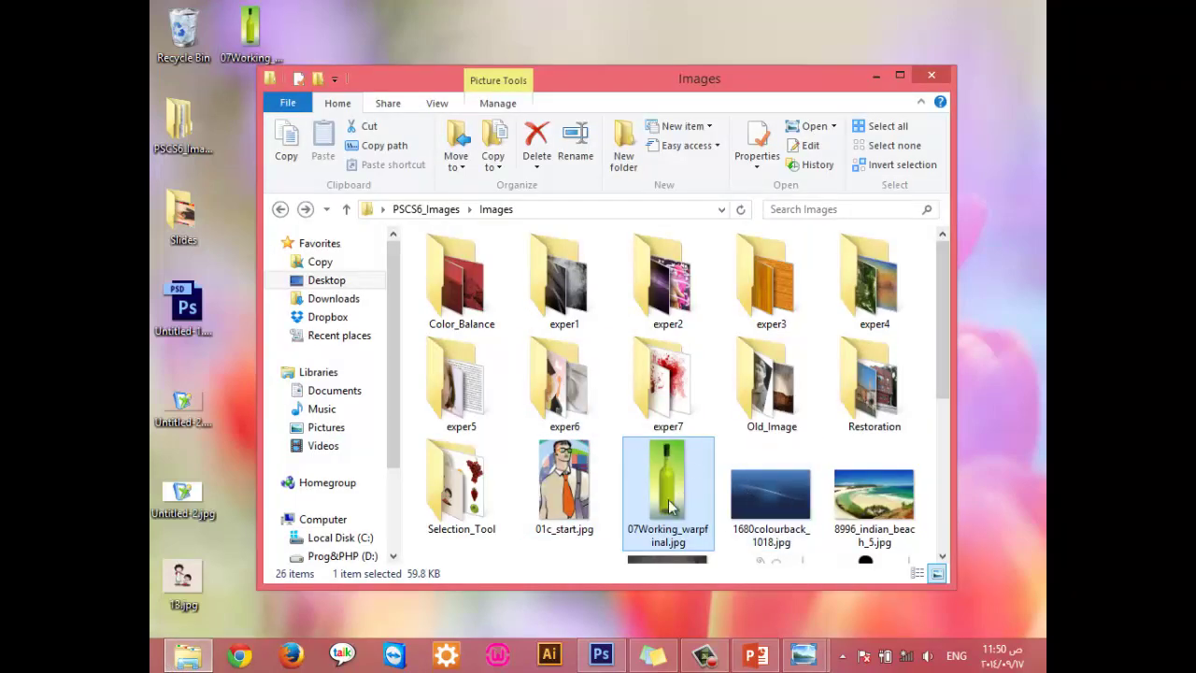
mouse_move(667, 486)
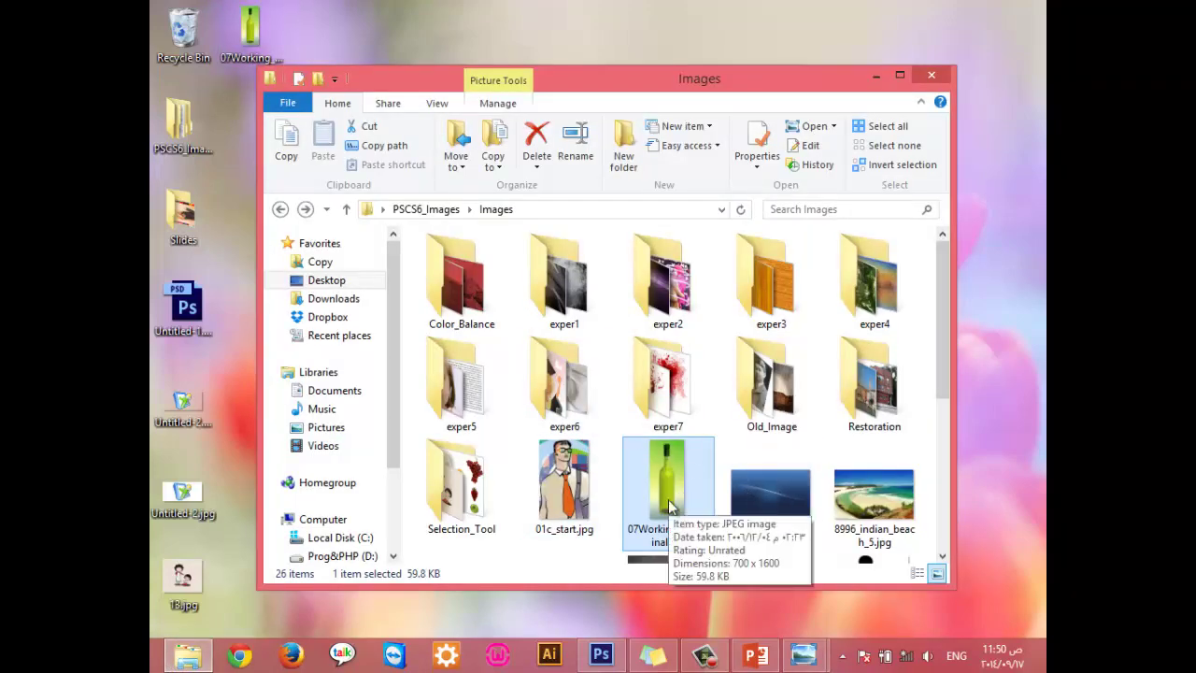
left_click(267, 35)
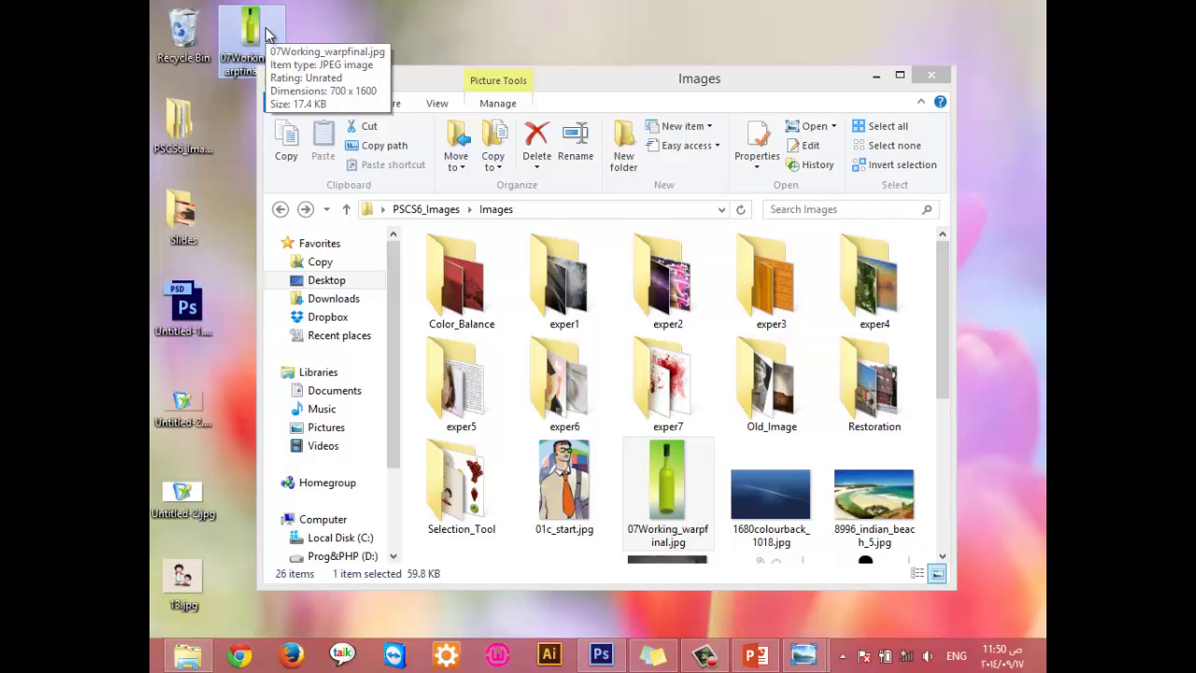
left_click(934, 75)
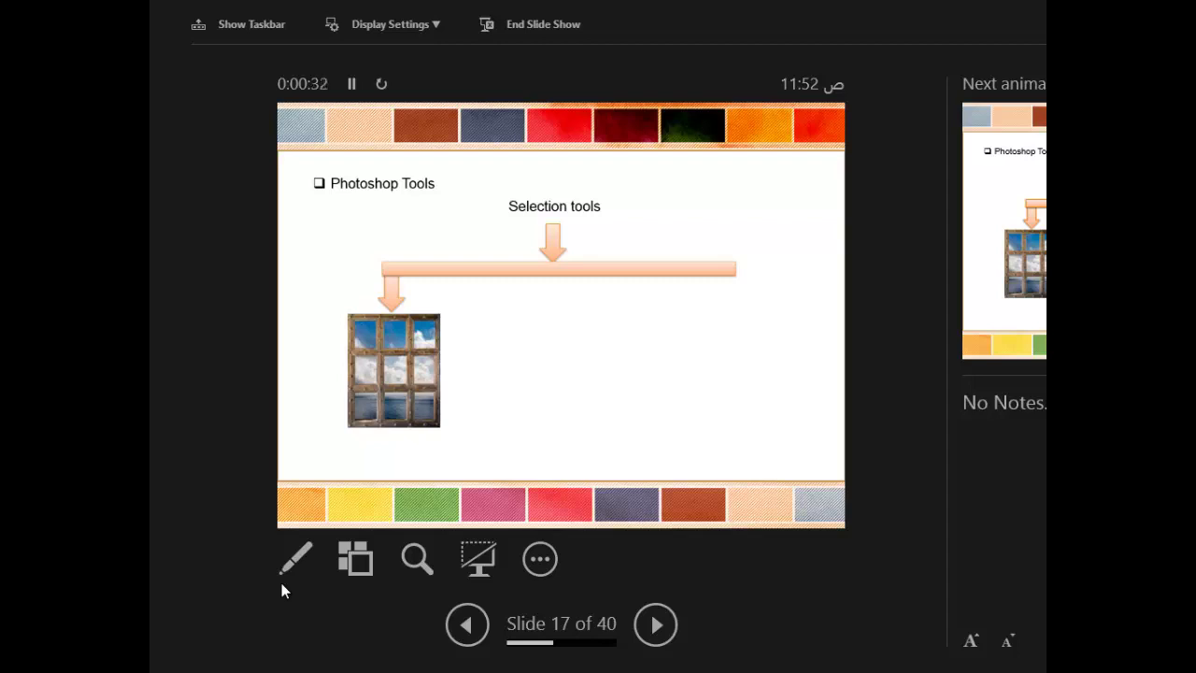
Step: Reveal slide 17's cartoon boy and tree, step to slide 18, then back
key("Right")
key("Right")
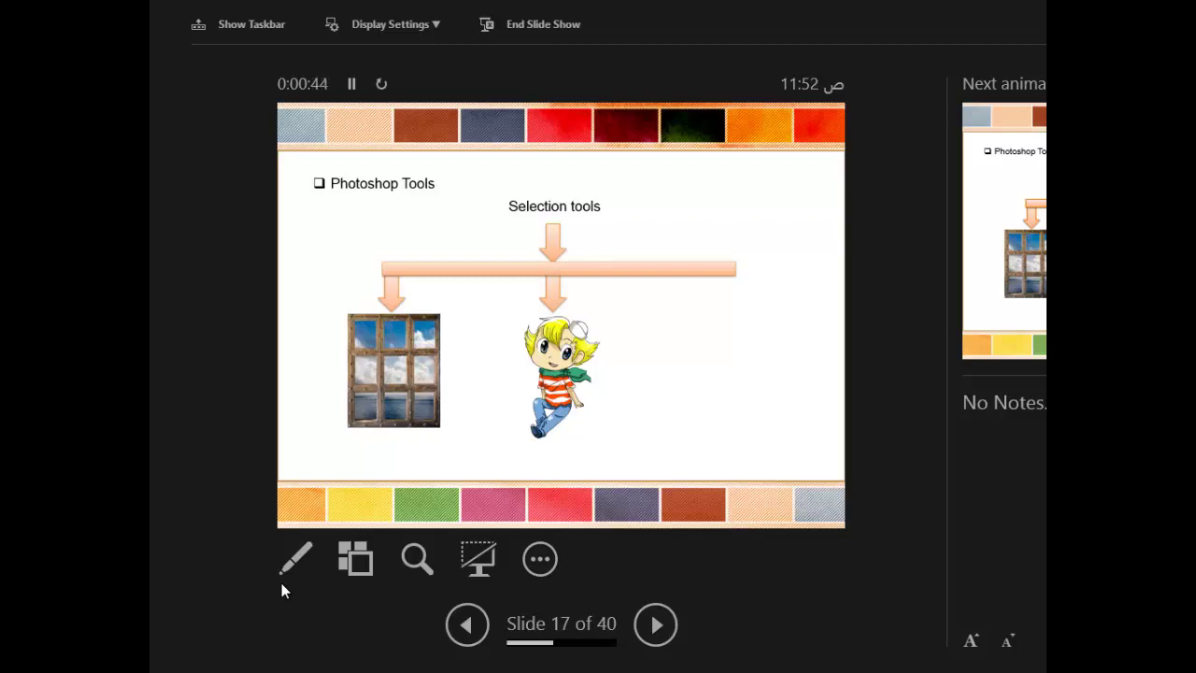
key("Right")
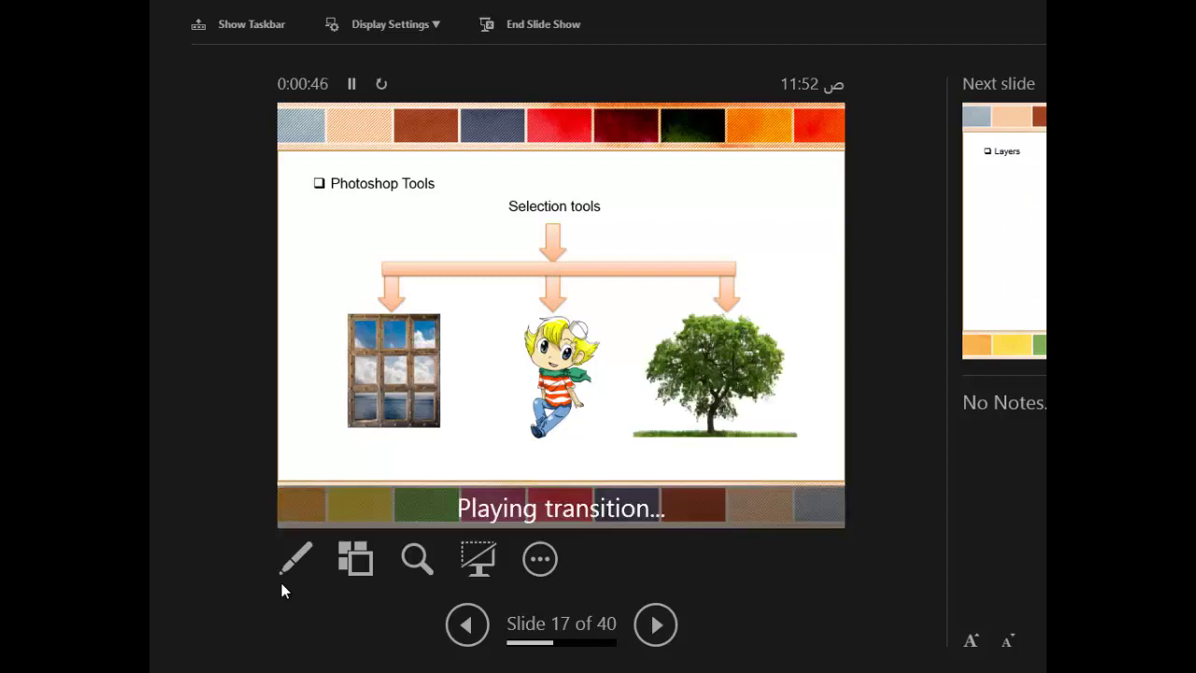
key("Right")
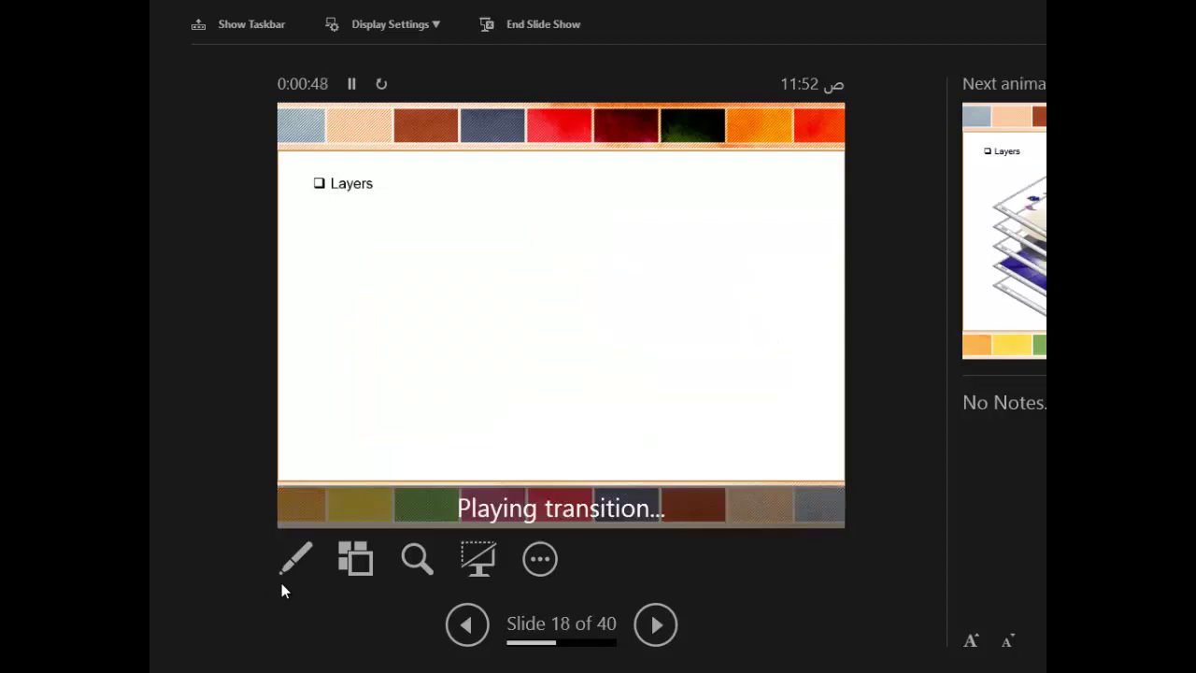
key("Left")
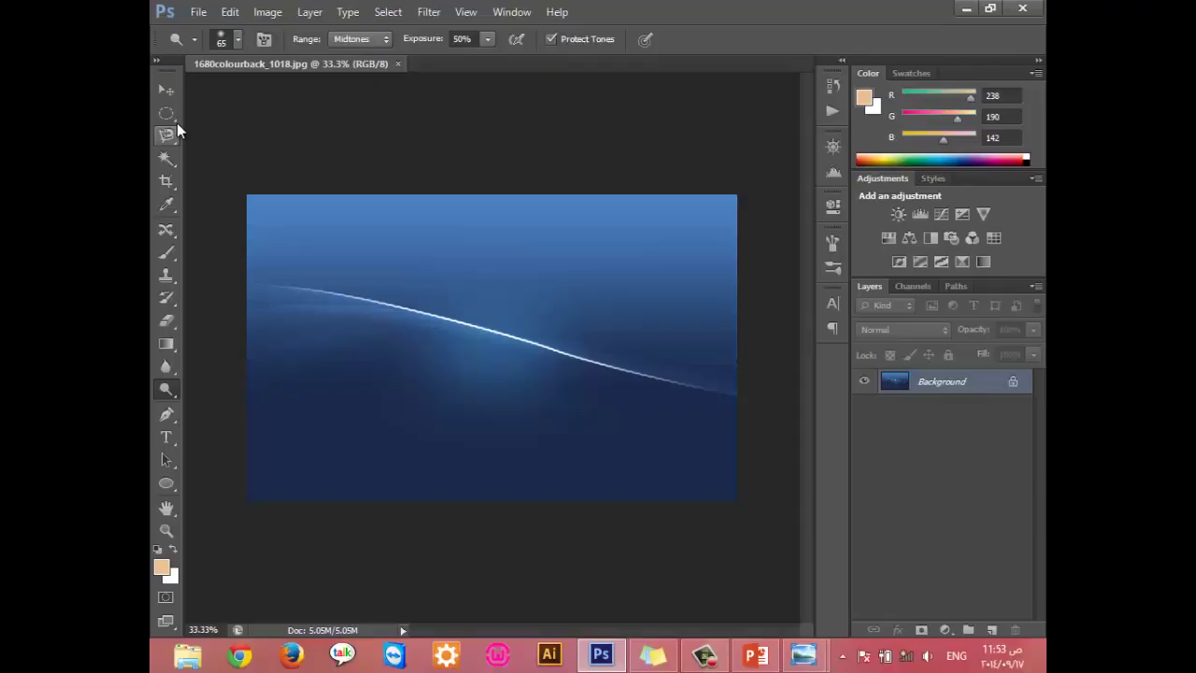
Step: Try the marquee shape options, ending with the Rectangular Marquee selected
left_click(174, 114)
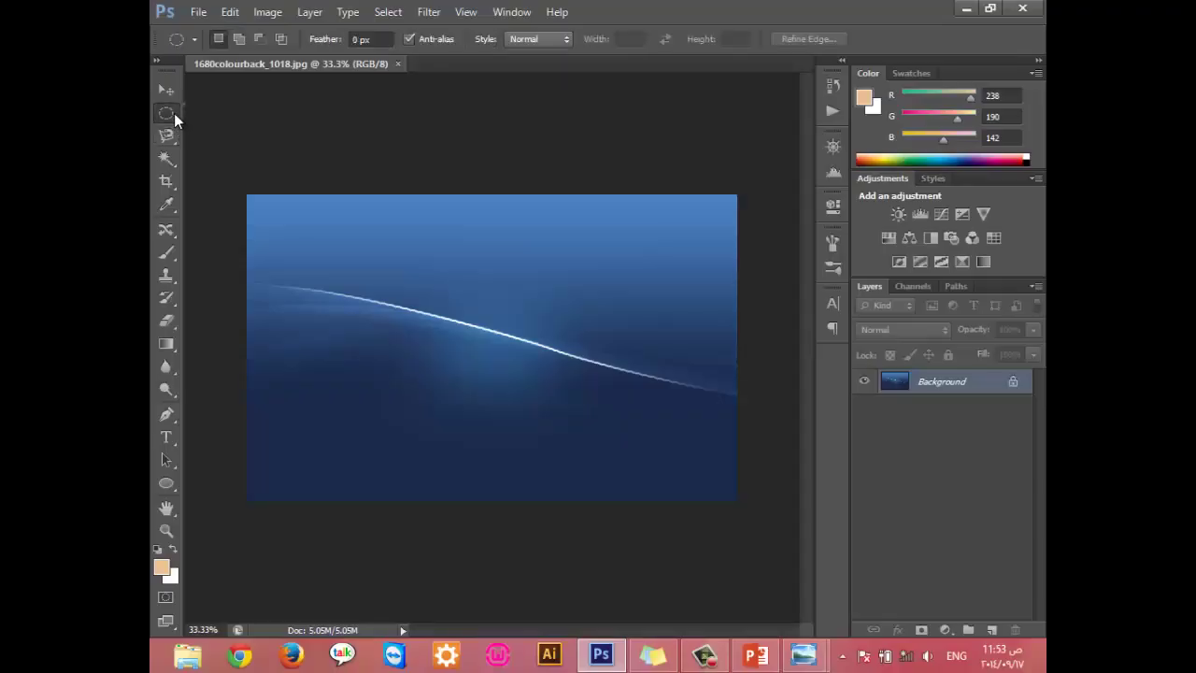
left_click(174, 113)
left_click(165, 118)
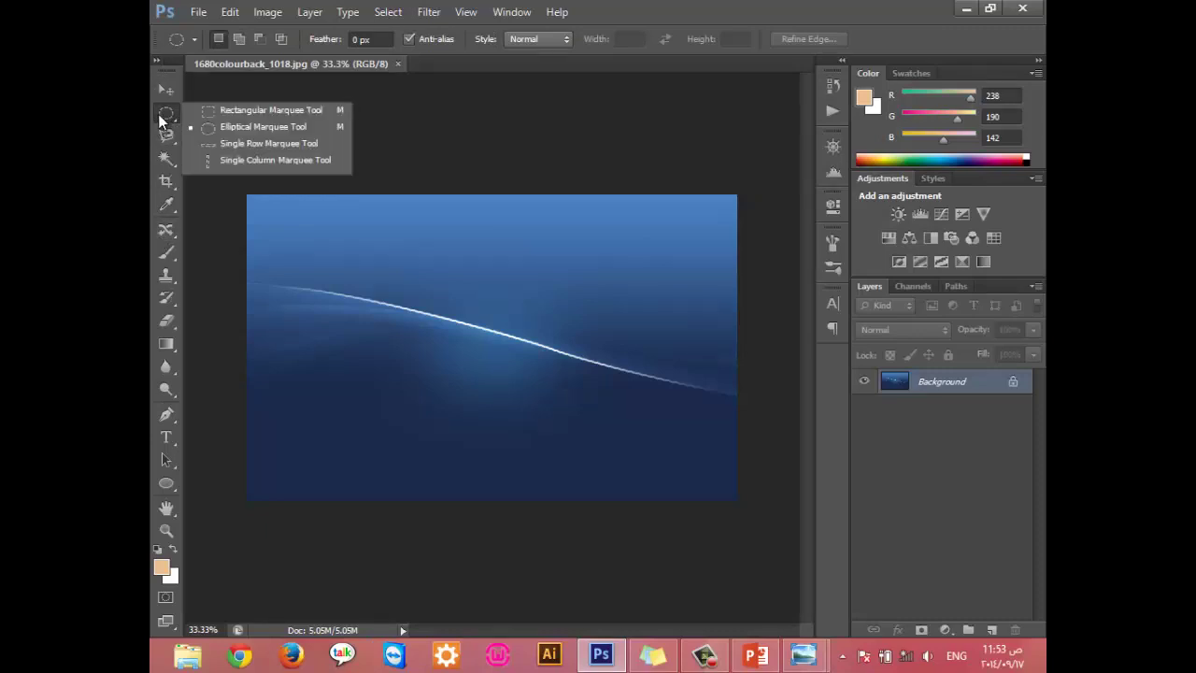
left_click(246, 118)
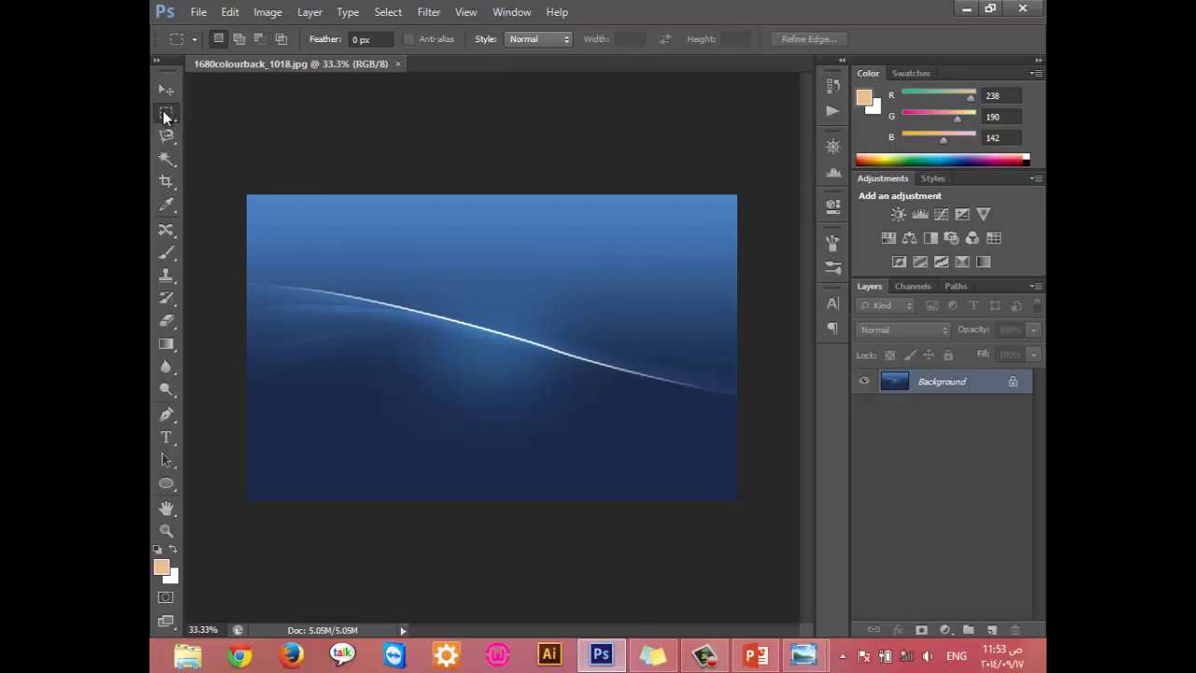
left_click(165, 114)
left_click(222, 131)
left_click(165, 116)
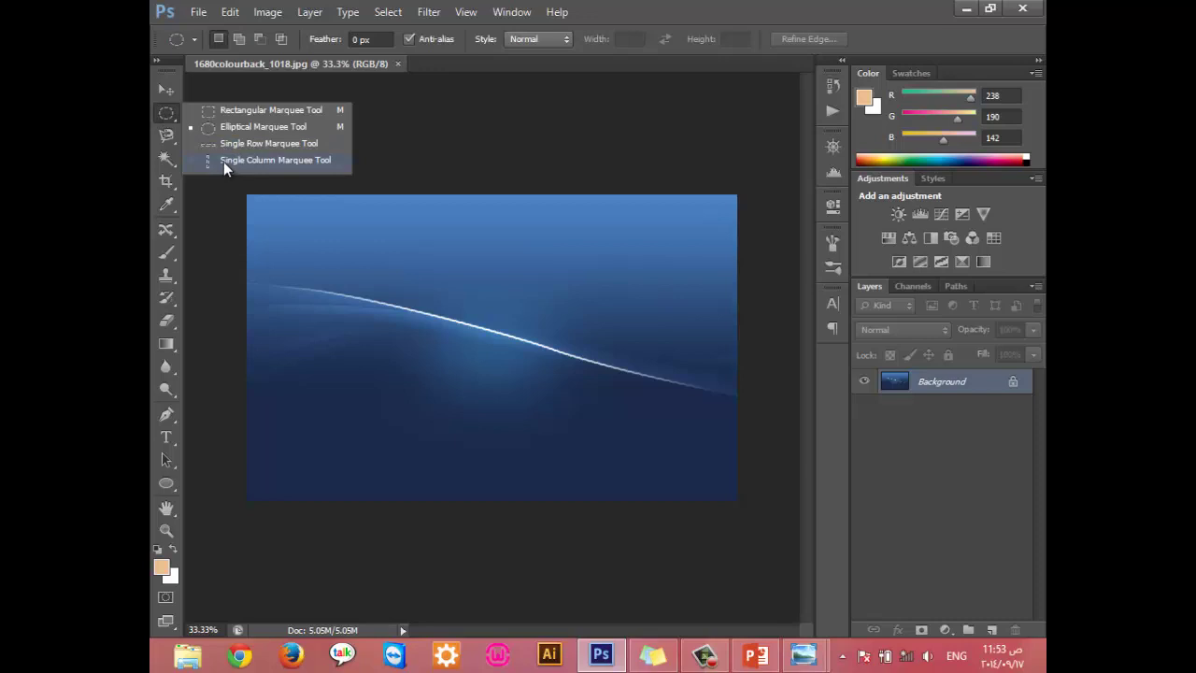
left_click(216, 112)
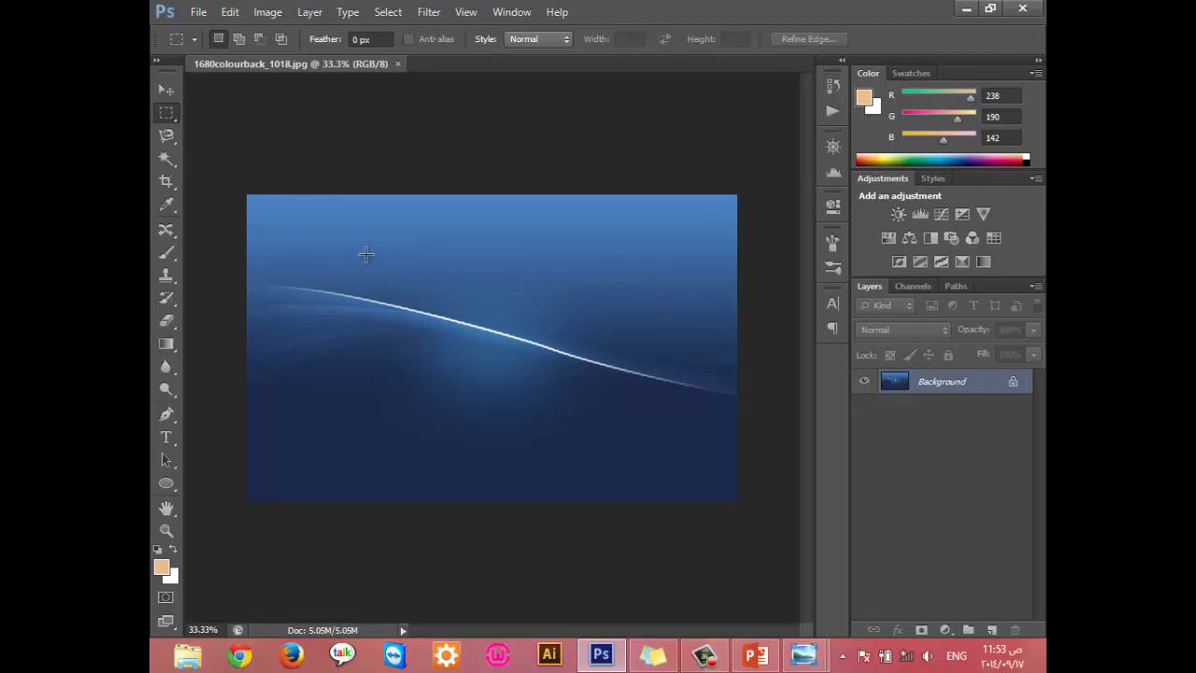
Step: Draw two rectangular selections on the blue image, then deselect
left_click_drag(372, 243, 612, 410)
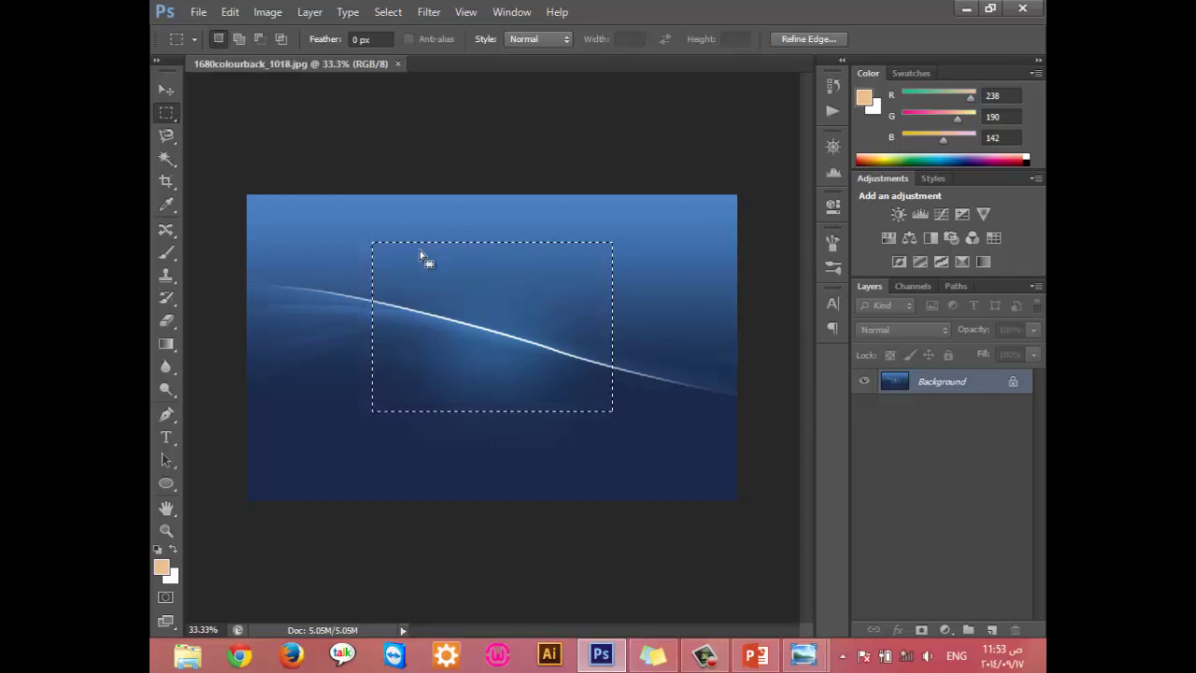
left_click_drag(299, 245, 475, 419)
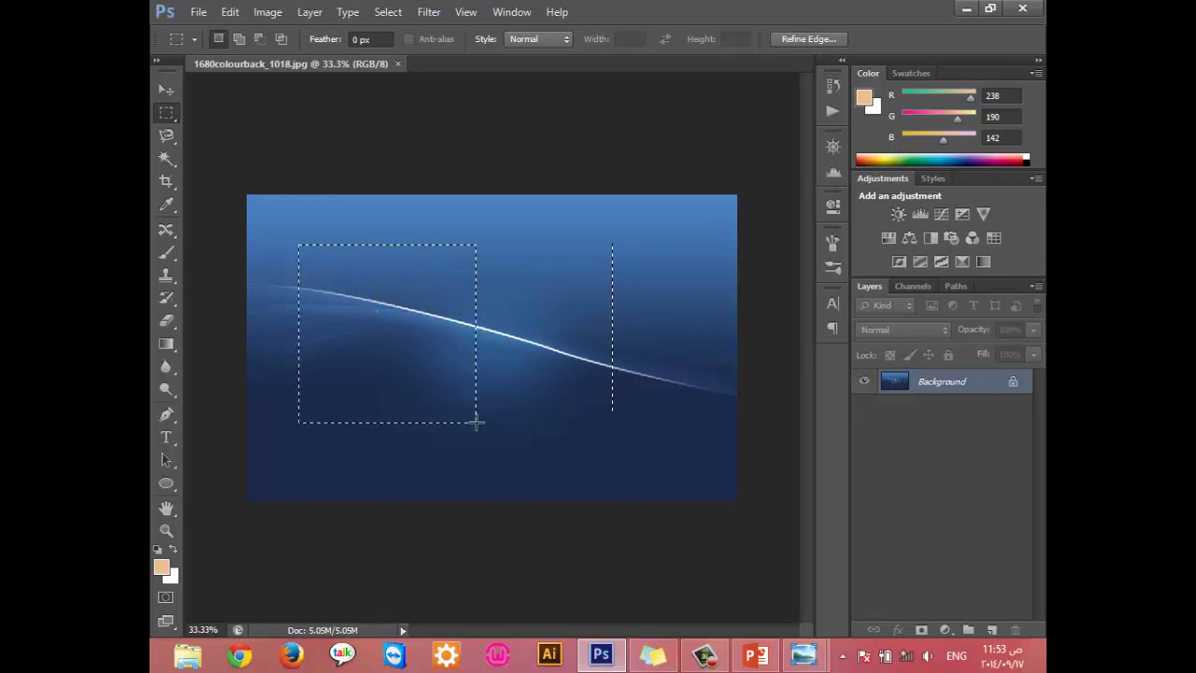
left_click(567, 425)
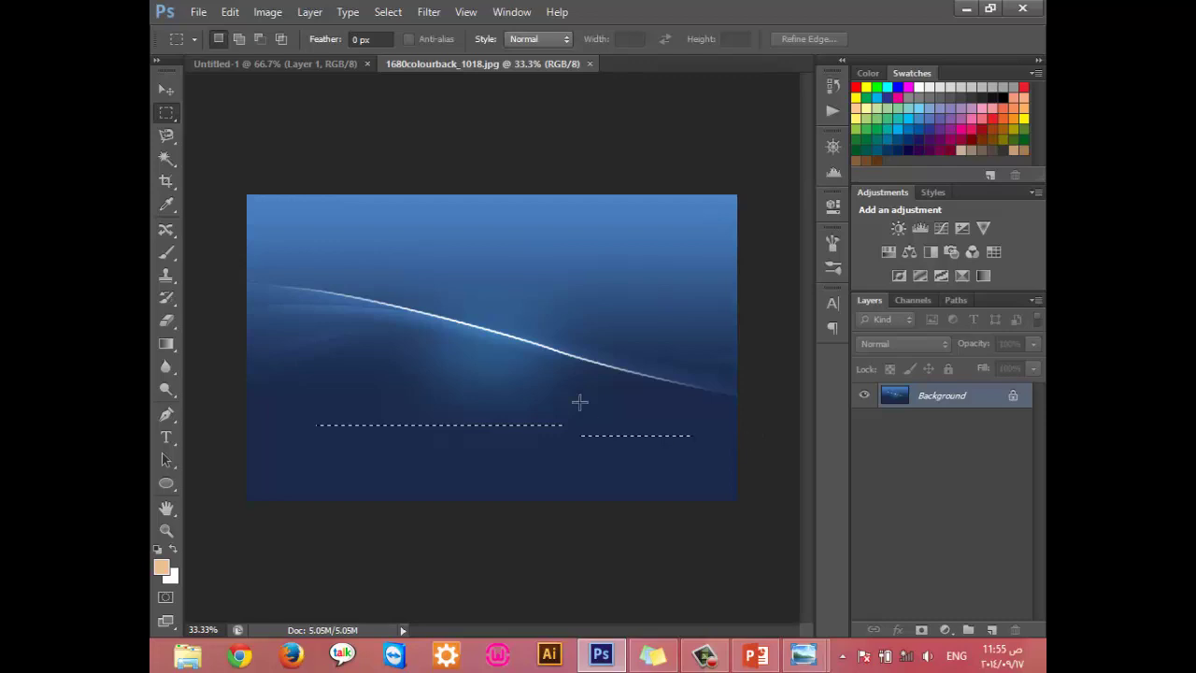
left_click(310, 13)
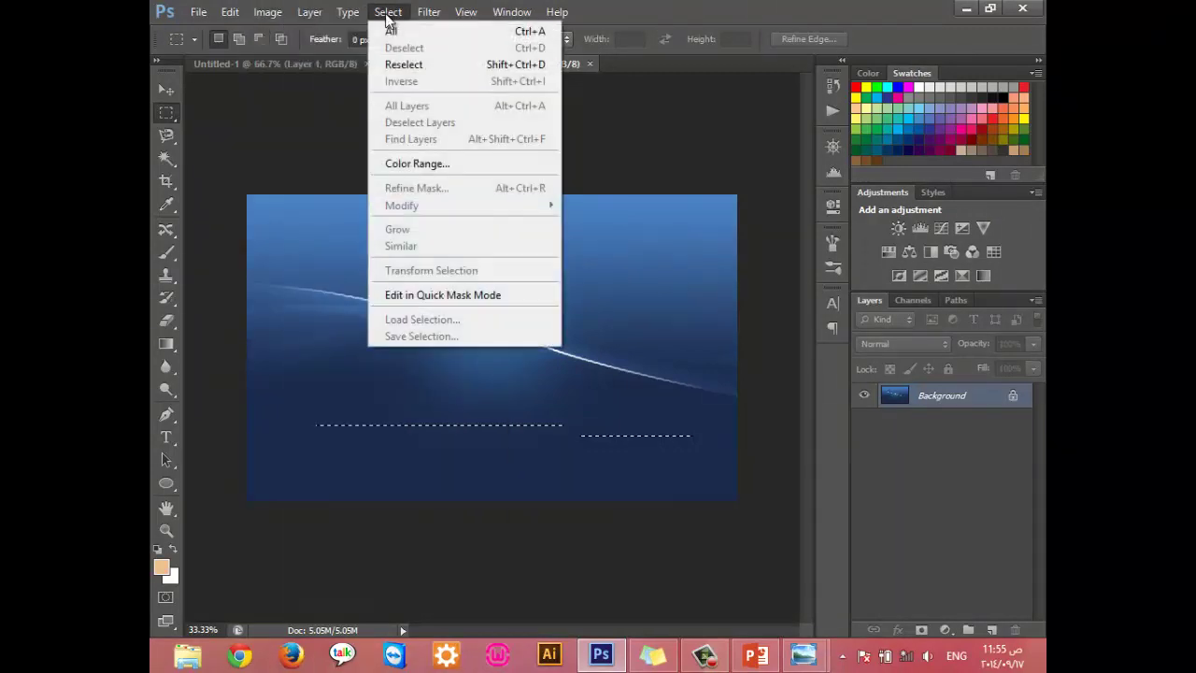
mouse_move(388, 12)
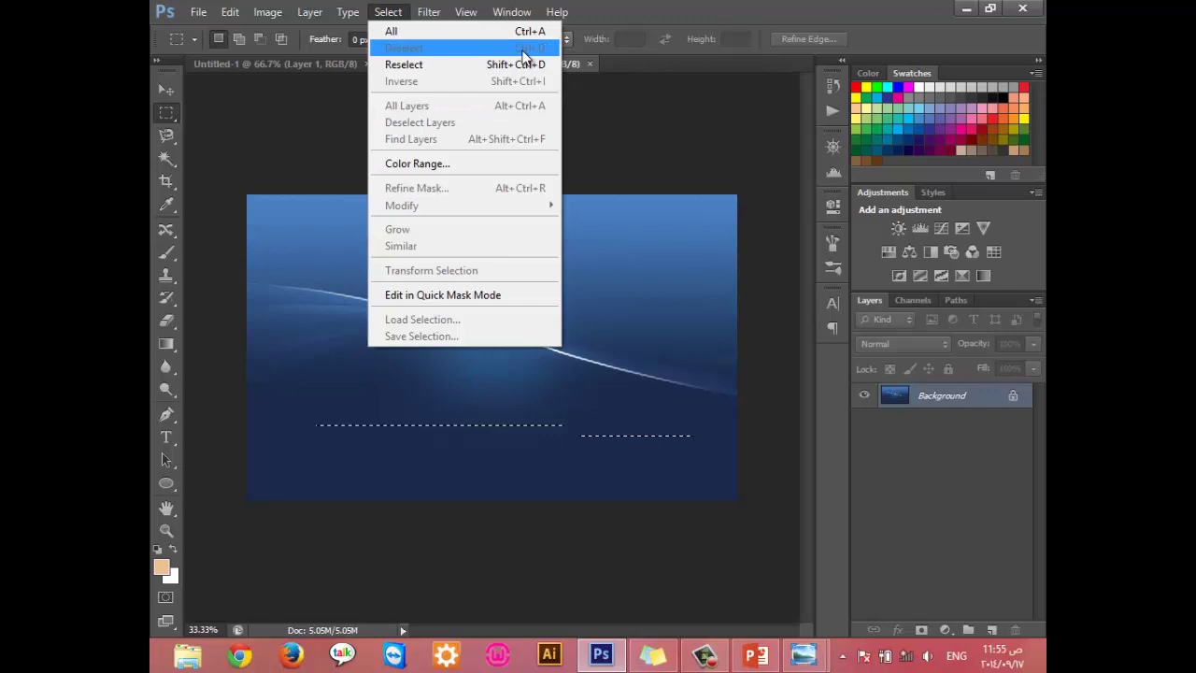
left_click(659, 130)
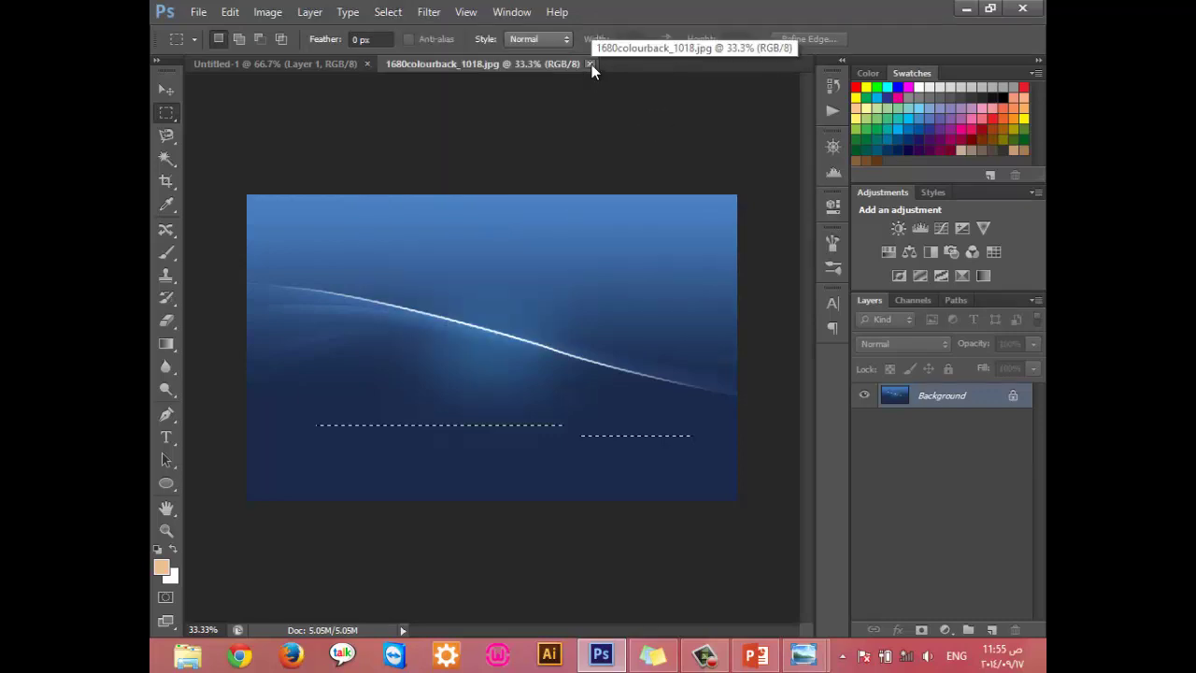
Step: Close 1680colourback_1018.jpg and reopen it from the Images folder
left_click(590, 64)
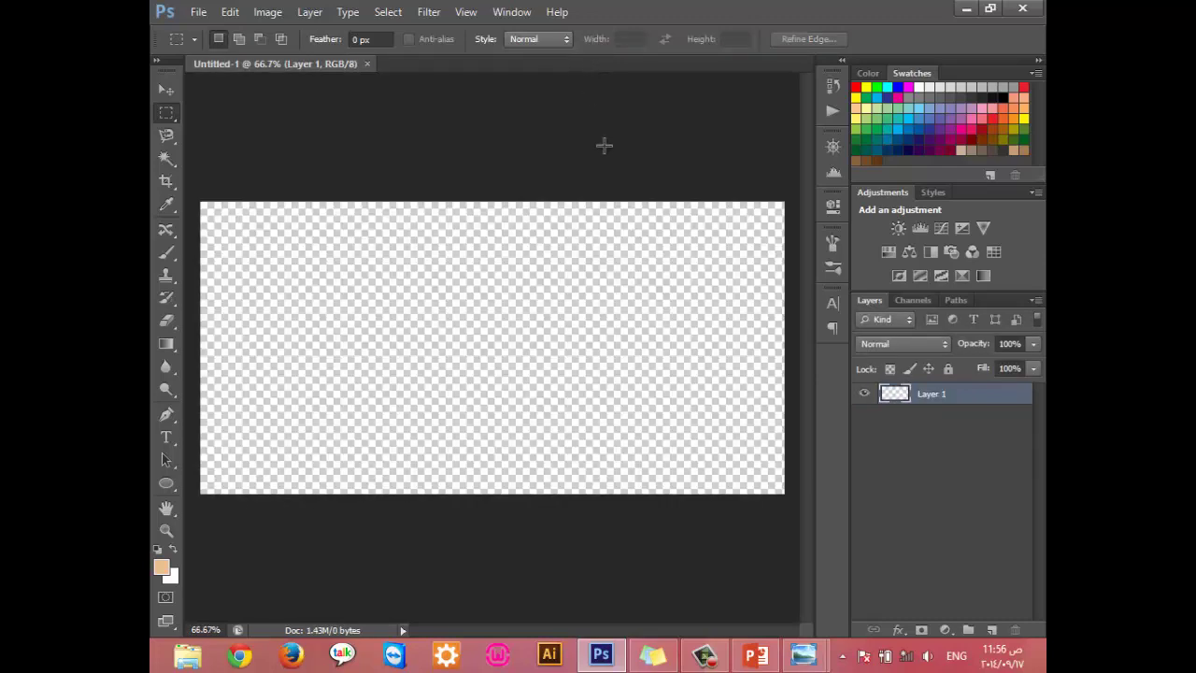
key("ctrl+o")
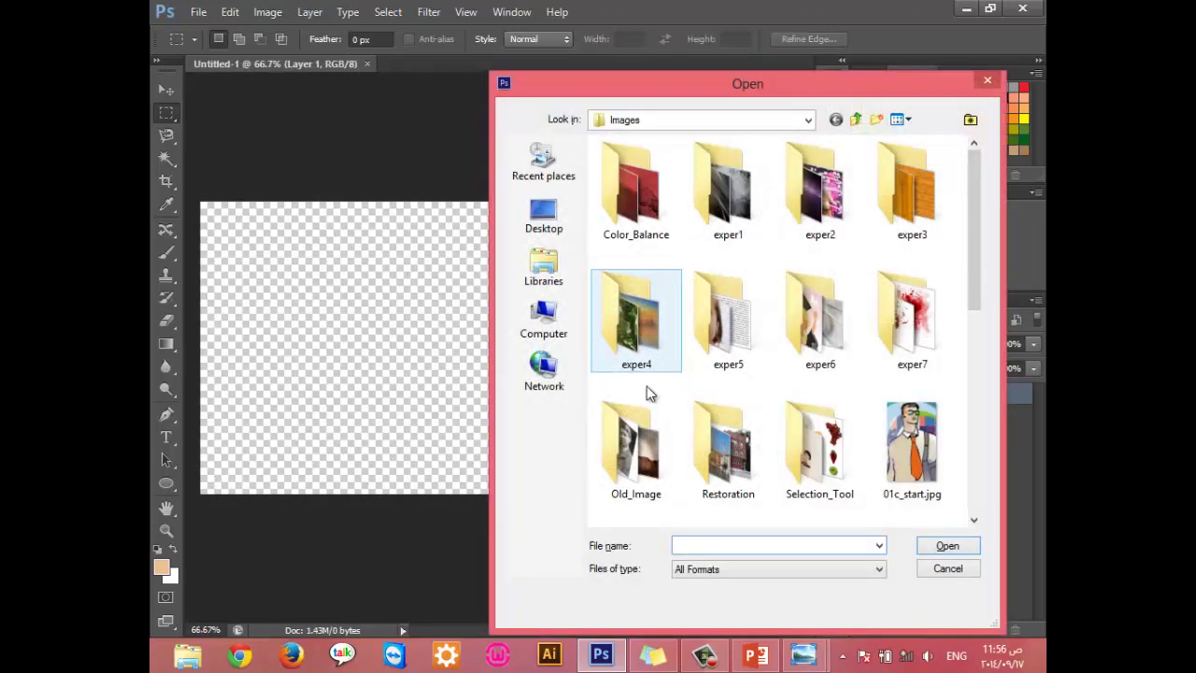
scroll(648, 393, "down", 5)
scroll(683, 367, "up", 3)
double_click(705, 342)
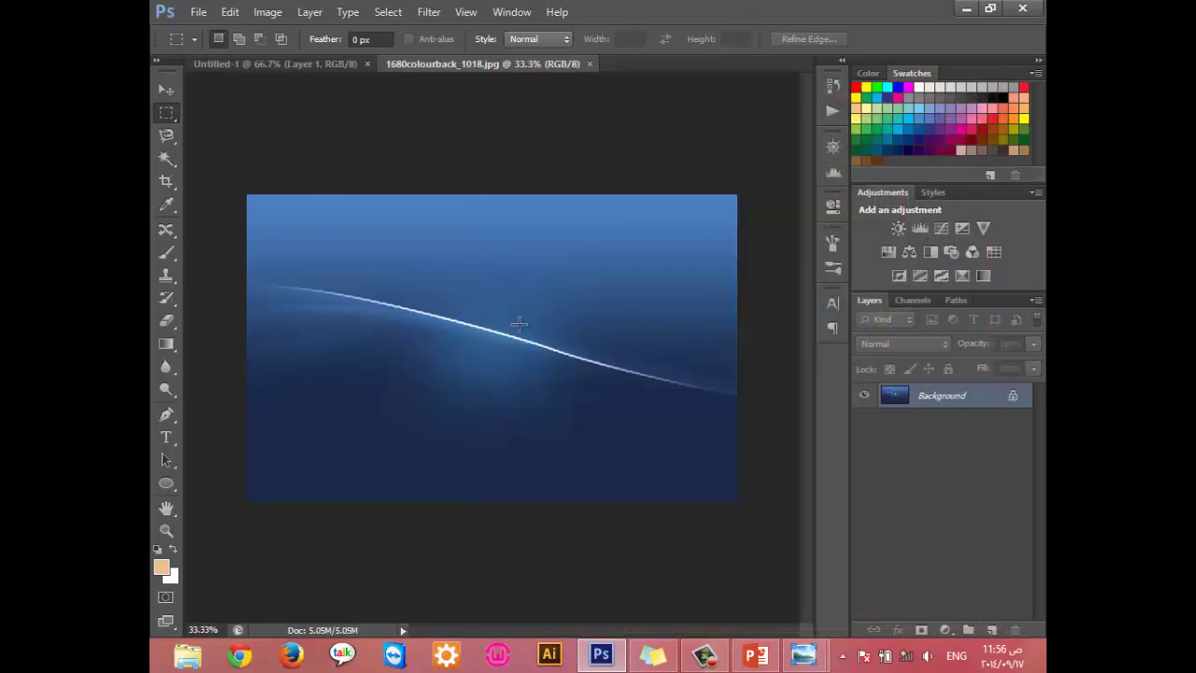
Step: Combine a main rectangle with upper-right and lower-right rectangles using Add to Selection
left_click_drag(311, 249, 540, 461)
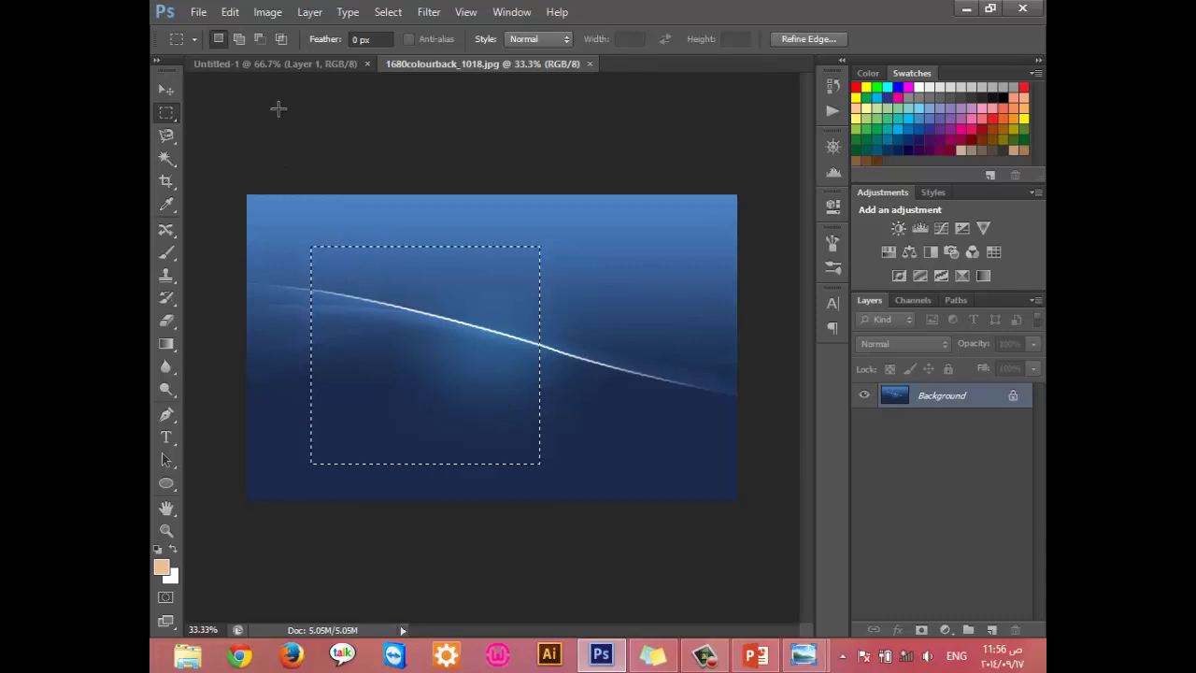
left_click(239, 39)
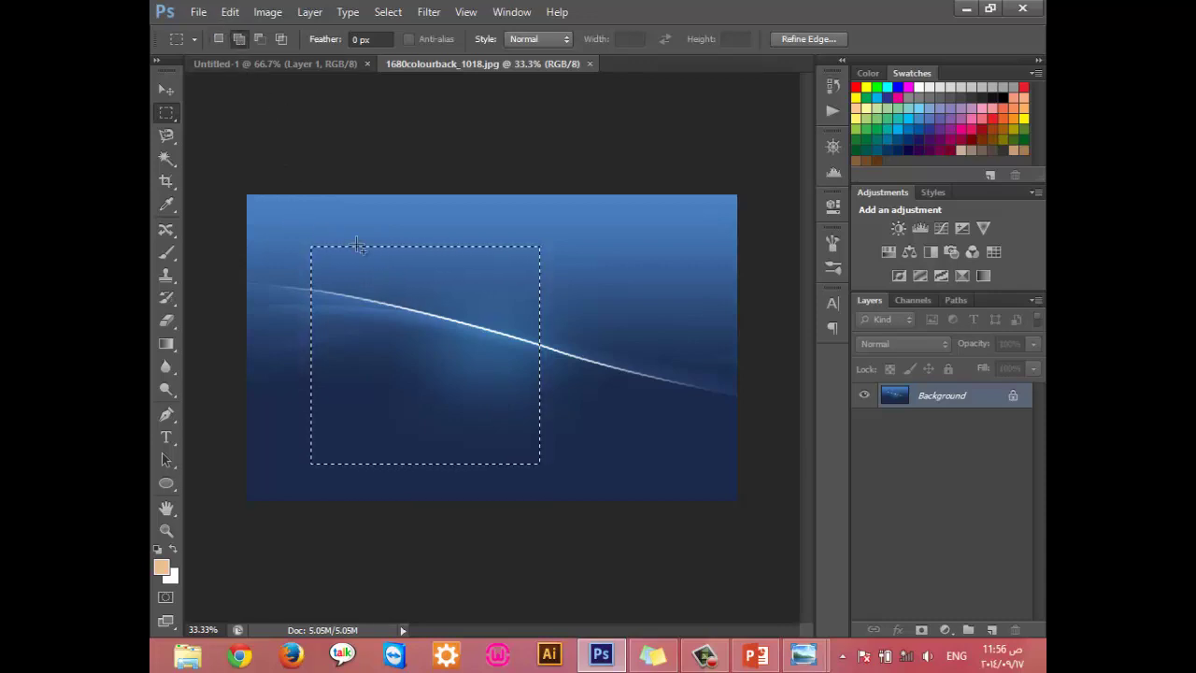
left_click_drag(453, 207, 630, 372)
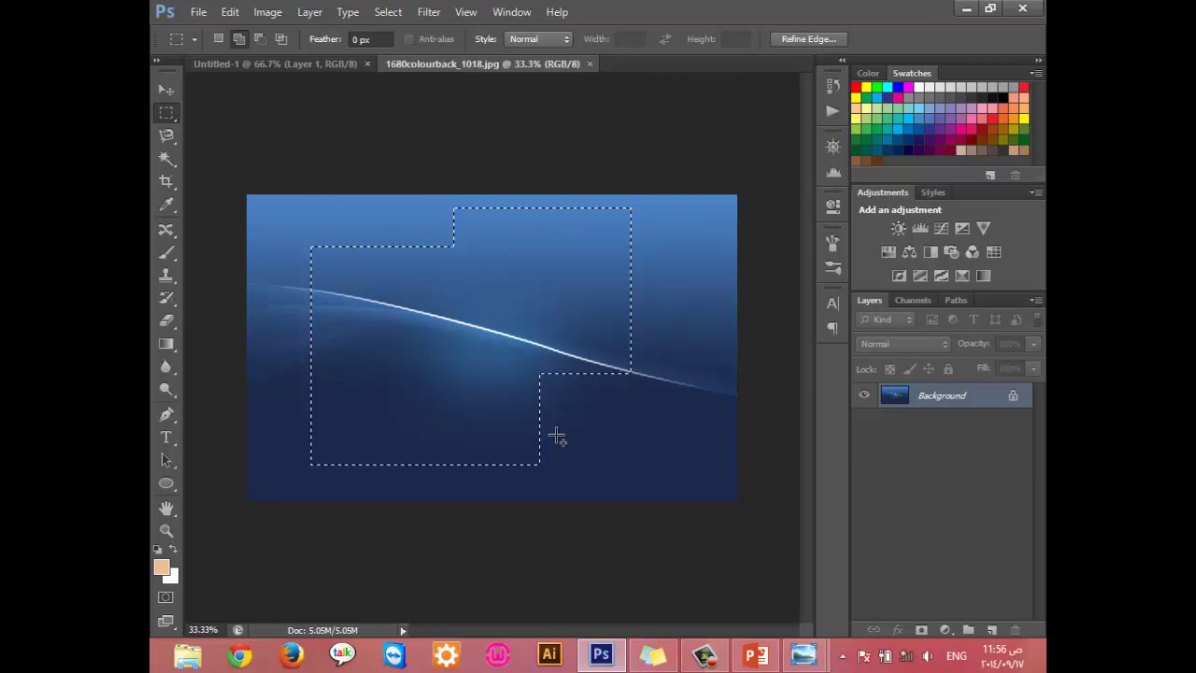
left_click_drag(492, 389, 619, 480)
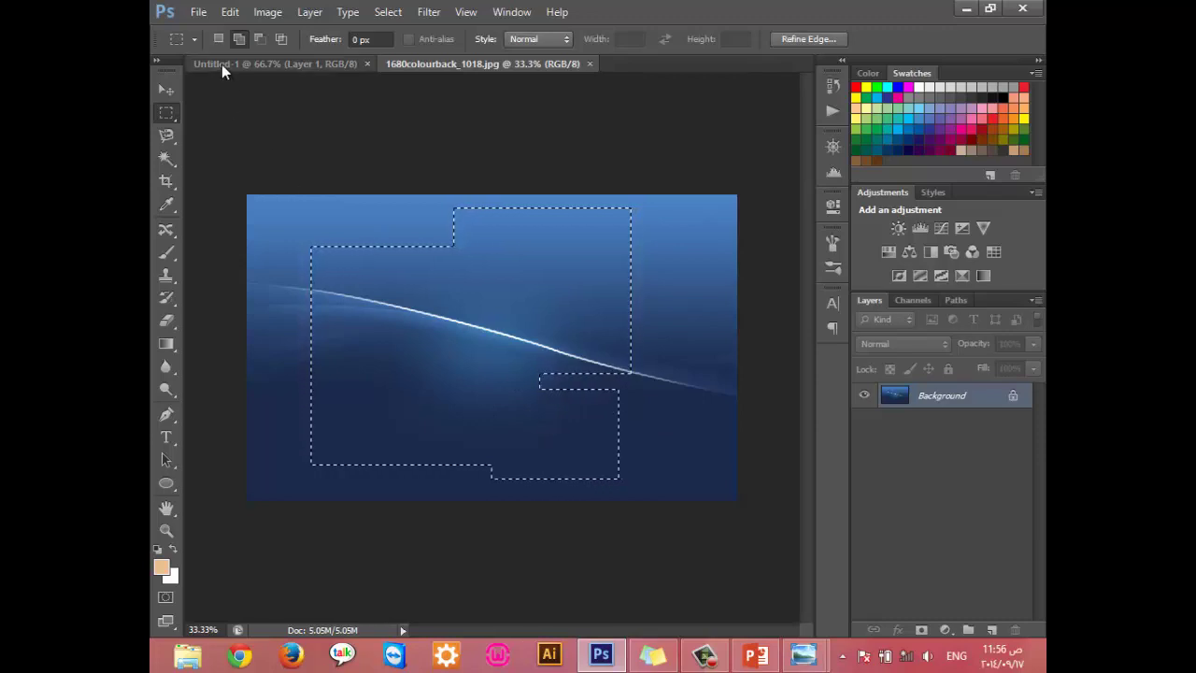
left_click(216, 40)
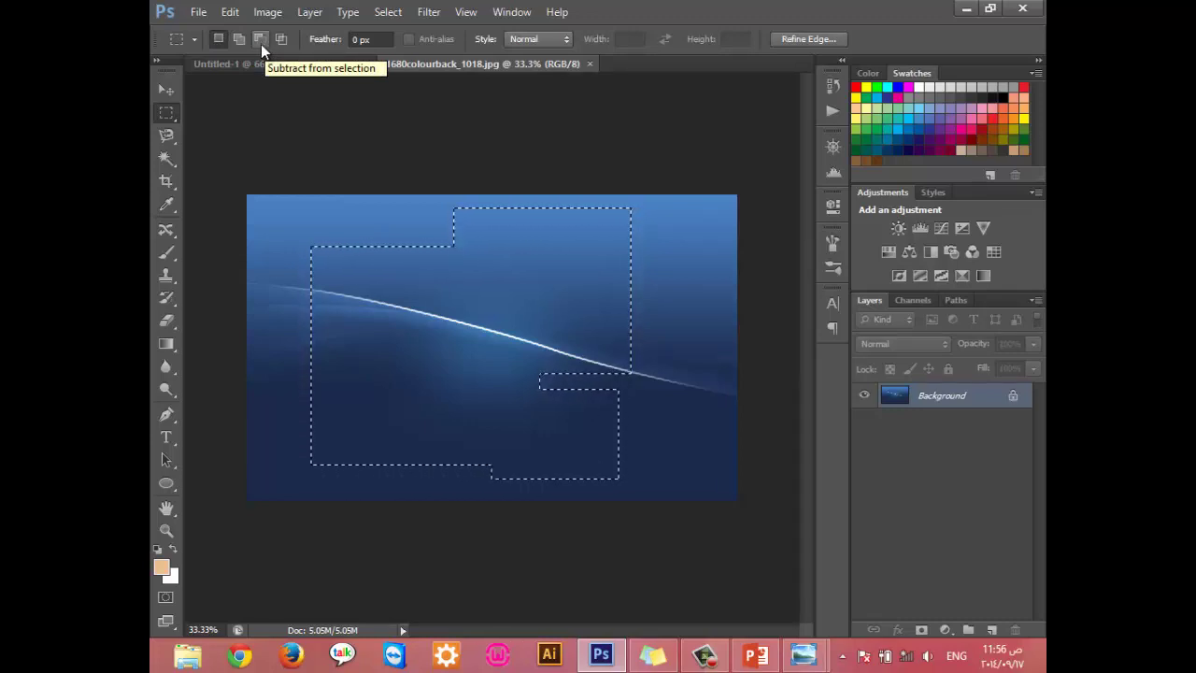
Step: Subtract the upper-right and lower-right areas, then intersect the selection down to a narrow vertical strip
left_click(260, 44)
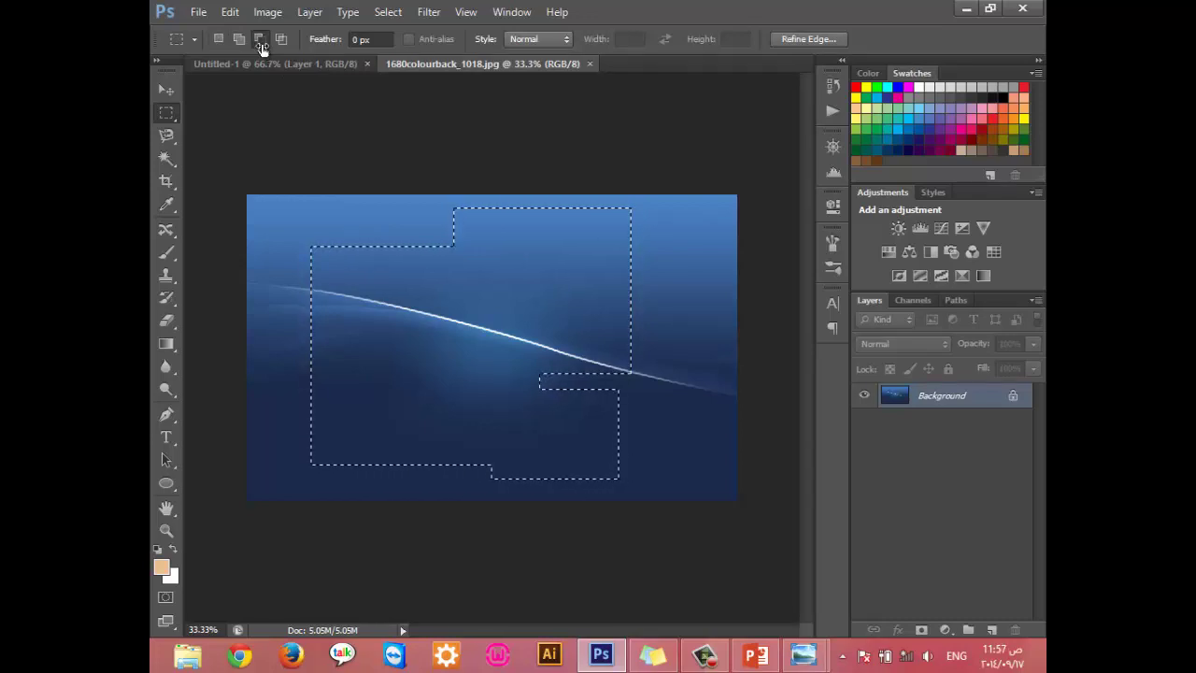
left_click_drag(544, 235, 654, 335)
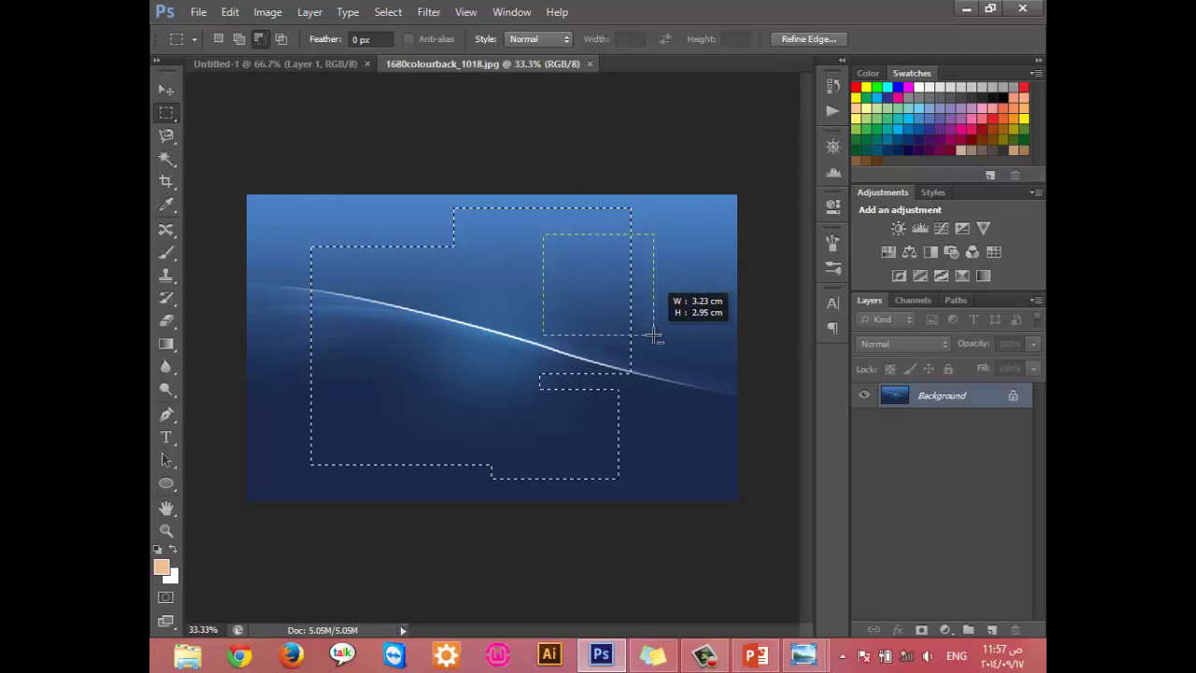
left_click_drag(654, 335, 688, 391)
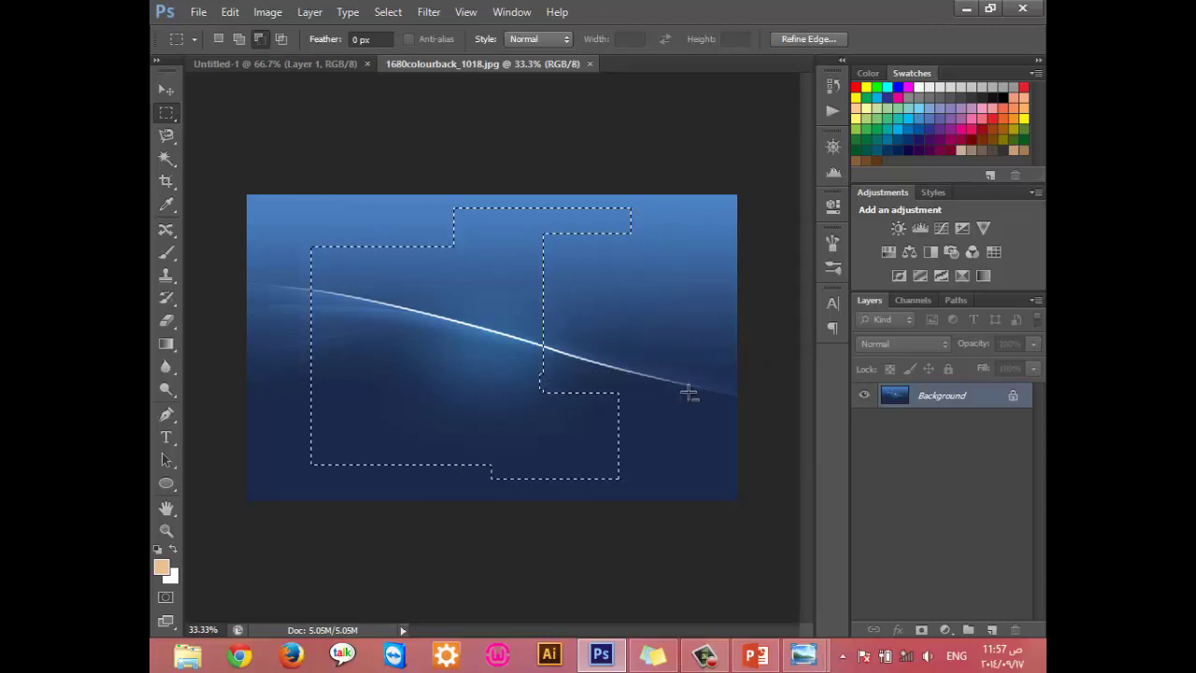
left_click_drag(471, 347, 655, 517)
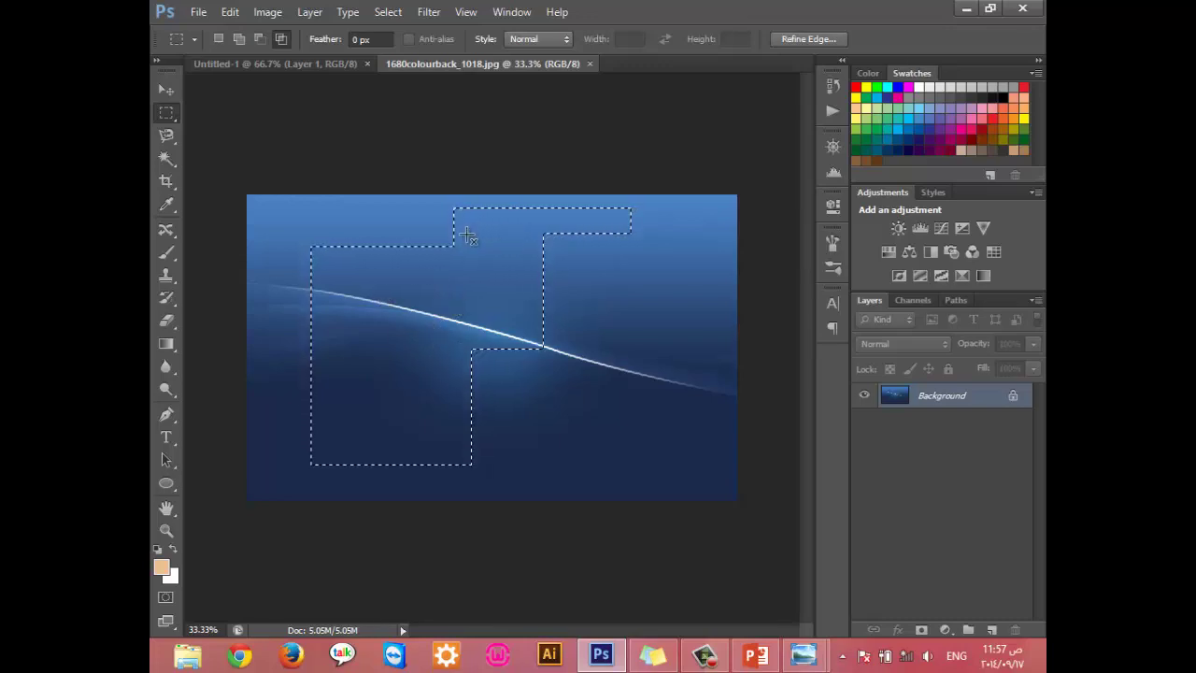
left_click_drag(466, 233, 642, 411)
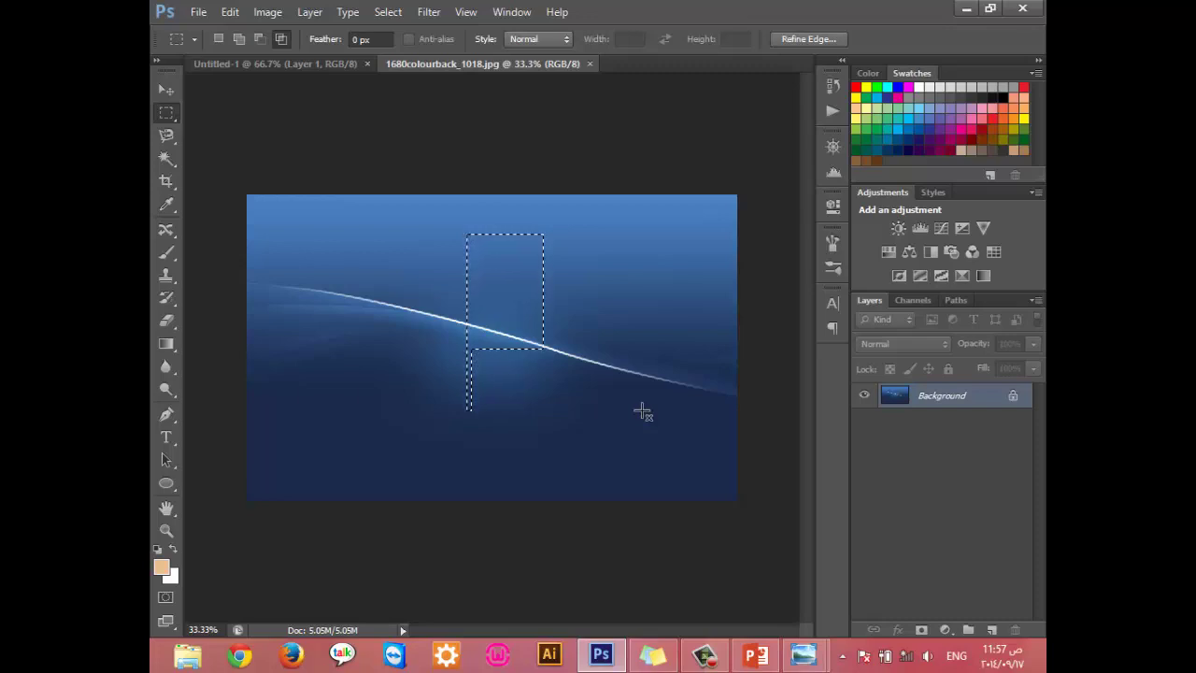
mouse_move(496, 219)
left_mouse_down()
mouse_move(566, 291)
mouse_move(622, 388)
left_mouse_up()
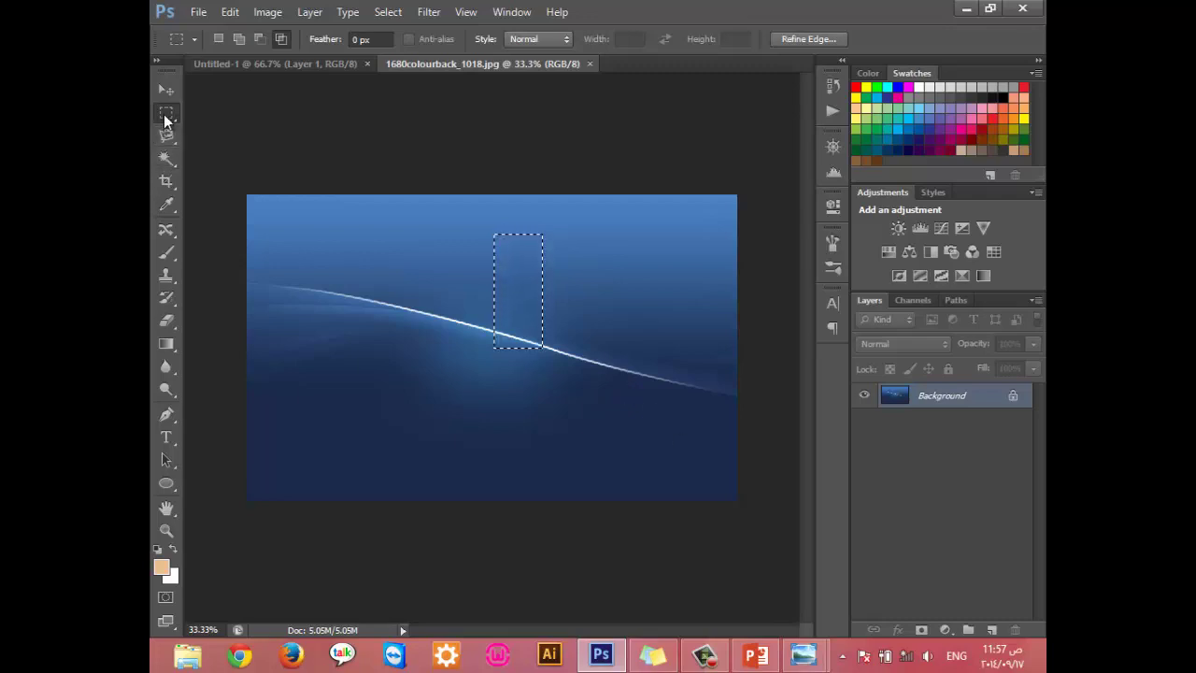
Step: Select a large rectangle across the blue image's middle for moving
left_click(402, 257)
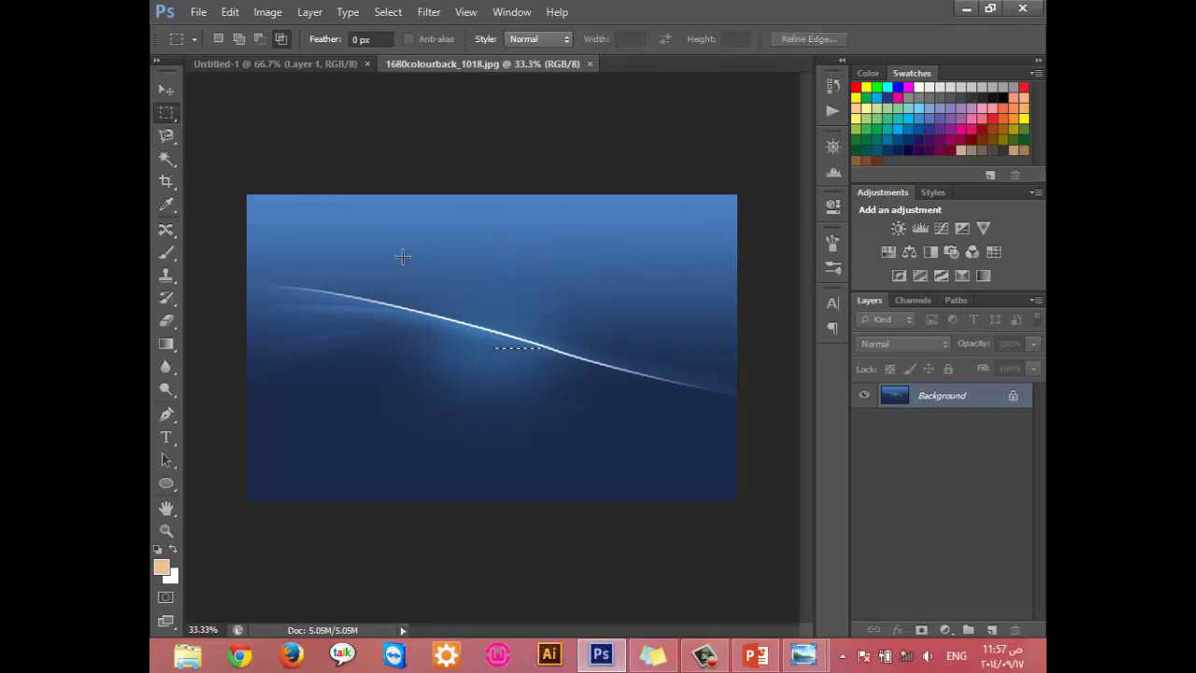
left_click_drag(327, 233, 655, 460)
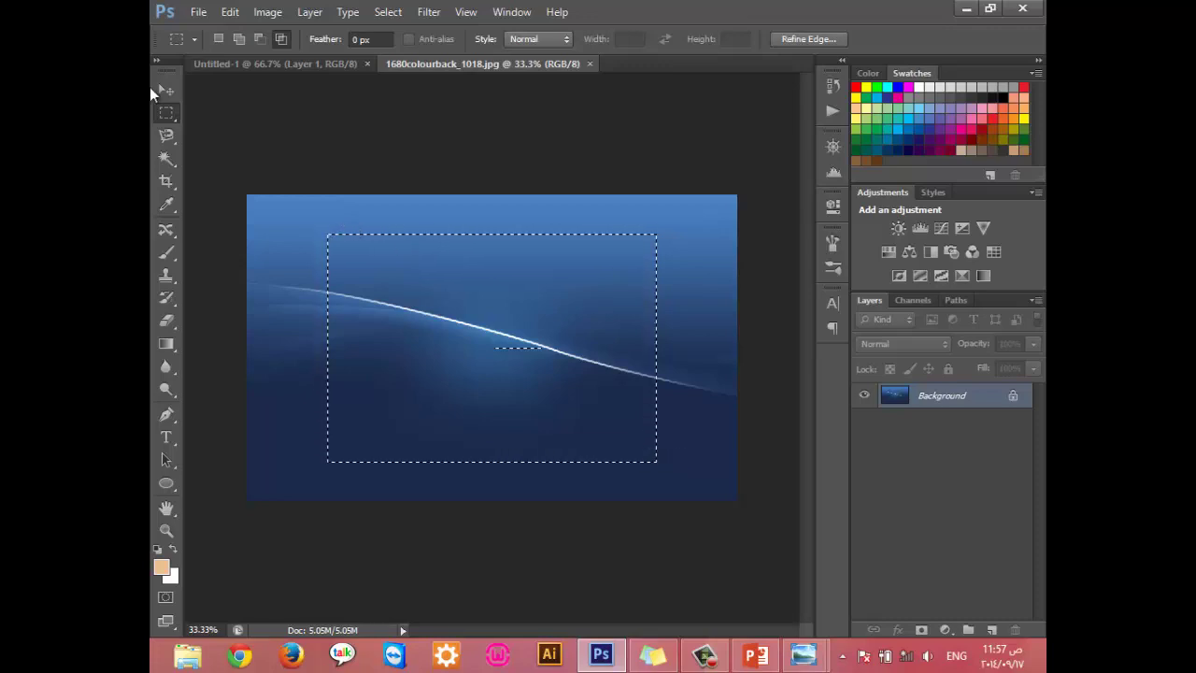
left_click(164, 88)
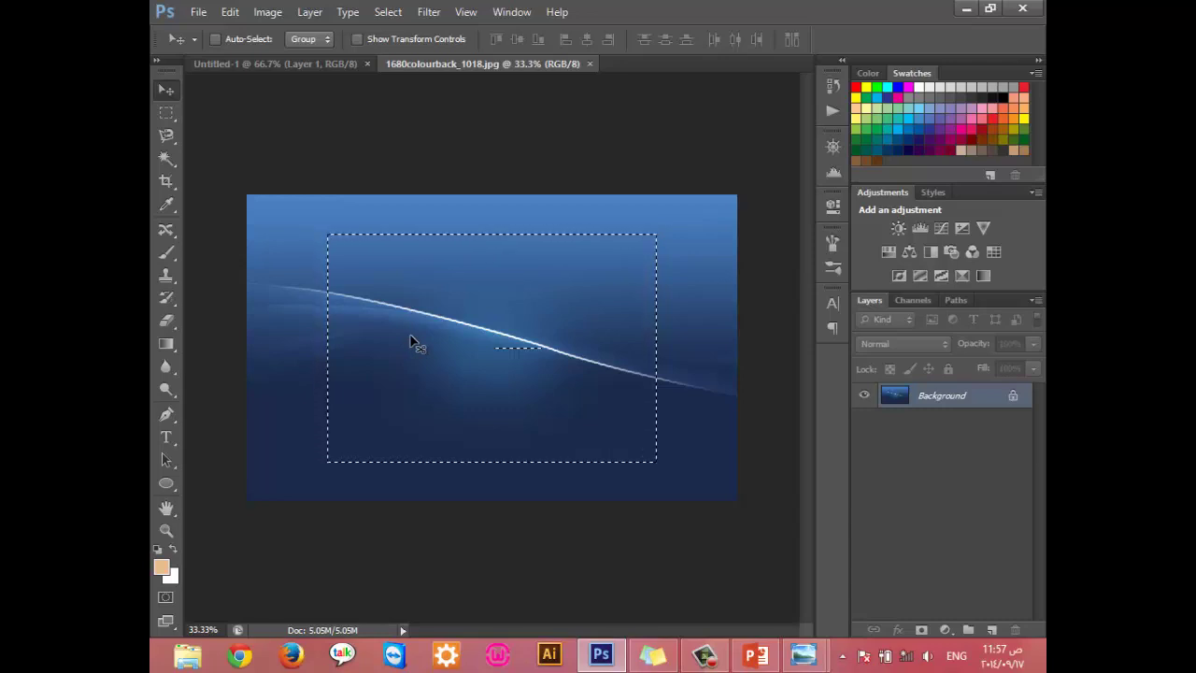
Step: Create a 500×500 white-background Untitled-2 document, discarding a transparent one first
key("ctrl+n")
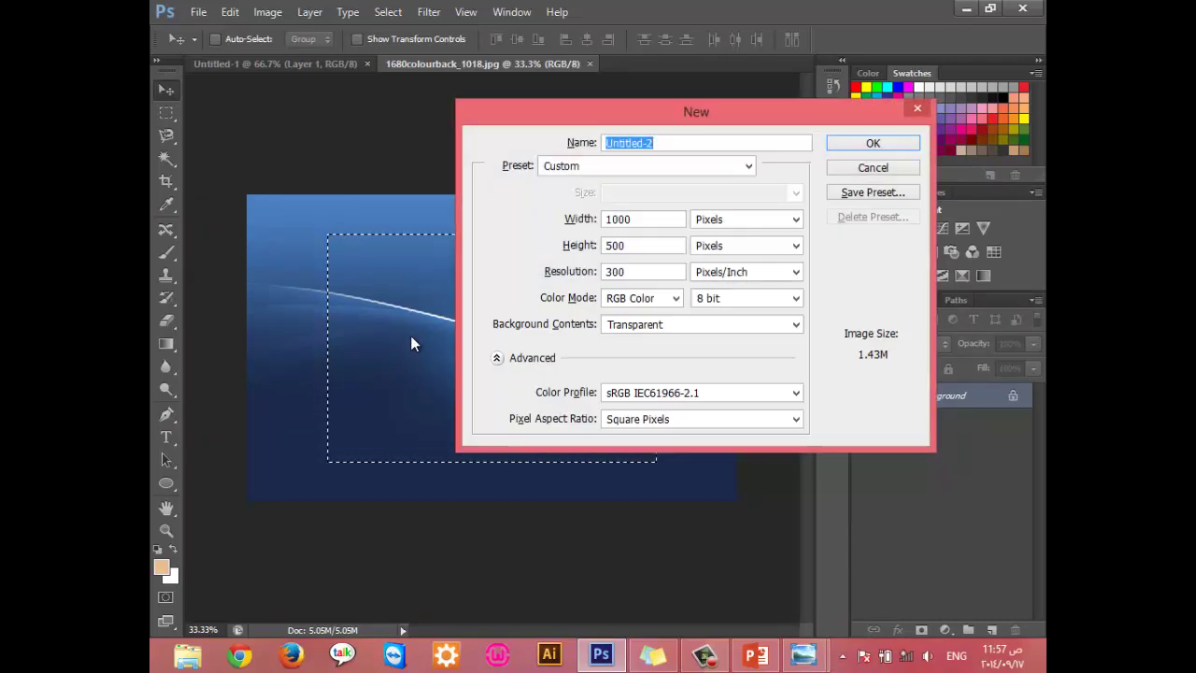
key("Return")
left_click(769, 63)
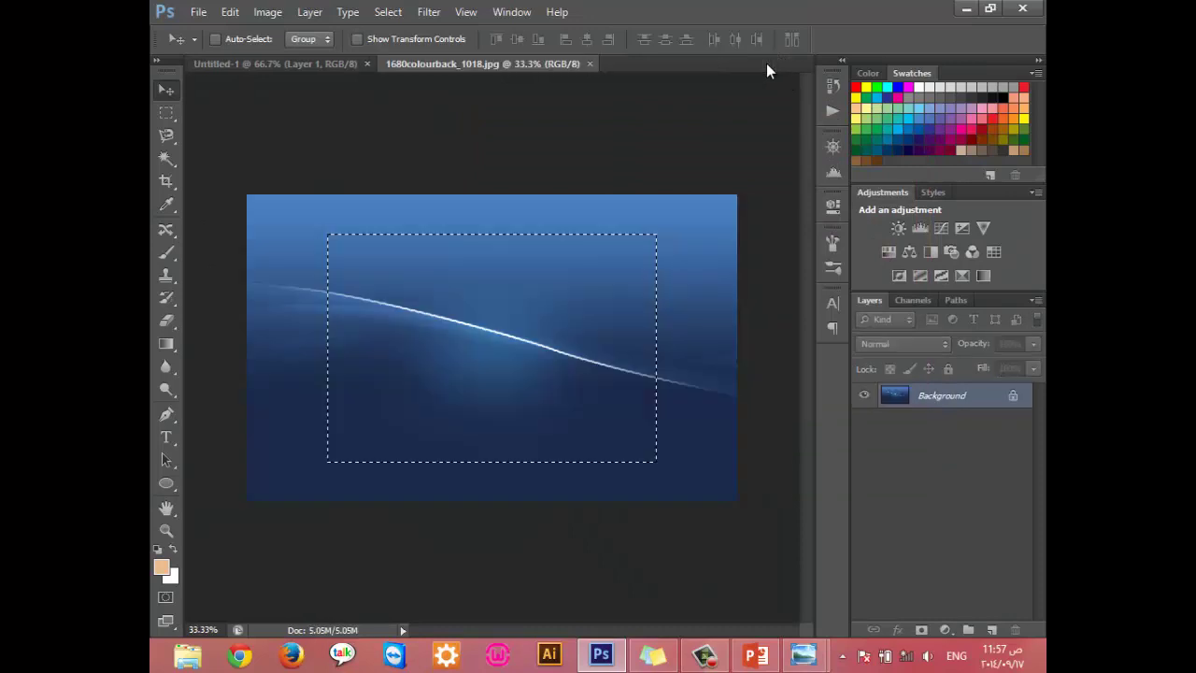
key("ctrl+n")
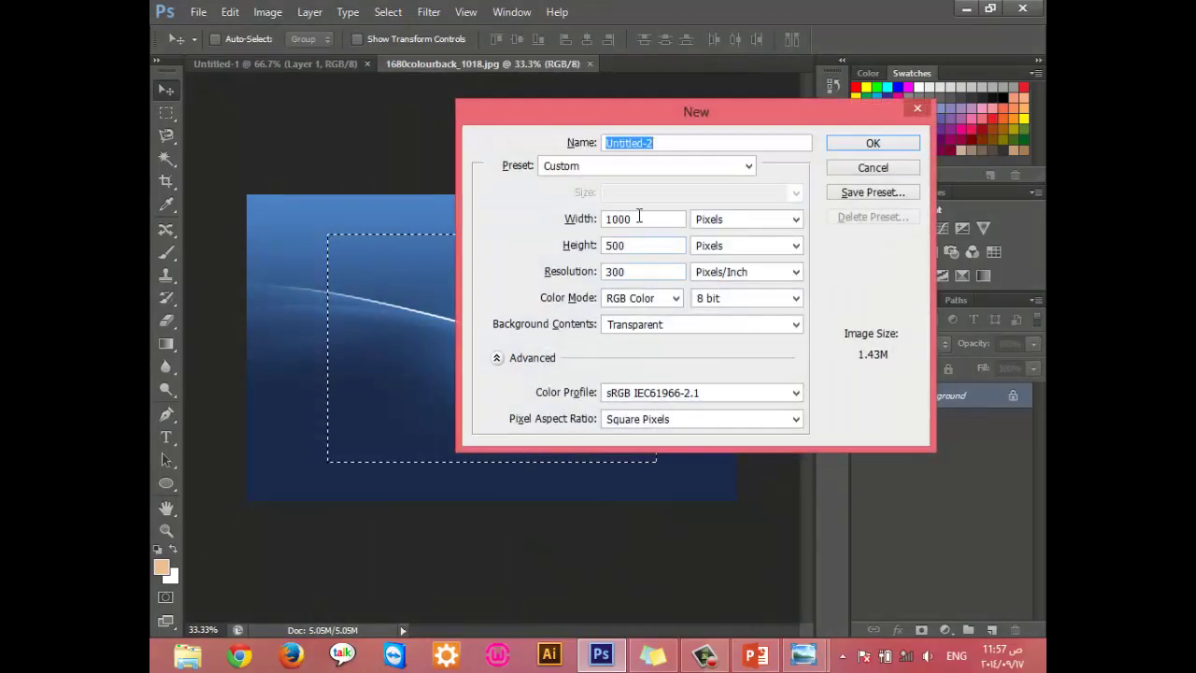
double_click(635, 219)
type("500")
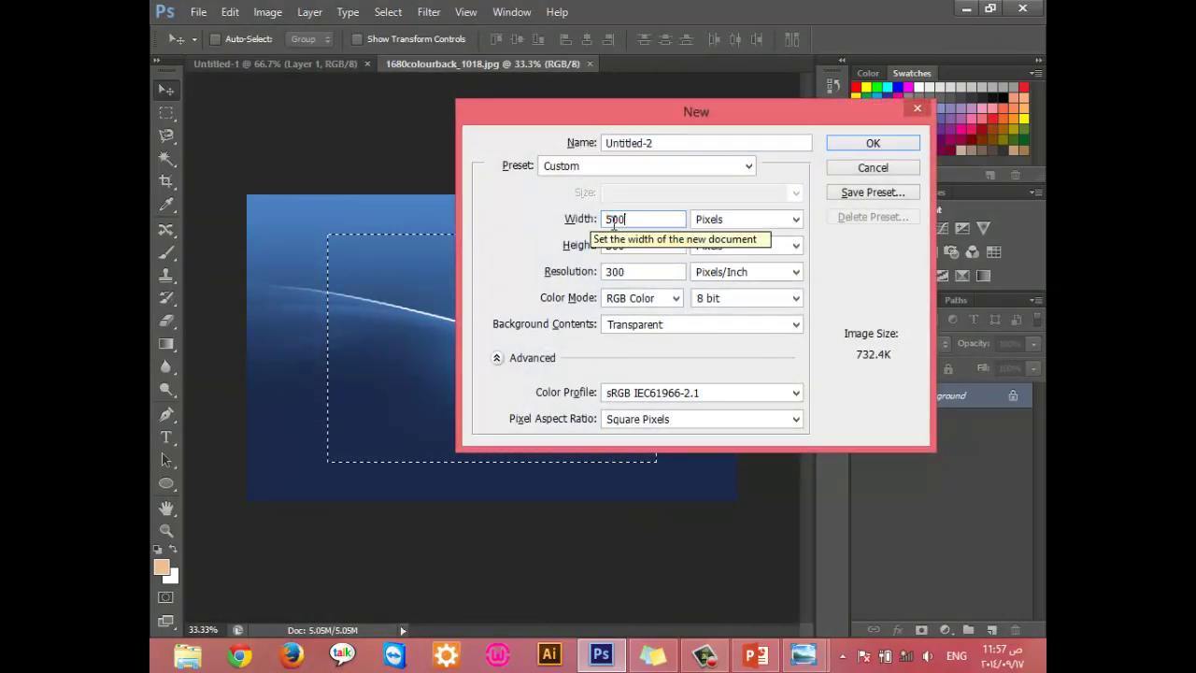
left_click(694, 322)
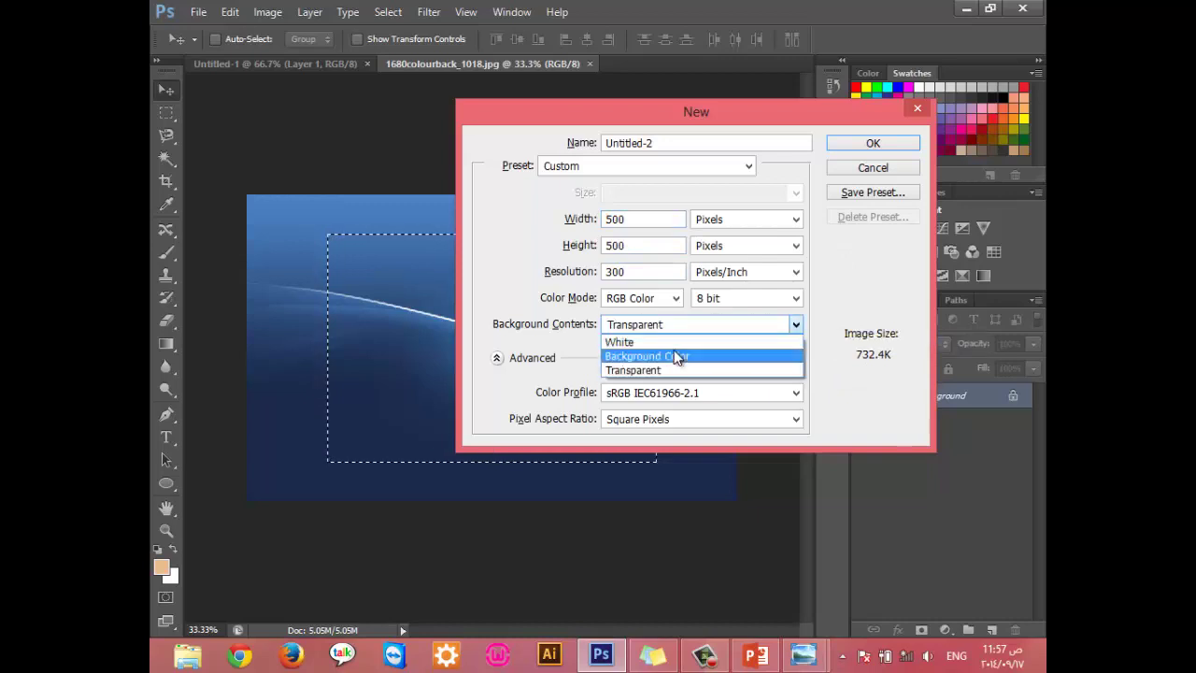
left_click(679, 342)
left_click(872, 145)
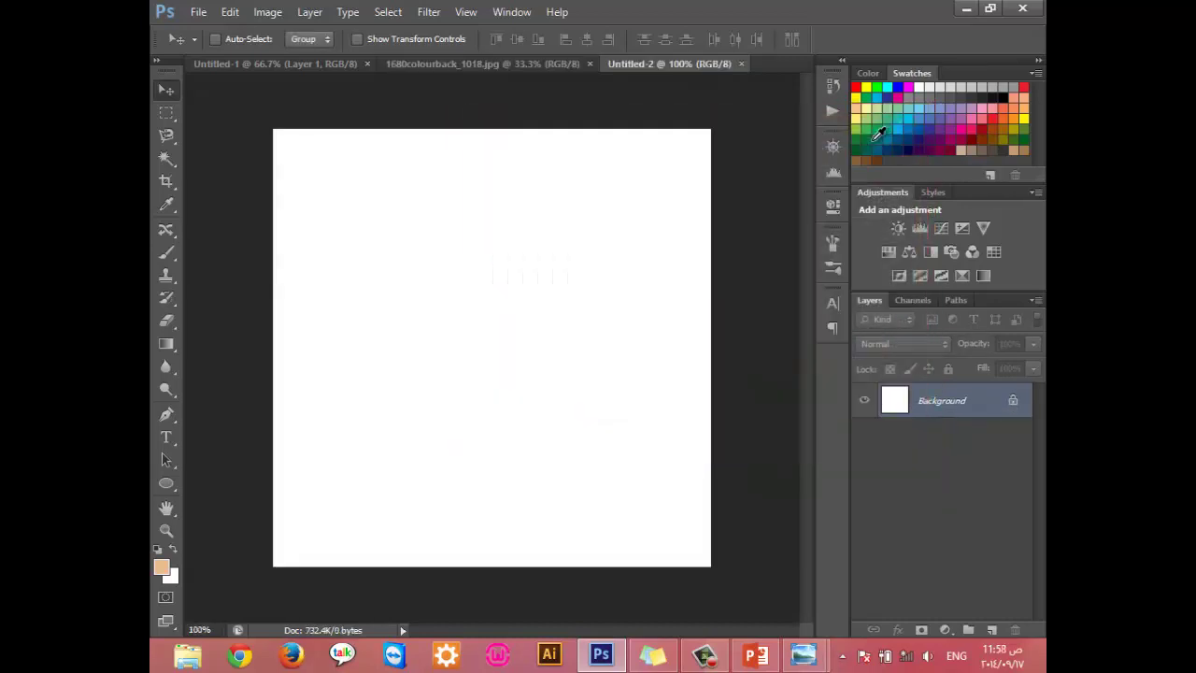
Step: Drag the selected blue area into Untitled-2 as Layer 1
left_click(480, 64)
left_click_drag(537, 299, 633, 112)
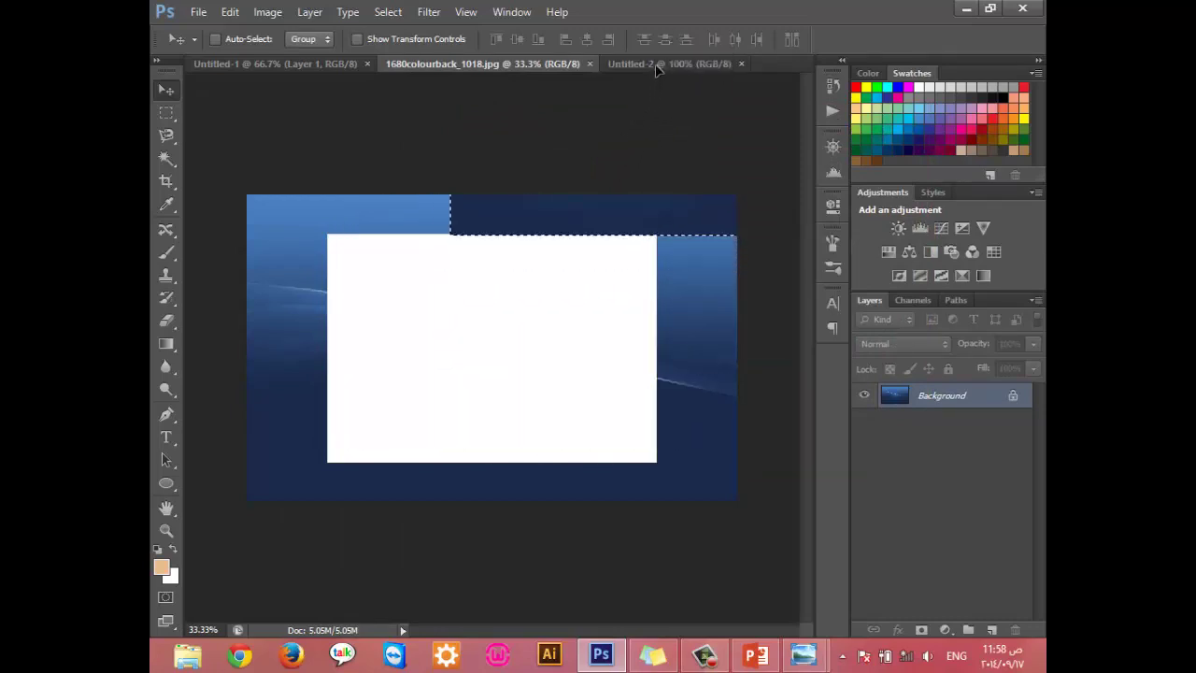
mouse_move(633, 112)
left_mouse_down()
mouse_move(561, 257)
mouse_move(574, 367)
mouse_move(555, 304)
left_mouse_up()
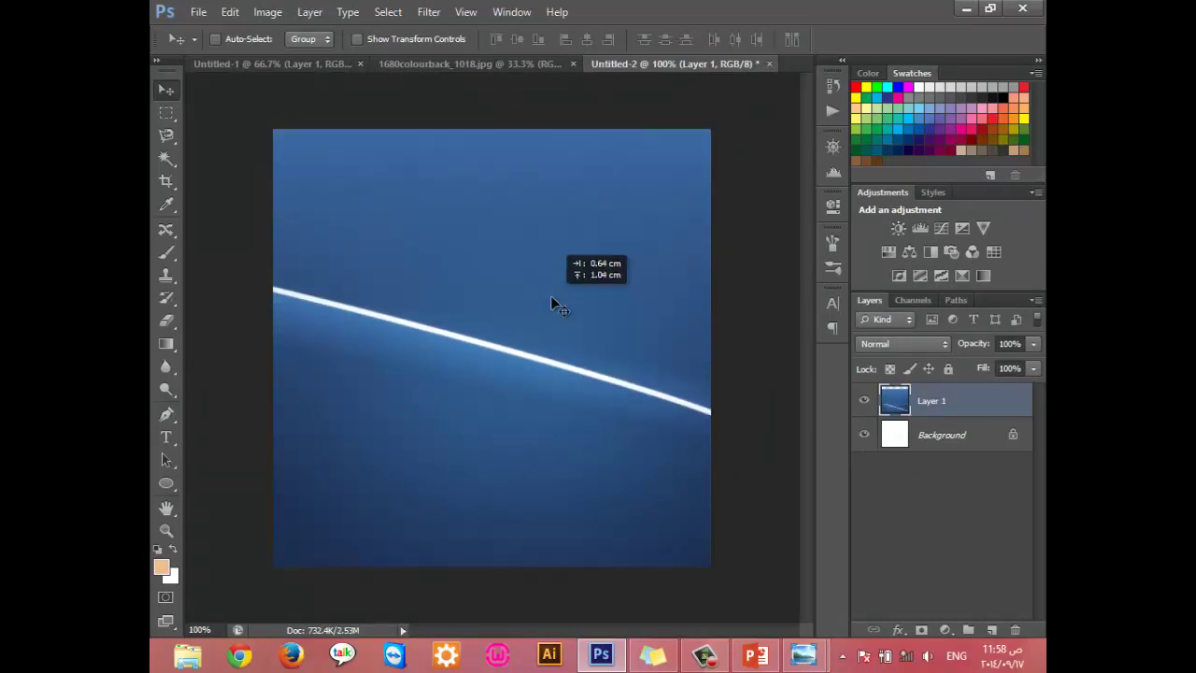
left_click(443, 68)
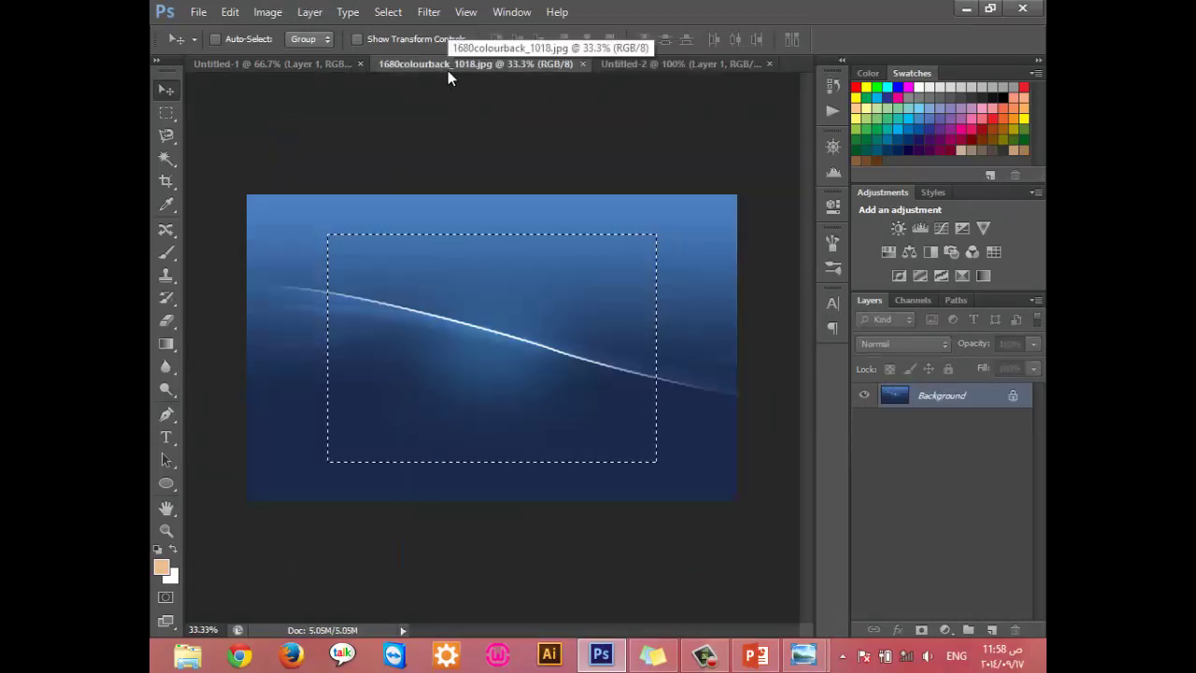
left_click(166, 113)
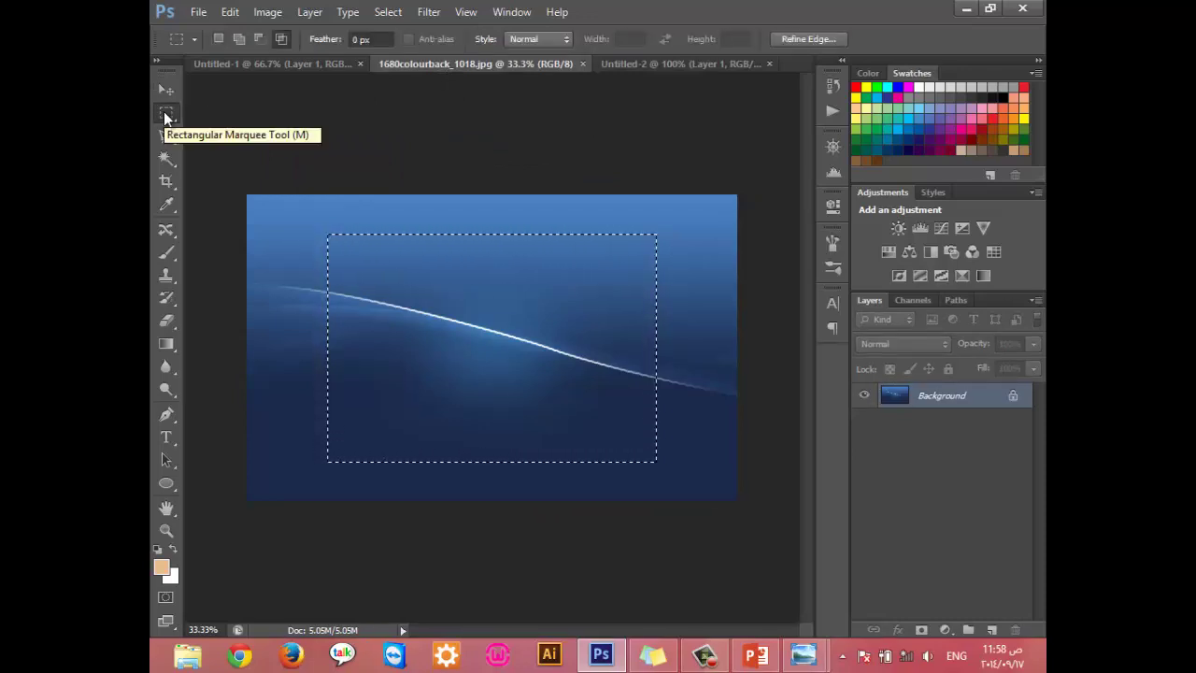
Step: Select and move a large area of the blue background, then undo the move
left_click_drag(499, 314, 601, 234)
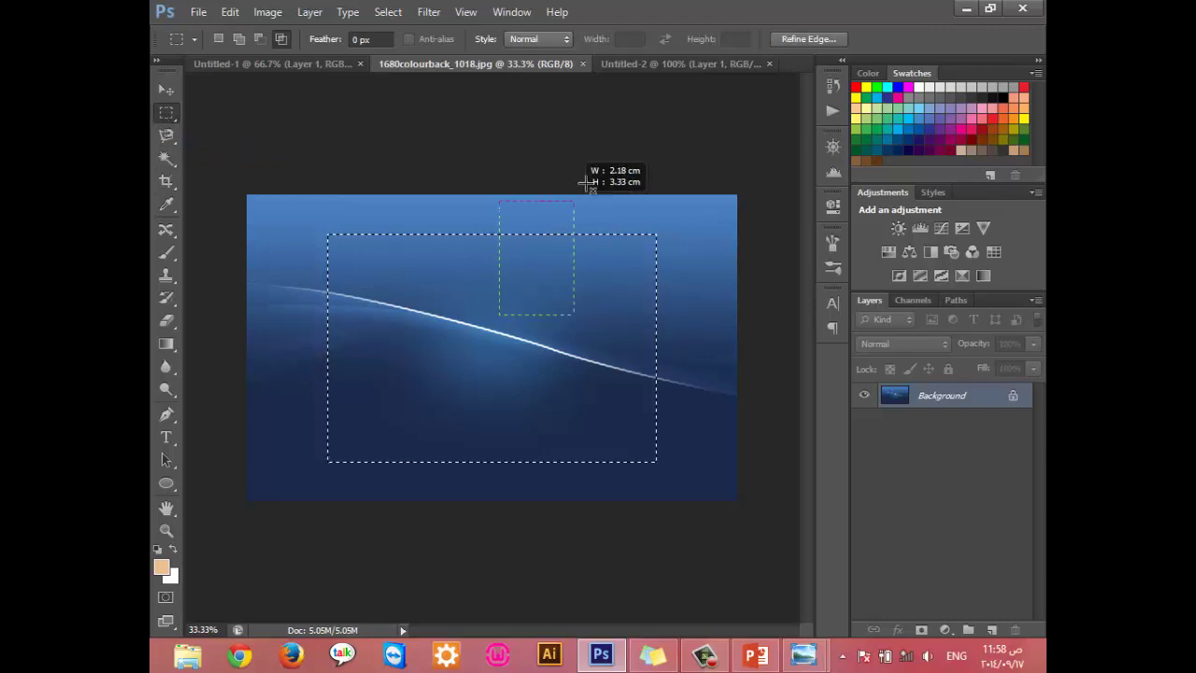
left_click(493, 278)
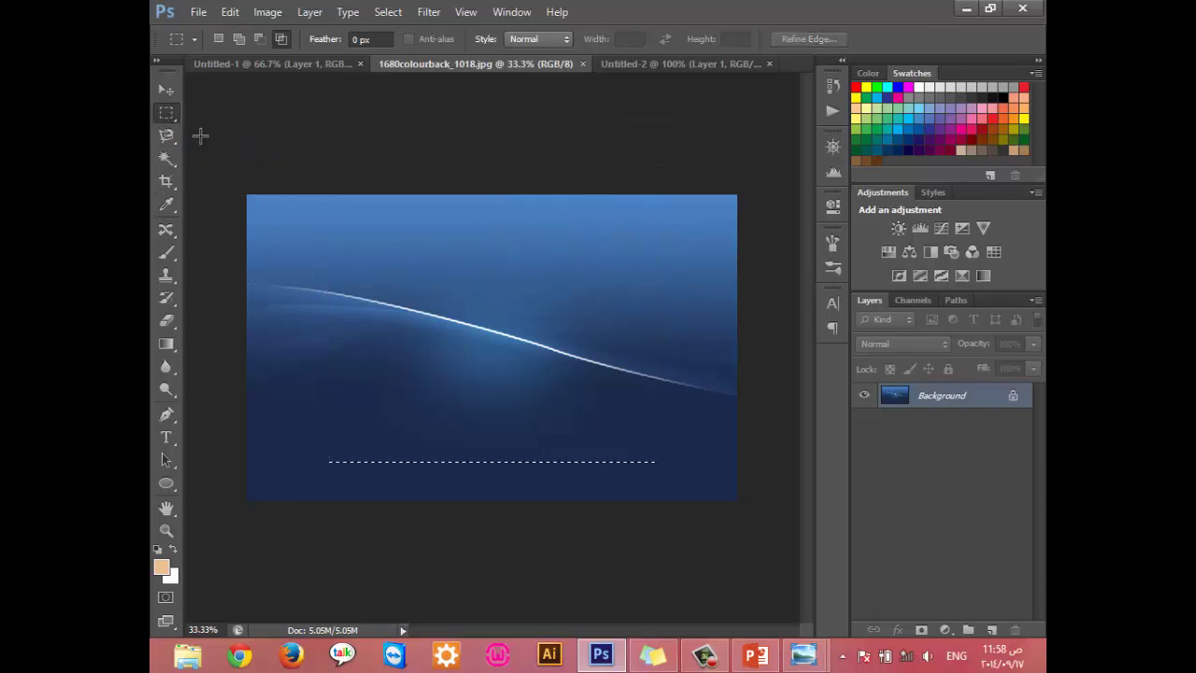
left_click_drag(277, 253, 655, 498)
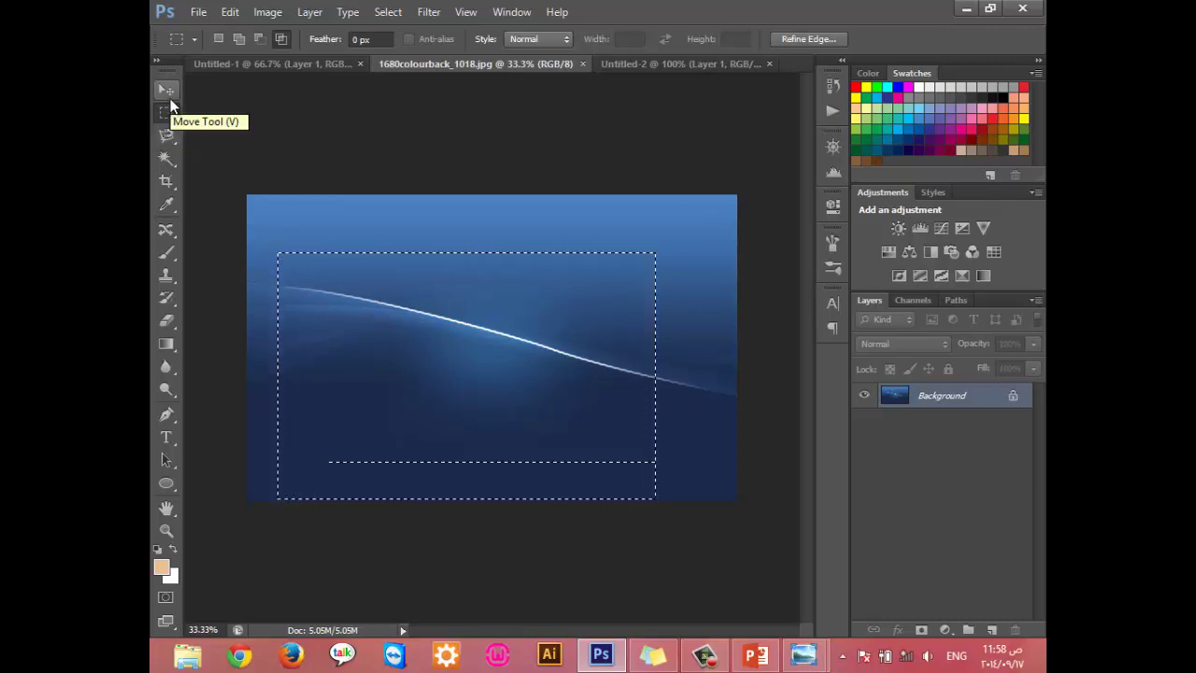
left_click(168, 90)
left_click_drag(378, 329, 458, 286)
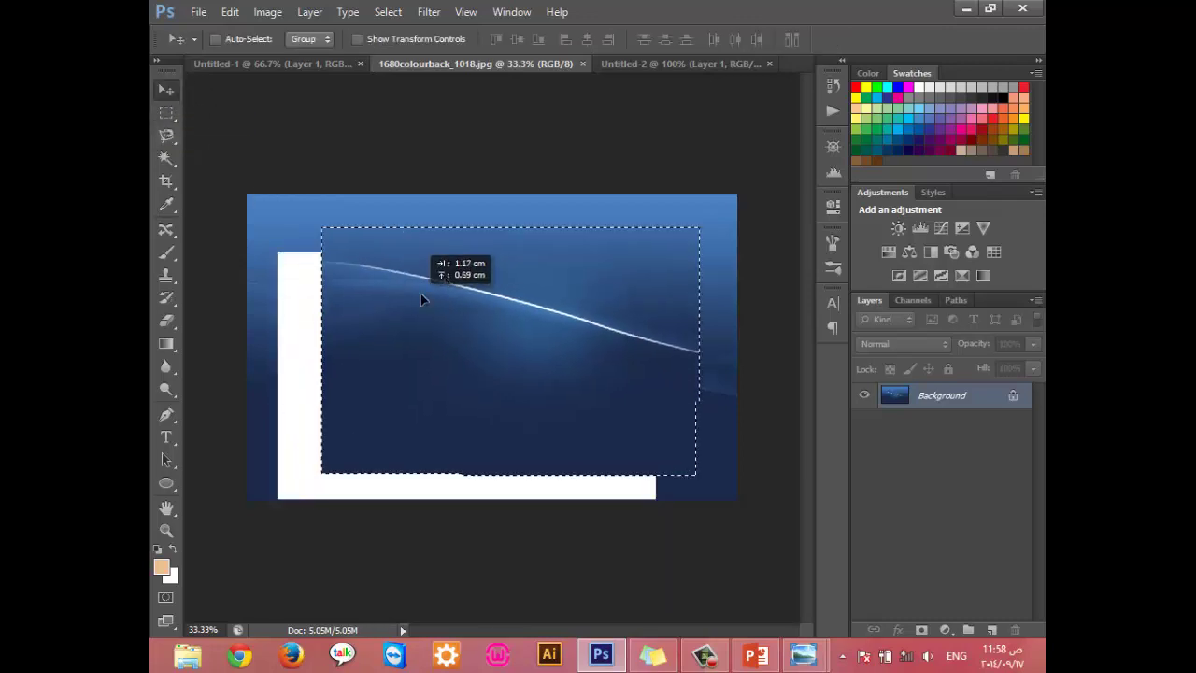
key("ctrl+z")
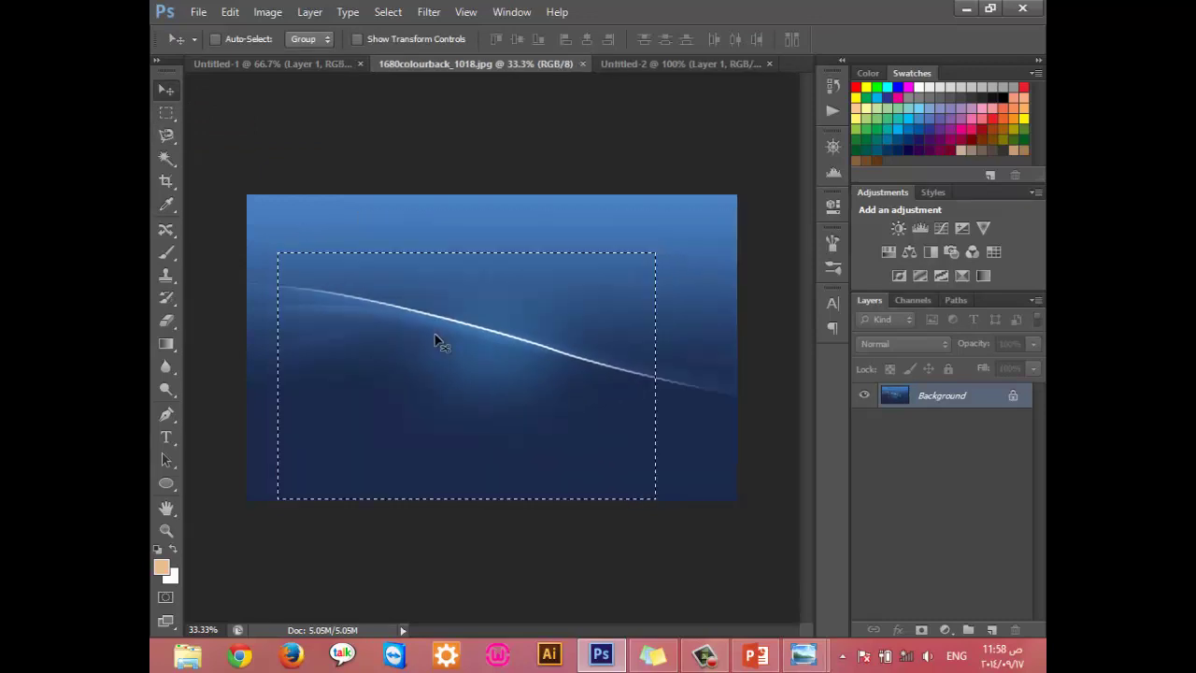
Step: Shift Untitled-2's blue Layer 1 down, leaving a thin white strip at the top
left_click(669, 63)
left_click_drag(548, 326, 517, 384)
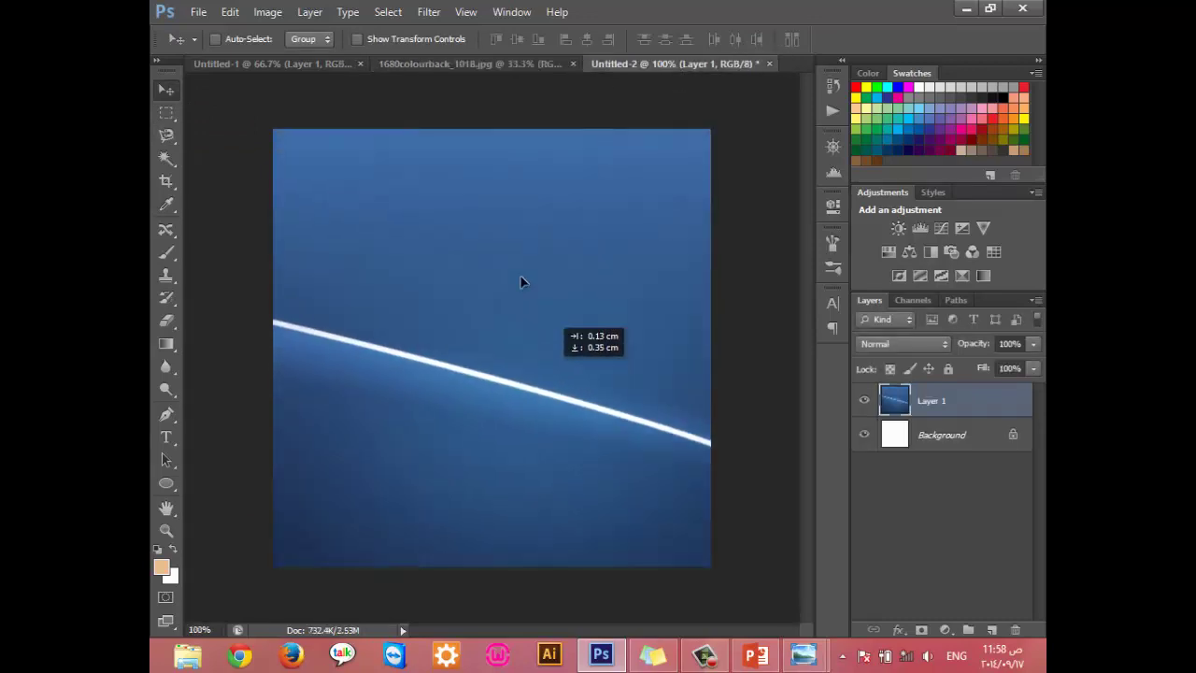
left_click_drag(472, 338, 564, 343)
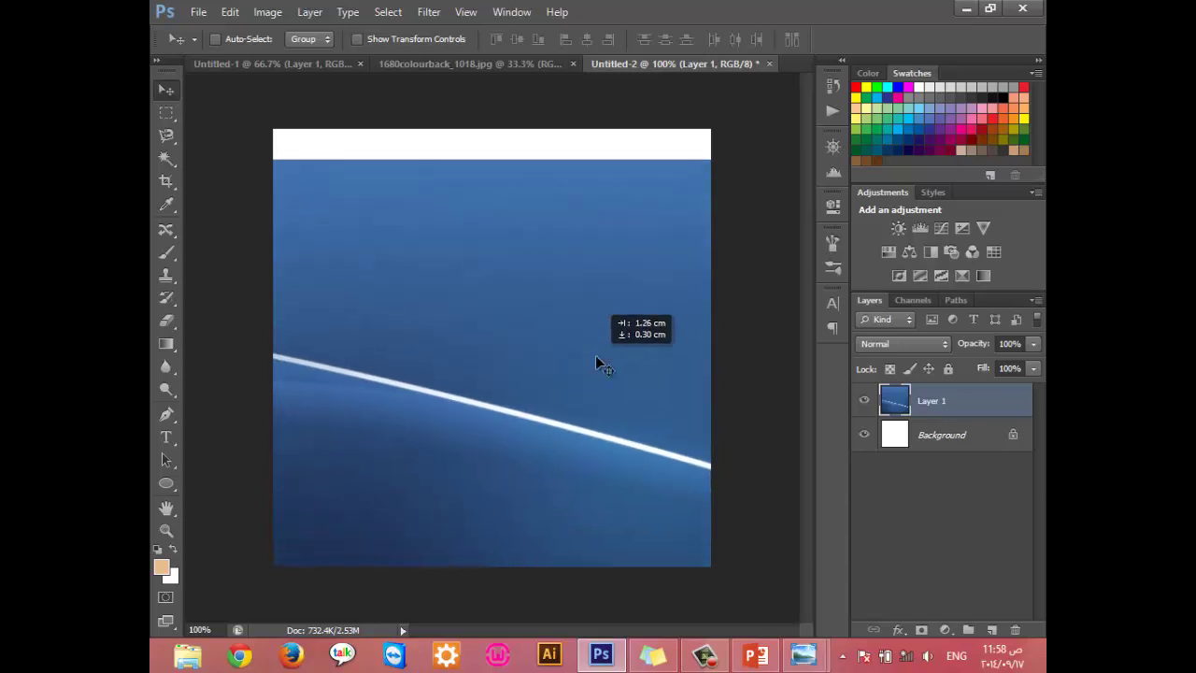
mouse_move(487, 340)
left_mouse_down()
mouse_move(509, 332)
mouse_move(481, 347)
mouse_move(489, 281)
mouse_move(455, 327)
left_mouse_up()
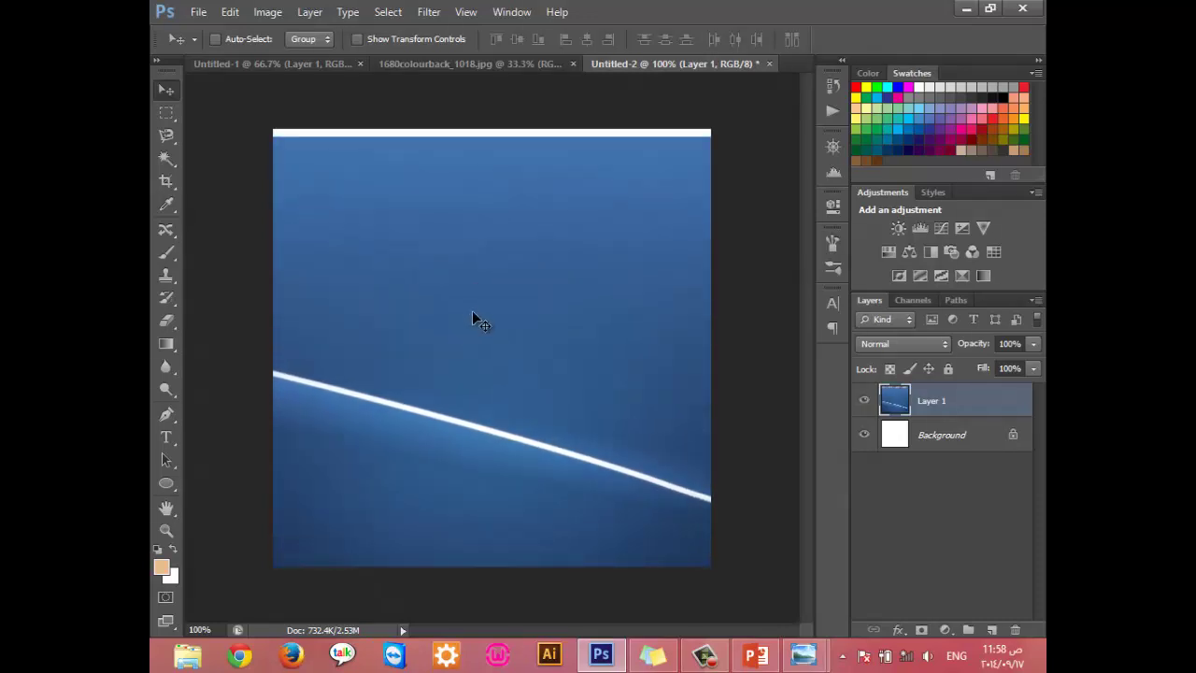
Step: Scale and reposition Layer 1 with Edit > Transform > Scale to cover the canvas
left_click(239, 13)
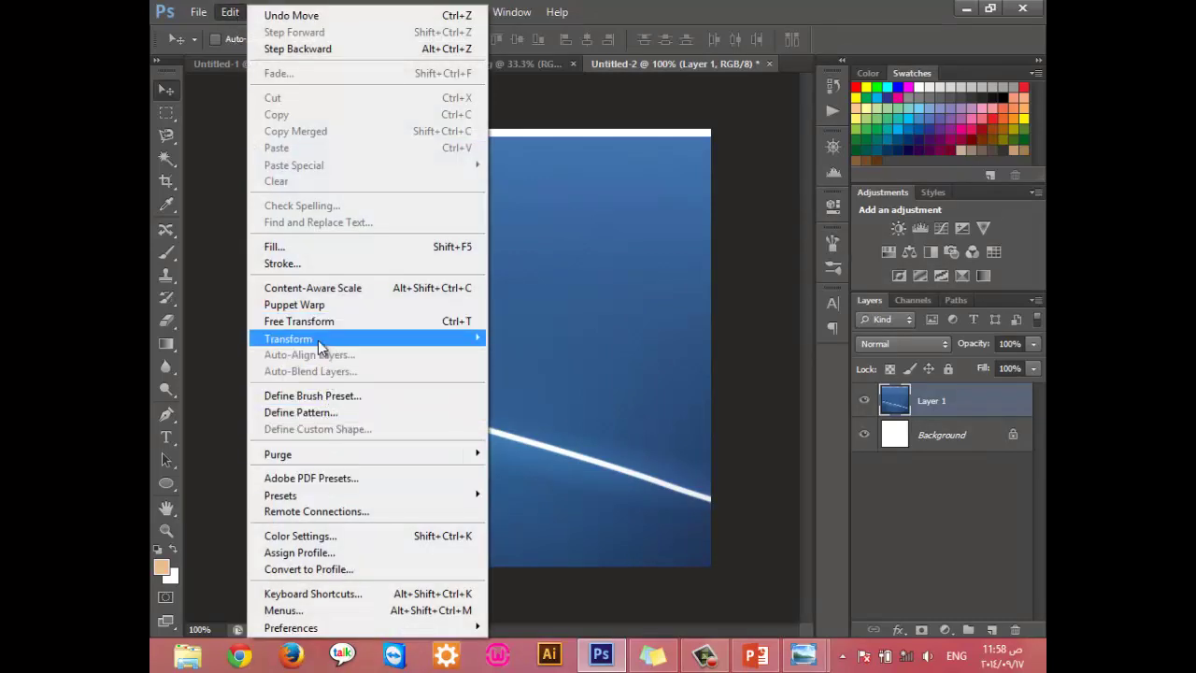
mouse_move(308, 338)
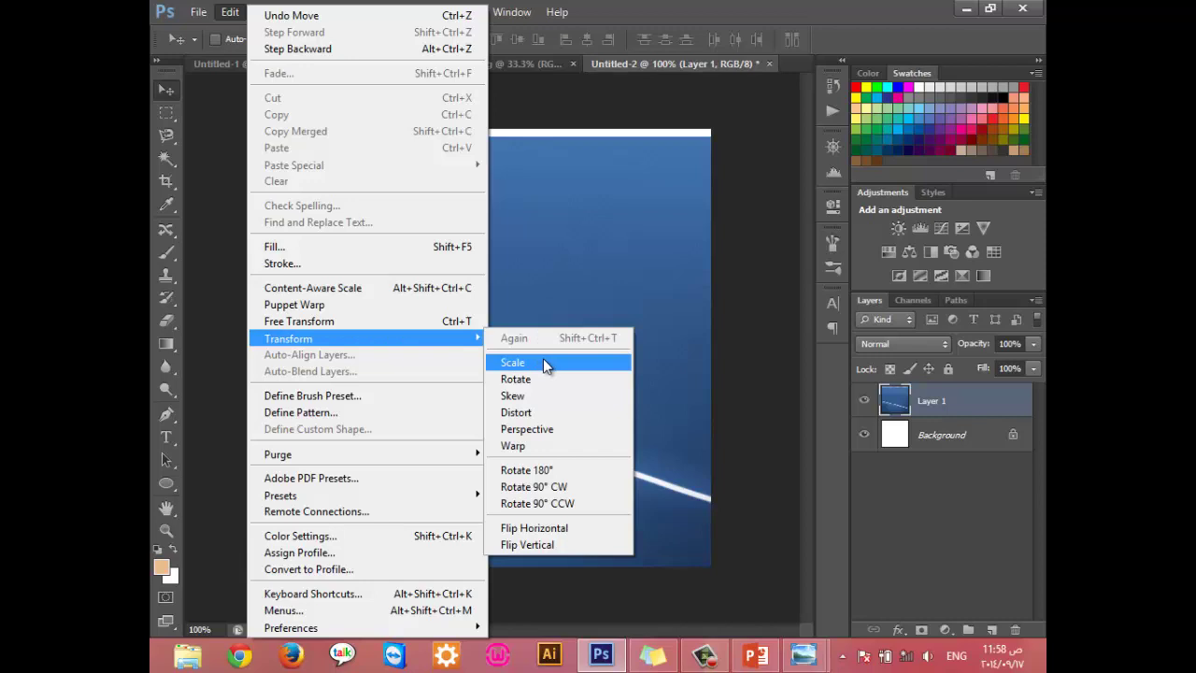
left_click(546, 365)
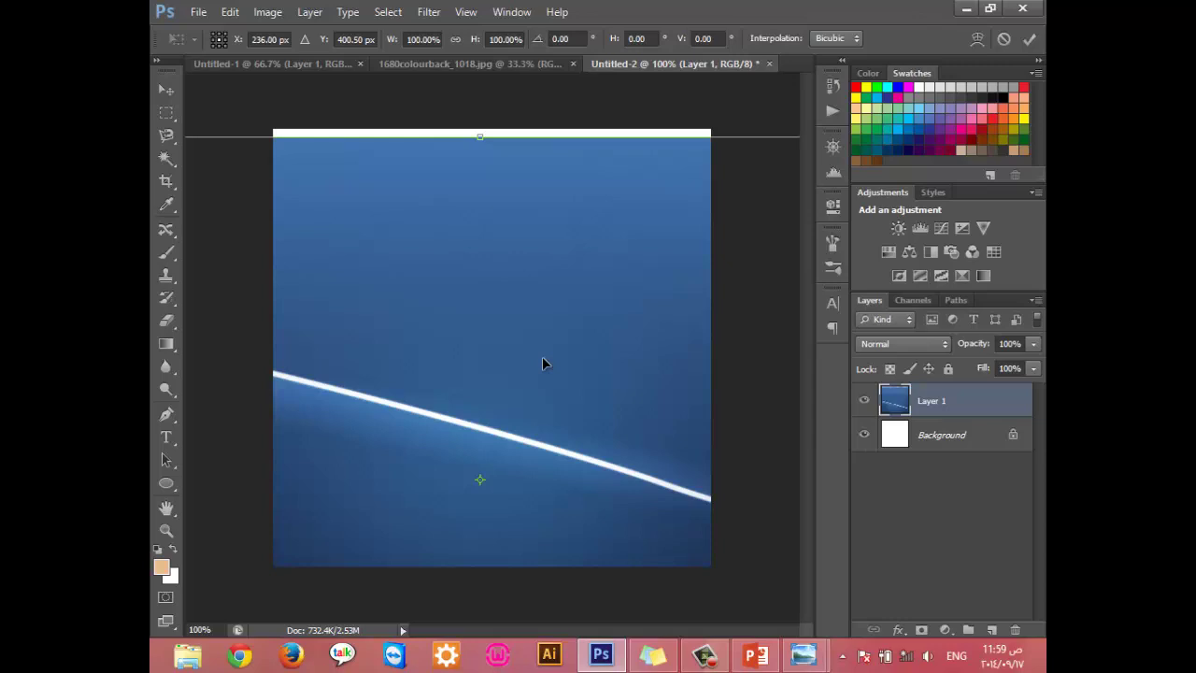
mouse_move(446, 342)
left_mouse_down()
mouse_move(526, 326)
mouse_move(486, 333)
left_mouse_up()
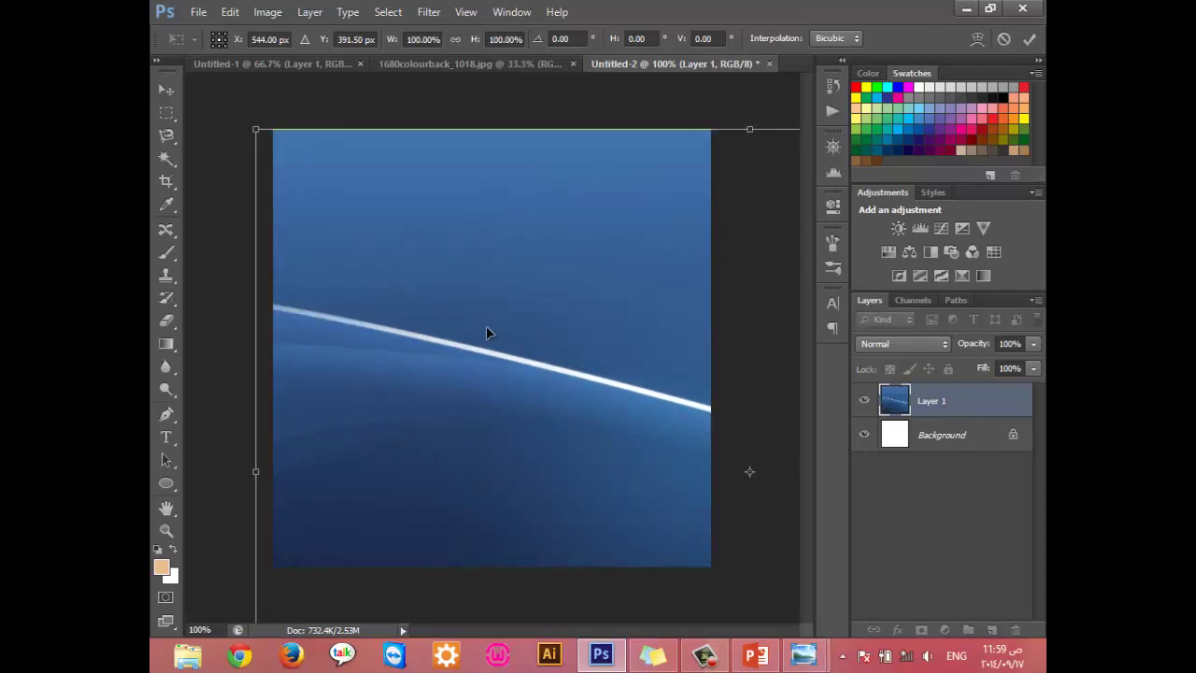
left_click(1027, 41)
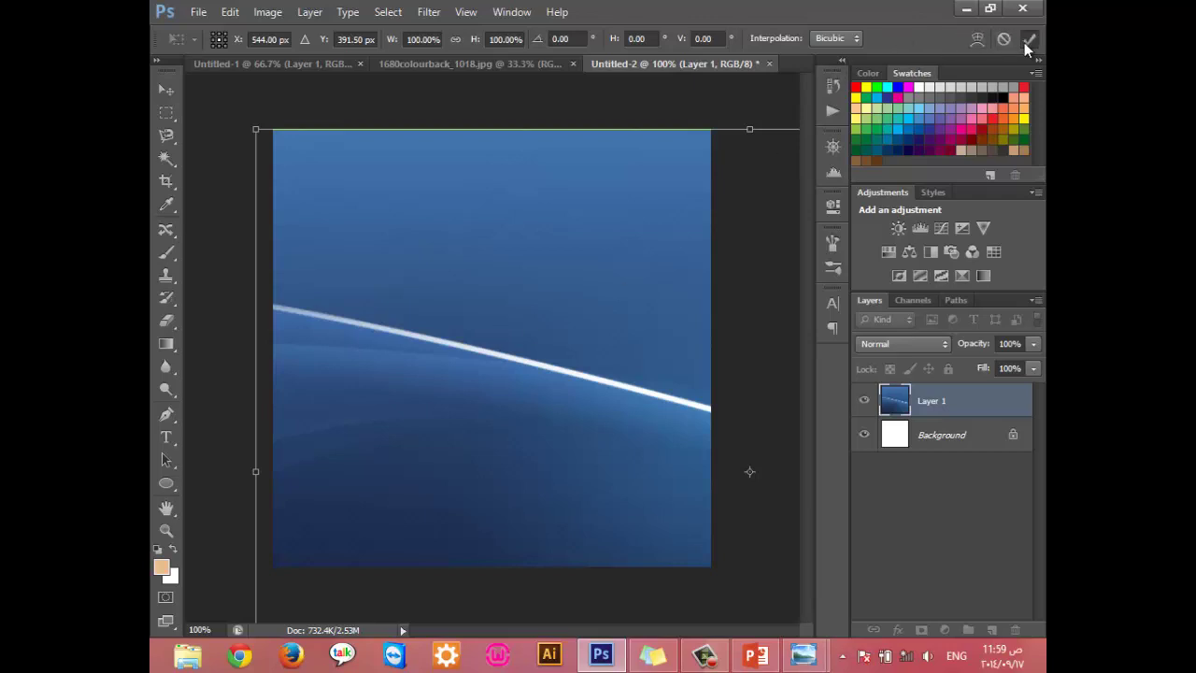
left_click(236, 11)
mouse_move(365, 338)
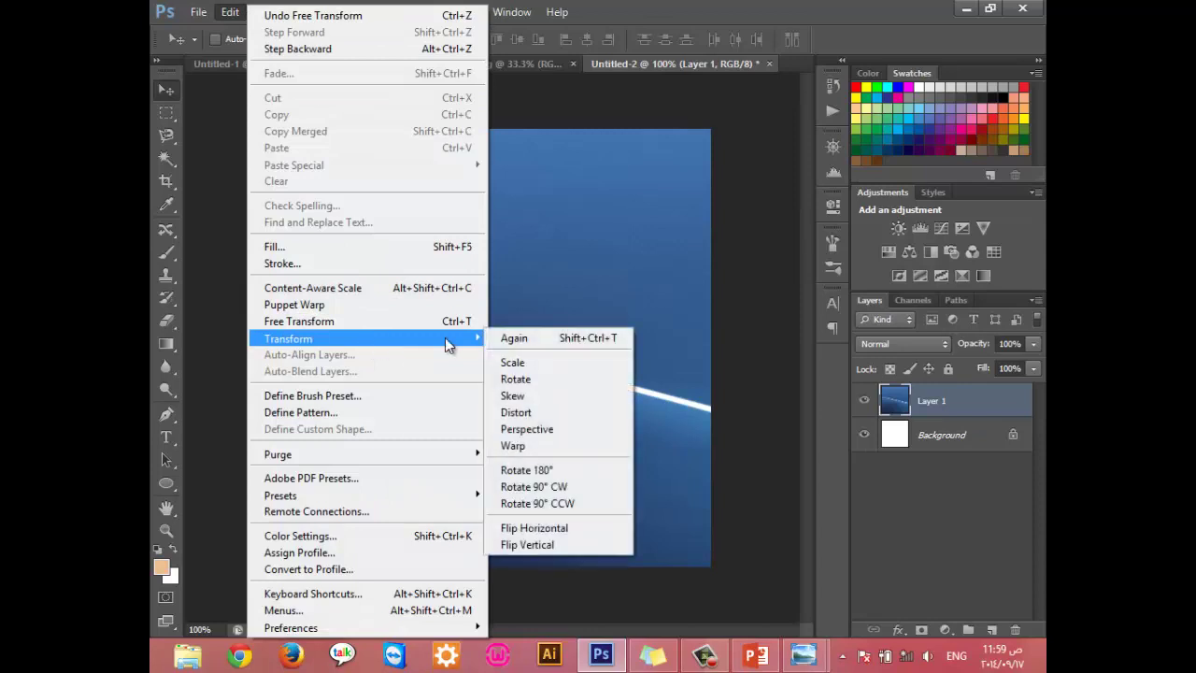
left_click(524, 363)
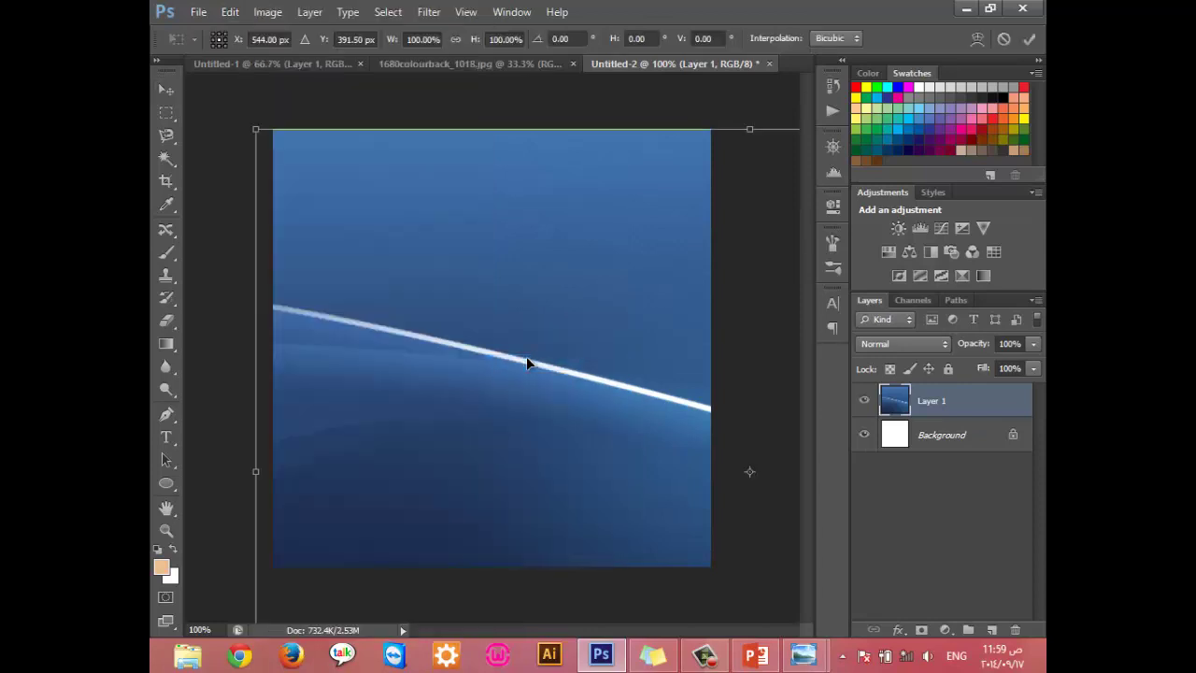
left_click(1023, 40)
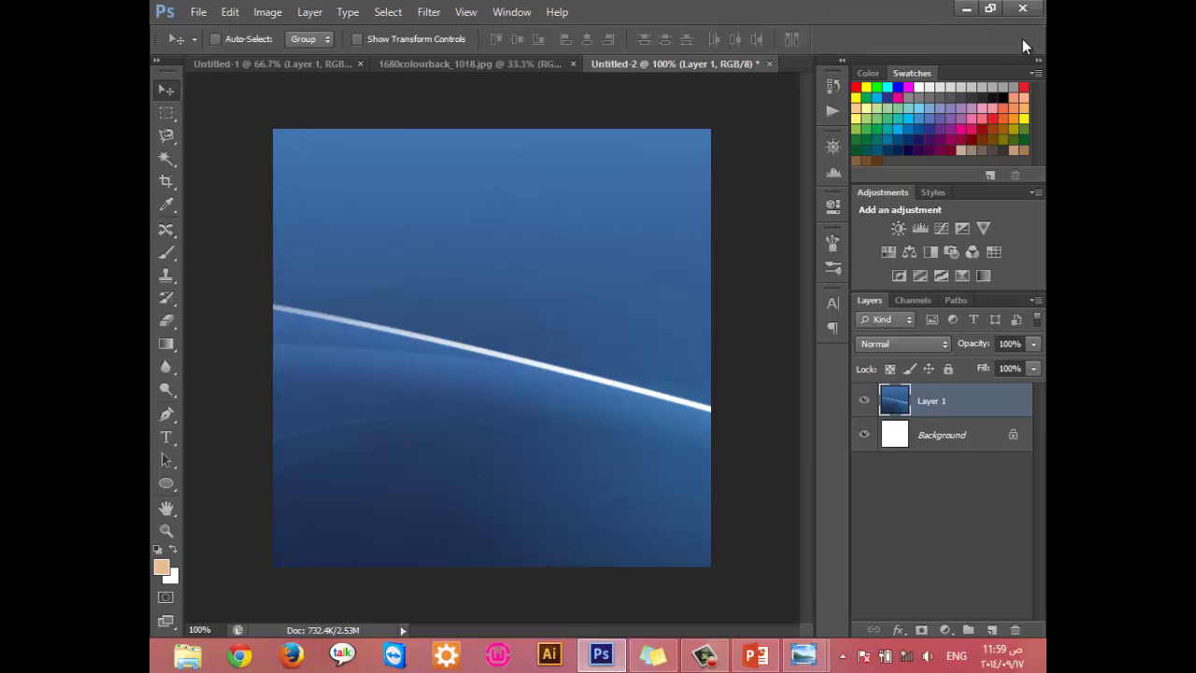
Step: Squeeze the blue layer into a narrow right-hand strip, then undo it
key("ctrl+t")
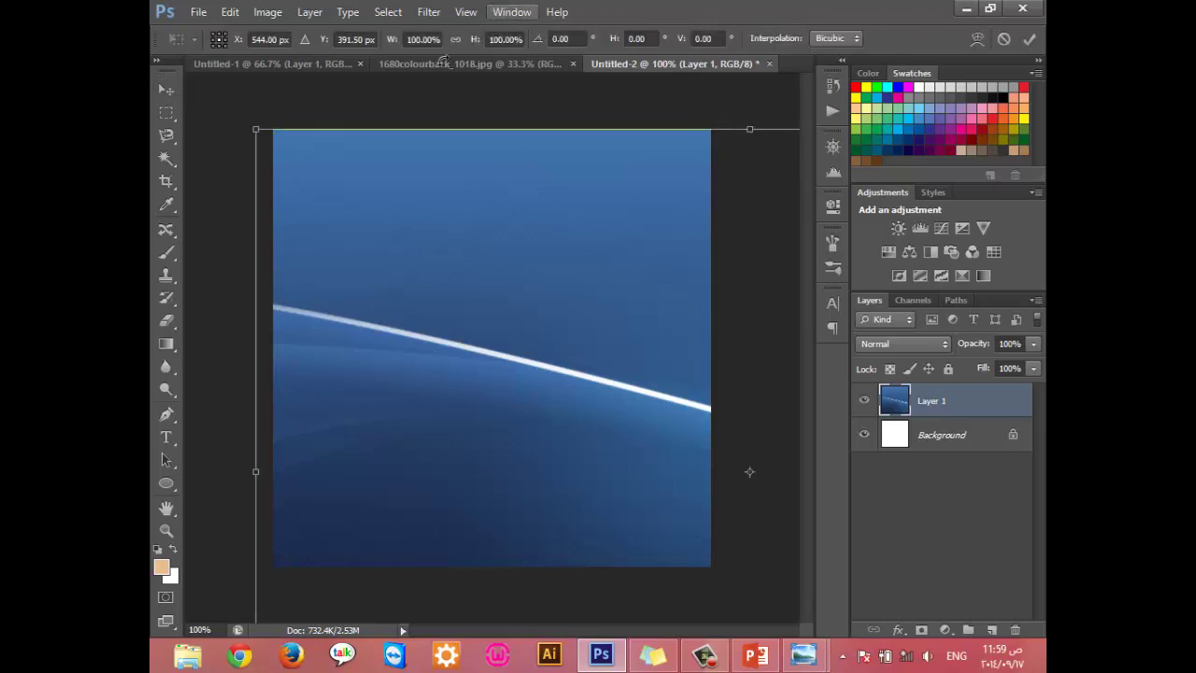
left_click_drag(276, 142, 342, 278)
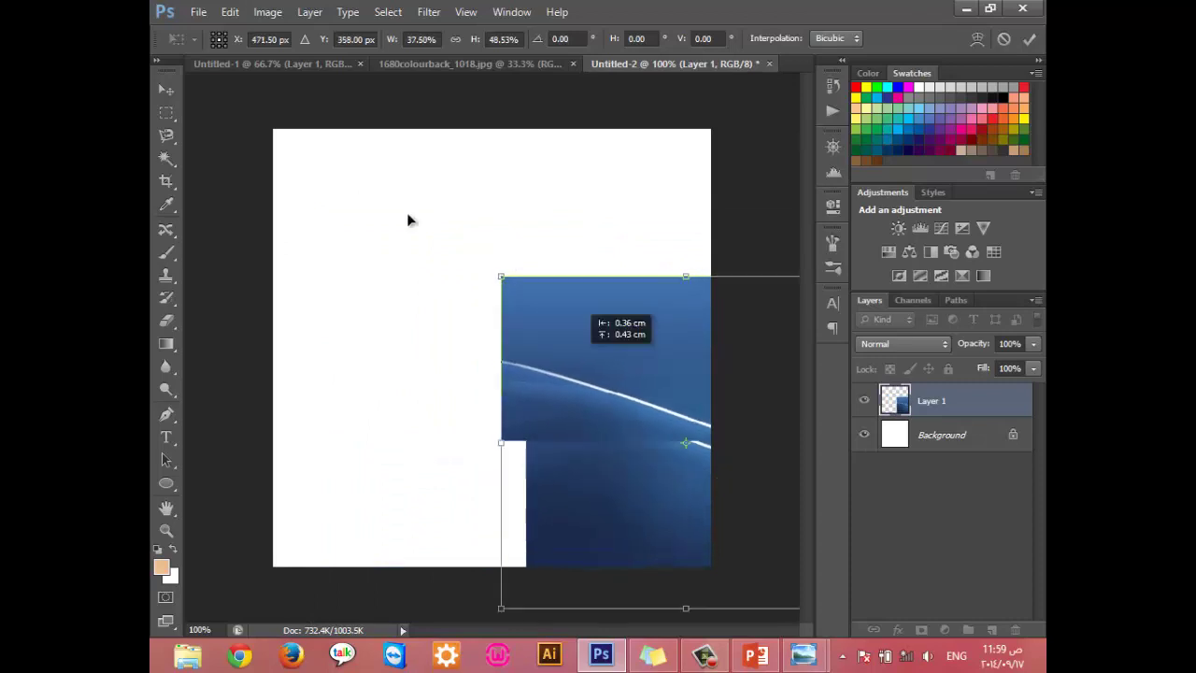
left_click_drag(305, 224, 563, 195)
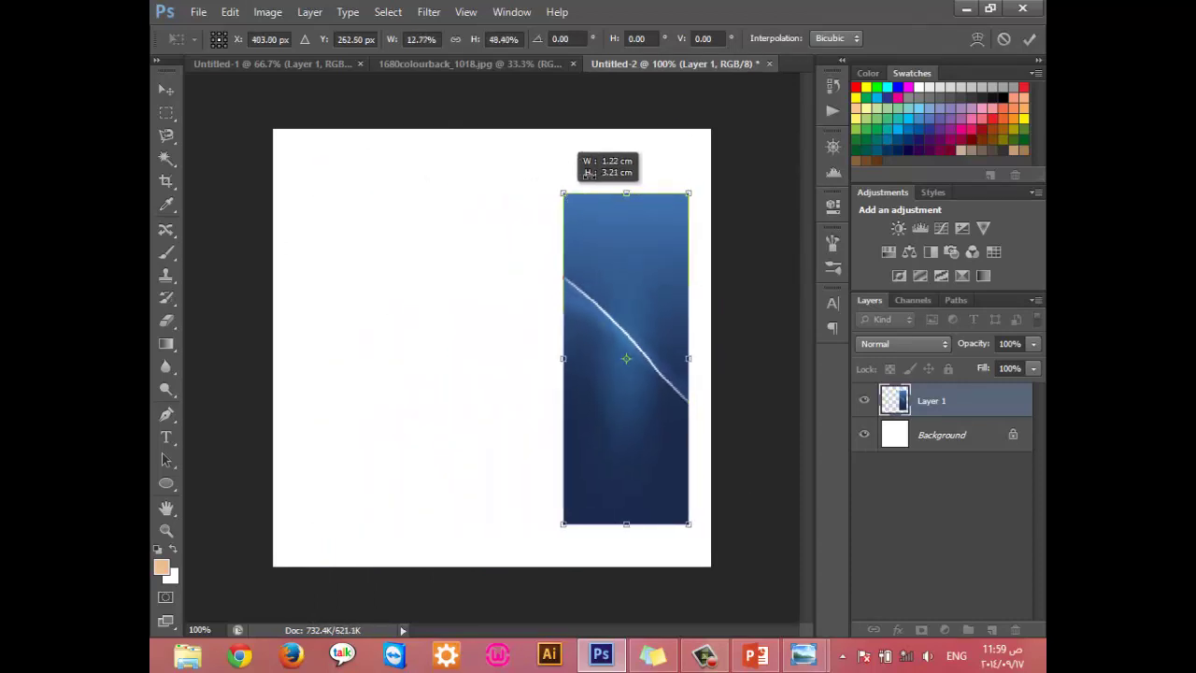
left_click(1025, 41)
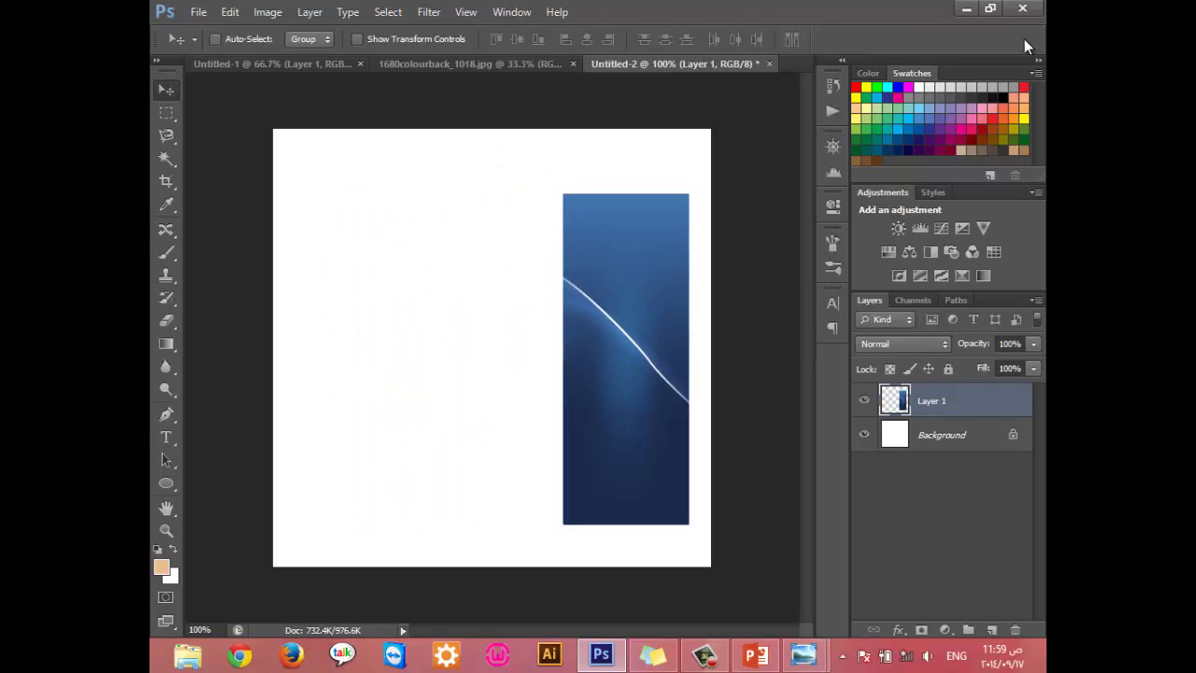
key("ctrl+z")
key("ctrl+t")
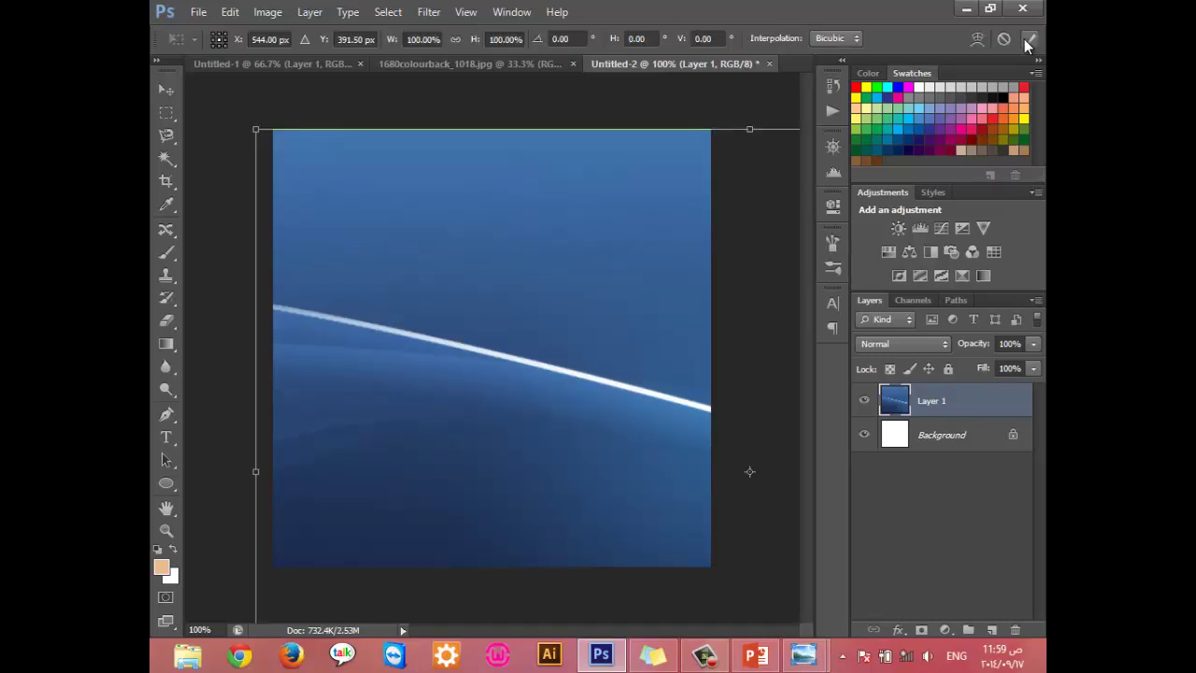
Step: Drag the blue layer around the canvas in Free Transform
left_click_drag(551, 579, 559, 255)
left_click_drag(311, 260, 376, 620)
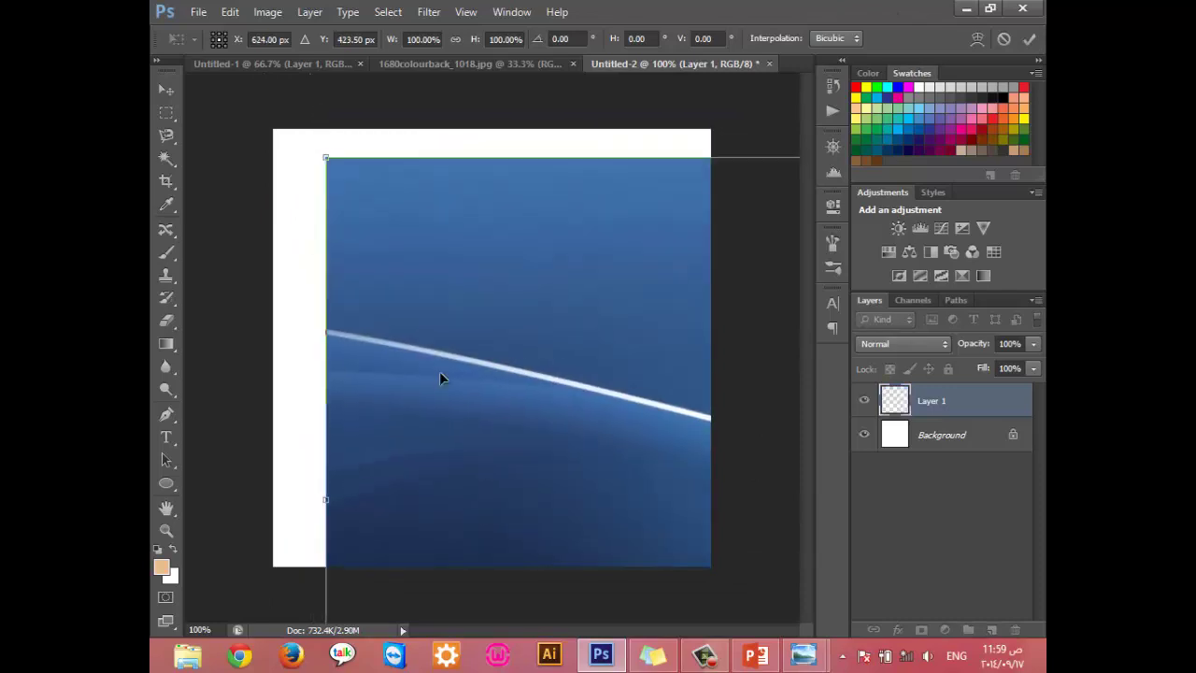
mouse_move(488, 445)
left_mouse_down()
mouse_move(419, 371)
mouse_move(328, 522)
left_mouse_up()
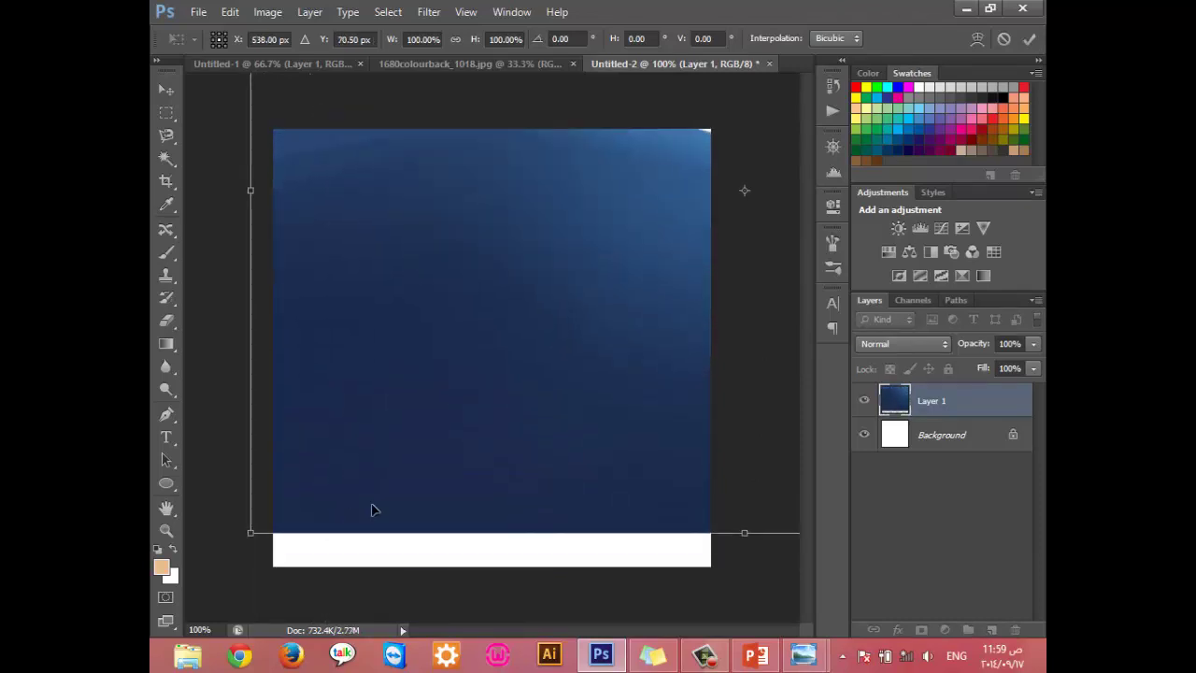
mouse_move(390, 343)
left_mouse_down()
mouse_move(435, 387)
mouse_move(492, 339)
mouse_move(505, 363)
mouse_move(382, 374)
mouse_move(478, 365)
mouse_move(472, 413)
left_mouse_up()
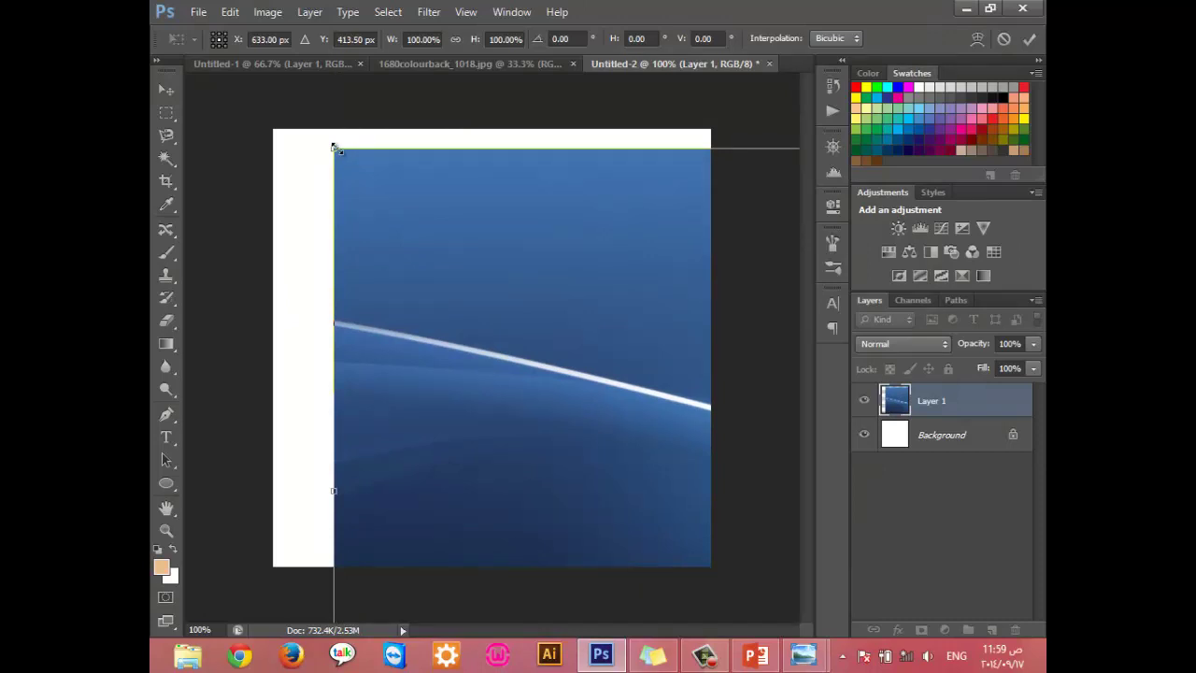
Step: Scale the blue layer to about 24%, place it left of centre and apply
mouse_move(333, 148)
left_mouse_down()
mouse_move(513, 306)
mouse_move(373, 259)
left_mouse_up()
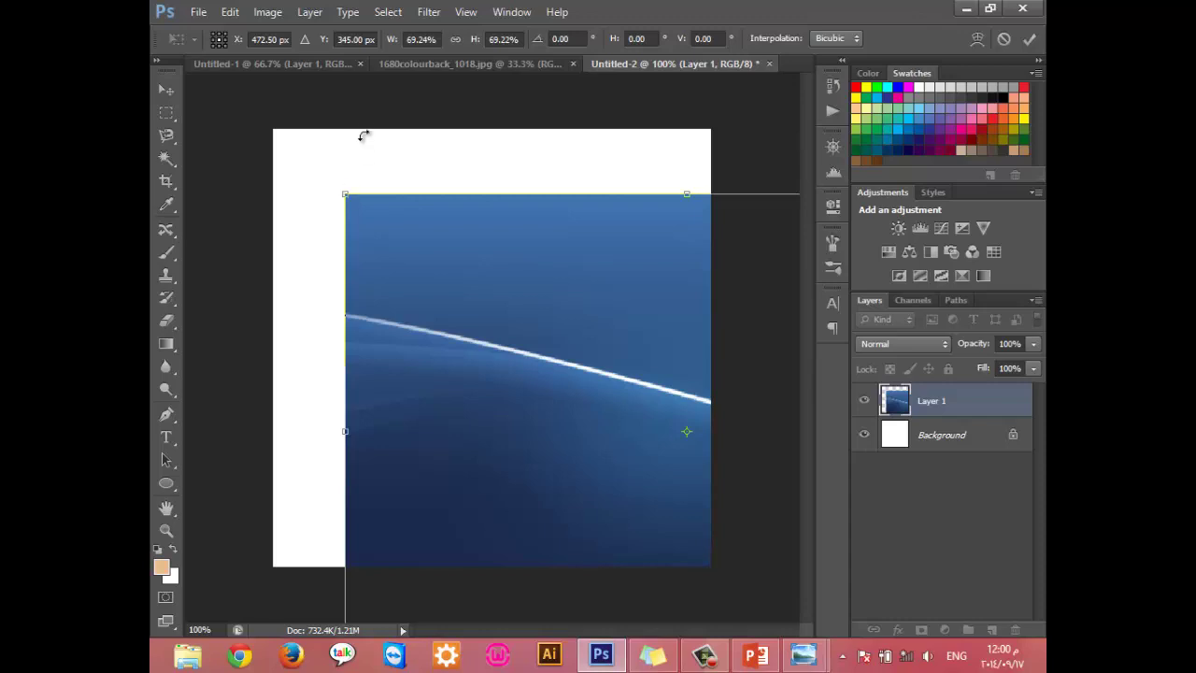
mouse_move(345, 193)
left_mouse_down()
mouse_move(632, 405)
mouse_move(352, 193)
mouse_move(612, 307)
mouse_move(641, 363)
mouse_move(483, 281)
left_mouse_up()
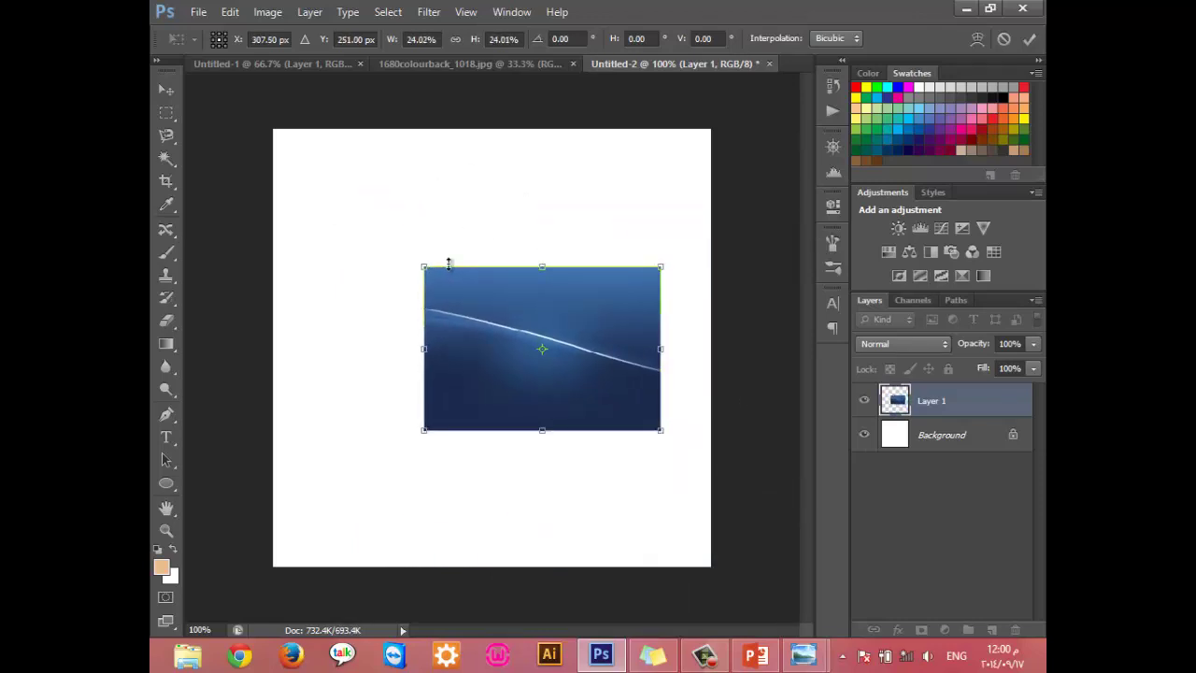
left_click_drag(509, 347, 448, 325)
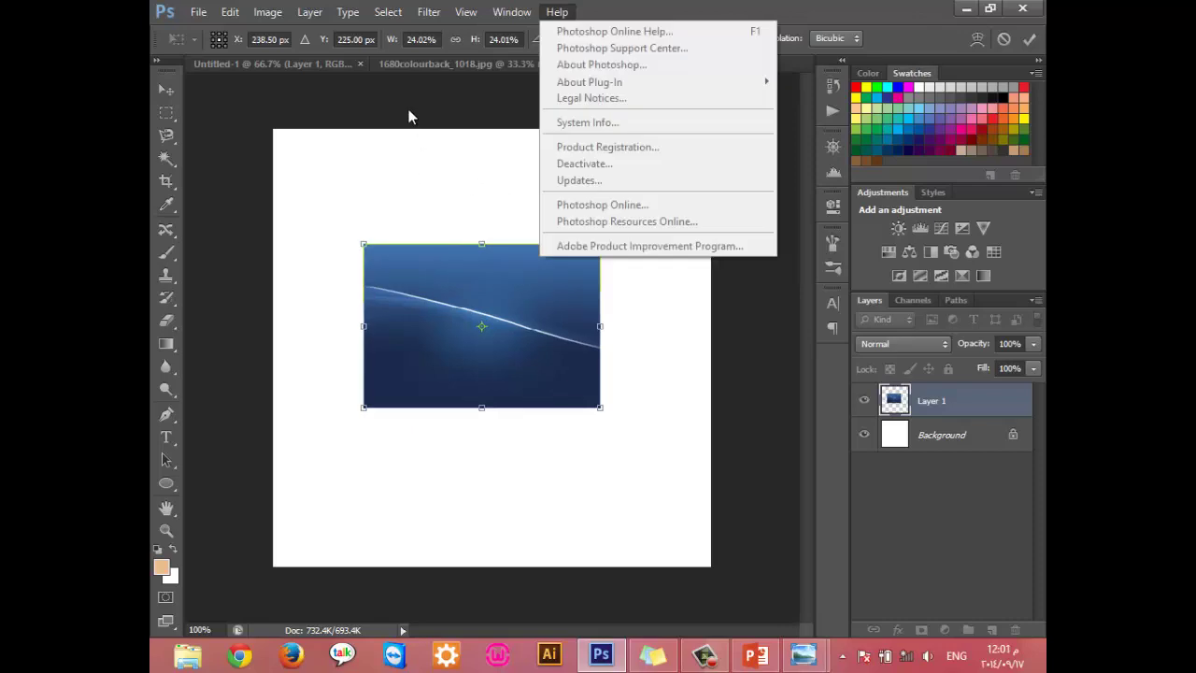
mouse_move(519, 316)
left_mouse_down()
mouse_move(544, 269)
mouse_move(495, 302)
left_mouse_up()
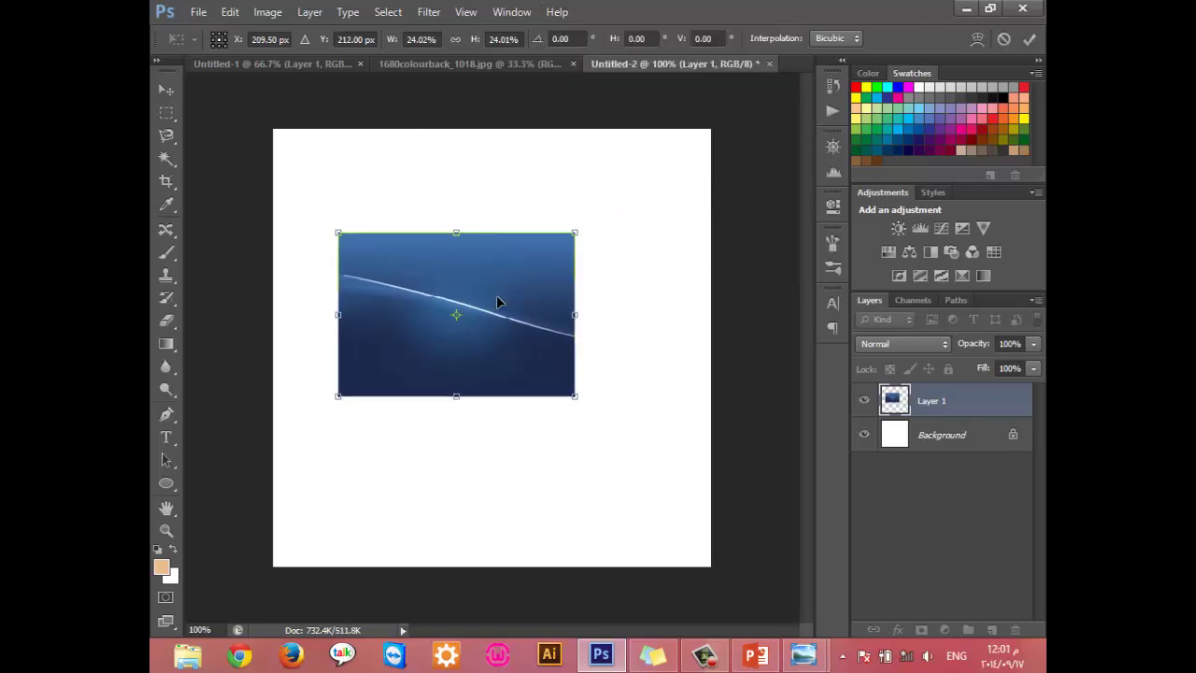
left_click(161, 211)
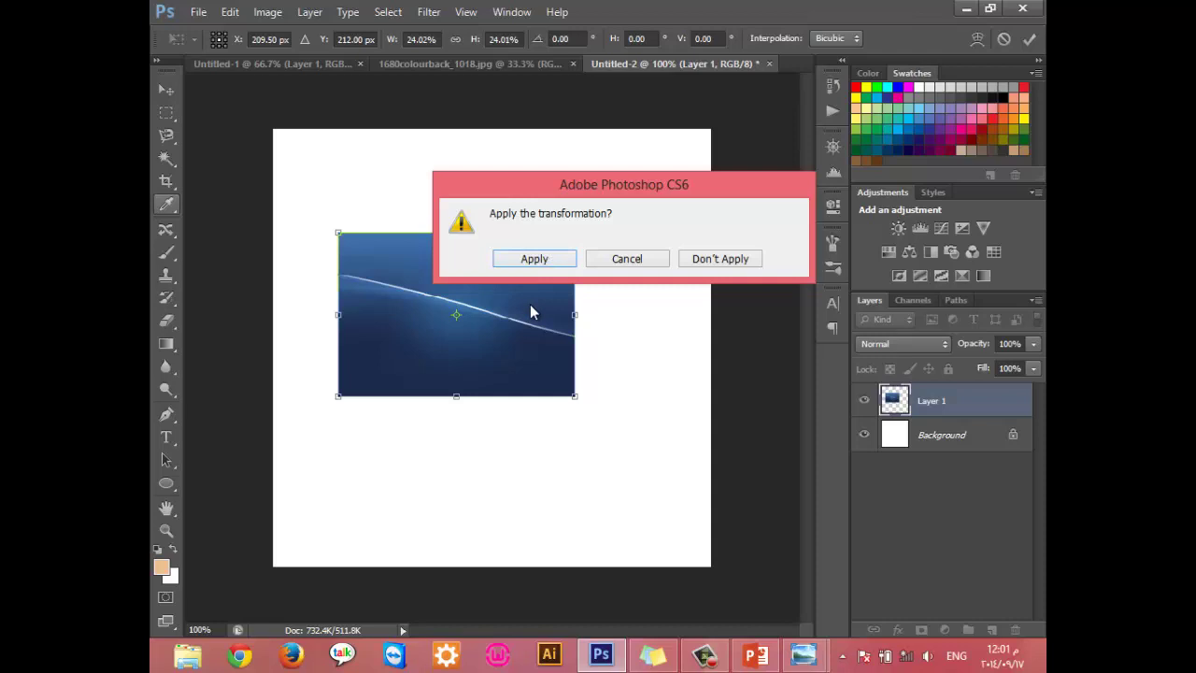
left_click(552, 261)
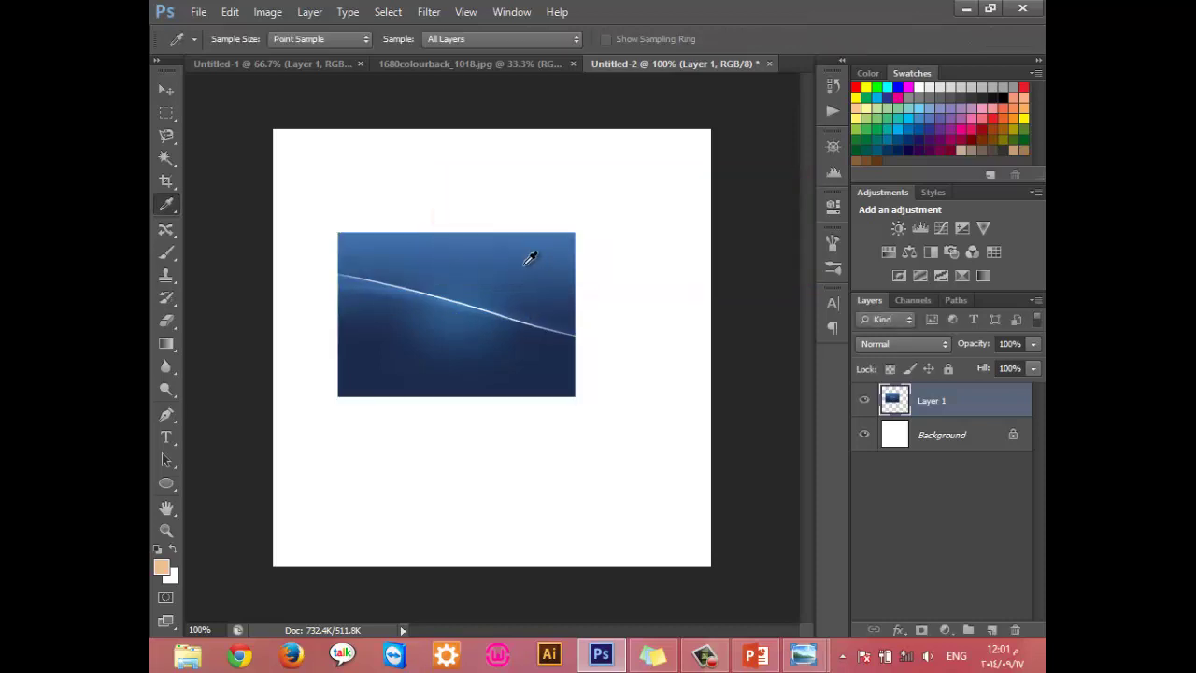
Step: Rescale the full-size blue layer to about 60% and sample its blue as foreground colour
key("ctrl+z")
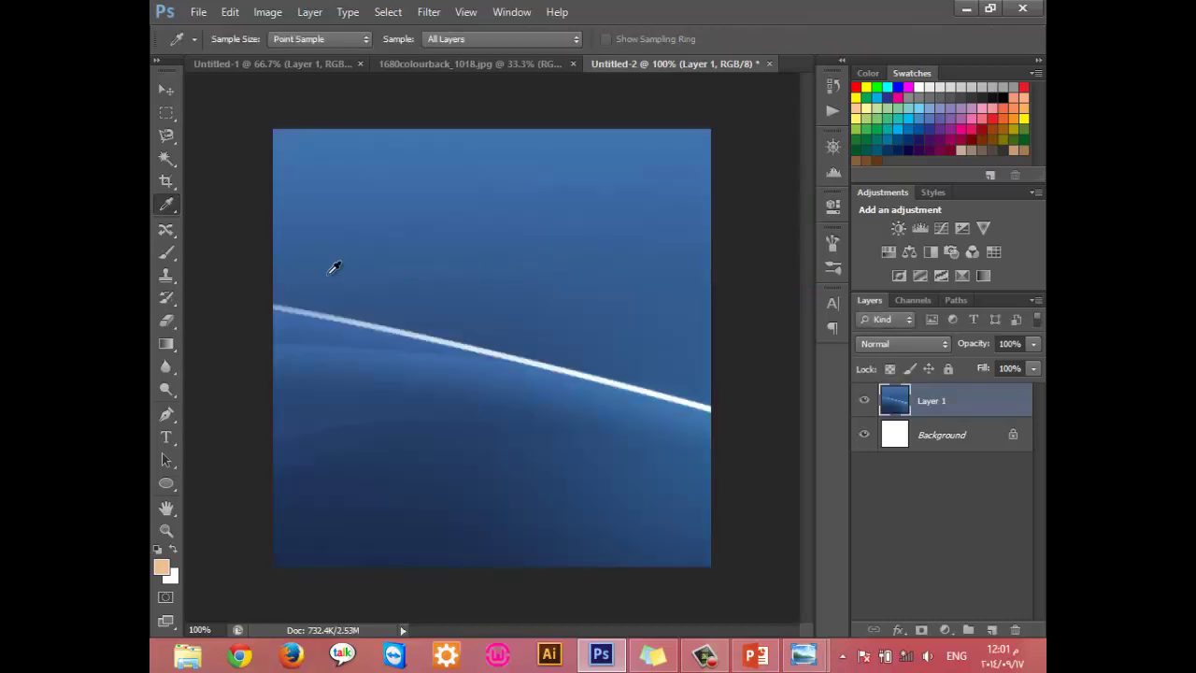
key("ctrl+t")
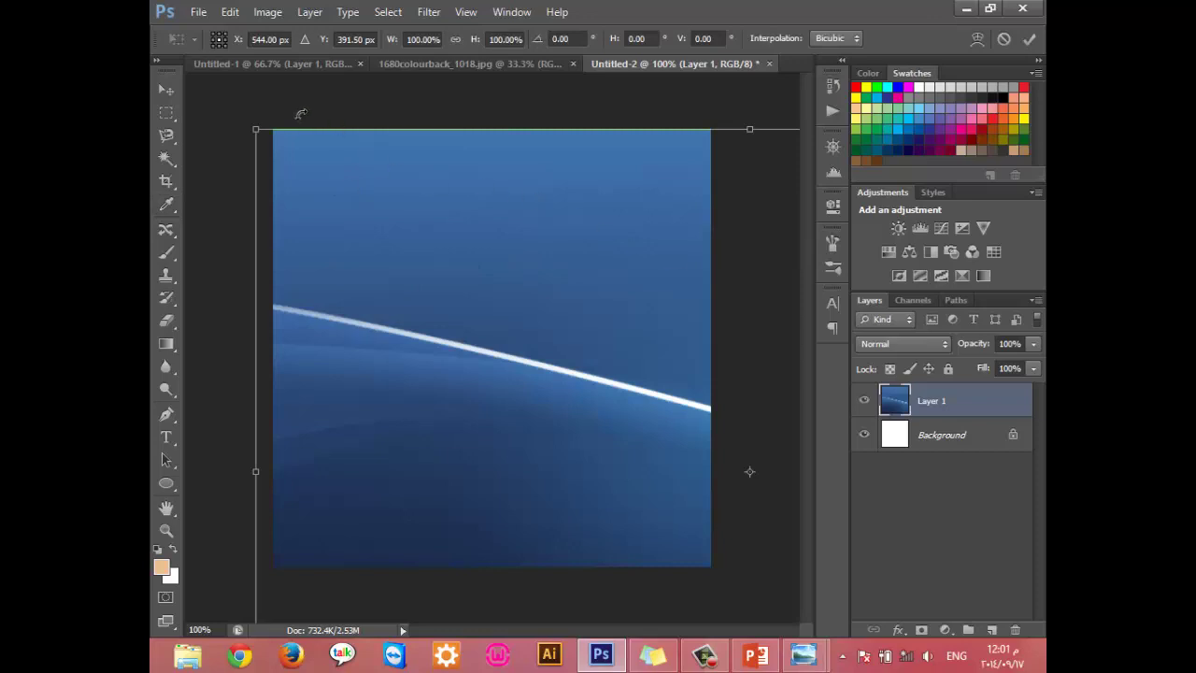
left_click_drag(255, 128, 649, 406)
left_click_drag(441, 277, 408, 258)
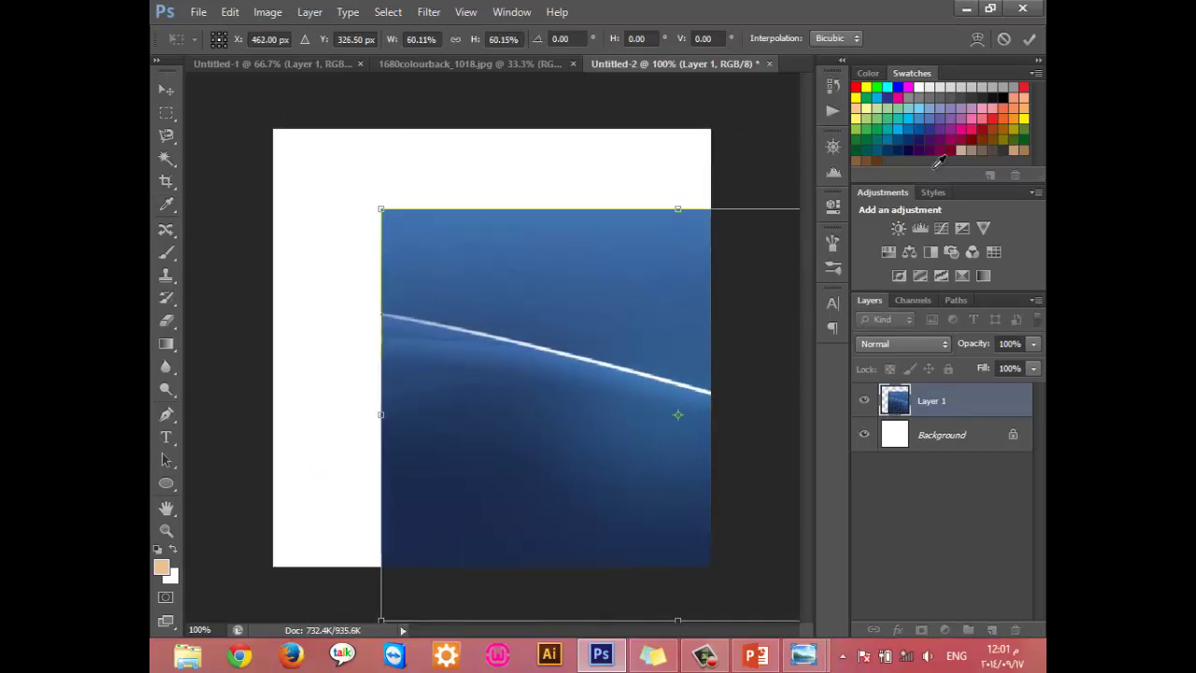
left_click(1029, 41)
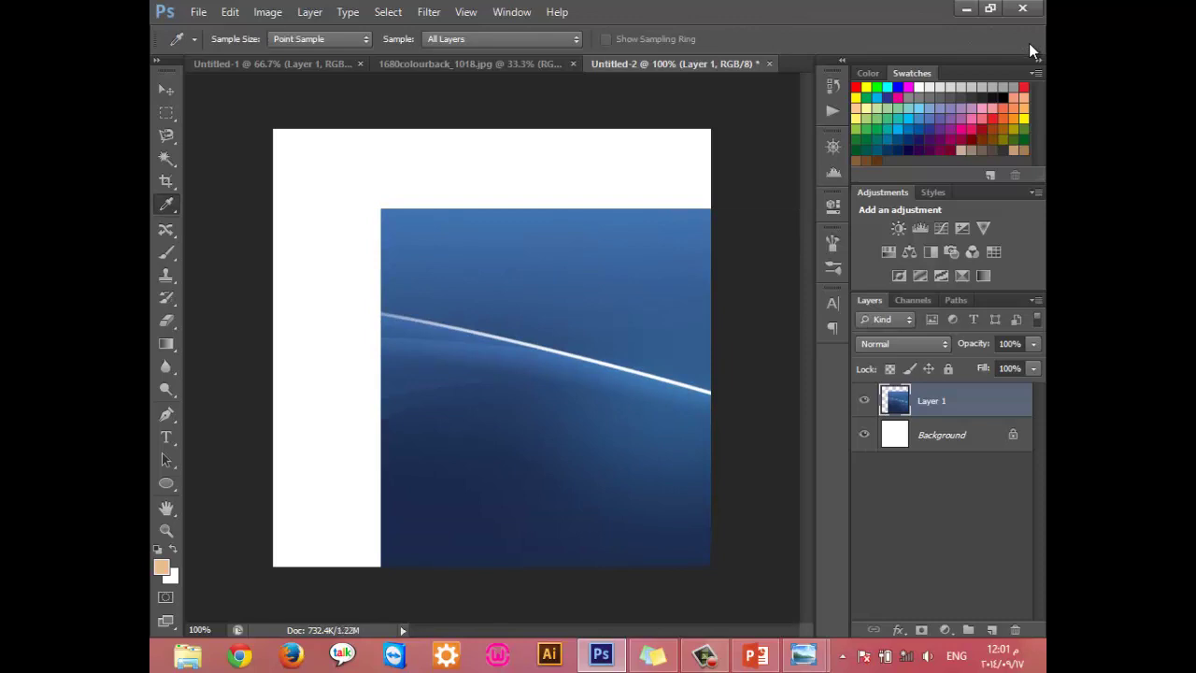
left_click(619, 363)
Step: Move the blue layer up and scale it to about 55%, centred and framed by white
left_click(165, 90)
left_click_drag(604, 442, 495, 371)
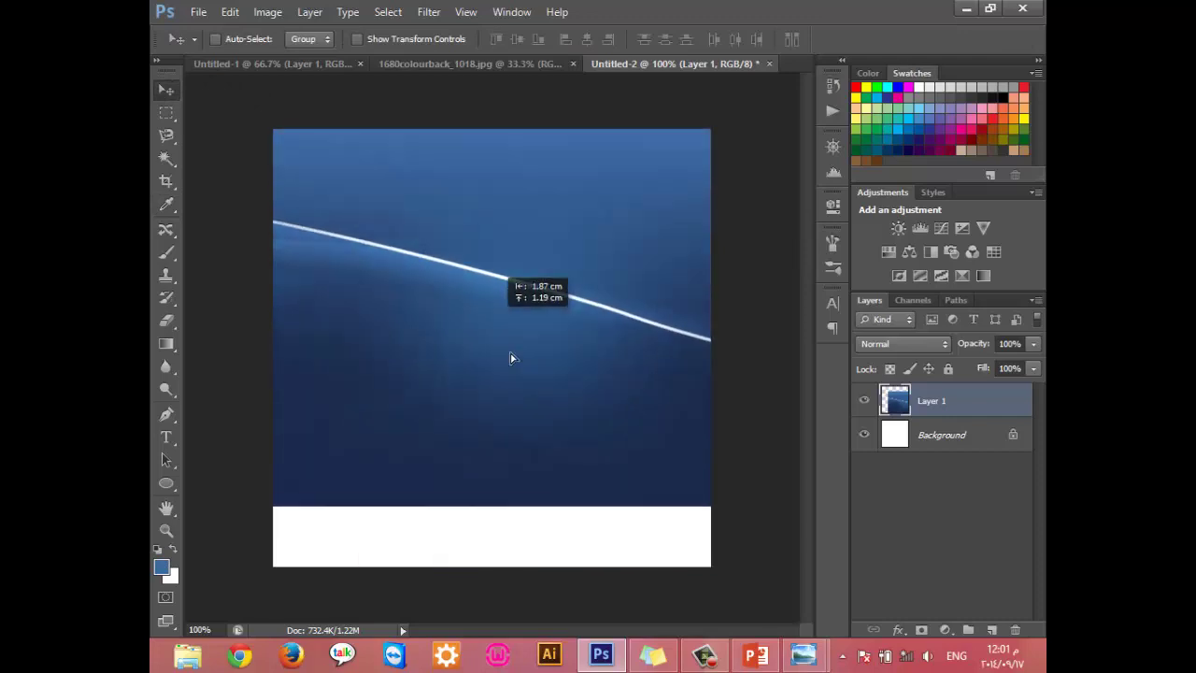
key("ctrl+t")
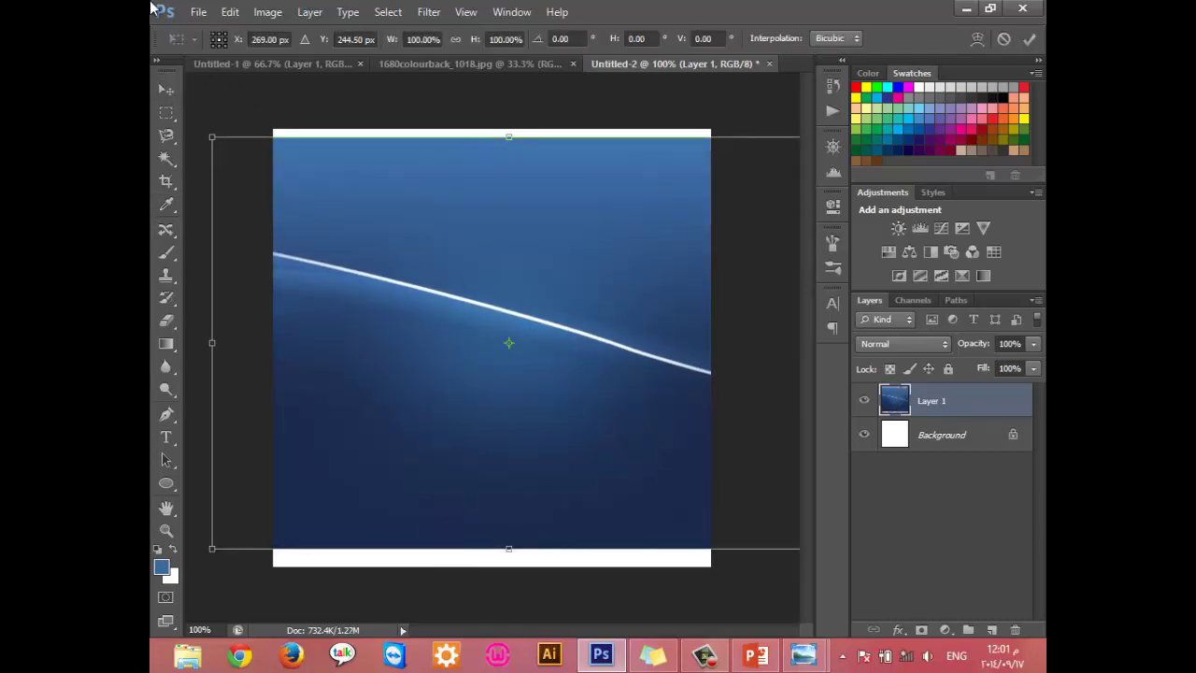
mouse_move(212, 136)
left_mouse_down()
mouse_move(501, 340)
mouse_move(374, 267)
left_mouse_up()
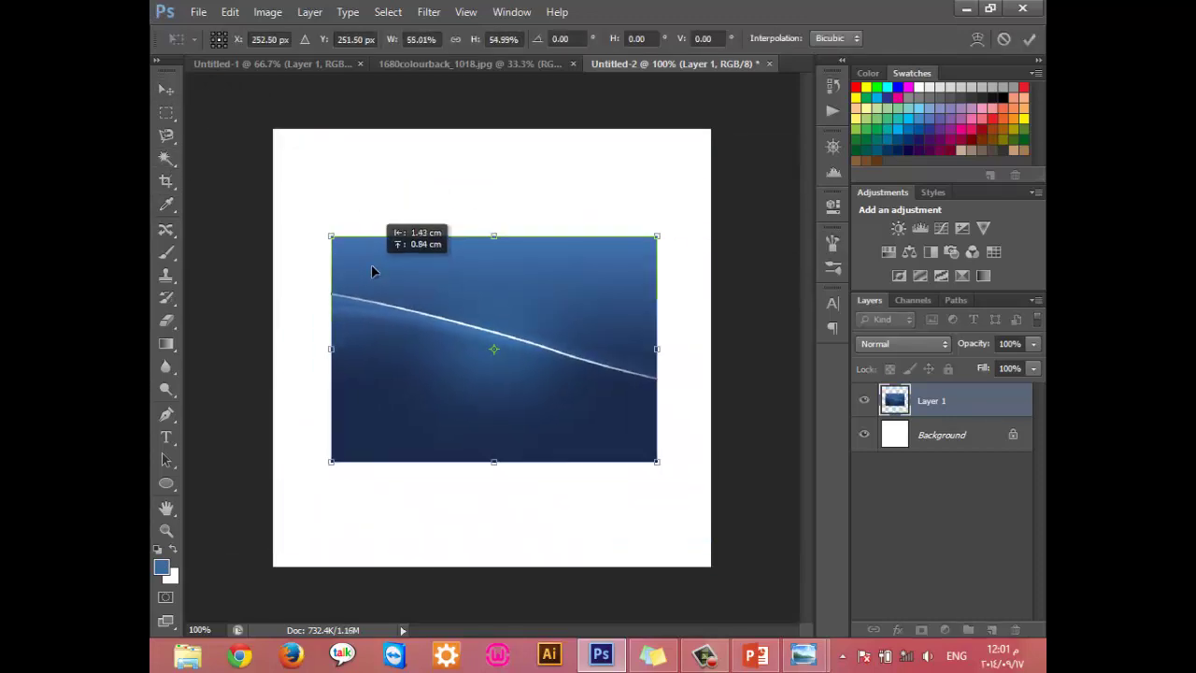
left_click(1027, 39)
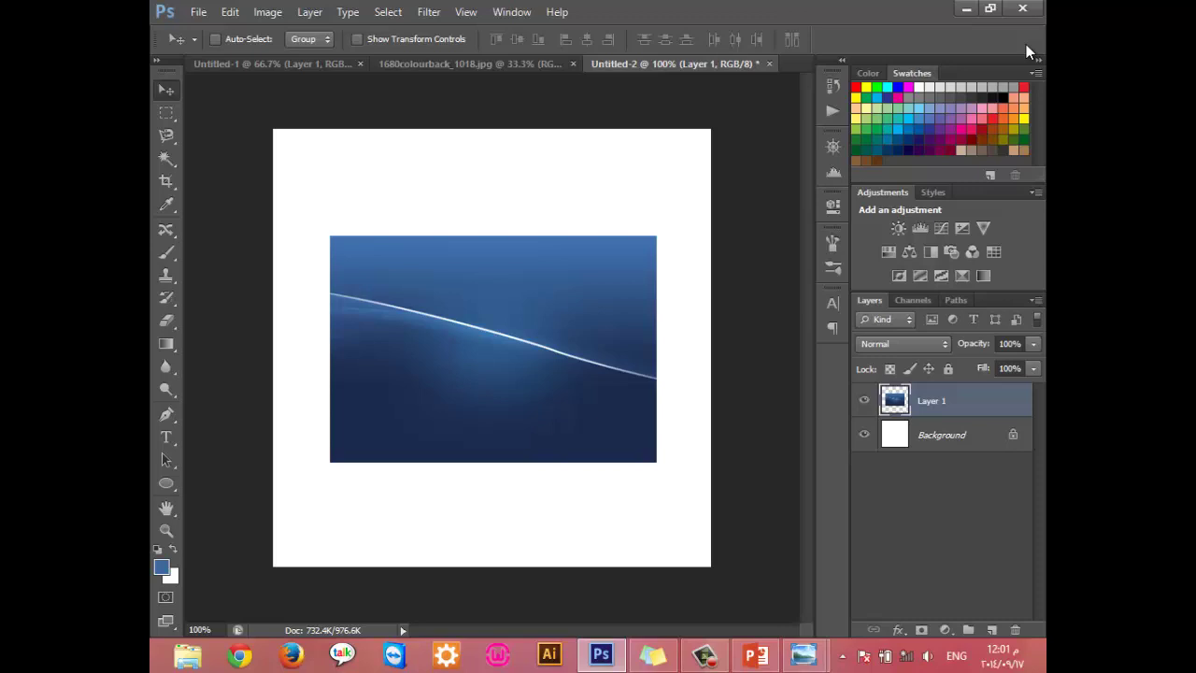
Step: Close 1680colourback_1018.jpg and Untitled-1, leaving only Untitled-2 open
left_click(276, 63)
left_click(484, 63)
left_click(582, 64)
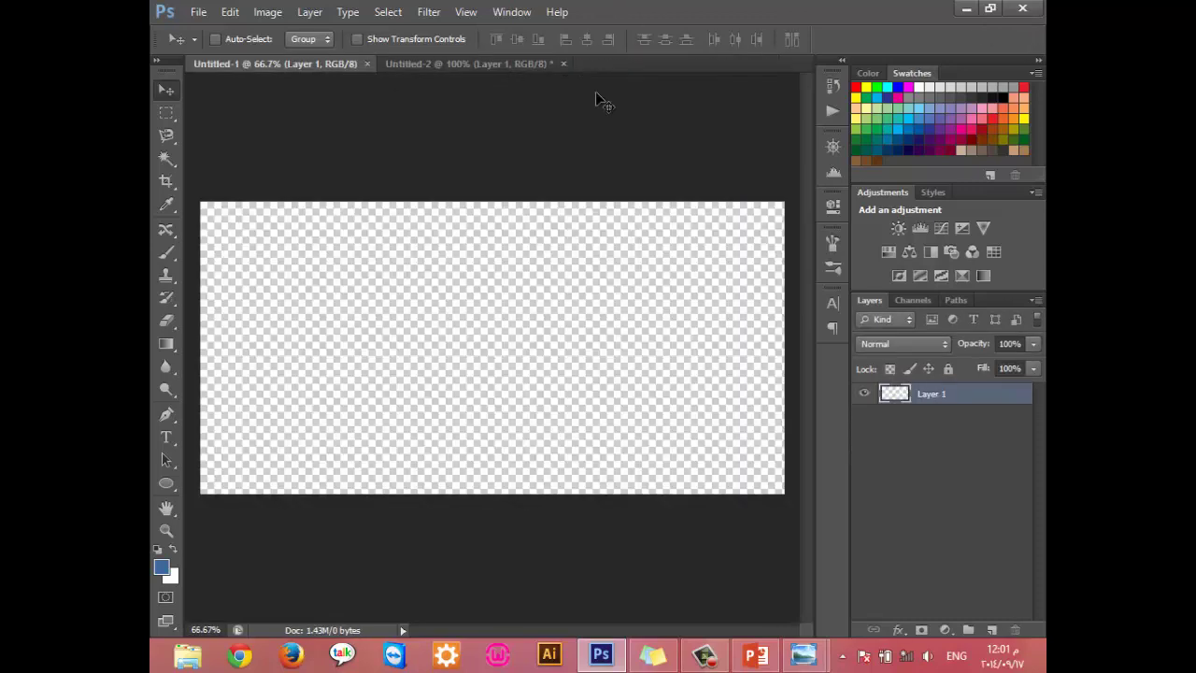
left_click(397, 64)
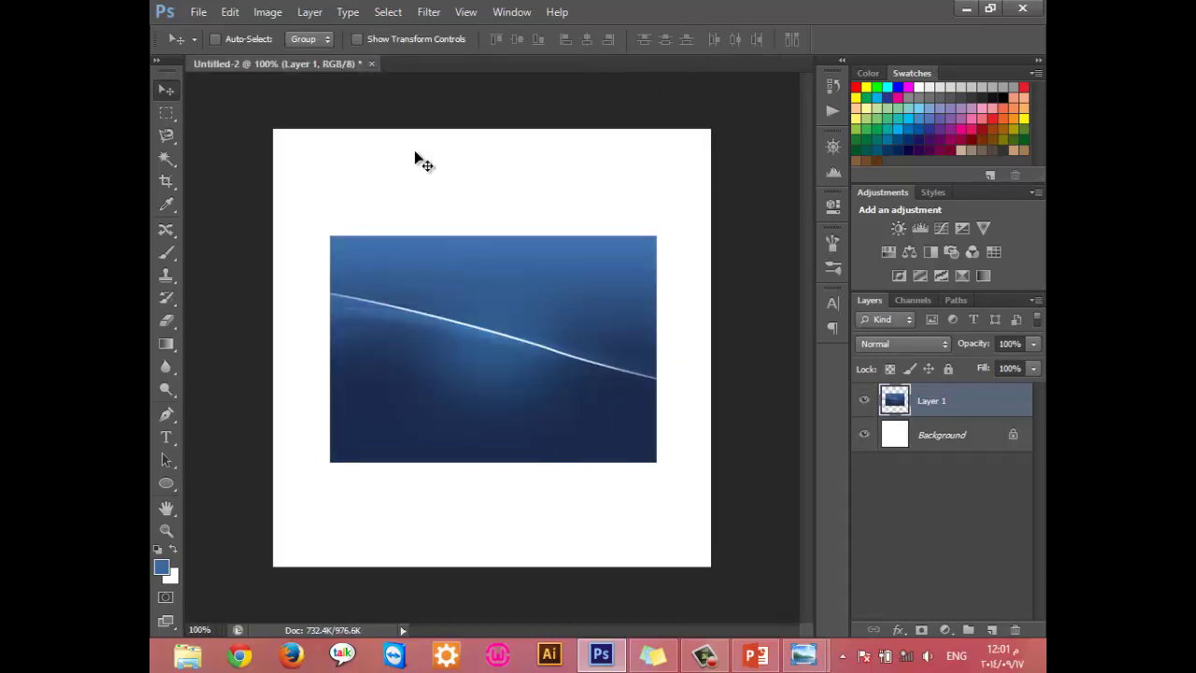
key("ctrl+o")
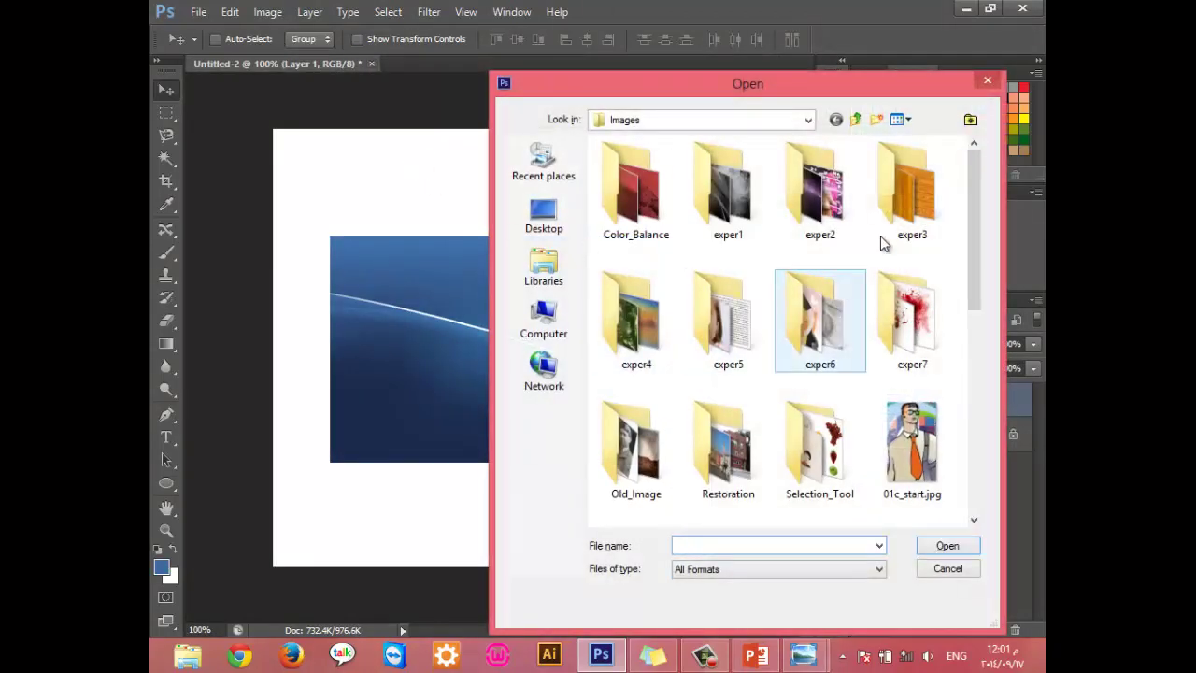
left_click(997, 81)
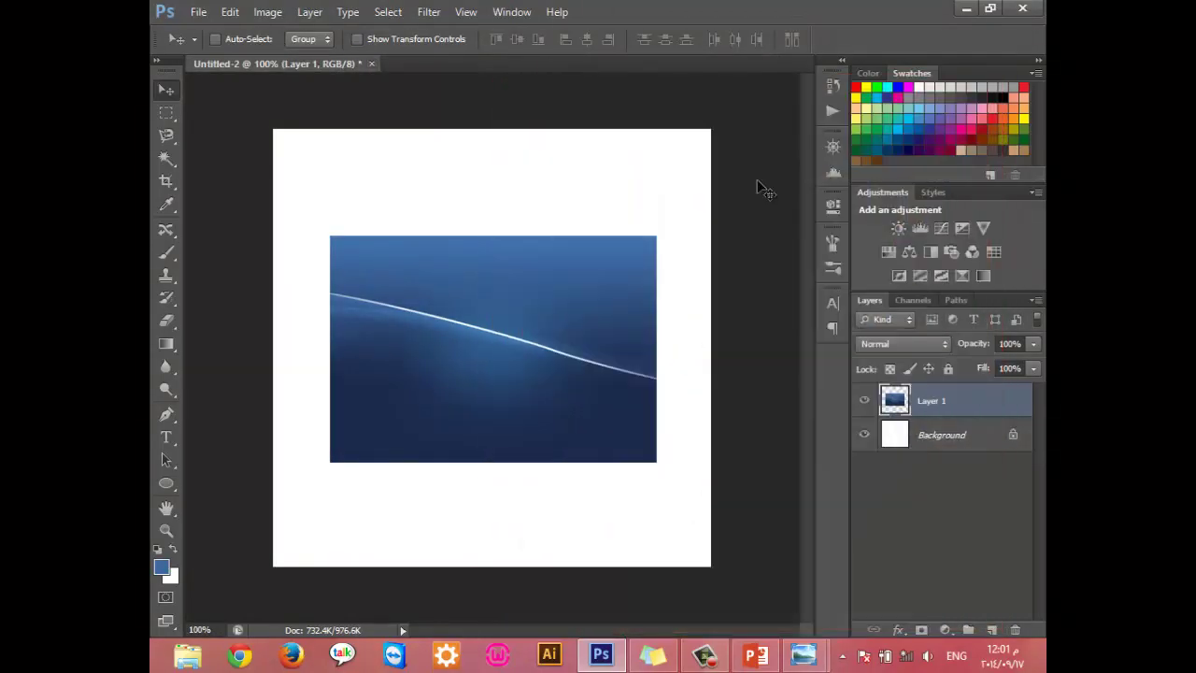
left_click(198, 12)
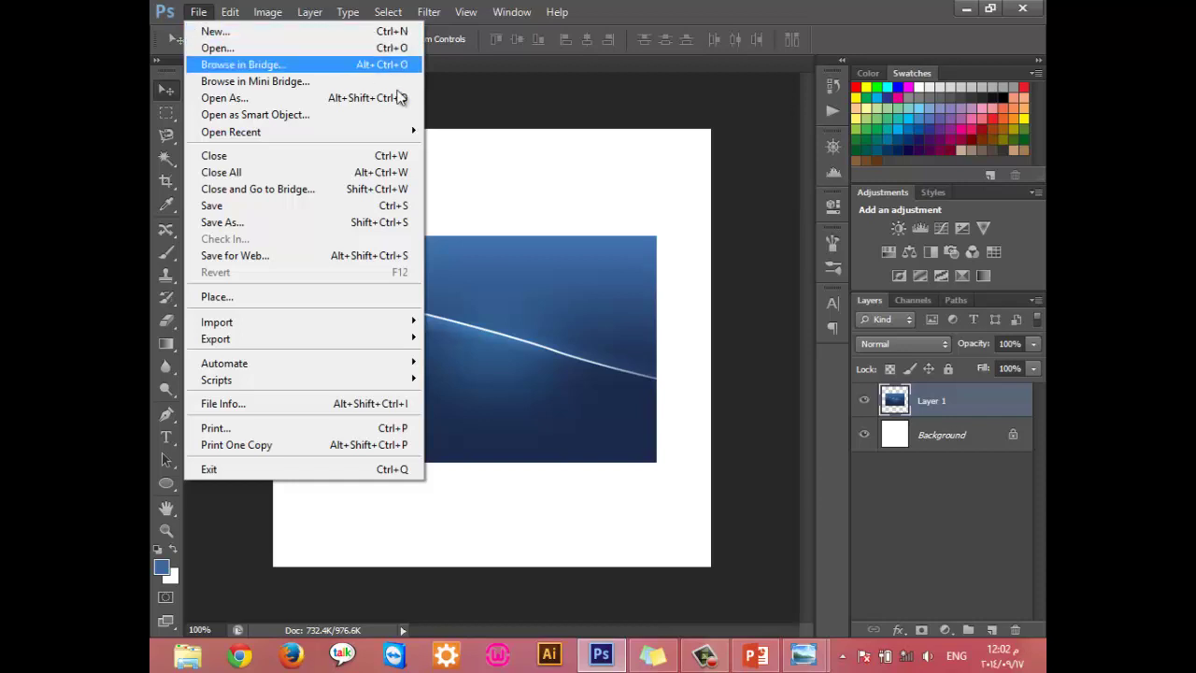
key("ctrl+o")
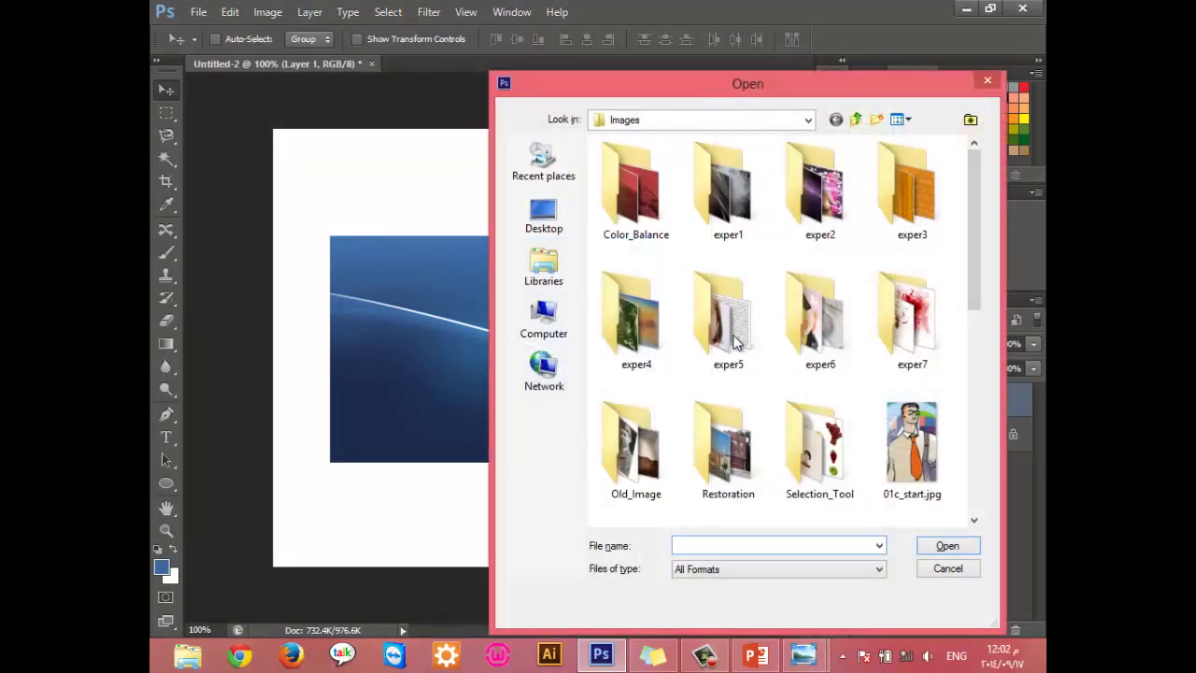
scroll(757, 356, "down", 5)
scroll(766, 357, "up", 2)
scroll(747, 402, "down", 2)
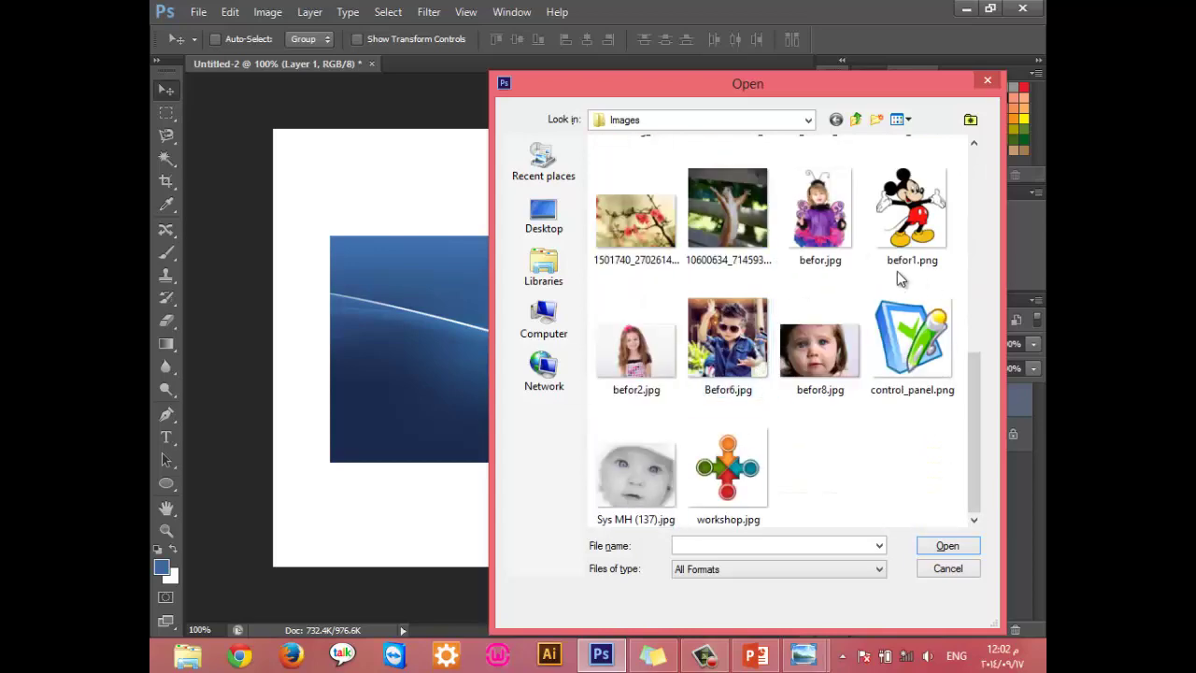
double_click(613, 241)
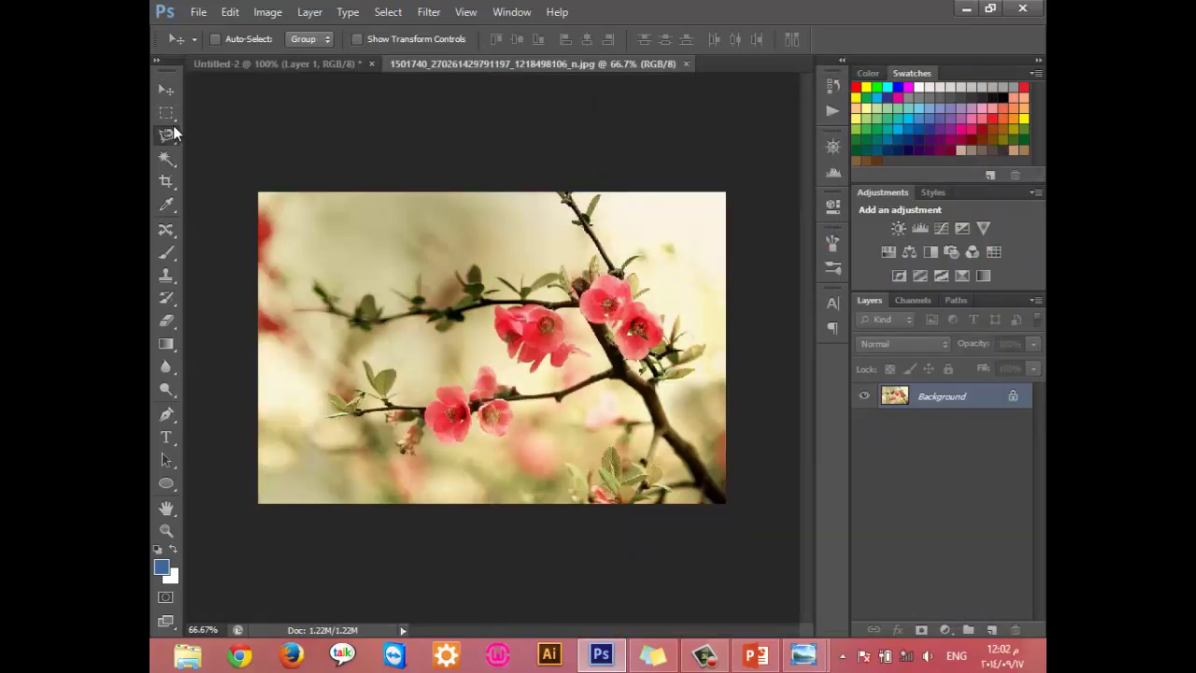
Step: Select an ellipse around the blossoms and drag it into Untitled-2 as Layer 2
left_click_drag(166, 113, 214, 134)
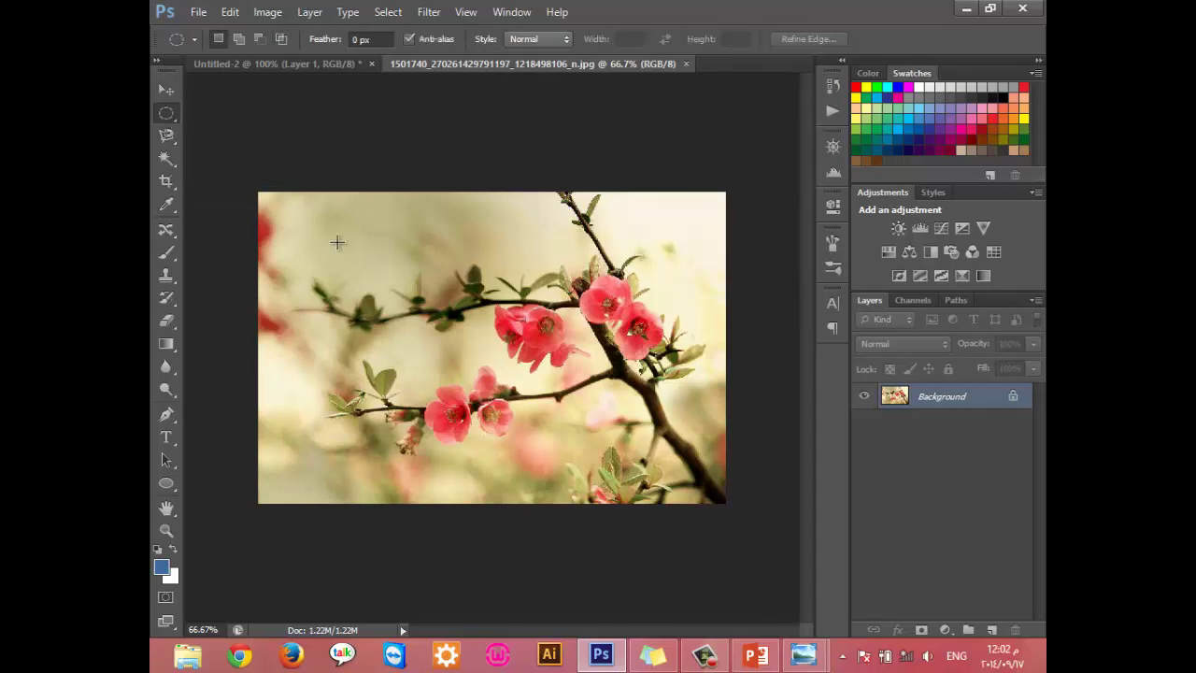
left_click_drag(337, 241, 619, 477)
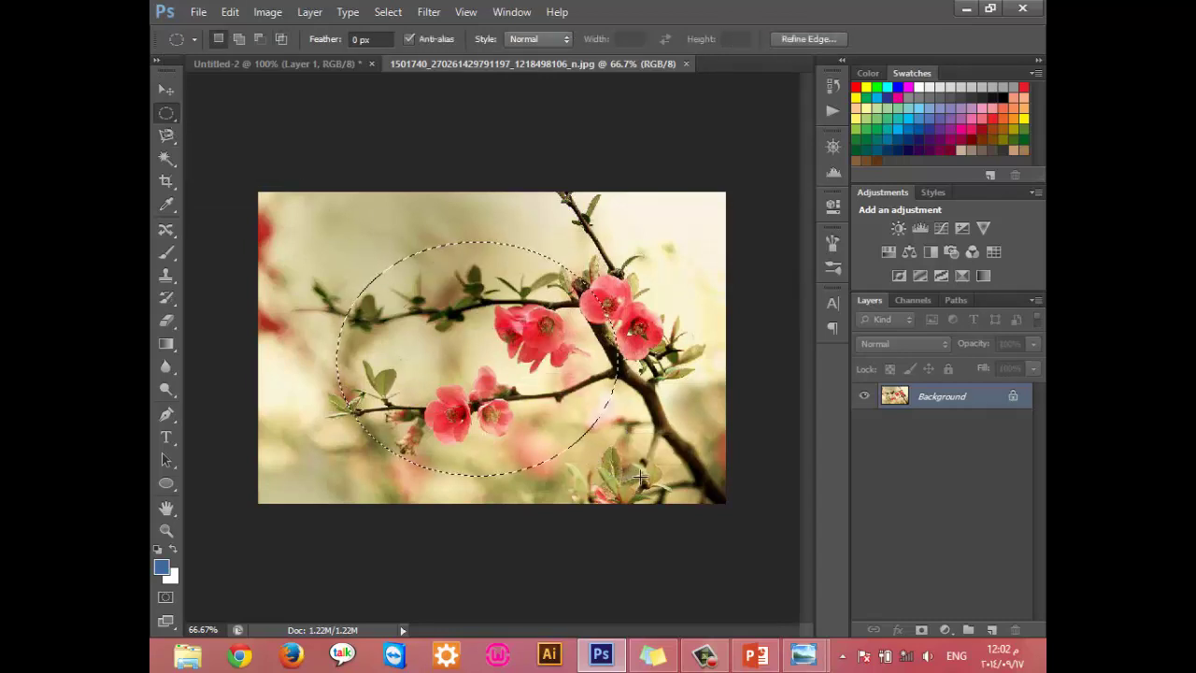
left_click(163, 91)
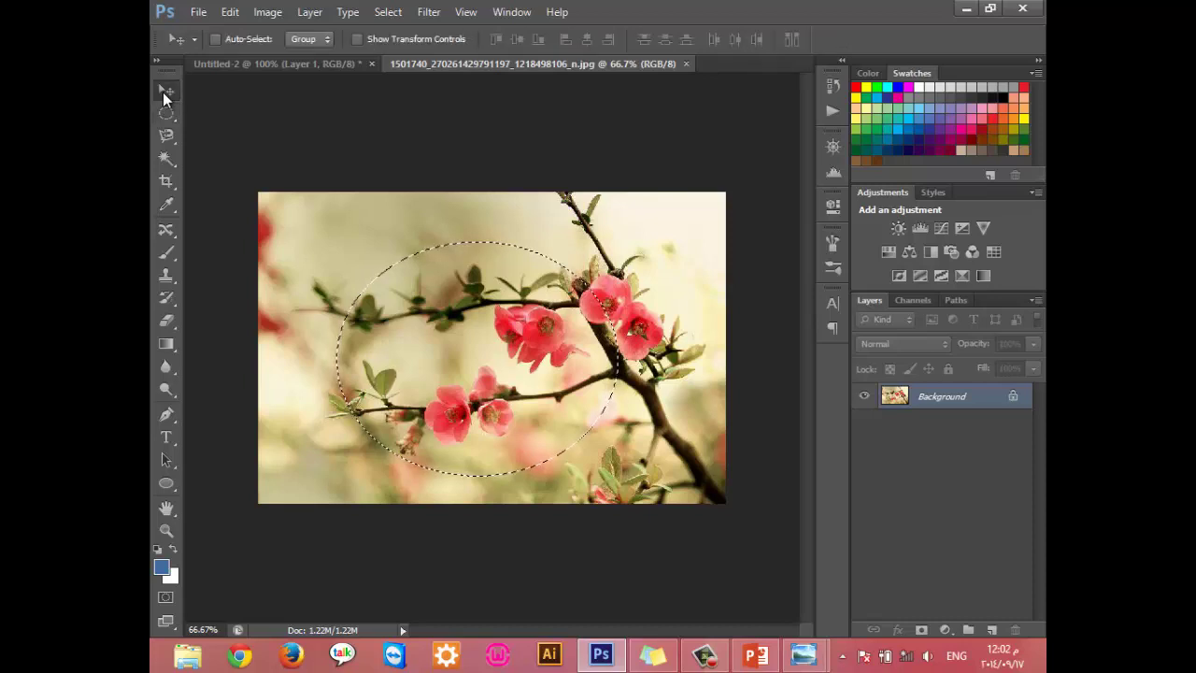
mouse_move(471, 362)
left_mouse_down()
mouse_move(347, 105)
mouse_move(512, 232)
left_mouse_up()
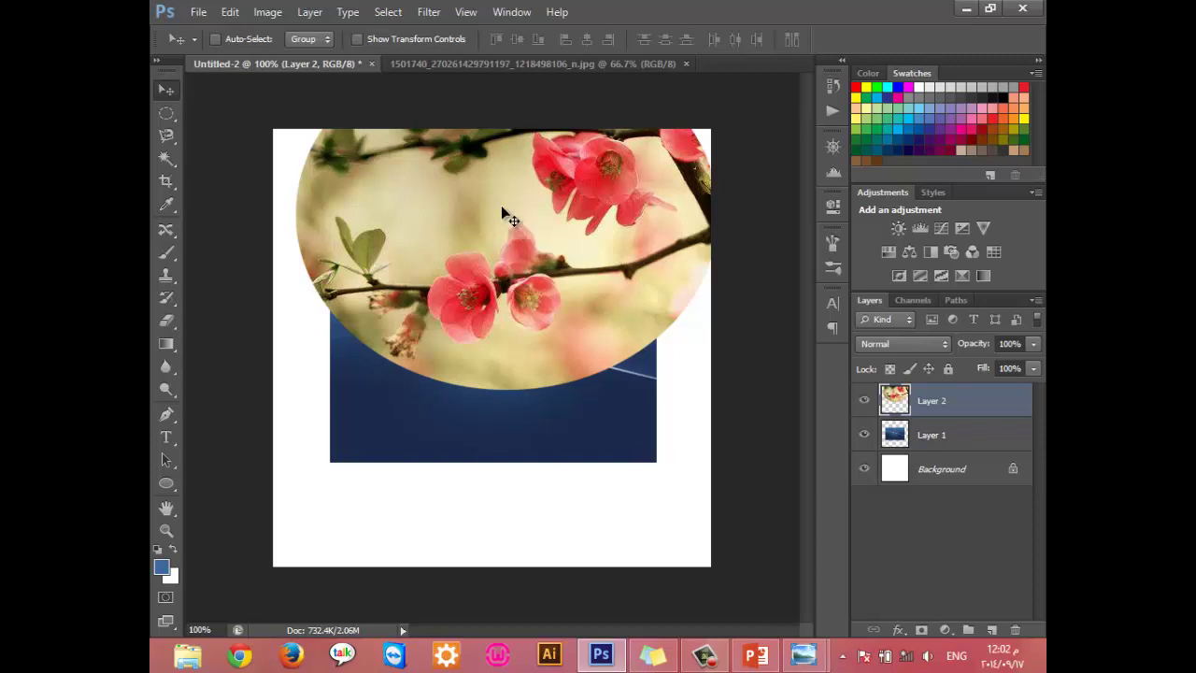
Step: Try moving the locked Background layer and dismiss the resulting locked-layer error
left_click(993, 438)
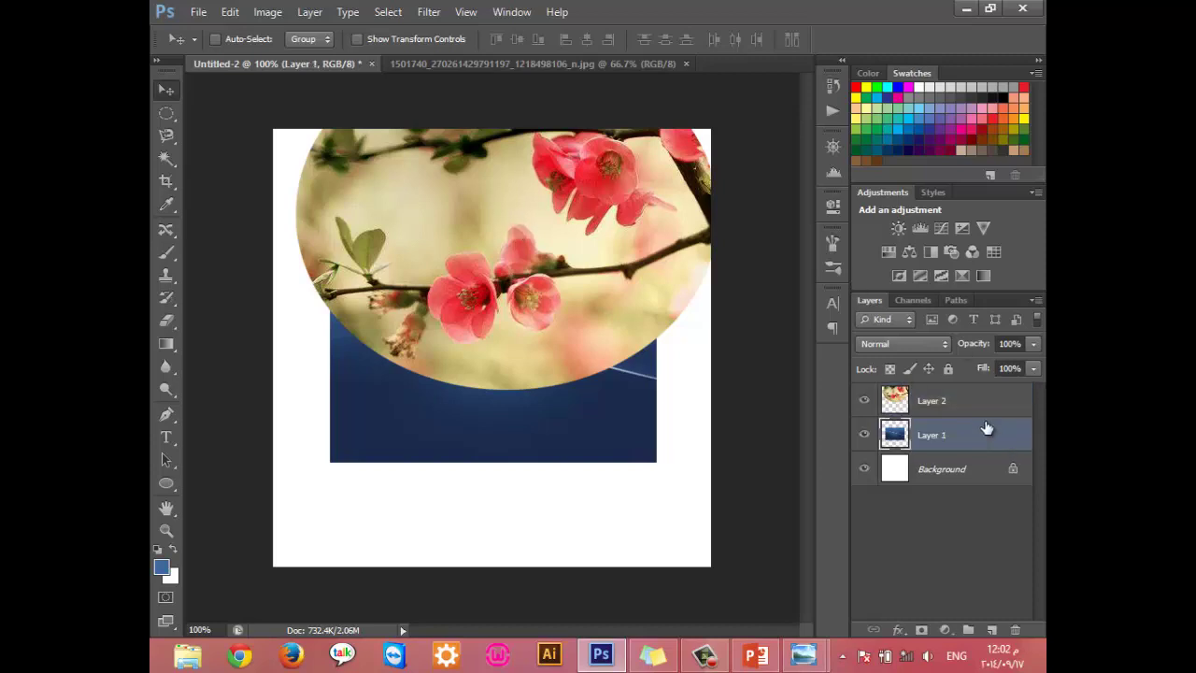
left_click(974, 403)
left_click(971, 475)
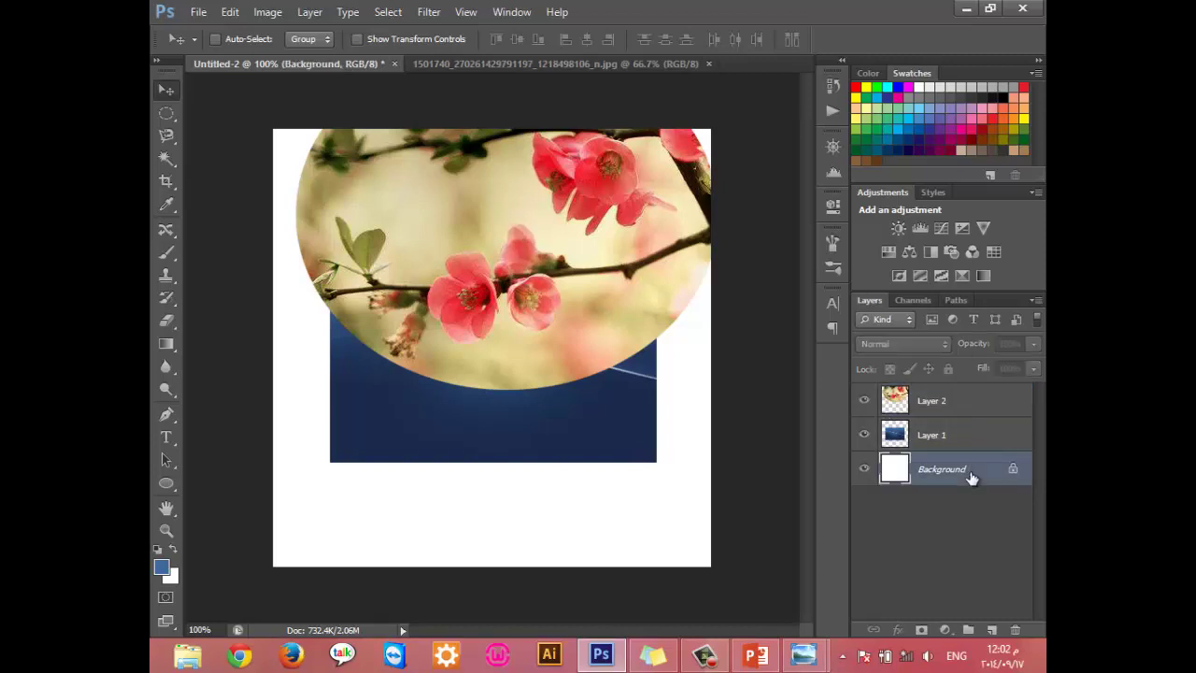
left_click_drag(486, 261, 494, 354)
left_click(581, 259)
Step: Convert Background into regular Layer 0, then select the flower Layer 2
double_click(1014, 470)
left_click(894, 207)
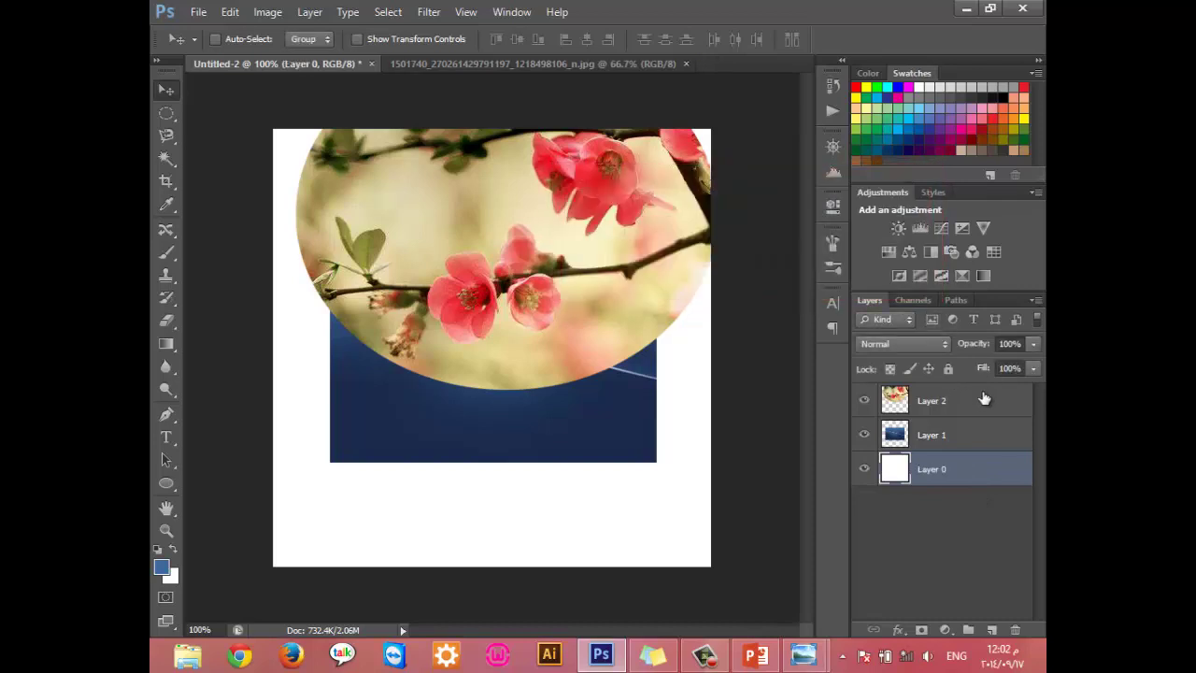
left_click(977, 400)
Step: Shrink the flower ellipse, shift it right, and move Layer 2 below Layer 1
left_click_drag(572, 234, 577, 329)
key("ctrl+t")
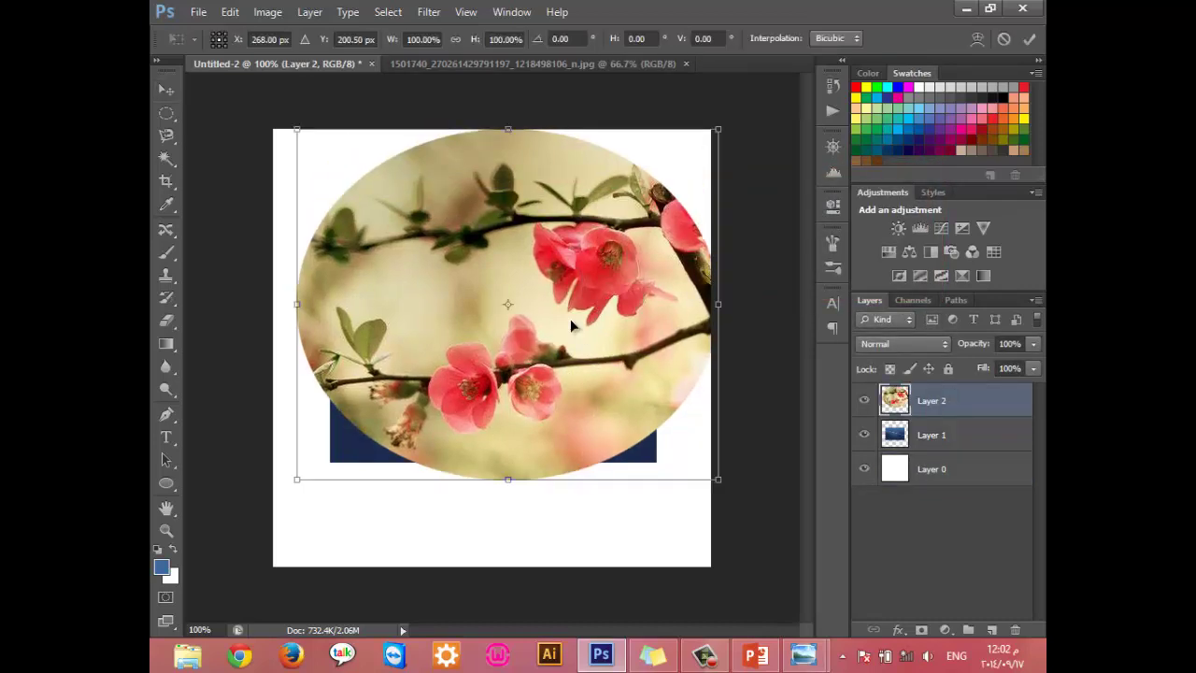
mouse_move(303, 138)
left_mouse_down()
mouse_move(477, 279)
mouse_move(516, 204)
left_mouse_up()
left_click(1025, 37)
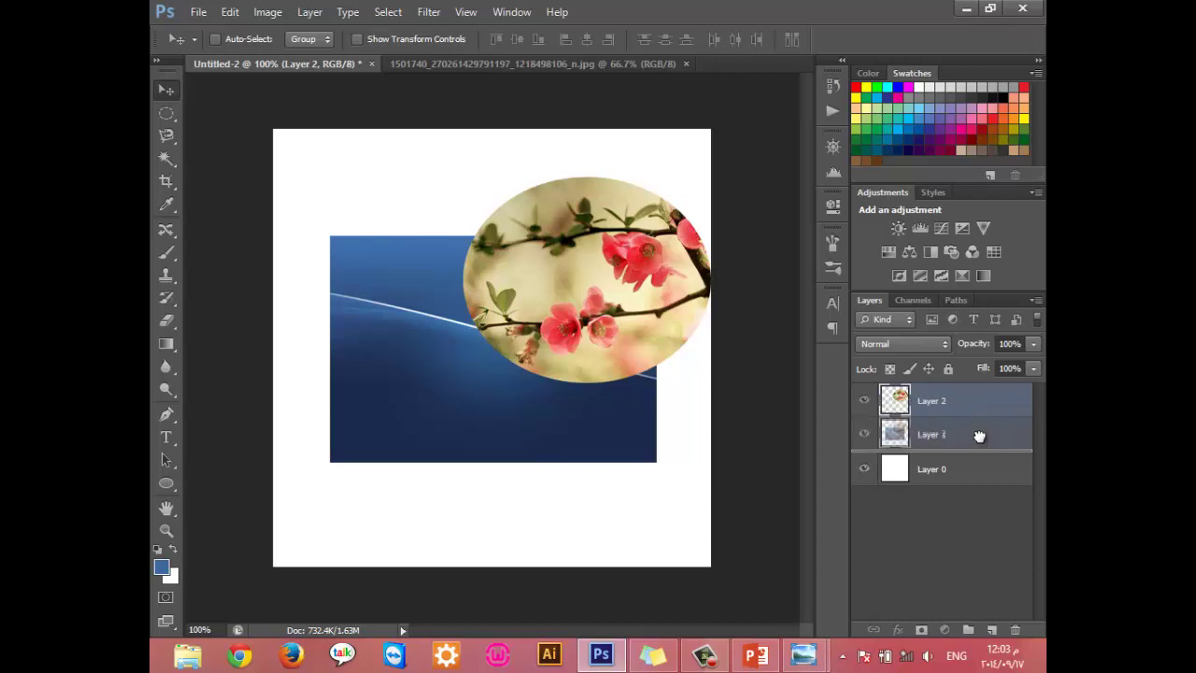
left_click_drag(972, 408, 990, 451)
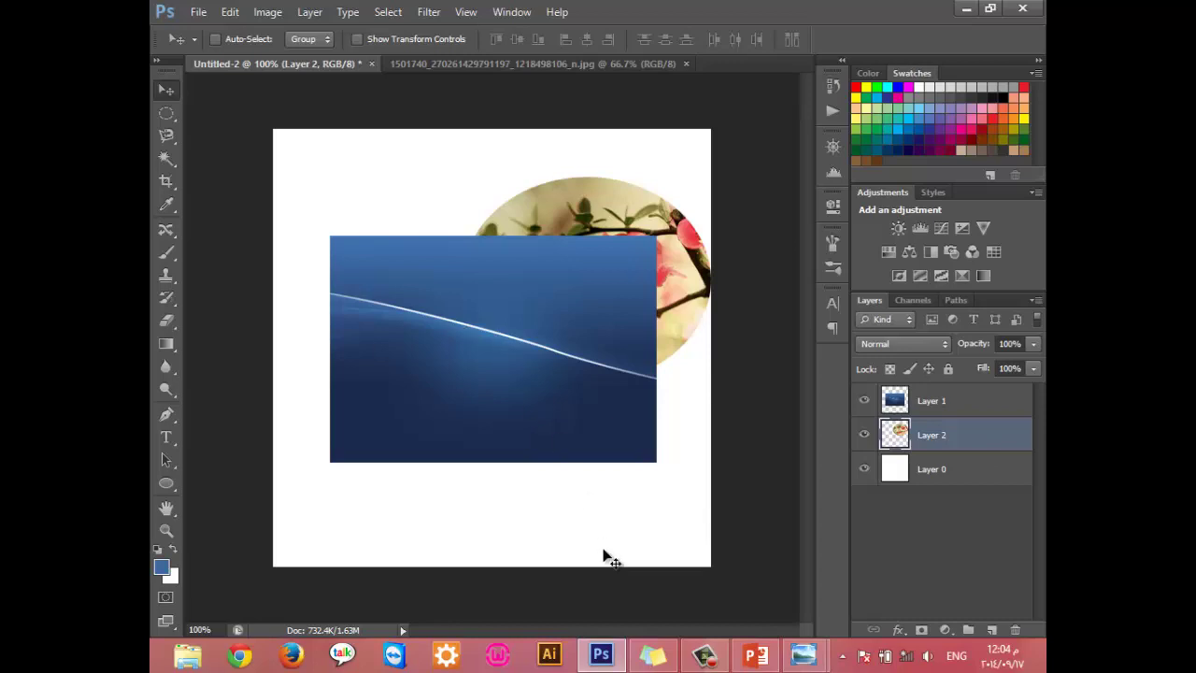
Step: Open 8996_indian_beach_5.jpg from the images folder
key("ctrl+o")
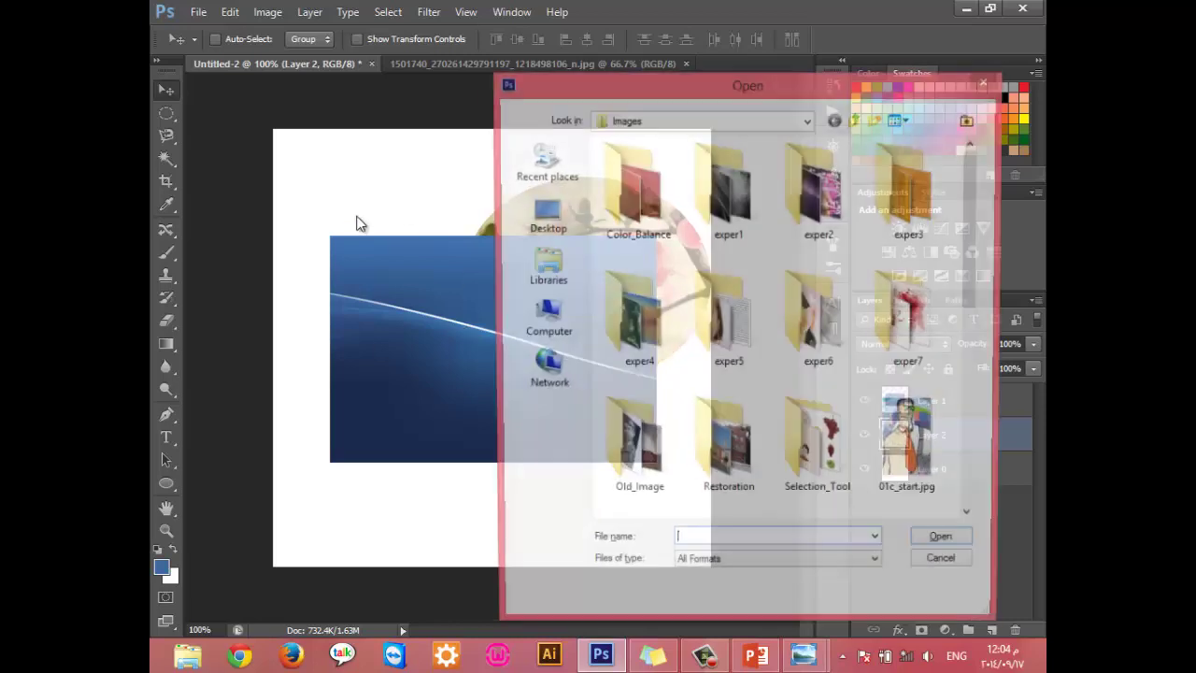
left_click(902, 439)
scroll(577, 458, "down", 2)
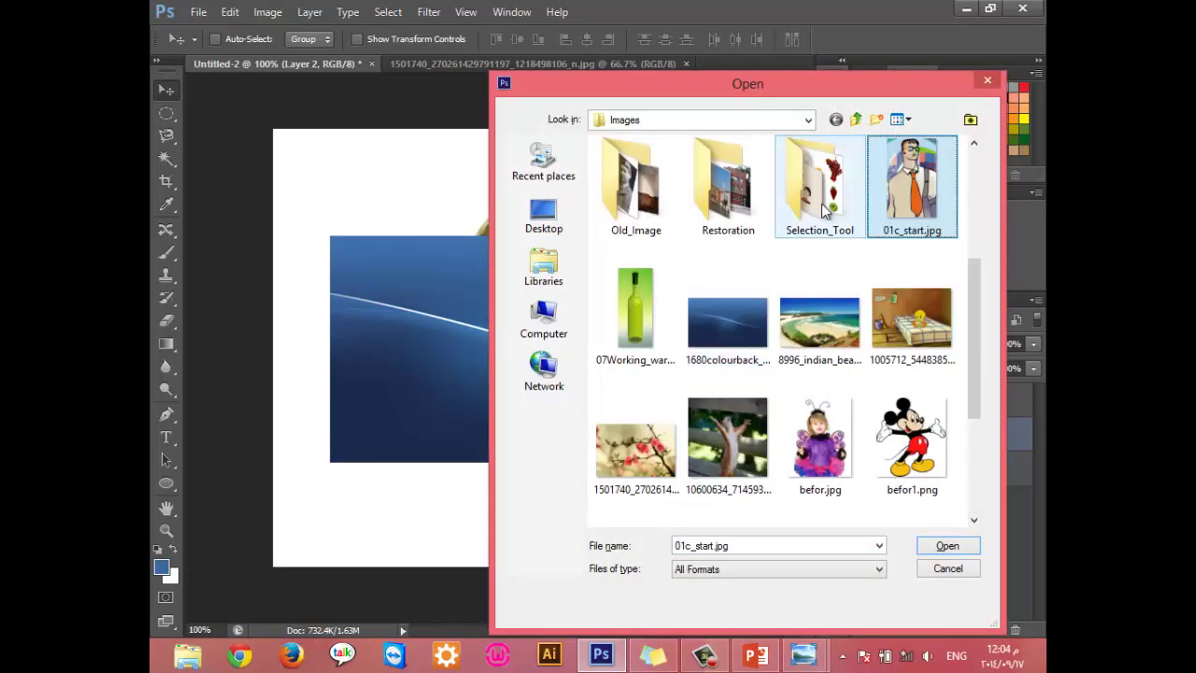
double_click(813, 318)
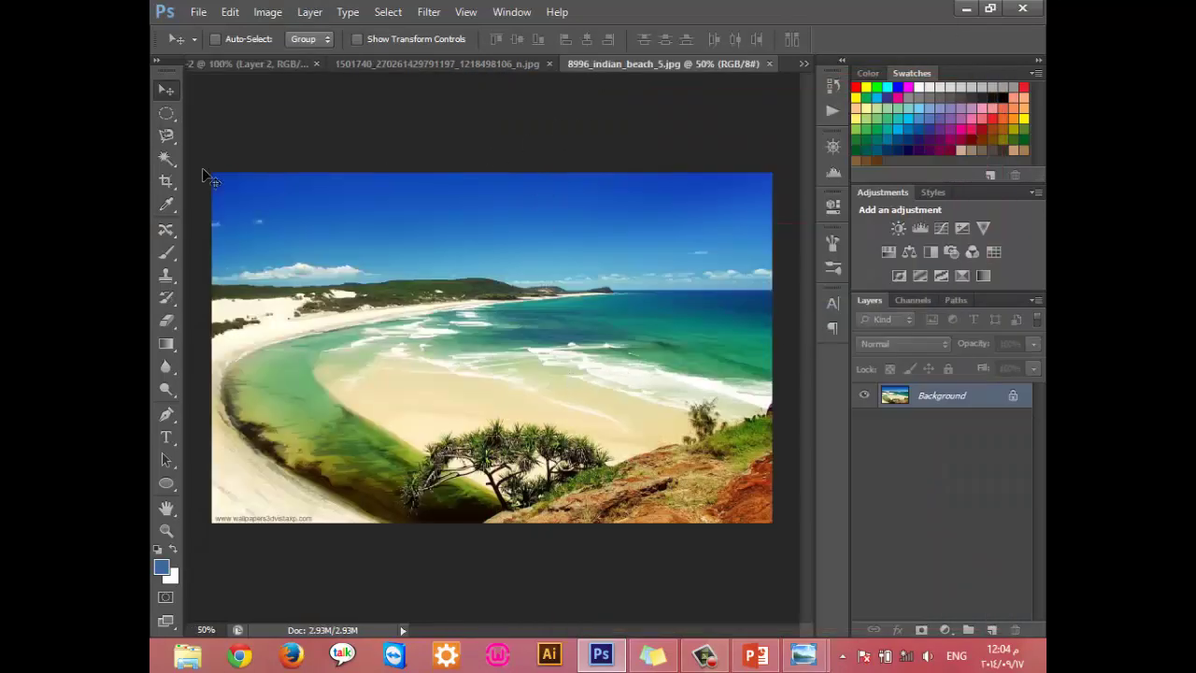
Step: Select the entire beach image and drag it into Untitled-2 as Layer 3
left_click(167, 114)
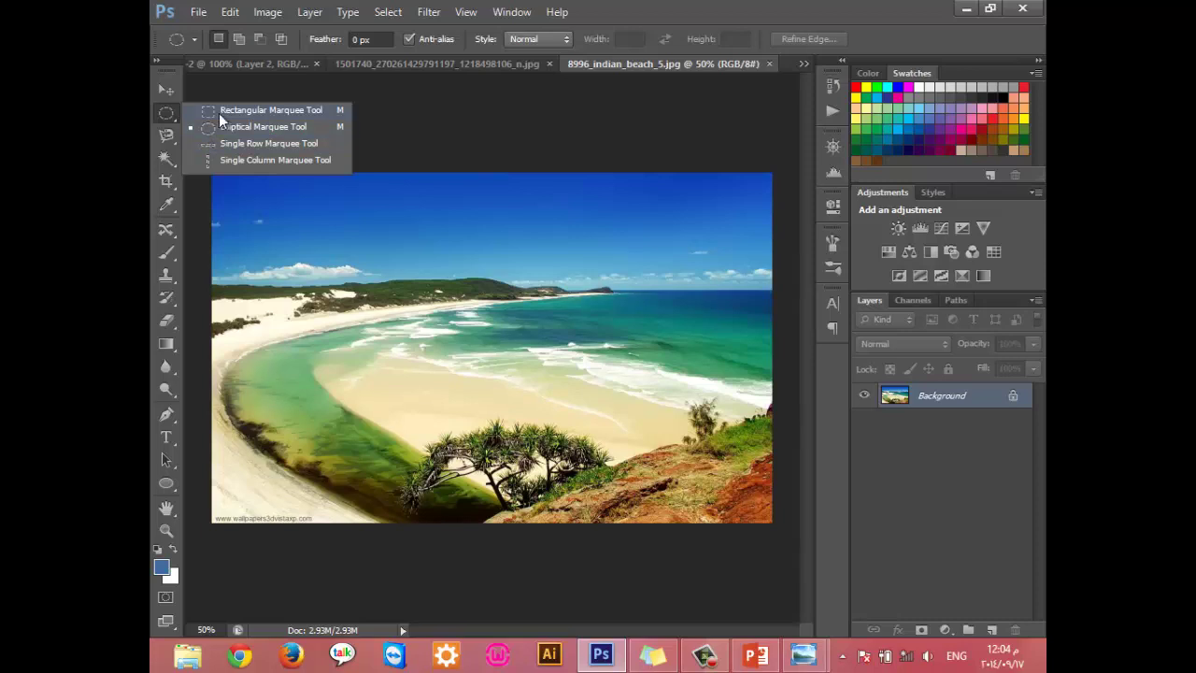
left_click(219, 114)
left_click_drag(200, 169, 785, 533)
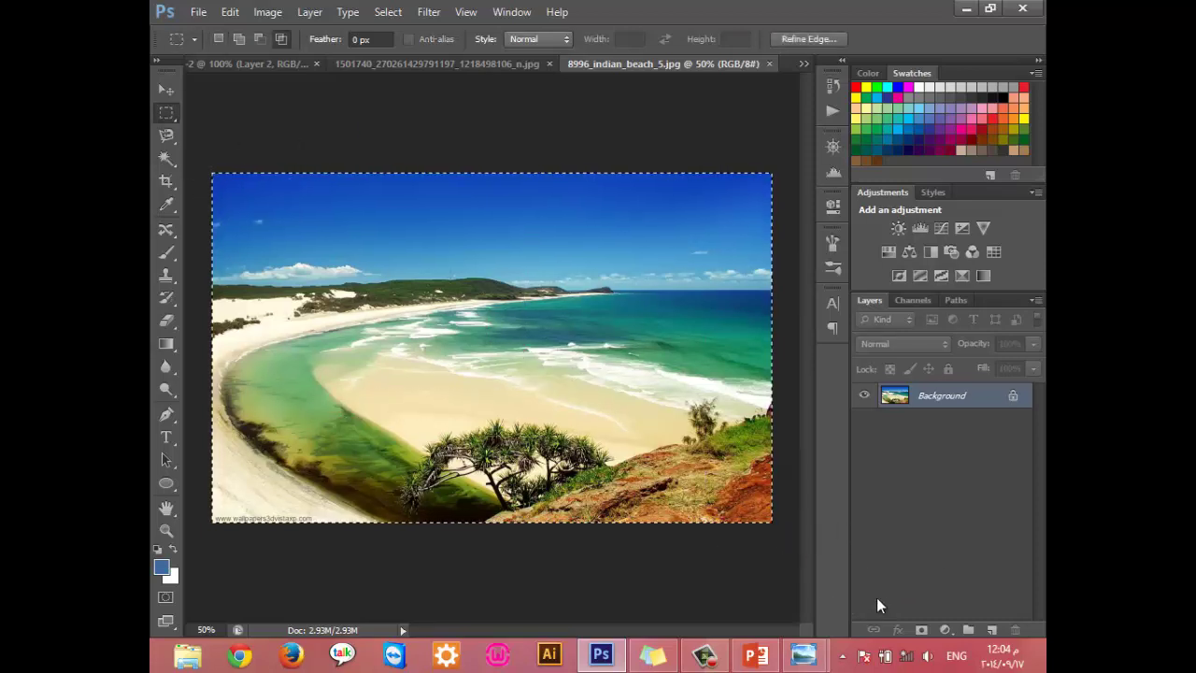
key("ctrl+d")
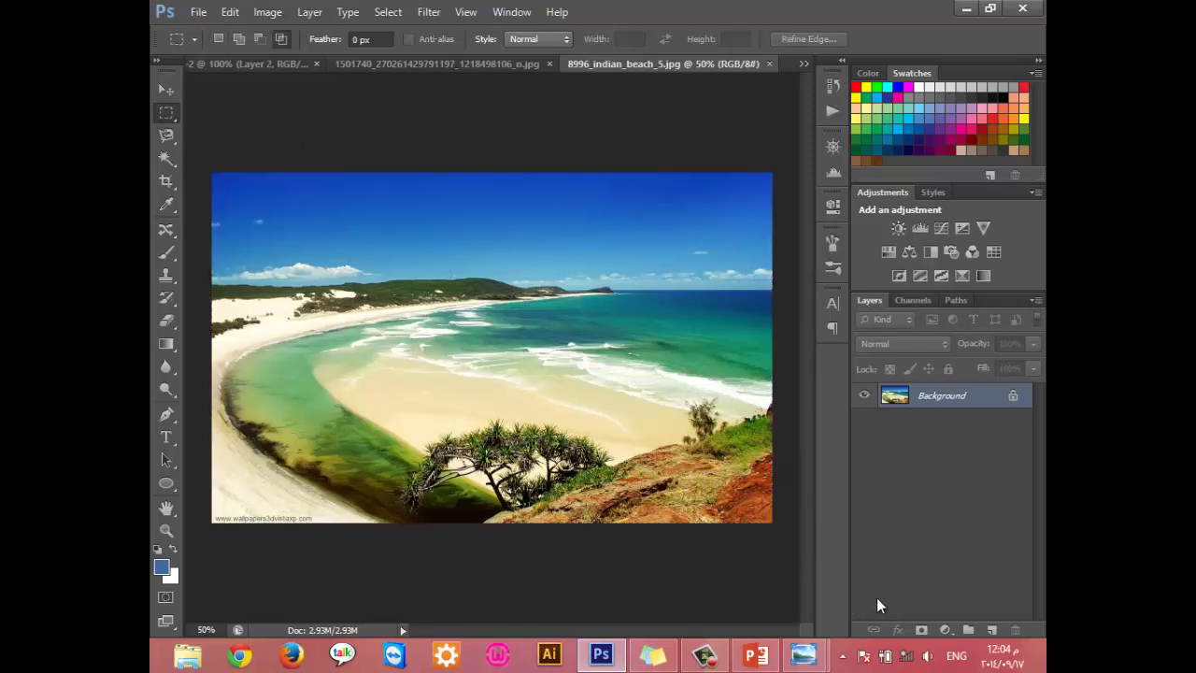
key("ctrl+a")
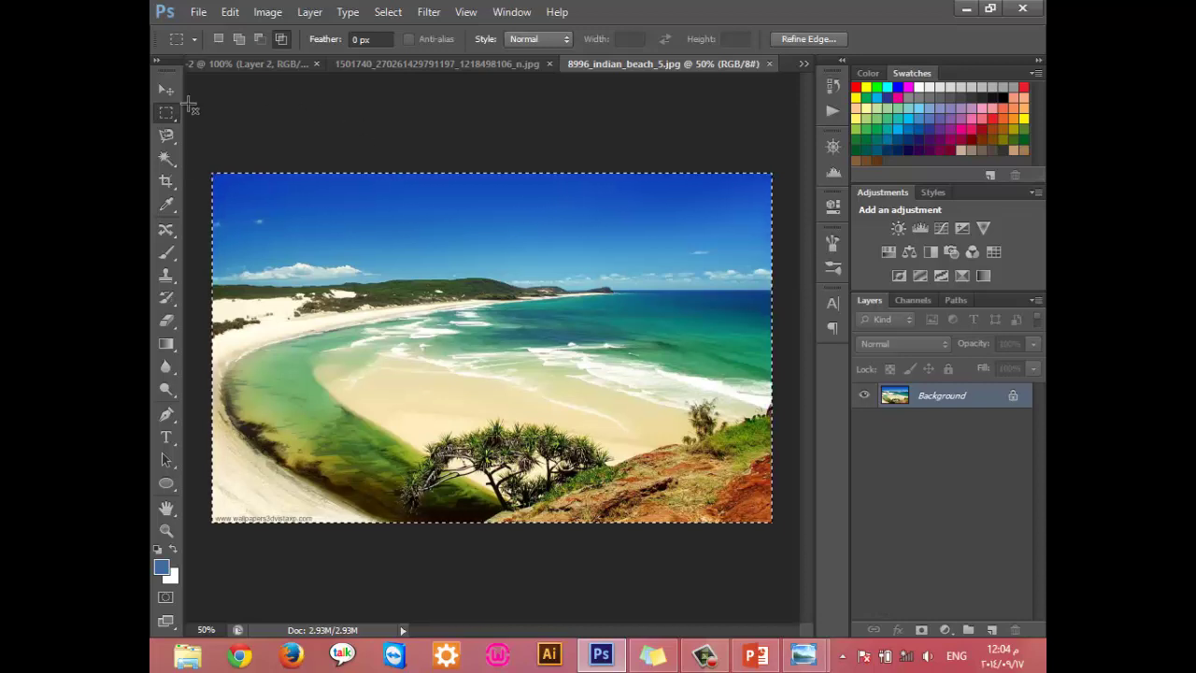
left_click(165, 89)
mouse_move(393, 307)
left_mouse_down()
mouse_move(347, 126)
mouse_move(355, 63)
mouse_move(264, 70)
mouse_move(411, 203)
mouse_move(424, 189)
left_mouse_up()
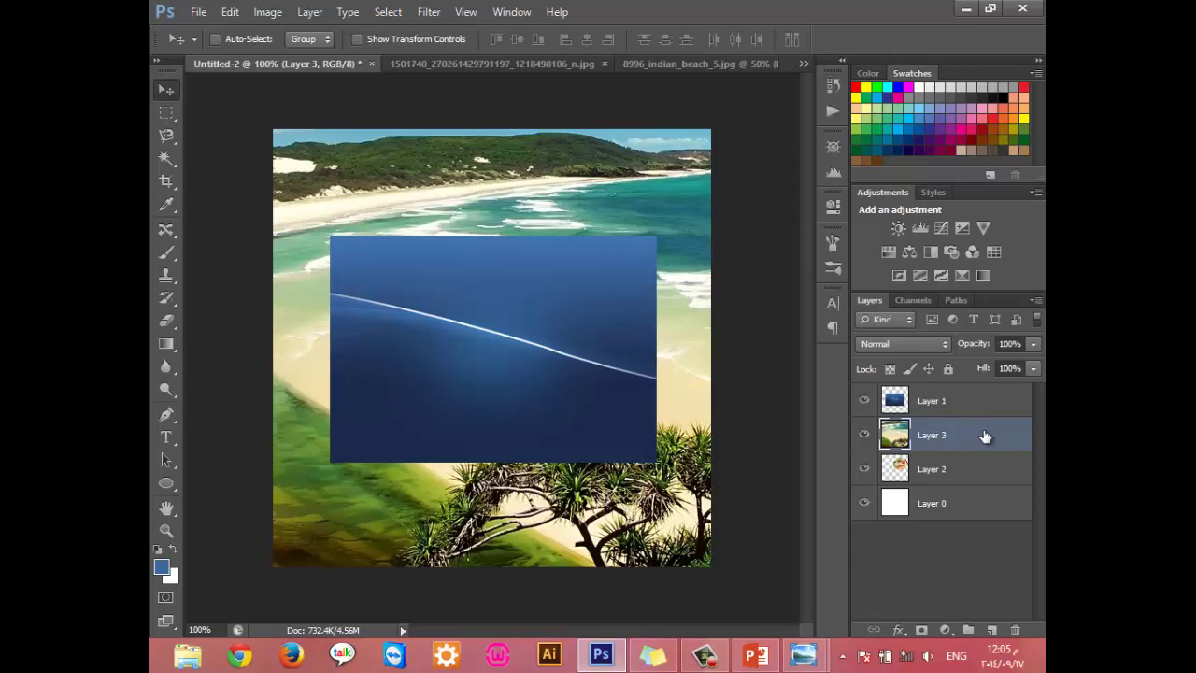
Step: Place the beach layer just above Layer 0 and move the flower circle up toward the top
left_click_drag(976, 434, 985, 400)
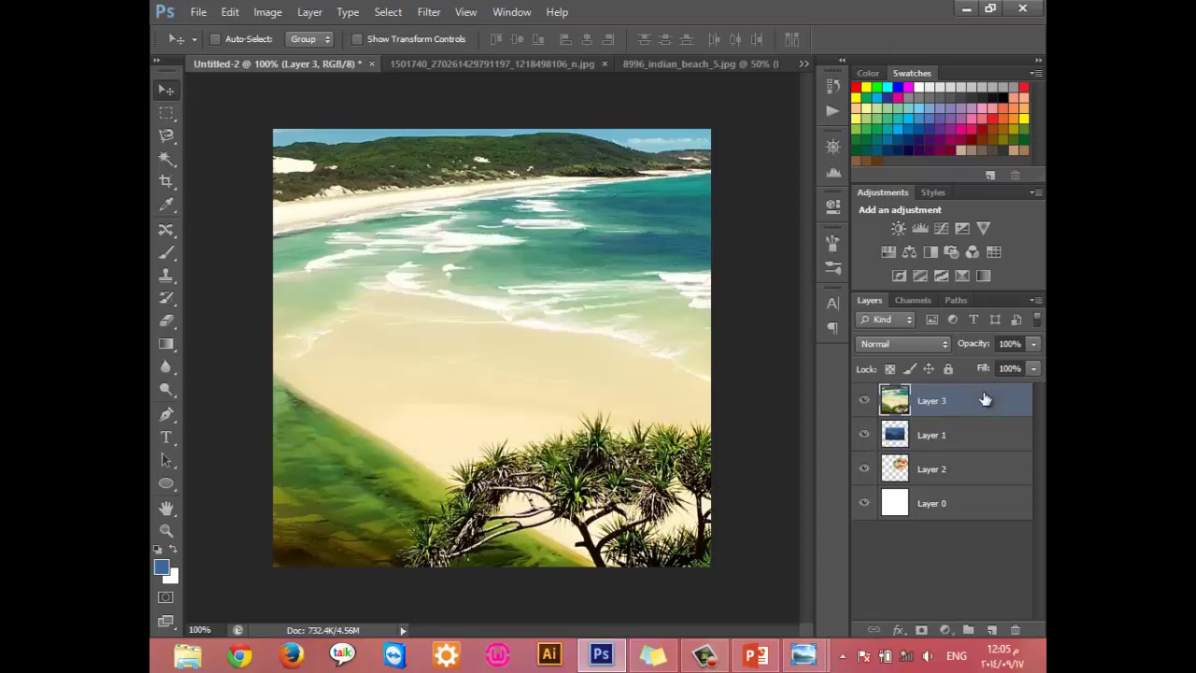
left_click_drag(985, 400, 995, 489)
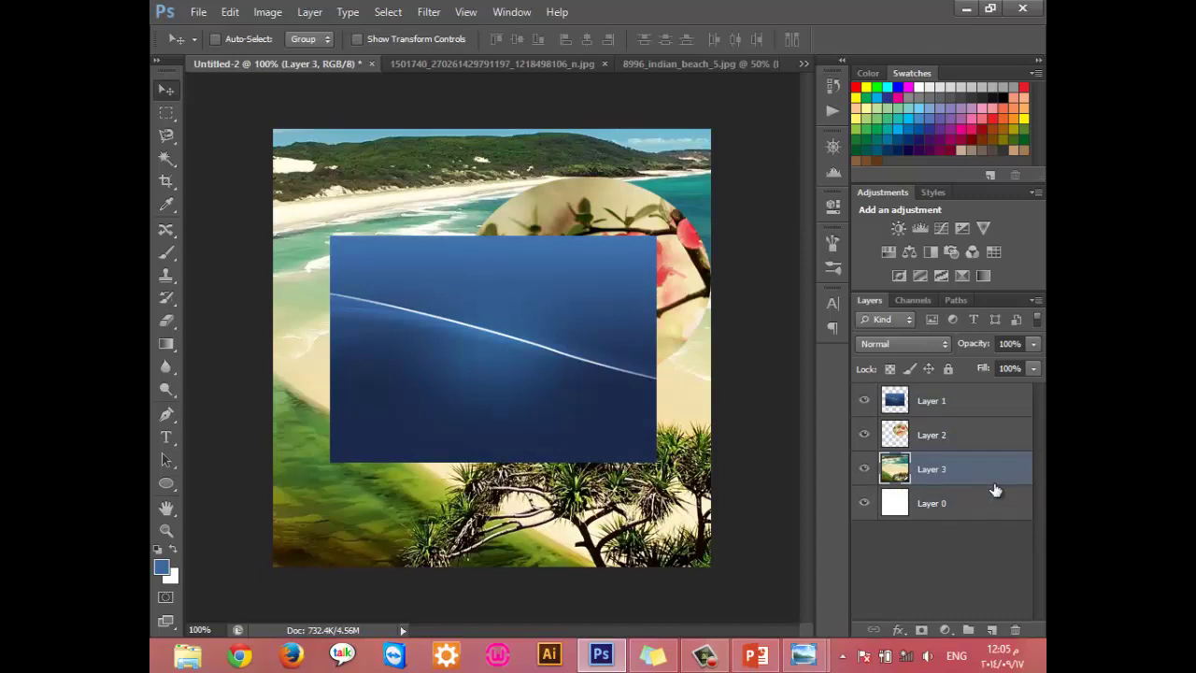
left_click(972, 433)
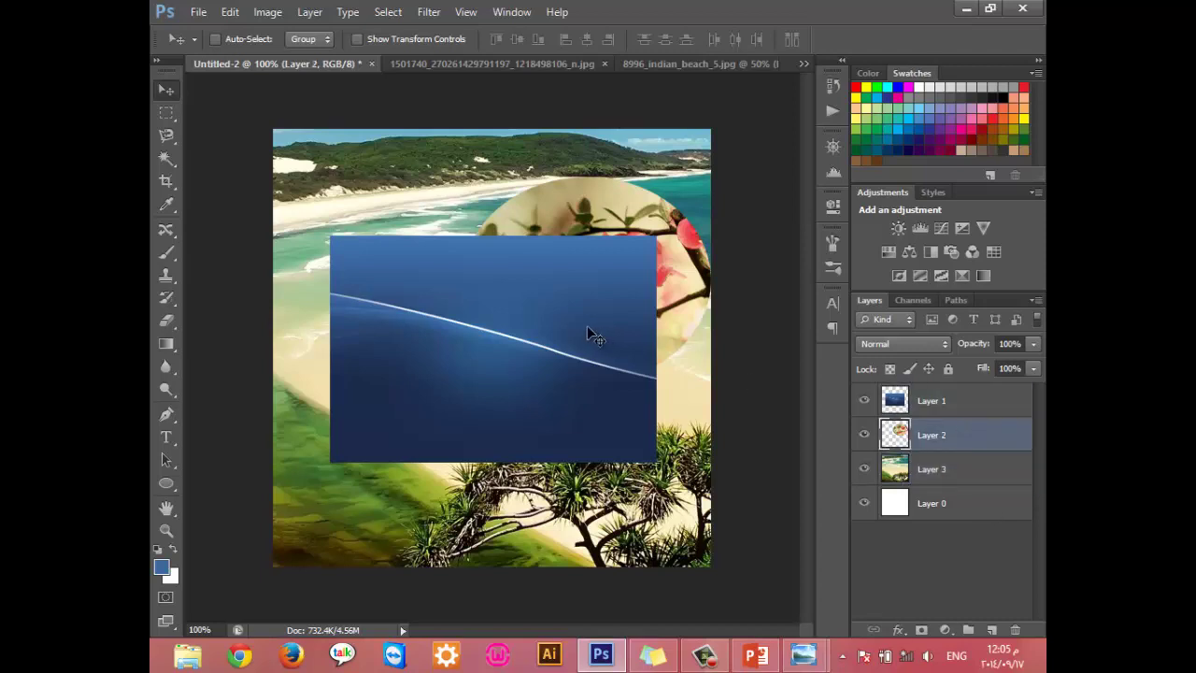
left_click_drag(587, 326, 599, 169)
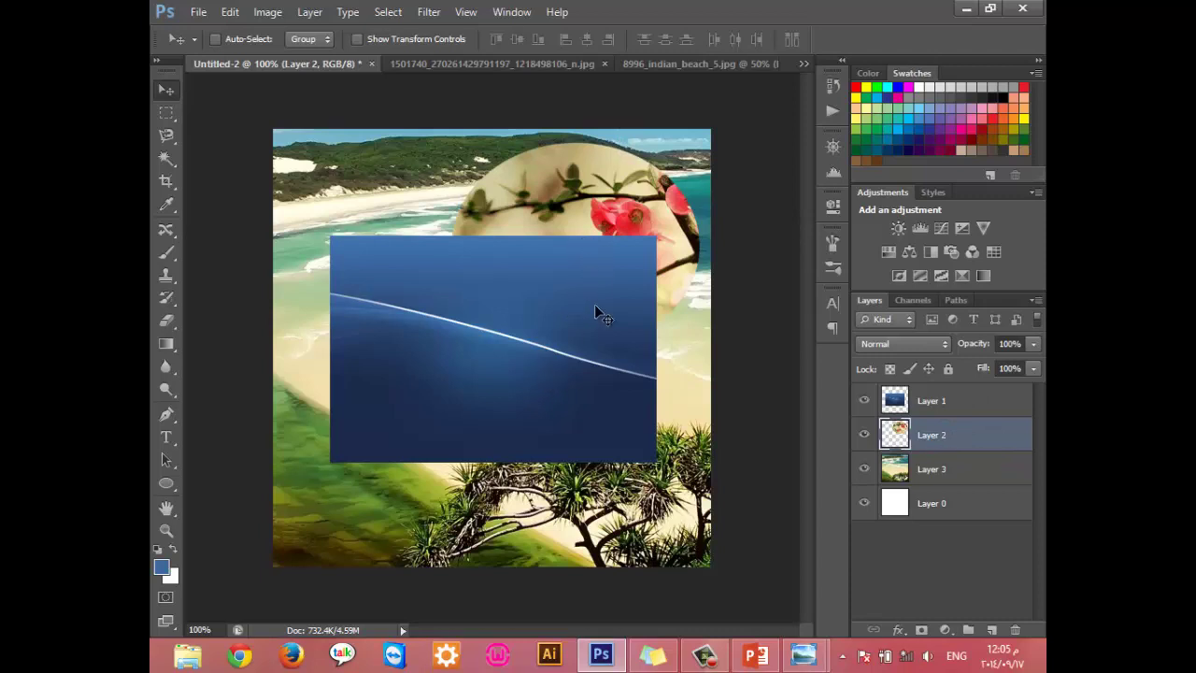
left_click_drag(567, 331, 608, 336)
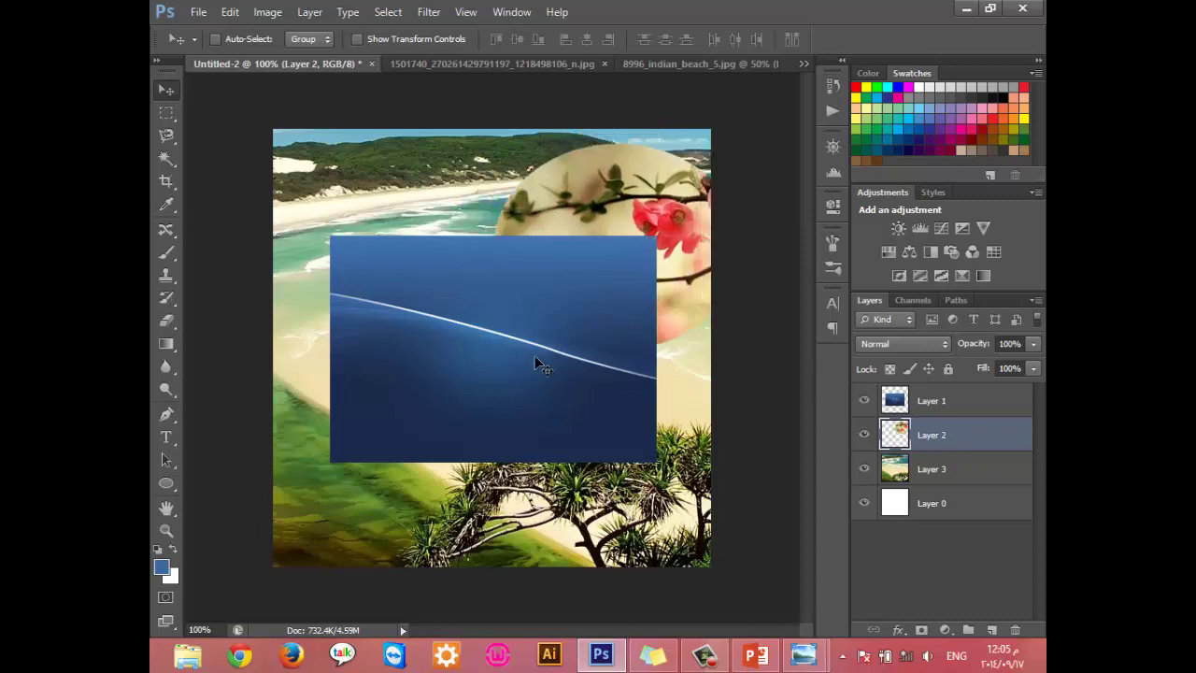
Step: Nudge the blue rectangle up-left and move the flower circle left toward the centre
left_click(944, 404)
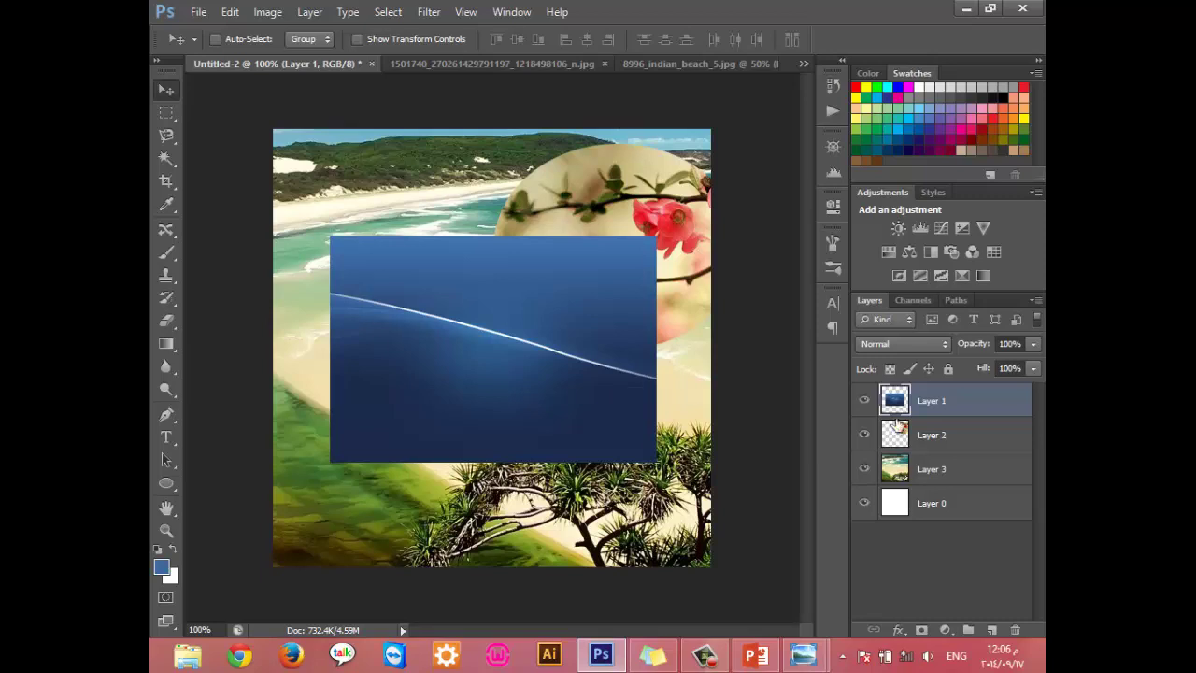
mouse_move(528, 415)
left_mouse_down()
mouse_move(666, 370)
mouse_move(501, 385)
left_mouse_up()
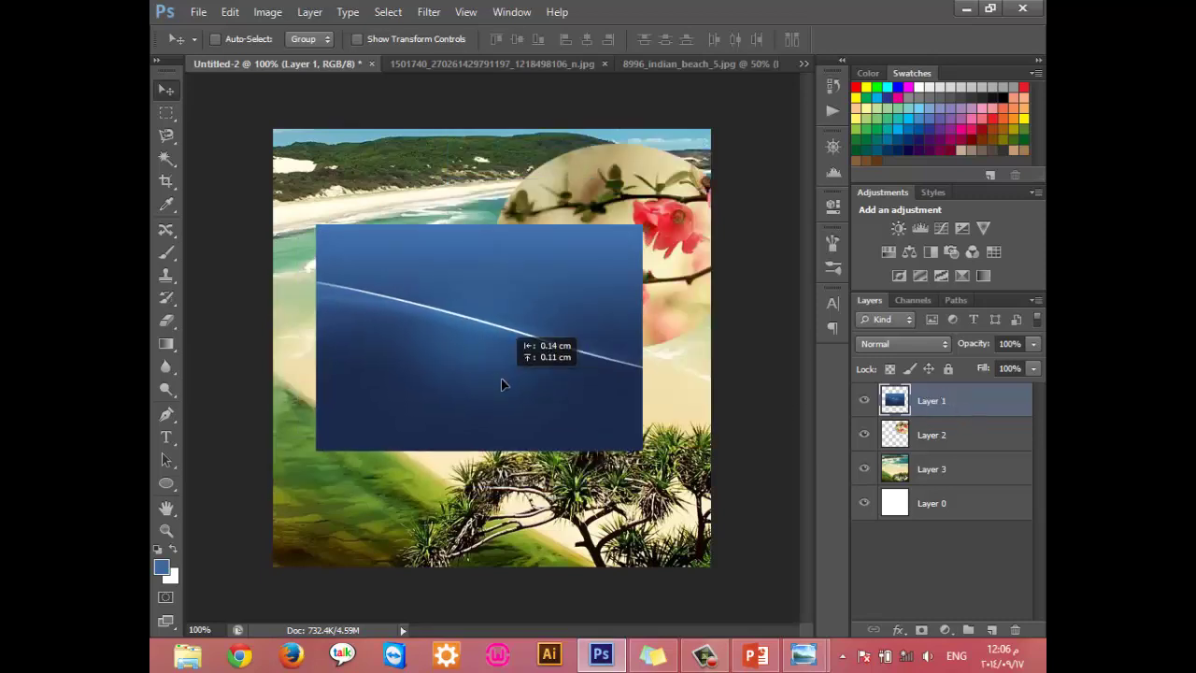
left_click(981, 439)
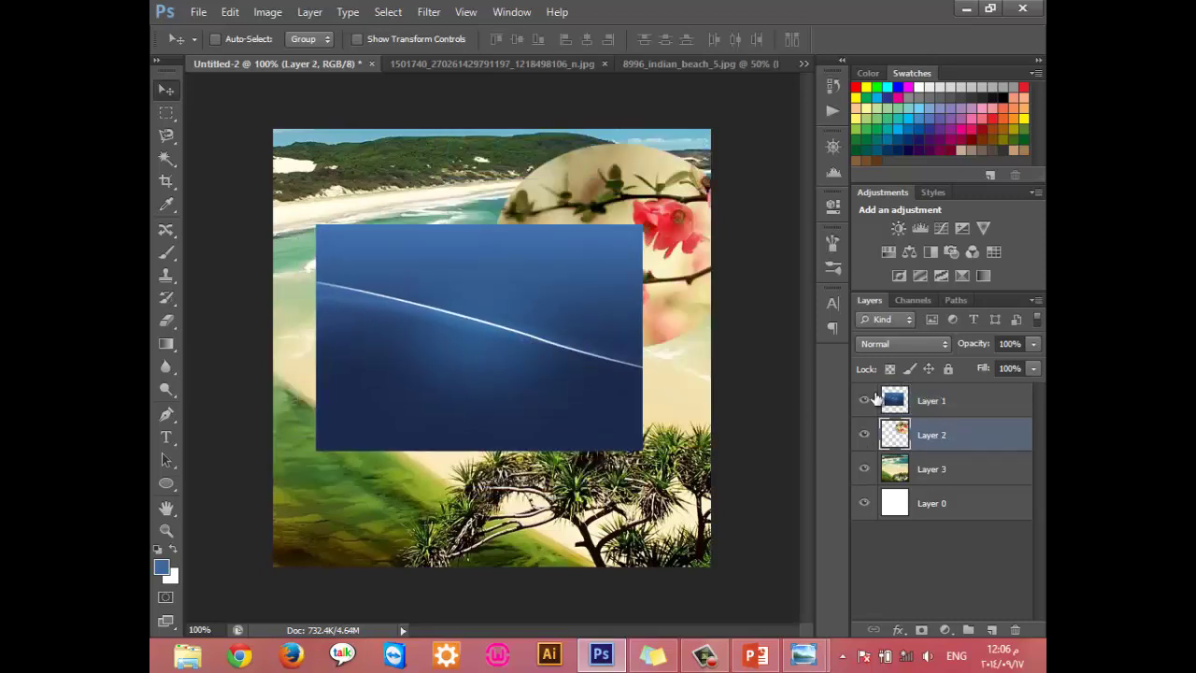
mouse_move(684, 306)
left_mouse_down()
mouse_move(481, 363)
mouse_move(540, 285)
left_mouse_up()
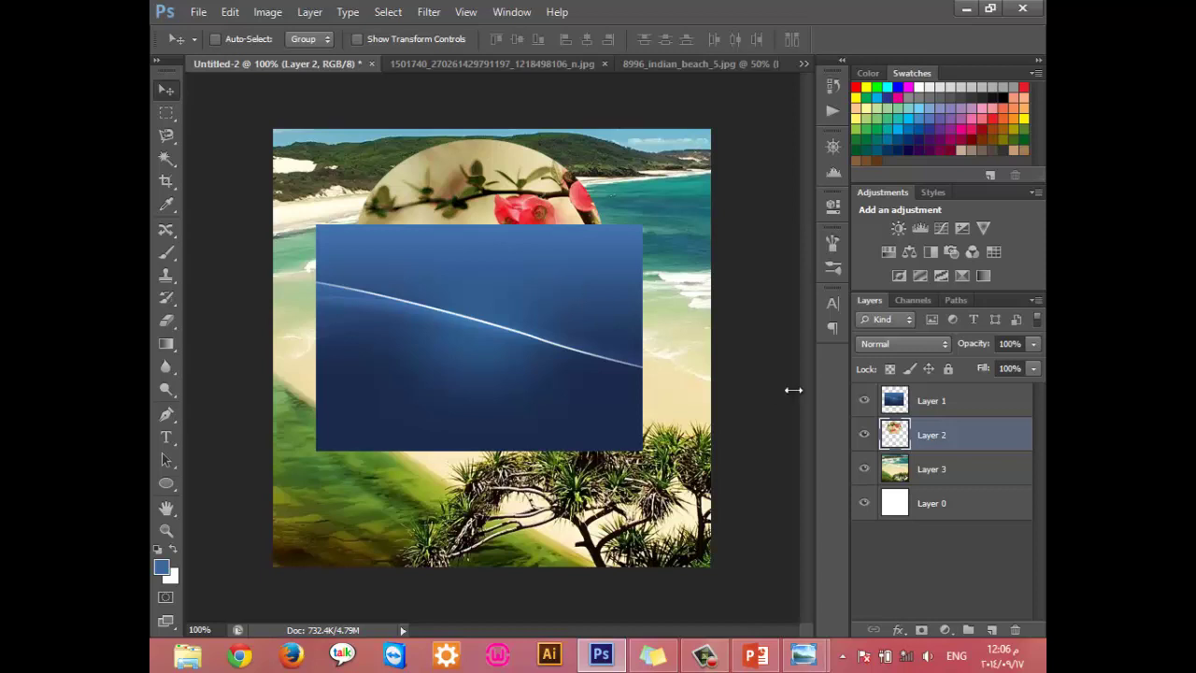
Step: Move the flower circle up into full view and the blue rectangle down below it
left_click(972, 512)
mouse_move(1195, 0)
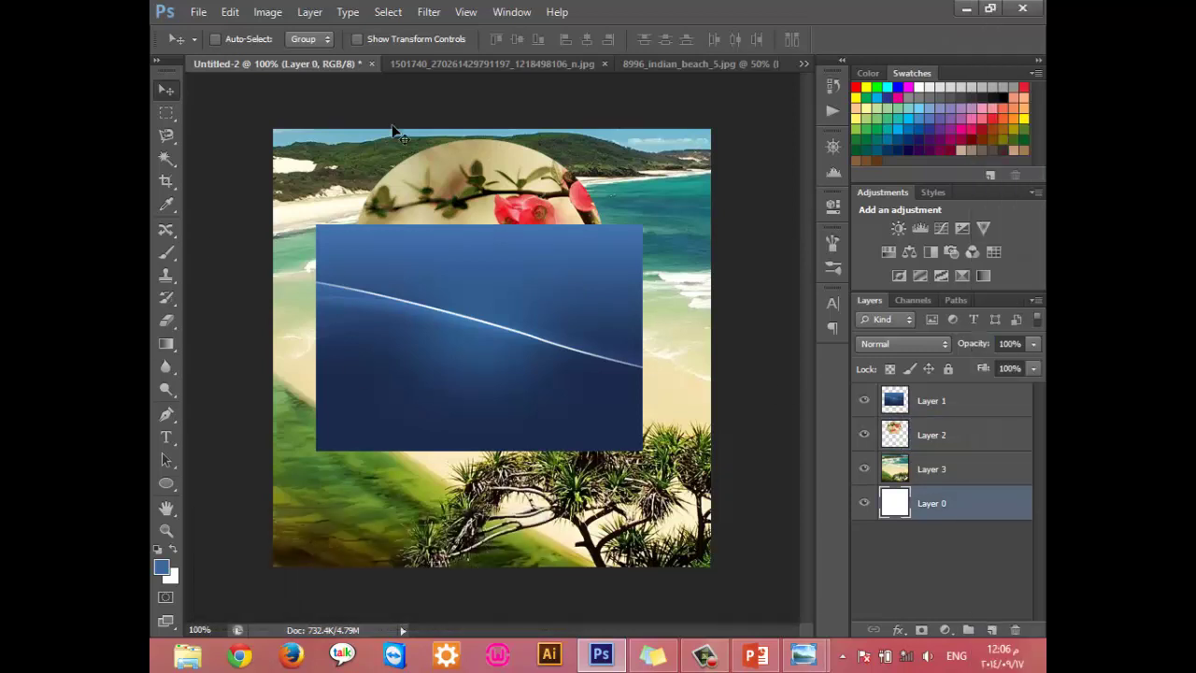
left_click(971, 403)
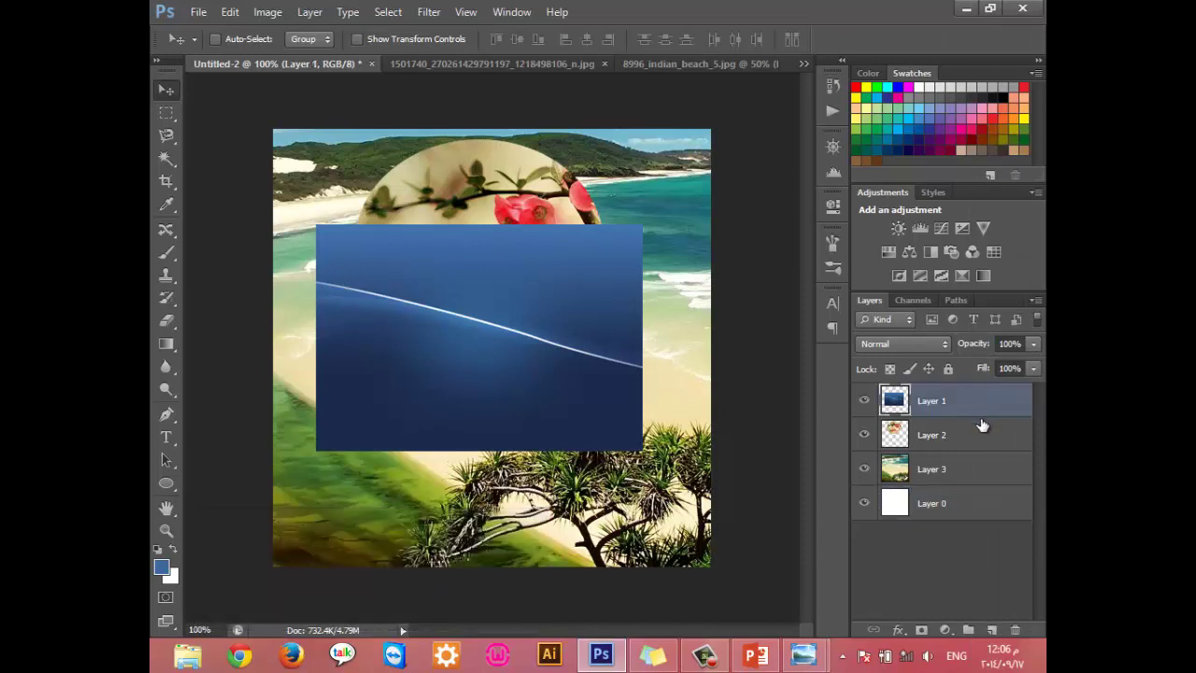
left_click(967, 440)
mouse_move(463, 314)
left_mouse_down()
mouse_move(481, 372)
mouse_move(509, 308)
left_mouse_up()
left_click(953, 400)
mouse_move(480, 423)
left_mouse_down()
mouse_move(490, 450)
mouse_move(542, 500)
left_mouse_up()
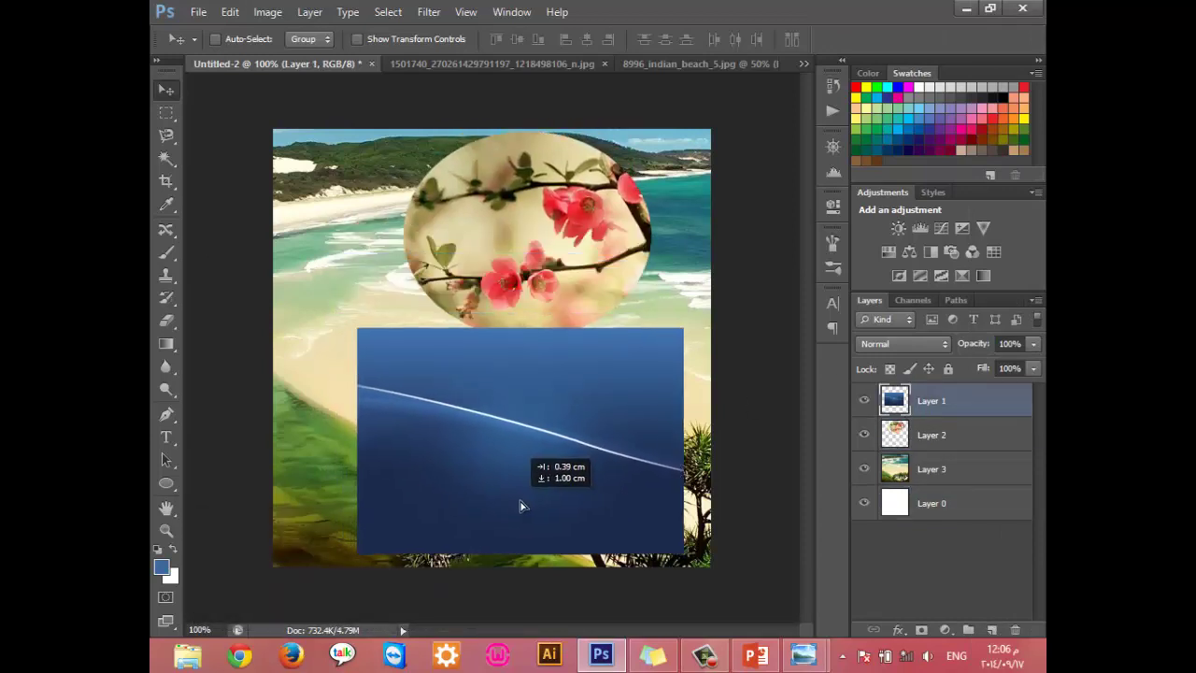
Step: Fine-tune the layout: blue rectangle slightly left and down, flower circle a little left
left_click(963, 435)
left_click(974, 438)
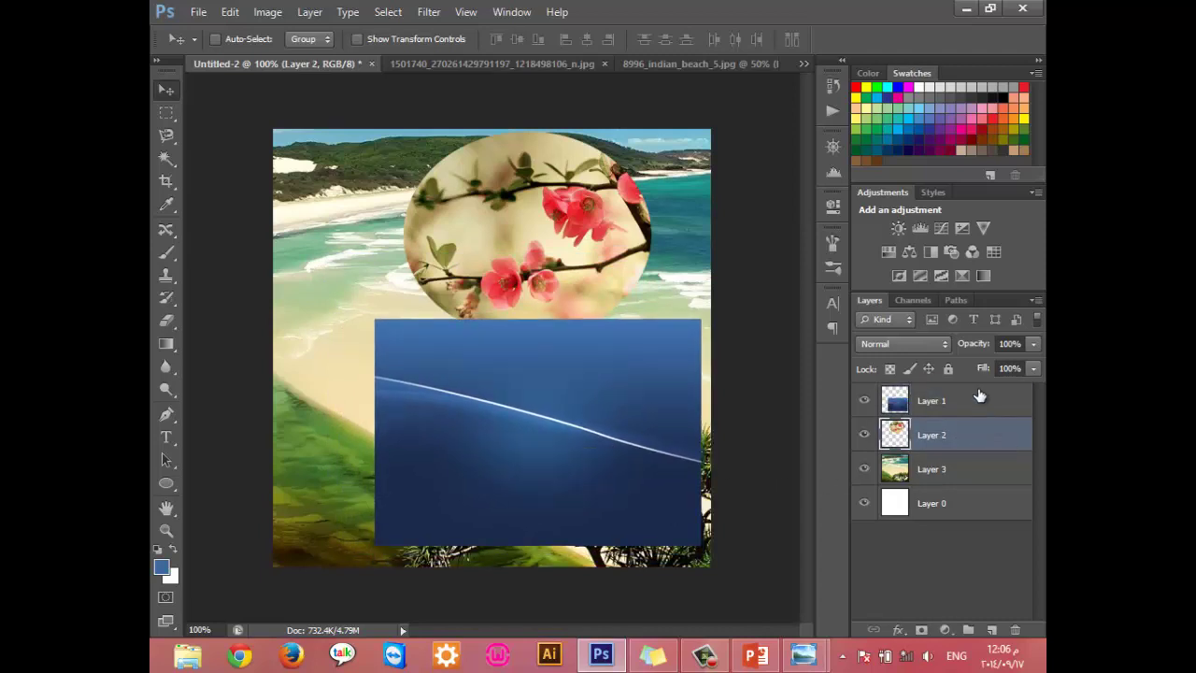
left_click(979, 409)
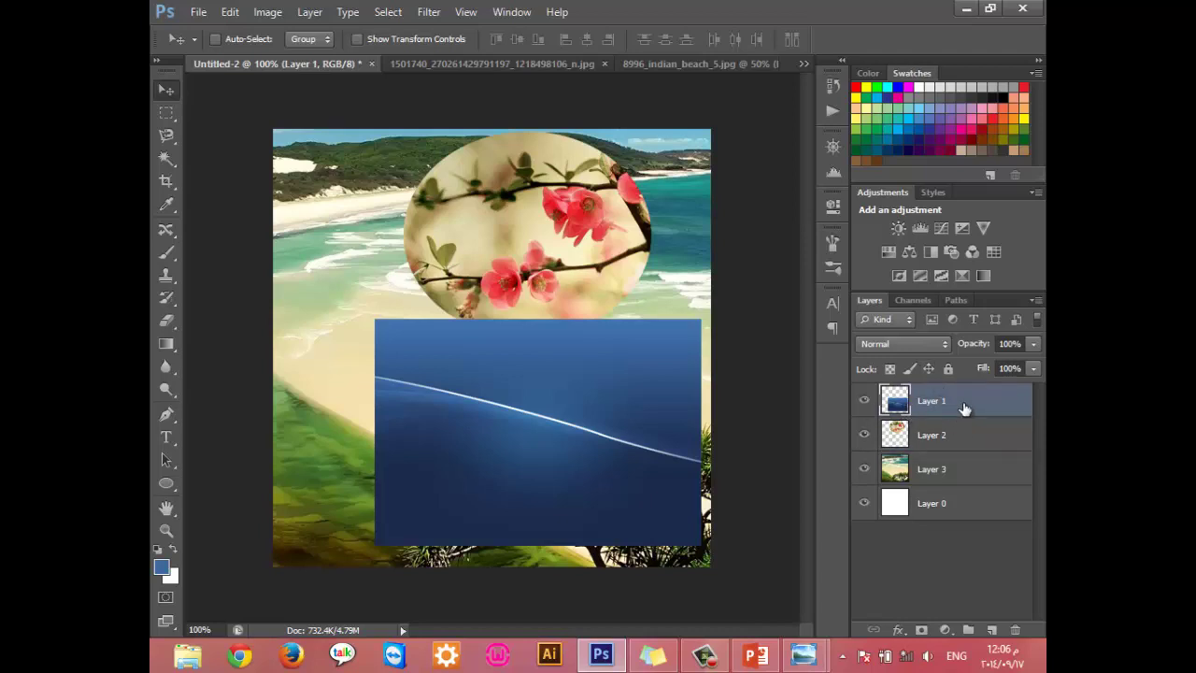
left_click(972, 439)
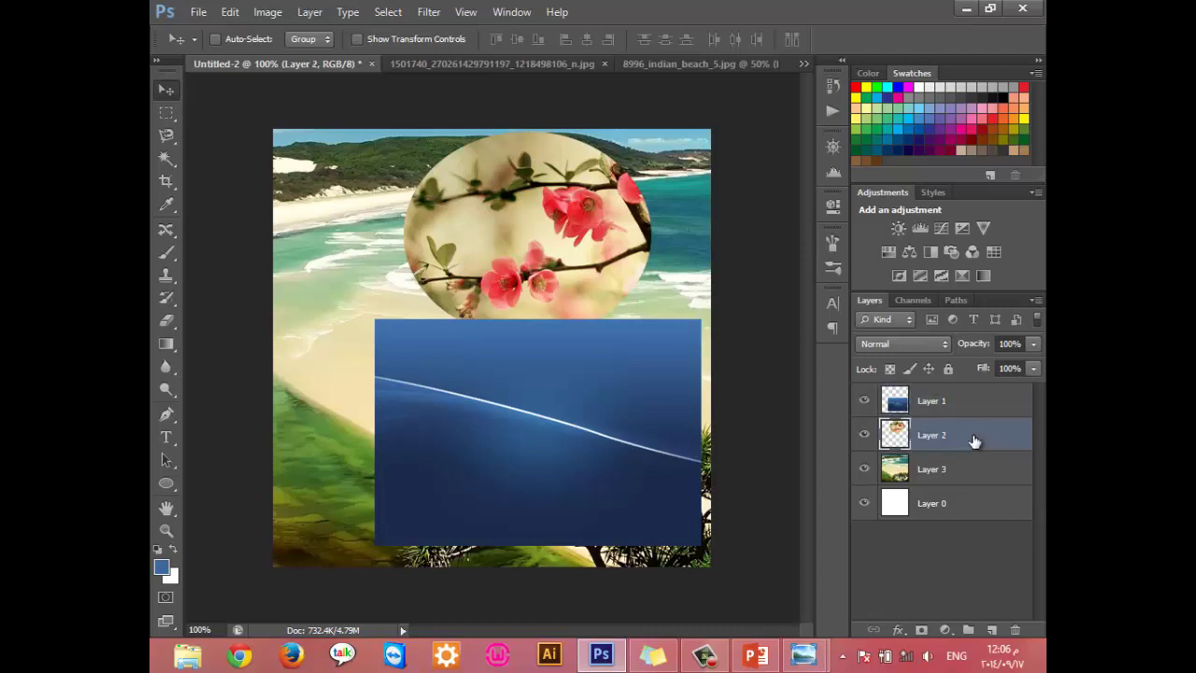
left_click(958, 400)
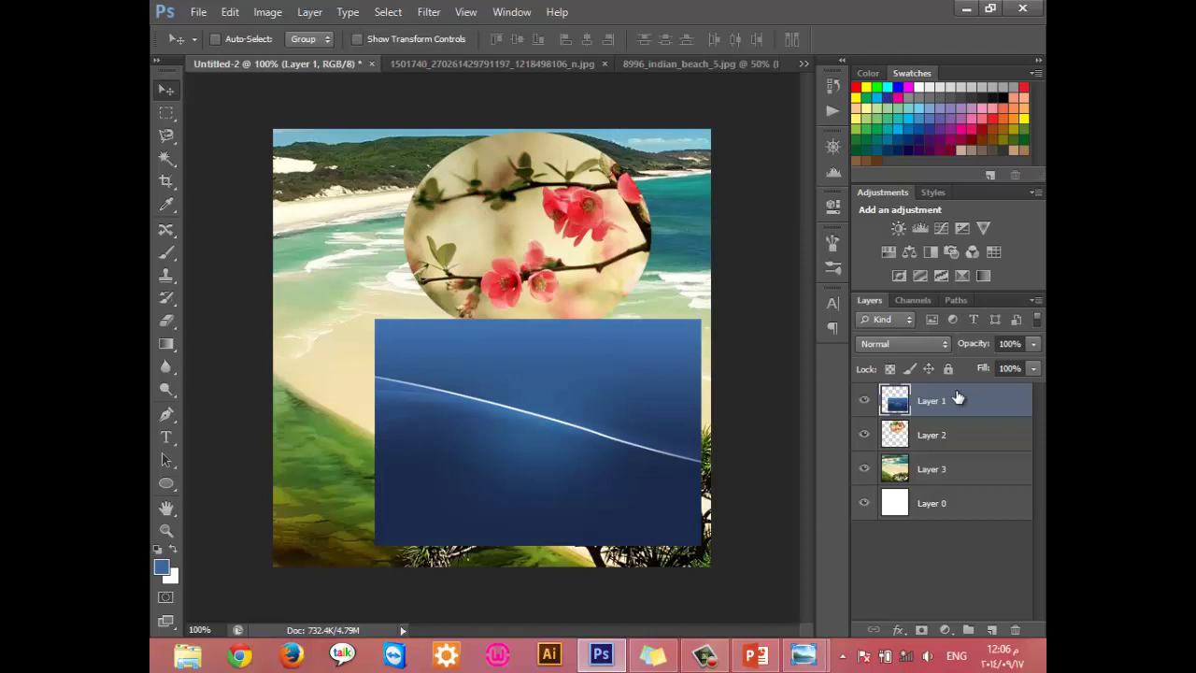
left_click(969, 430)
left_click_drag(540, 419, 506, 430)
key("alt+bracketleft")
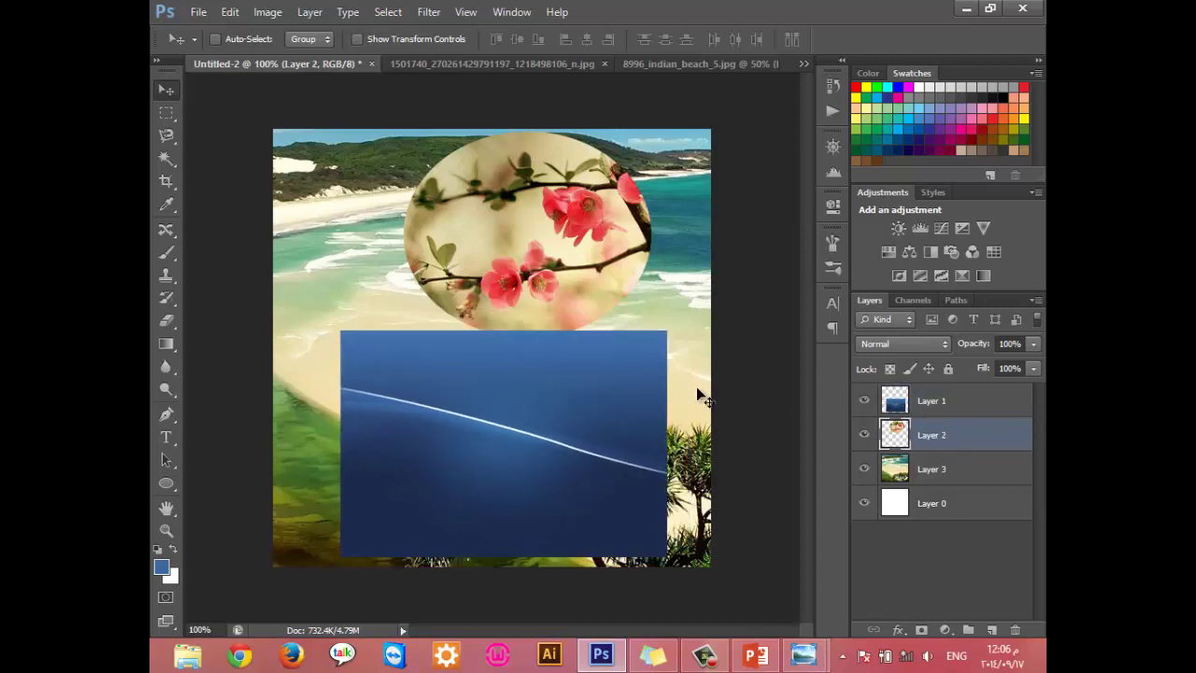
left_click_drag(537, 282, 514, 289)
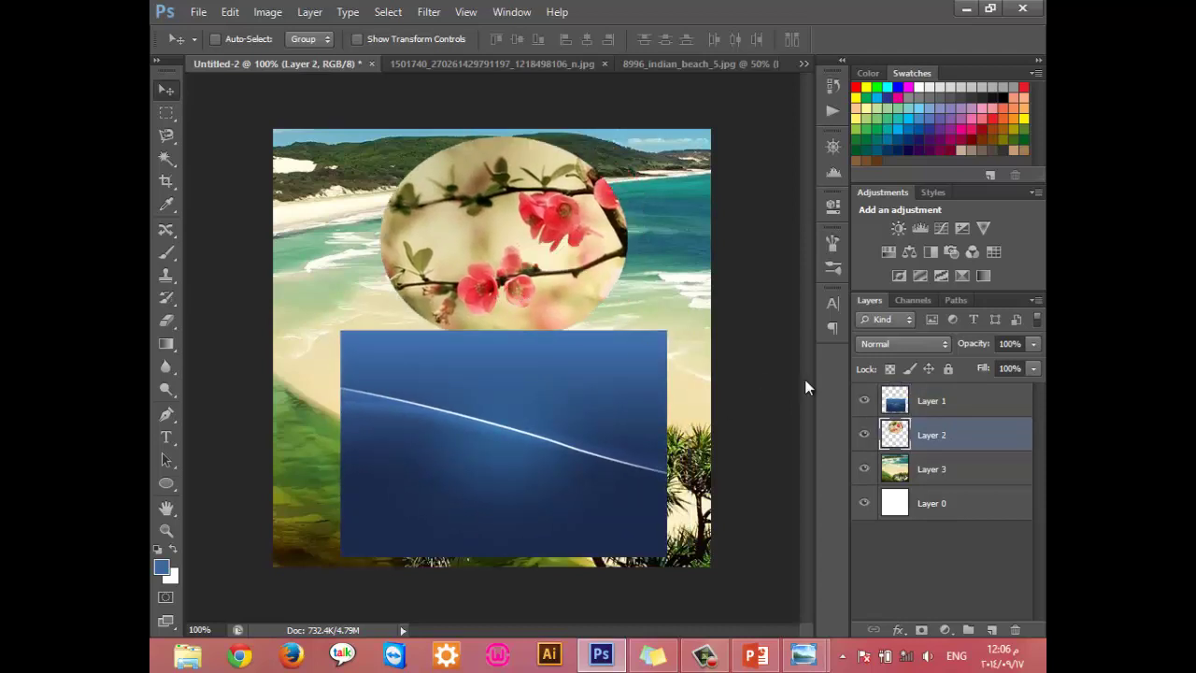
left_click(987, 404)
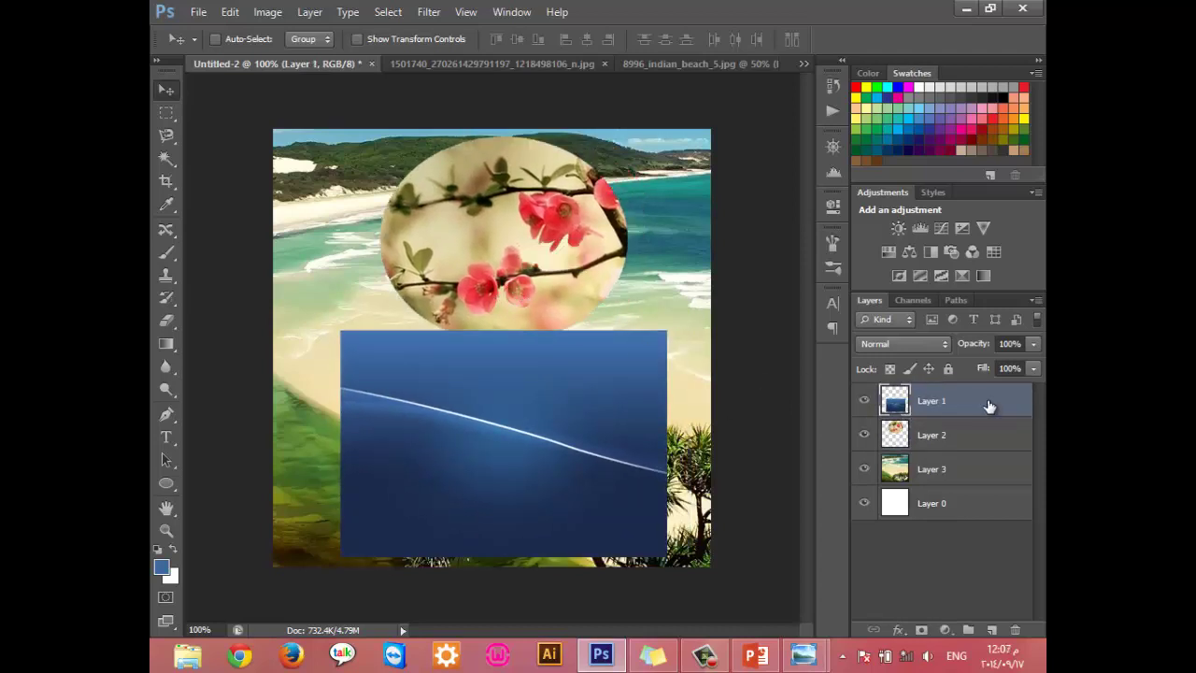
Step: Merge the blue image into the flower layer and reposition the combined content
left_click(1034, 301)
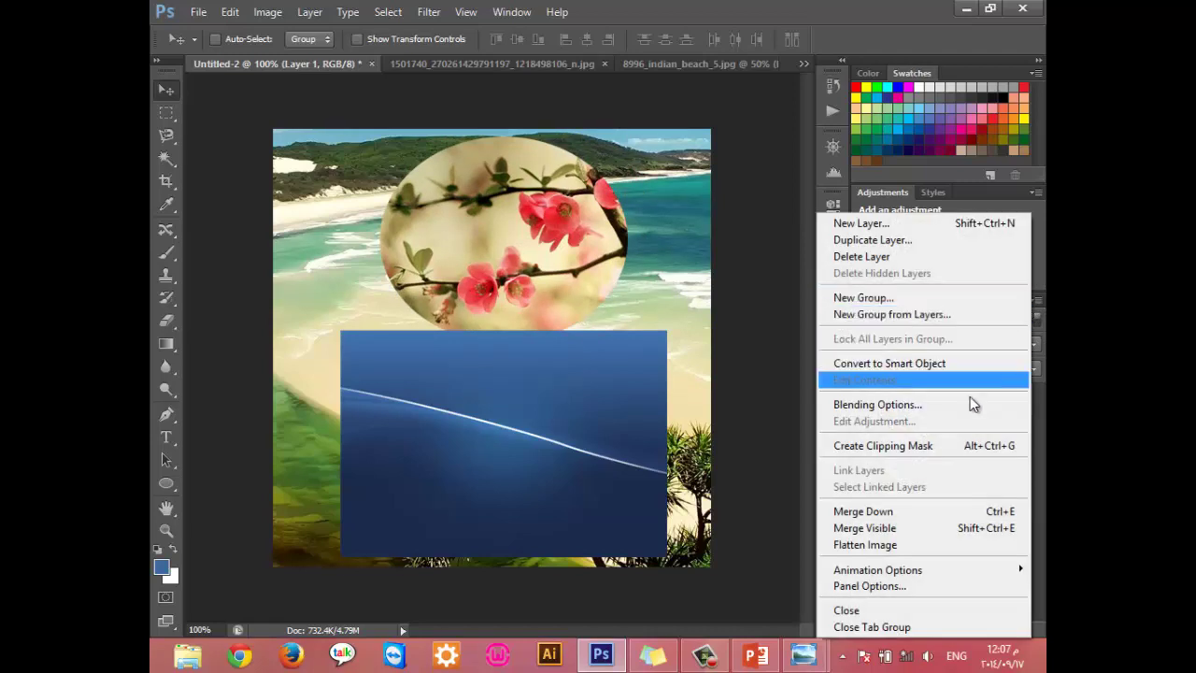
left_click(932, 513)
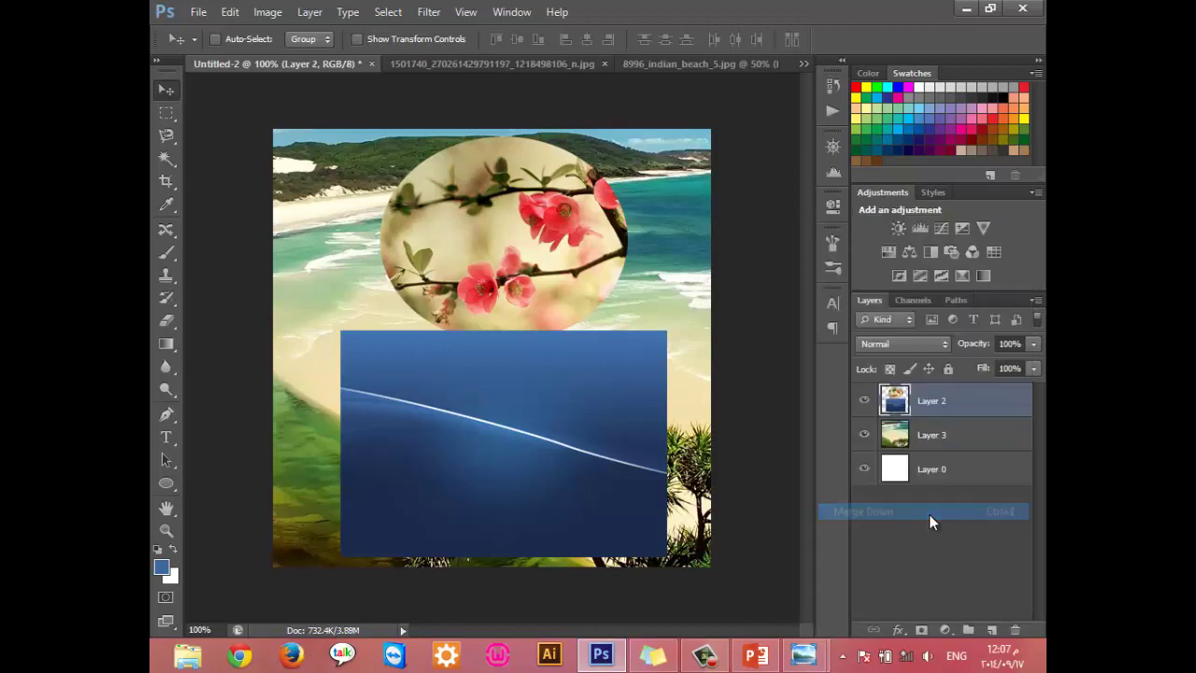
left_click(865, 402)
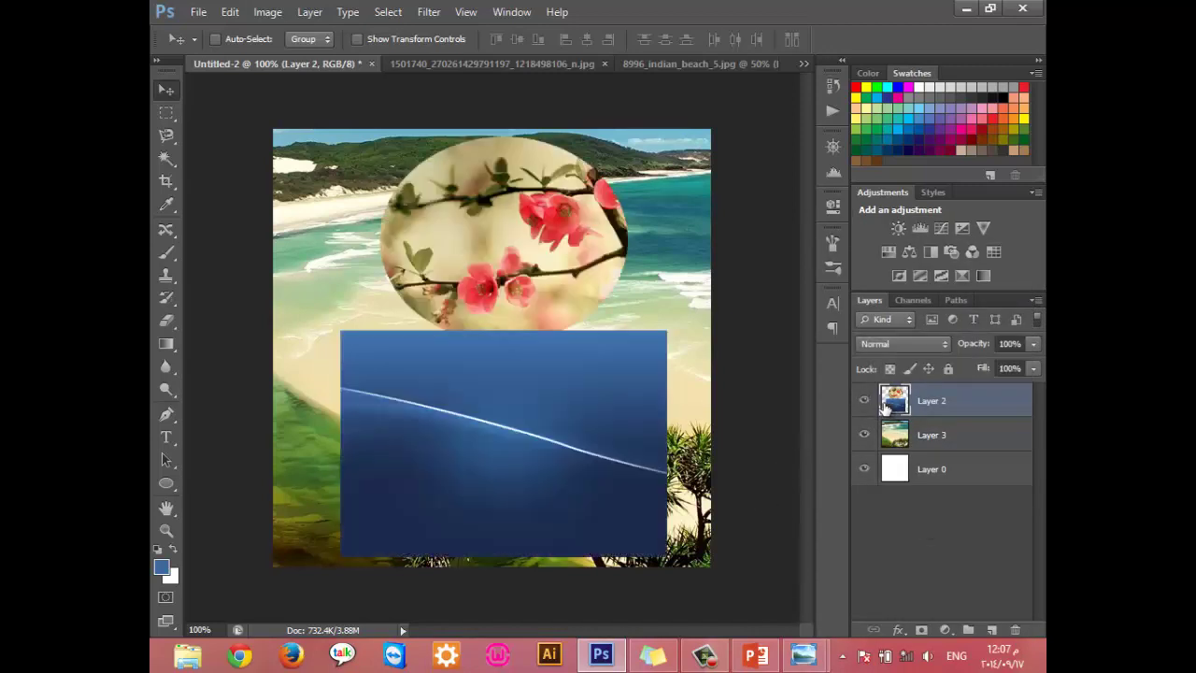
mouse_move(538, 367)
left_mouse_down()
mouse_move(458, 353)
mouse_move(554, 319)
left_mouse_up()
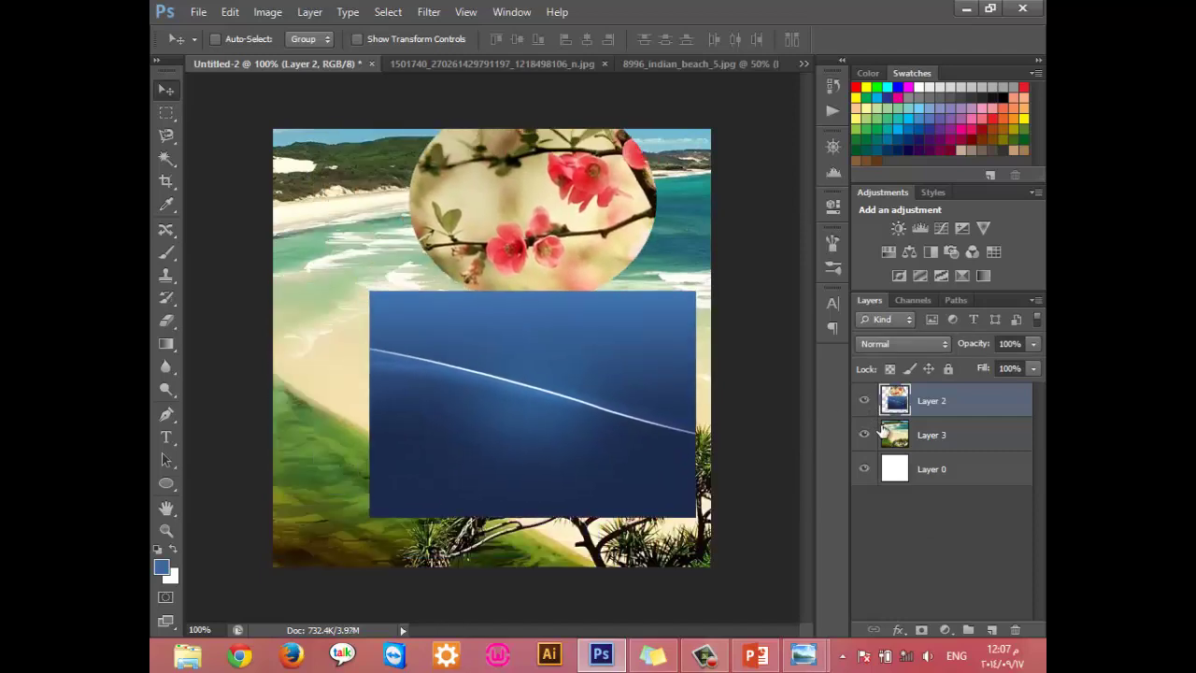
mouse_move(569, 421)
left_mouse_down()
mouse_move(440, 416)
mouse_move(552, 449)
mouse_move(502, 446)
left_mouse_up()
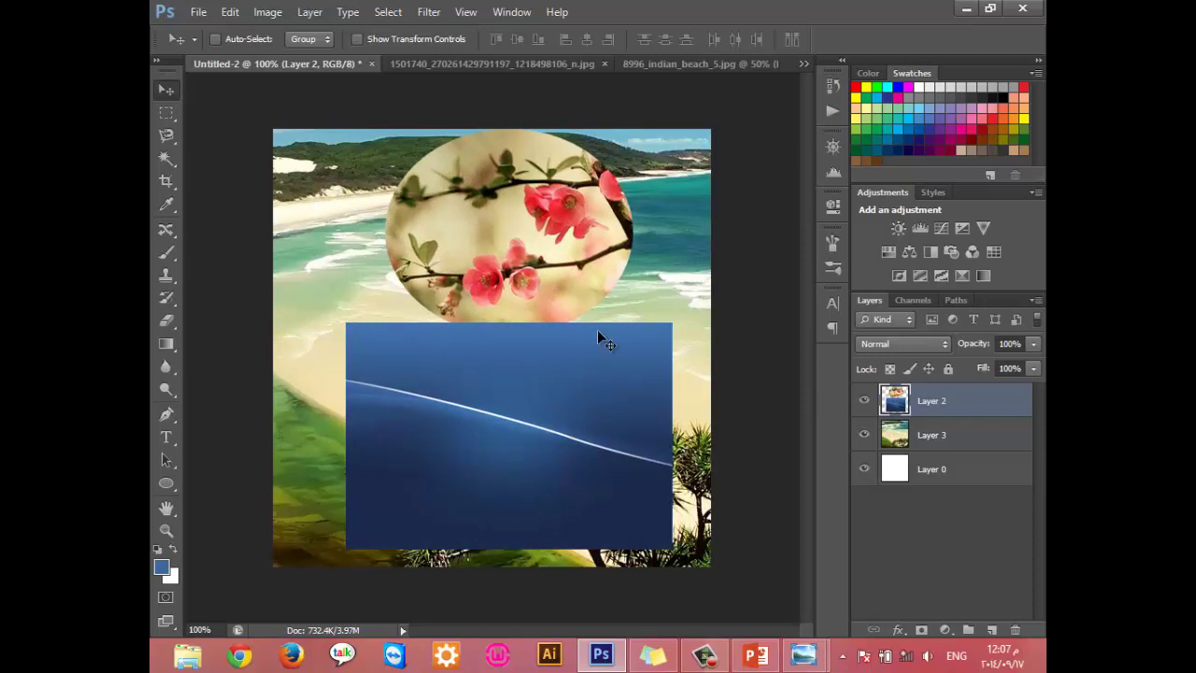
Step: Return the blue sea image to its own Layer 1 and move it slightly up-left
key("Left")
key("Left")
key("Left")
key("Down")
key("Down")
key("Down")
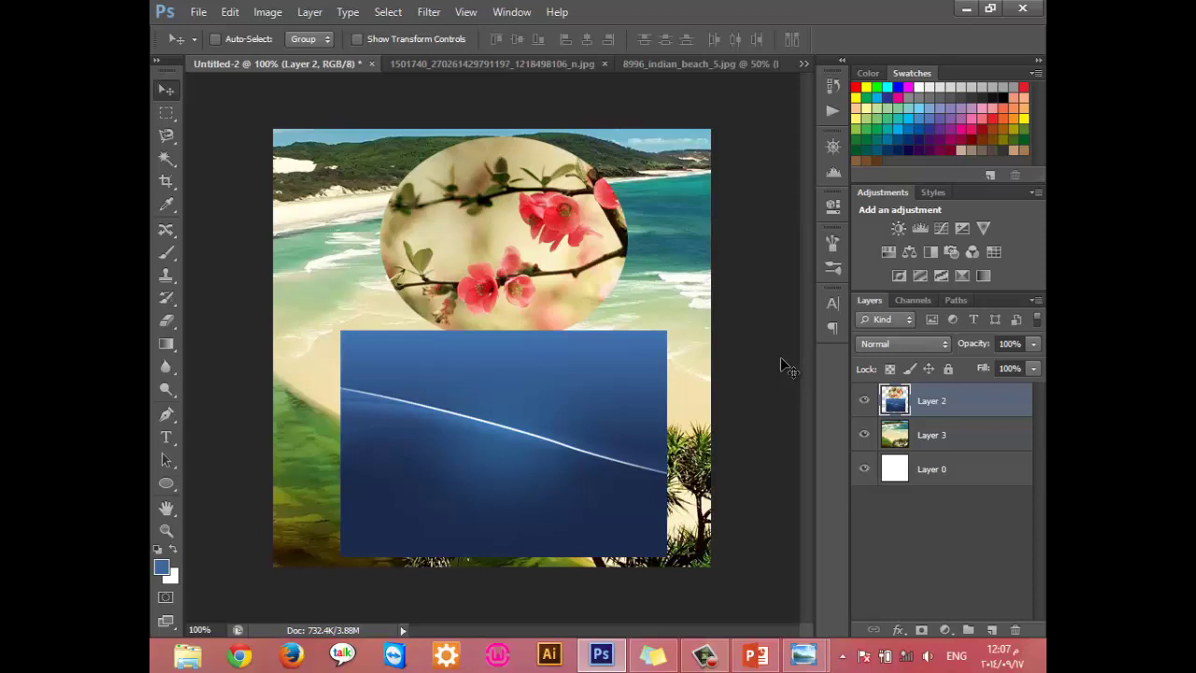
key("ctrl+z")
left_click(1018, 401)
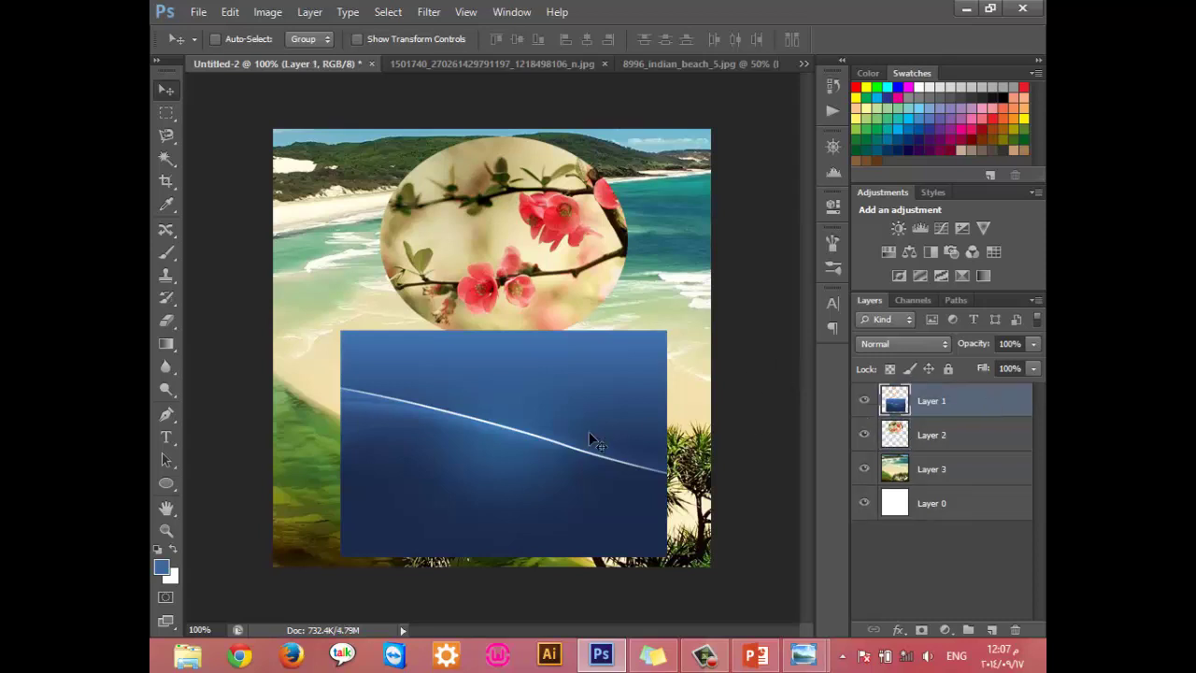
left_click_drag(590, 440, 569, 414)
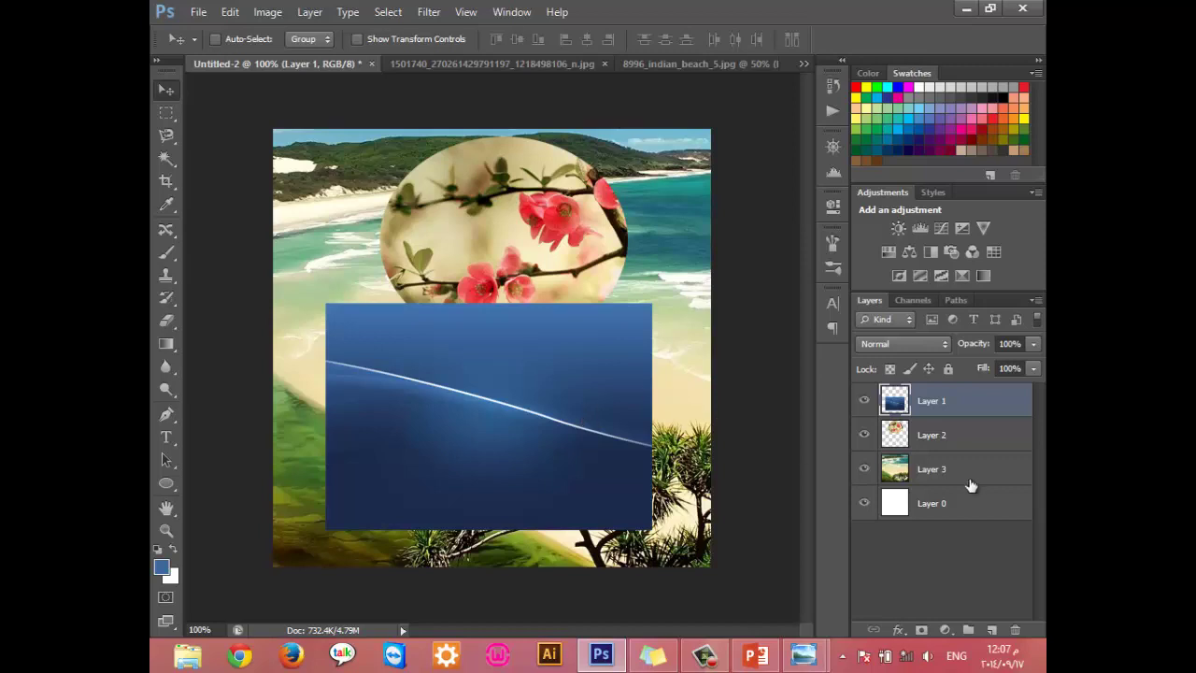
left_click(1024, 451)
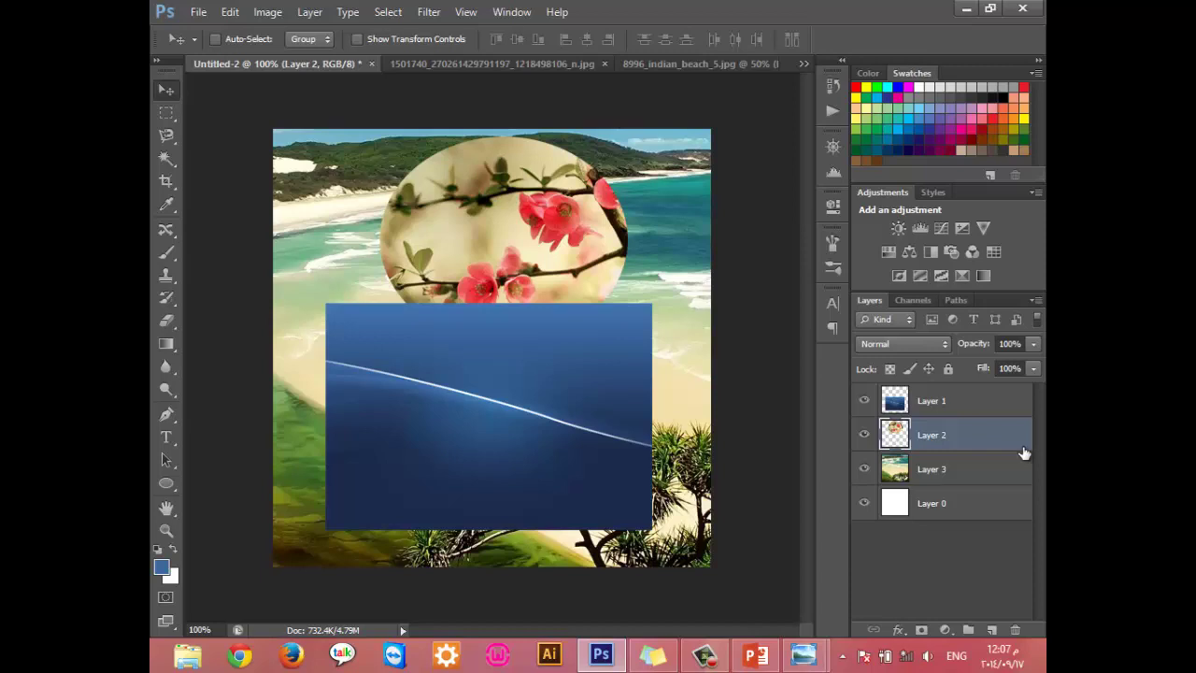
left_click(966, 400)
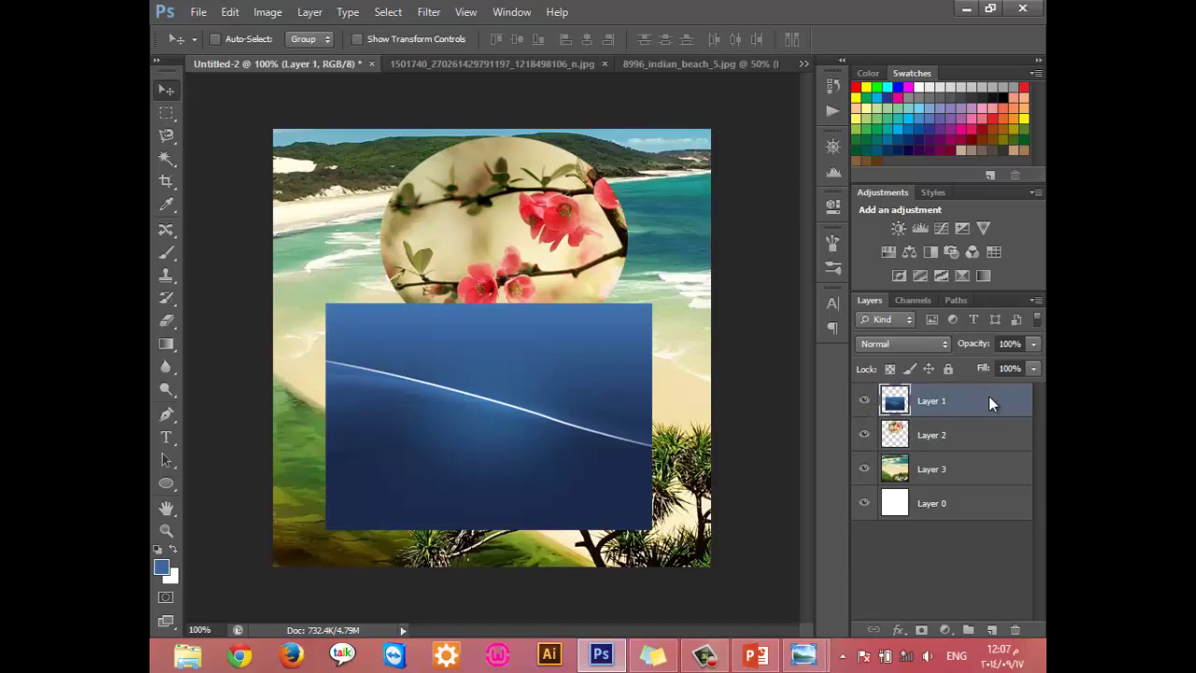
left_click(1036, 301)
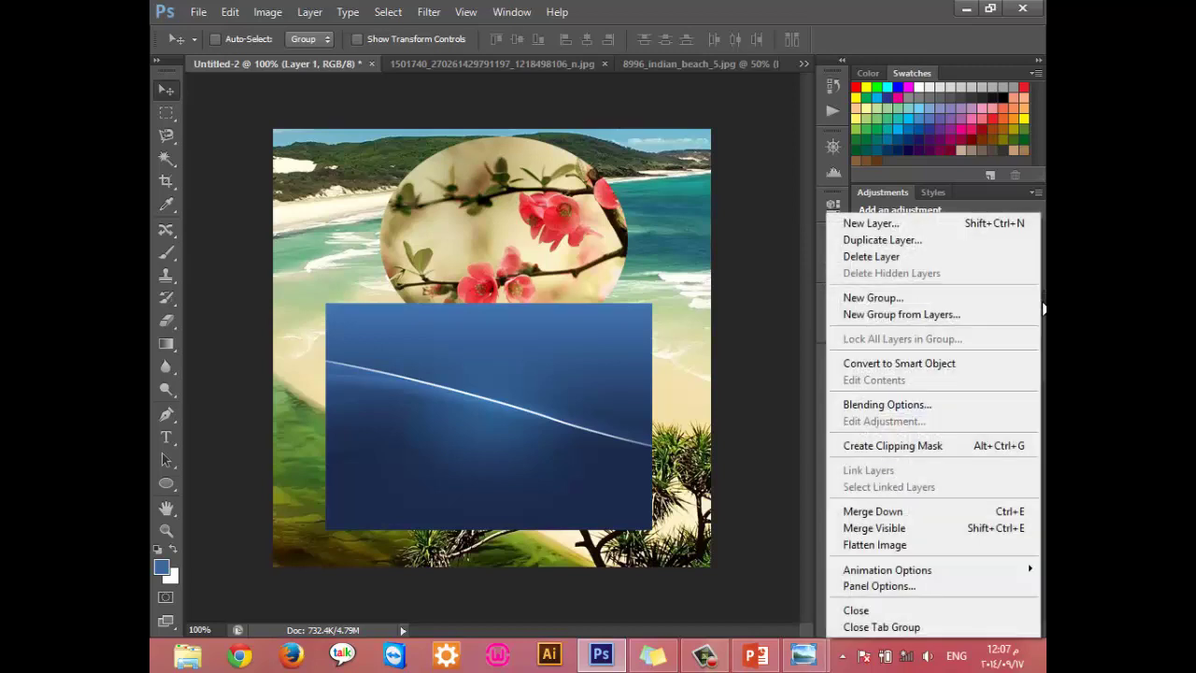
left_click(963, 516)
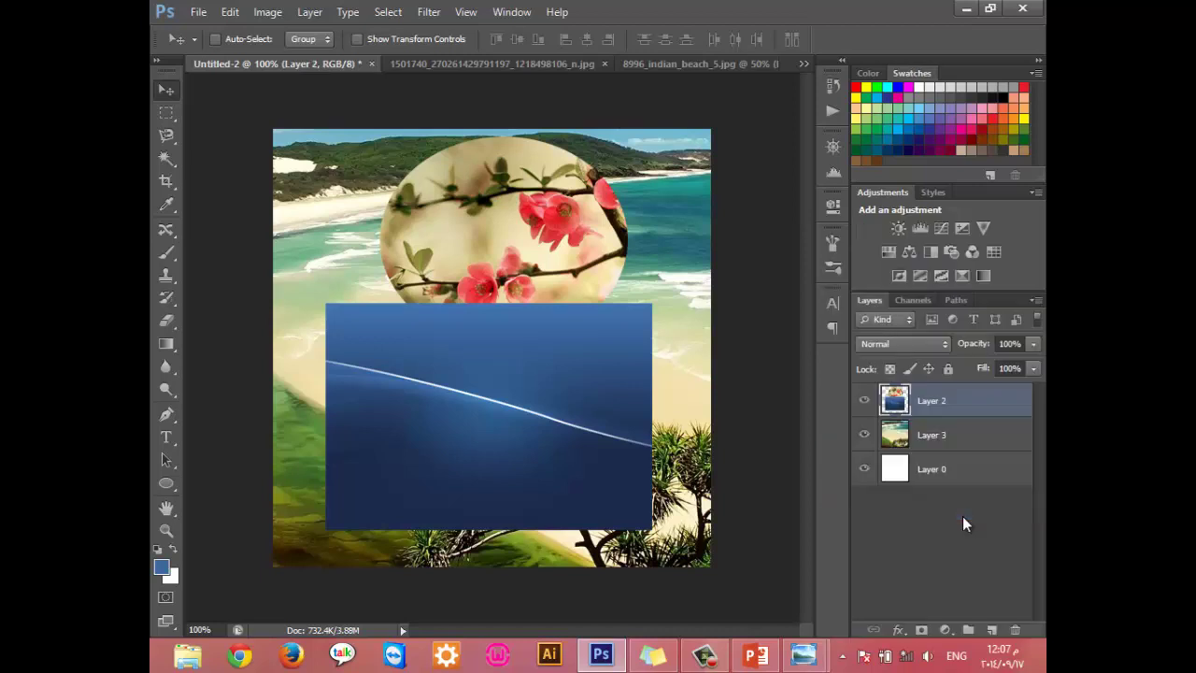
left_click_drag(504, 433, 512, 449)
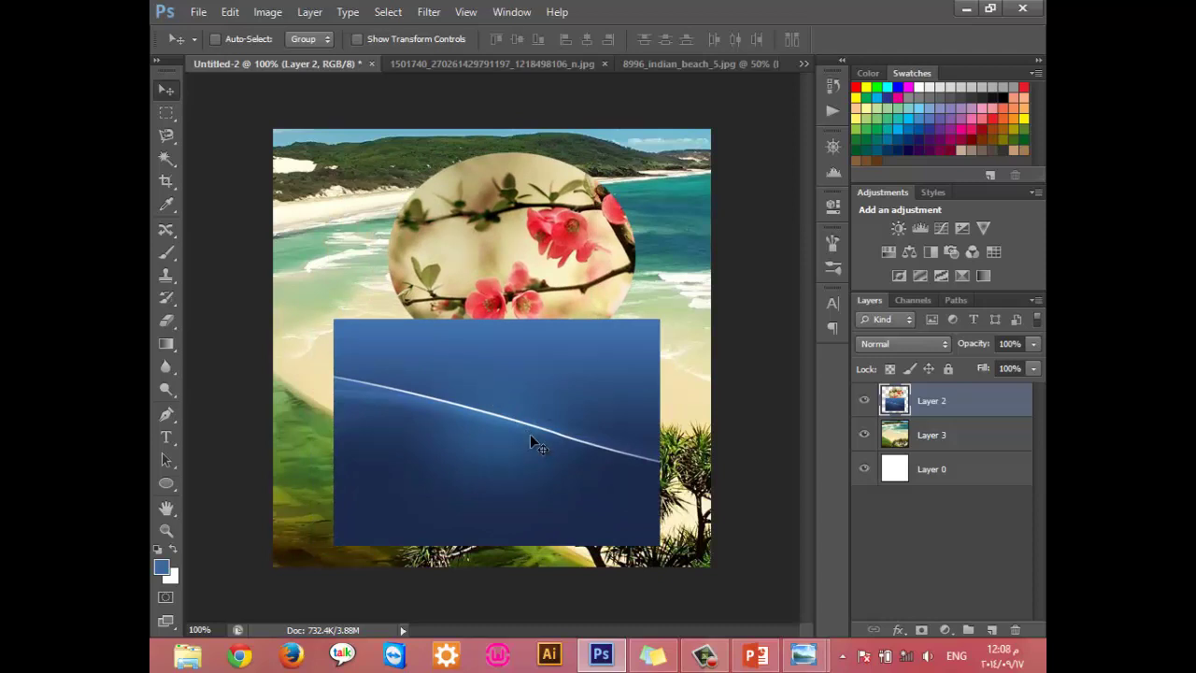
left_click_drag(530, 435, 488, 408)
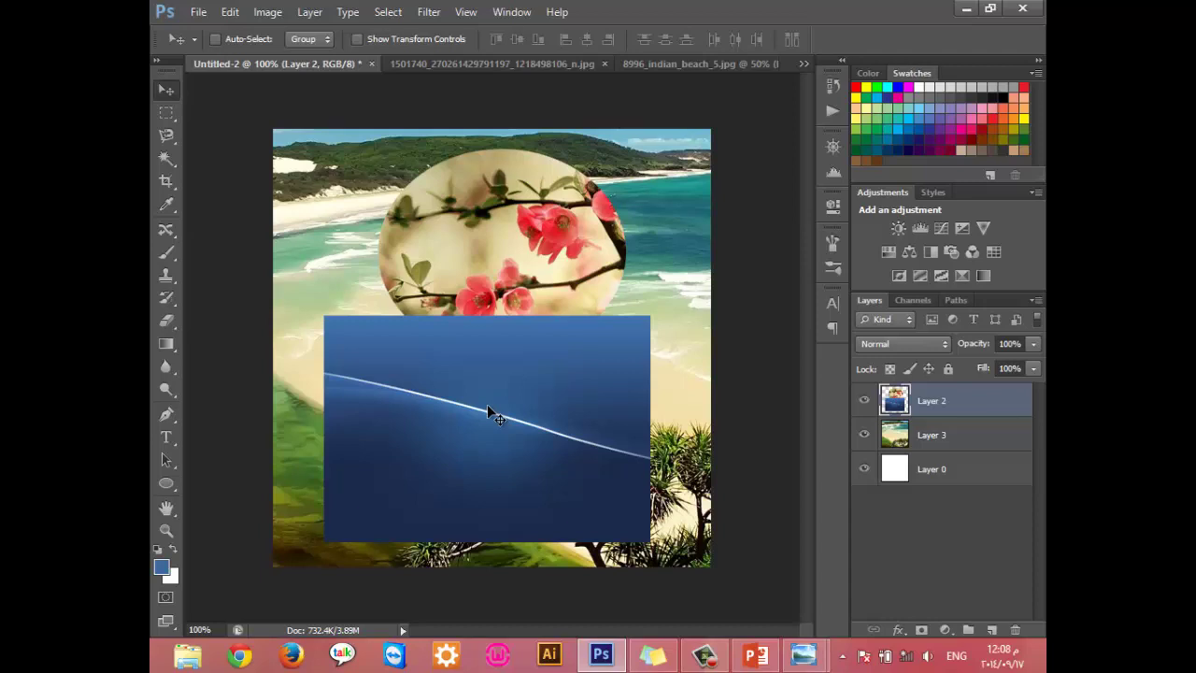
key("Up")
key("Up")
key("Up")
key("Right")
key("Right")
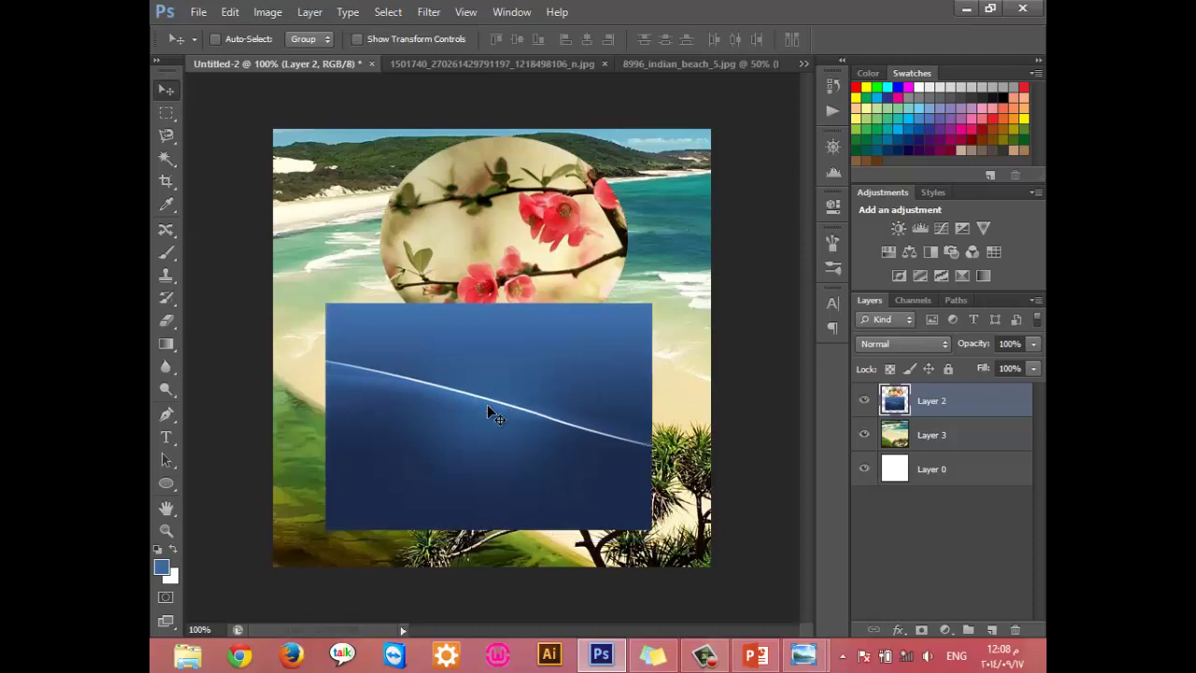
key("ctrl+shift+j")
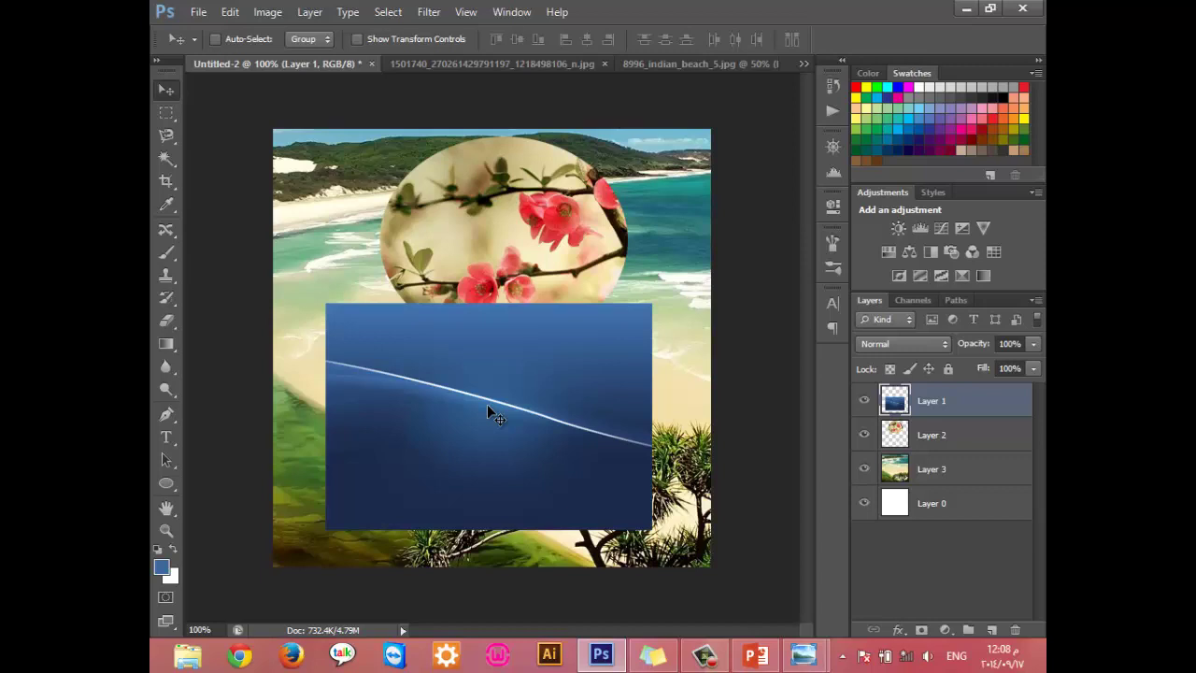
left_click(990, 435)
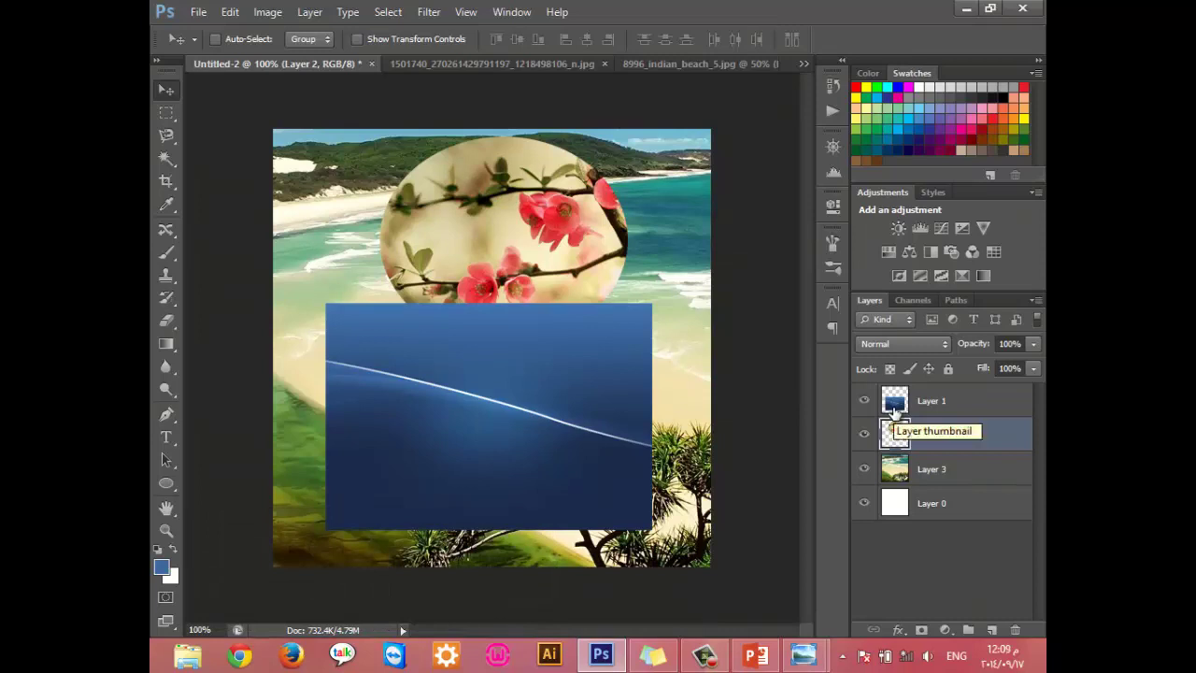
left_click(974, 409)
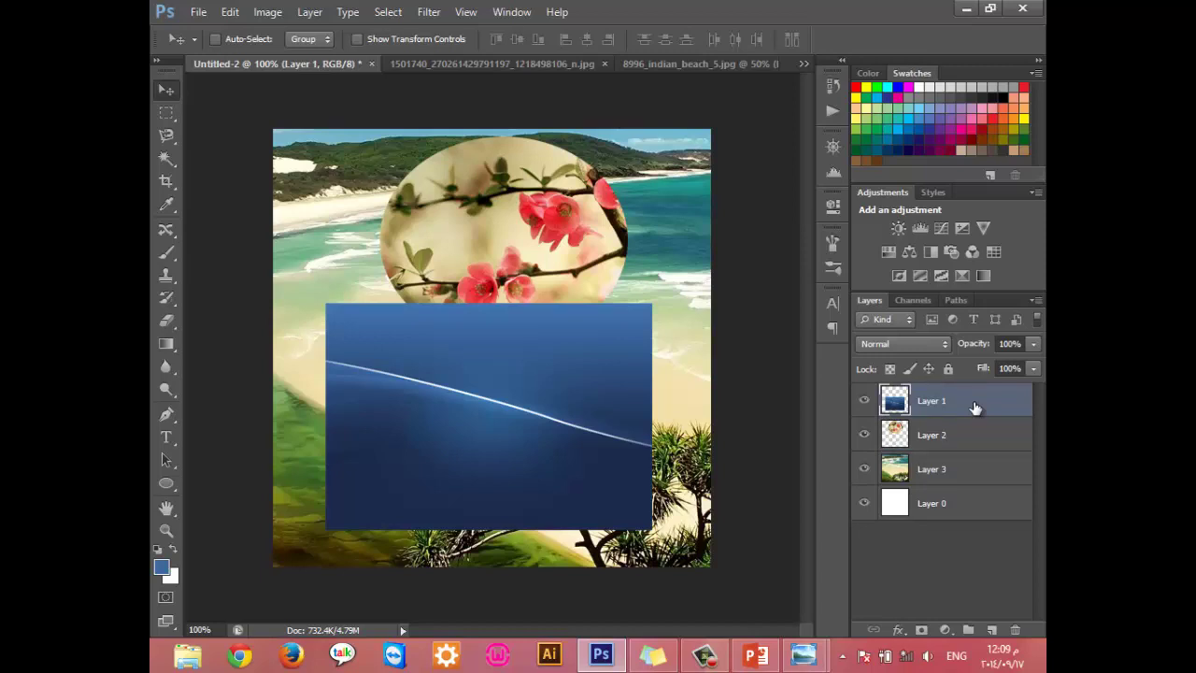
left_click(976, 477, "ctrl")
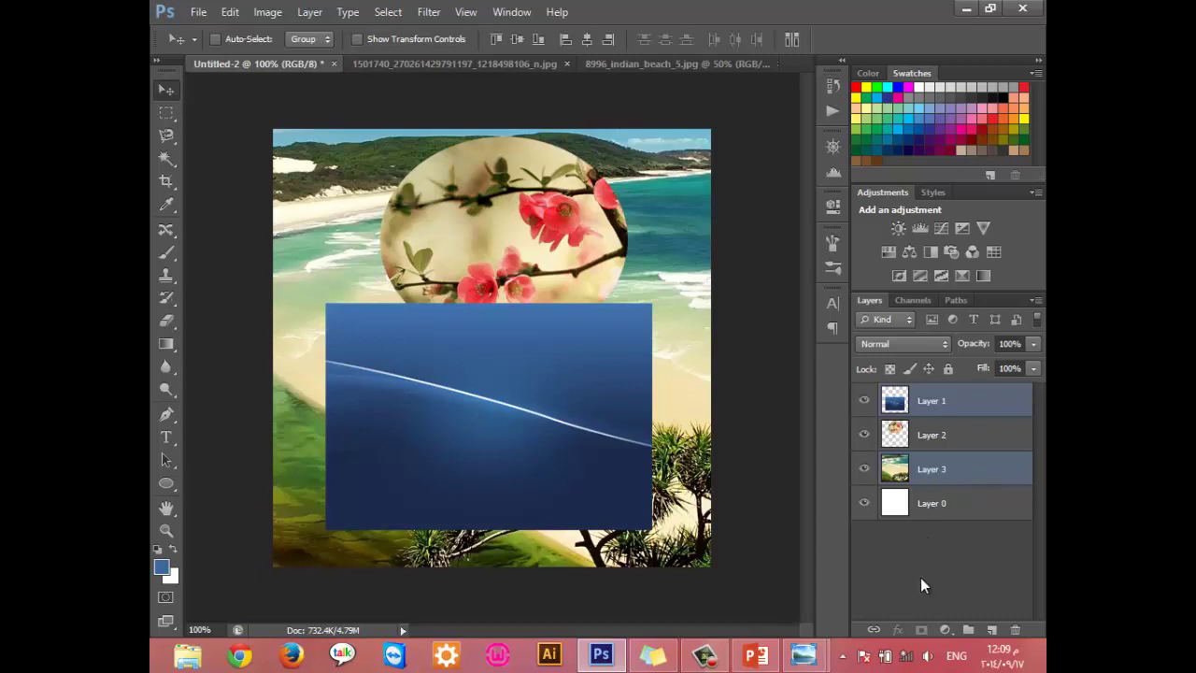
Step: Link blue rectangle Layer 1 with beach Layer 3 and drag both slightly down and right
left_click(876, 630)
left_click(945, 410)
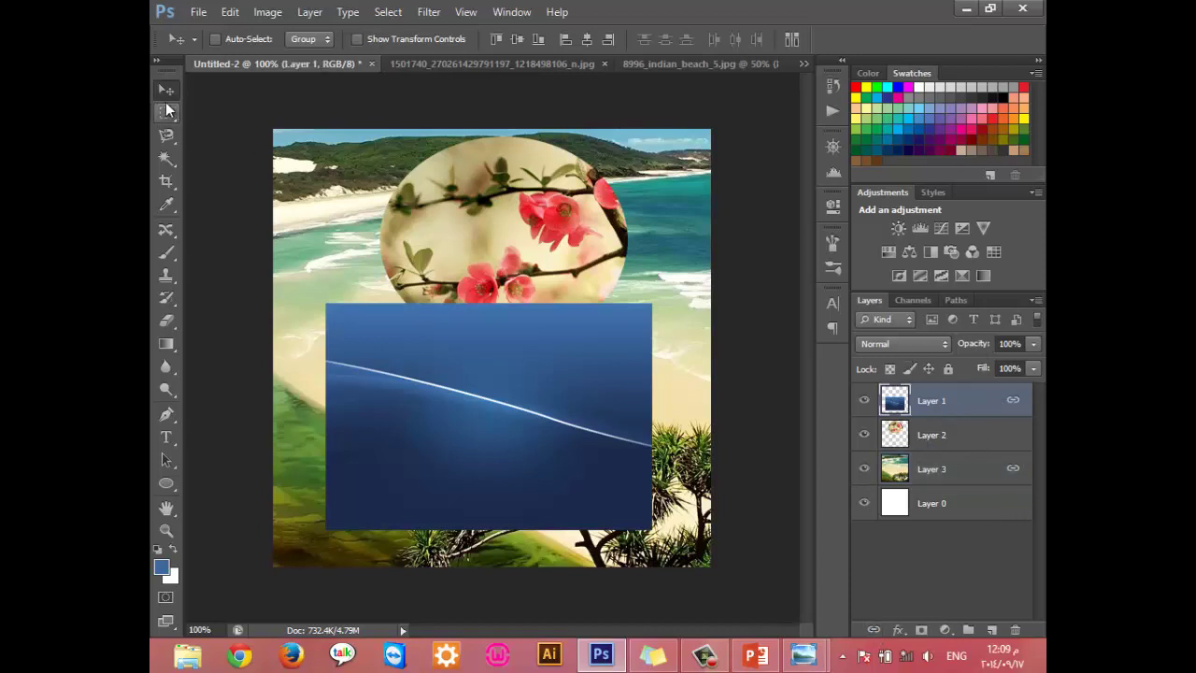
left_click(166, 90)
mouse_move(479, 256)
left_mouse_down()
mouse_move(495, 243)
mouse_move(480, 314)
left_mouse_up()
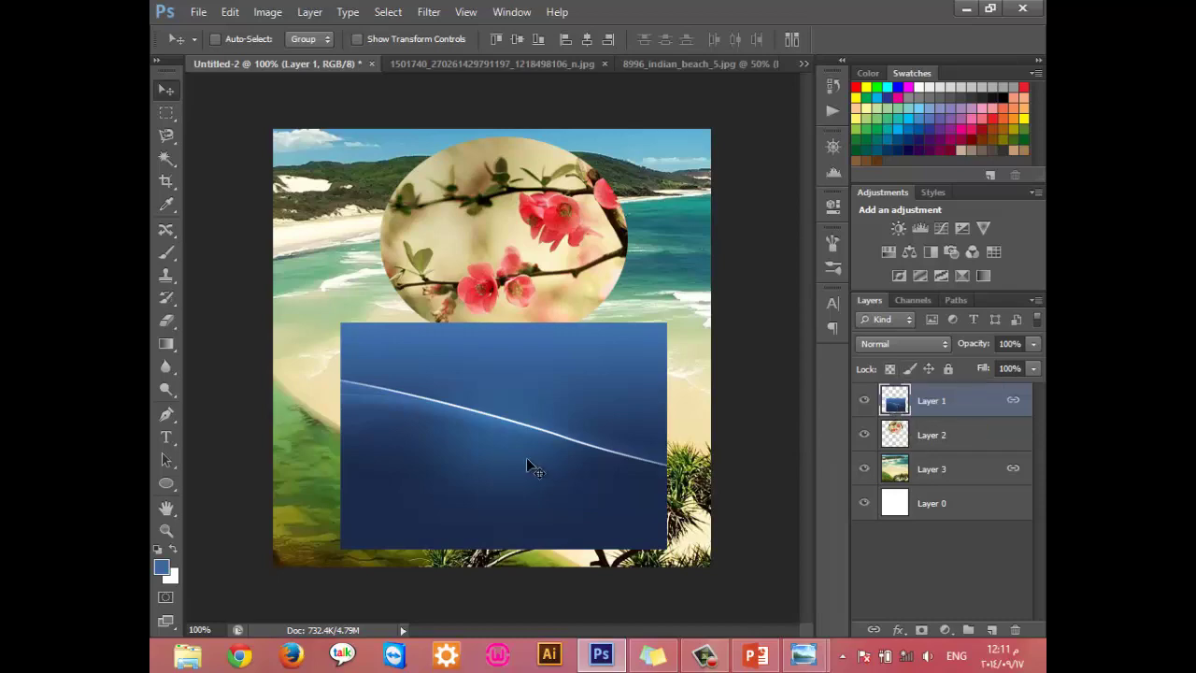
Step: Move the linked blue rectangle and beach further up and left
mouse_move(526, 457)
left_mouse_down()
mouse_move(481, 484)
mouse_move(521, 406)
left_mouse_up()
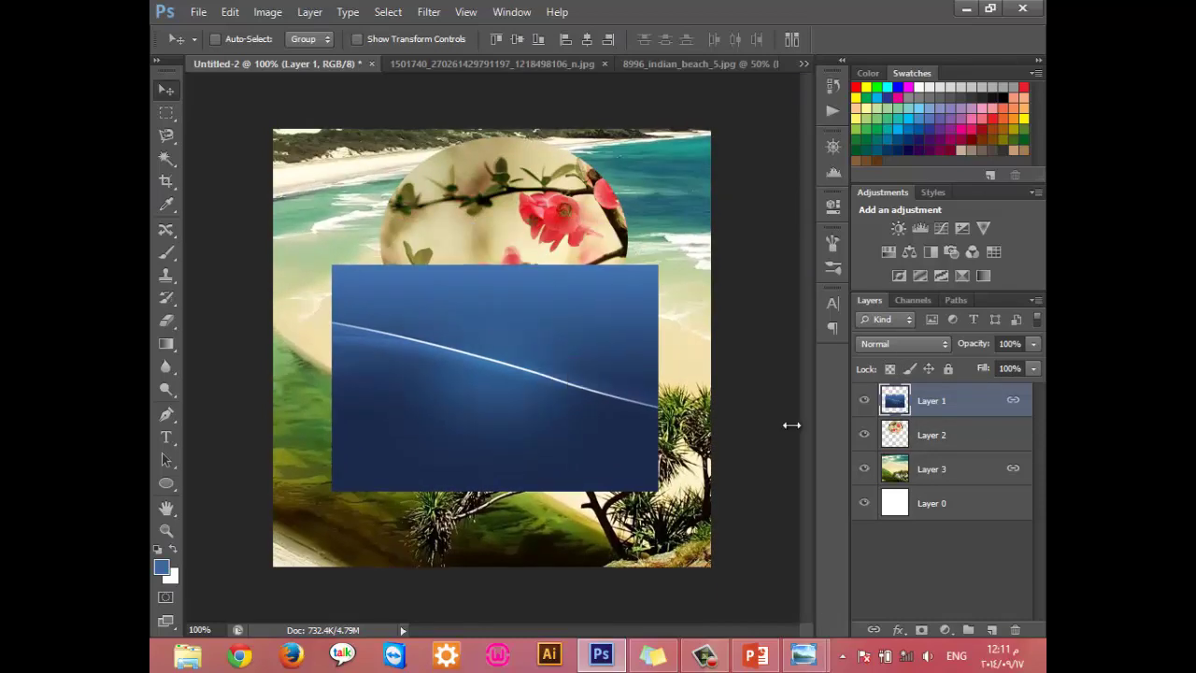
left_click(966, 470)
mouse_move(720, 461)
left_mouse_down()
mouse_move(628, 449)
mouse_move(640, 465)
left_mouse_up()
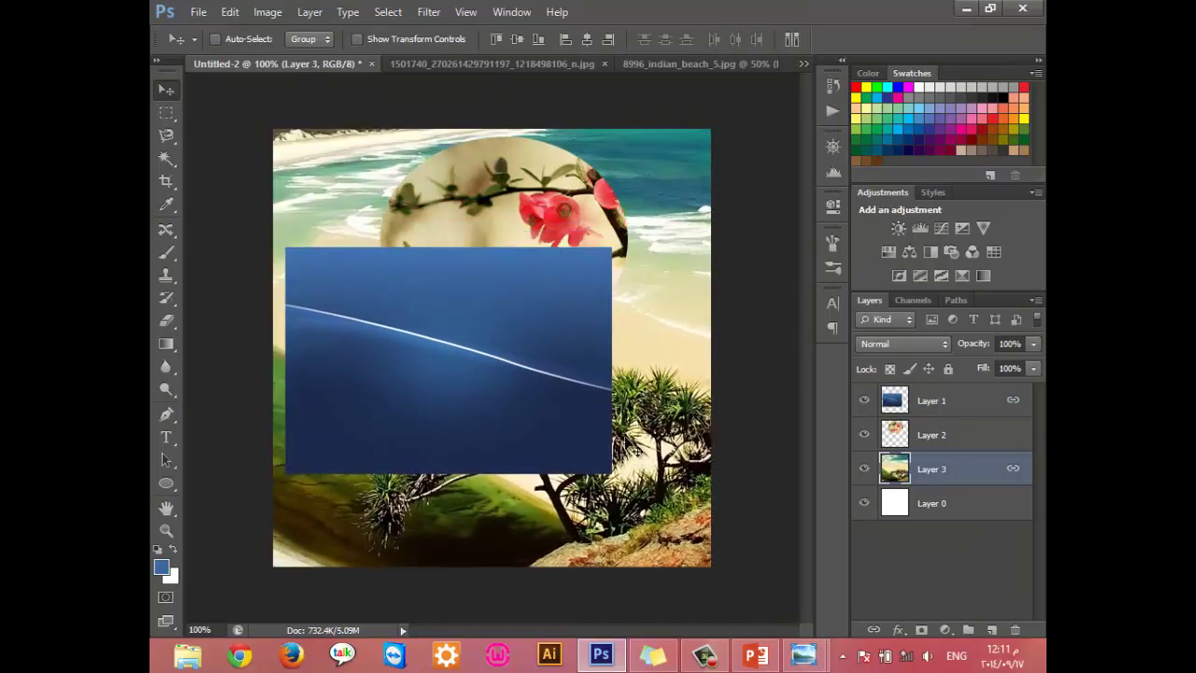
Step: Leave only Layer 1 selected and hide the blue rectangle layer
left_click(988, 441)
left_click(1005, 408)
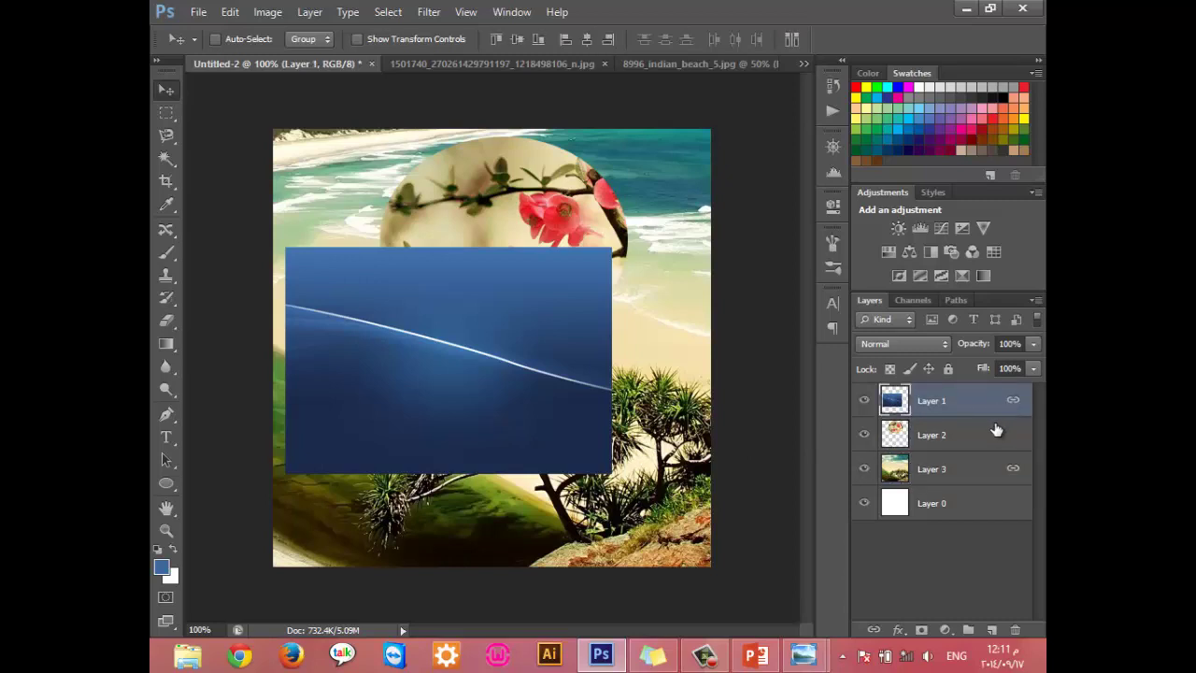
left_click(998, 477, "ctrl")
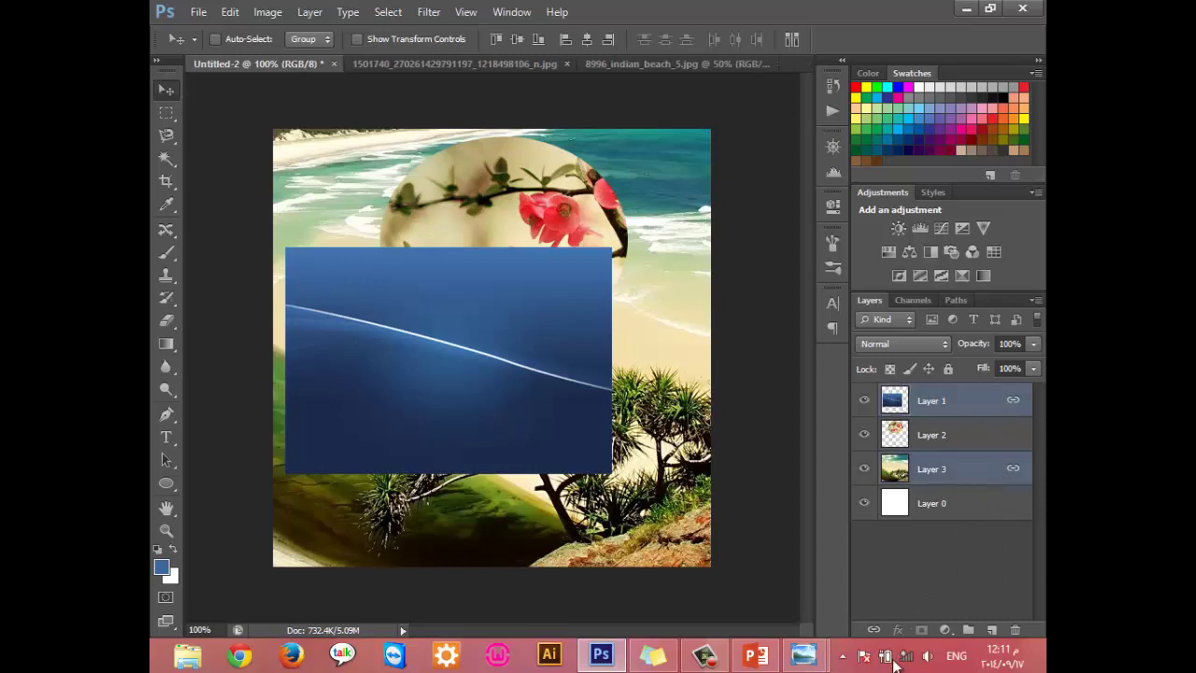
left_click(983, 409)
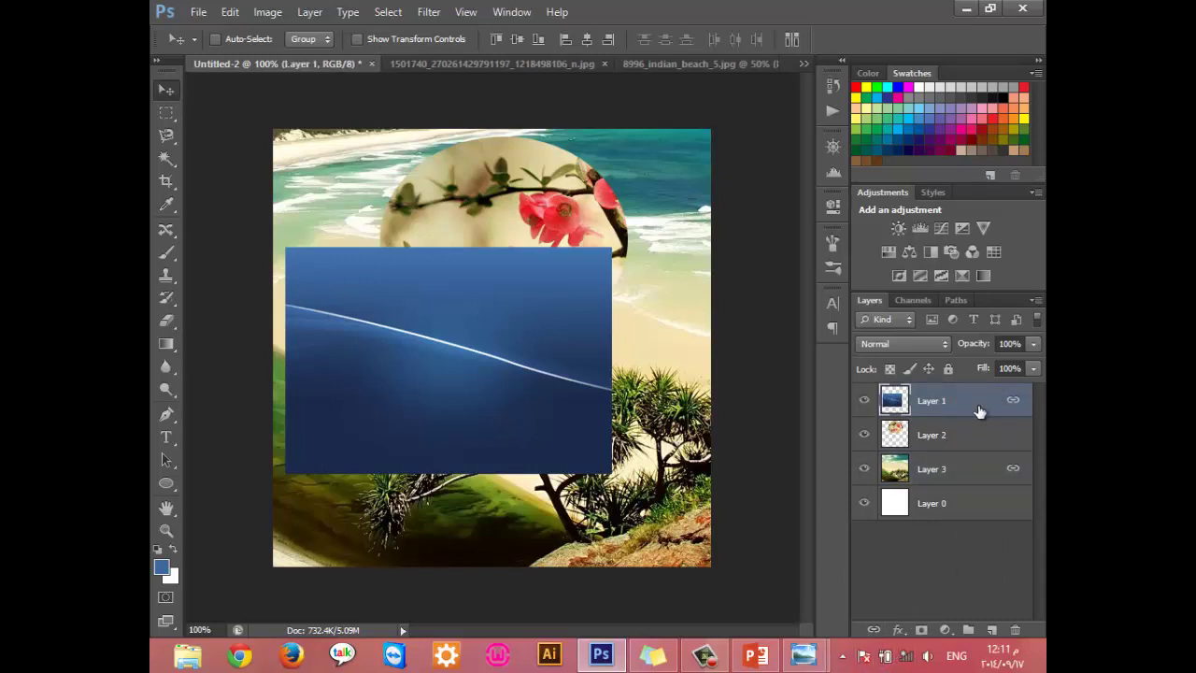
left_click(865, 400)
left_click(865, 402)
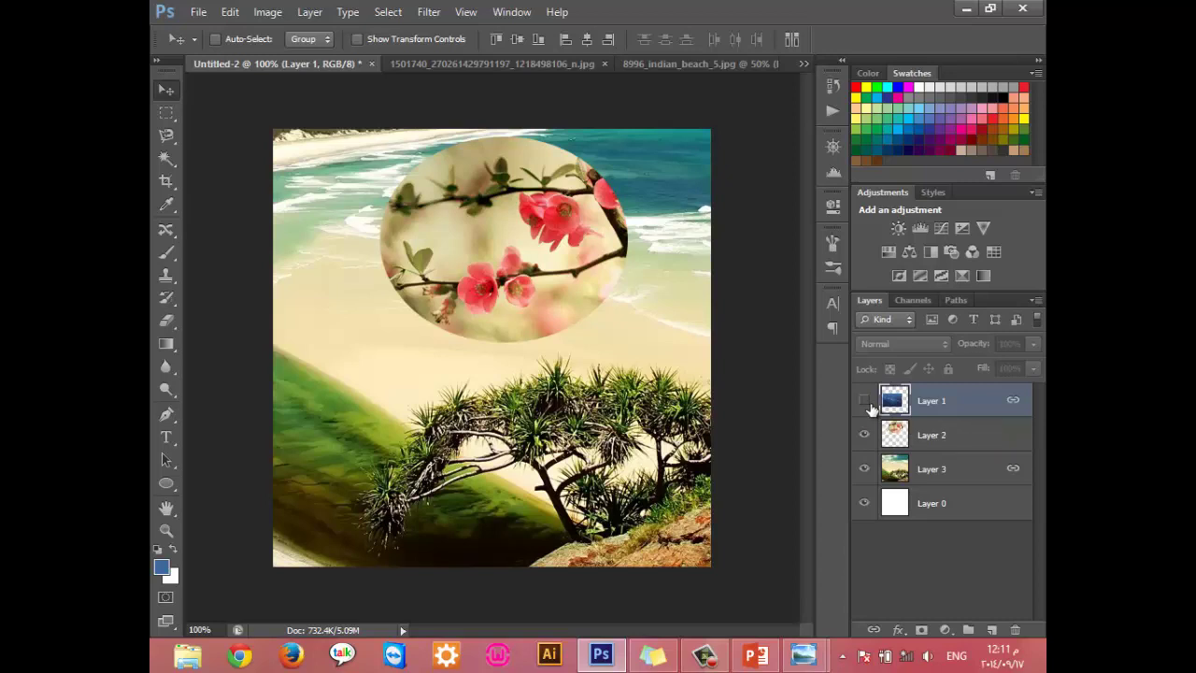
left_click(865, 401)
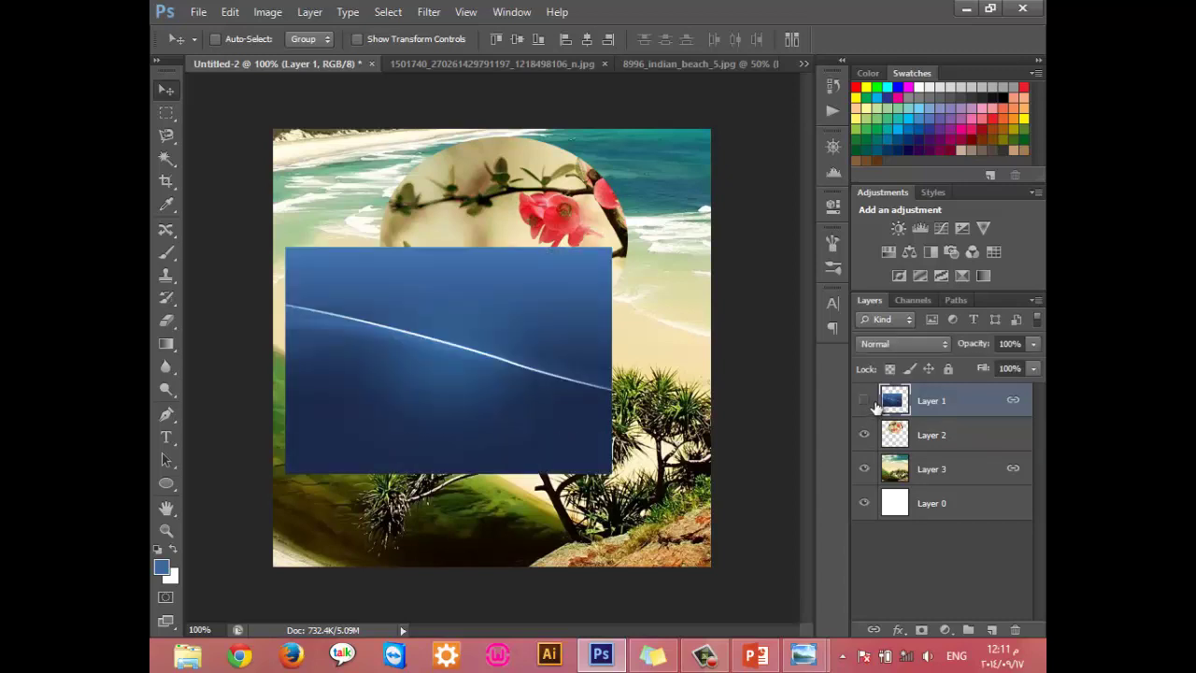
left_click(865, 401)
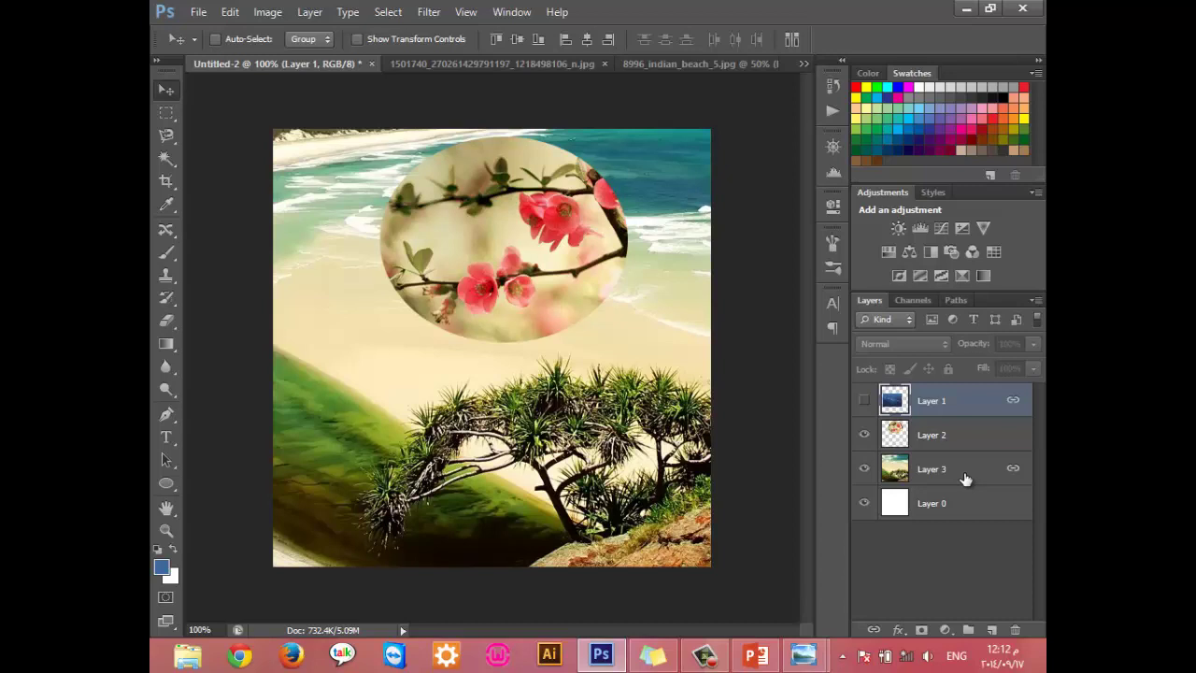
Step: Show the blue rectangle again and unlink Layer 1 from beach Layer 3
left_click(864, 401)
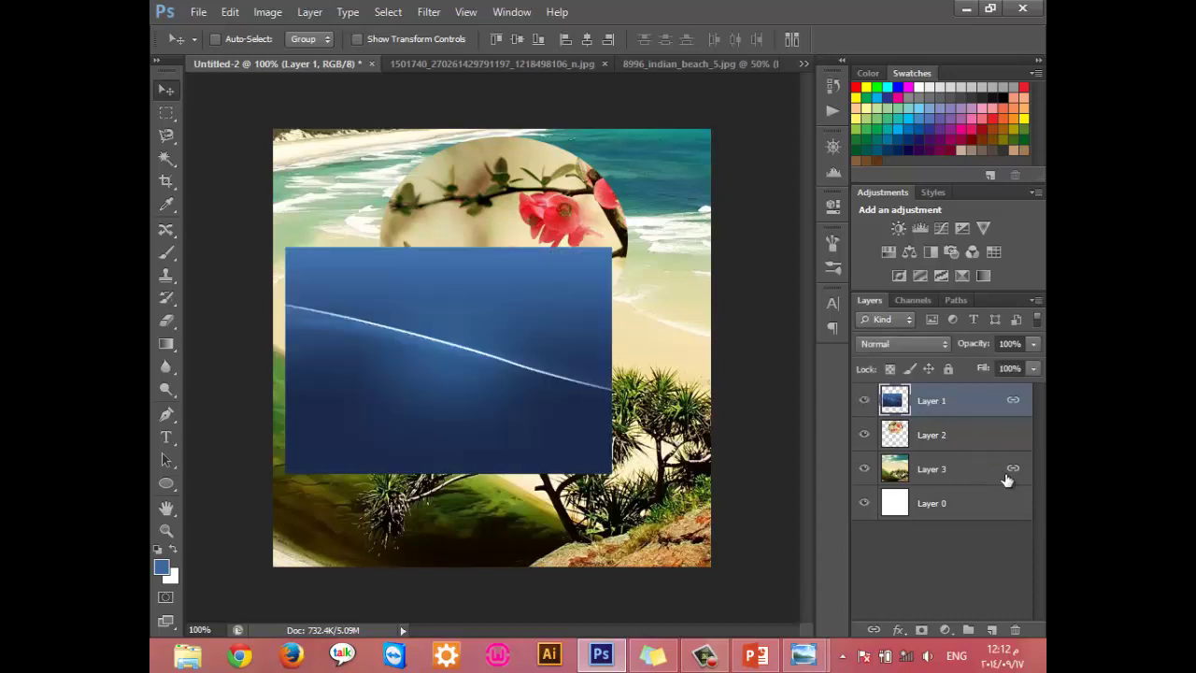
left_click(1005, 475, "ctrl")
left_click(876, 632)
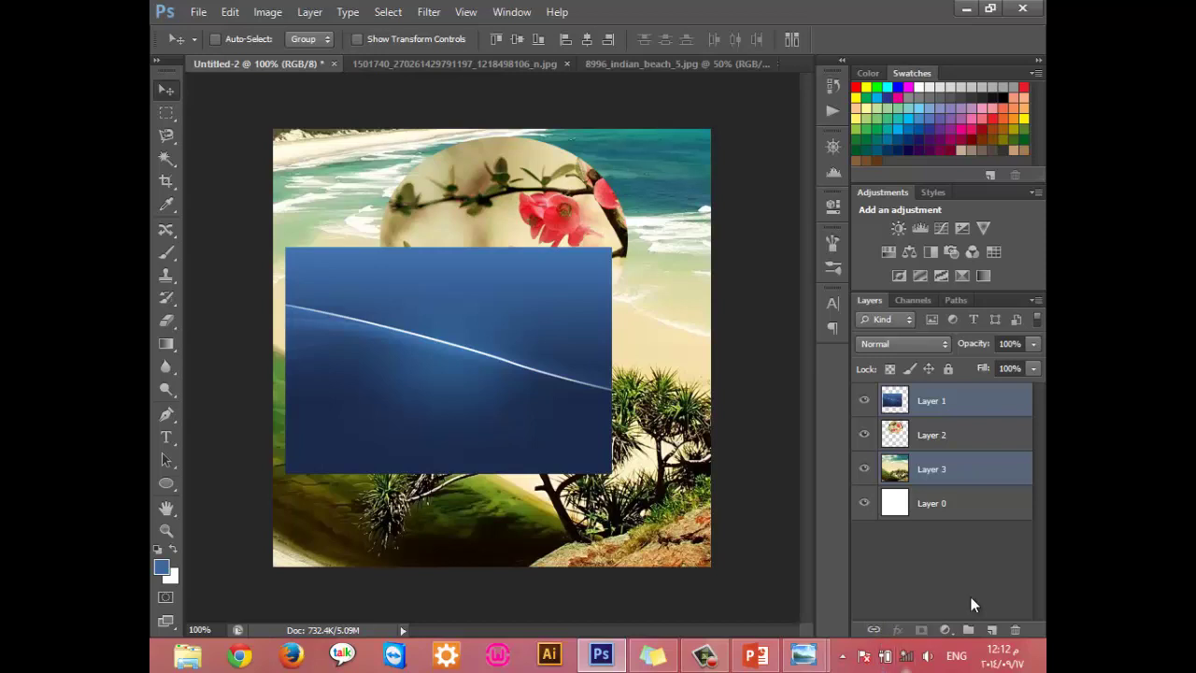
Step: Step through Layers 2 and 3, ending with blue image Layer 1 active
left_click(961, 427)
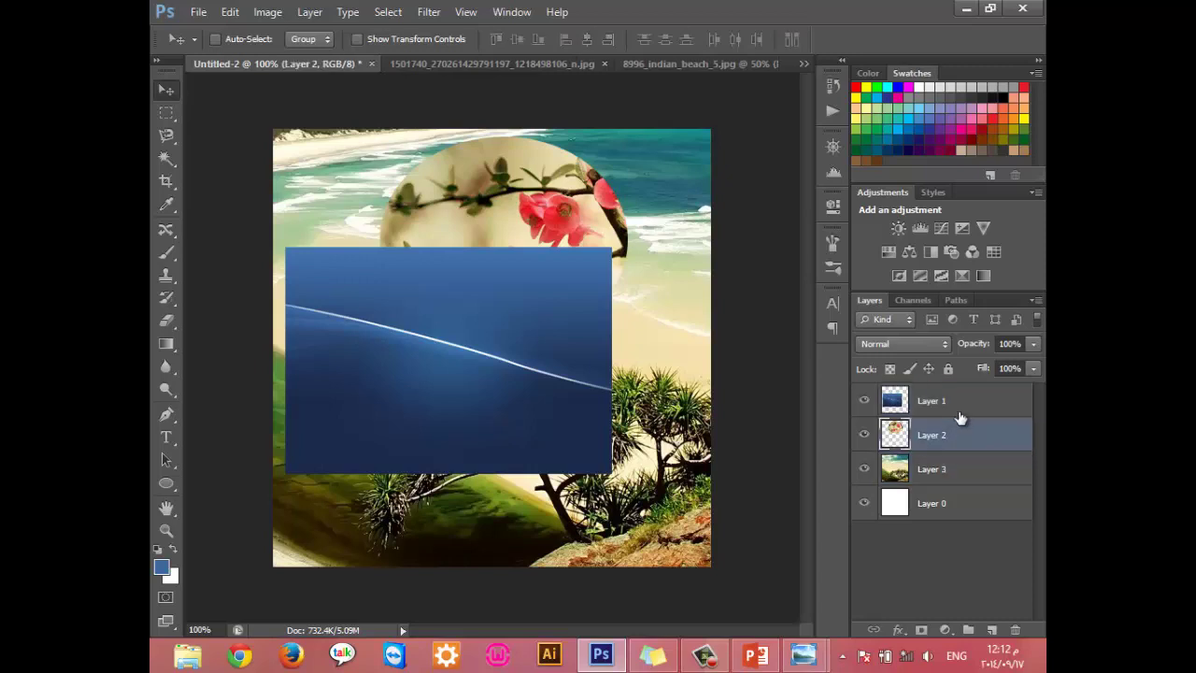
left_click(956, 402)
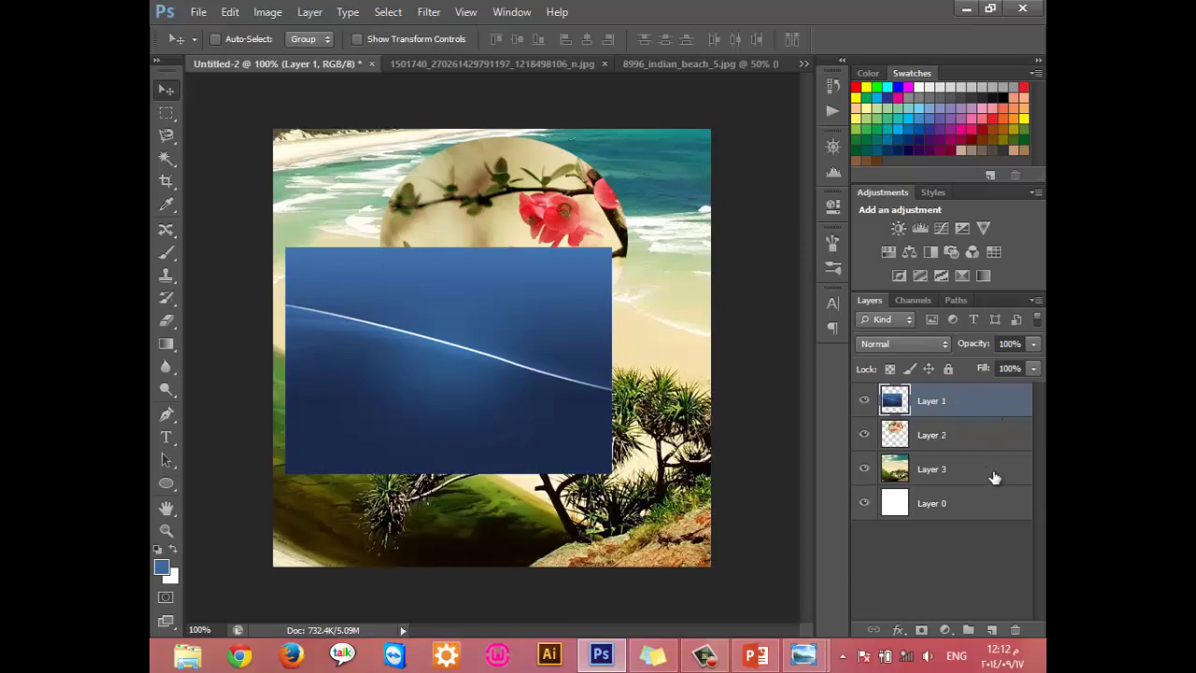
left_click(994, 477)
left_click(978, 407)
left_click(983, 476)
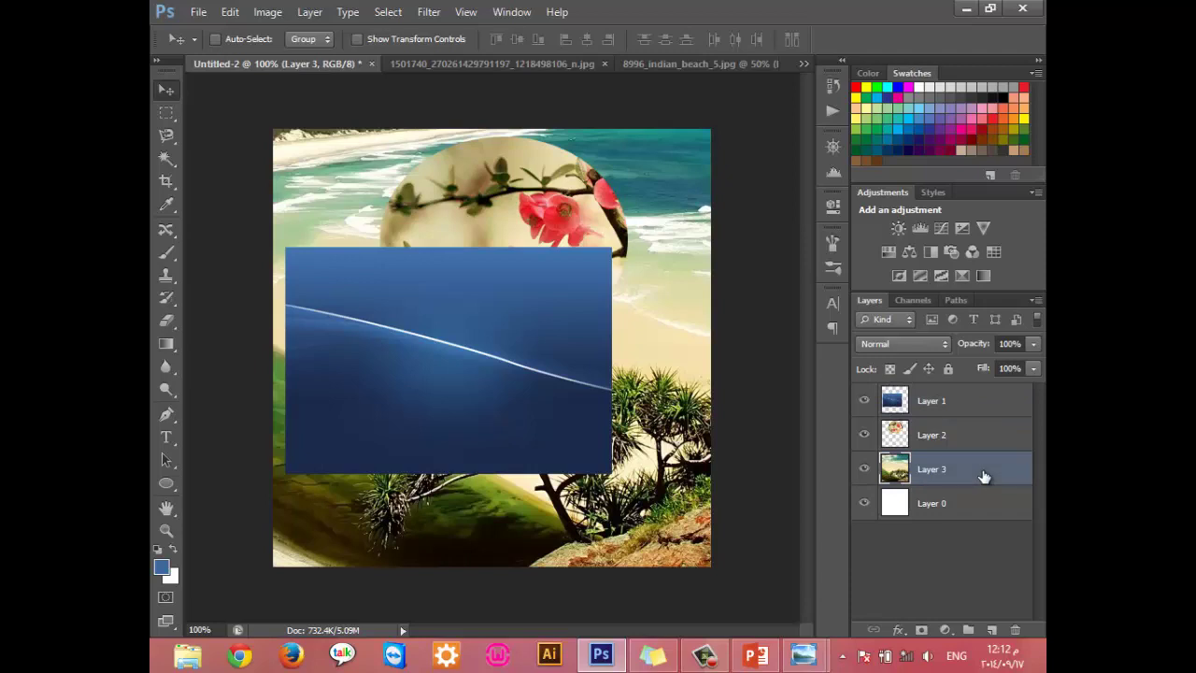
left_click(966, 404)
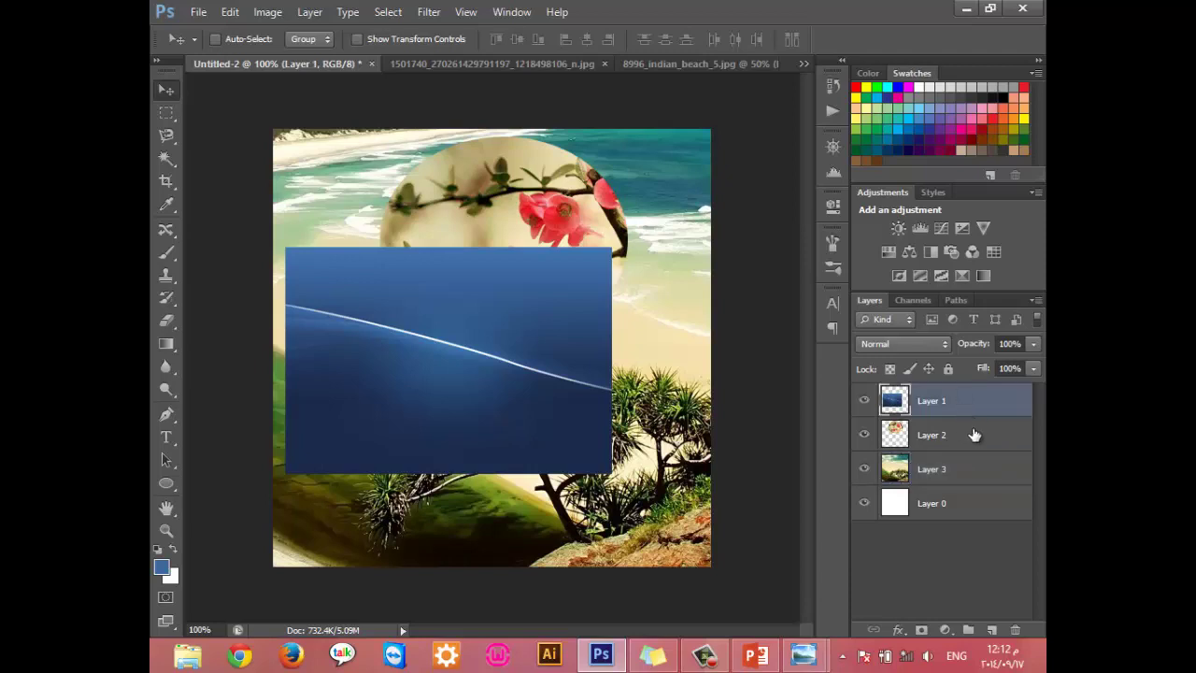
left_click(973, 435)
left_click(944, 408)
Step: Merge the blue image down into the flower circle layer, shift it lower, and toggle its visibility
key("ctrl+e")
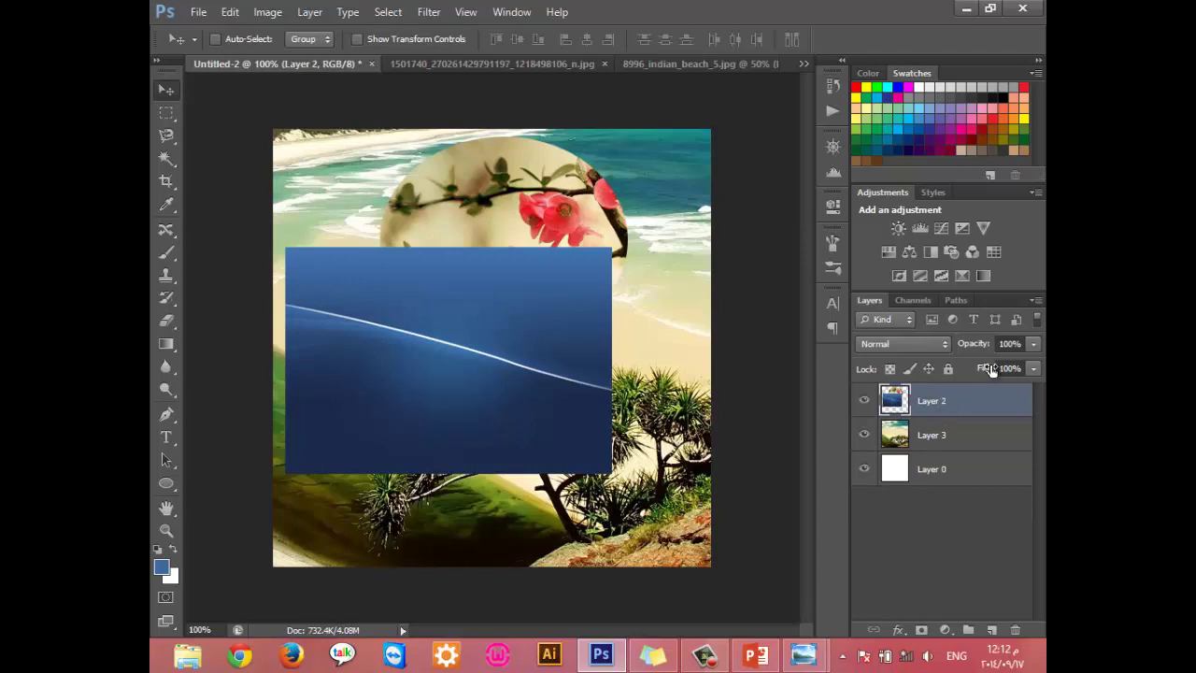
mouse_move(401, 404)
left_mouse_down()
mouse_move(351, 344)
mouse_move(418, 440)
left_mouse_up()
left_click_drag(496, 461, 474, 462)
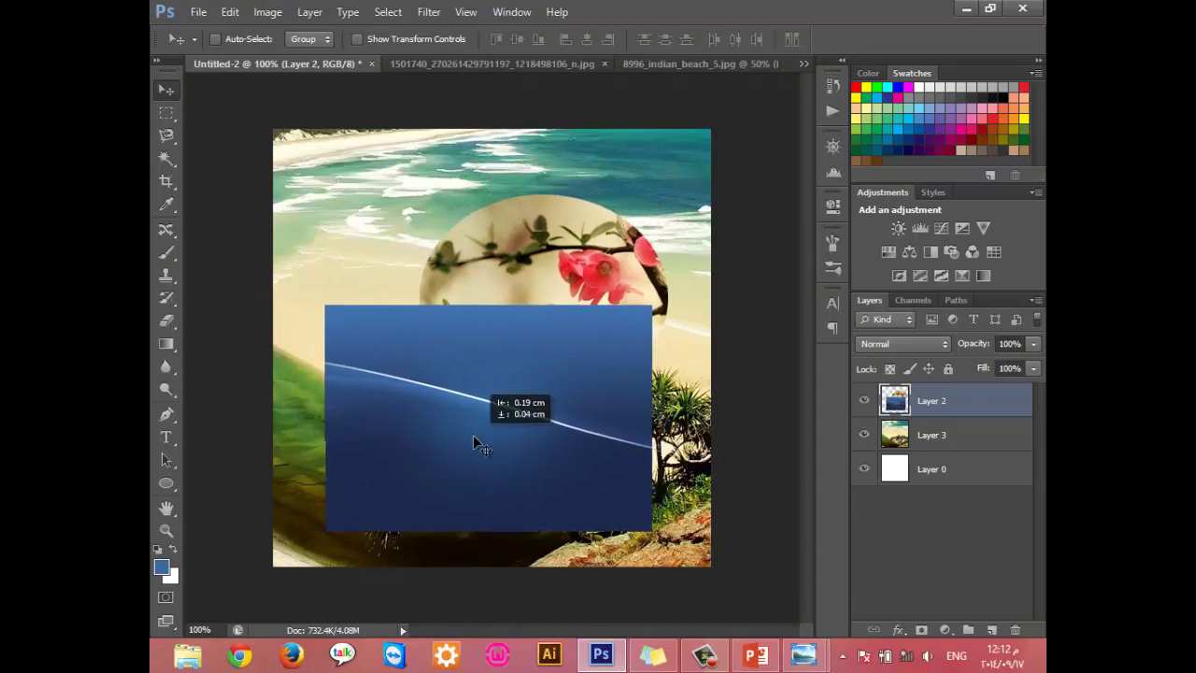
left_click_drag(551, 411, 538, 399)
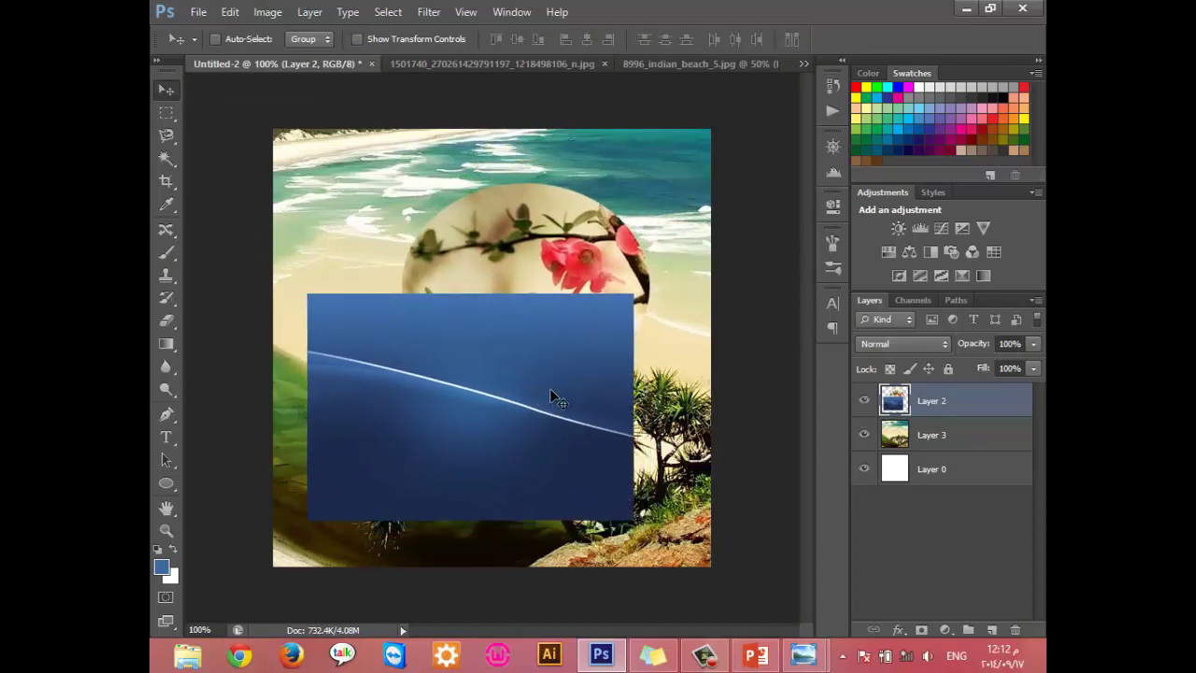
left_click(864, 400)
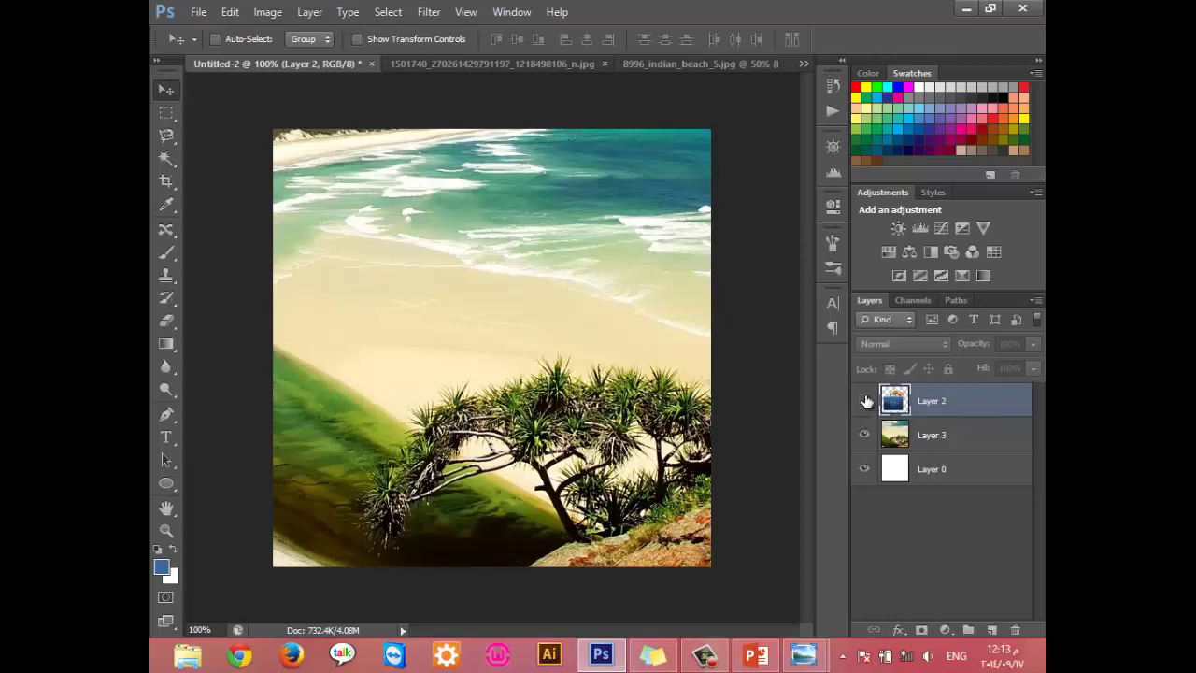
left_click(865, 400)
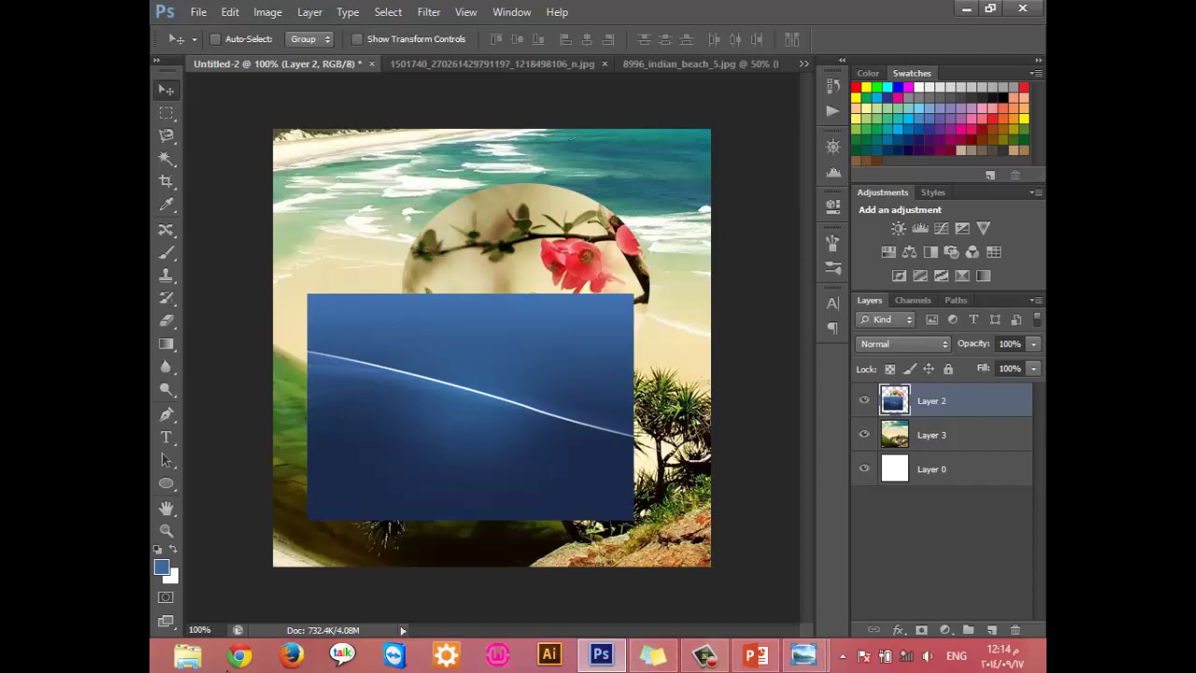
Step: Show the desktop, browse PSCS6_Images > Images, and open workshop.jpg in Photo Viewer
key("super+d")
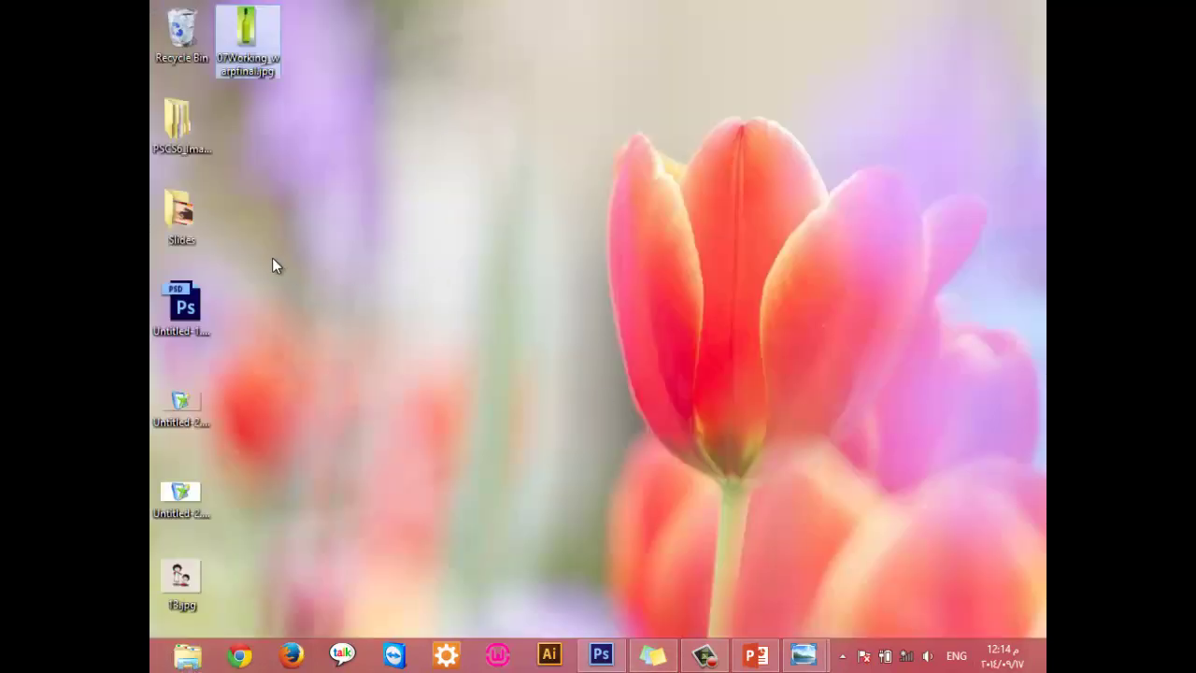
double_click(185, 149)
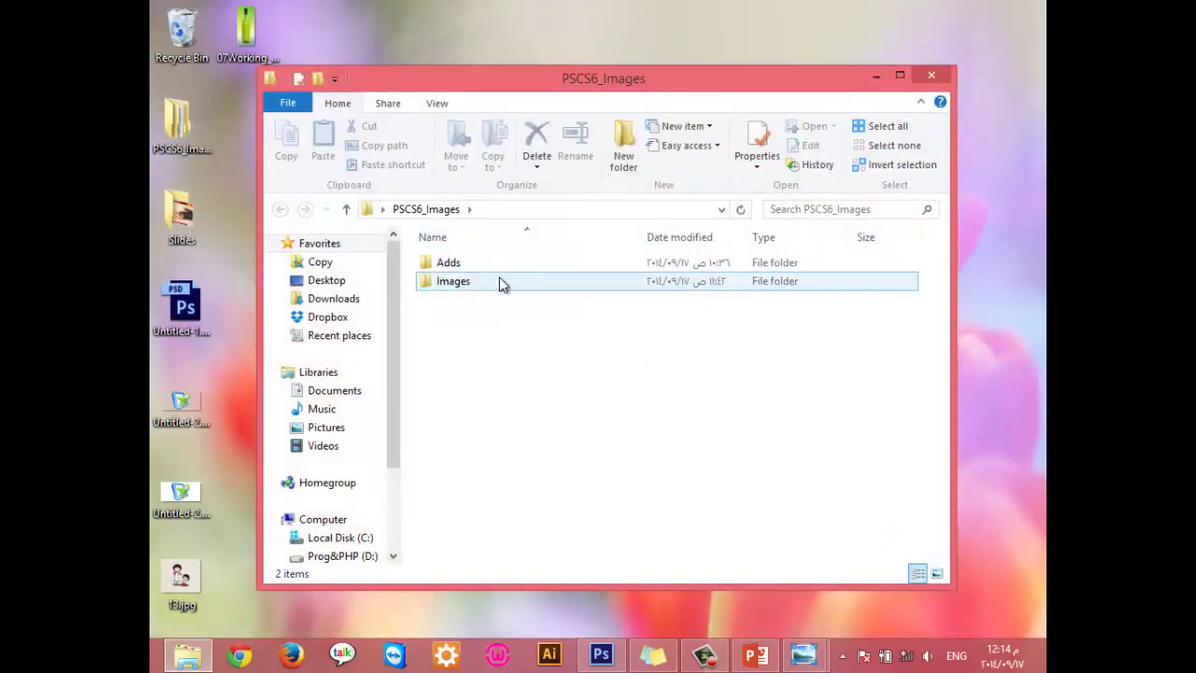
double_click(499, 278)
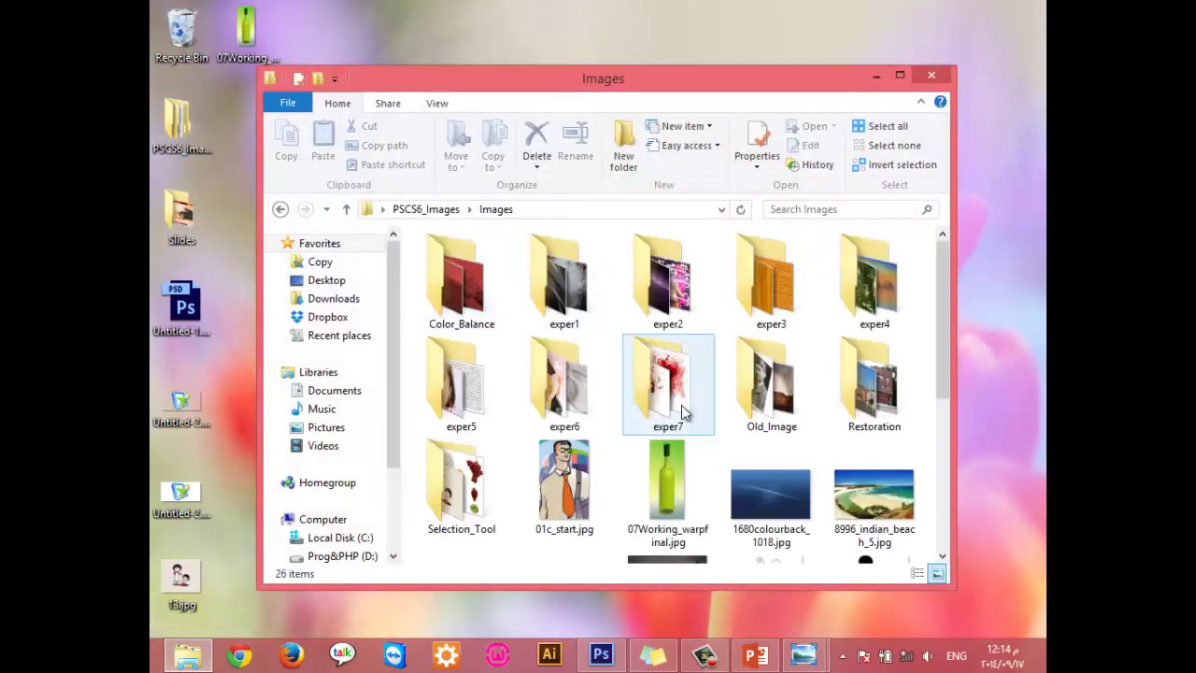
scroll(710, 411, "down", 5)
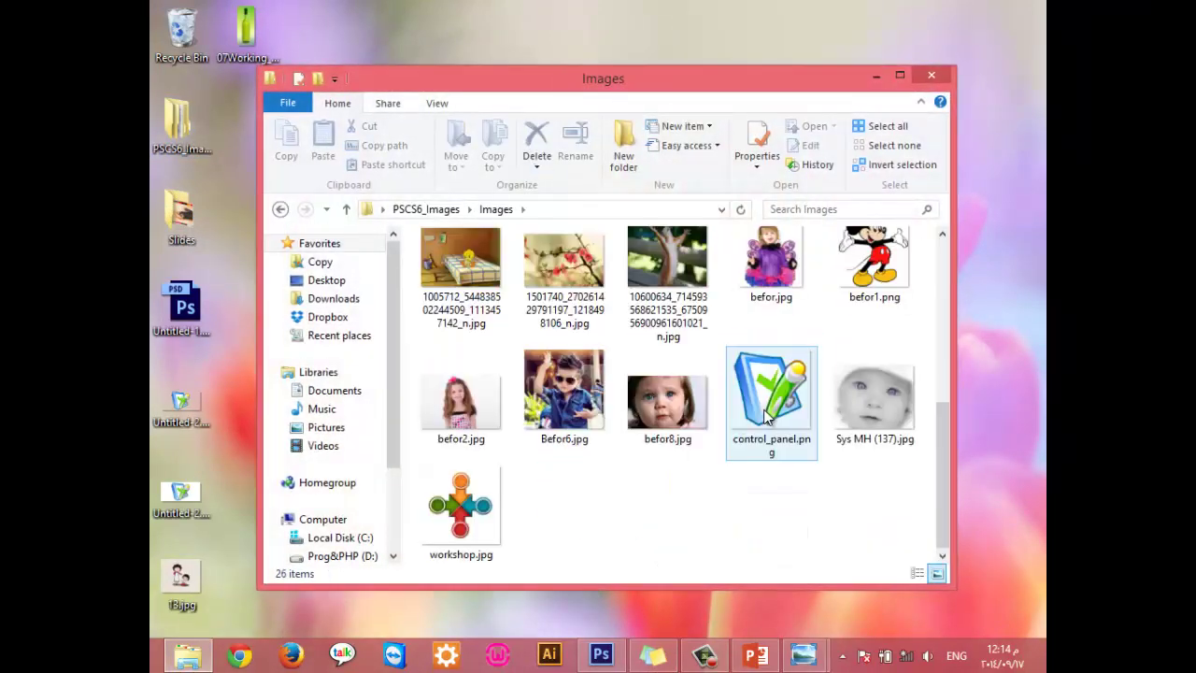
double_click(482, 477)
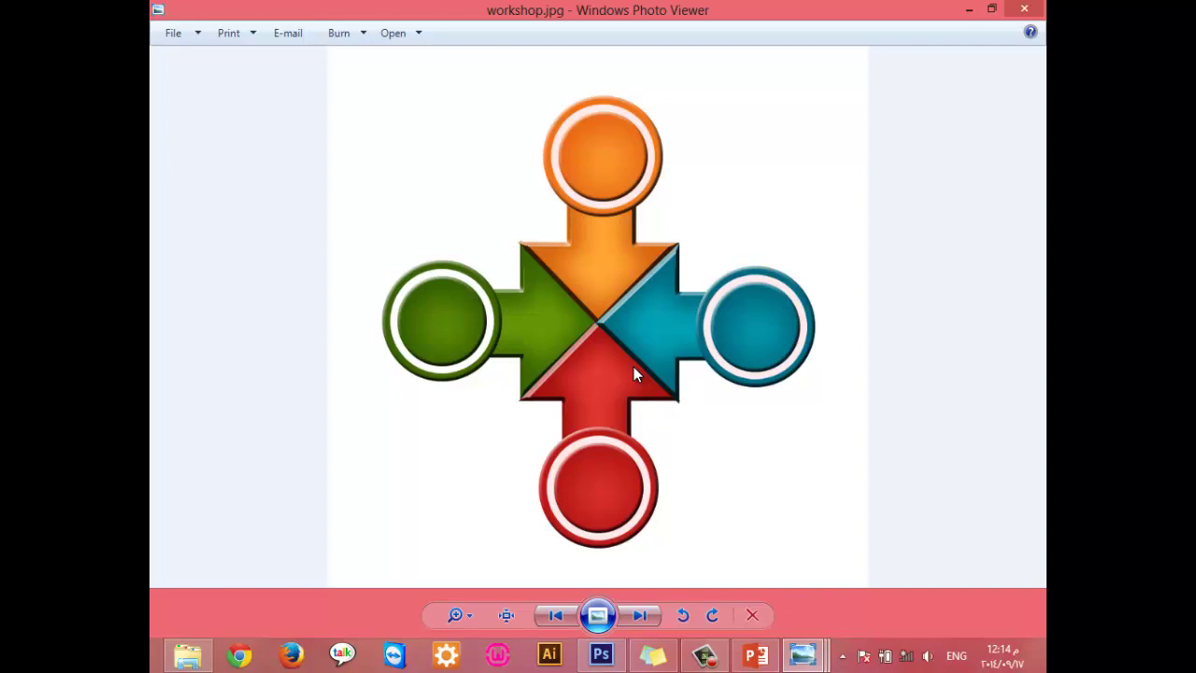
left_click(601, 654)
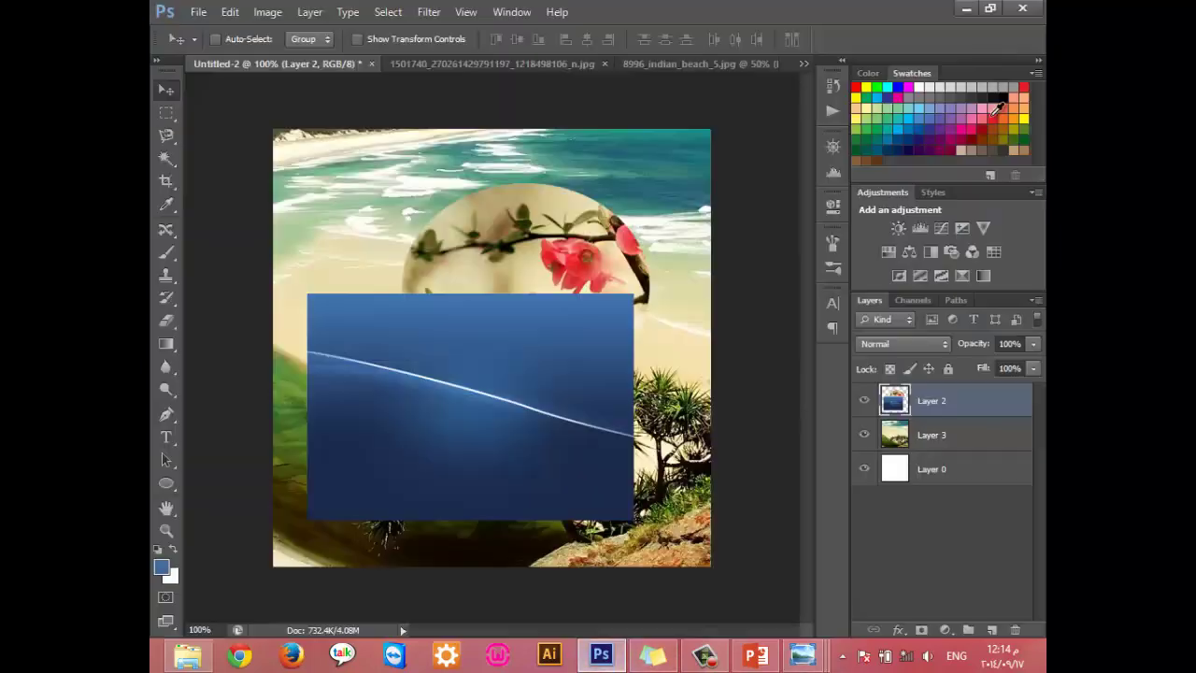
right_click(955, 415)
left_click(955, 409)
mouse_move(863, 399)
left_mouse_down()
mouse_move(863, 433)
mouse_move(864, 419)
left_mouse_up()
right_click(869, 415)
right_click(866, 412)
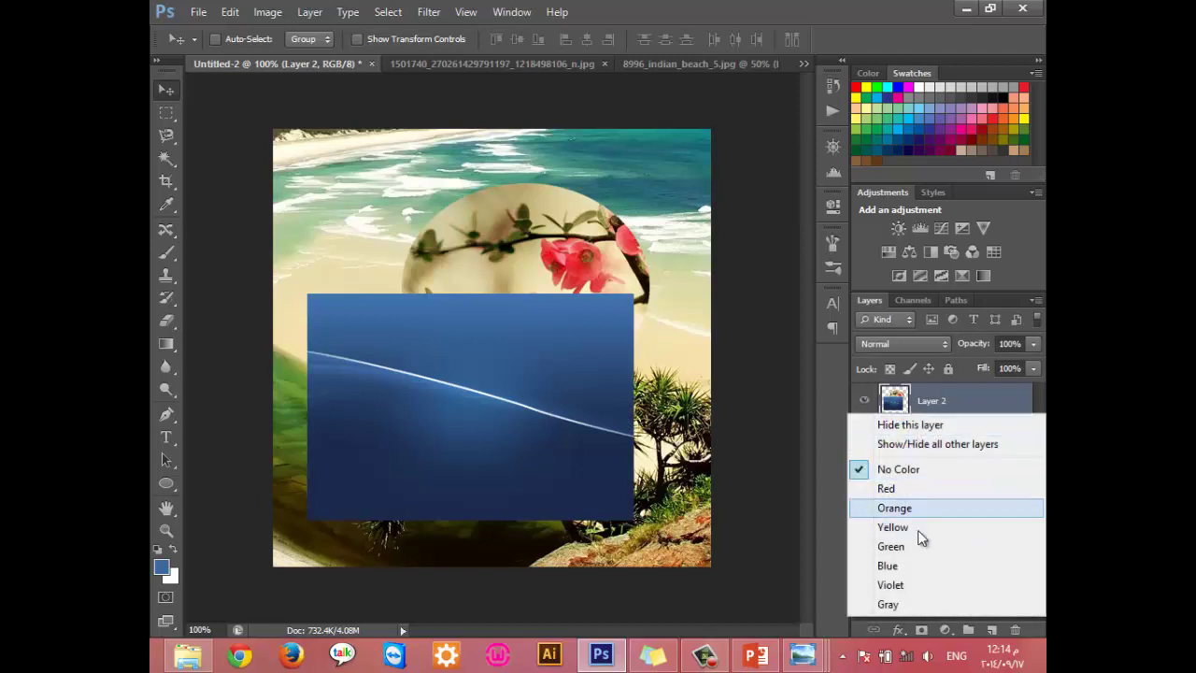
left_click(921, 573)
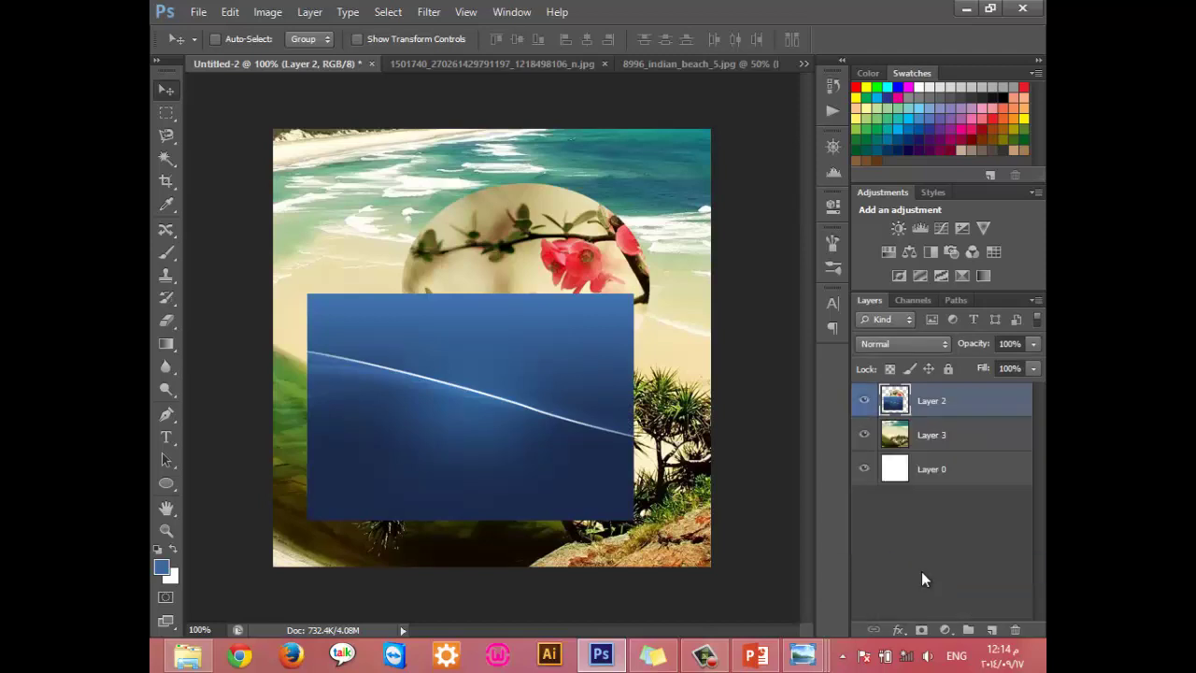
left_click(911, 437)
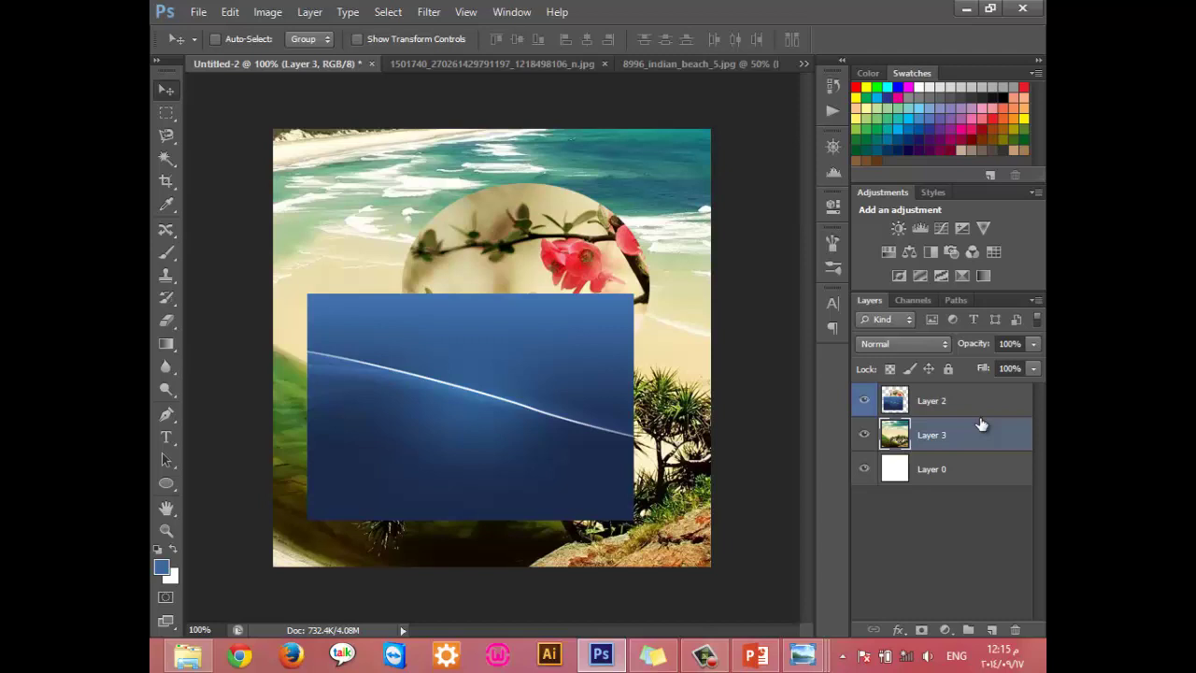
right_click(865, 414)
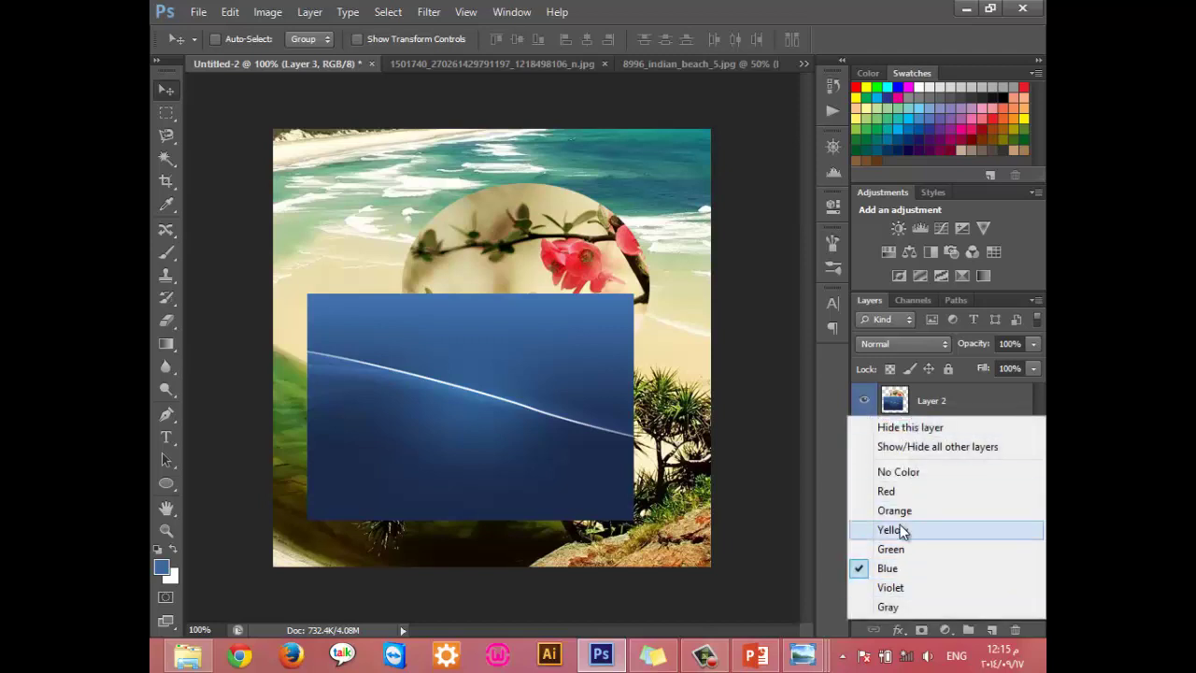
left_click(895, 470)
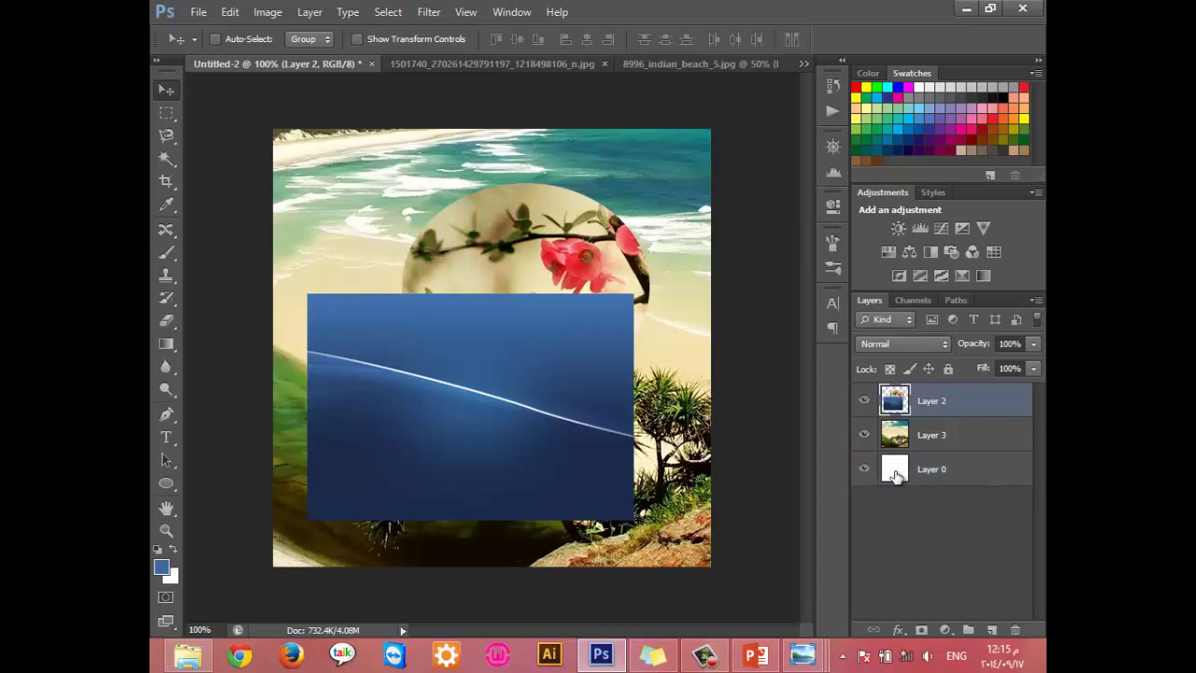
Step: Return to Untitled-2 and open control_panel.png
left_click(467, 64)
left_click(675, 66)
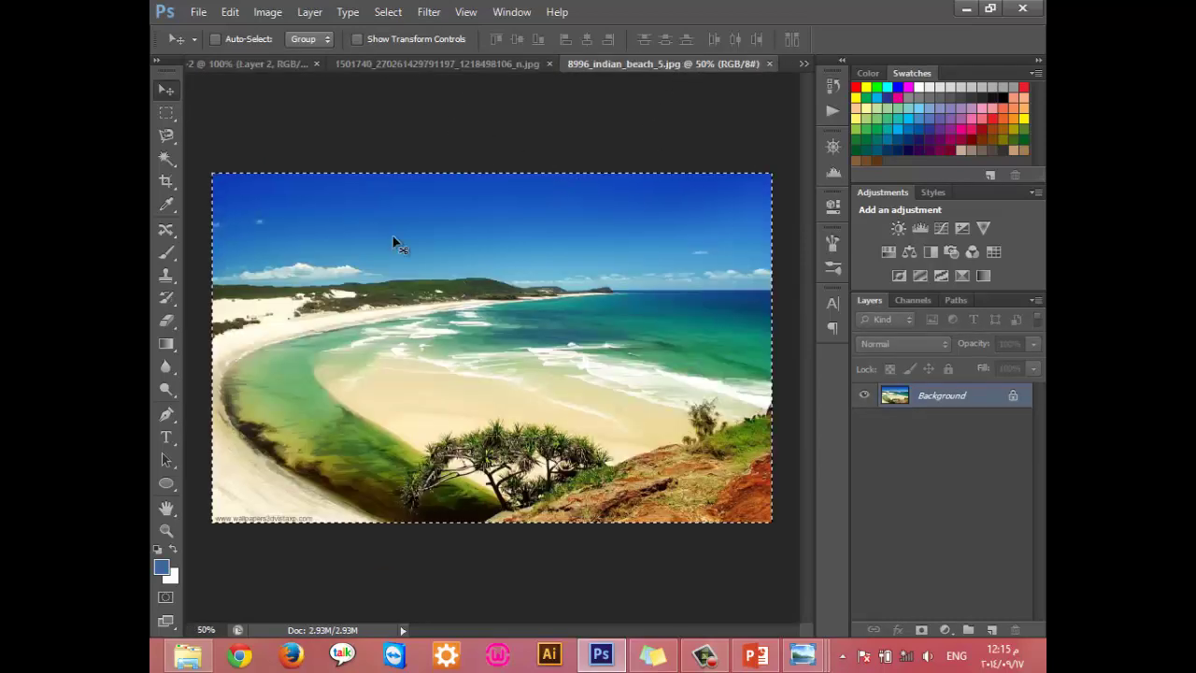
left_click(271, 66)
key("ctrl+o")
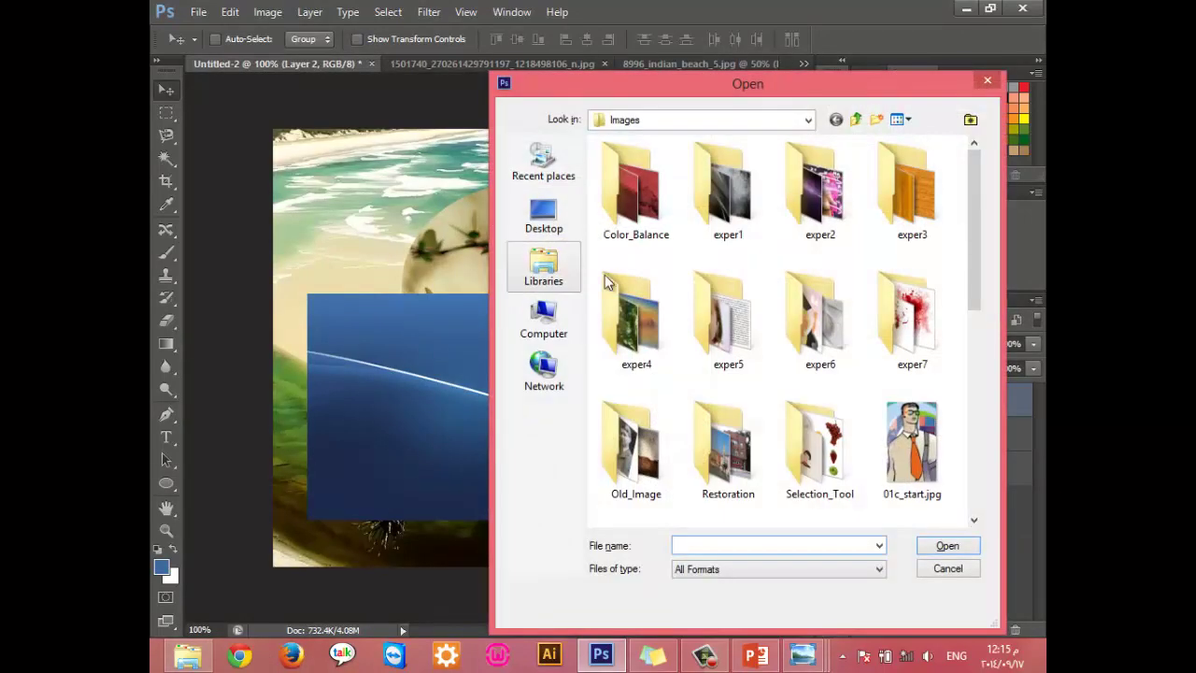
scroll(785, 392, "down", 10)
double_click(905, 355)
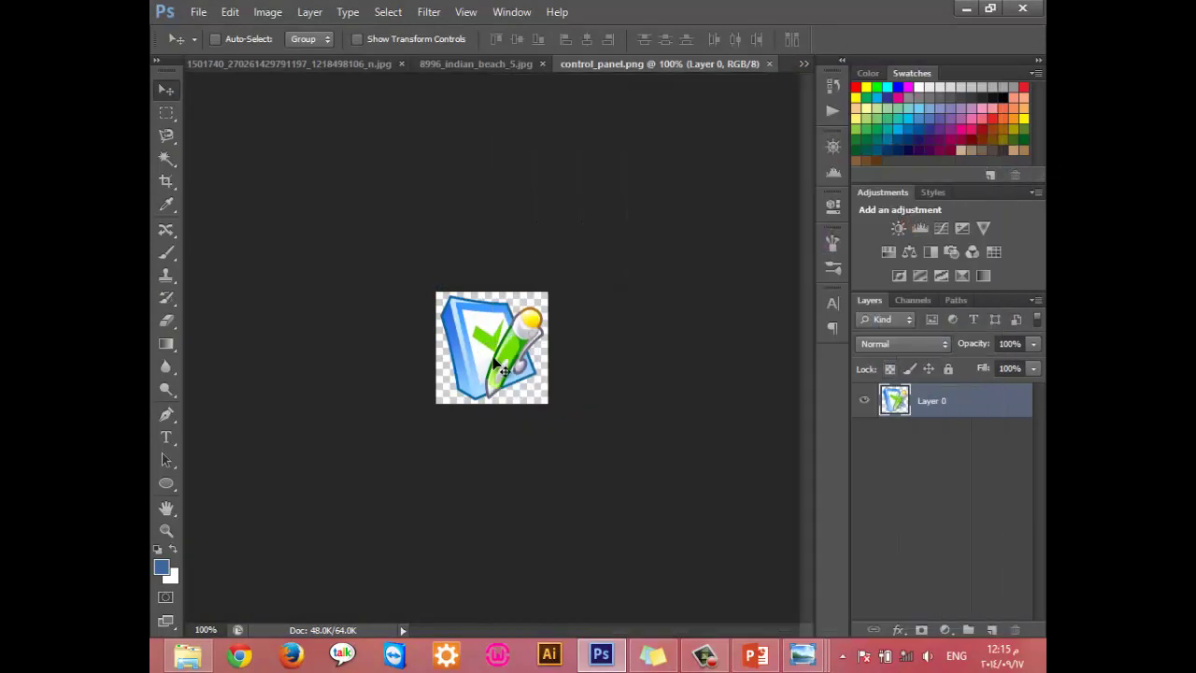
Step: Drag the checkmark icon into Untitled-2 as Layer 4, centred on the blue image
mouse_move(485, 346)
left_mouse_down()
mouse_move(485, 383)
mouse_move(502, 364)
left_mouse_up()
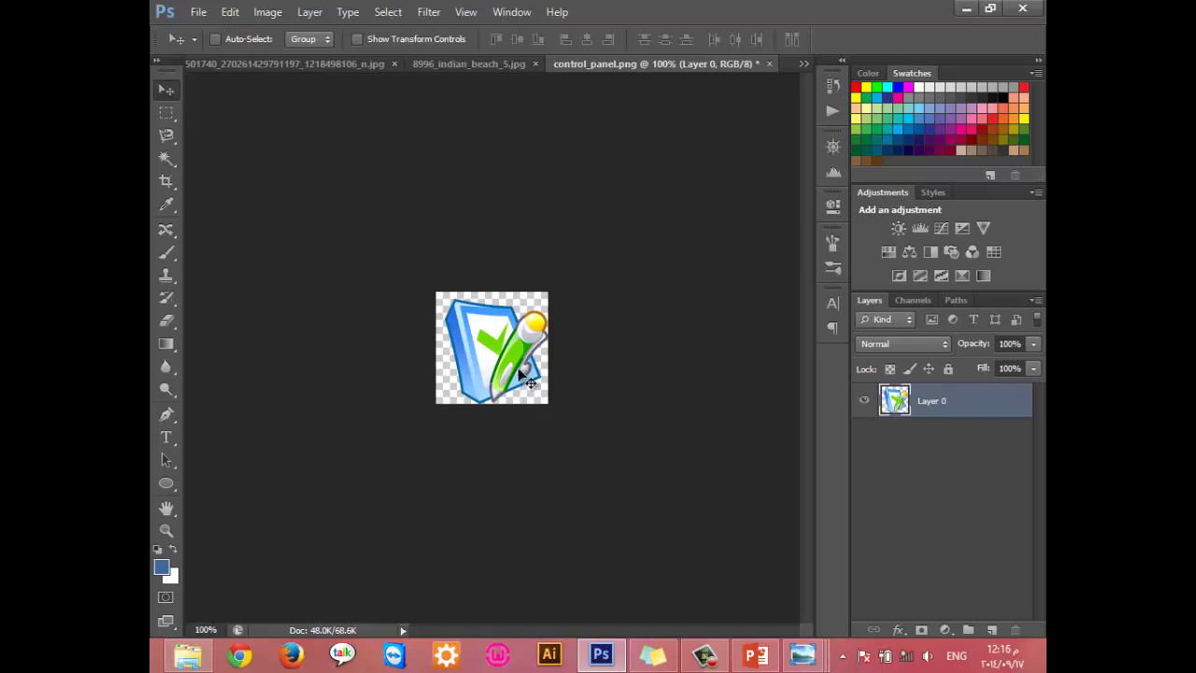
mouse_move(509, 374)
left_mouse_down()
mouse_move(311, 74)
mouse_move(535, 303)
left_mouse_up()
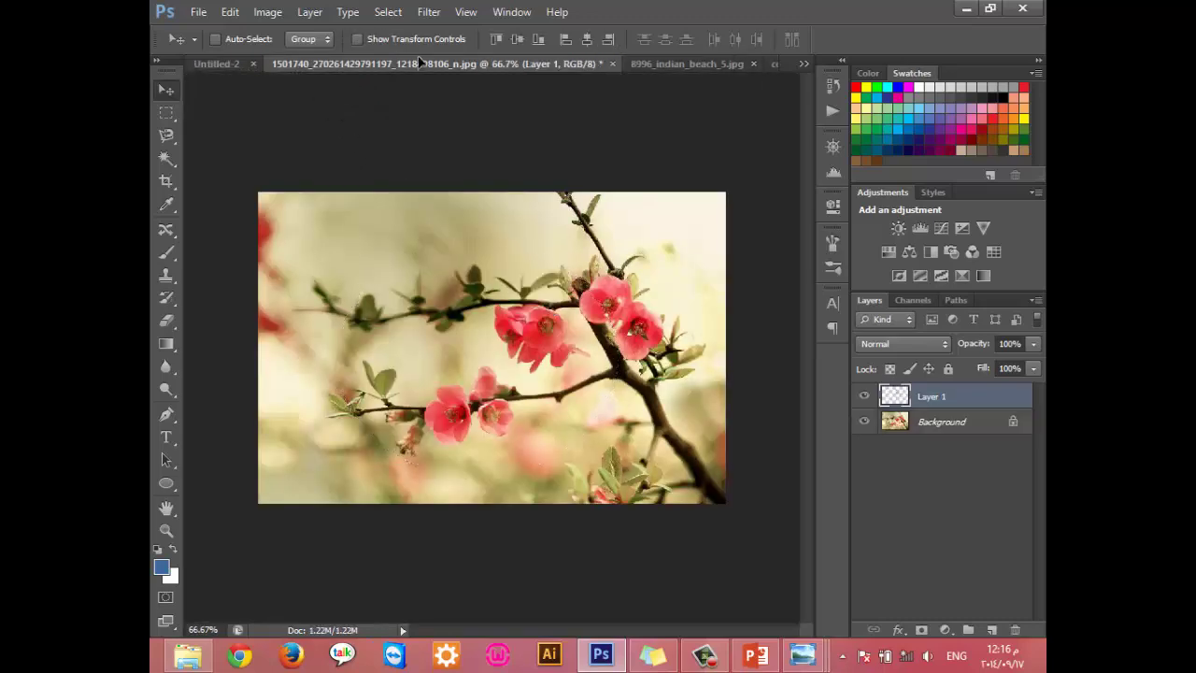
left_click(659, 64)
mouse_move(533, 76)
left_mouse_down()
mouse_move(412, 61)
mouse_move(553, 452)
mouse_move(501, 426)
left_mouse_up()
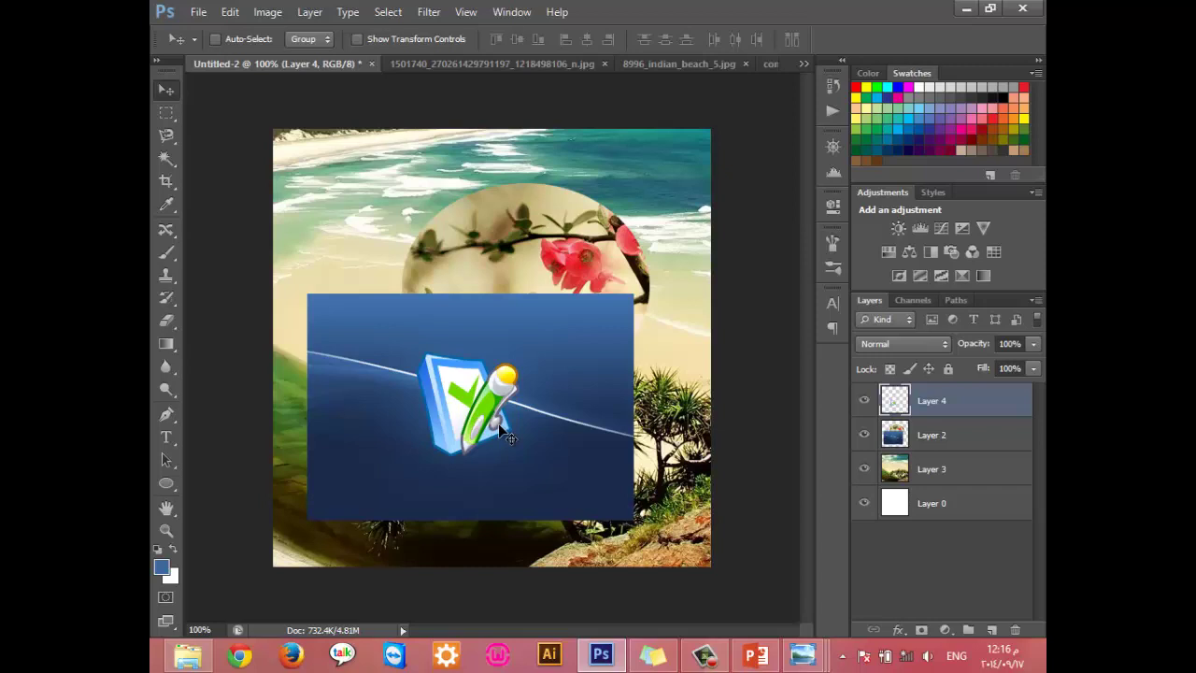
left_click_drag(498, 423, 526, 402)
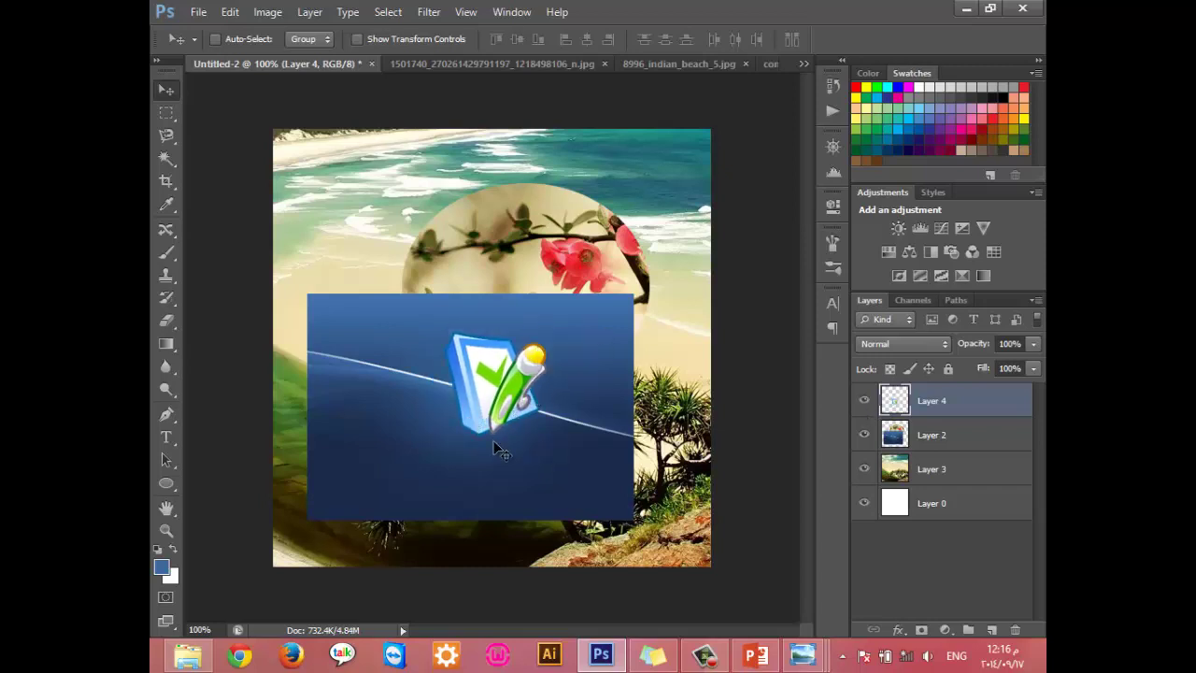
Step: Move the checkmark icon lower and right so it straddles the blue image's white line
left_click_drag(508, 408, 571, 351)
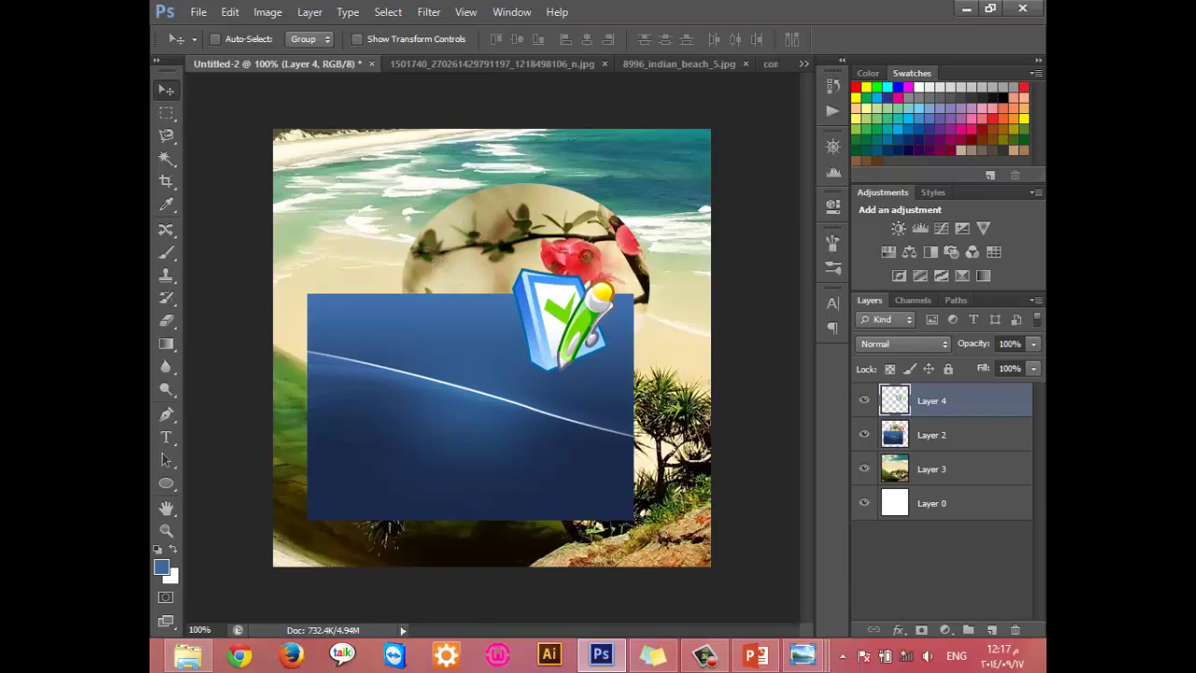
left_click(864, 402)
mouse_move(570, 323)
left_mouse_down()
mouse_move(570, 352)
mouse_move(529, 413)
left_mouse_up()
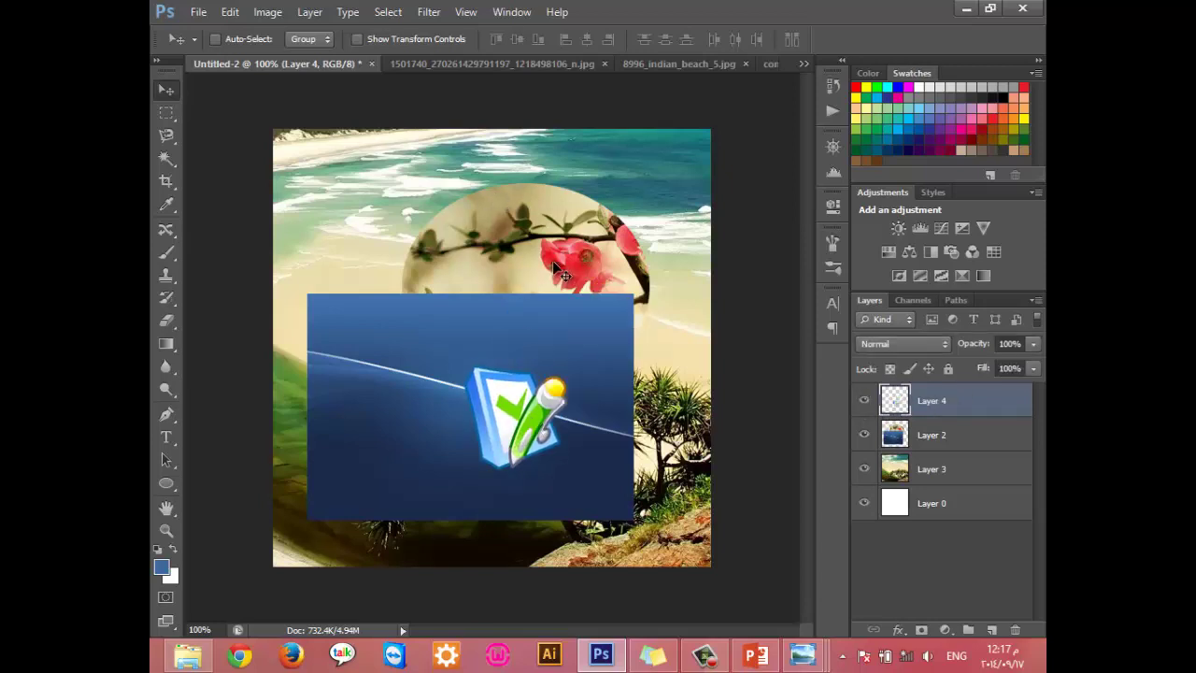
Step: Select Layer 2 and briefly hide then reshow it to compare
left_click(1025, 437)
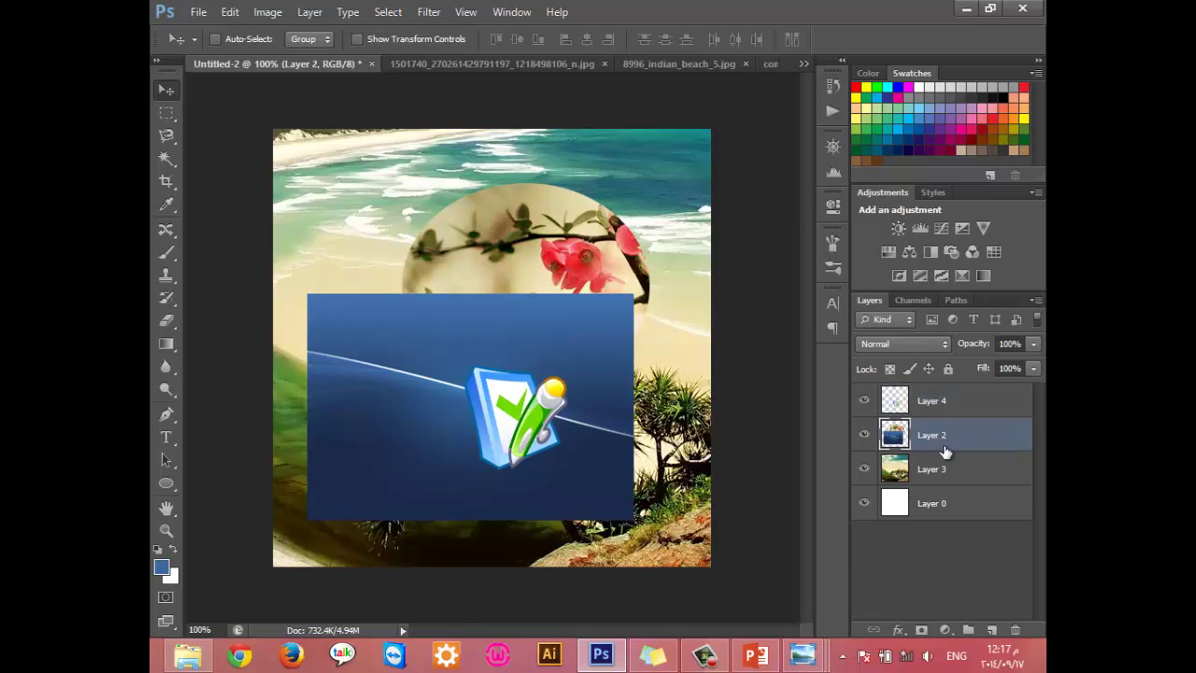
left_click(863, 442)
left_click(864, 435)
key("ctrl+alt+z")
key("ctrl+alt+z")
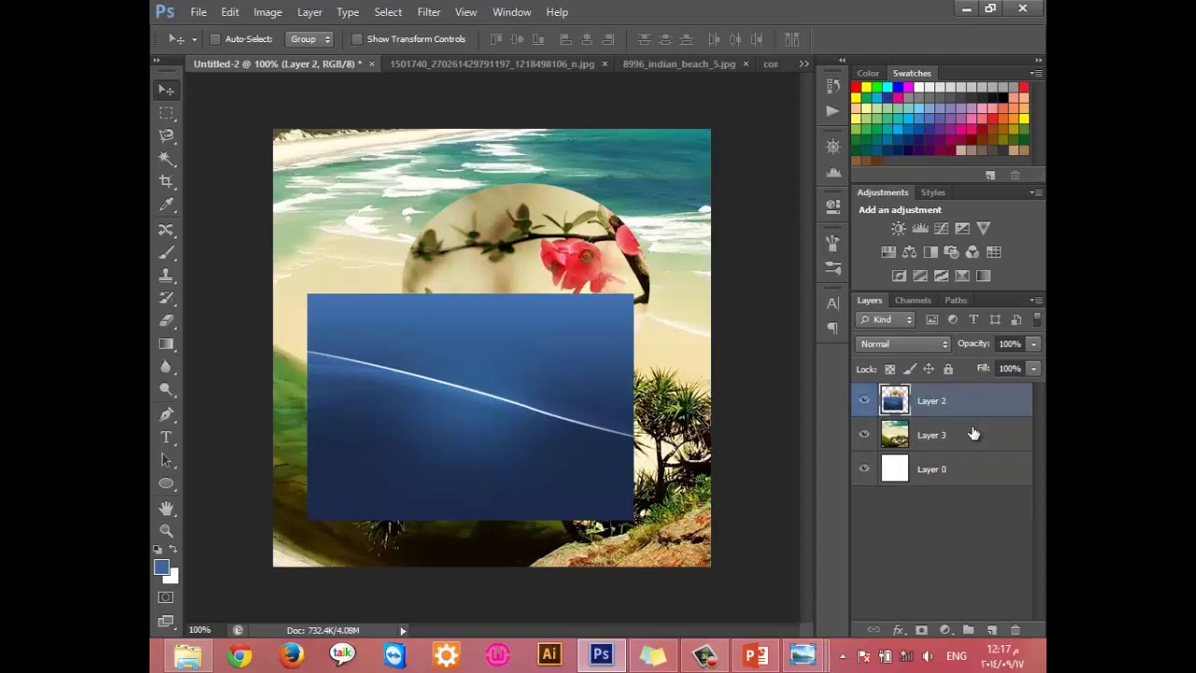
left_click_drag(456, 338, 514, 449)
left_click(394, 427)
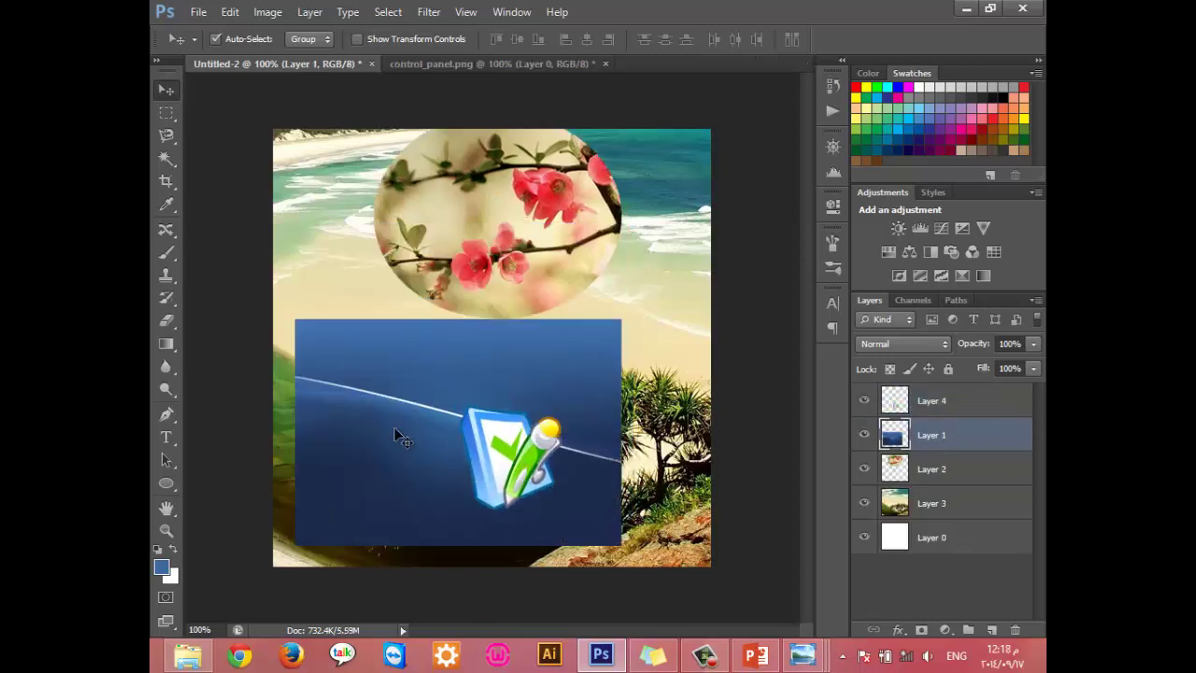
left_click_drag(394, 427, 386, 437)
left_click_drag(496, 462, 450, 458)
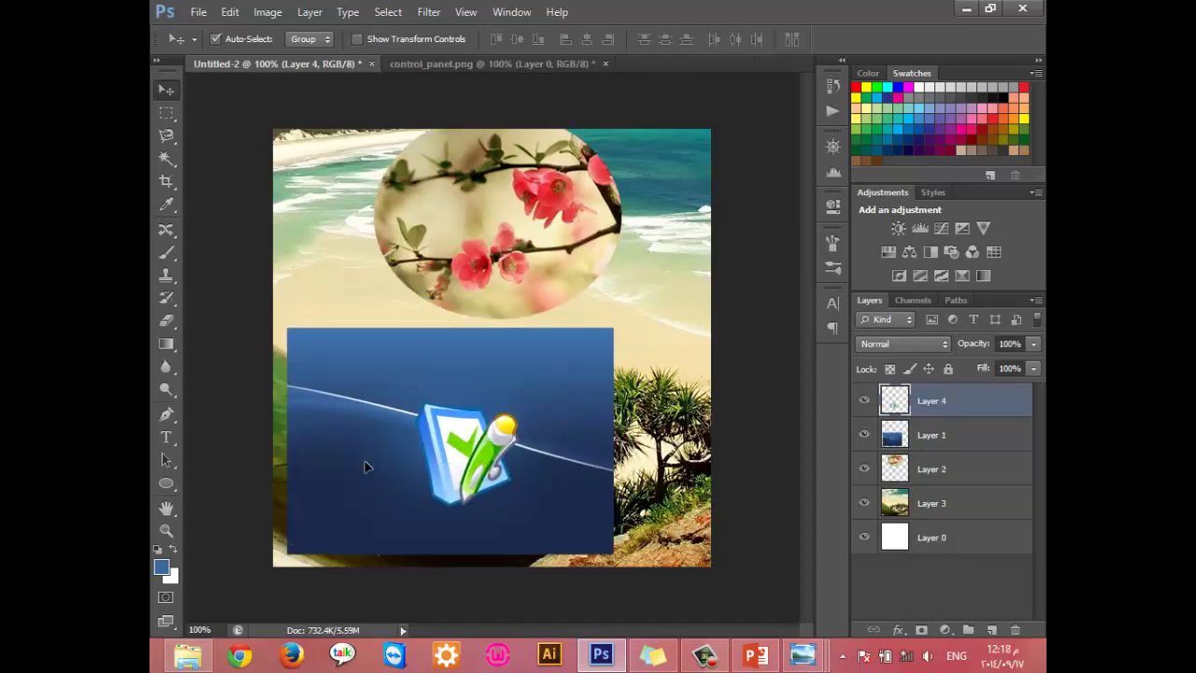
left_click_drag(366, 467, 381, 475)
left_click_drag(429, 444, 417, 444)
mouse_move(474, 230)
left_mouse_down()
mouse_move(395, 254)
mouse_move(400, 246)
left_mouse_up()
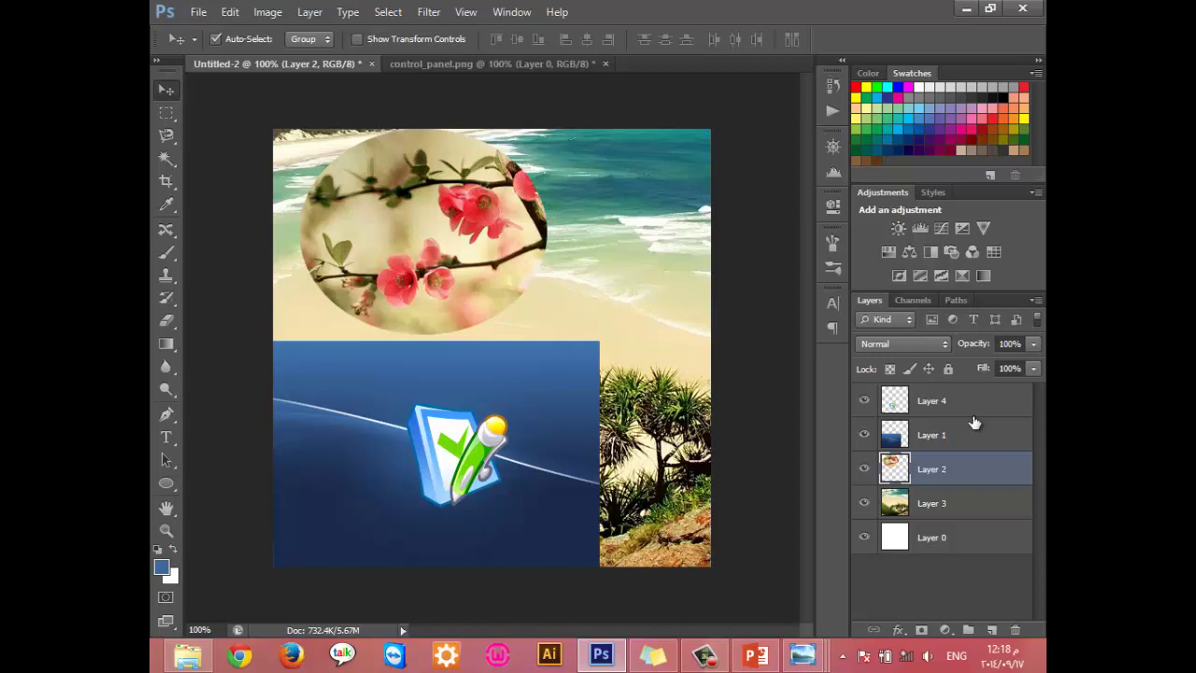
Step: Create Group 1 and put Layer 4 and Layer 1 inside it, then collapse it
left_click(968, 630)
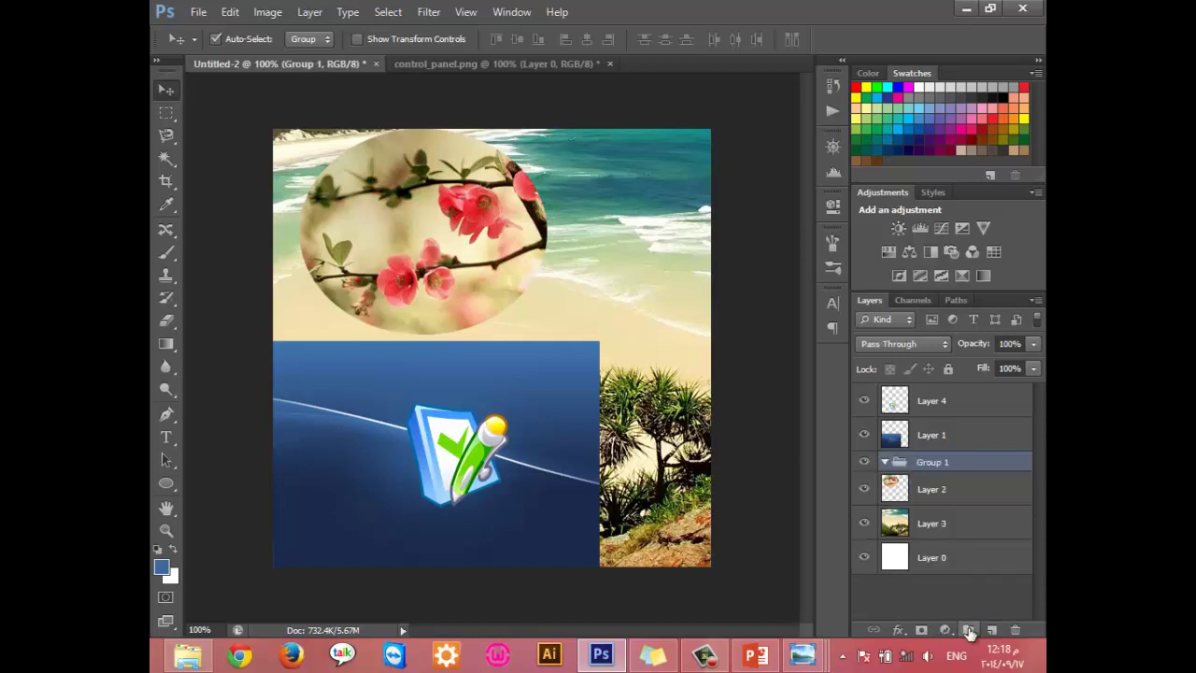
left_click(883, 462)
left_click(545, 498)
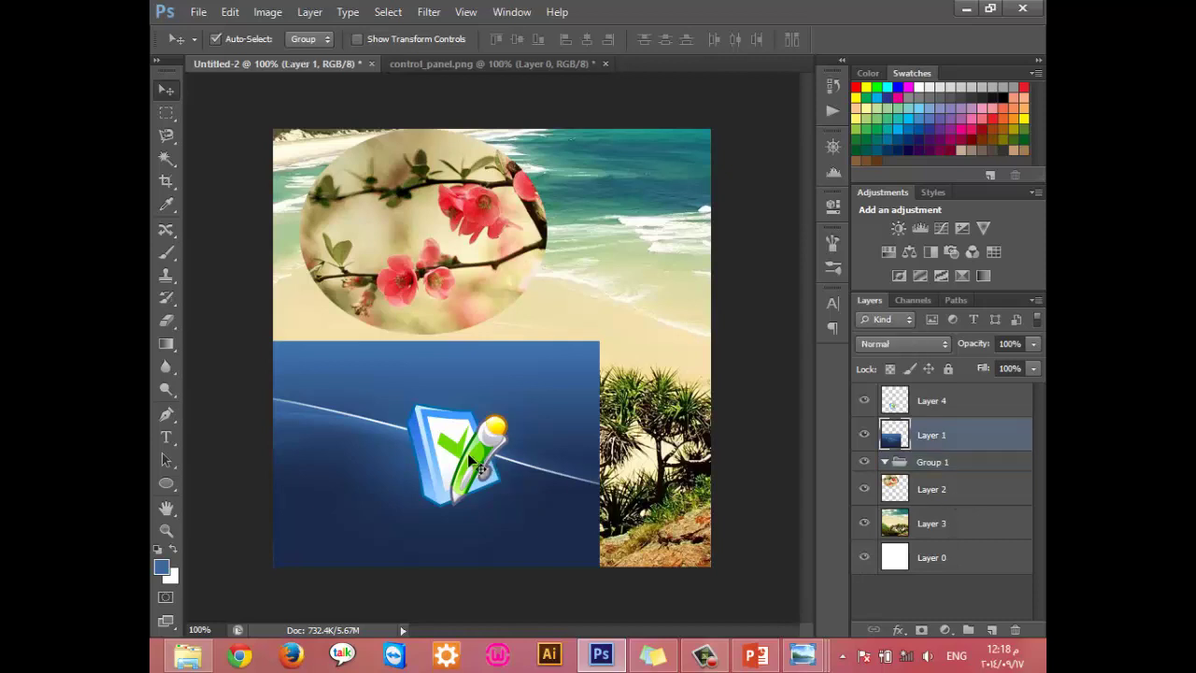
left_click(950, 402, "ctrl")
left_click_drag(970, 435, 957, 469)
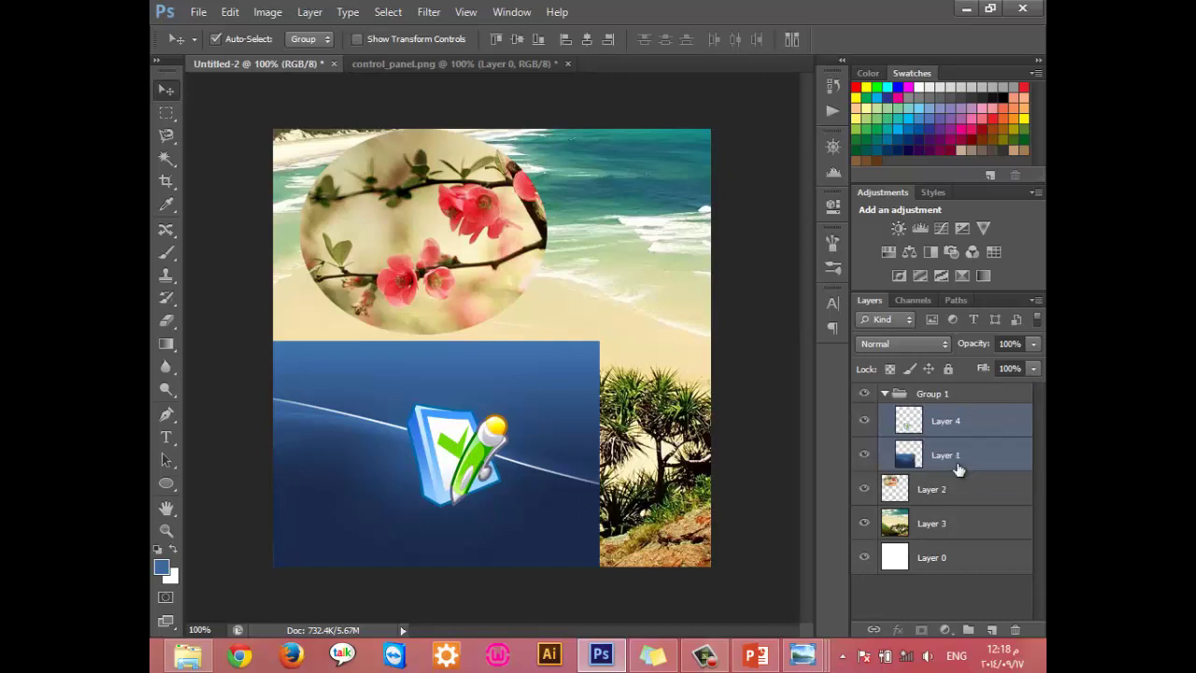
left_click(884, 393)
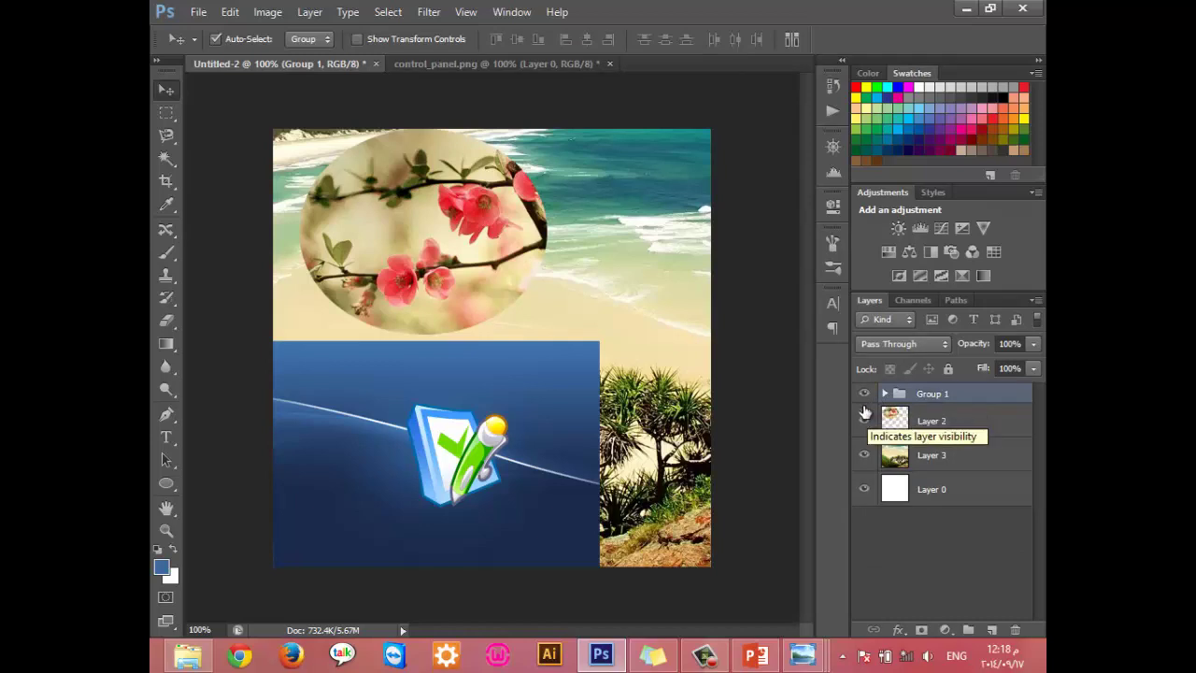
Step: Toggle Group 1's visibility to compare, then move the grouped blue icon image up and right
left_click(864, 397)
left_click(864, 396)
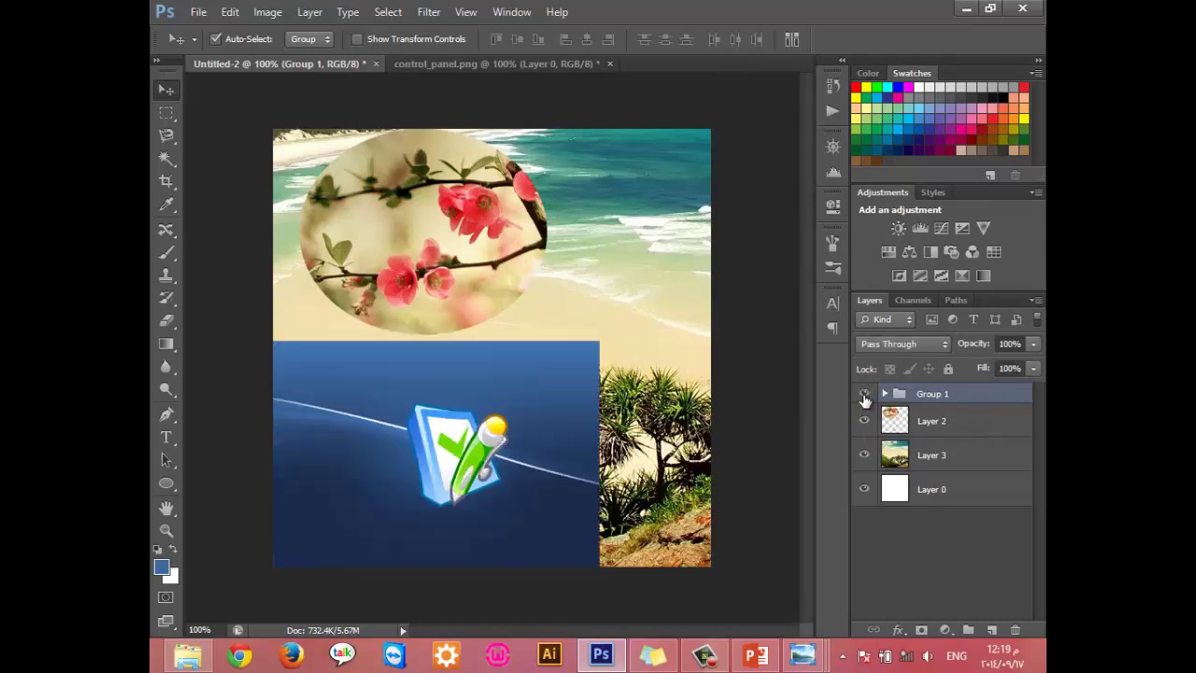
left_click(864, 396)
left_click_drag(418, 456, 462, 416)
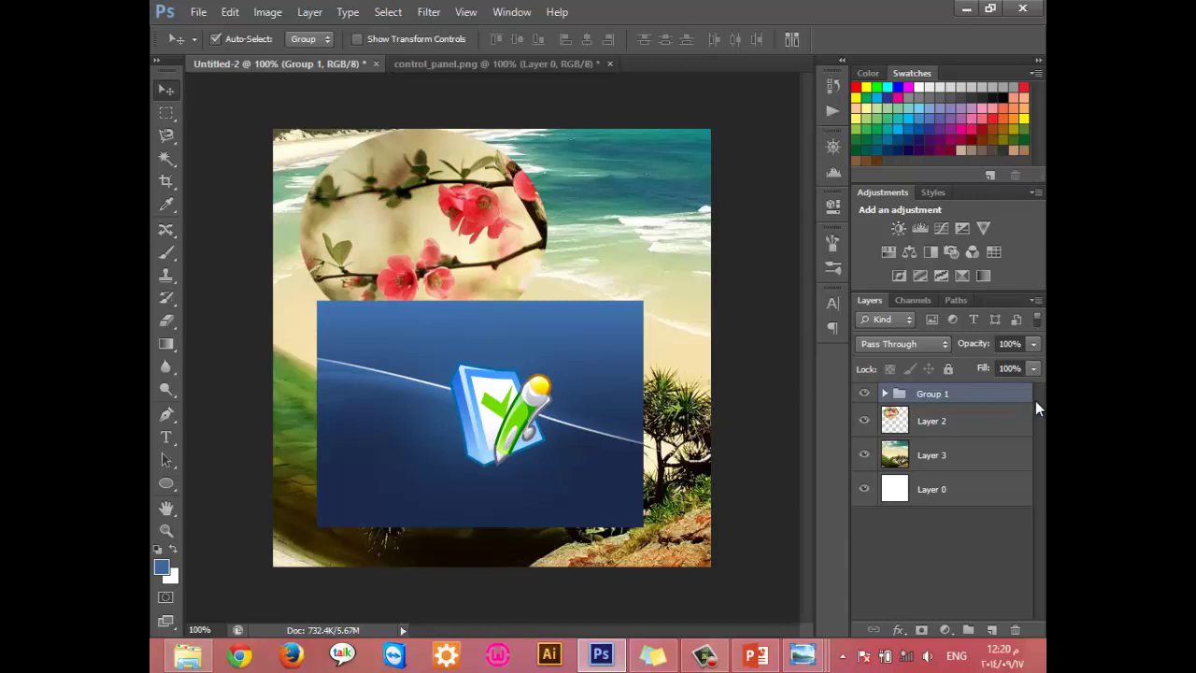
Step: Apply Drop Shadow and Satin styles to Group 1, then undo them with Ctrl+Alt+Z
double_click(984, 394)
left_click(855, 367)
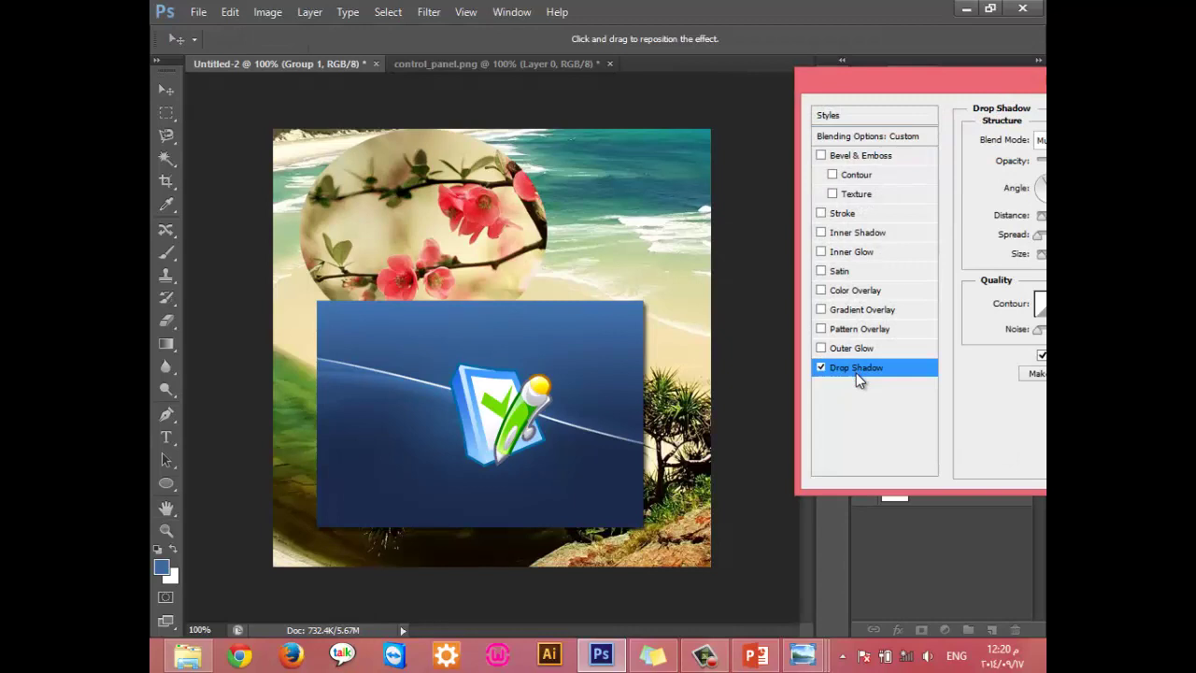
left_click(844, 291)
left_click(821, 289)
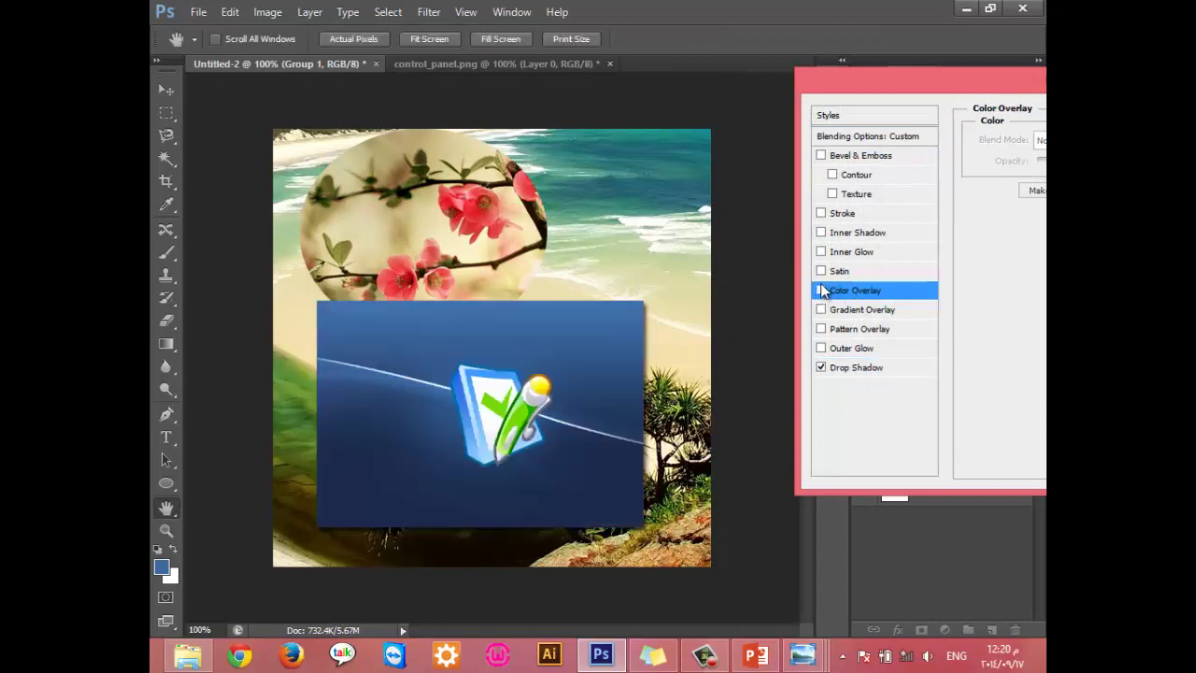
left_click_drag(877, 79, 870, 160)
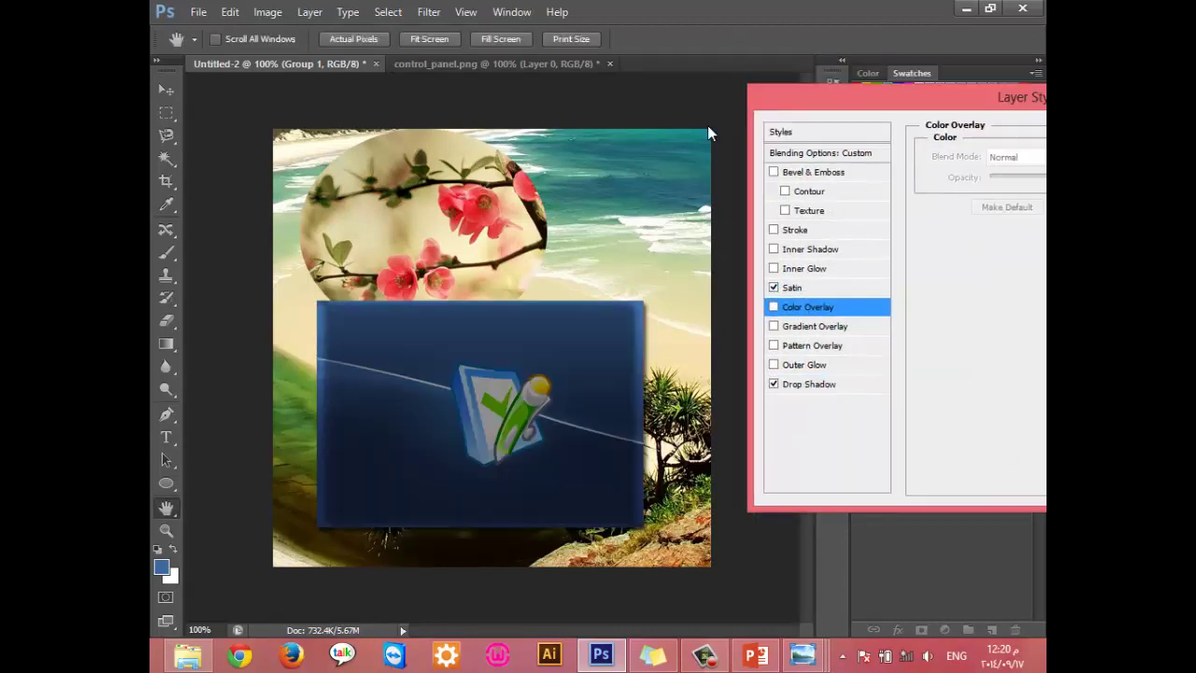
left_click(1009, 191)
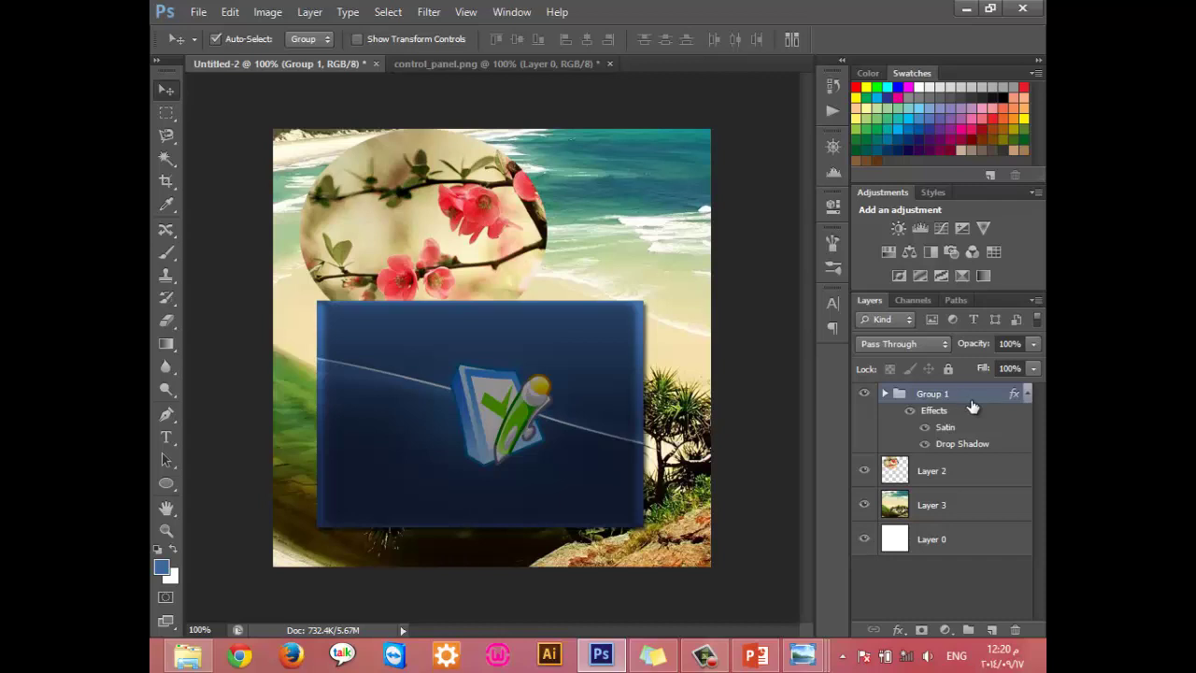
key("ctrl+alt+z")
key("ctrl+alt+z")
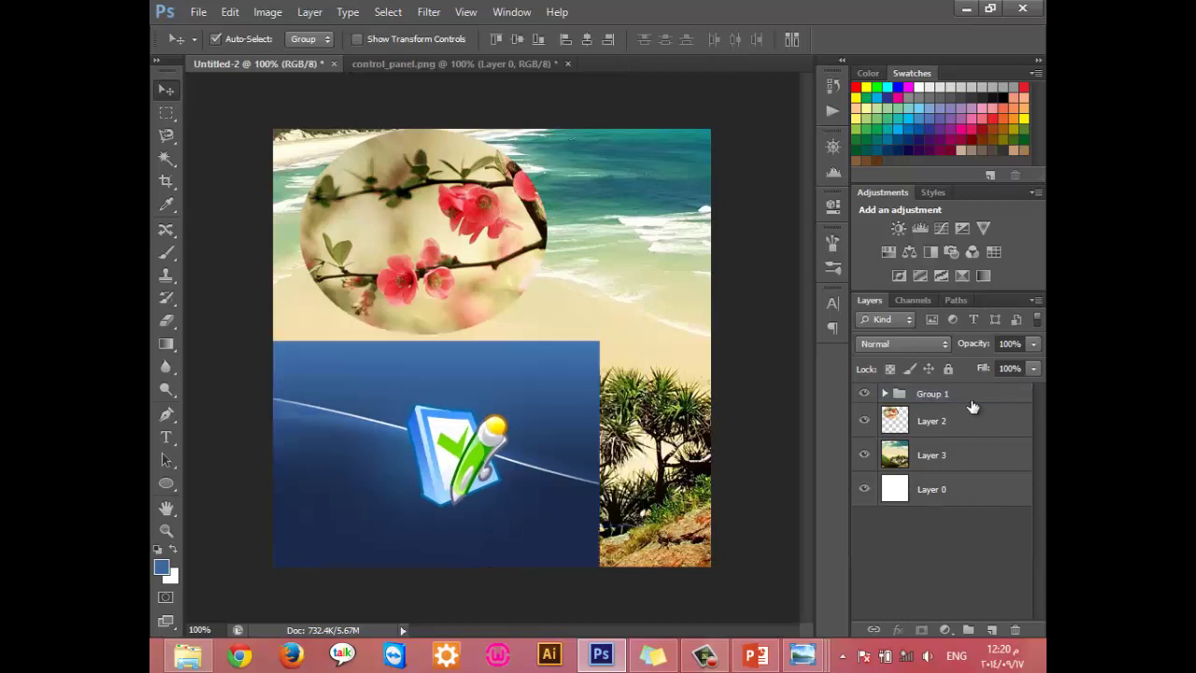
left_click(972, 430)
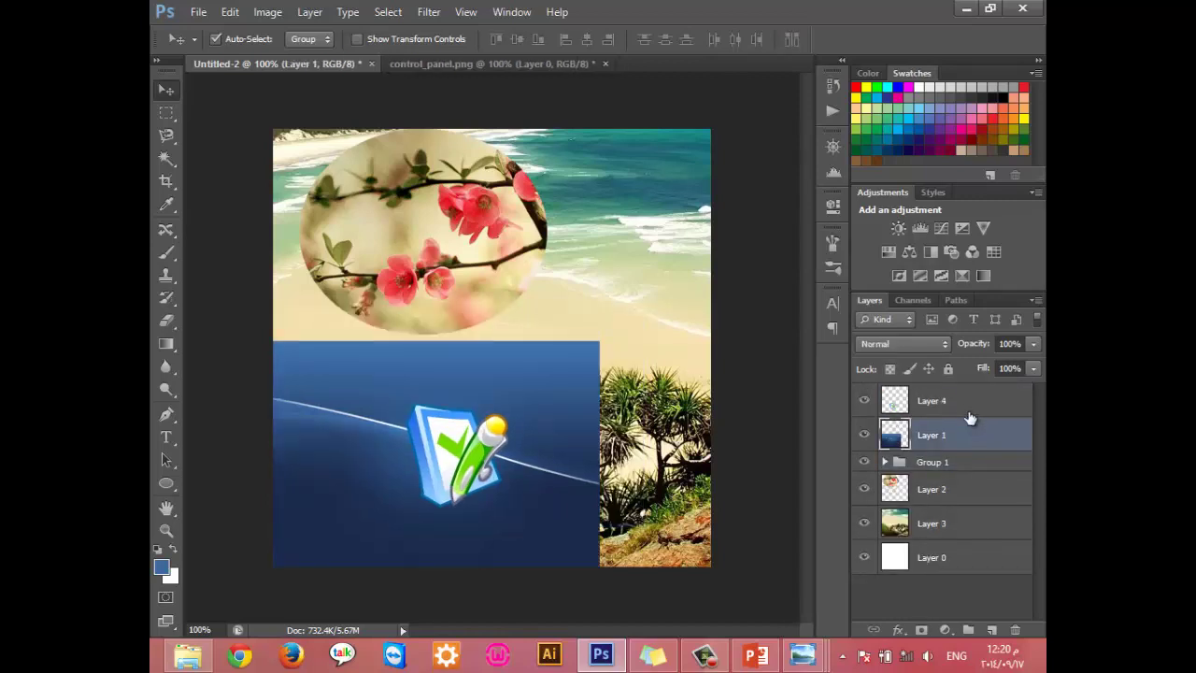
left_click(972, 404, "shift")
left_click(873, 629)
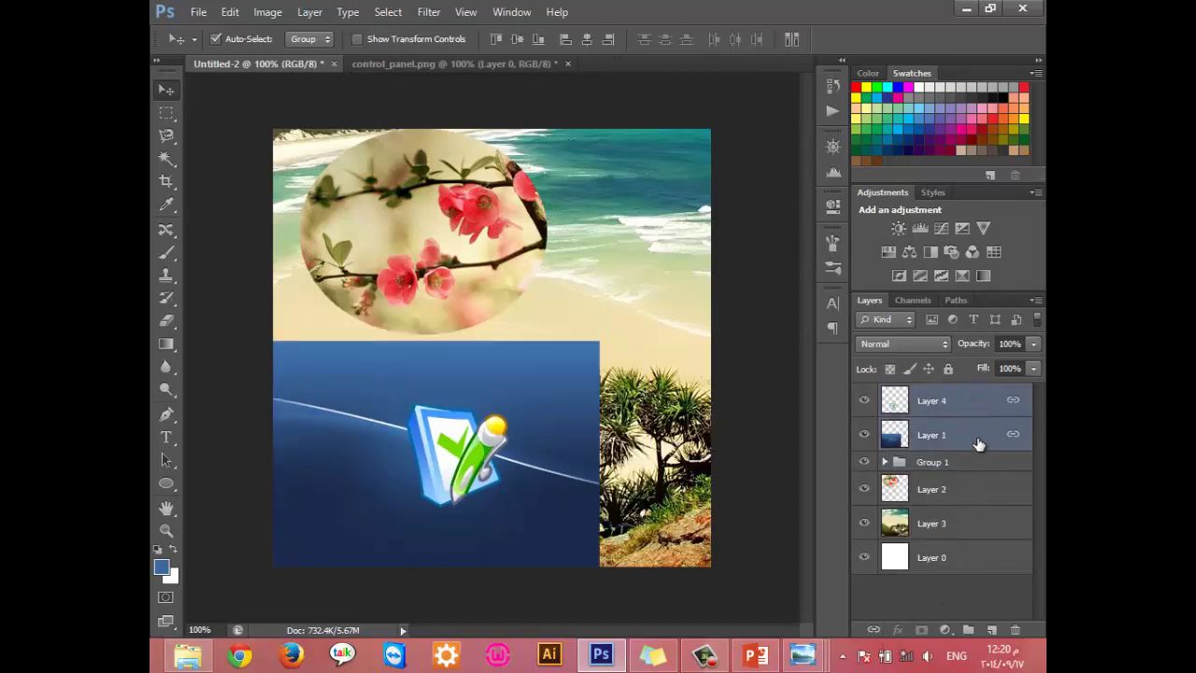
left_click(981, 435)
double_click(982, 431)
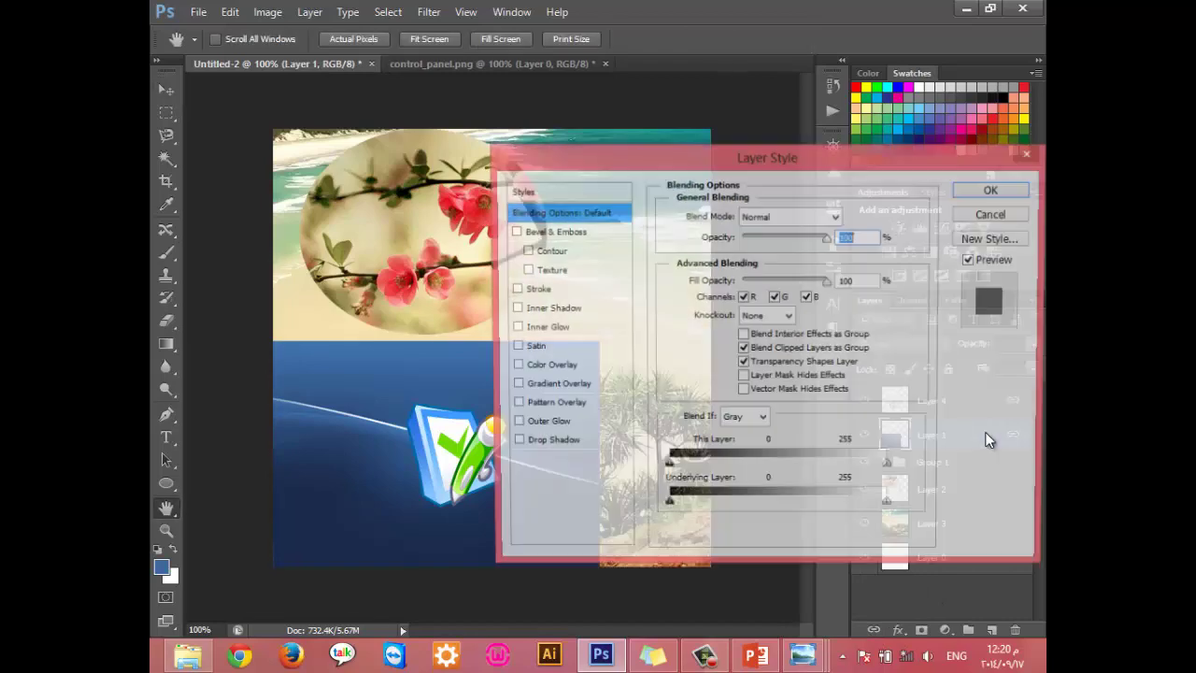
left_click(539, 443)
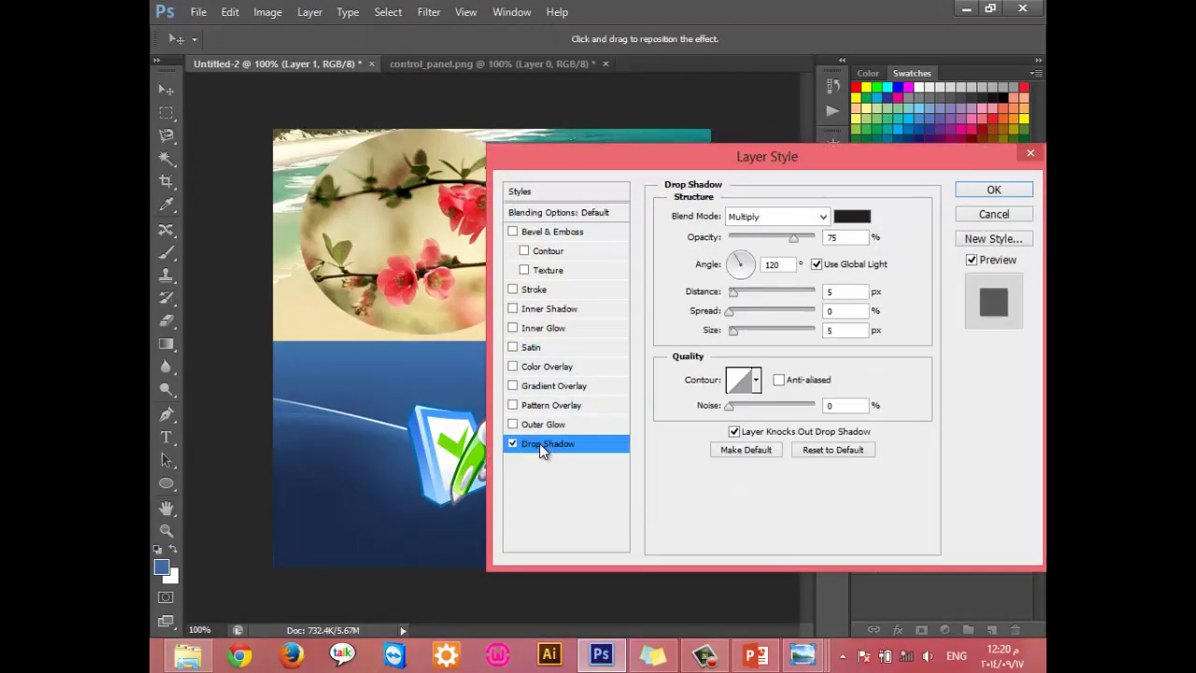
left_click(970, 215)
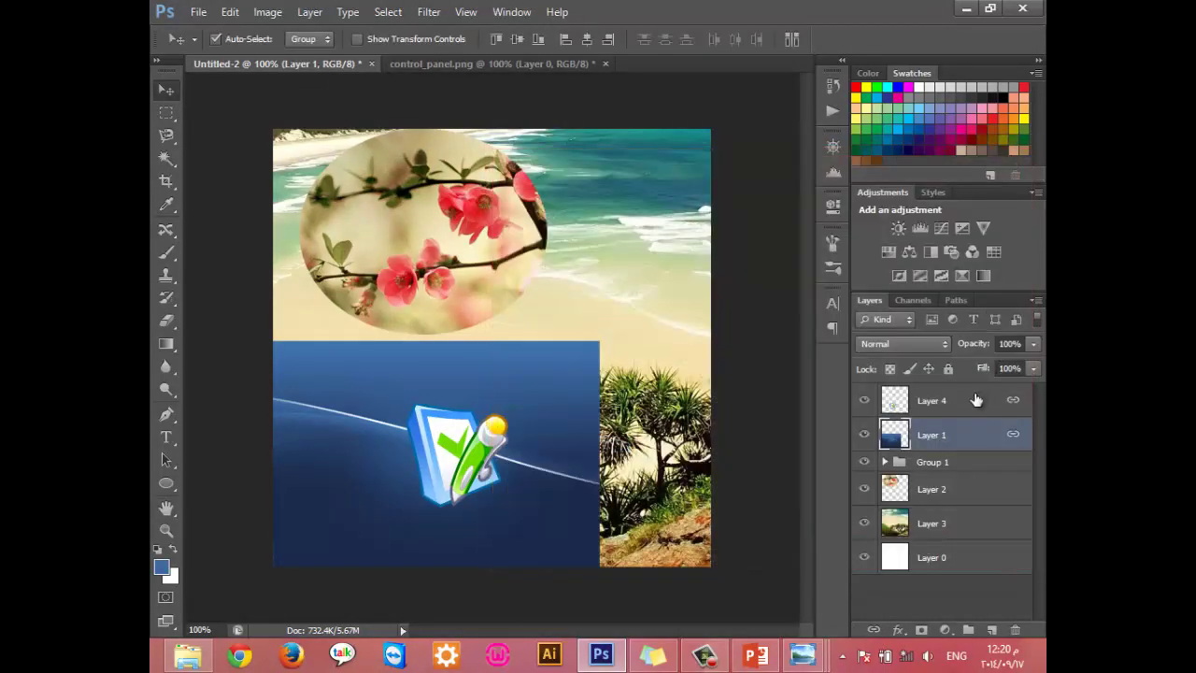
double_click(976, 400)
left_click(551, 444)
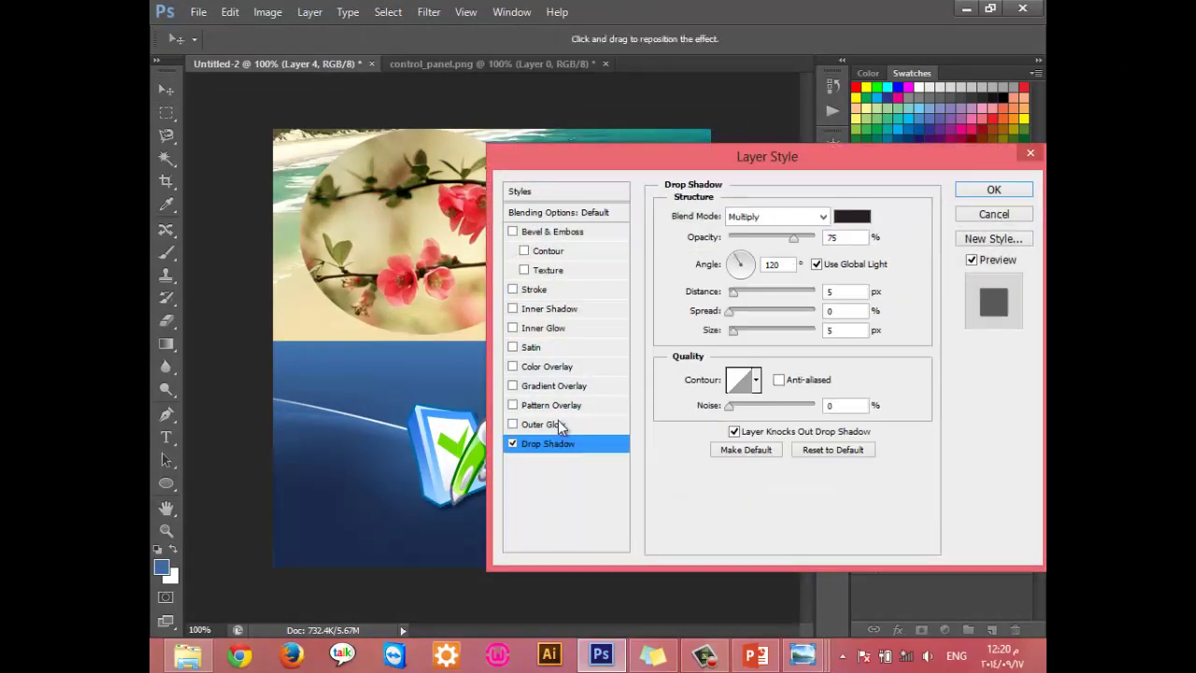
left_click(557, 425)
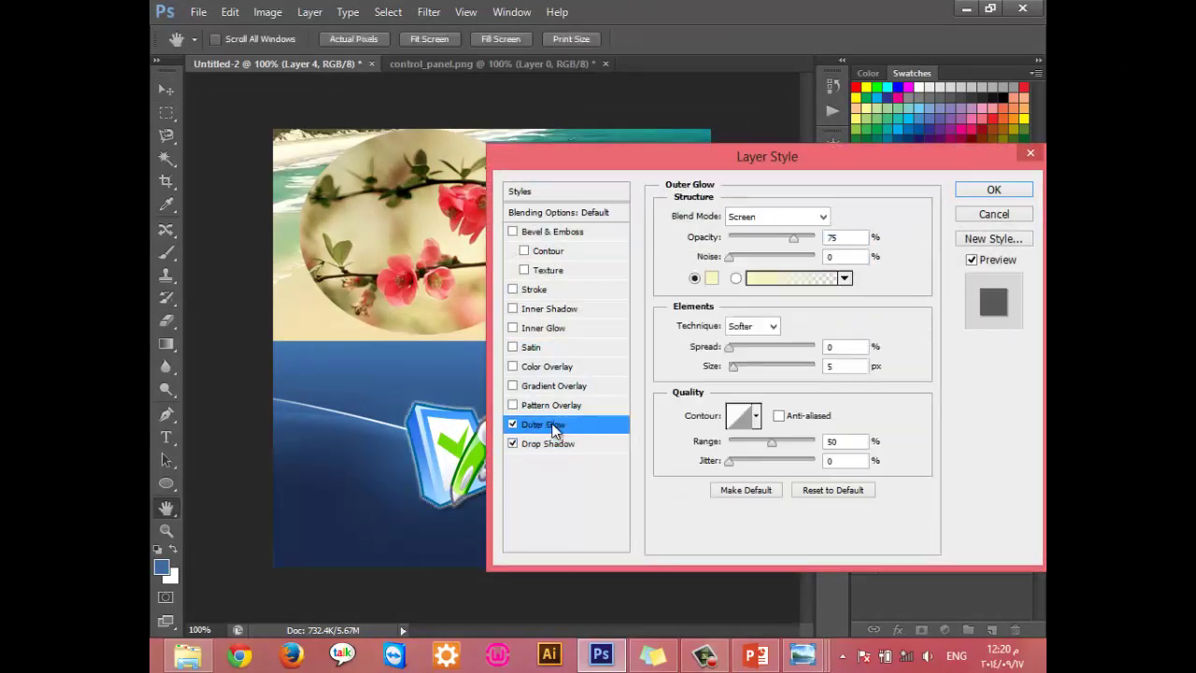
left_click(998, 188)
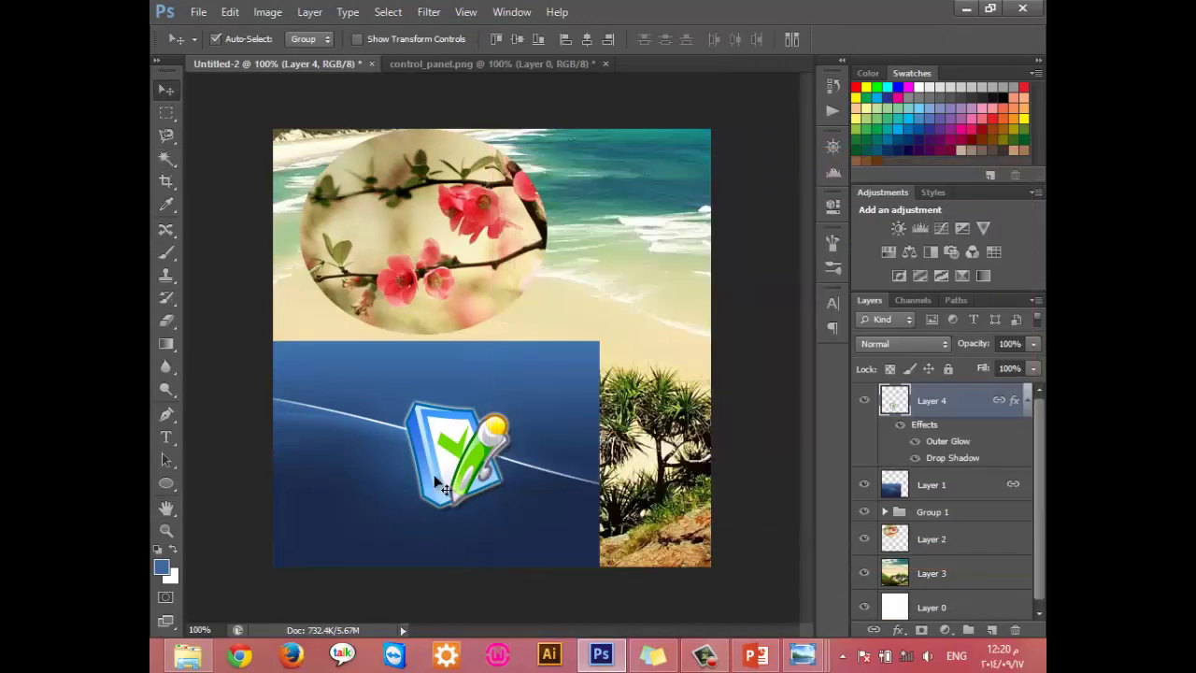
left_click_drag(446, 489, 519, 399)
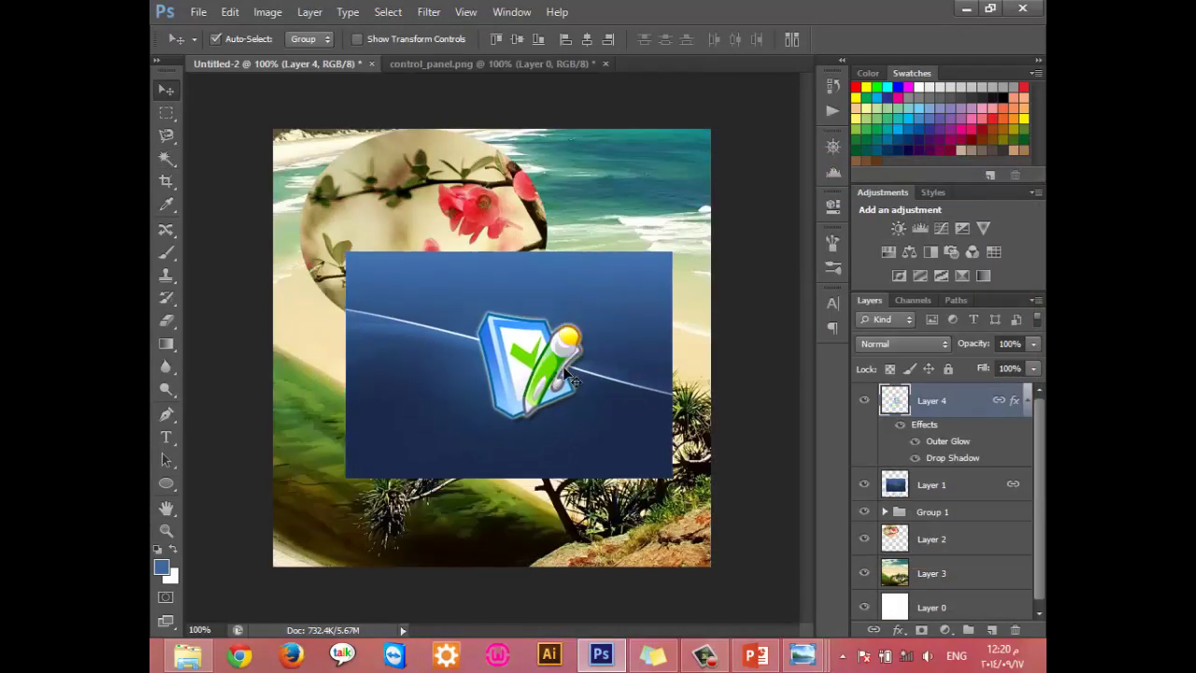
left_click(985, 493)
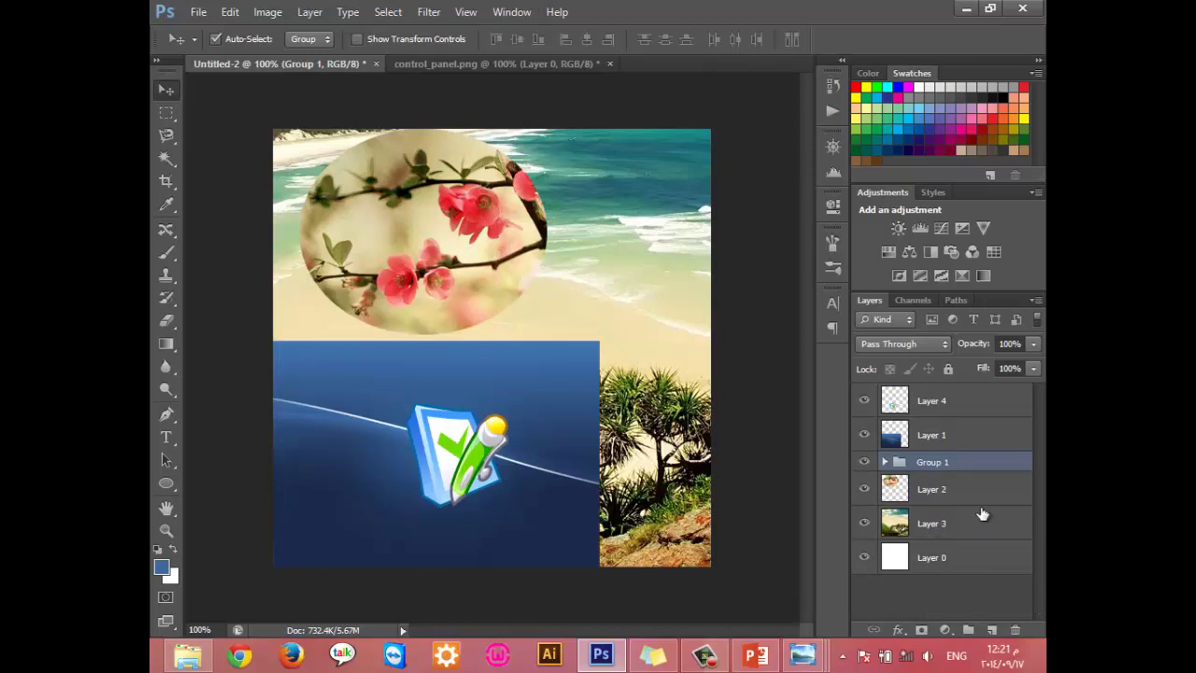
Step: Delete Group 1 and select Layers 4, 1, 2, 3 and 0
left_click_drag(971, 462, 1017, 629)
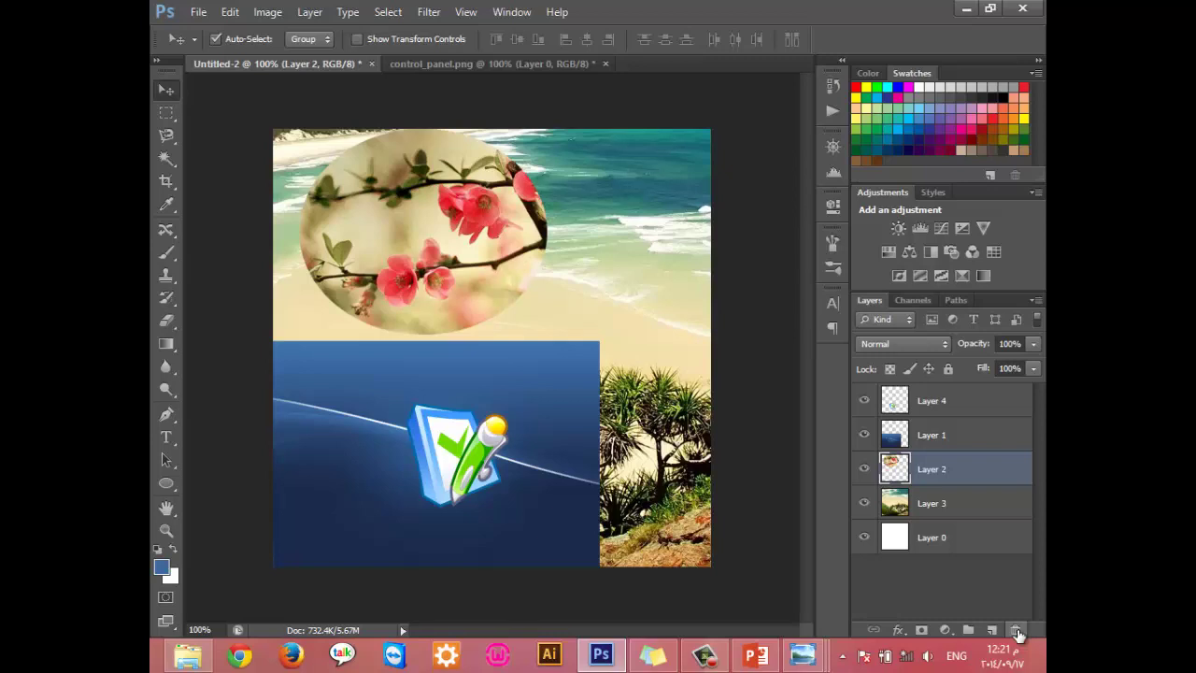
left_click(960, 414)
left_click(965, 436)
left_click(968, 472)
left_click(972, 505)
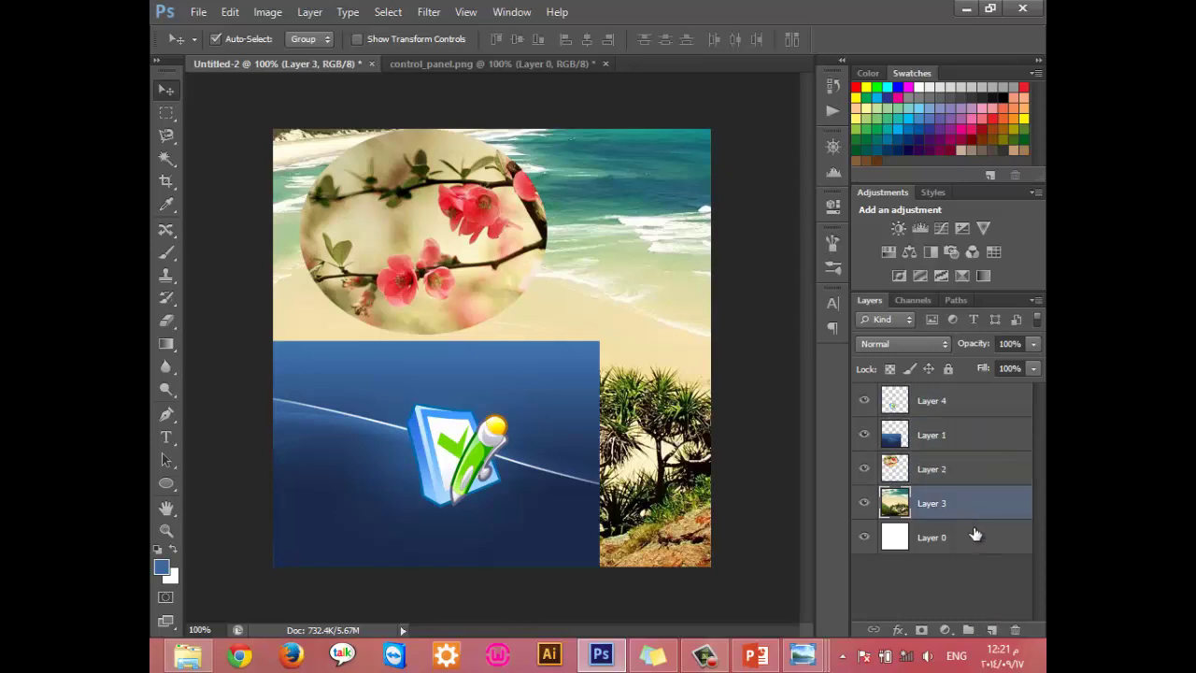
left_click(974, 534)
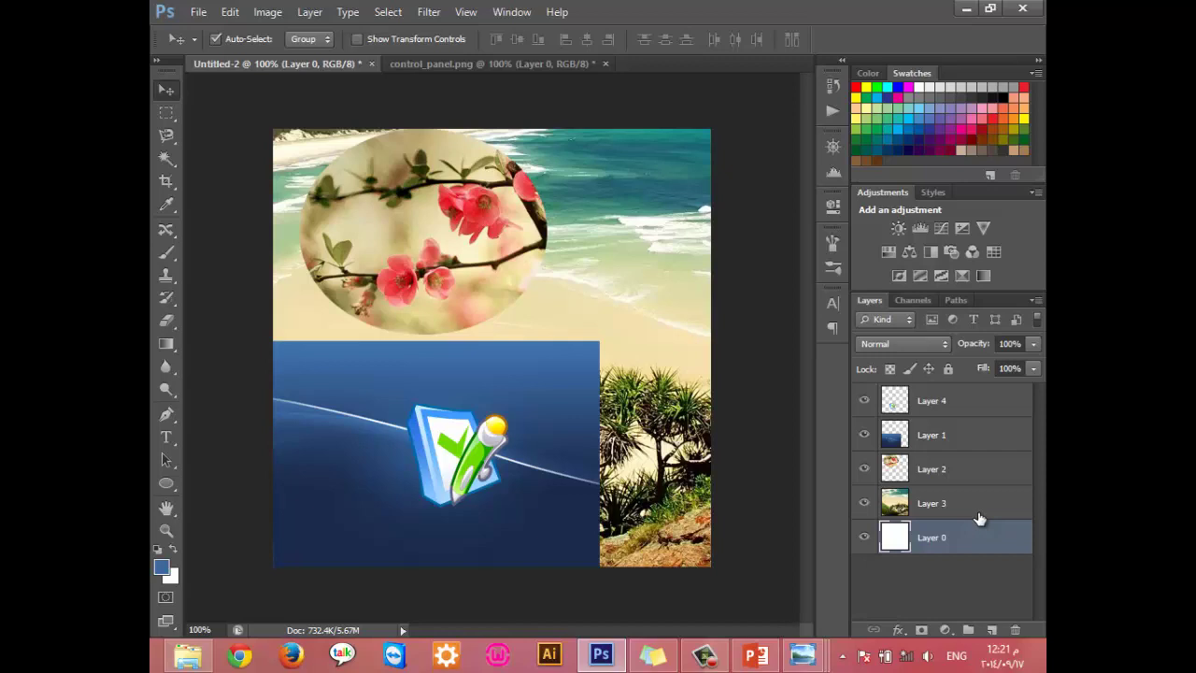
Step: Merge Visible from the Layers panel menu, then toggle the merged layer to check it
left_click(1034, 300)
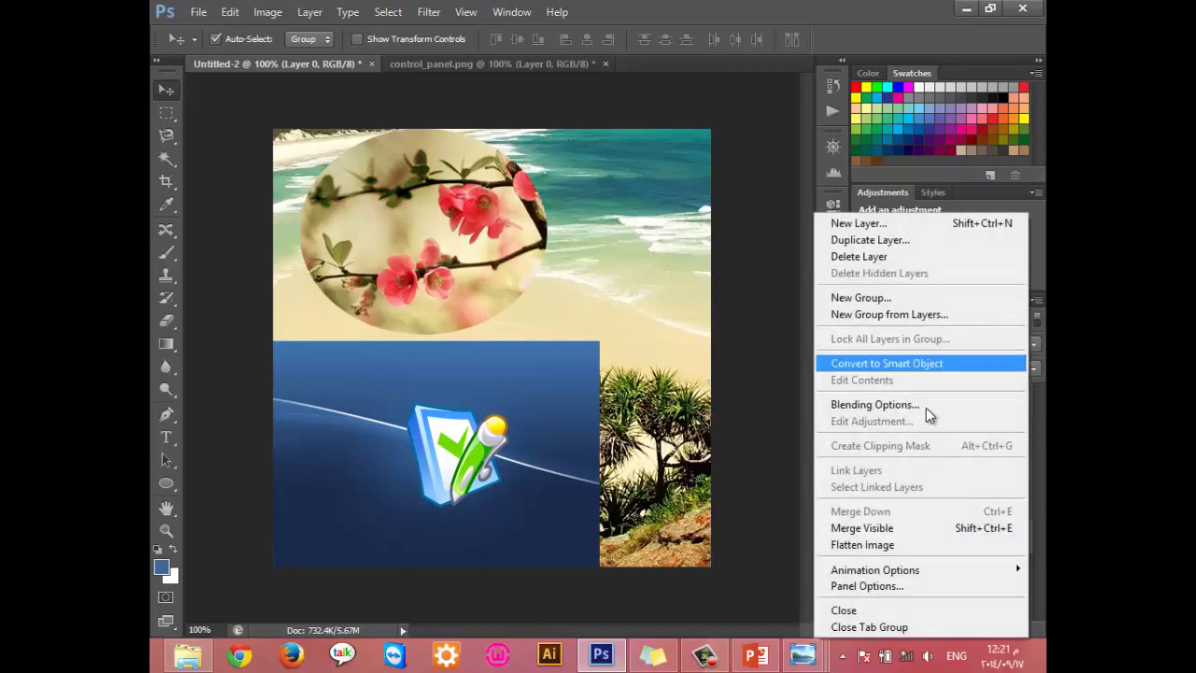
left_click(907, 531)
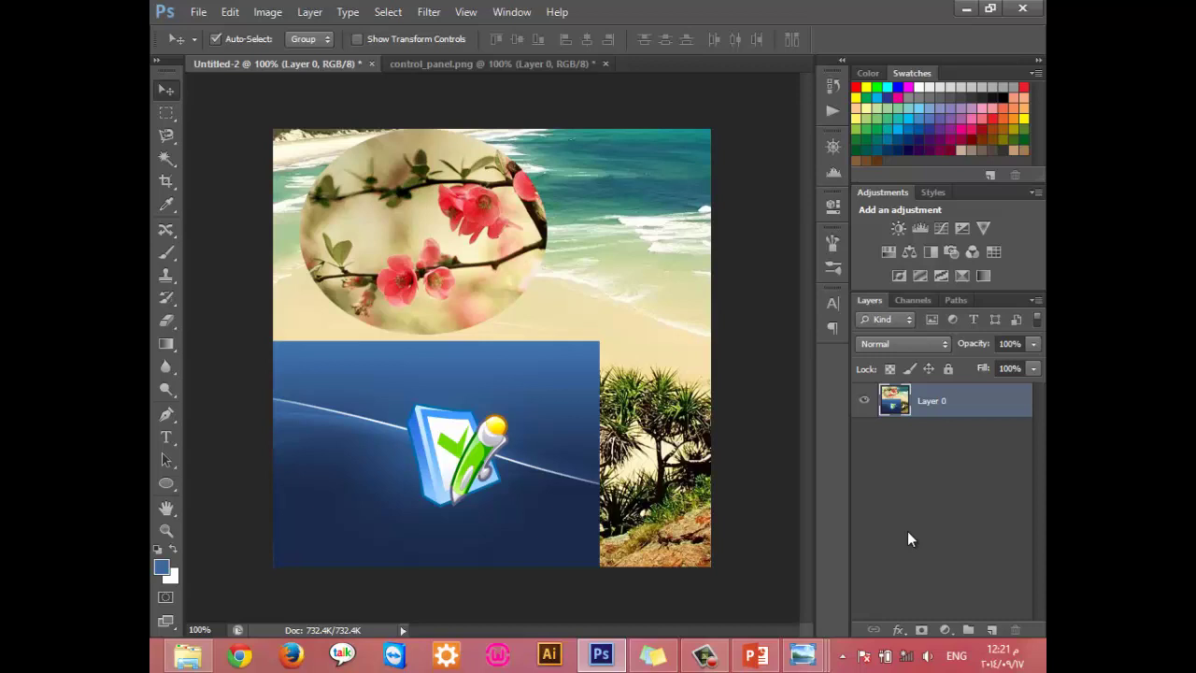
left_click(864, 401)
left_click(865, 400)
Step: Undo the merge, move the icon and blue panel up-right, and unlink Layer 4 from Layer 1
key("ctrl+z")
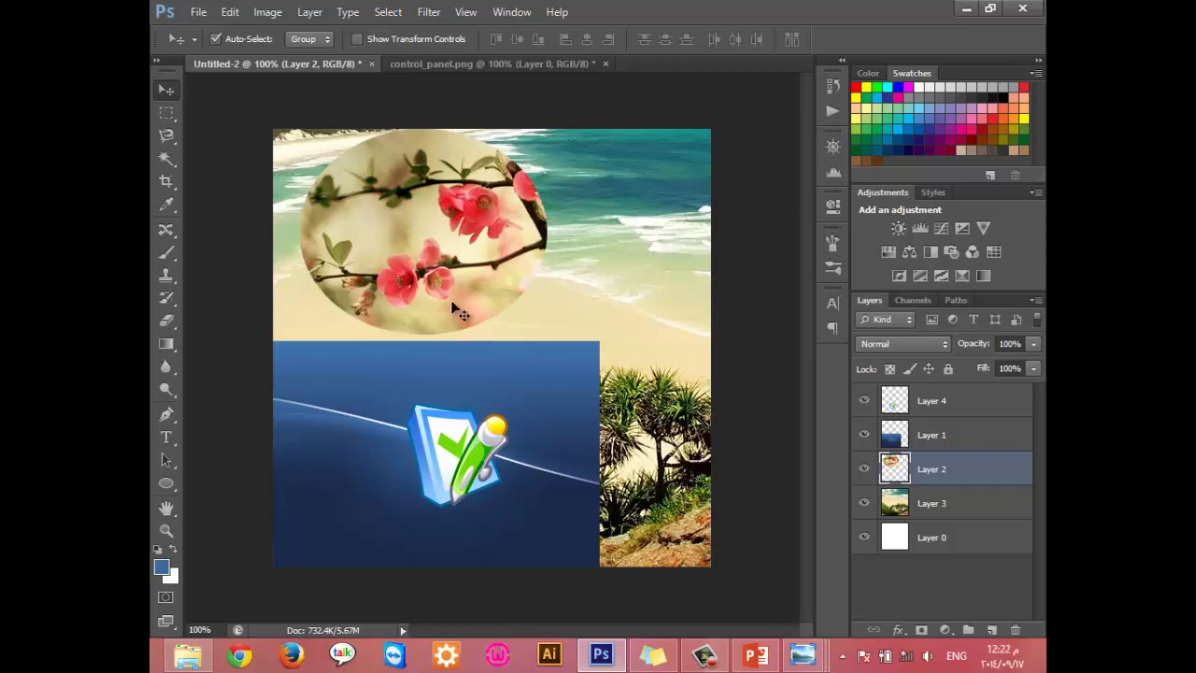
left_click(971, 410)
left_click_drag(472, 484, 527, 432)
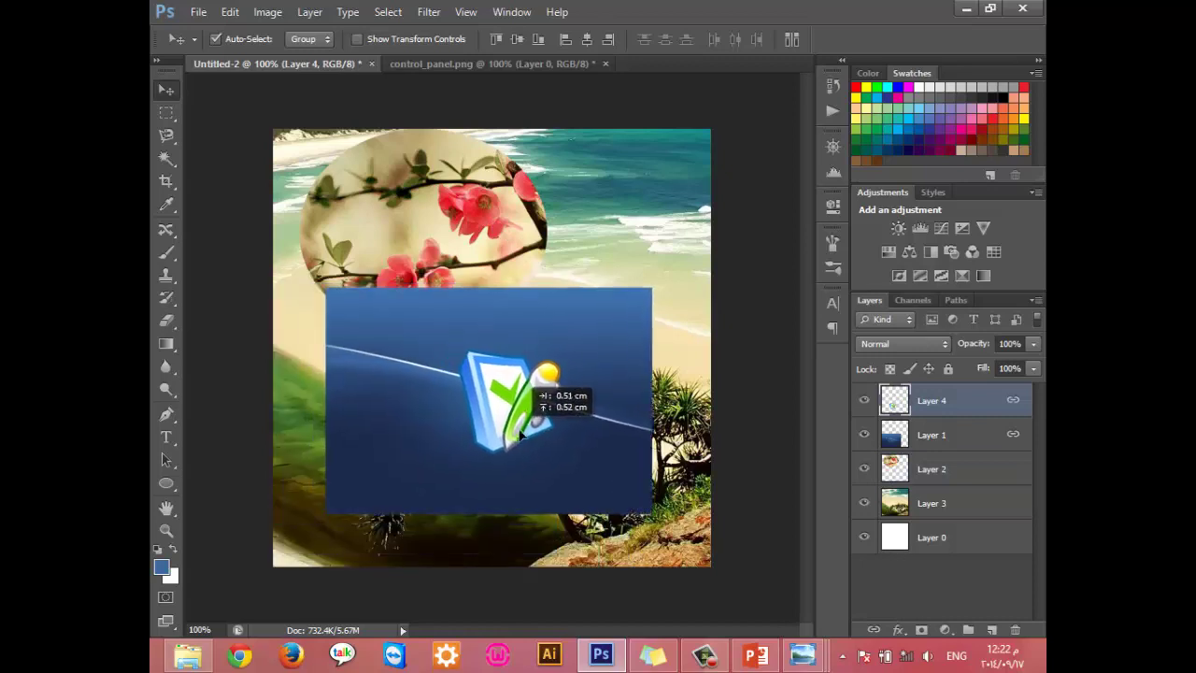
left_click(1010, 433, "ctrl")
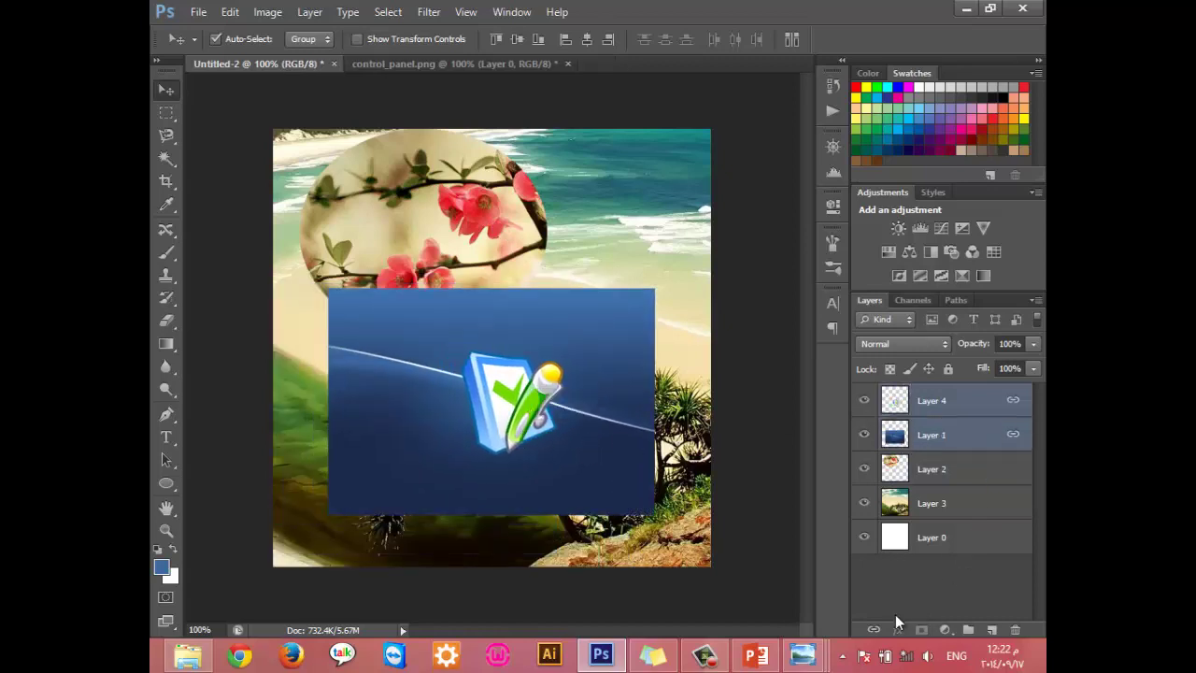
left_click(873, 629)
left_click(967, 417)
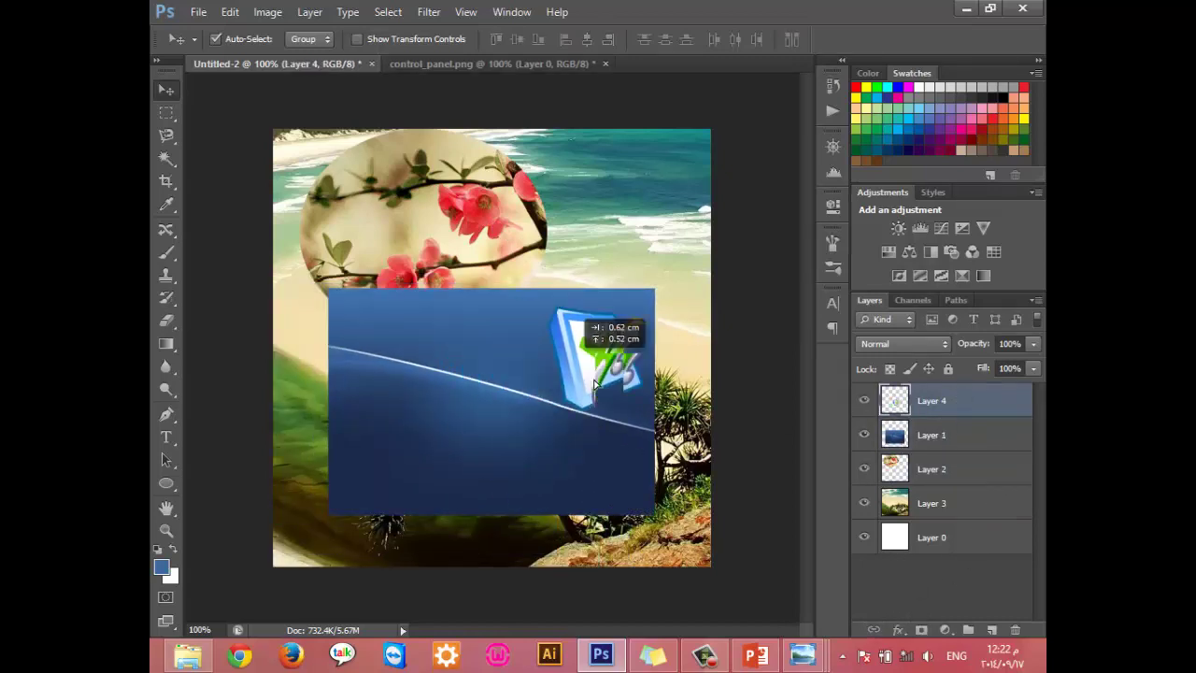
left_click_drag(531, 425, 552, 432)
Step: Move the flower circle layer further to the right
left_click(418, 275)
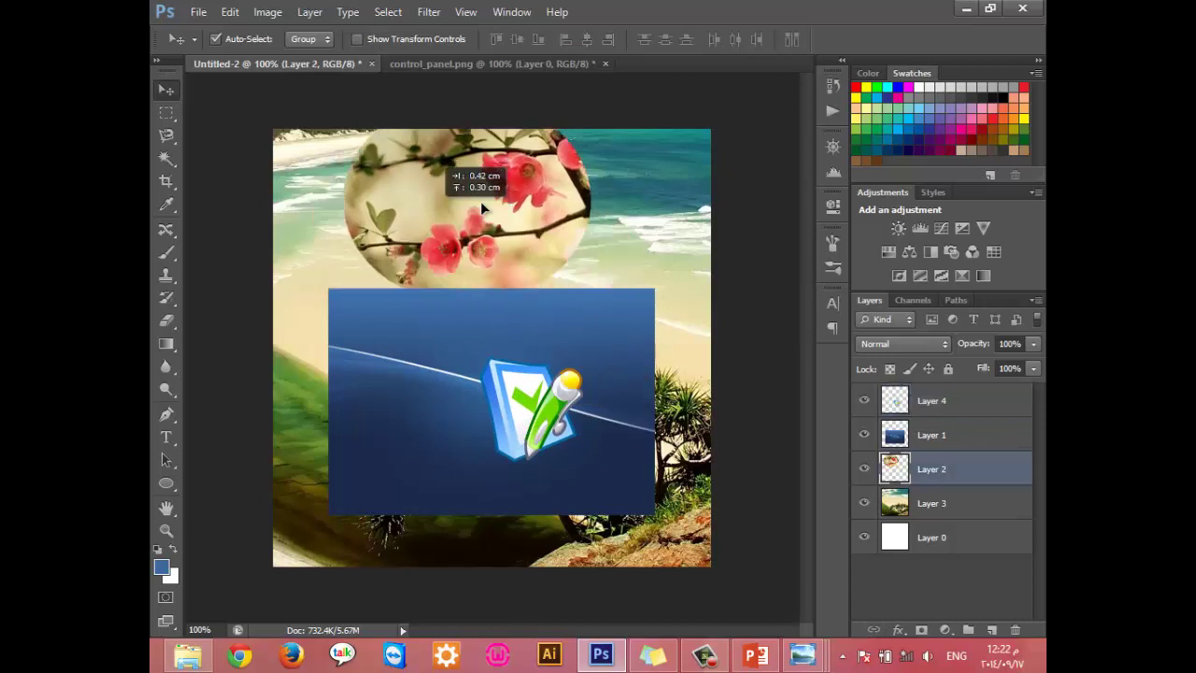
left_click_drag(390, 255, 500, 240)
left_click(958, 402)
left_click(980, 481)
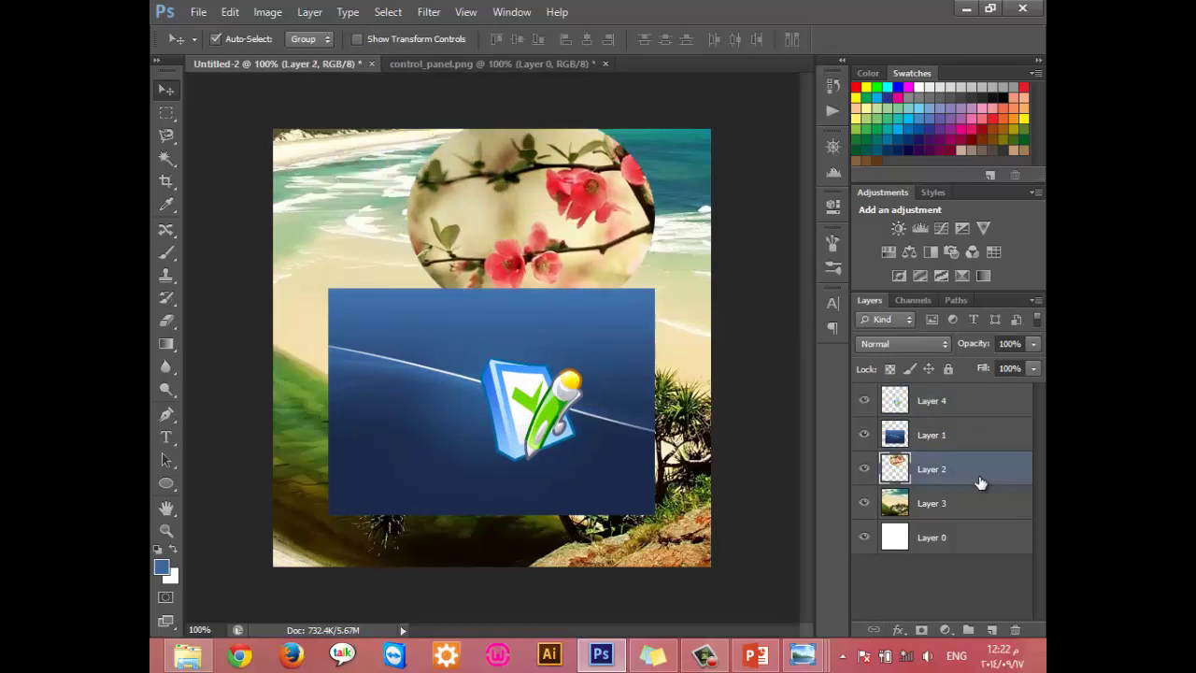
Step: Merge the flower circle's Layer 2 into Layer 4 and toggle its visibility to compare
left_click(965, 409, "ctrl")
left_click(1035, 300)
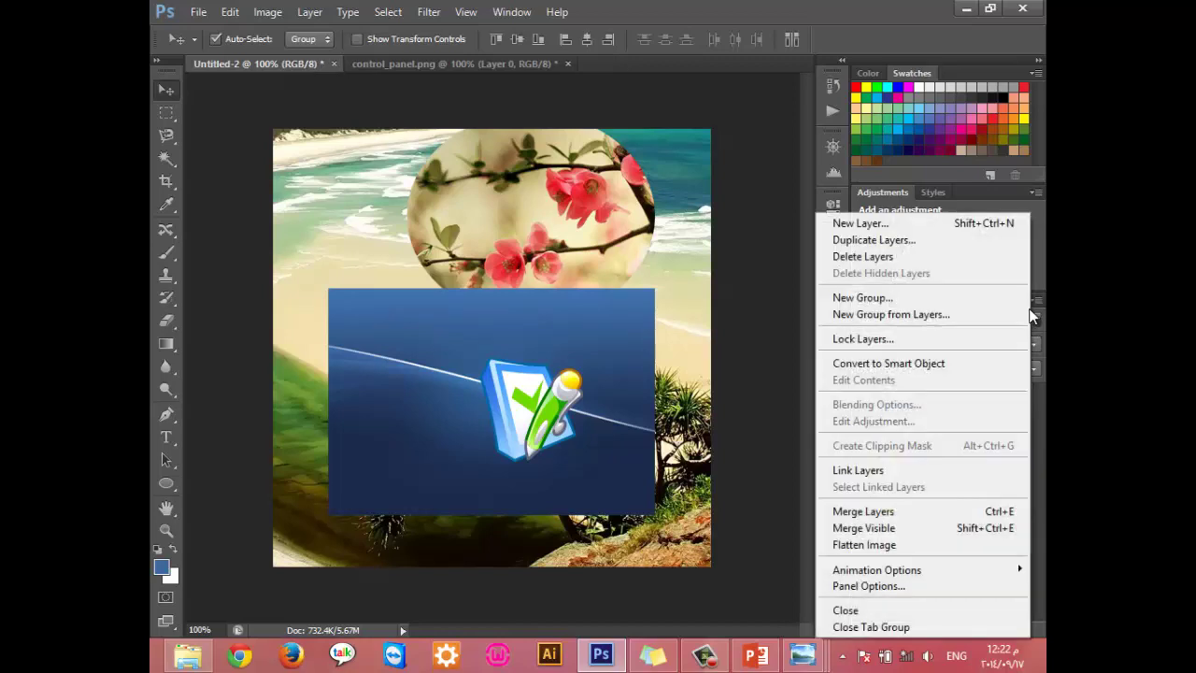
left_click(903, 514)
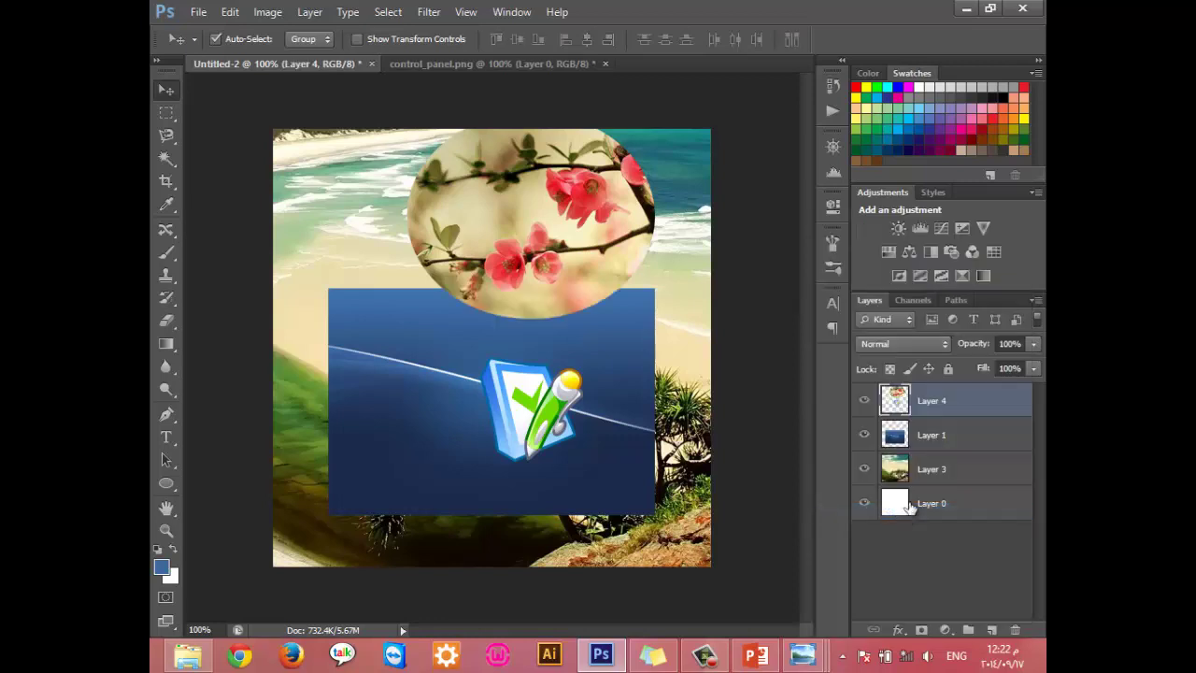
left_click(860, 404)
left_click(862, 401)
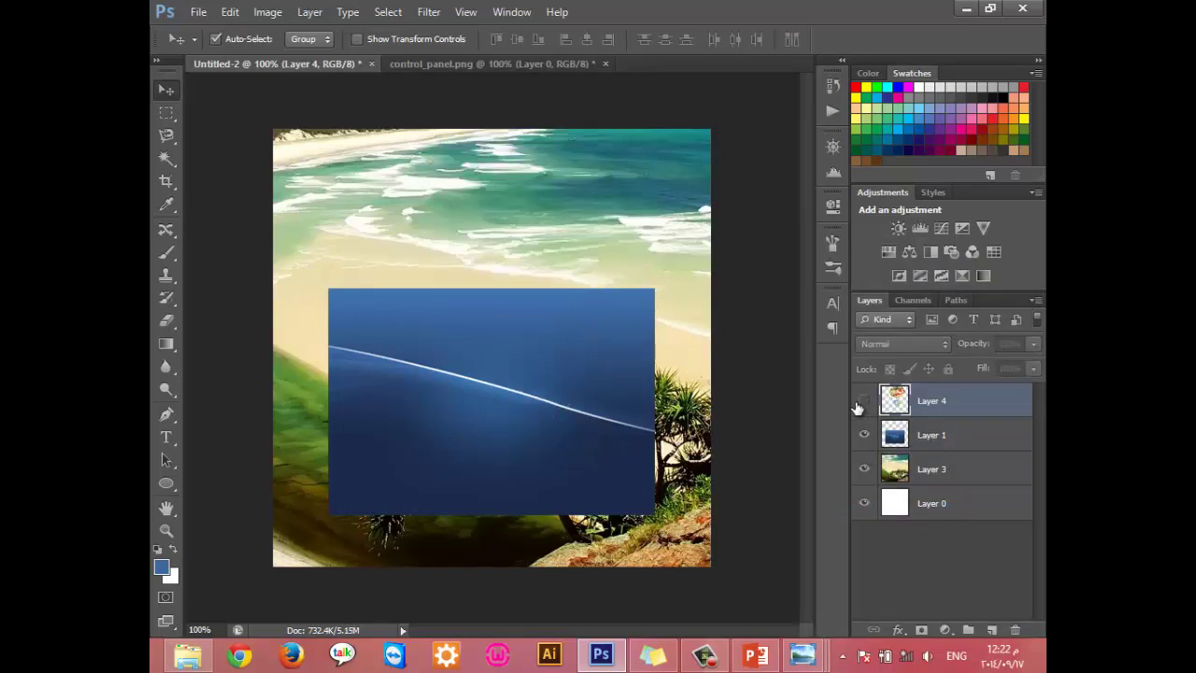
left_click(1035, 300)
Step: Place Layer 4 beneath Layer 1 to hide the icon, then start a new document with Ctrl+N
left_click(752, 384)
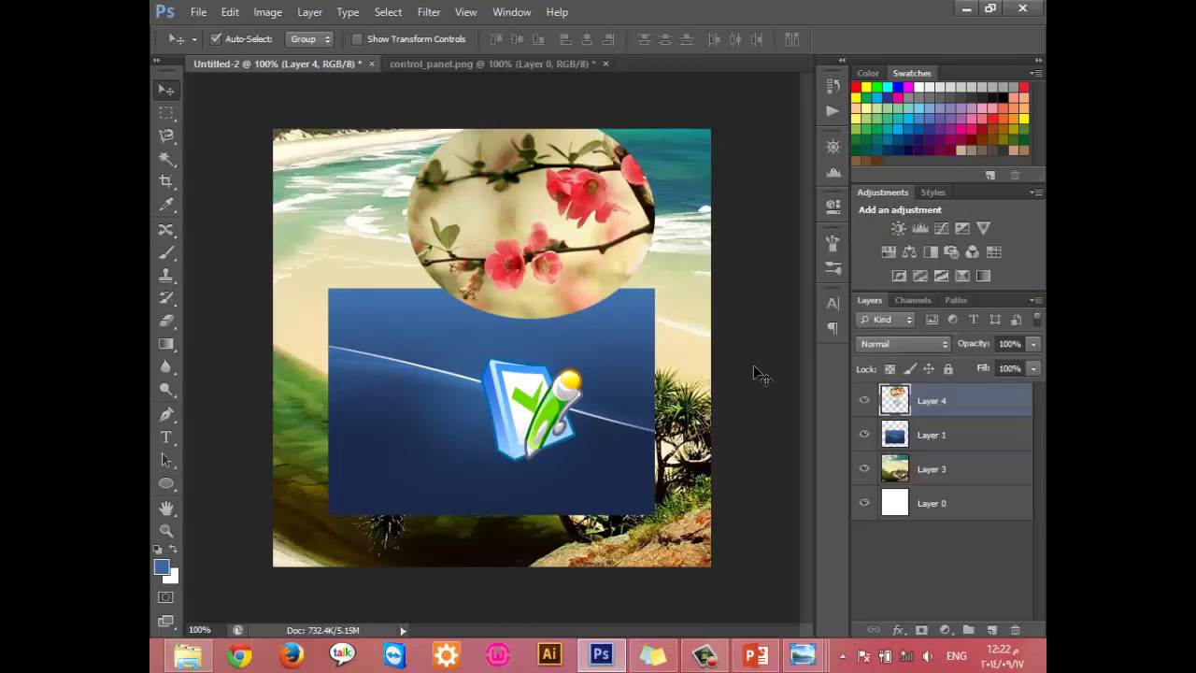
left_click(862, 402)
left_click_drag(949, 404, 962, 447)
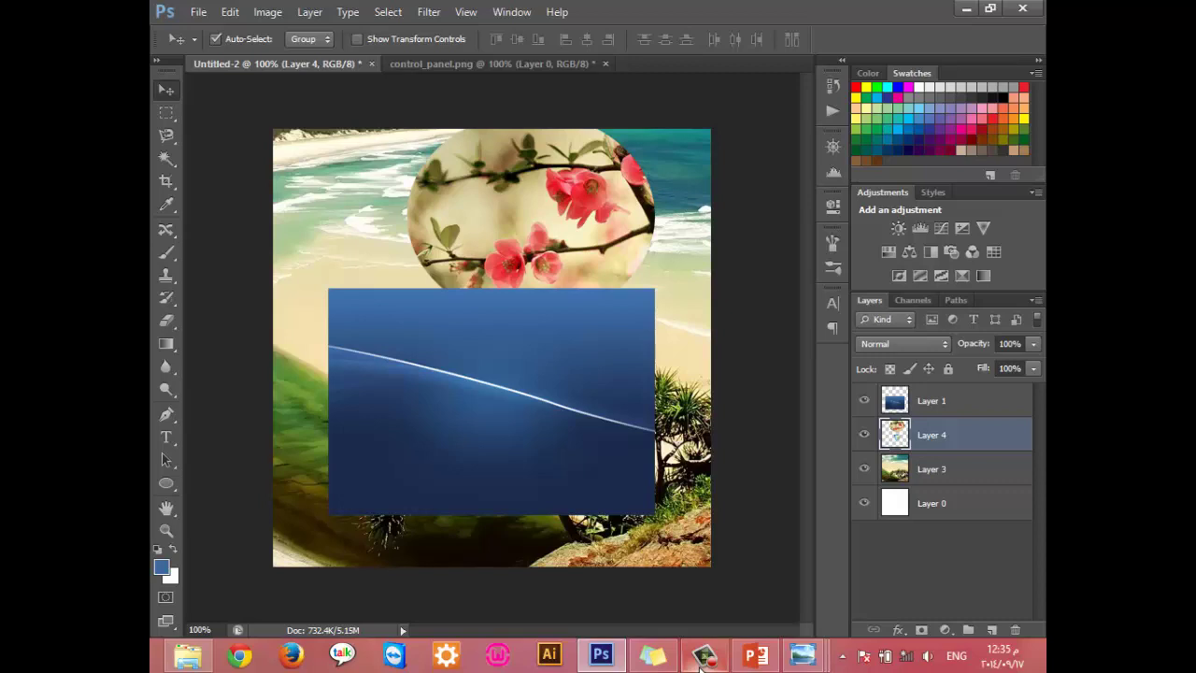
key("ctrl+n")
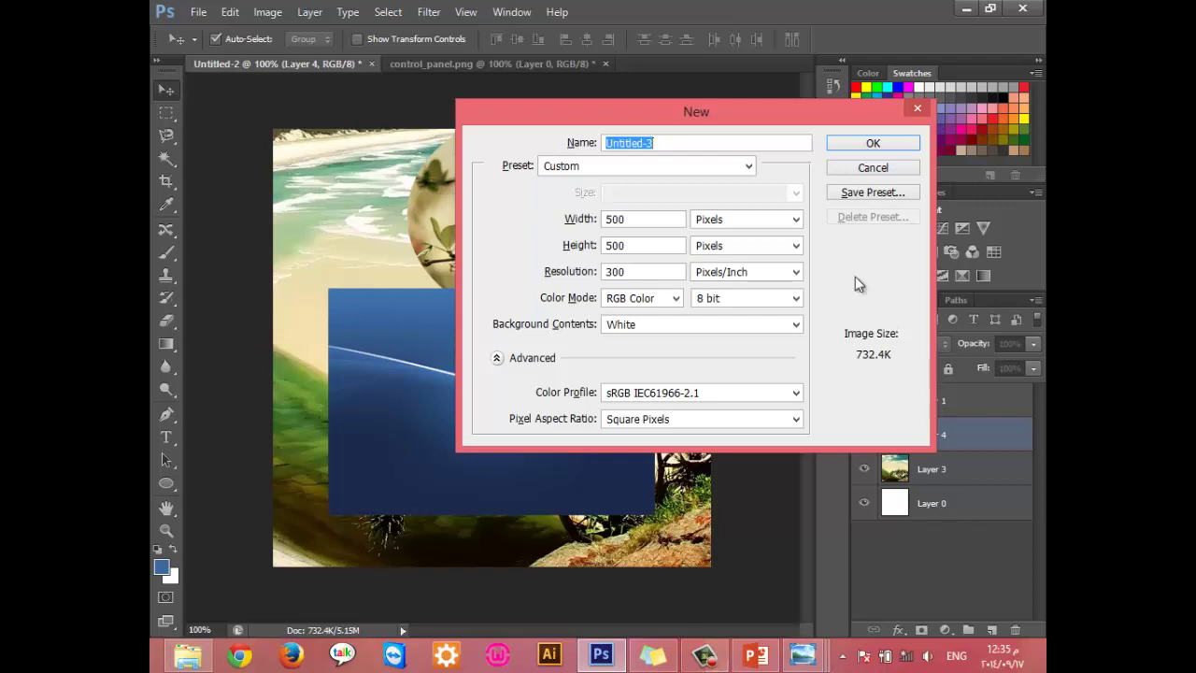
Step: Cancel the New dialog and flip between the control_panel.png and Untitled-2 document tabs
left_click(917, 111)
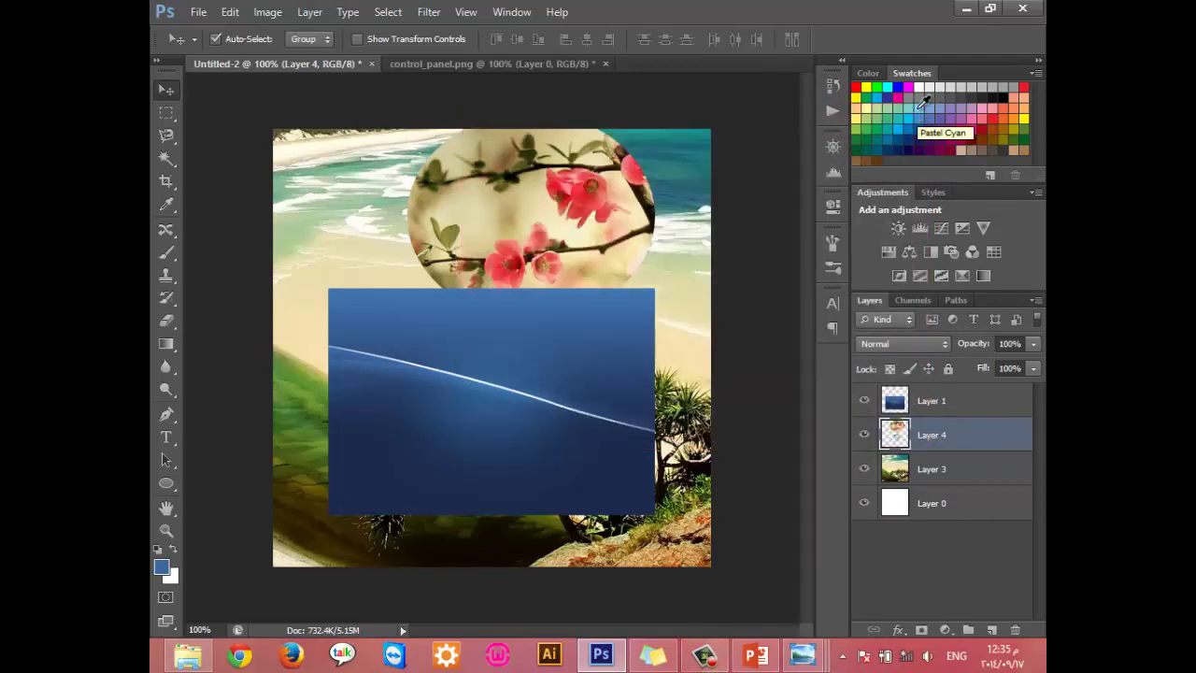
left_click(452, 63)
left_click(313, 63)
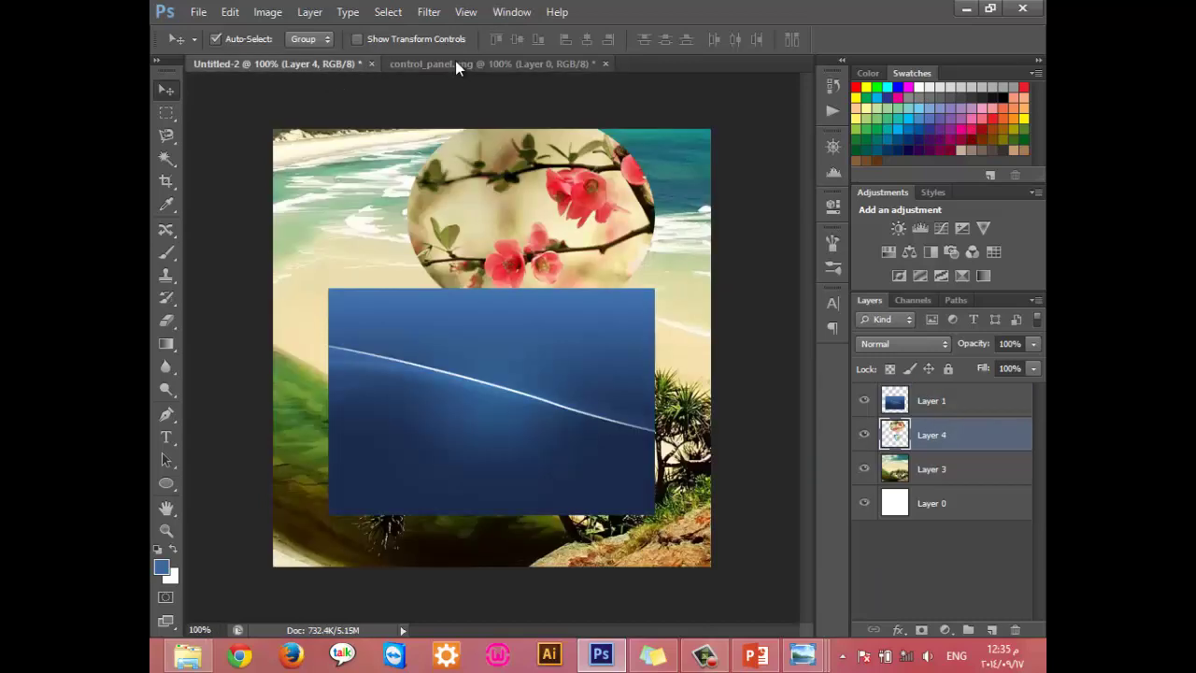
left_click(455, 64)
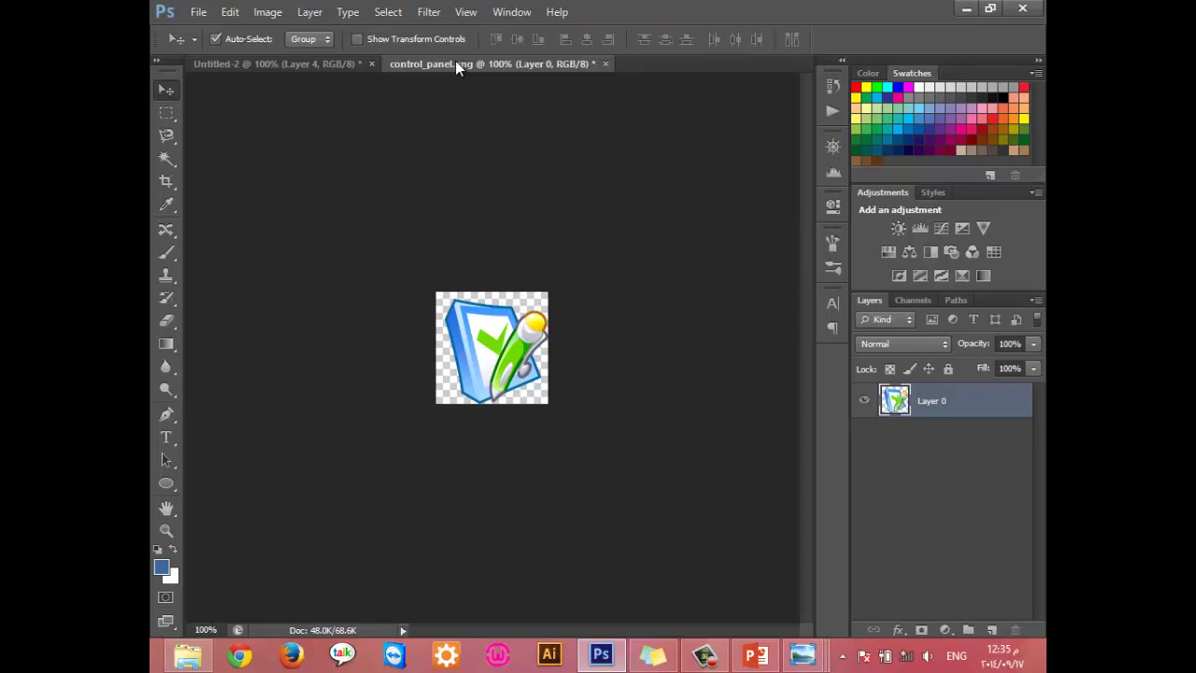
left_click(230, 62)
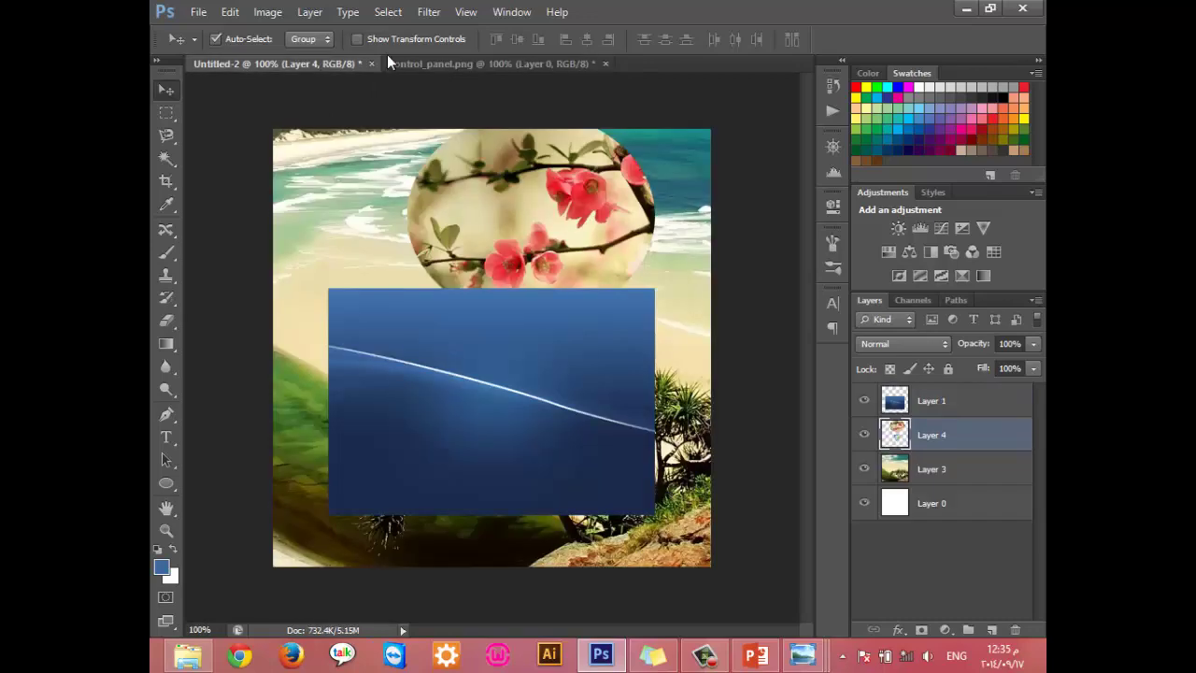
left_click(434, 61)
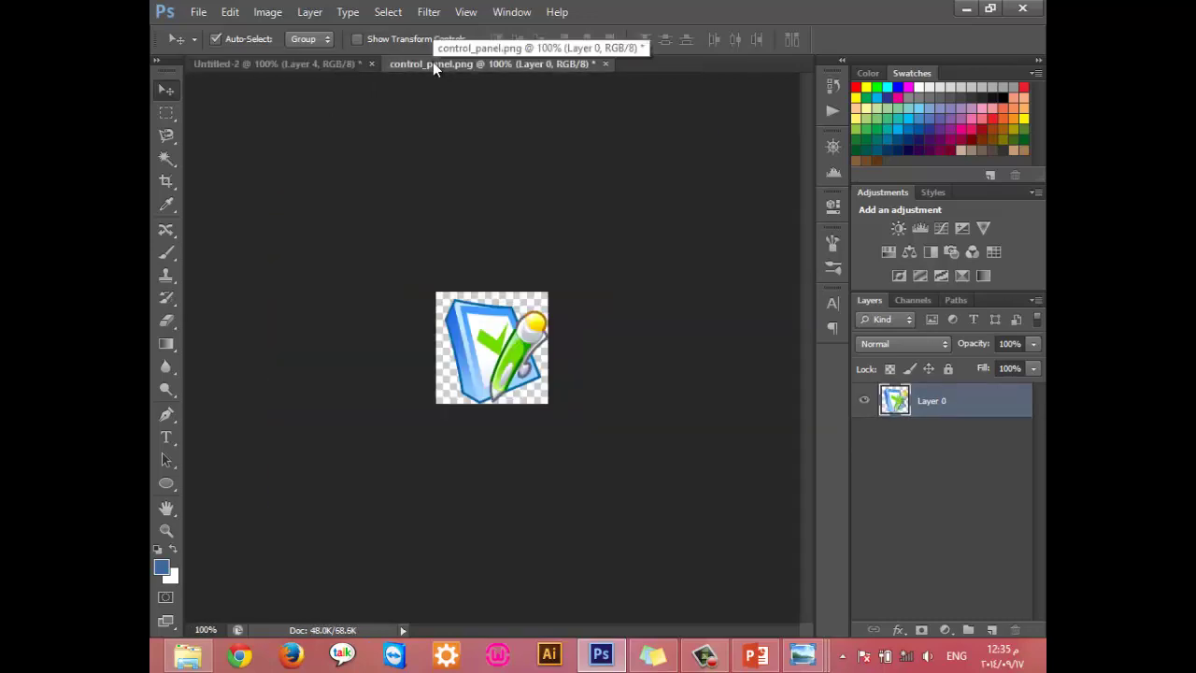
left_click(324, 68)
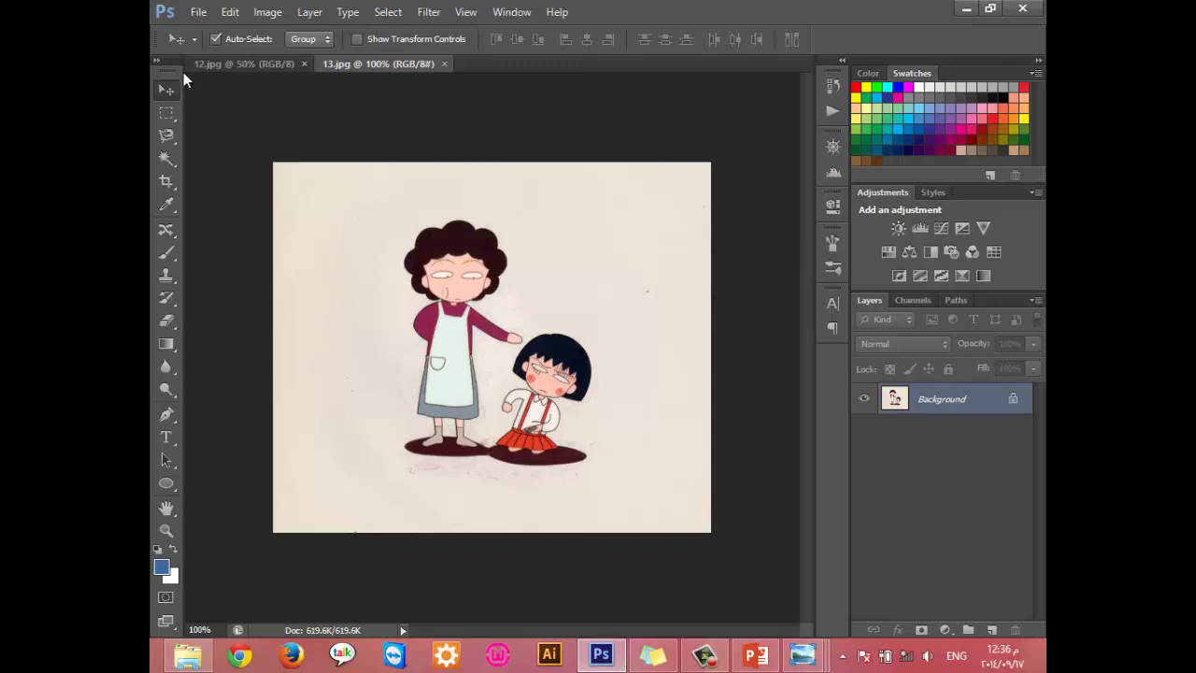
left_click(167, 112)
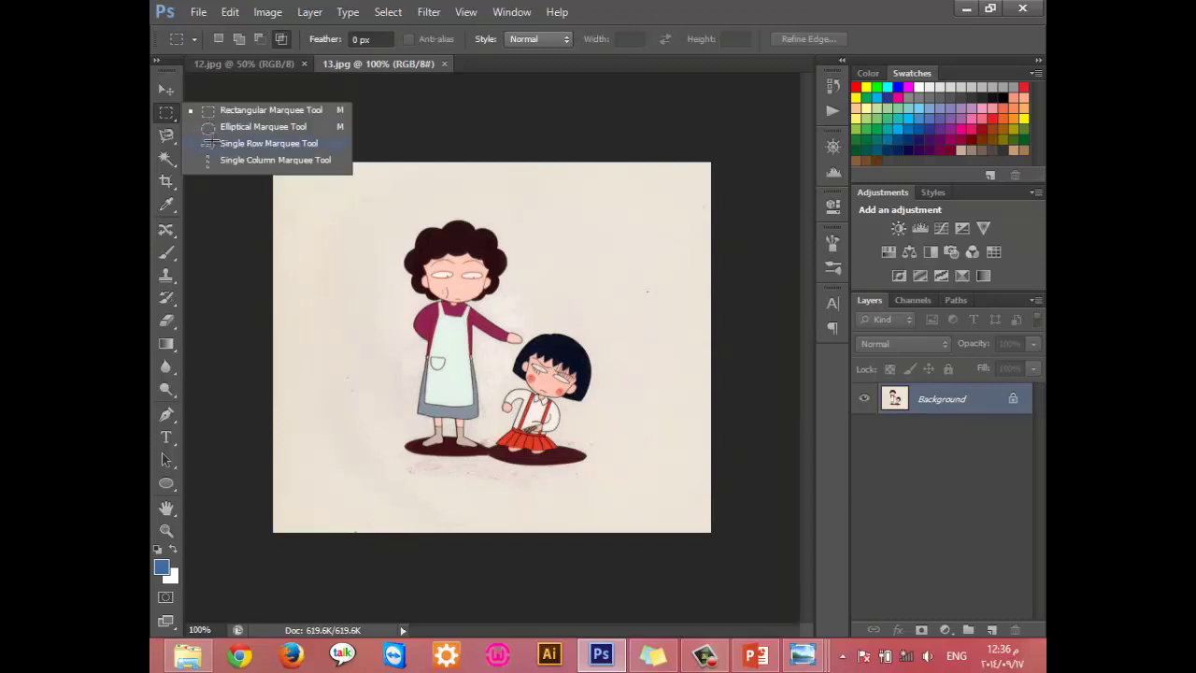
left_click(211, 142)
left_click(364, 276)
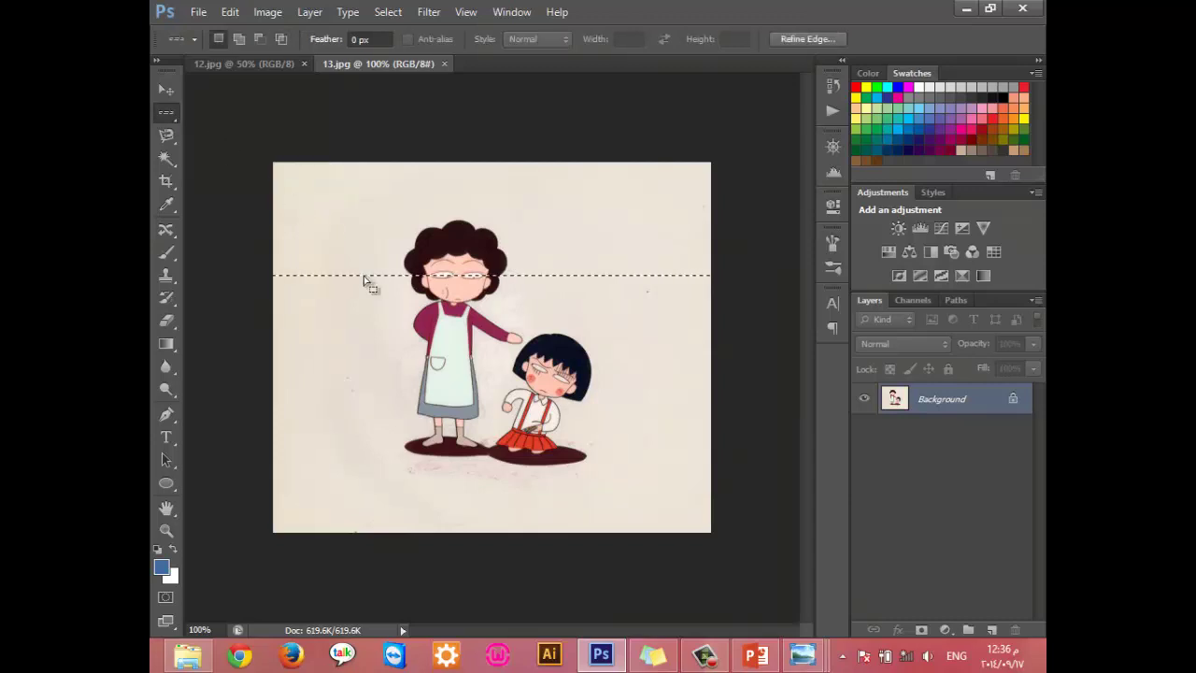
key("ctrl+d")
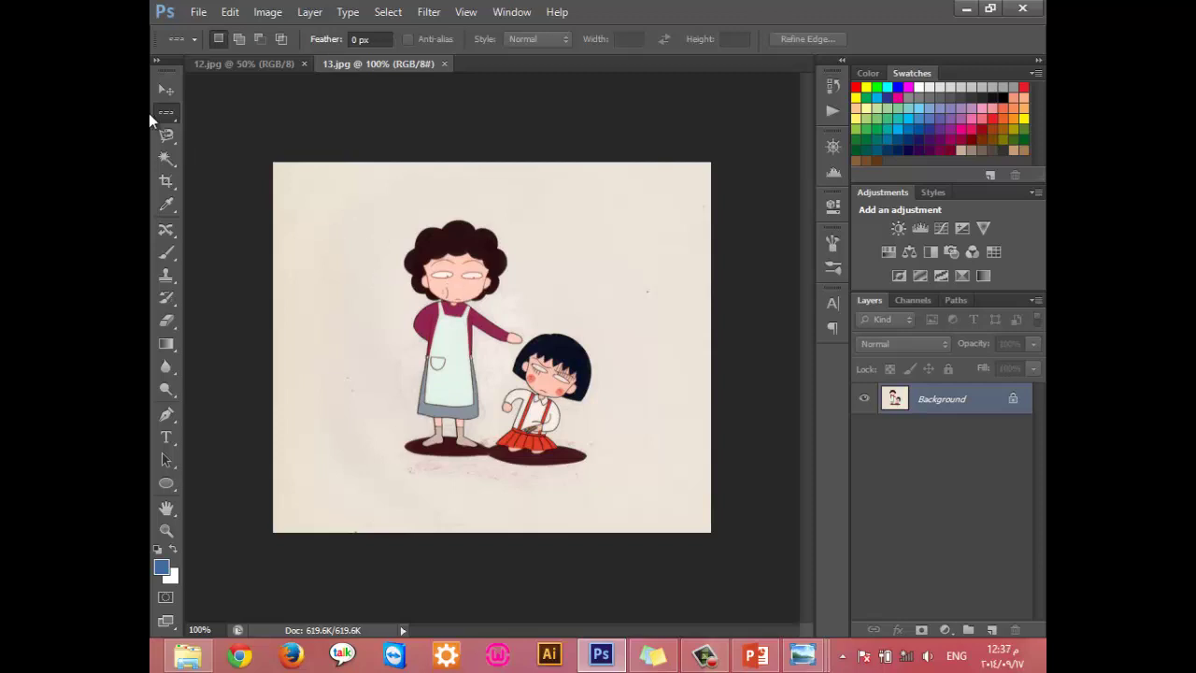
right_click(166, 113)
left_click(222, 112)
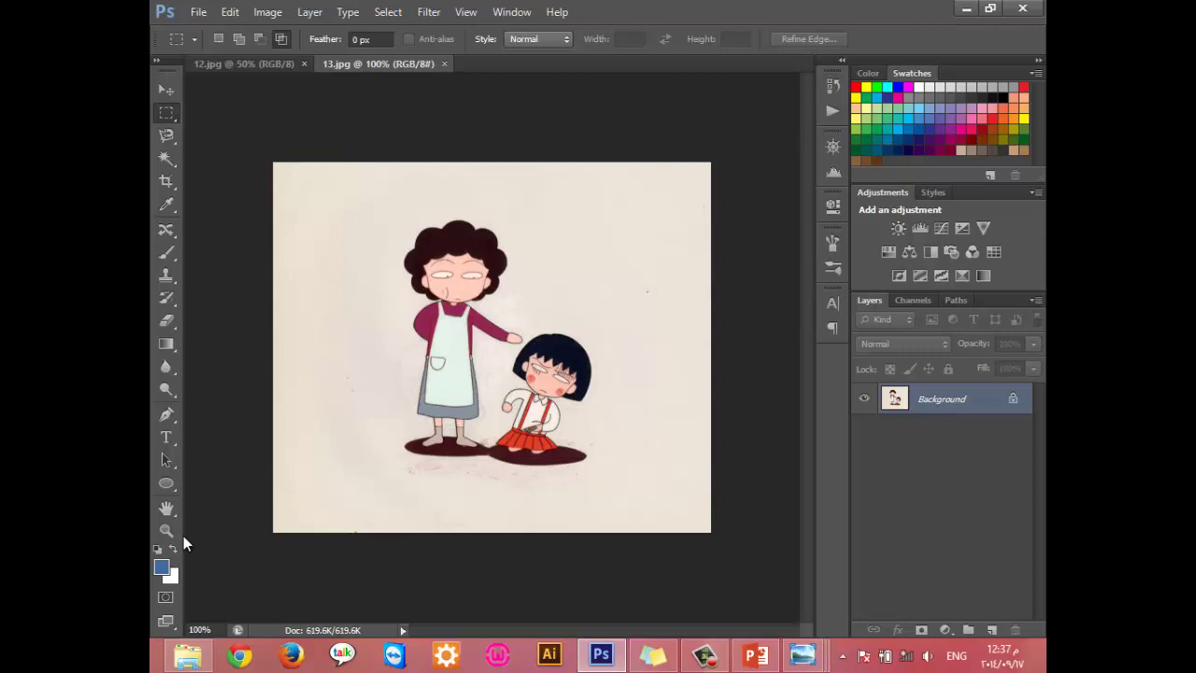
right_click(170, 120)
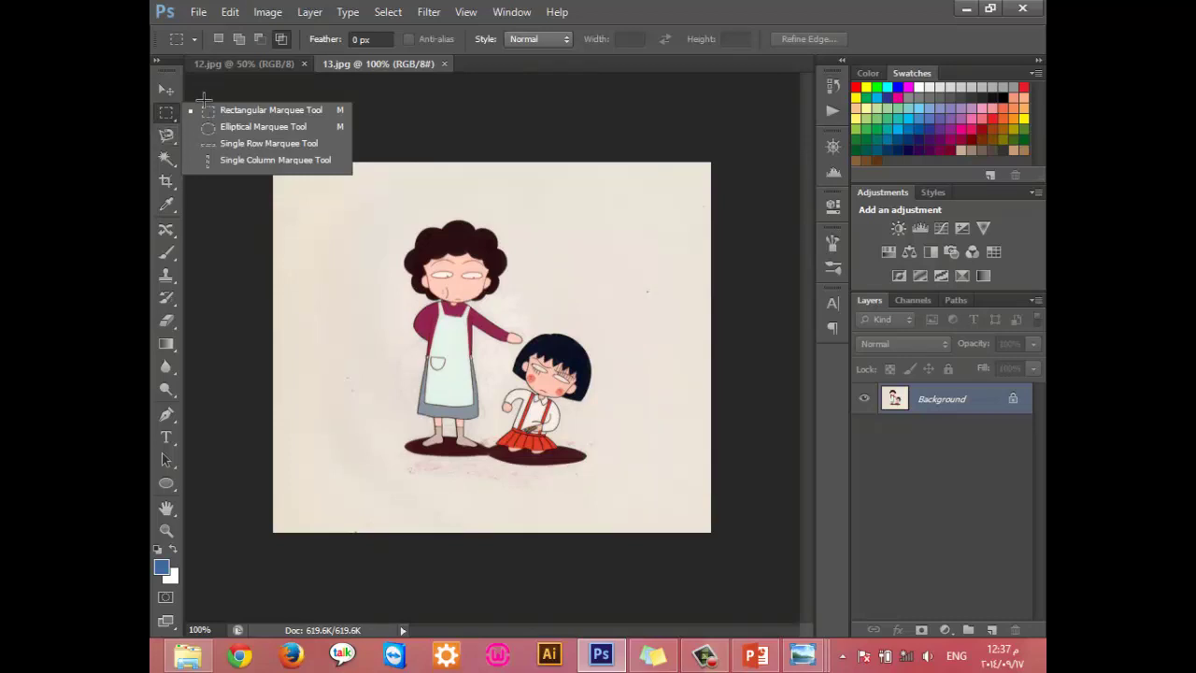
left_click(178, 120)
left_click(171, 137)
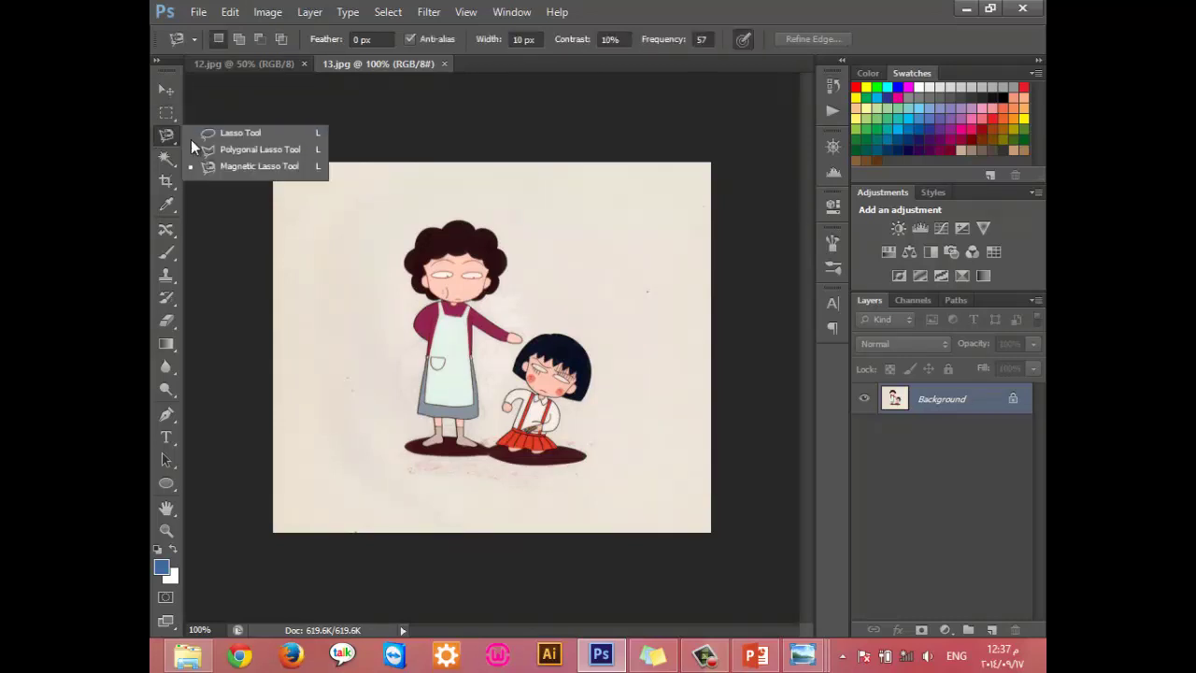
Step: Trace a freehand Lasso outline around the mother, the girl and their floor shadow
left_click(239, 136)
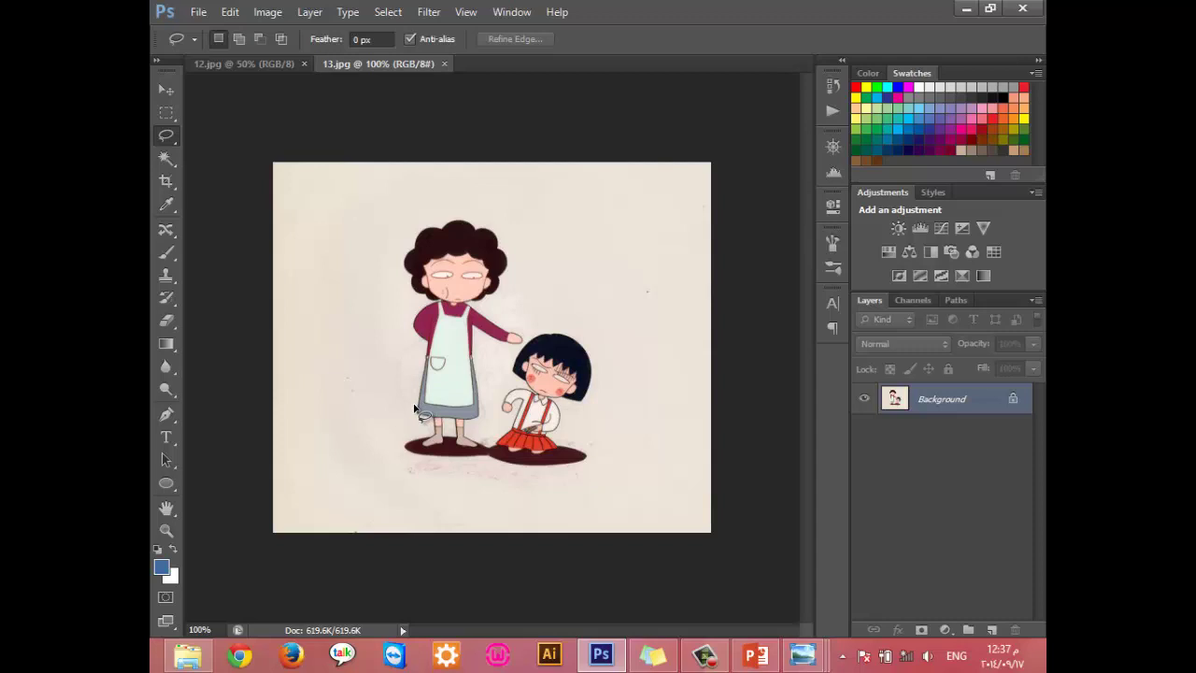
mouse_move(415, 409)
left_mouse_down()
mouse_move(430, 358)
mouse_move(407, 254)
mouse_move(443, 228)
left_mouse_up()
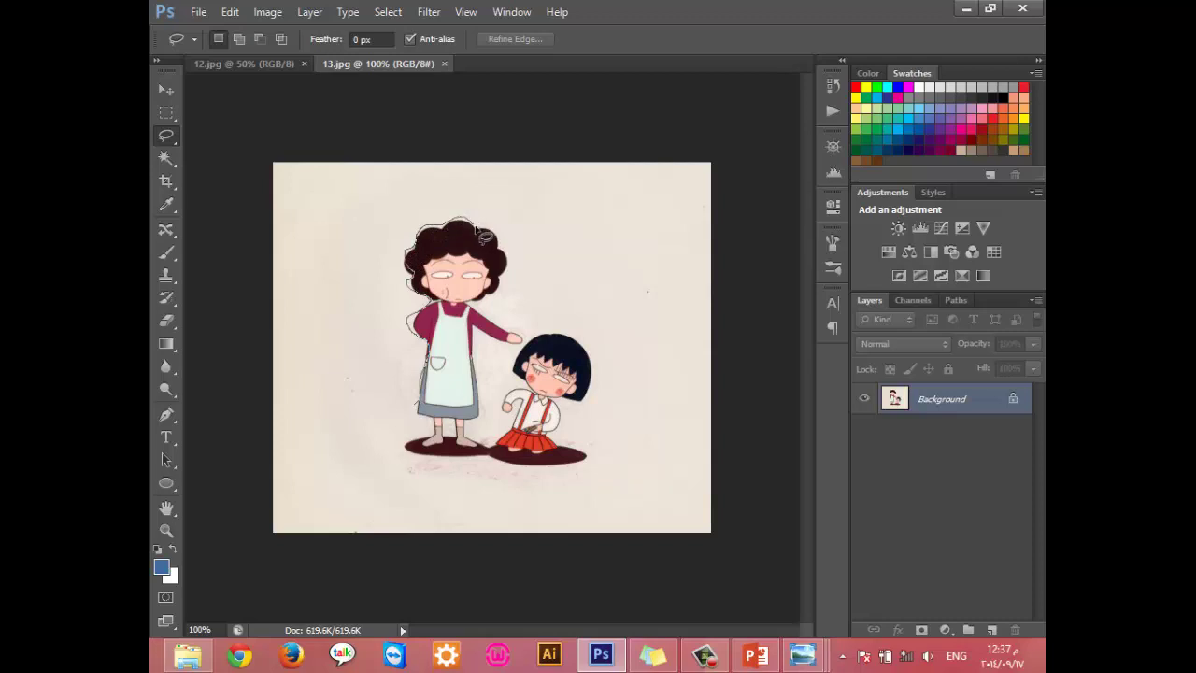
mouse_move(442, 228)
left_mouse_down()
mouse_move(484, 235)
mouse_move(508, 258)
mouse_move(504, 288)
mouse_move(467, 311)
mouse_move(525, 353)
mouse_move(495, 357)
mouse_move(478, 342)
mouse_move(475, 447)
mouse_move(523, 425)
mouse_move(506, 411)
mouse_move(521, 397)
mouse_move(520, 364)
mouse_move(563, 340)
mouse_move(602, 383)
mouse_move(594, 410)
mouse_move(571, 409)
mouse_move(553, 443)
mouse_move(589, 459)
mouse_move(558, 474)
mouse_move(425, 467)
mouse_move(400, 458)
mouse_move(437, 426)
mouse_move(416, 404)
left_mouse_up()
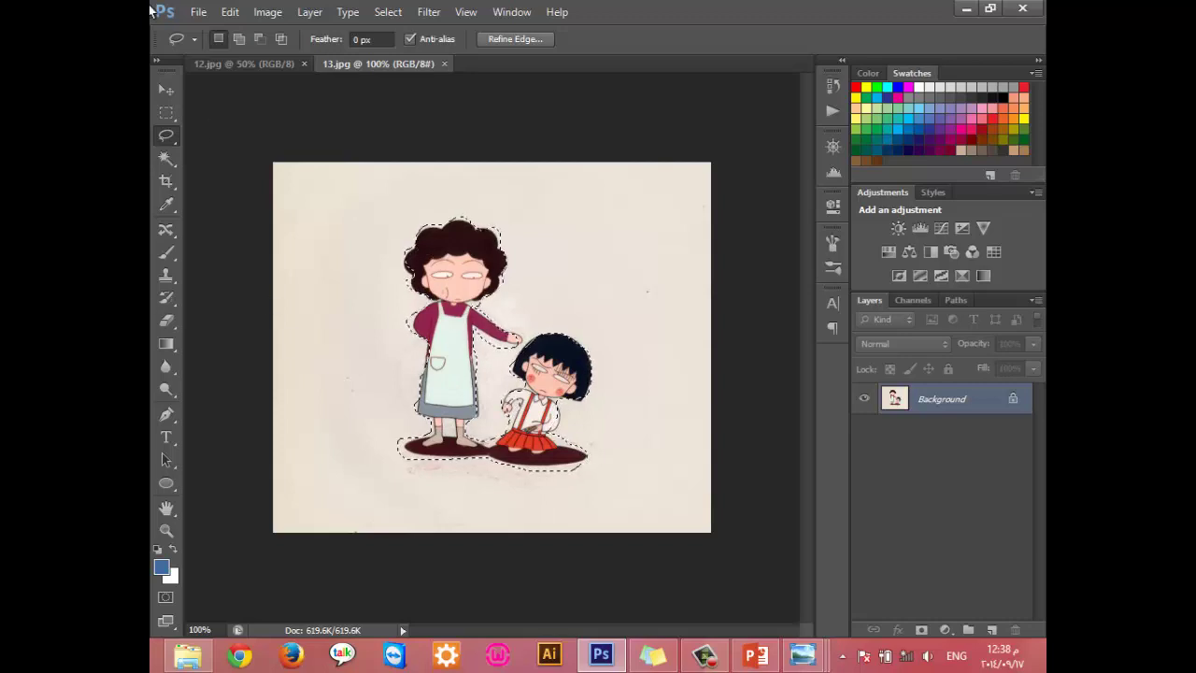
Step: Drag the selected mother and girl onto the 12.jpg farm path as Layer 1, then zoom in
left_click(164, 90)
left_click_drag(423, 249, 259, 71)
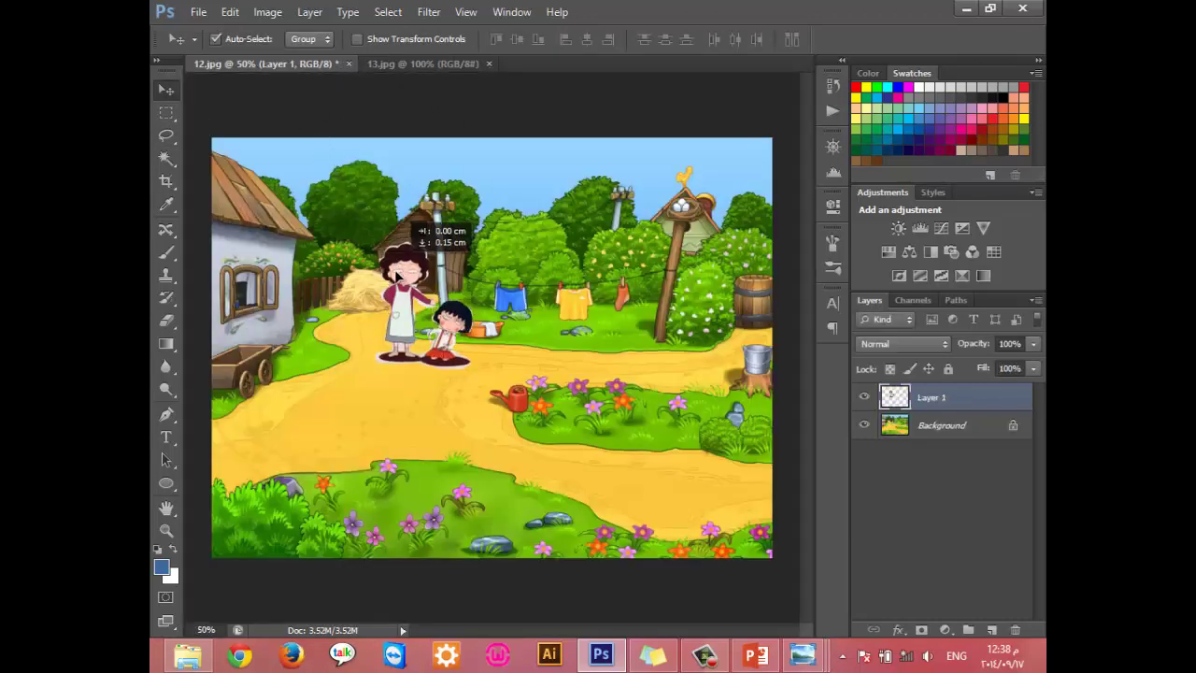
mouse_move(259, 71)
left_mouse_down()
mouse_move(383, 348)
mouse_move(374, 338)
left_mouse_up()
key("ctrl+plus")
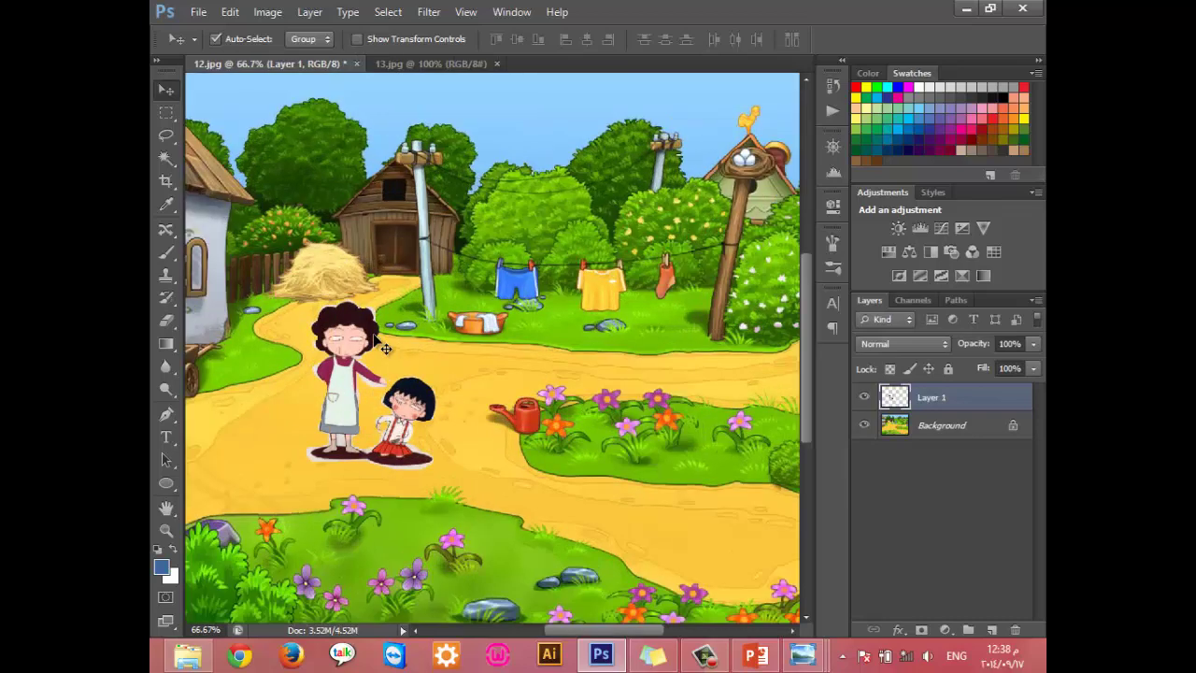
key("ctrl+plus")
key("ctrl+plus")
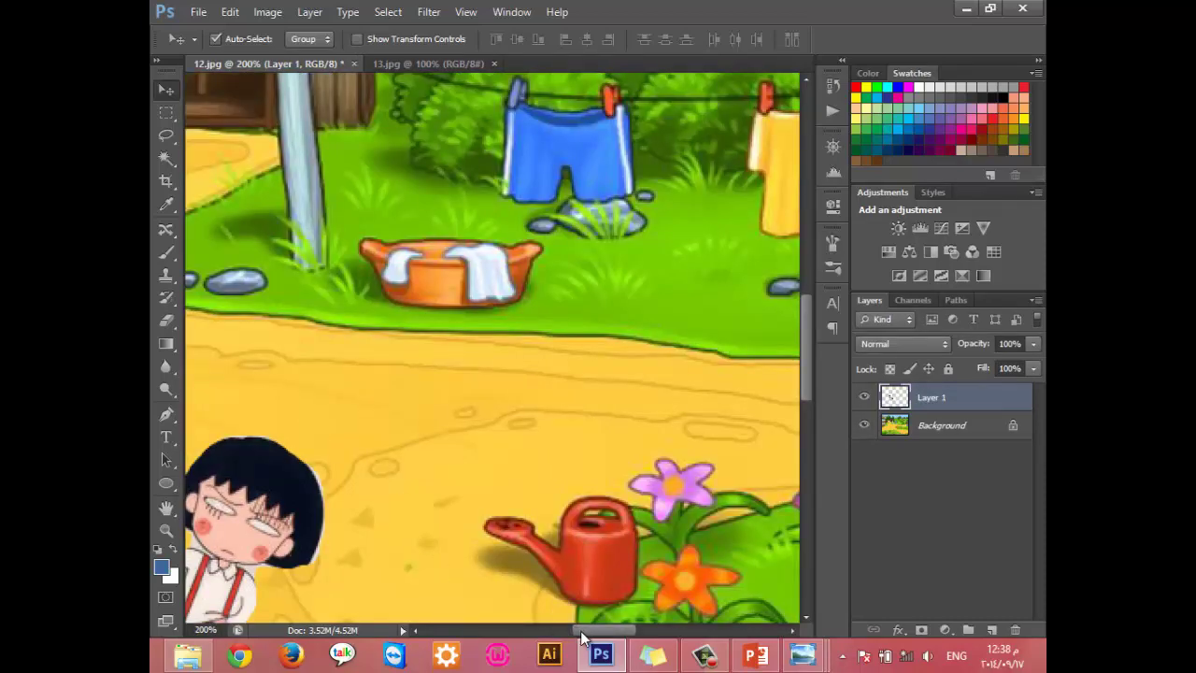
left_click_drag(584, 631, 537, 631)
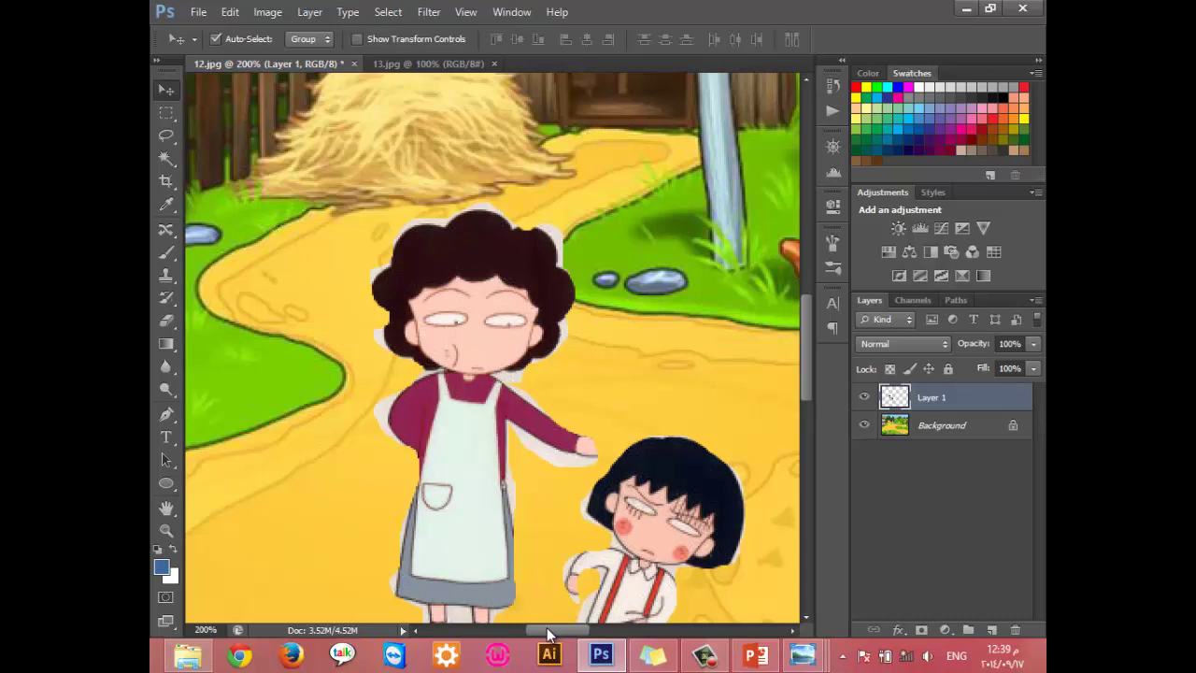
Step: In 13.jpg, practise a four-sided Polygonal Lasso selection, then deselect it
left_click(446, 71)
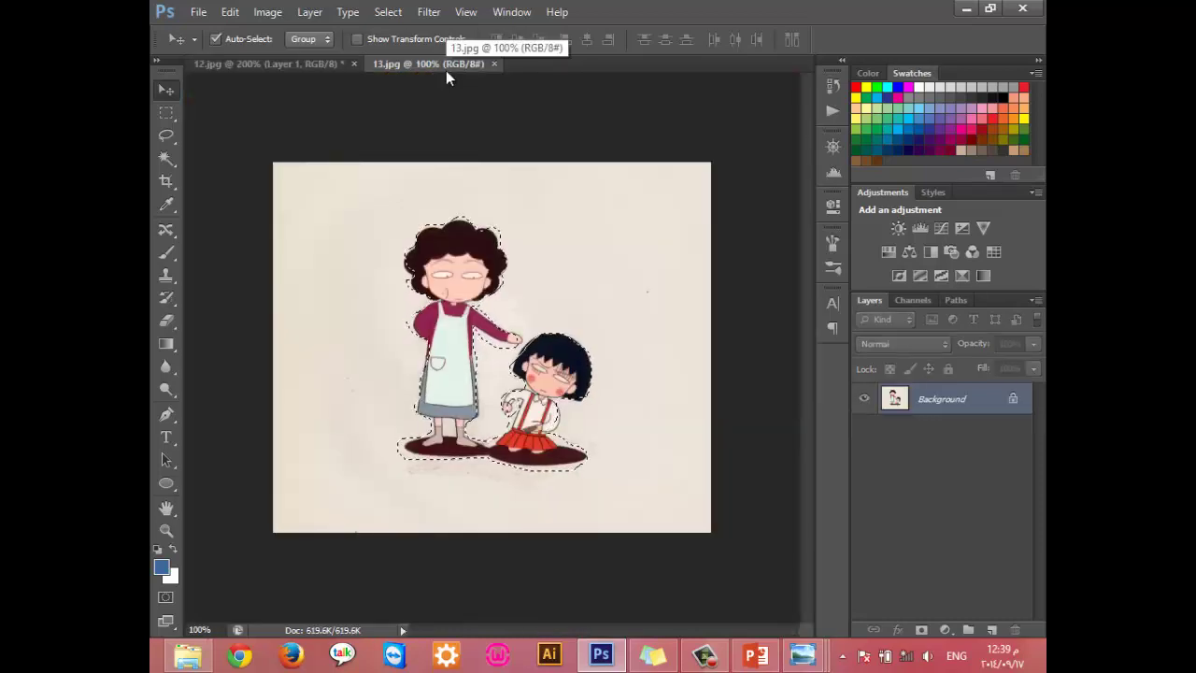
left_click(388, 12)
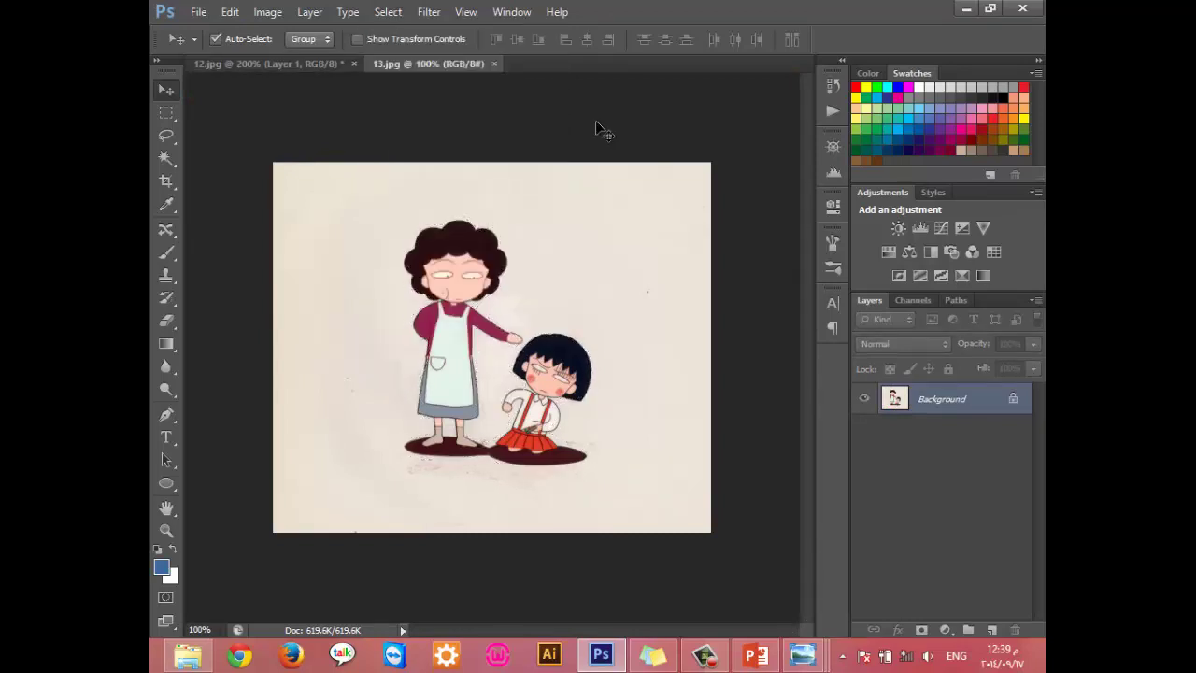
left_click(168, 142)
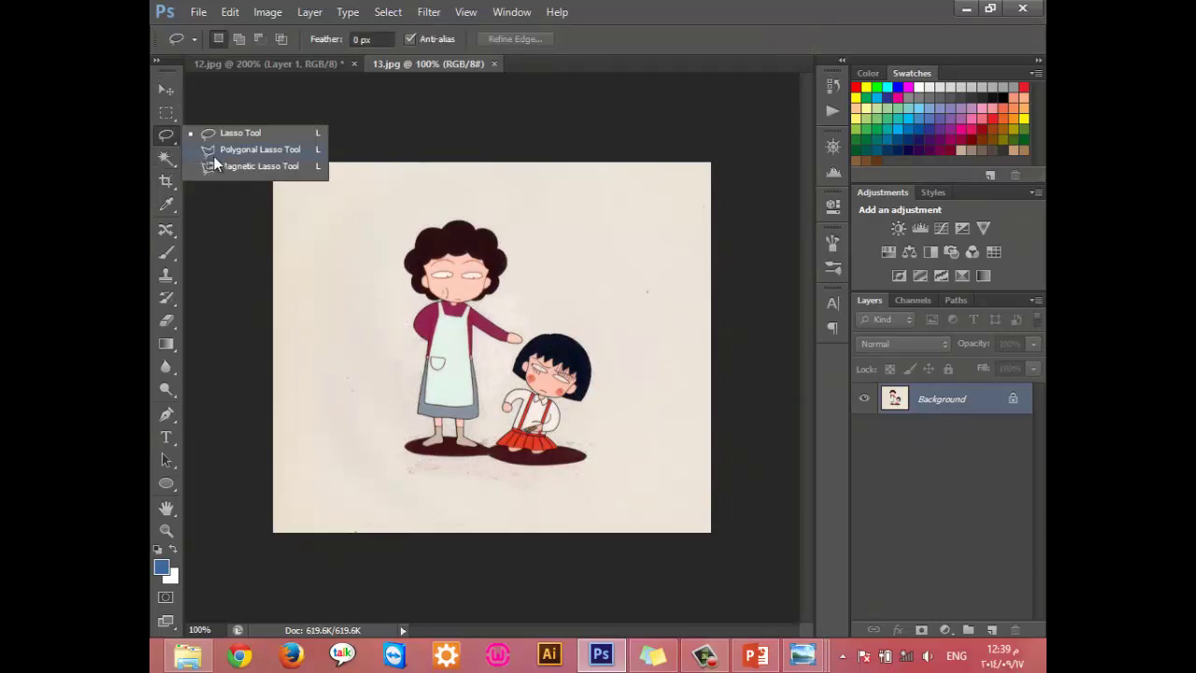
left_click(214, 155)
left_click(341, 312)
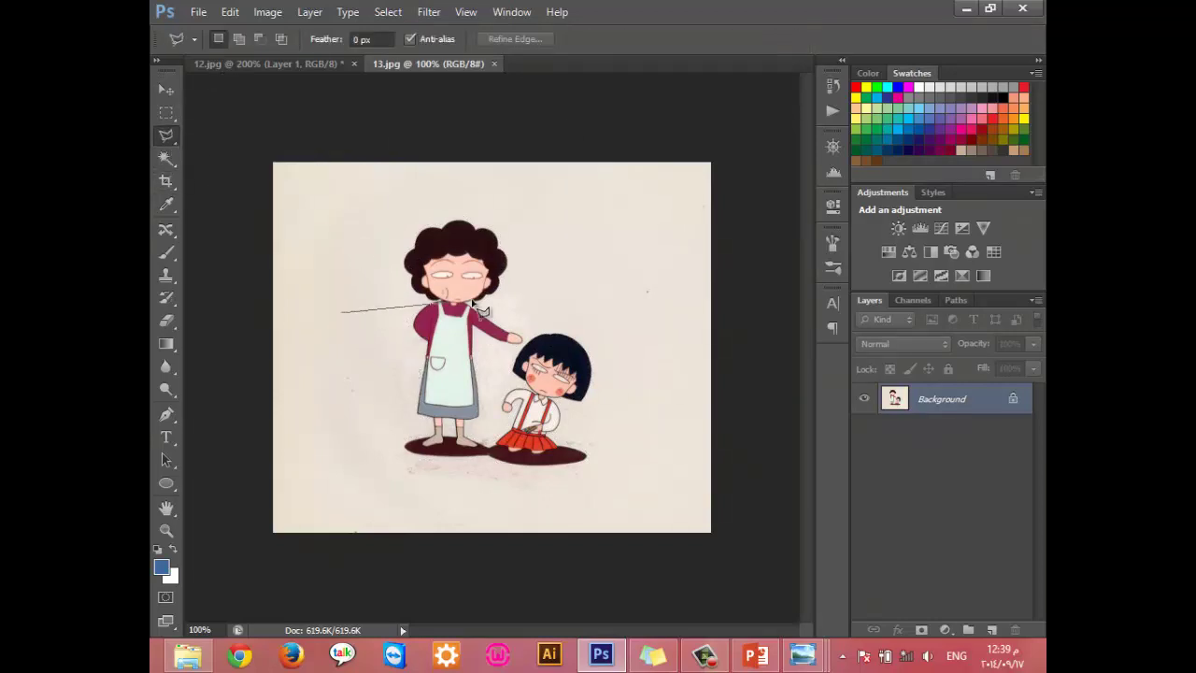
left_click(672, 280)
left_click(600, 456)
left_click(337, 383)
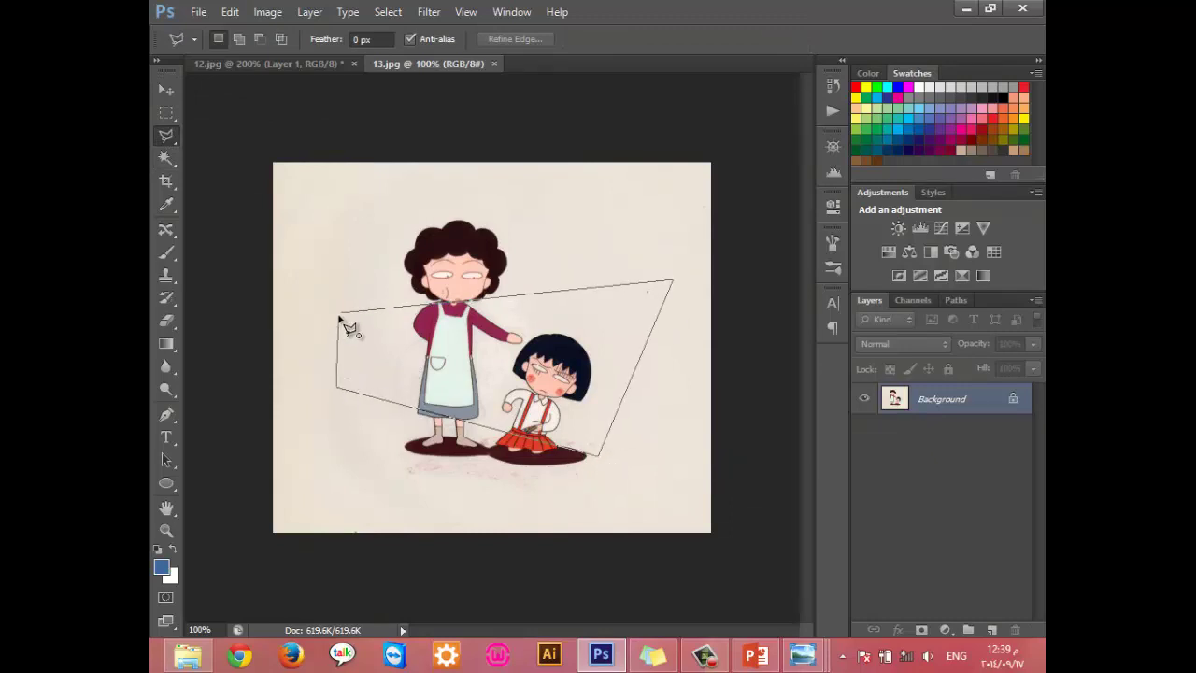
left_click(343, 313)
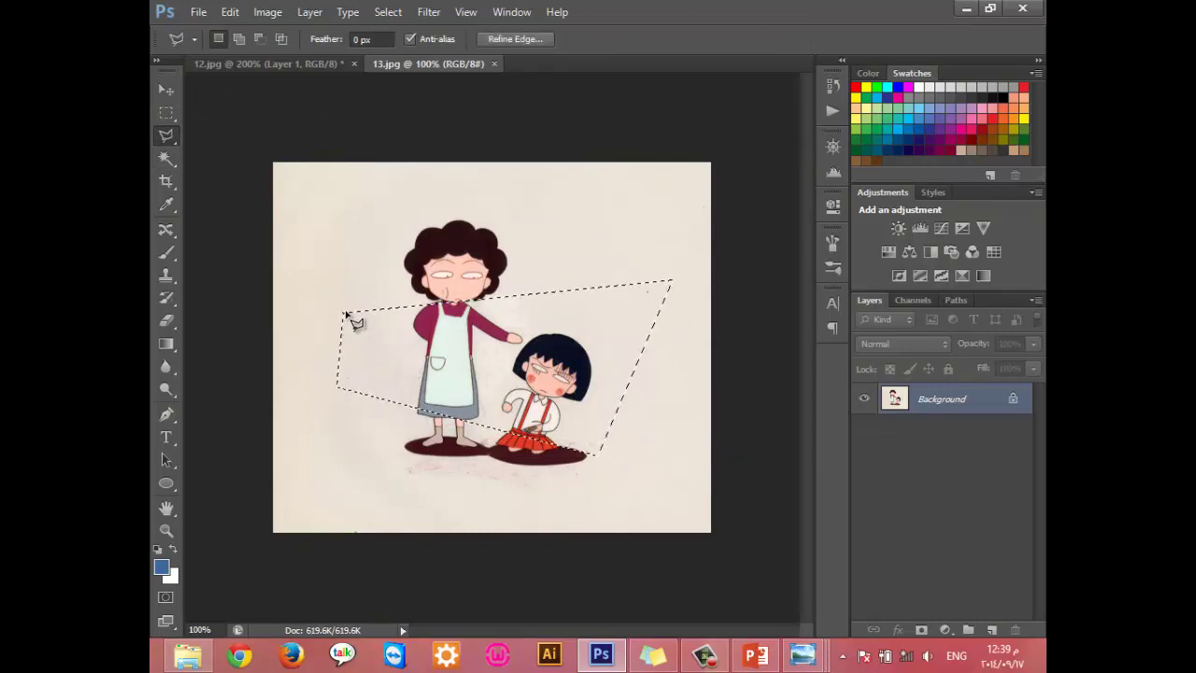
key("ctrl+d")
Step: Practise a triangular selection, deselect, dismiss the no-pixels warning and adjust the zoom
left_click(436, 302)
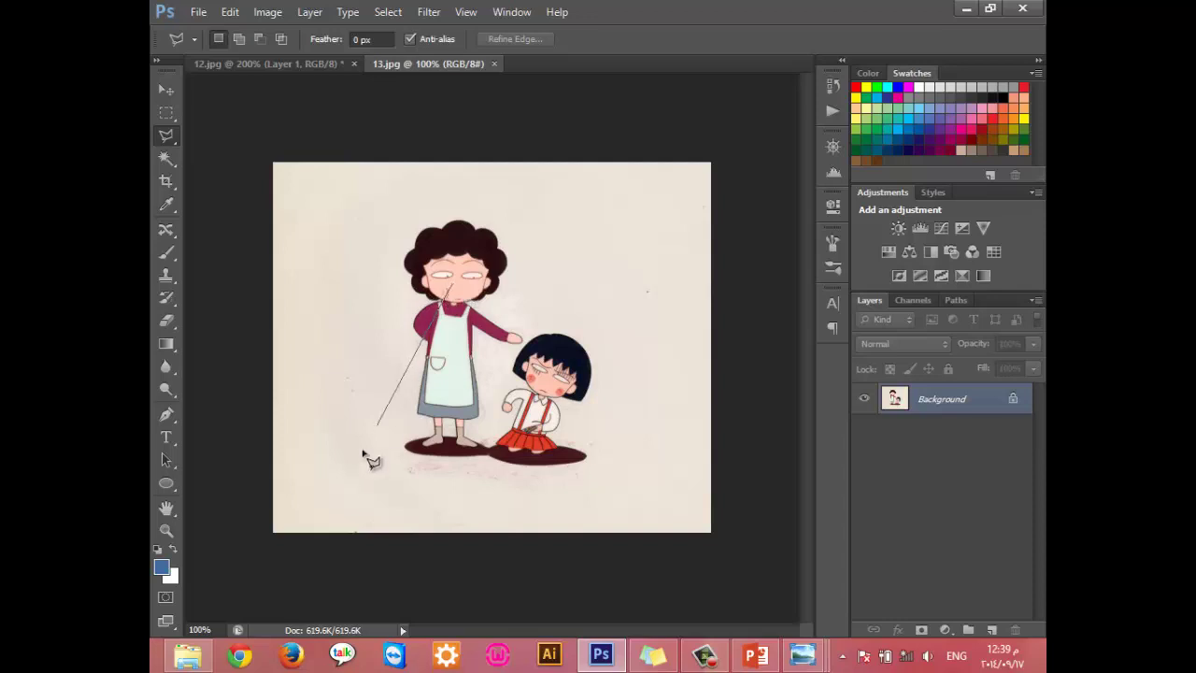
left_click(348, 472)
left_click(686, 455)
left_click(457, 294)
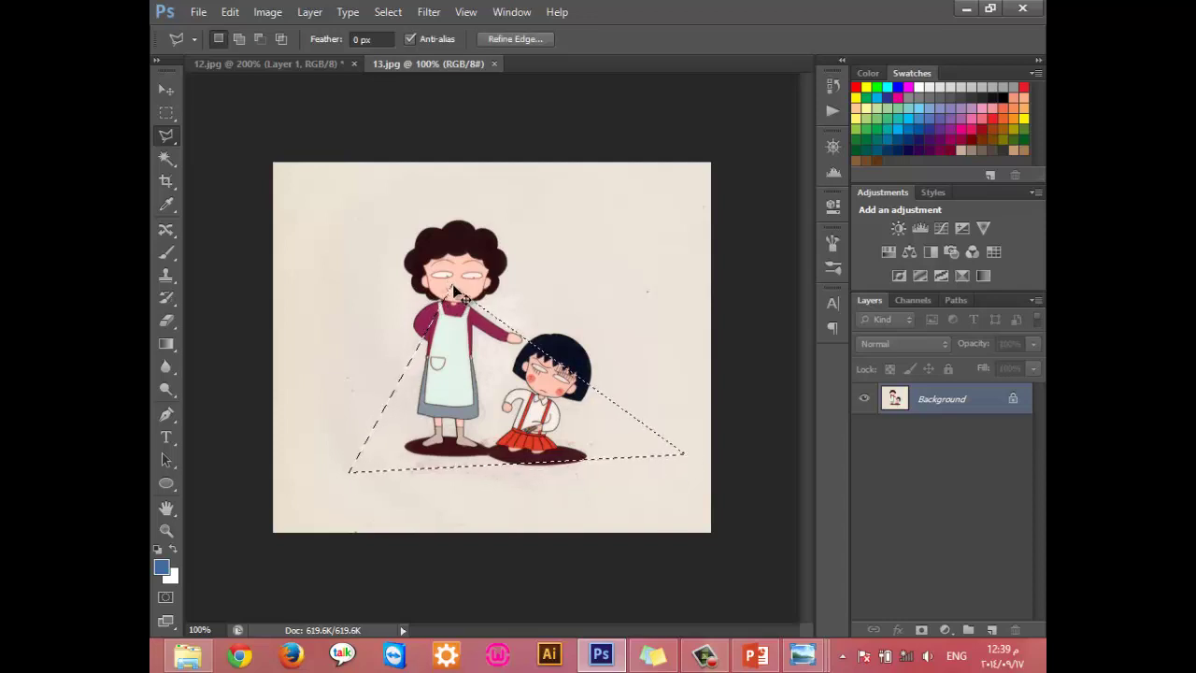
key("ctrl+d")
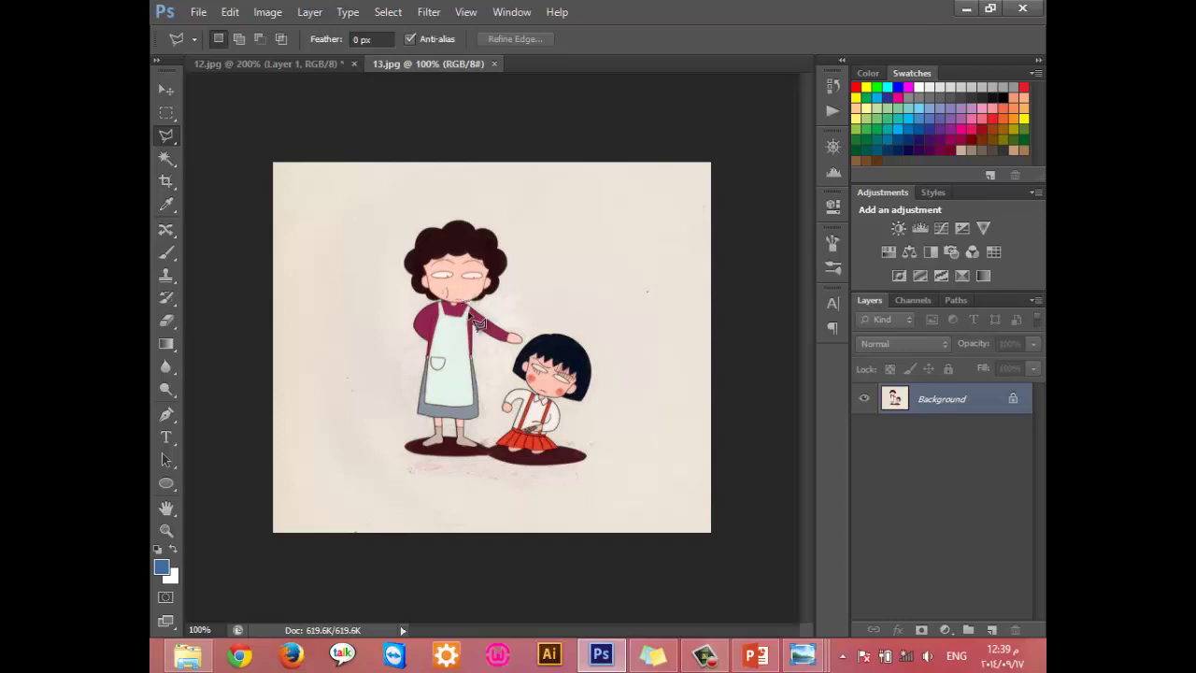
left_click(419, 414)
double_click(427, 352)
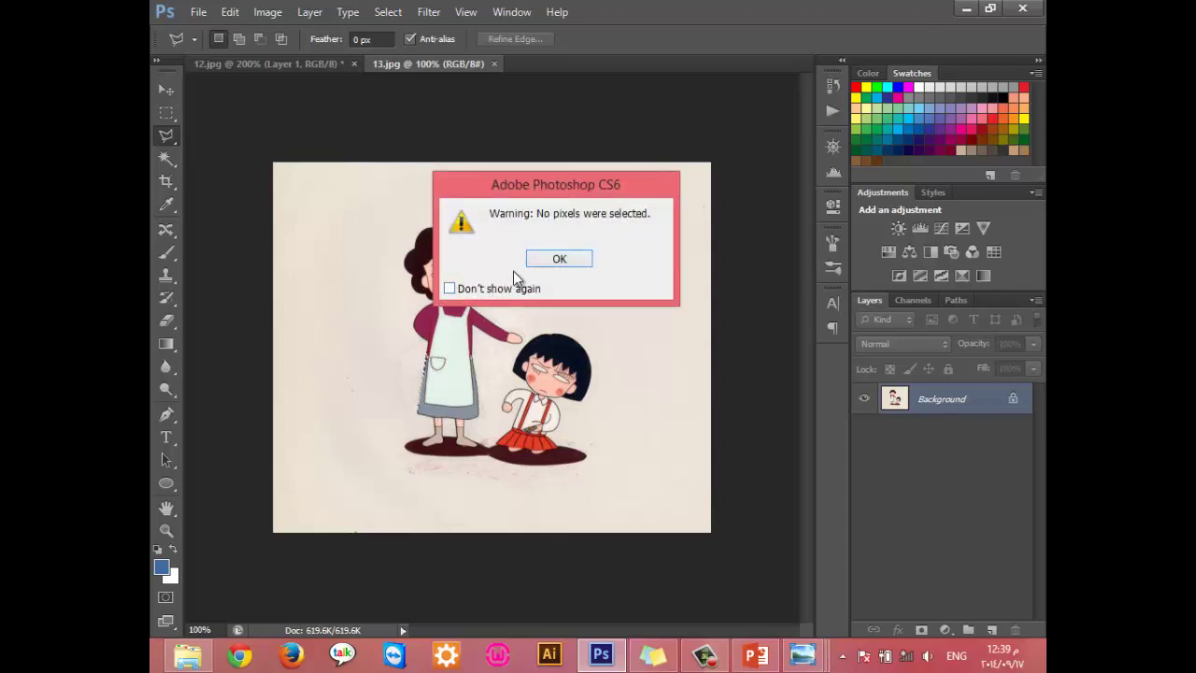
left_click(541, 263)
key("ctrl+plus")
key("ctrl+plus")
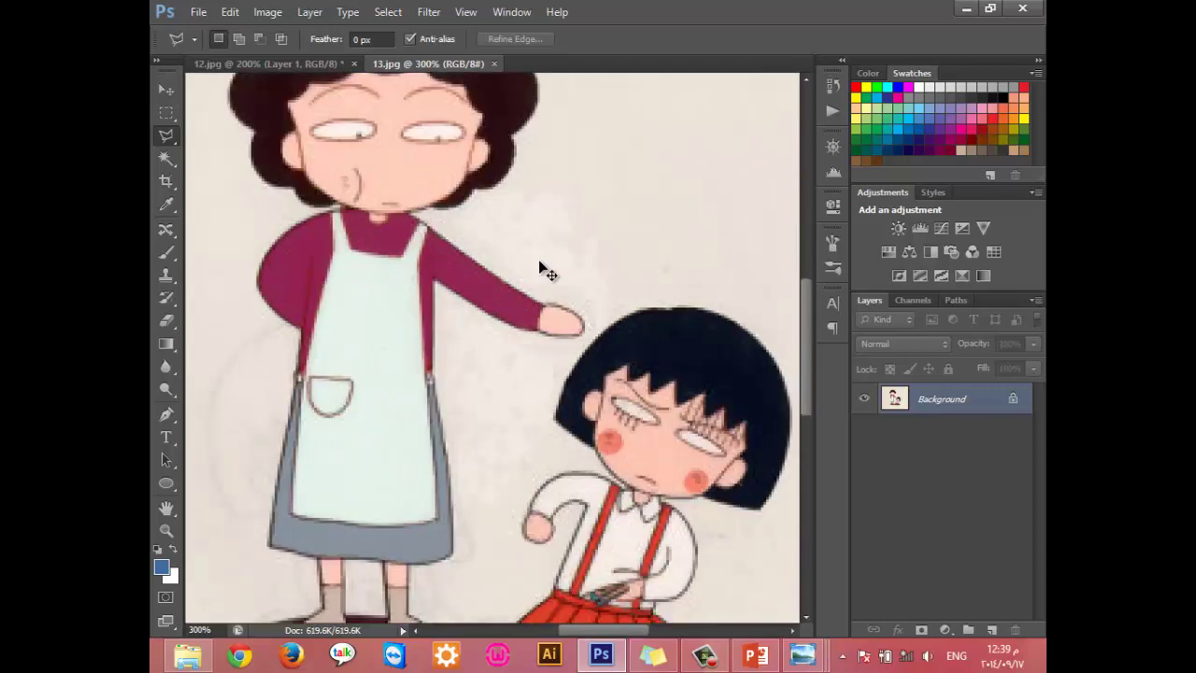
key("ctrl+minus")
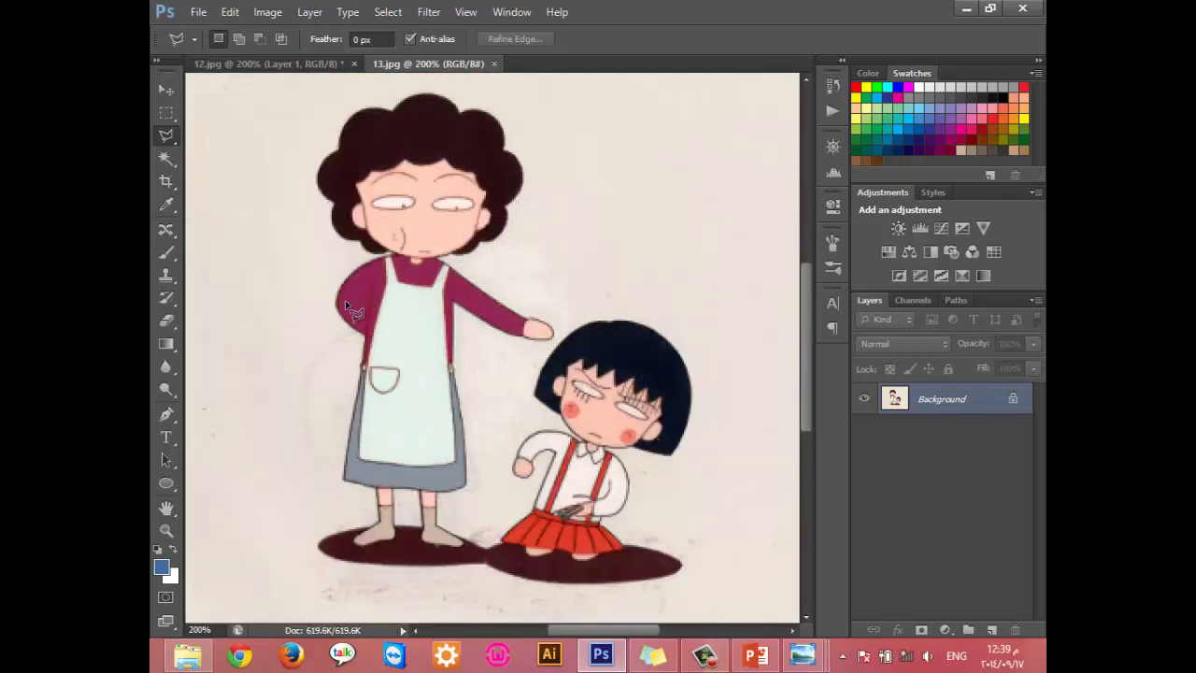
Step: Outline the mother's left apron edge and sleeve up to the shoulder with the Polygonal Lasso
left_click(344, 476)
left_click(363, 344)
left_click(343, 313)
left_click(345, 290)
left_click(367, 267)
double_click(386, 261)
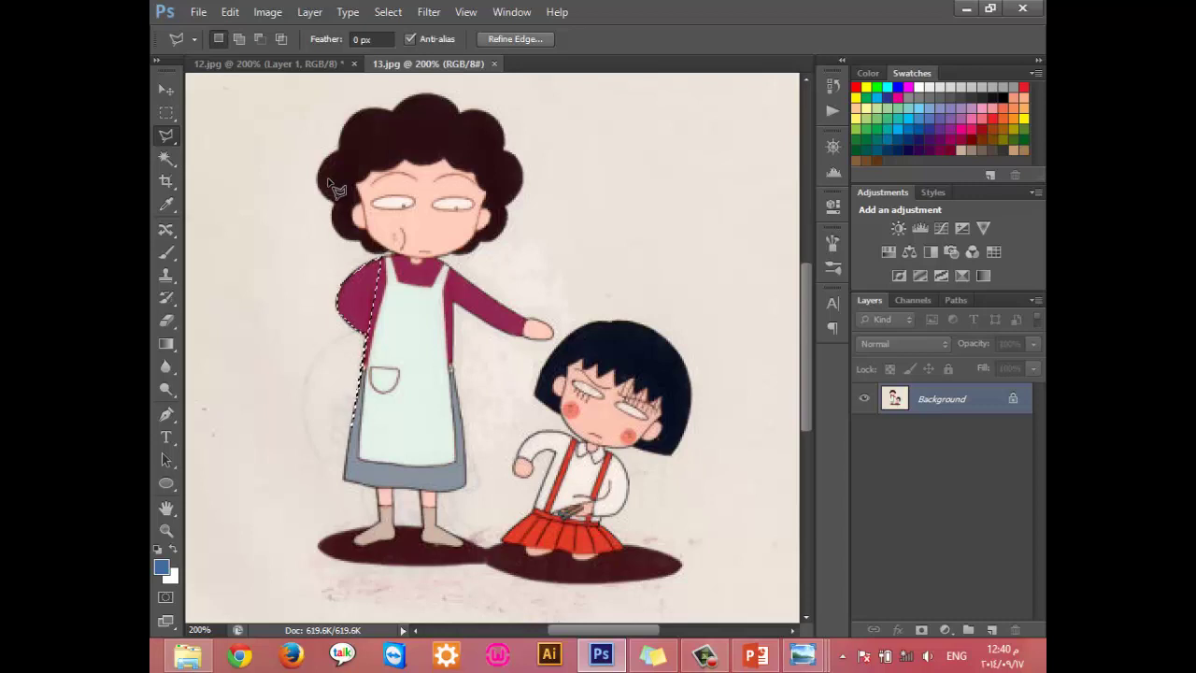
Step: Drop the sleeve selection, switch to the Magnetic Lasso and select its Frequency value
key("ctrl+d")
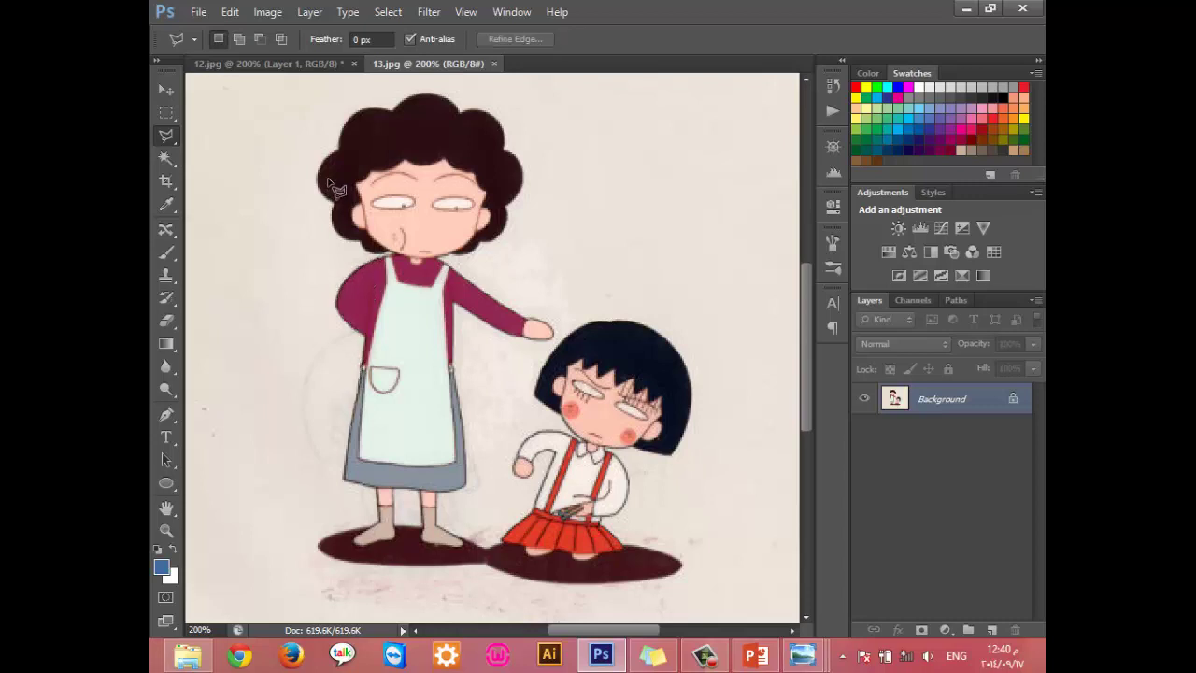
right_click(165, 141)
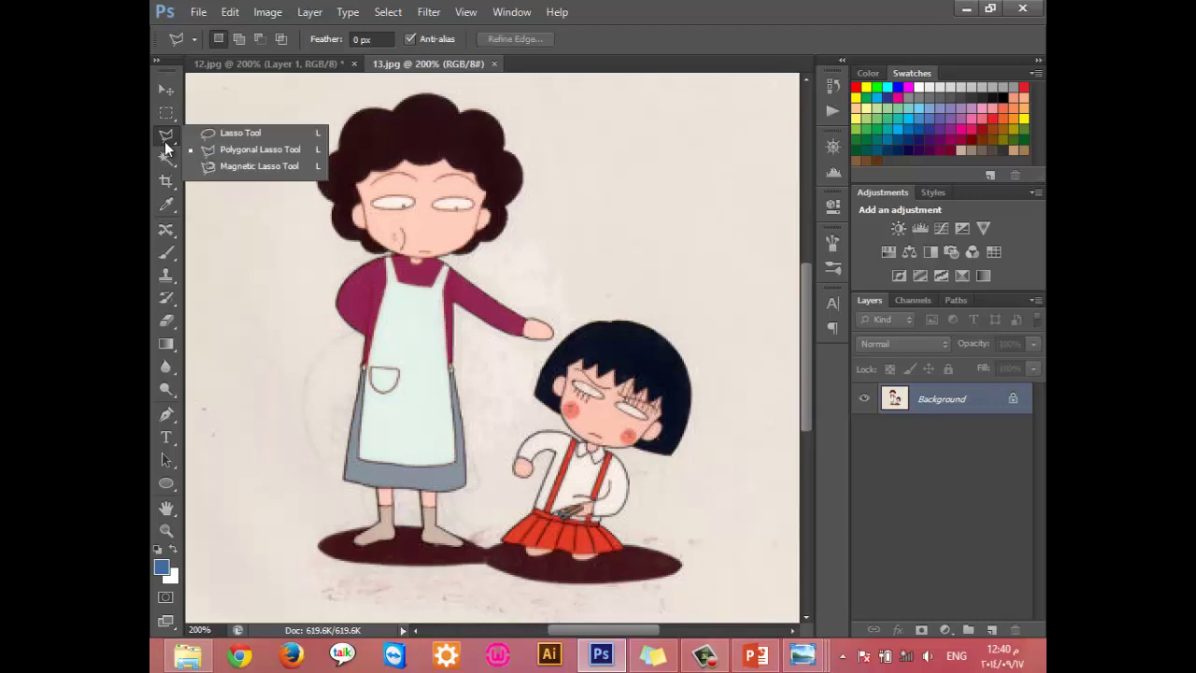
left_click(222, 168)
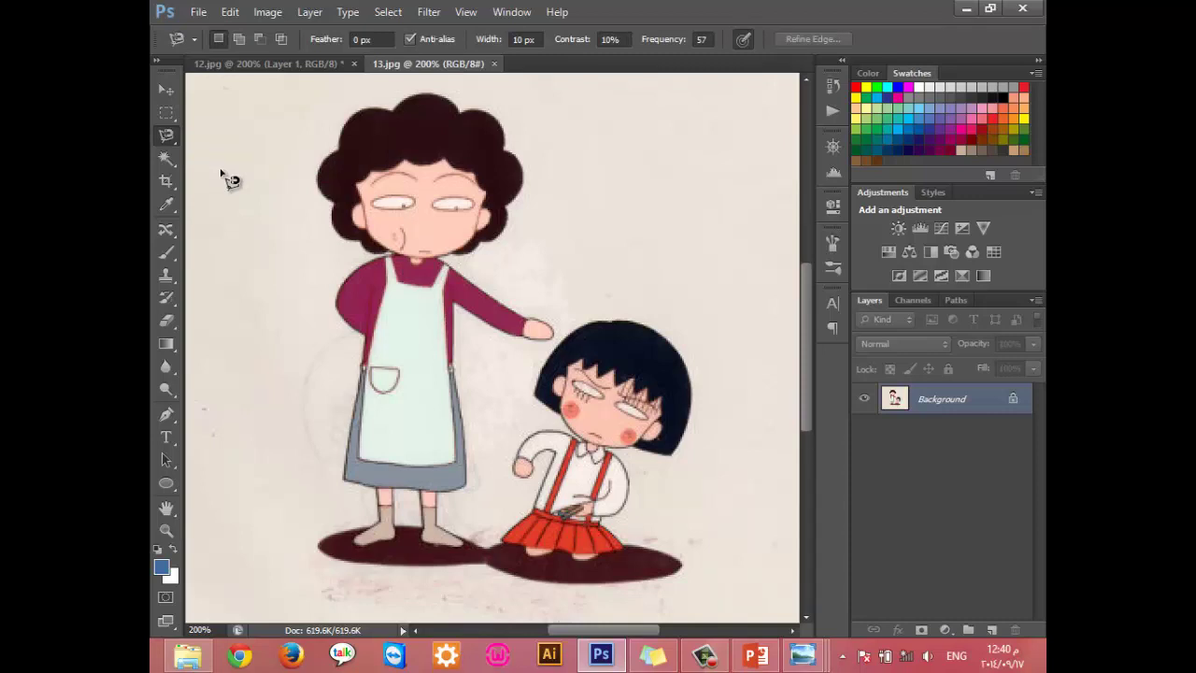
double_click(703, 39)
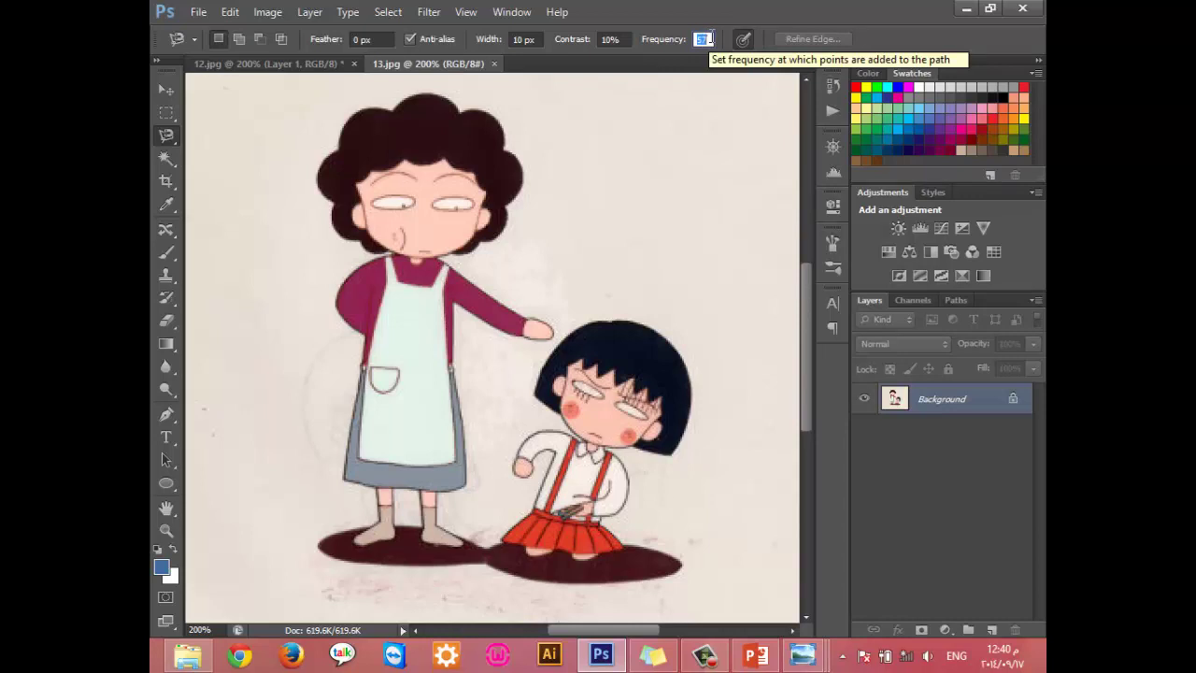
Step: Trace the mother's apron, hair and hand with the Magnetic Lasso, closing down past the girl's face
left_click(343, 482)
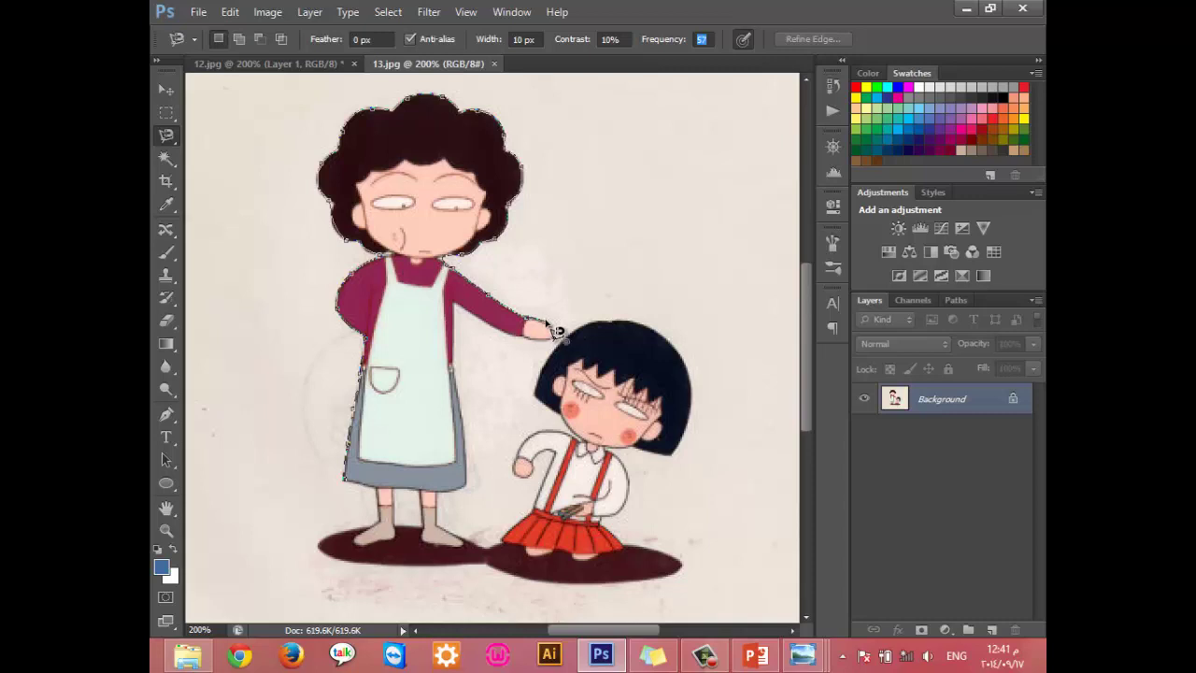
left_click(552, 327, "ctrl")
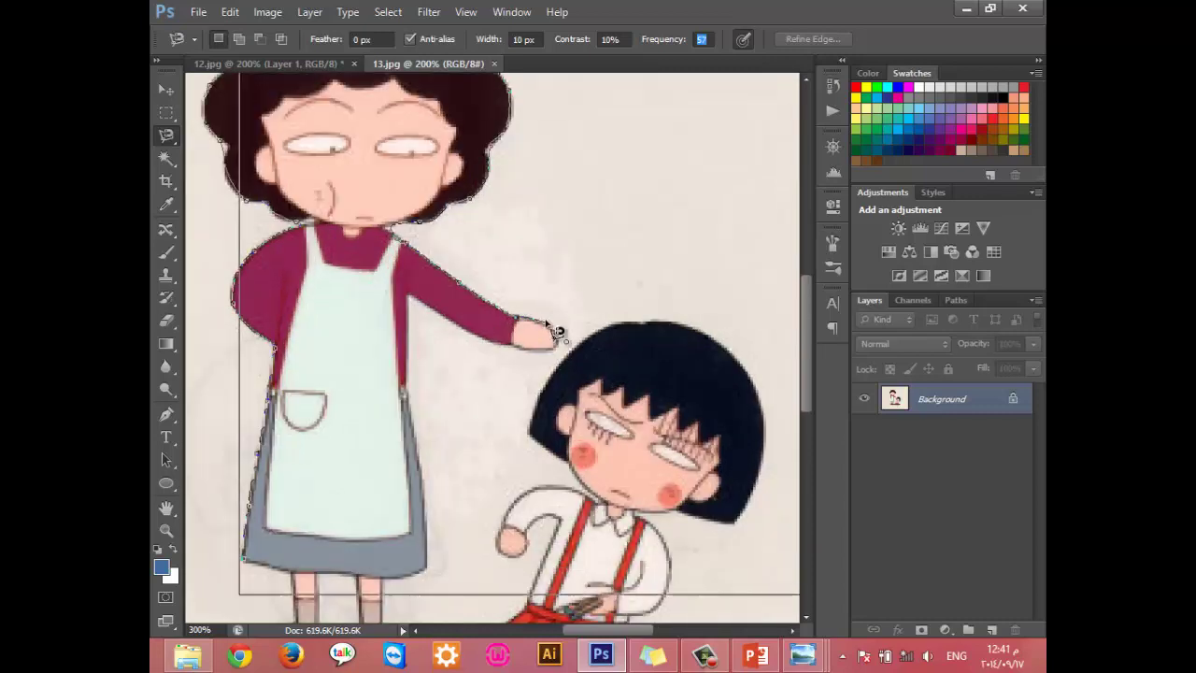
left_click(546, 323, "ctrl")
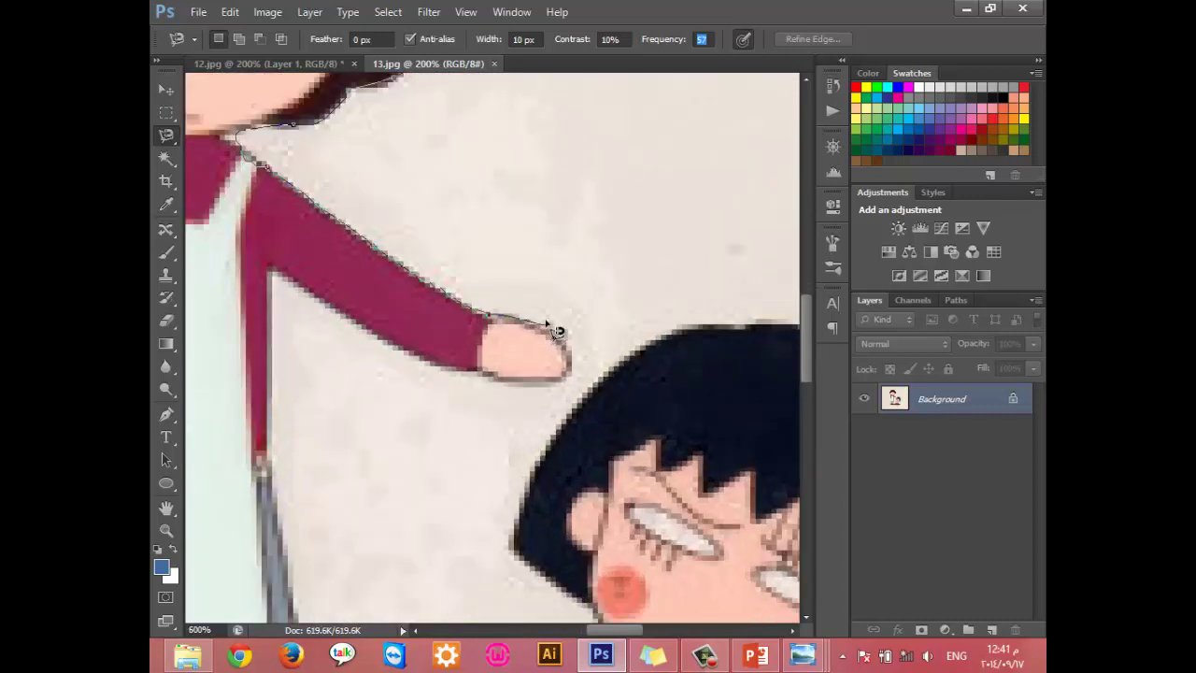
double_click(617, 624)
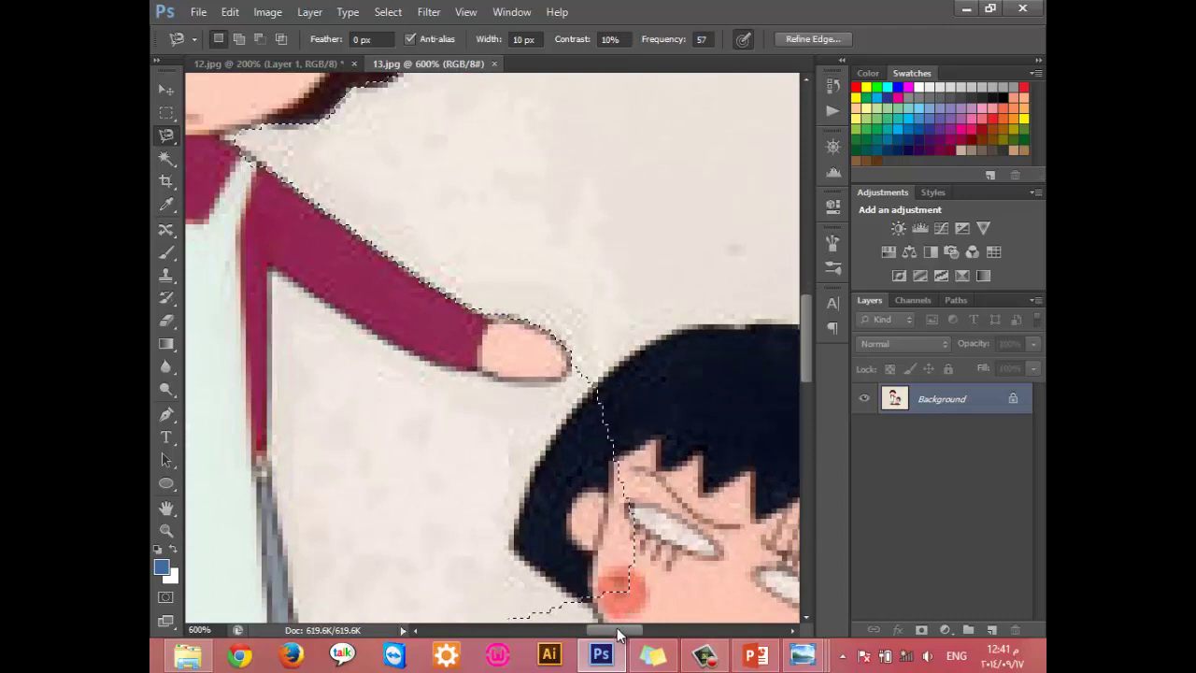
Step: Make two test Magnetic Lasso selections and discard each one
key("ctrl+d")
left_click(392, 435)
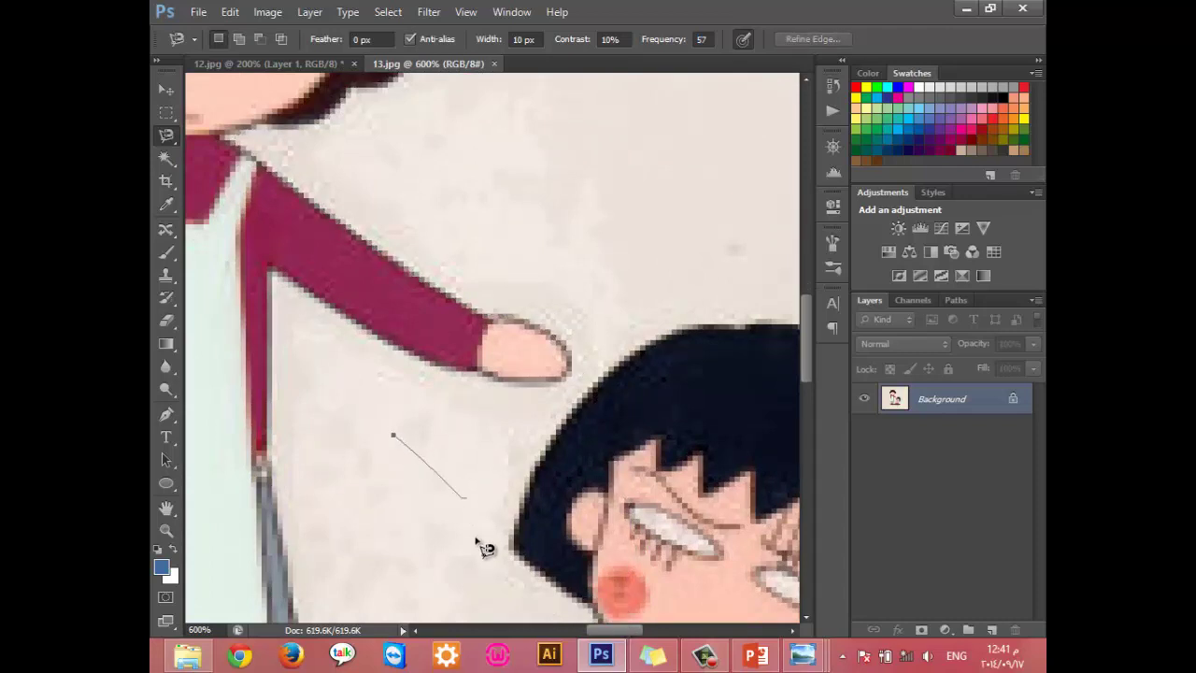
left_click(394, 437)
key("ctrl+d")
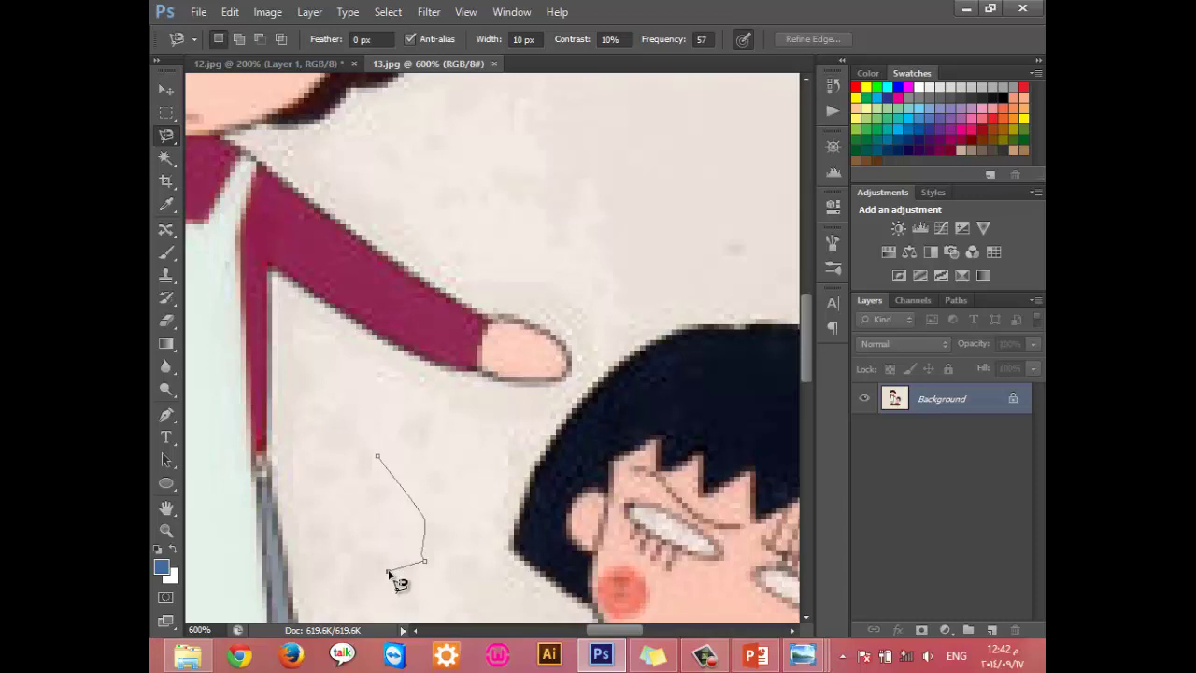
double_click(411, 547)
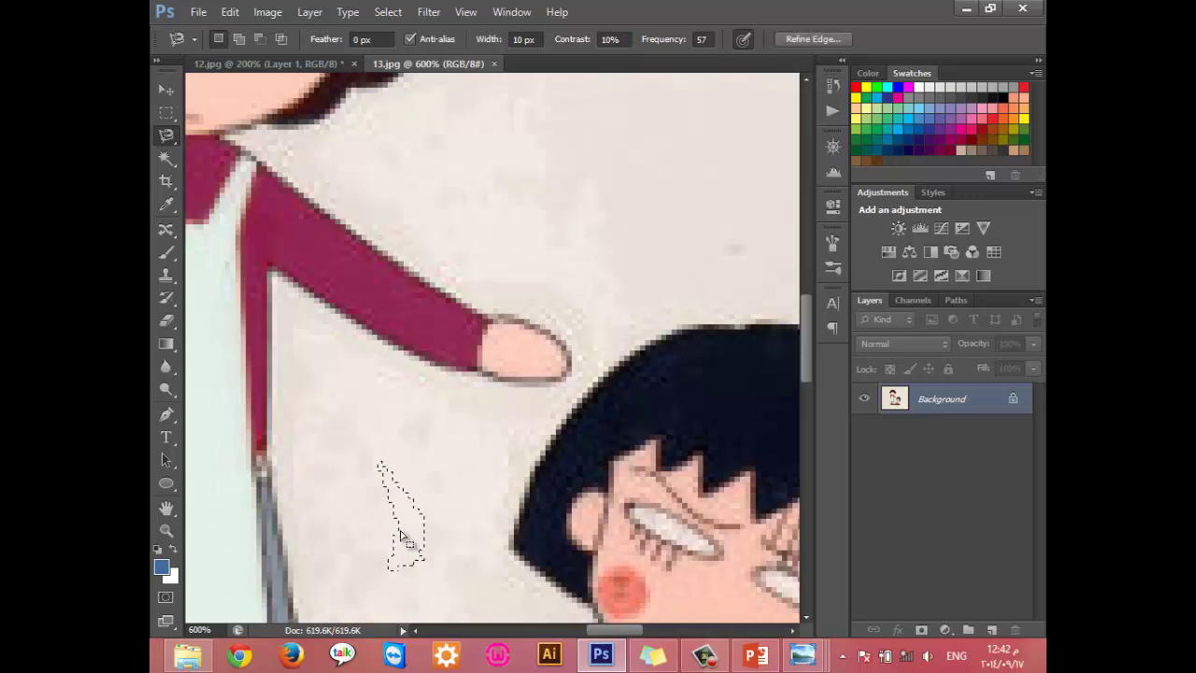
key("ctrl+d")
Step: Set the Magnetic Lasso Frequency to 100 and zoom back out
left_click(713, 40)
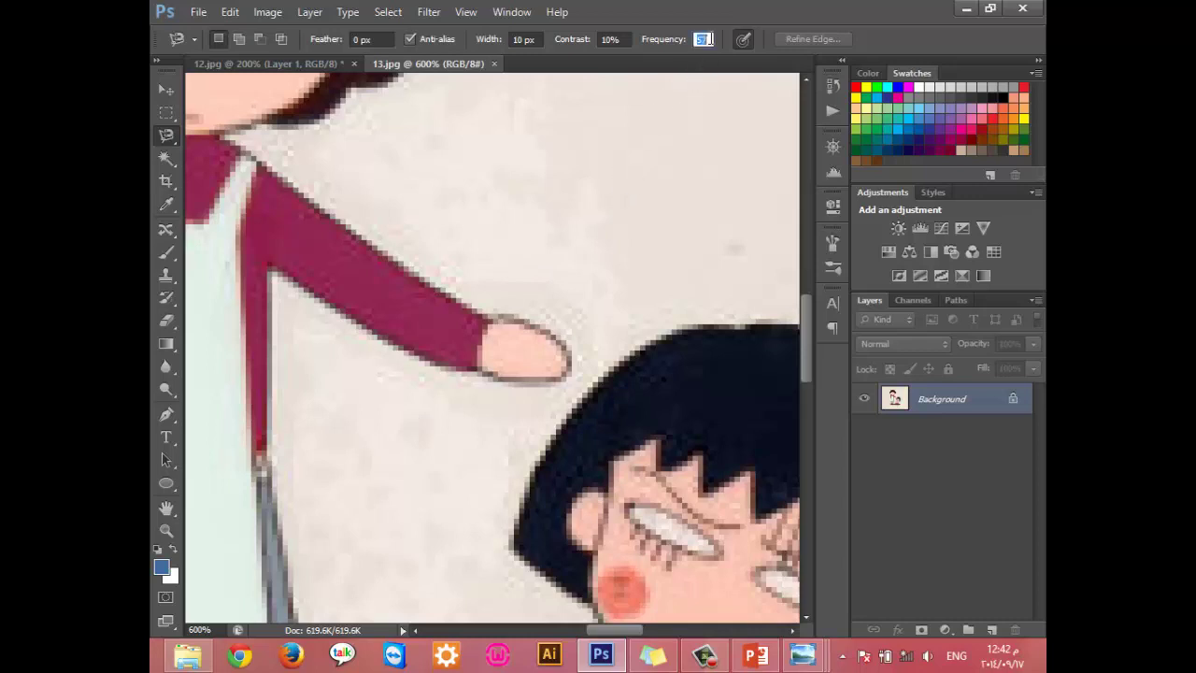
type("100")
key("ctrl+minus")
key("ctrl+minus")
Step: Trace an edge-snapped outline around the mother and girl, including their floor shadows
key("ctrl+minus")
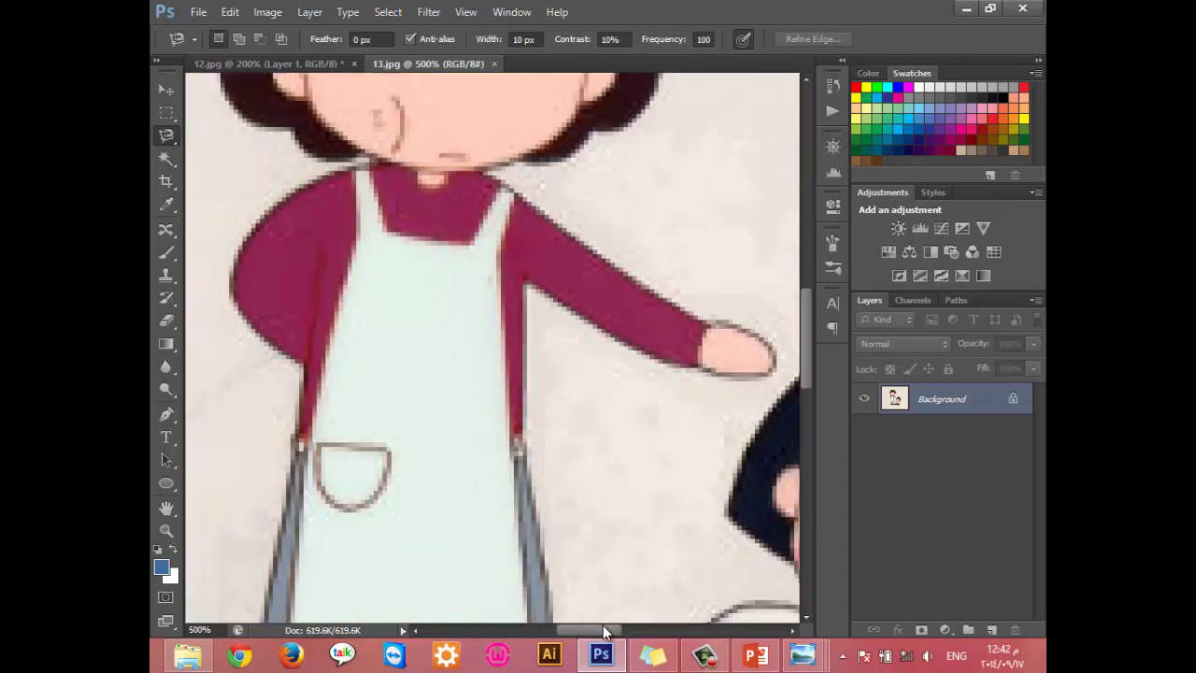
key("ctrl+minus")
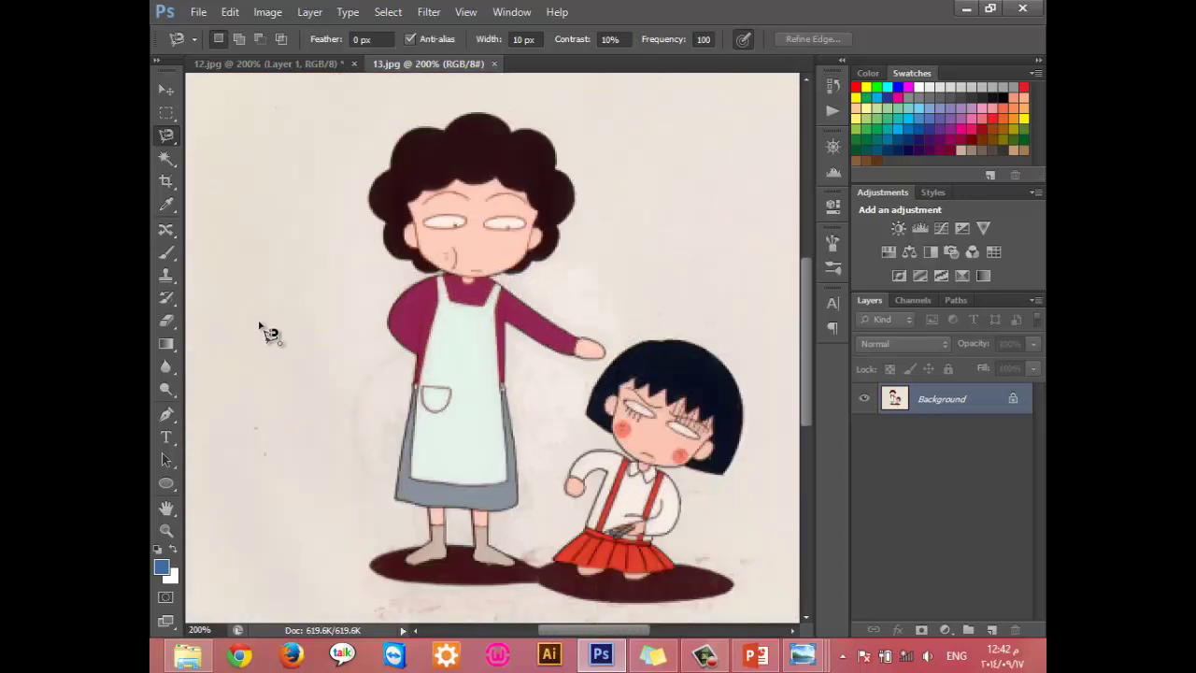
left_click(259, 321)
key("Escape")
left_click(394, 497)
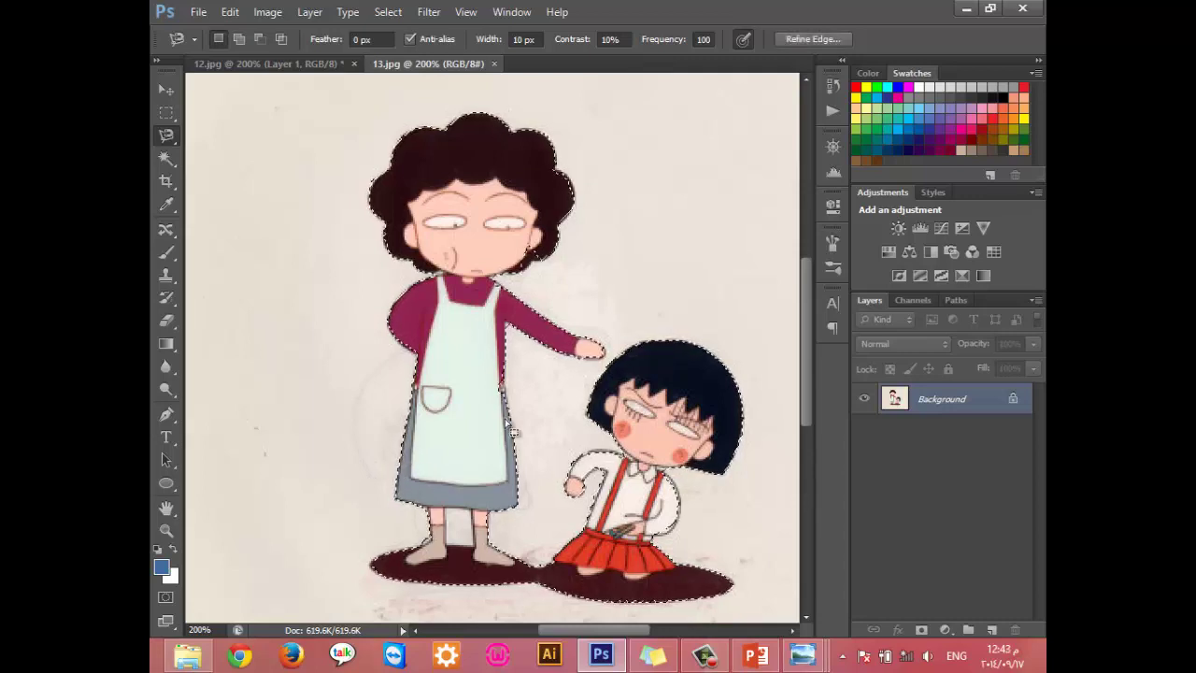
scroll(504, 423, "up", 2)
scroll(505, 424, "up", 2)
scroll(505, 424, "up", 1)
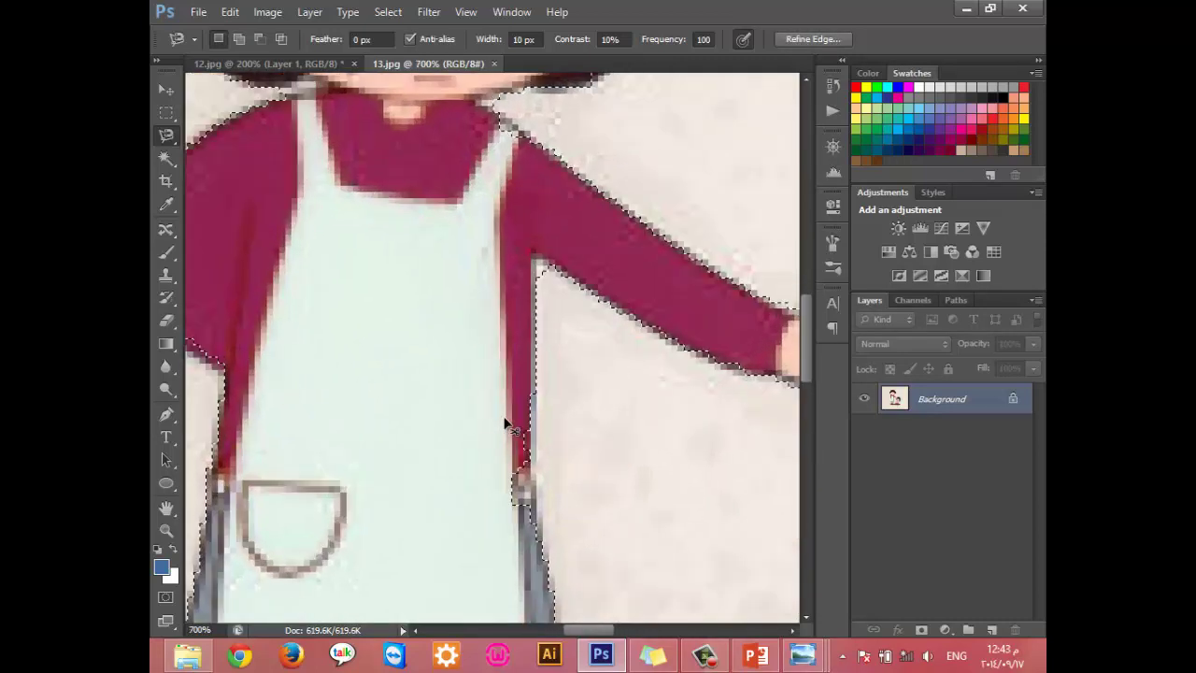
scroll(505, 421, "up", 1)
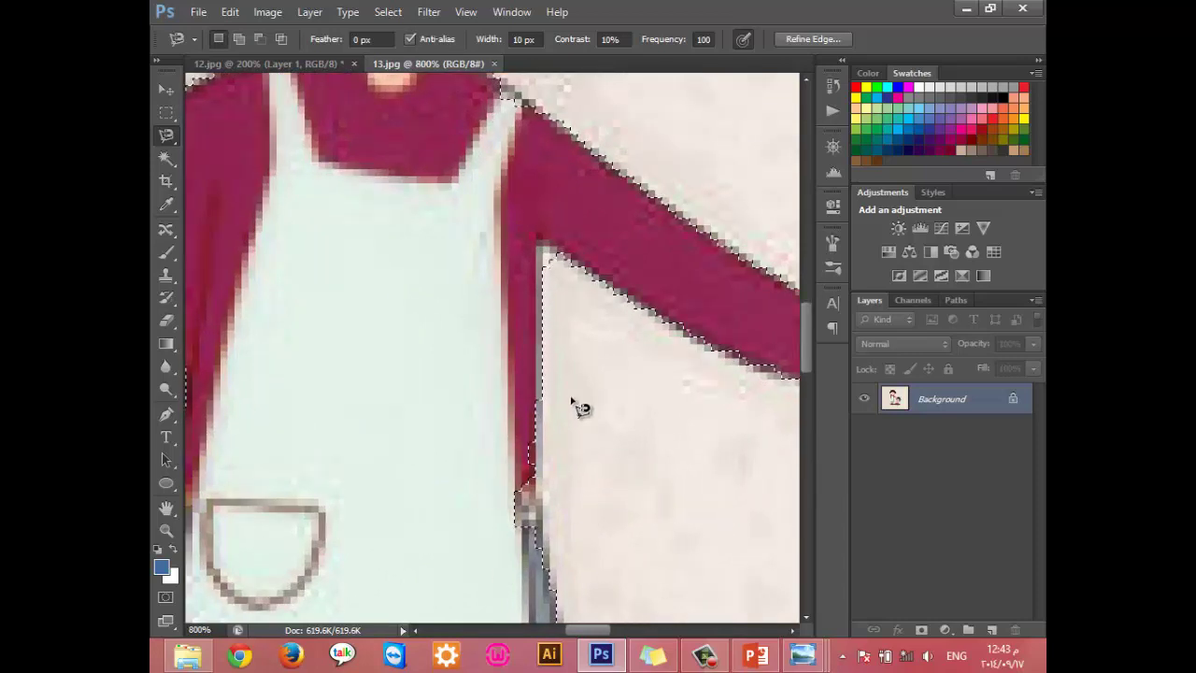
scroll(568, 388, "up", 1)
scroll(574, 355, "up", 3)
scroll(582, 315, "up", 1)
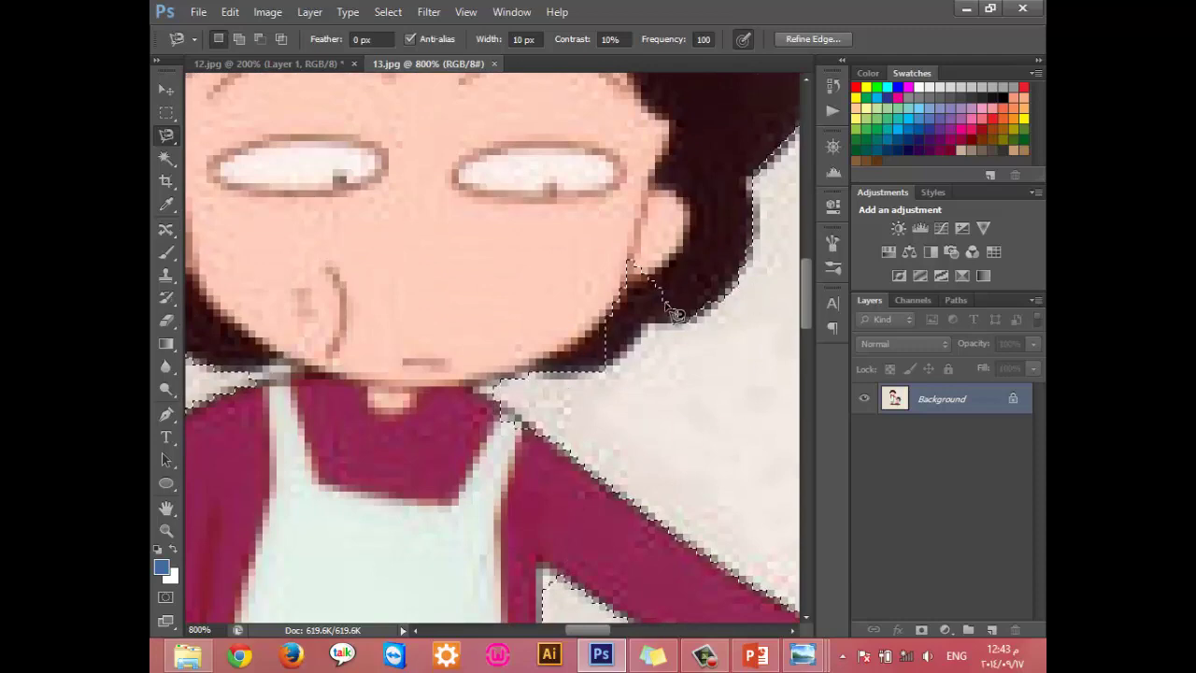
key("ctrl+minus")
key("ctrl+minus")
key("ctrl+minus")
key("ctrl+minus")
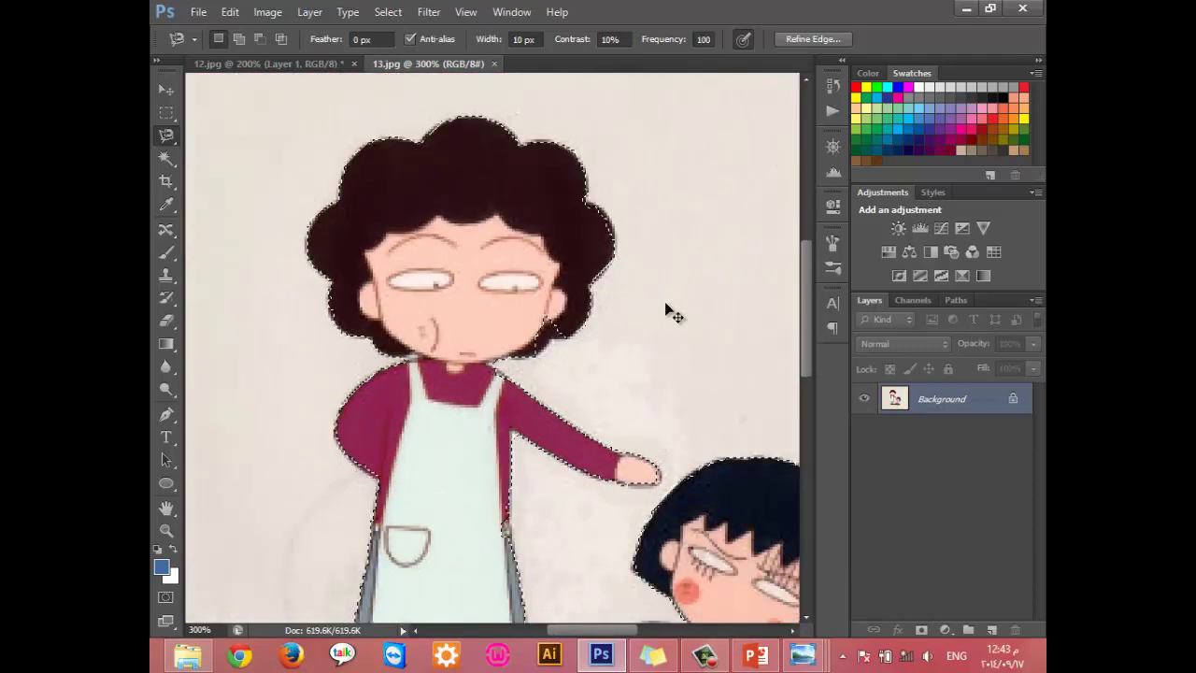
key("ctrl+minus")
key("ctrl+minus")
Step: Drag the selected mother and girl into 12.jpg as Layer 2, placed on the yellow path
left_click(165, 91)
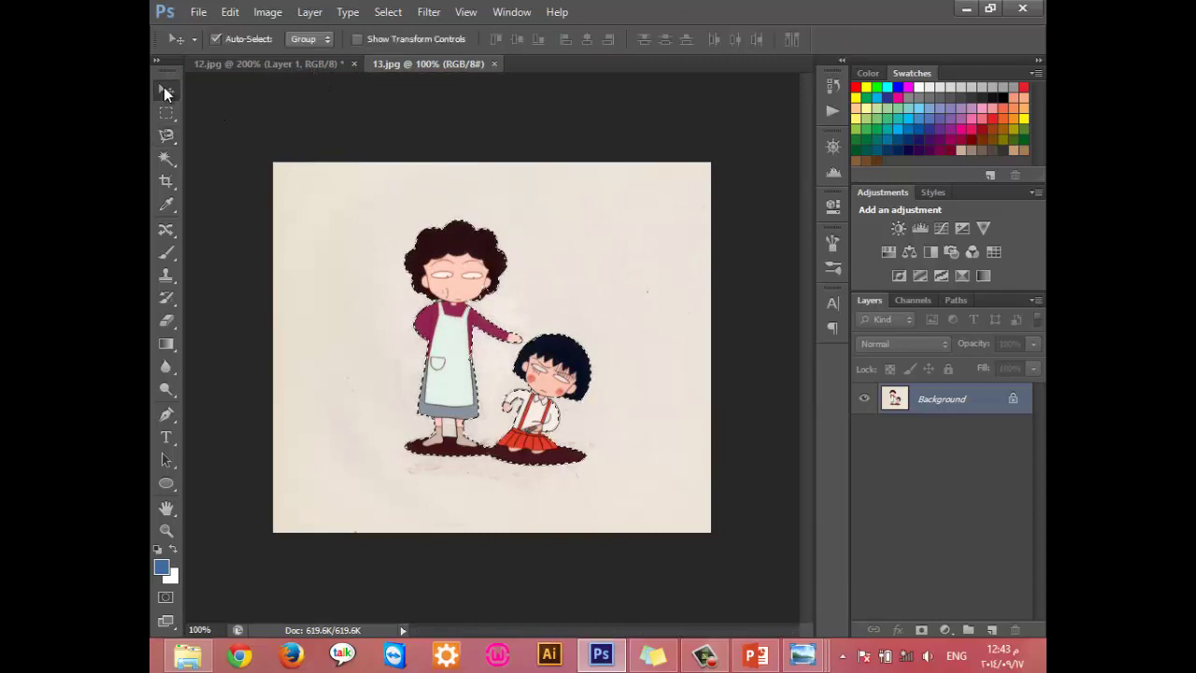
mouse_move(423, 244)
left_mouse_down()
mouse_move(282, 62)
mouse_move(473, 318)
left_mouse_up()
mouse_move(930, 428)
left_mouse_down()
mouse_move(985, 511)
mouse_move(1015, 630)
left_mouse_up()
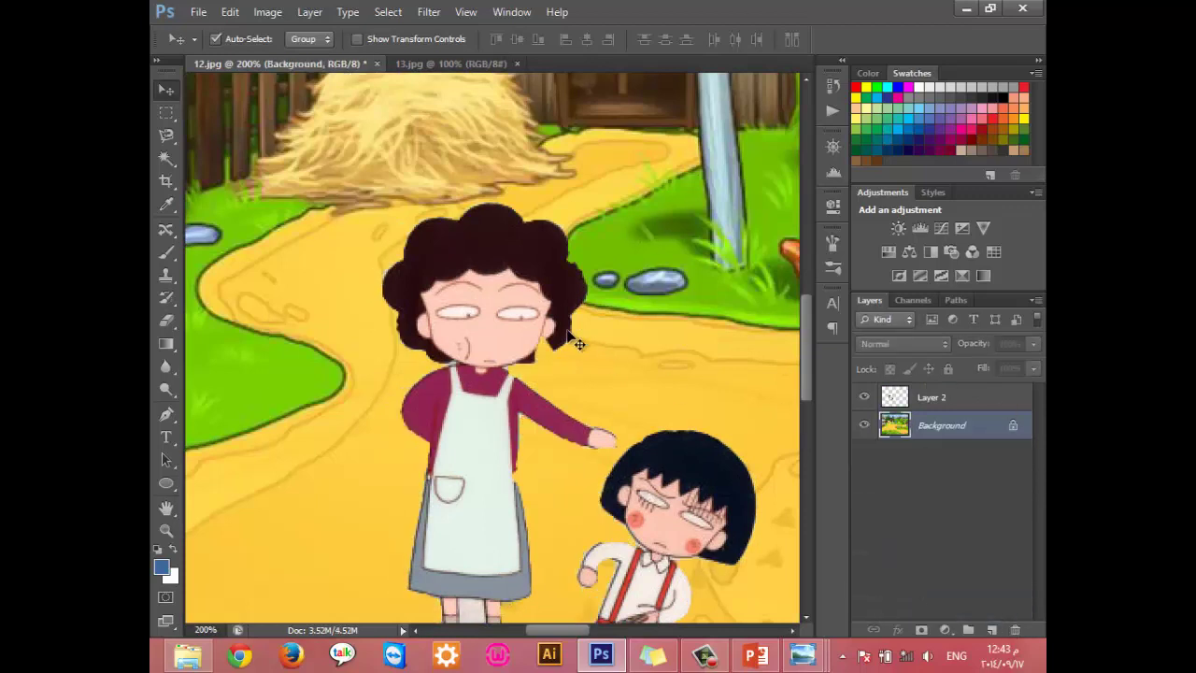
left_click_drag(578, 344, 445, 306)
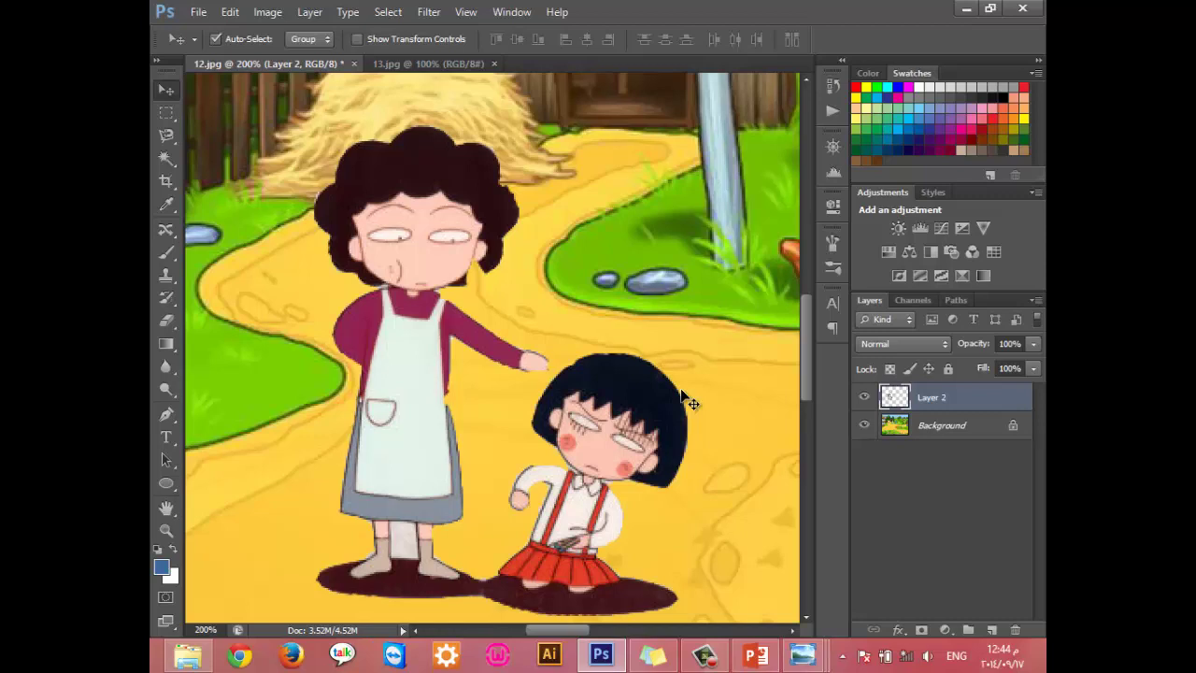
Step: Return to 13.jpg and scroll to view the selection around the mother's arm and girl's head
left_click(430, 63)
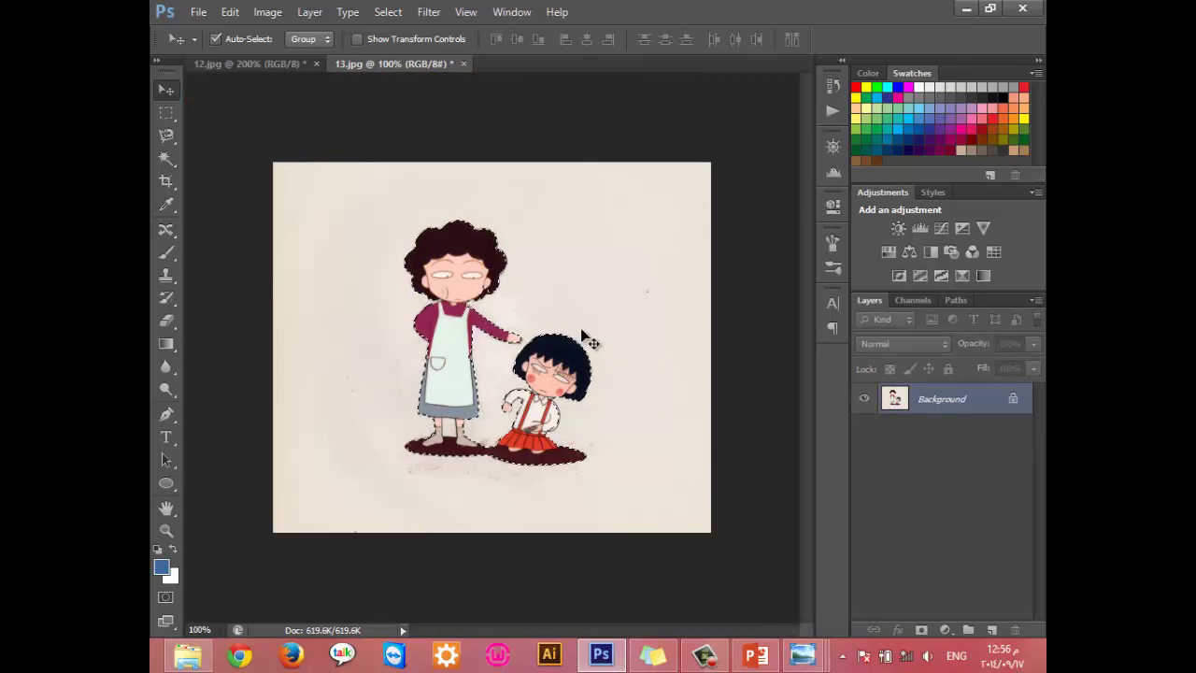
scroll(586, 338, "up", 1)
scroll(586, 338, "up", 1)
scroll(587, 338, "up", 1)
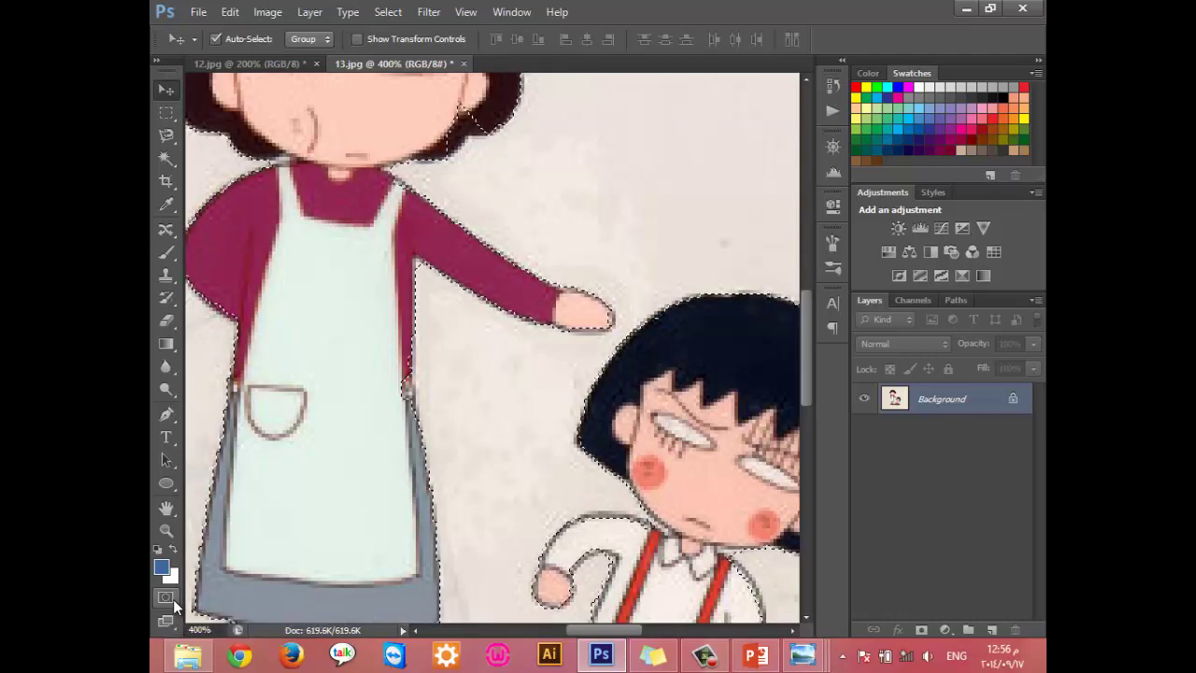
Step: Expand the toolbox to two columns, enter Quick Mask mode, and view 13.jpg at 100%
left_click(157, 60)
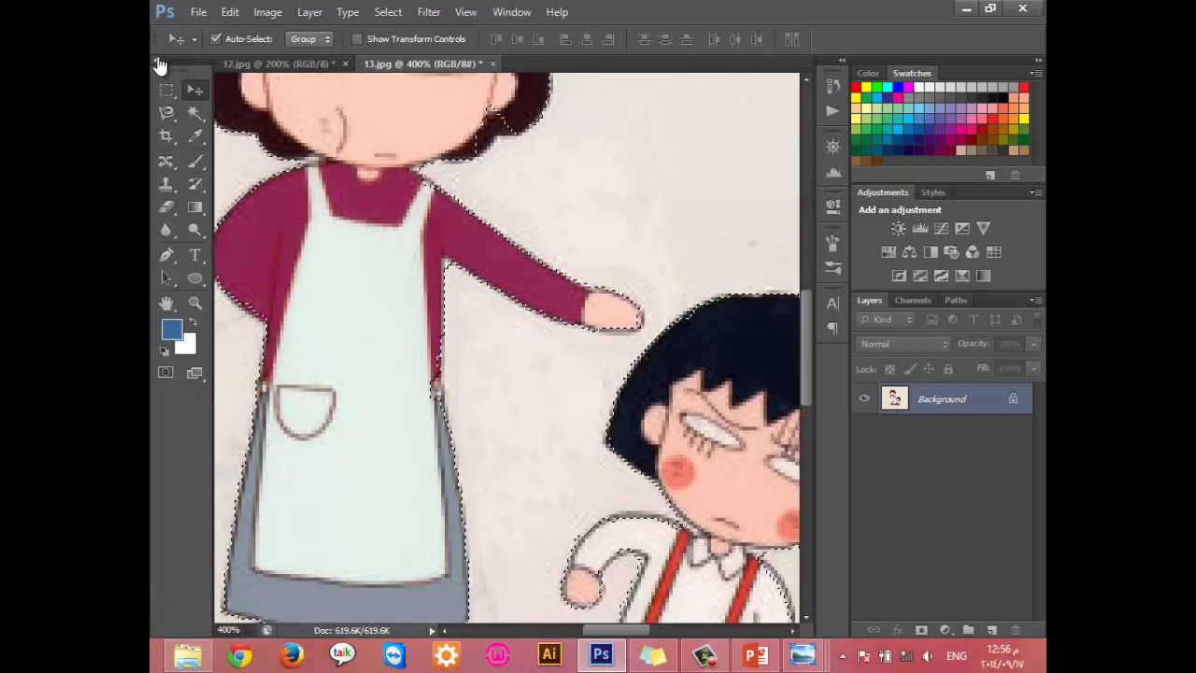
left_click(166, 373)
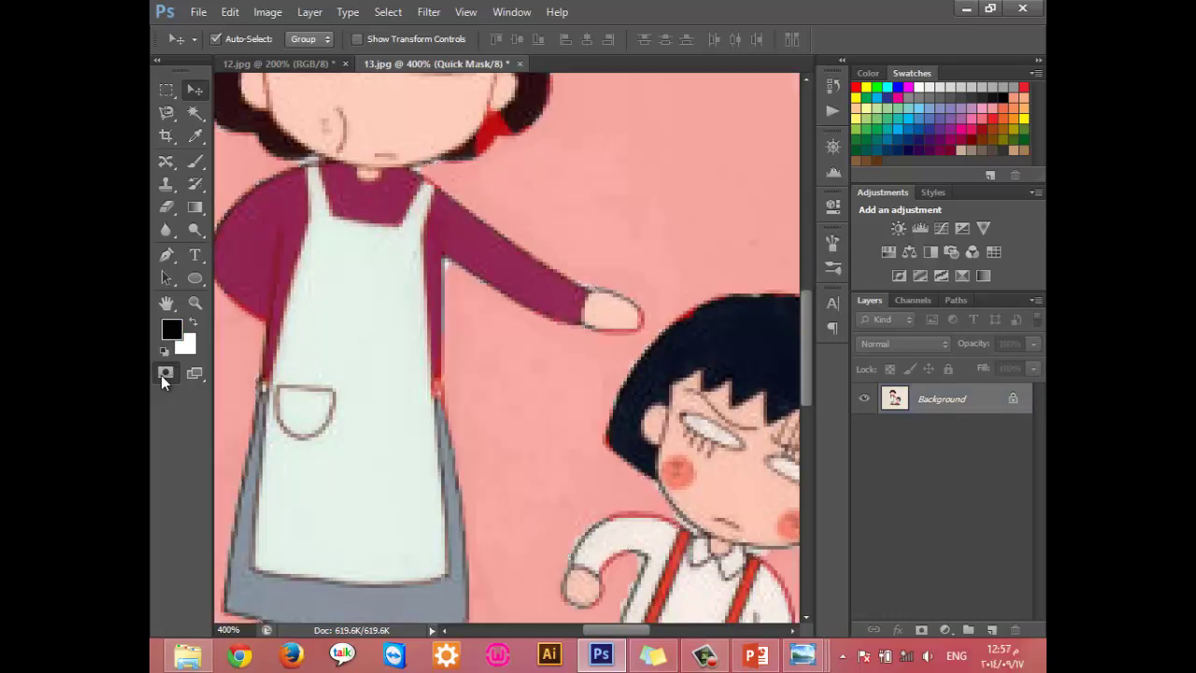
key("ctrl+1")
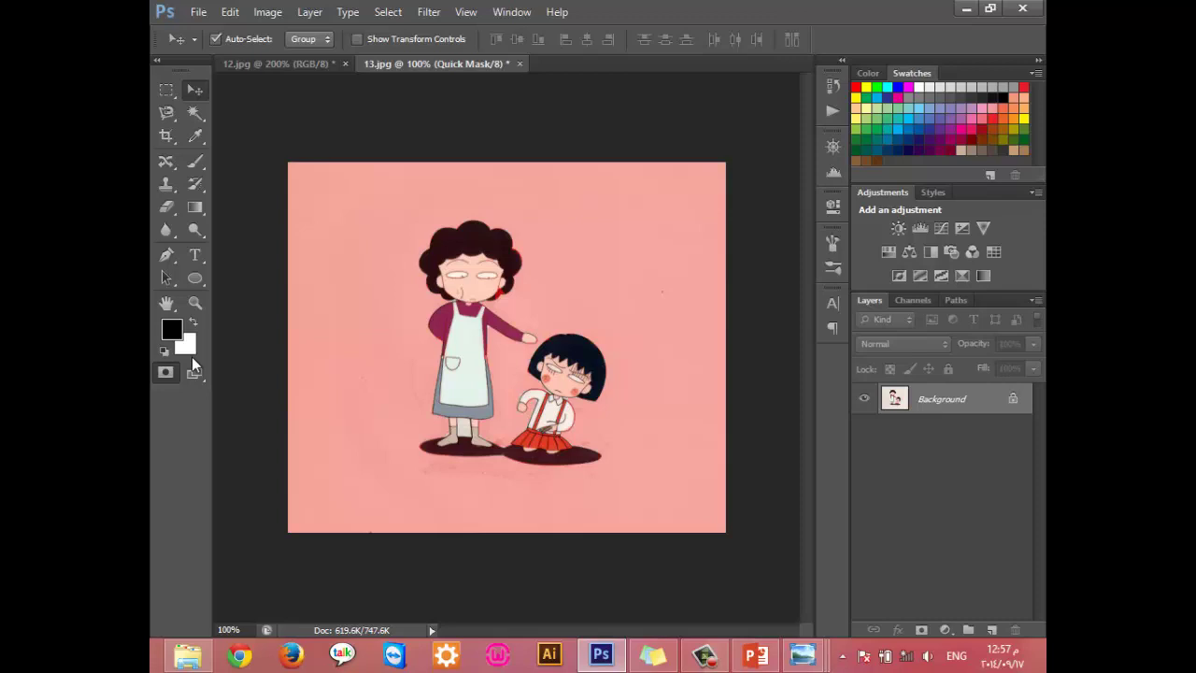
left_click(165, 372)
double_click(165, 371)
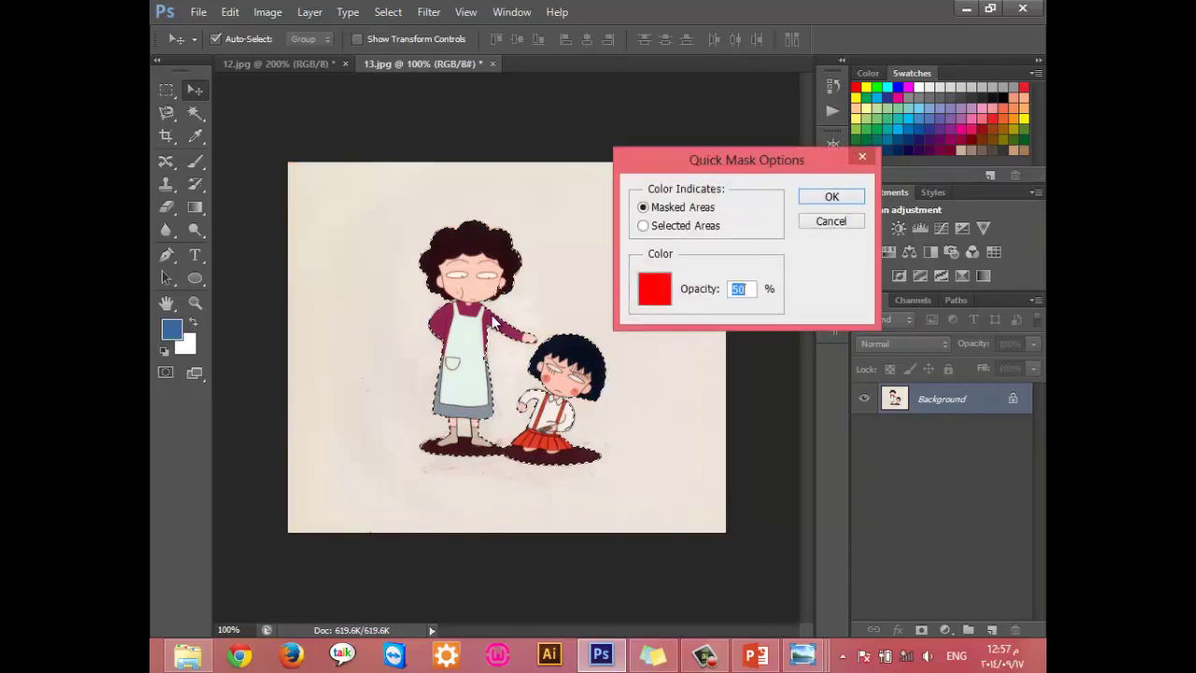
left_click(666, 296)
left_click_drag(696, 415, 534, 591)
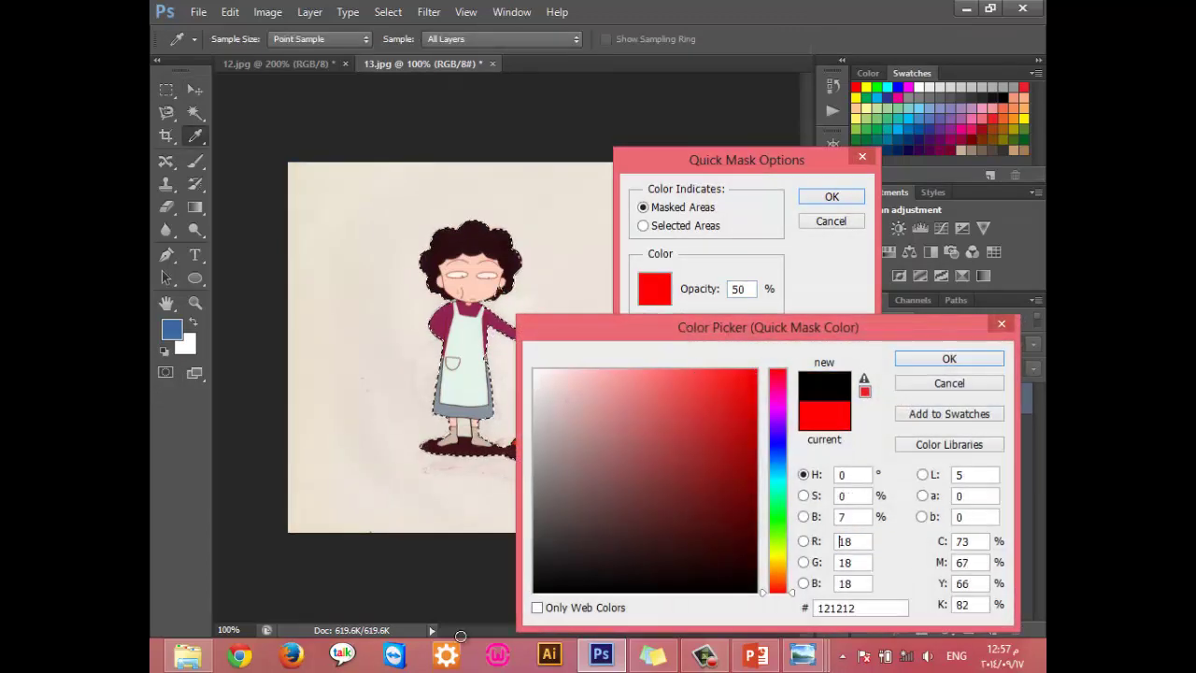
left_click(949, 359)
left_click(832, 196)
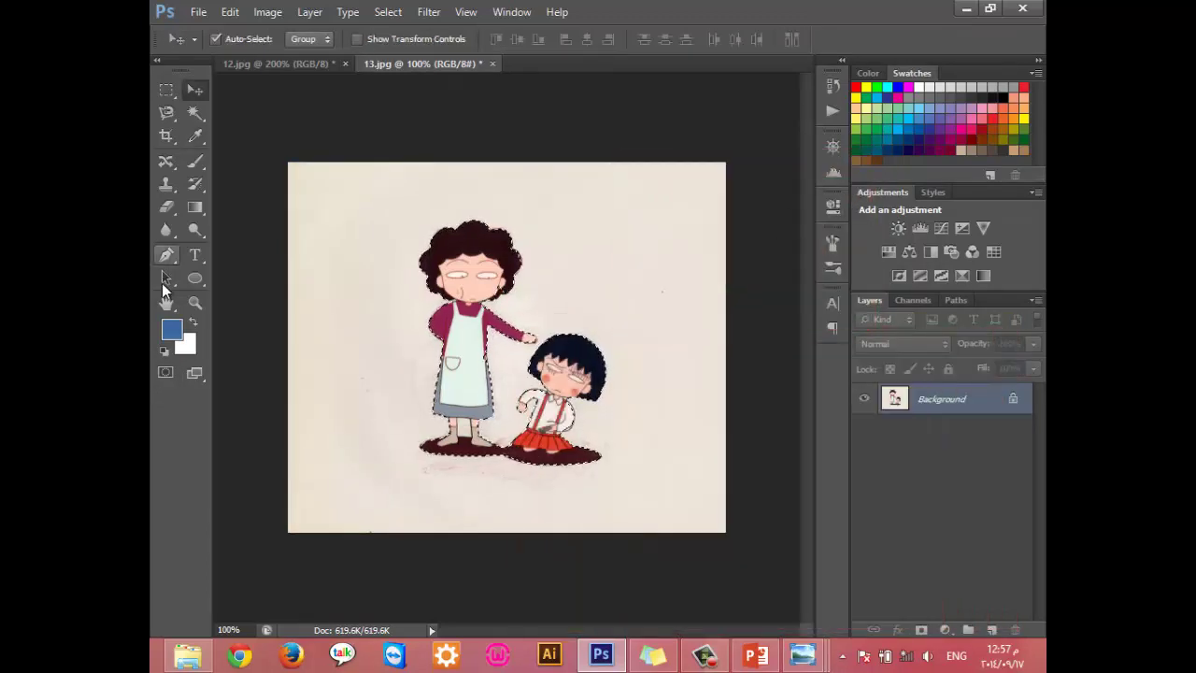
left_click(155, 371)
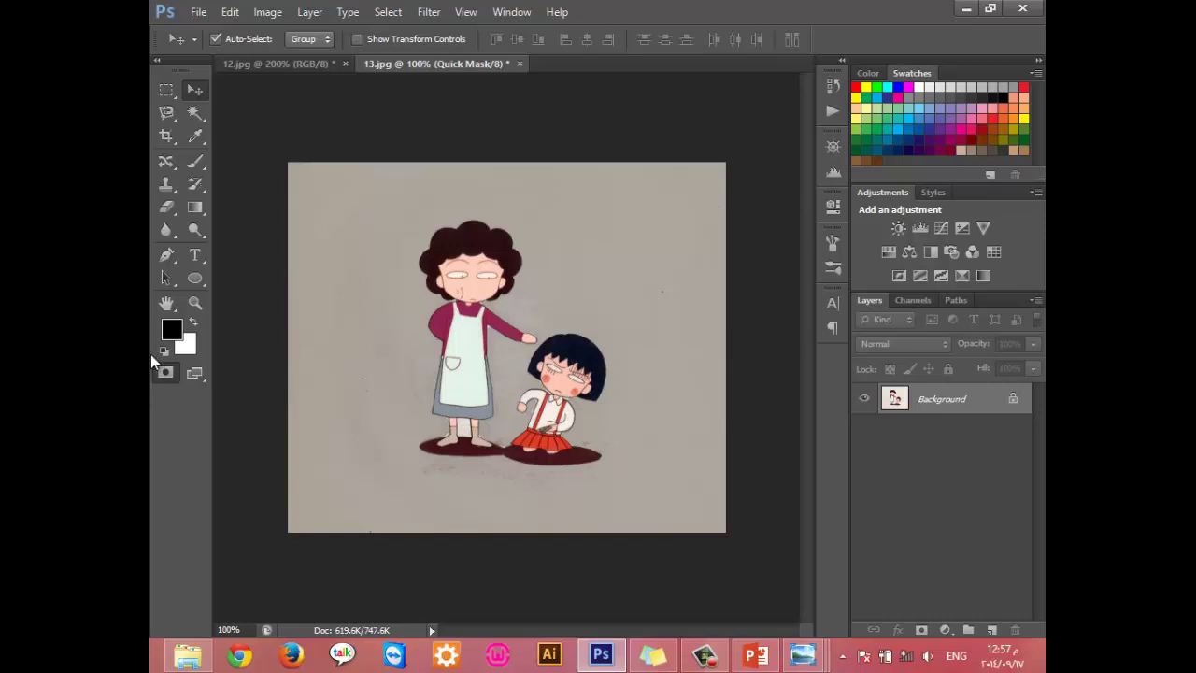
double_click(158, 375)
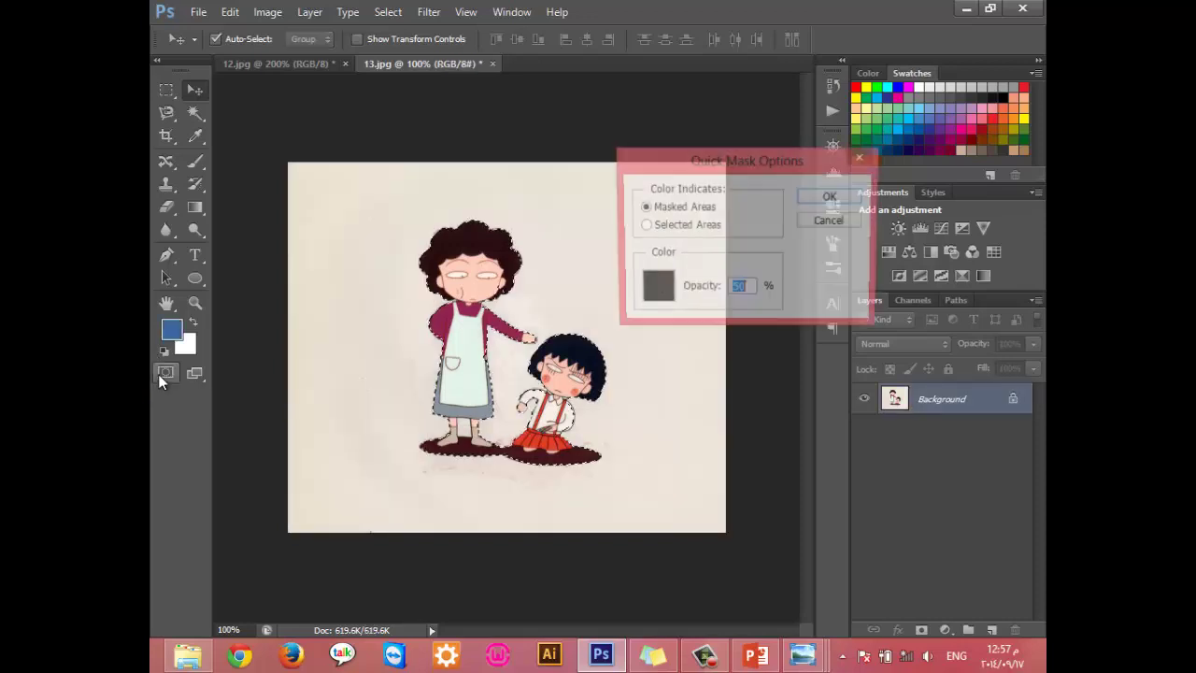
left_click(654, 288)
left_click_drag(681, 403, 759, 368)
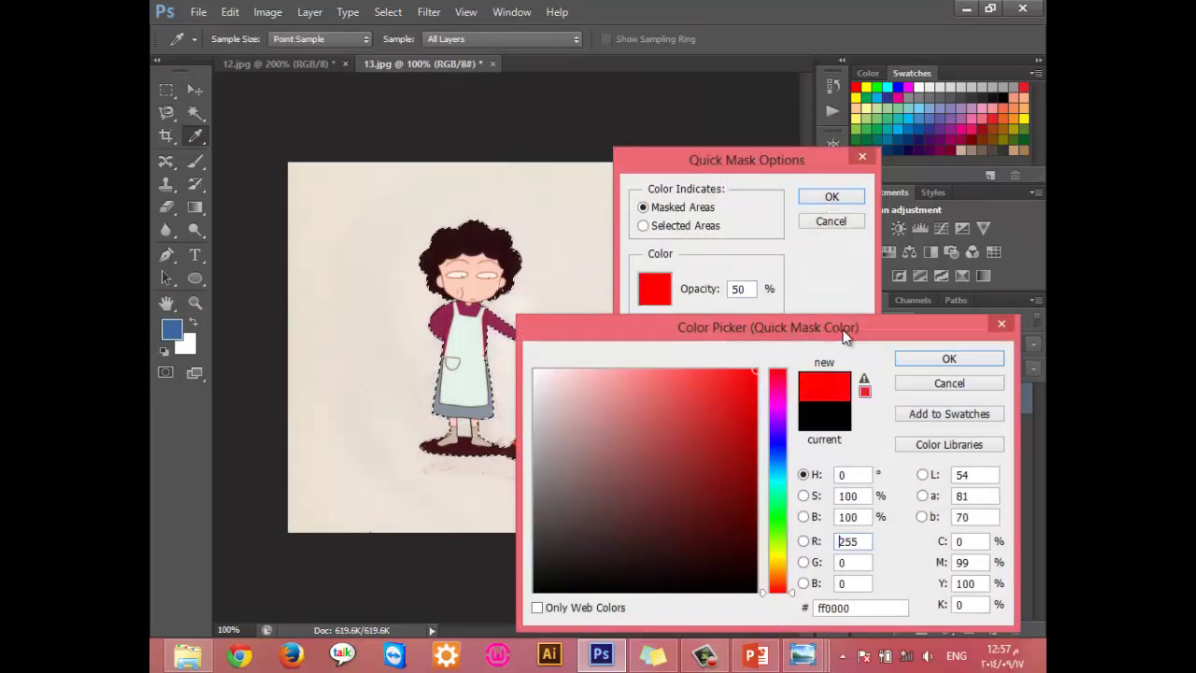
left_click(914, 357)
left_click(823, 200)
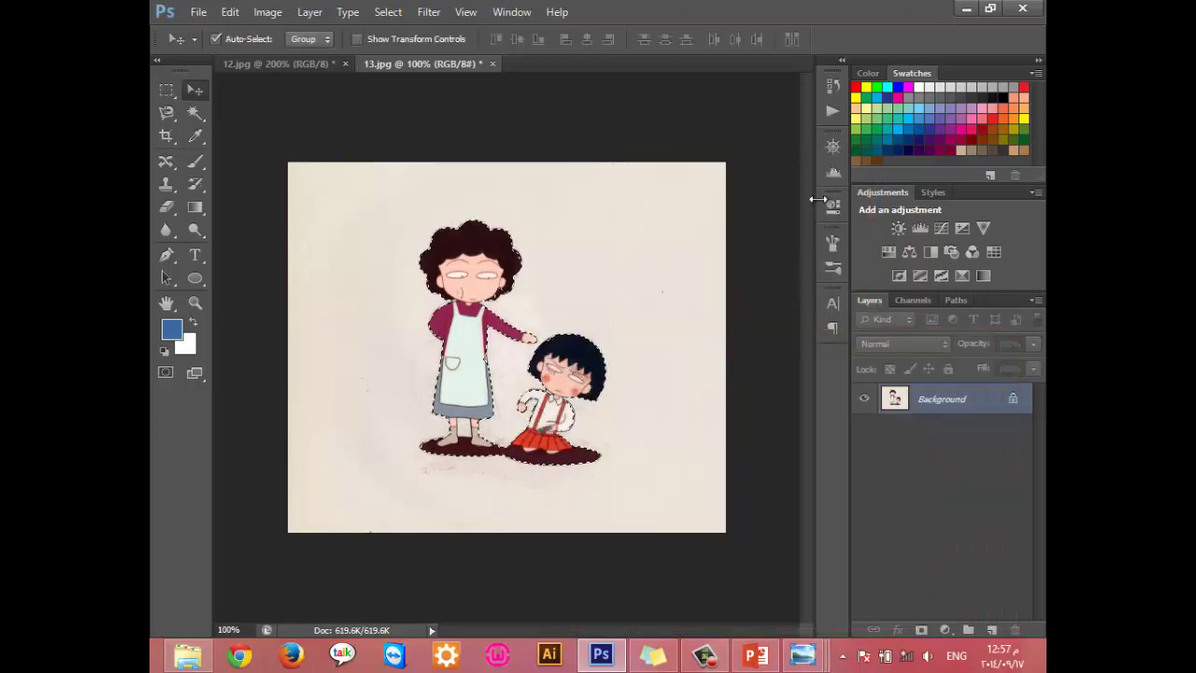
left_click(171, 376)
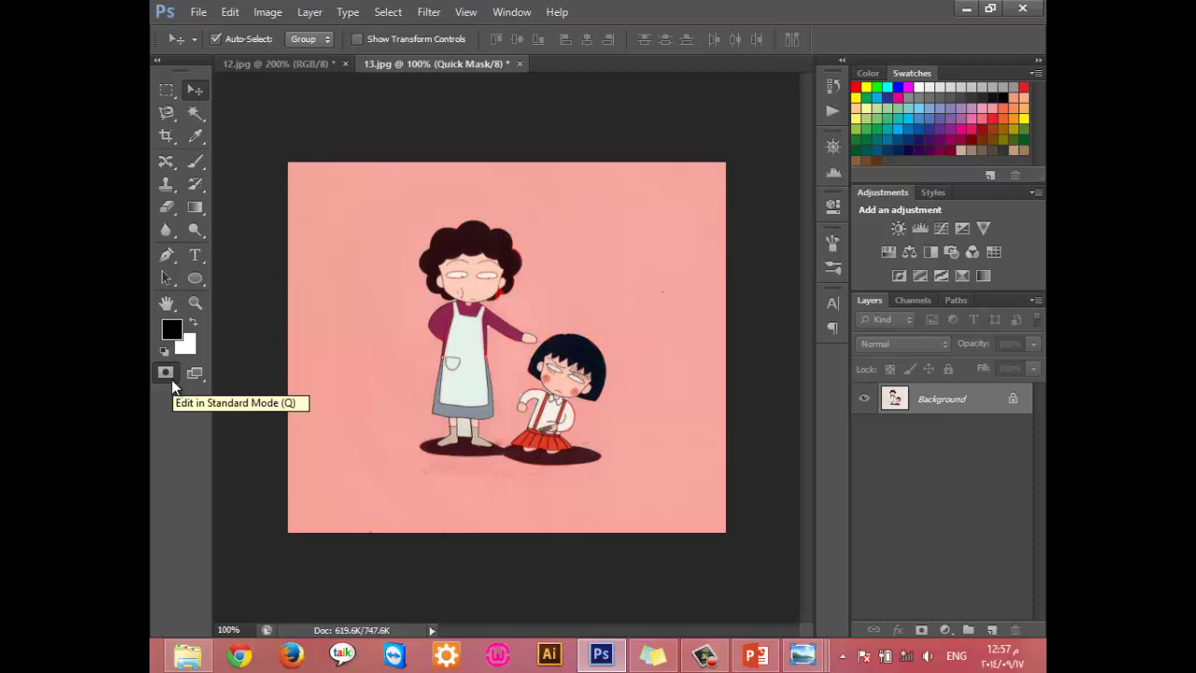
Step: Zoom to 400% and scroll to inspect the mask edges around the mother's face, arm and girl's hair
key("ctrl+plus")
key("ctrl+plus")
key("ctrl+plus")
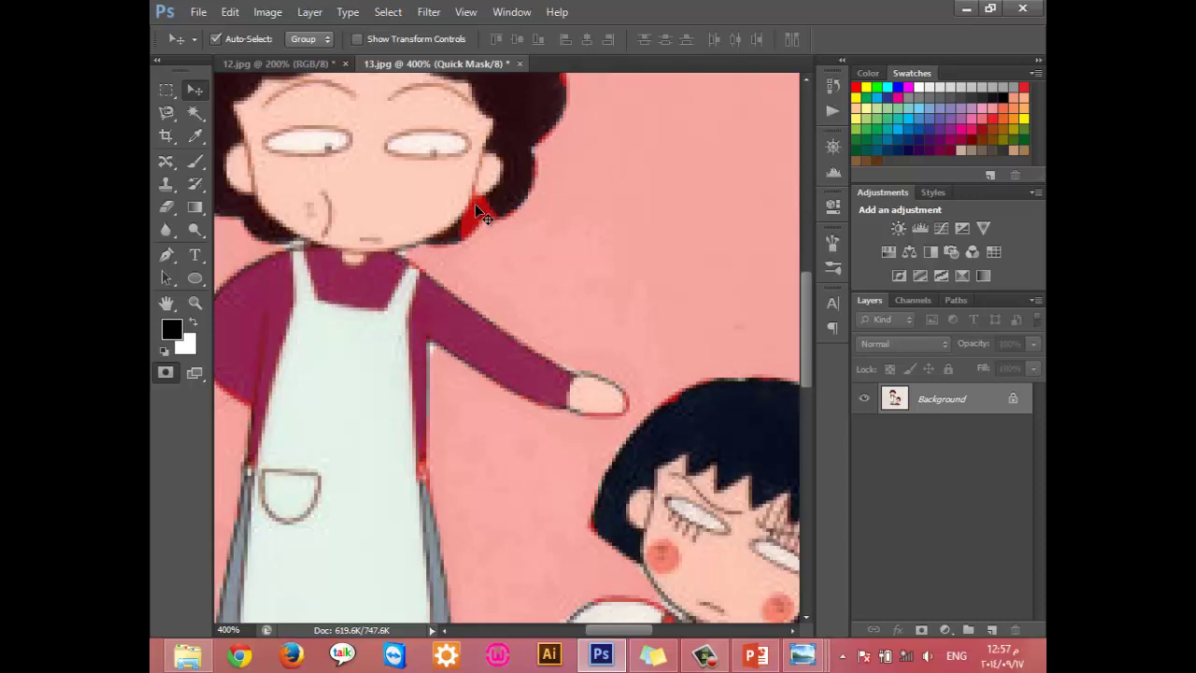
scroll(507, 478, "down", 1)
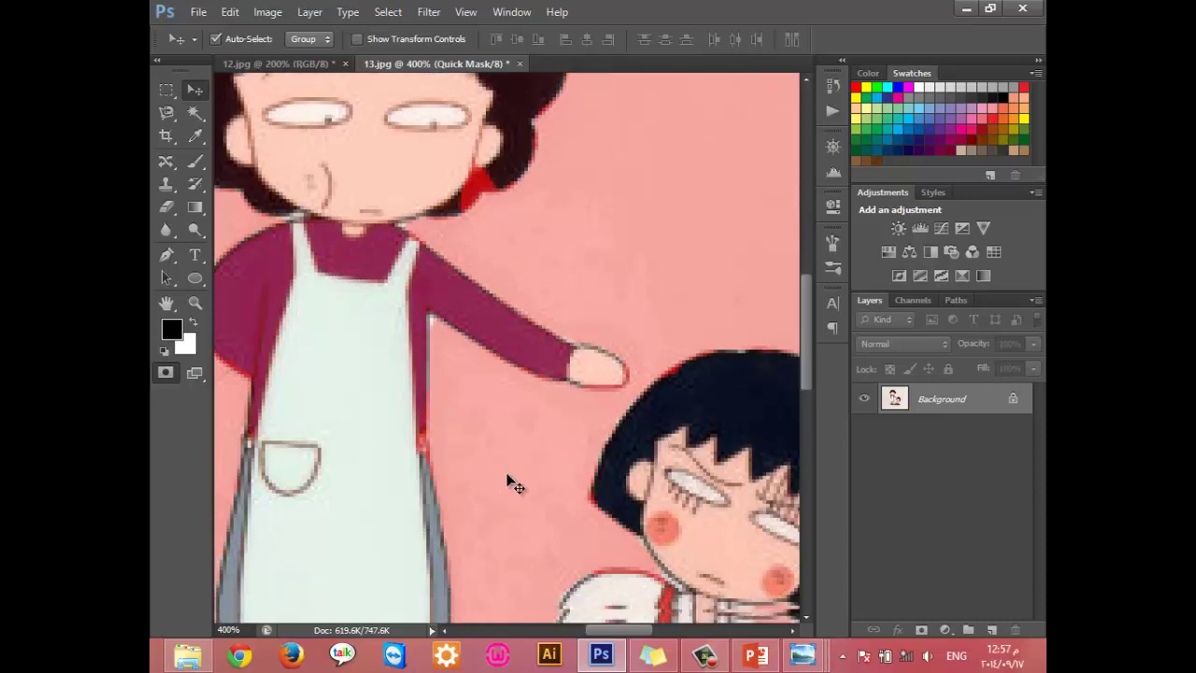
scroll(516, 483, "down", 5)
scroll(516, 483, "down", 2)
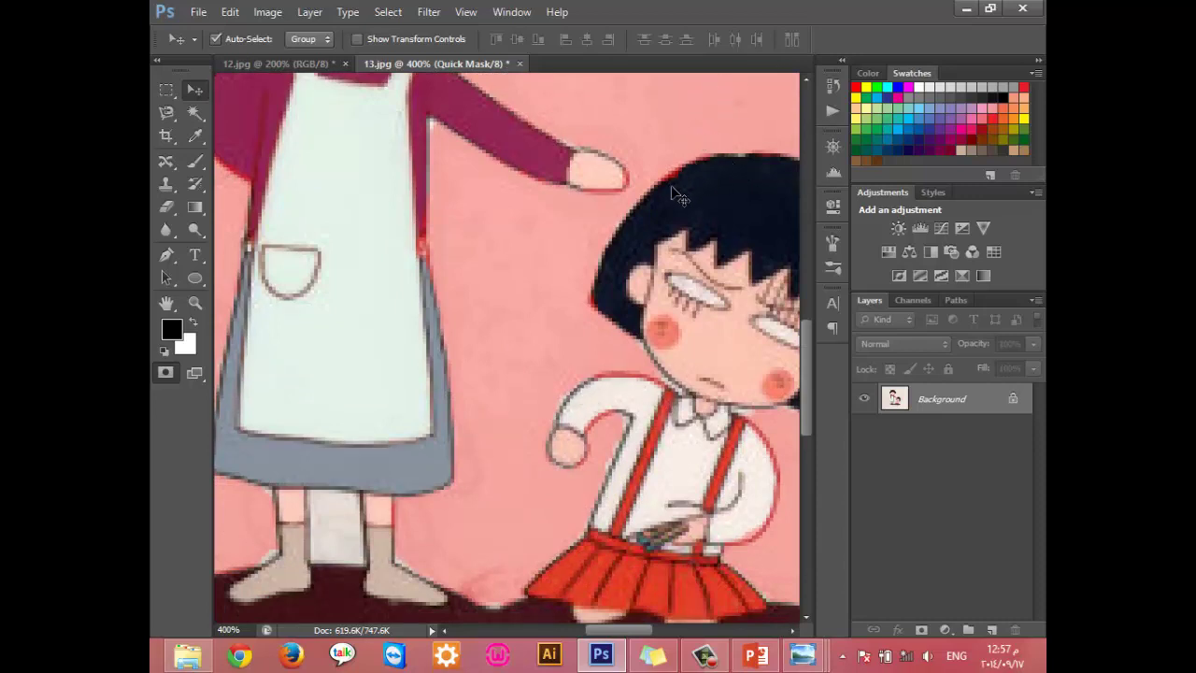
scroll(551, 288, "up", 4)
scroll(541, 279, "up", 1)
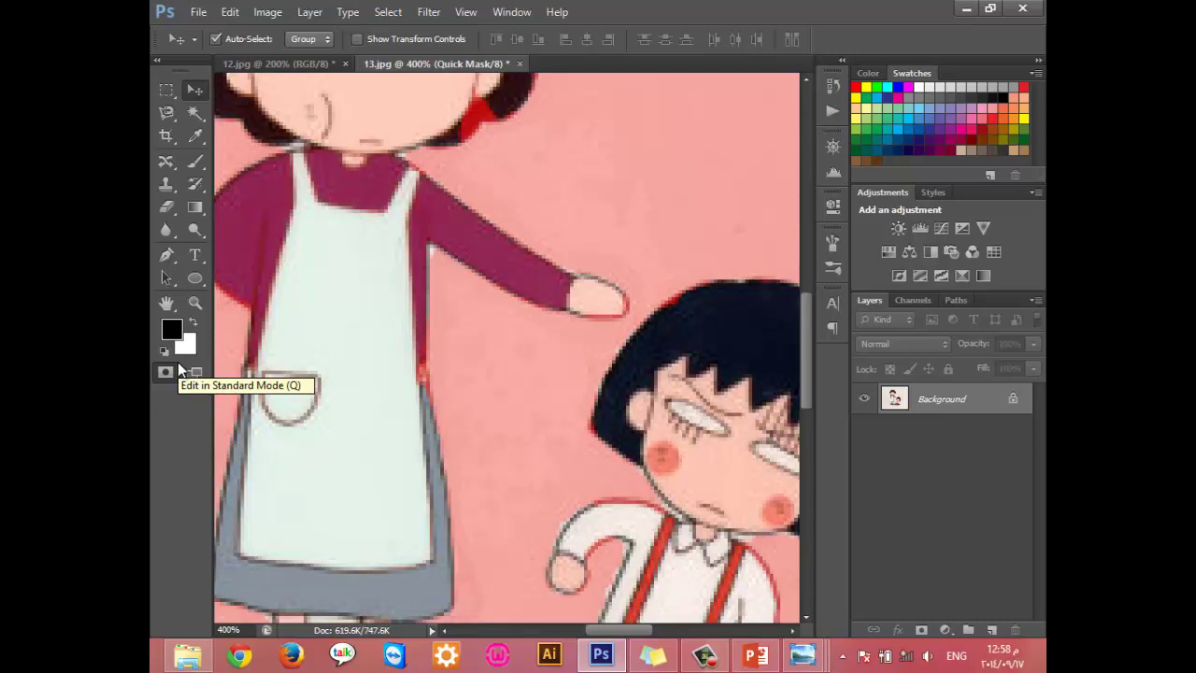
Step: Switch to the Brush tool and choose a 12 px hard round tip
left_click(196, 161)
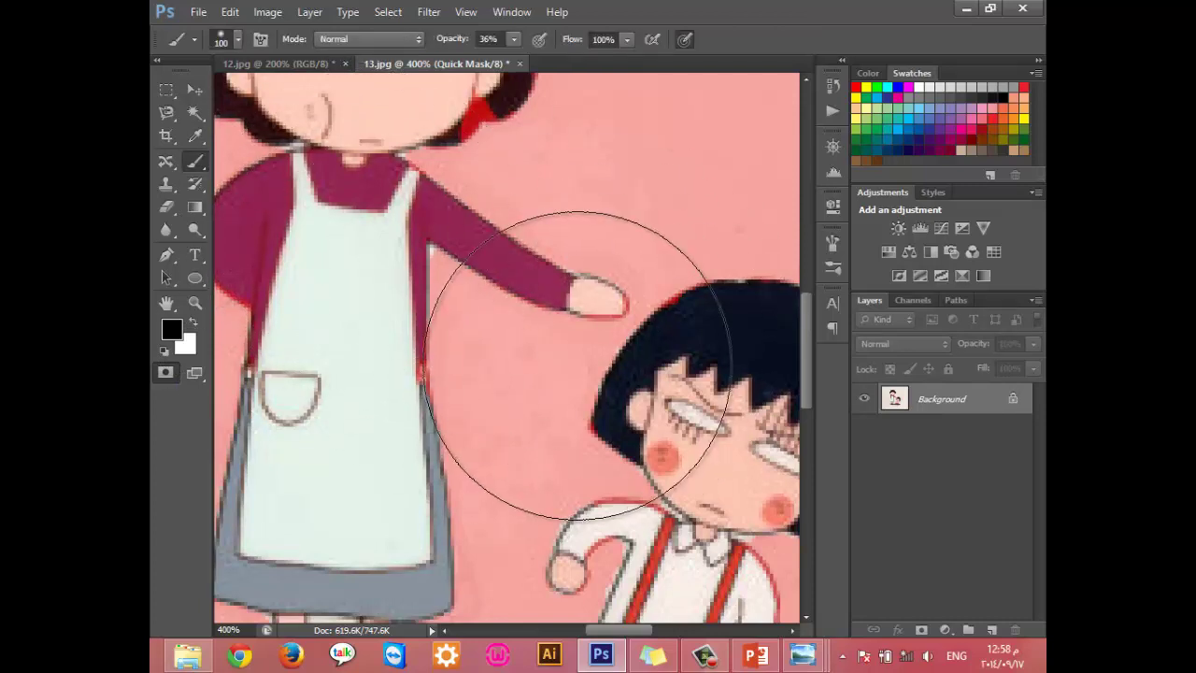
left_click(240, 38)
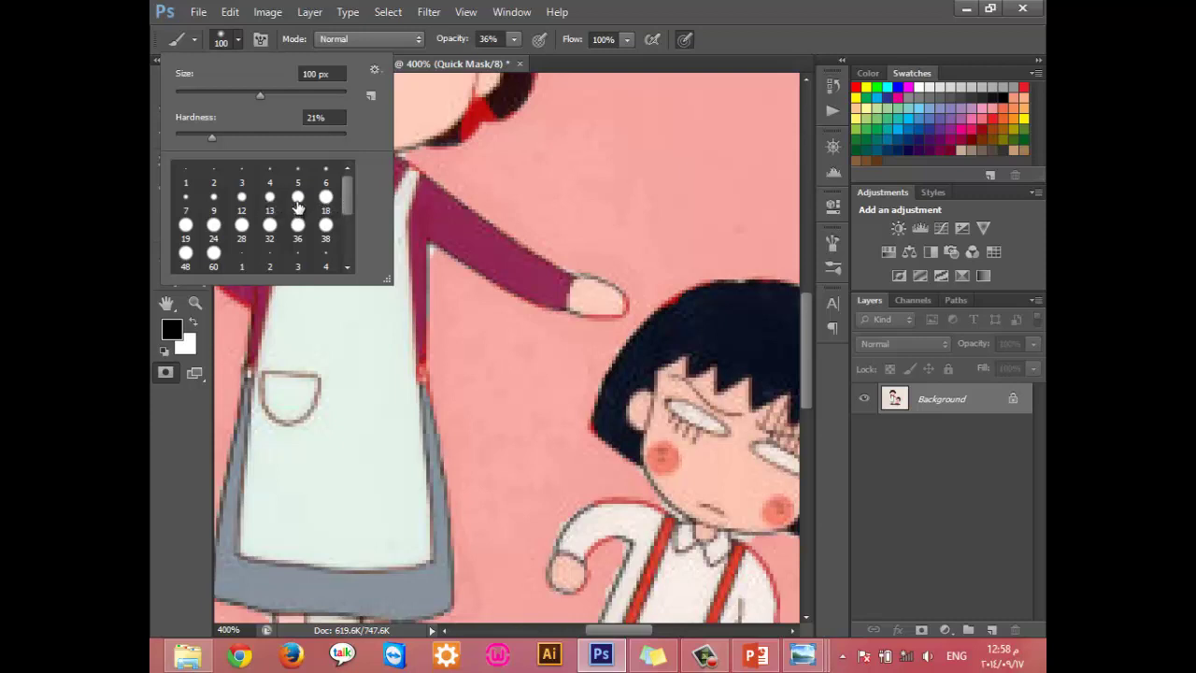
left_click_drag(348, 193, 353, 245)
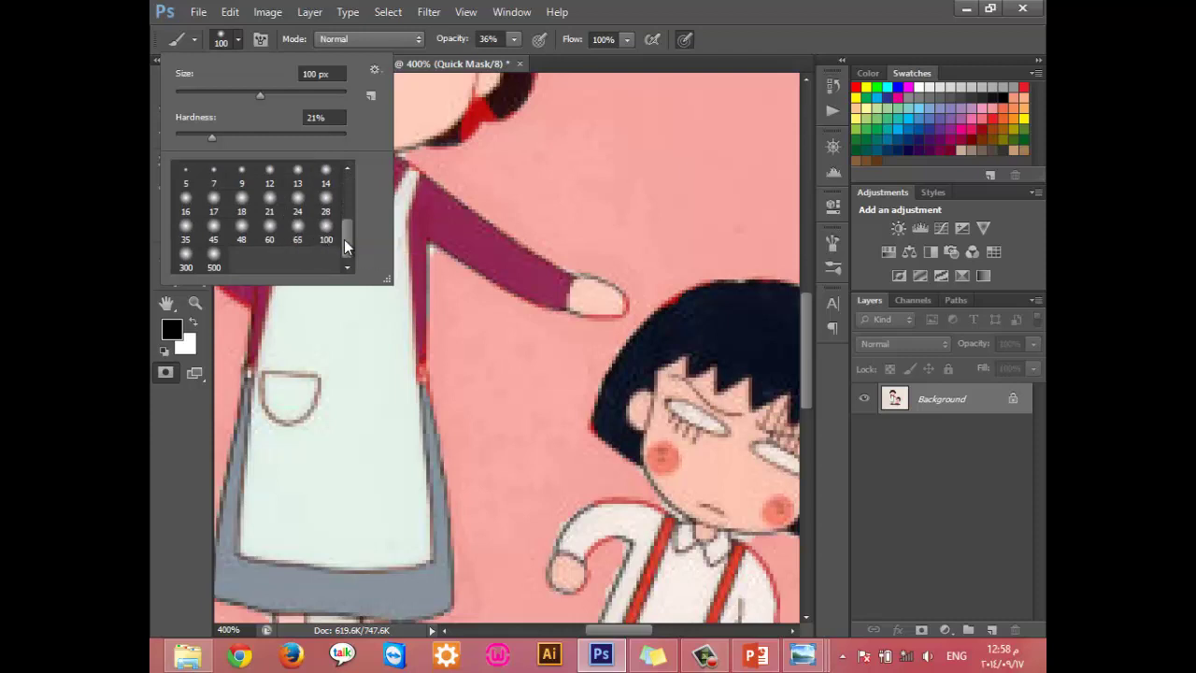
left_click_drag(344, 239, 344, 206)
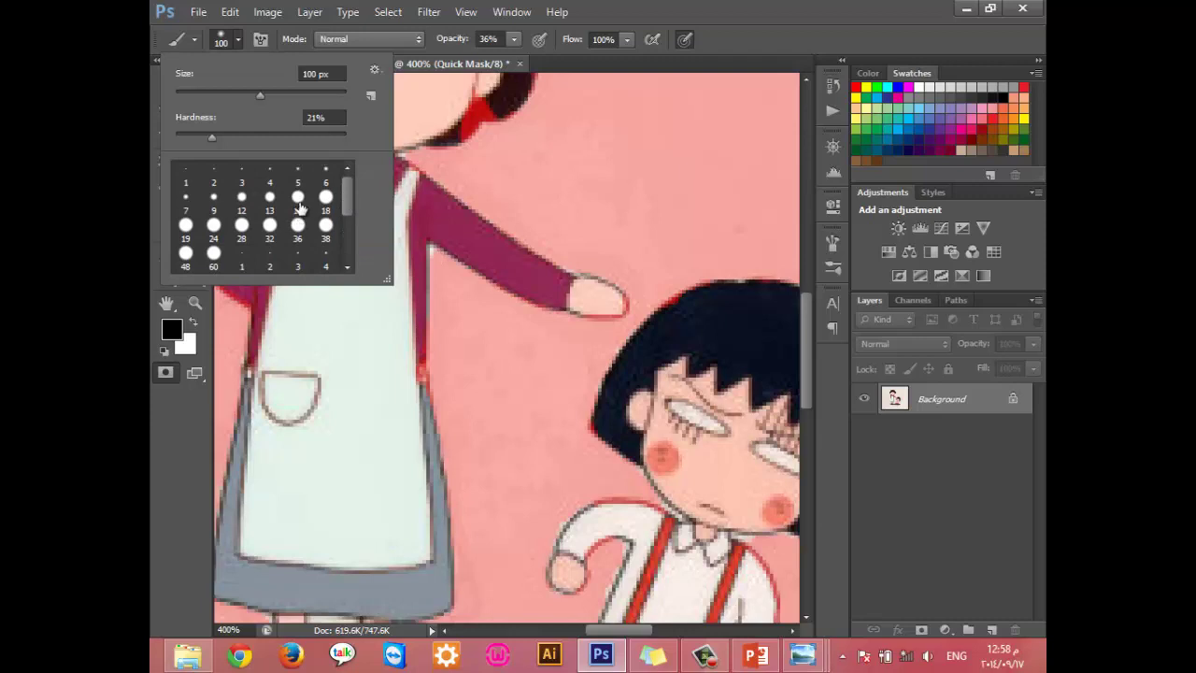
left_click(298, 196)
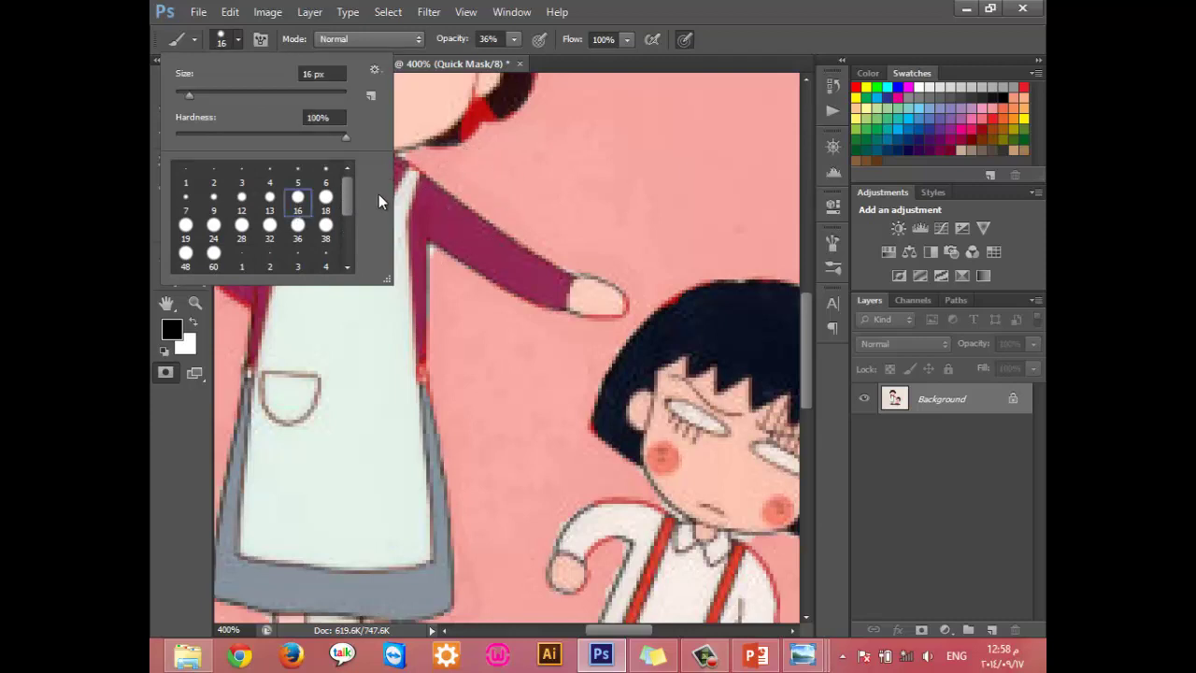
left_click(248, 201)
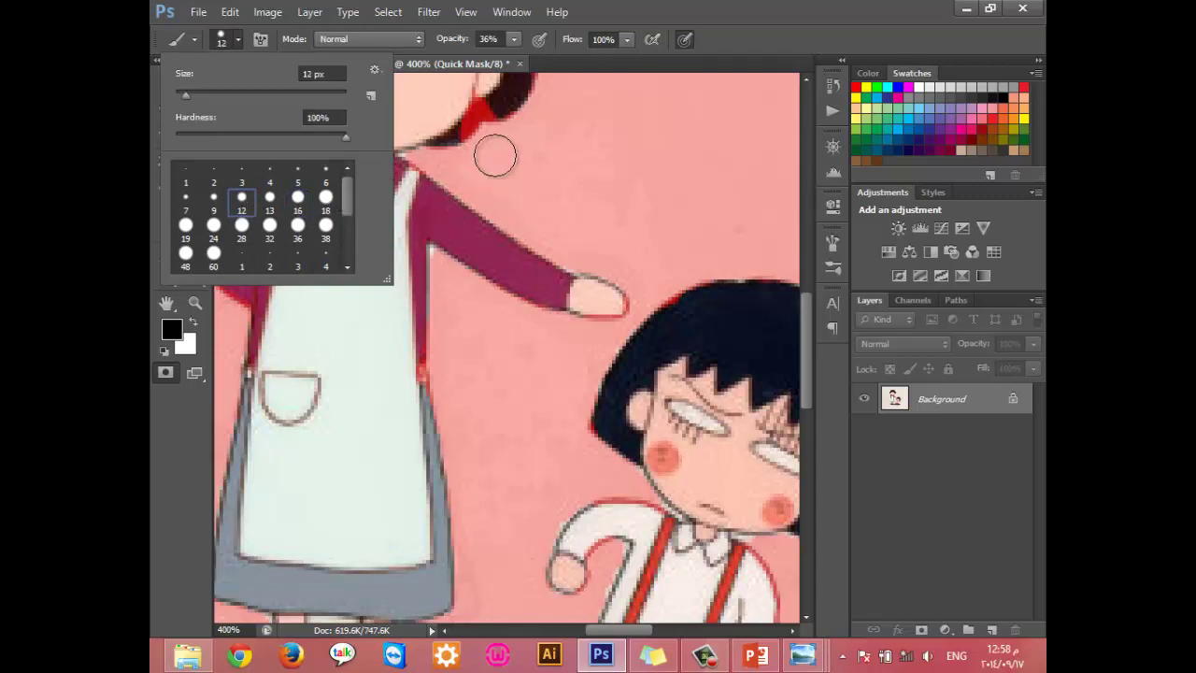
left_click(597, 152)
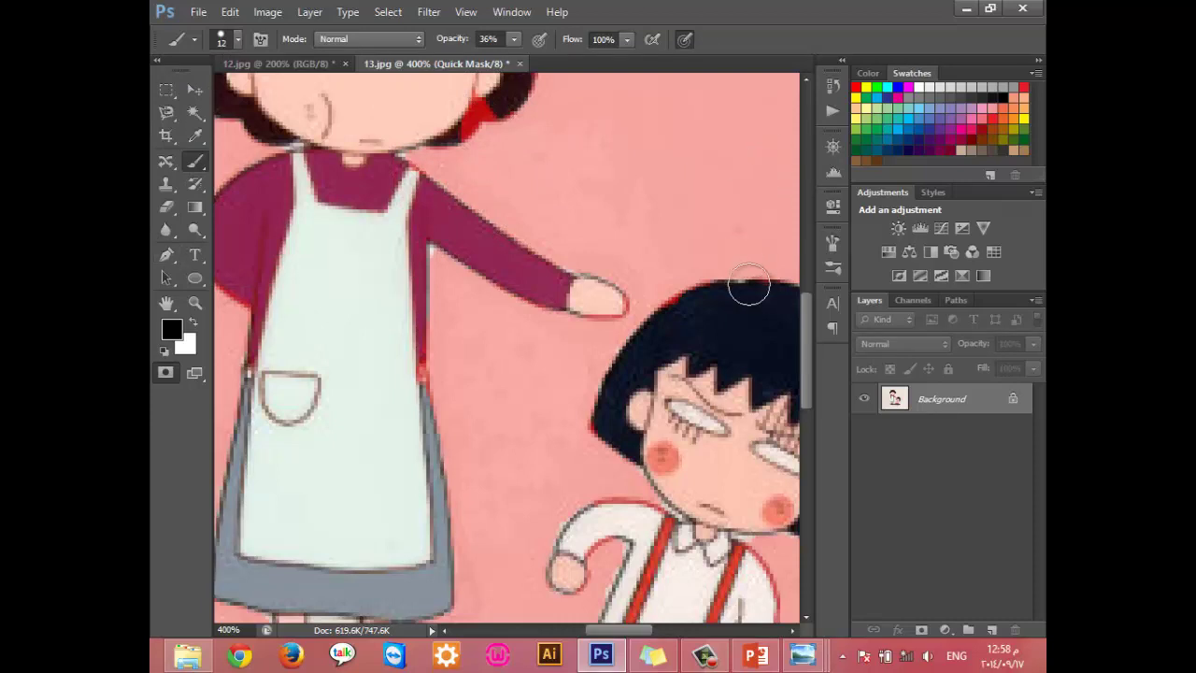
Step: Change to a 13 px hard round tip, then resize it to about 15 px with the bracket keys
left_click(239, 40)
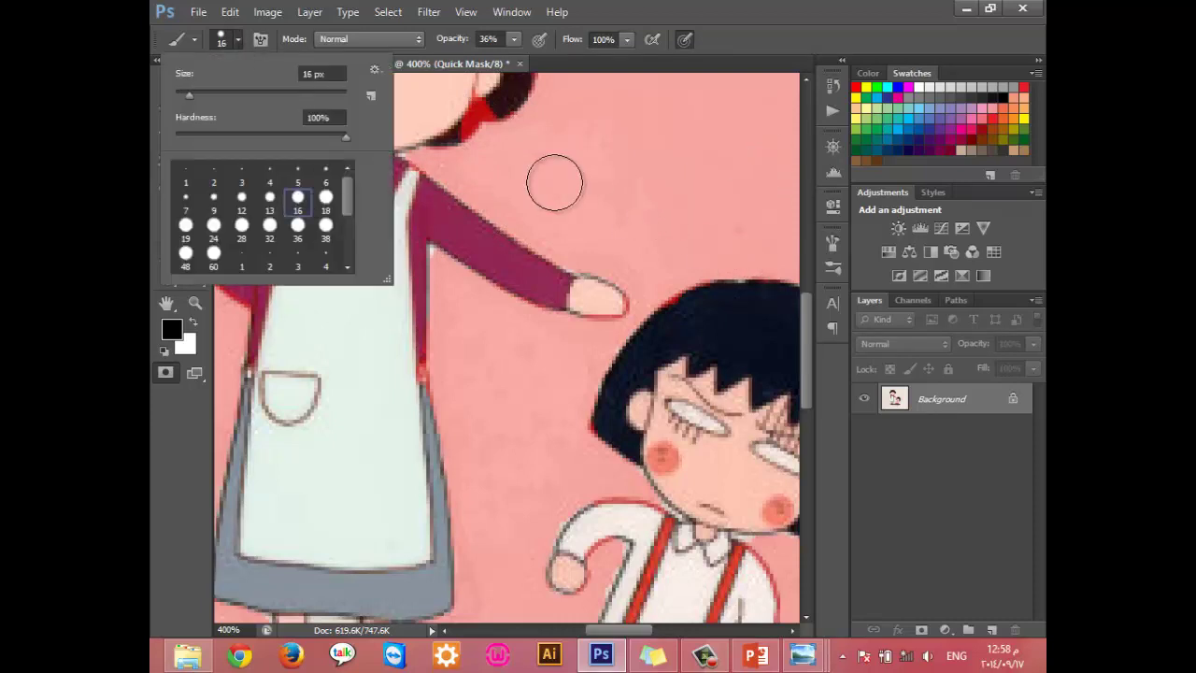
left_click(275, 202)
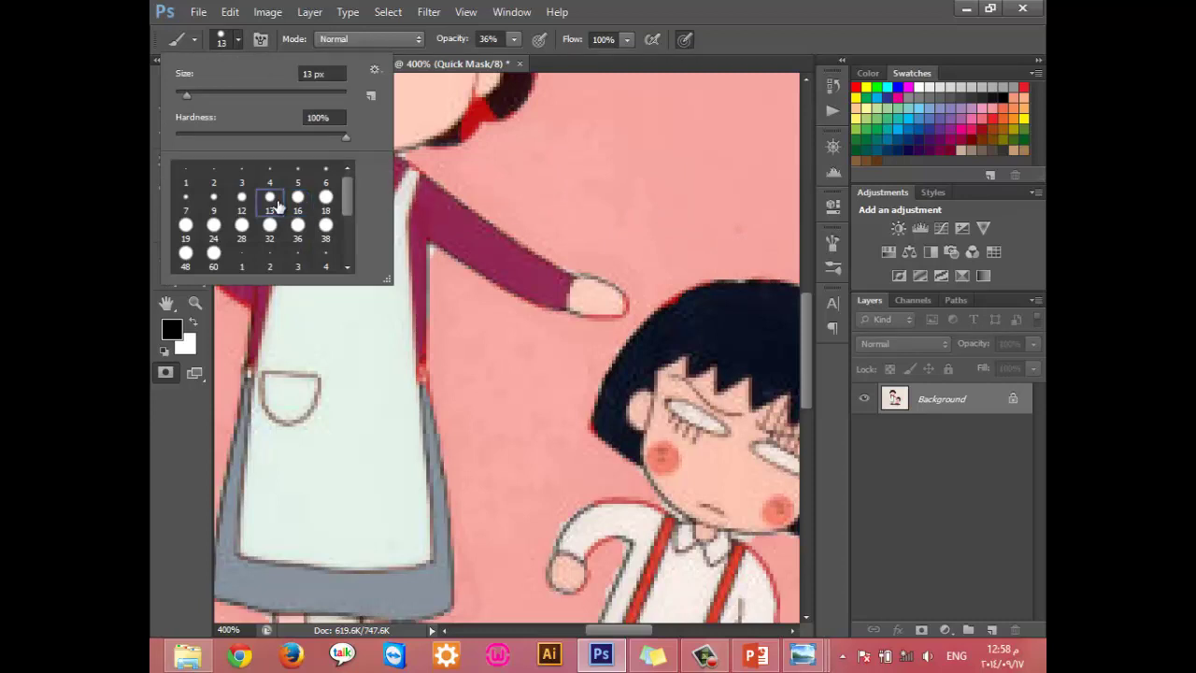
left_click(575, 191)
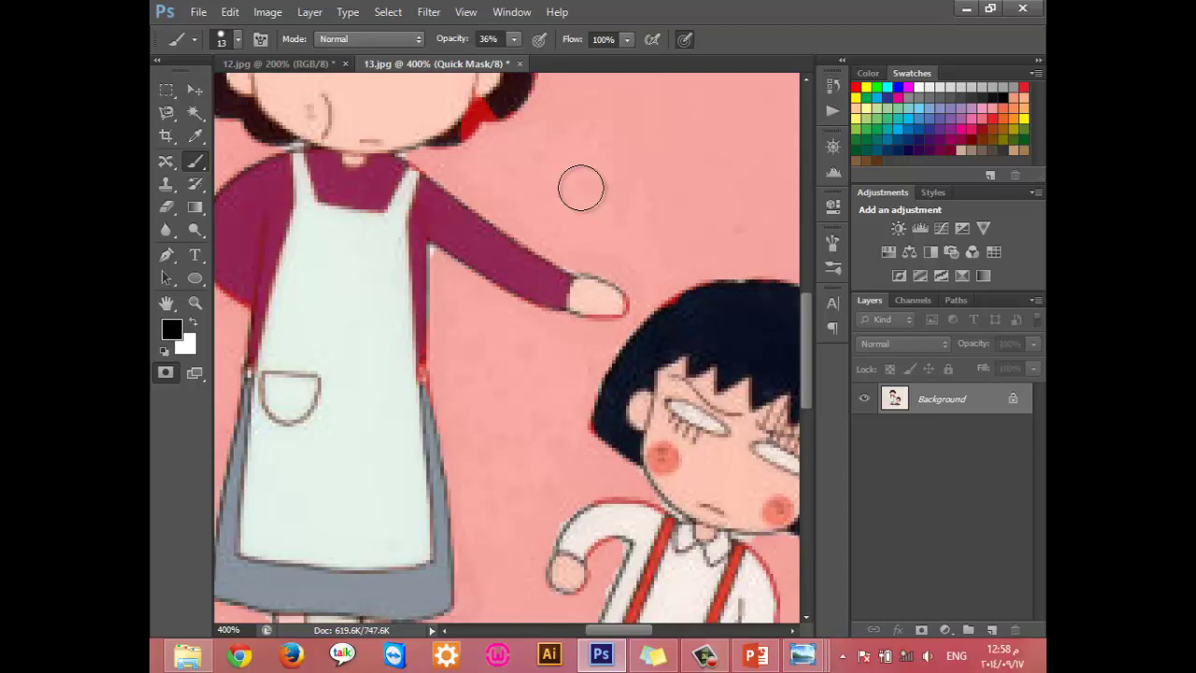
key("bracketleft")
key("bracketleft")
key("bracketleft")
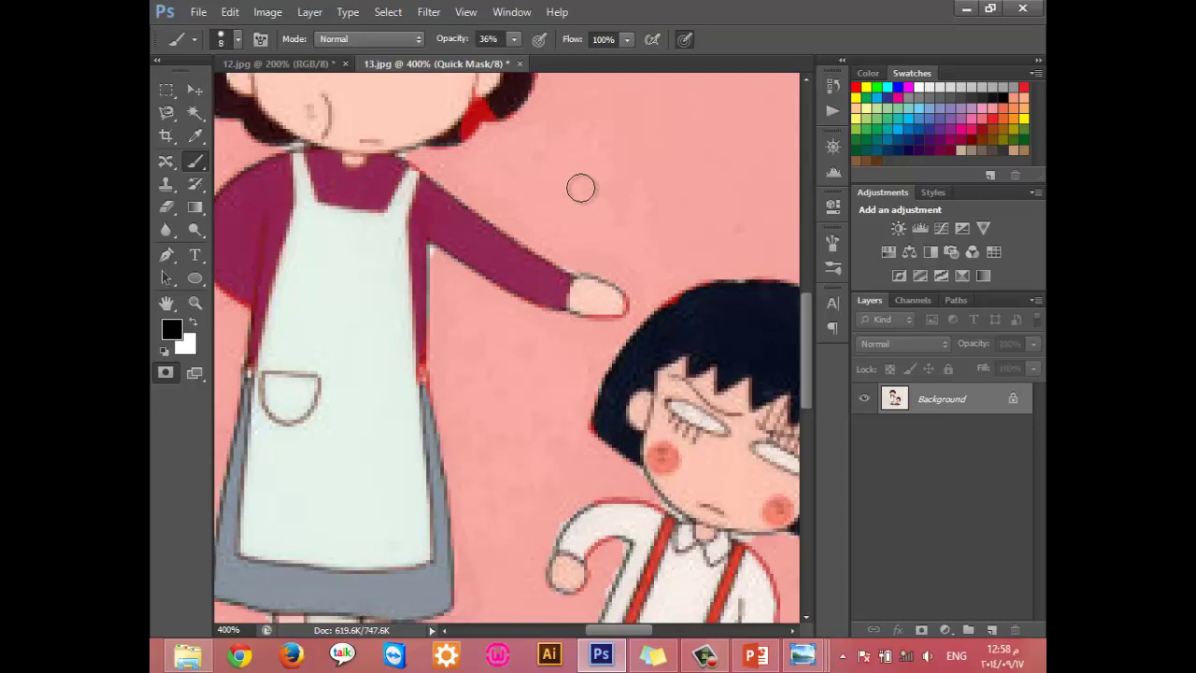
key("bracketleft")
key("bracketleft")
key("bracketright")
key("bracketright")
key("bracketright")
key("bracketright")
key("bracketright")
key("bracketright")
key("bracketright")
key("bracketright")
key("bracketright")
key("bracketright")
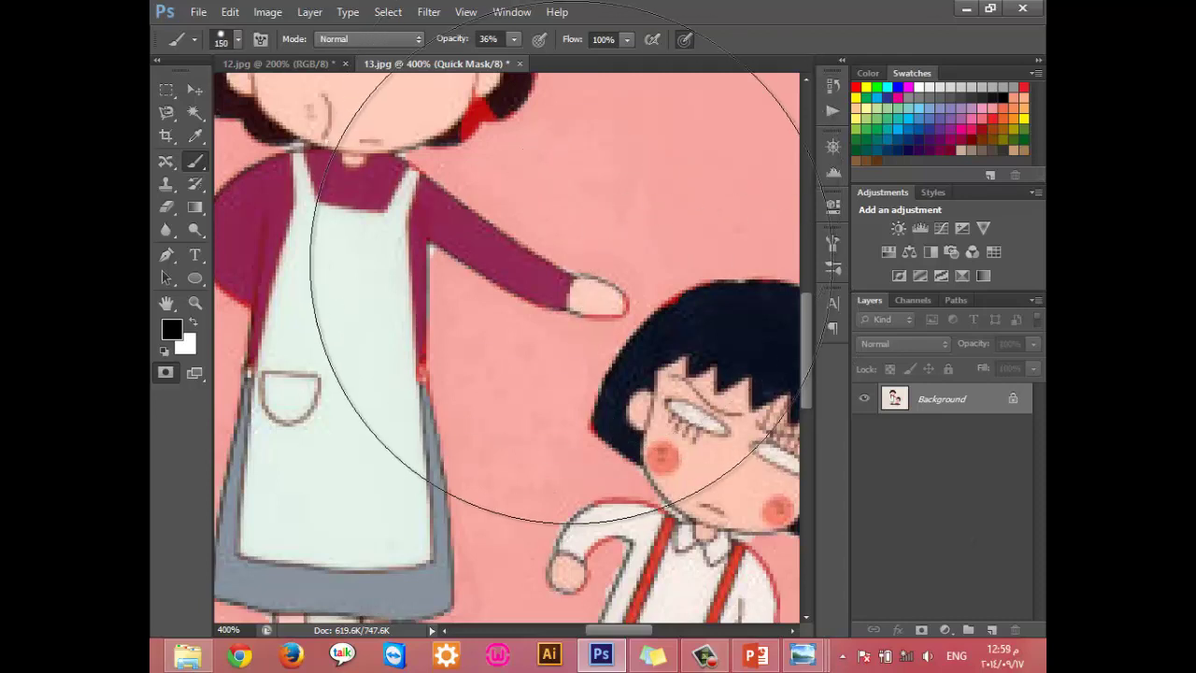
key("bracketleft")
key("bracketleft")
key("bracketleft")
key("bracketleft")
key("bracketleft")
key("bracketleft")
key("bracketleft")
key("bracketleft")
key("bracketleft")
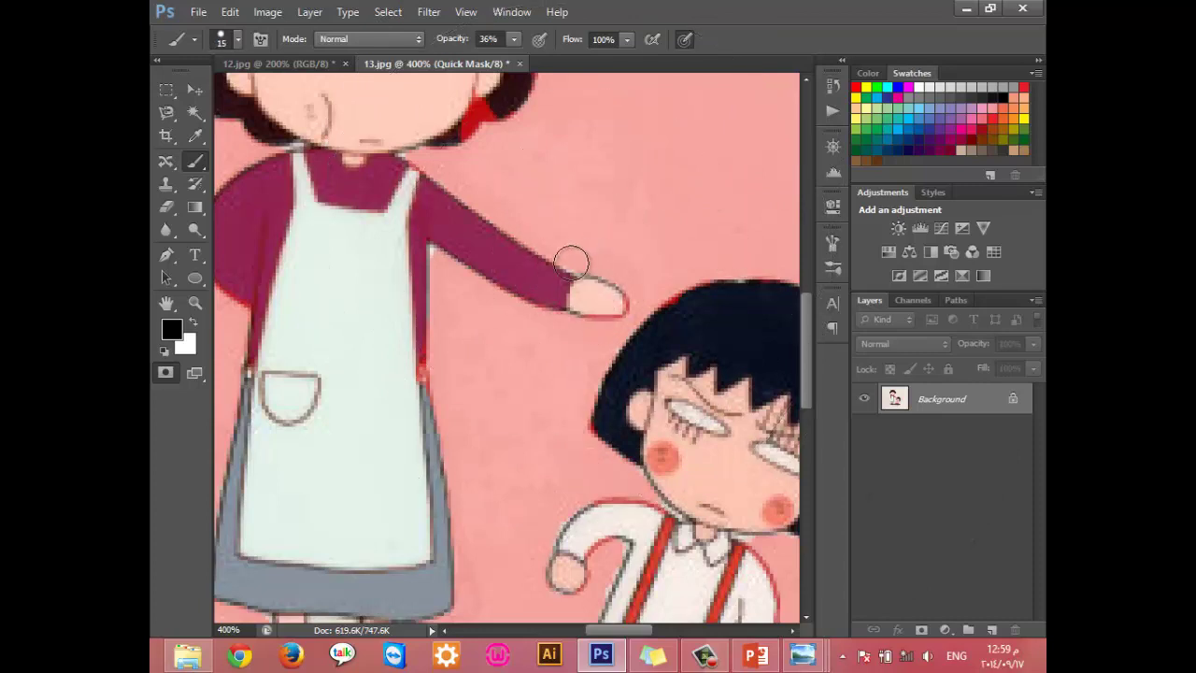
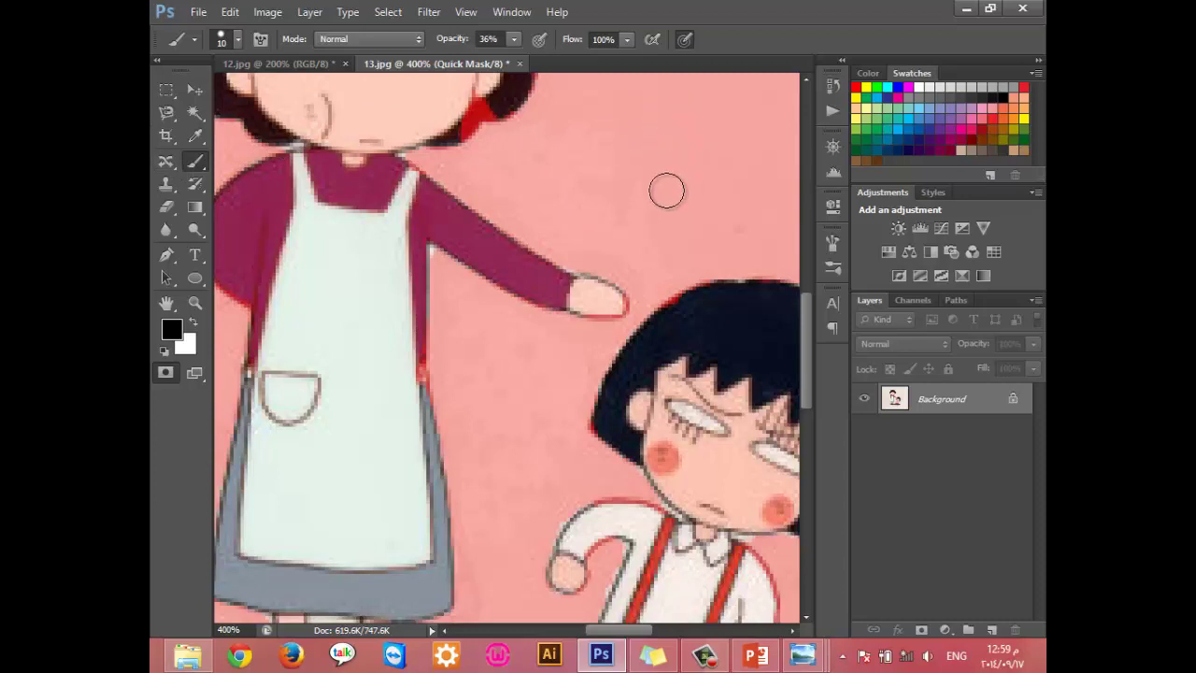
Step: Zoom in, brush a mask stroke on the mother's apron, and exit Quick Mask to view the selection
scroll(630, 203, "up", 2)
scroll(630, 203, "up", 1)
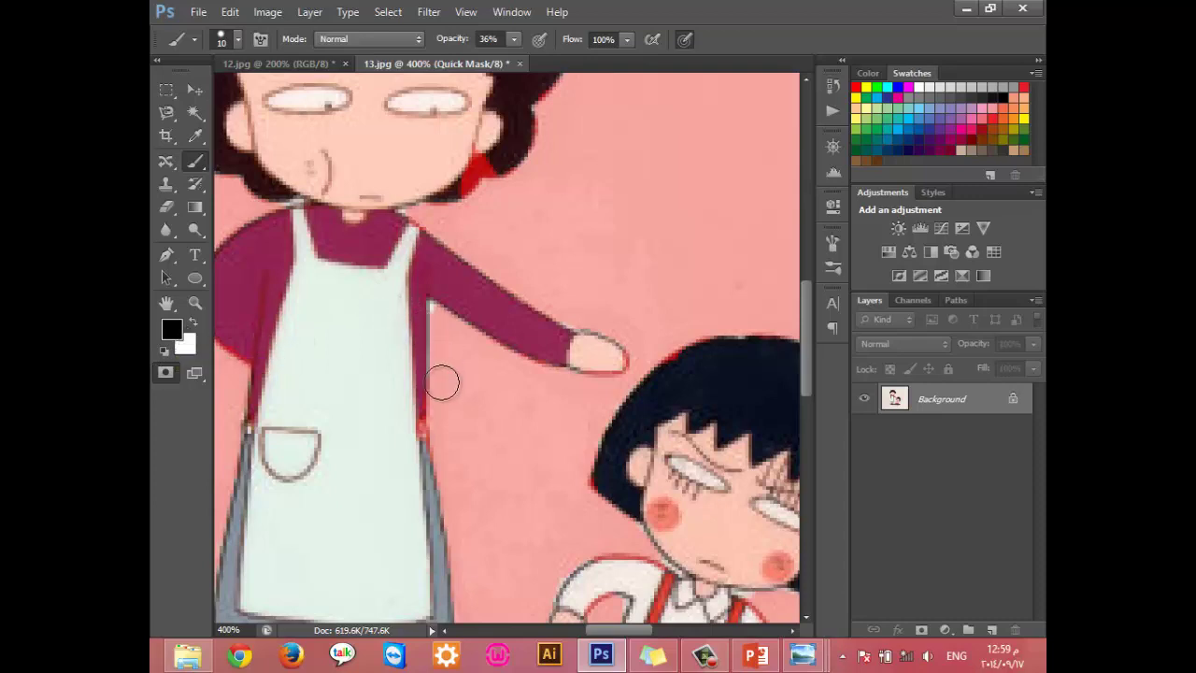
left_click_drag(400, 428, 392, 397)
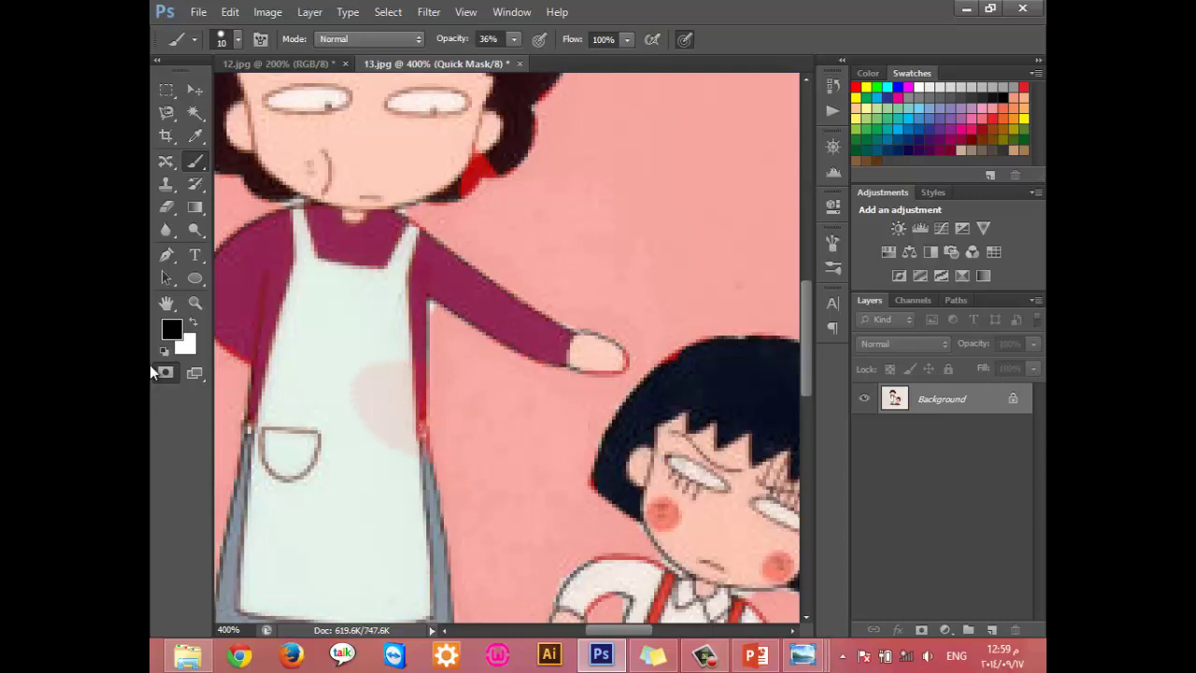
left_click(165, 373)
Step: Set the Quick Mask overlay opacity to 100%
double_click(164, 373)
double_click(747, 291)
type("1")
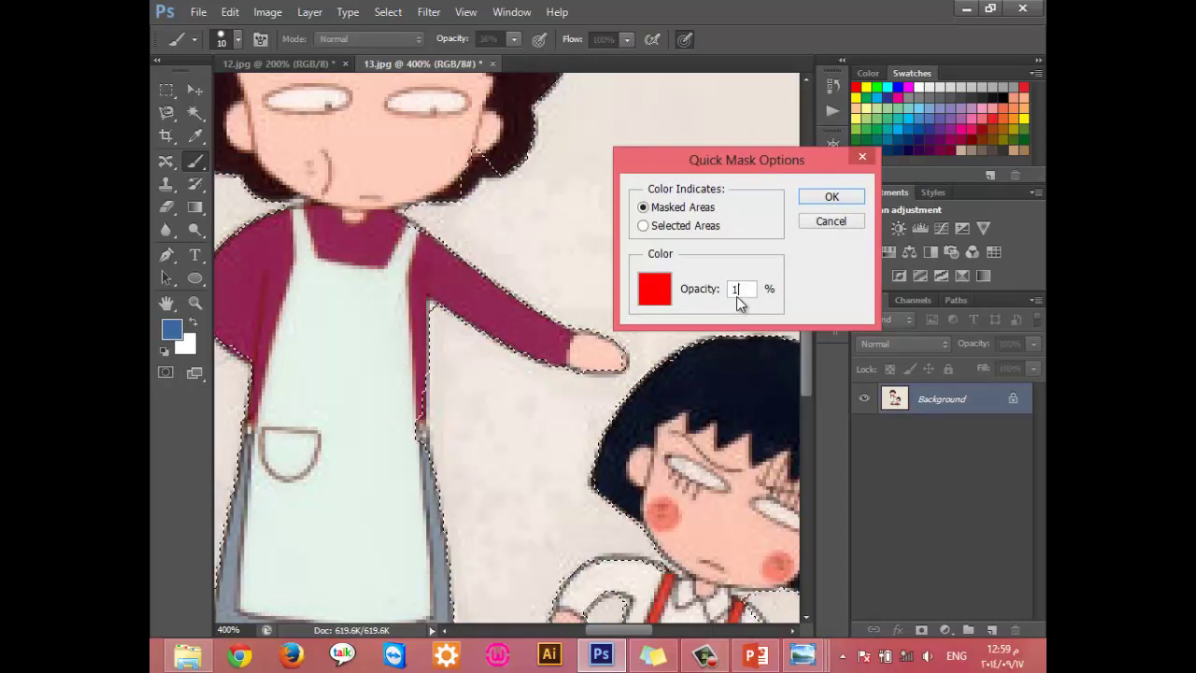
type("00")
left_click(830, 197)
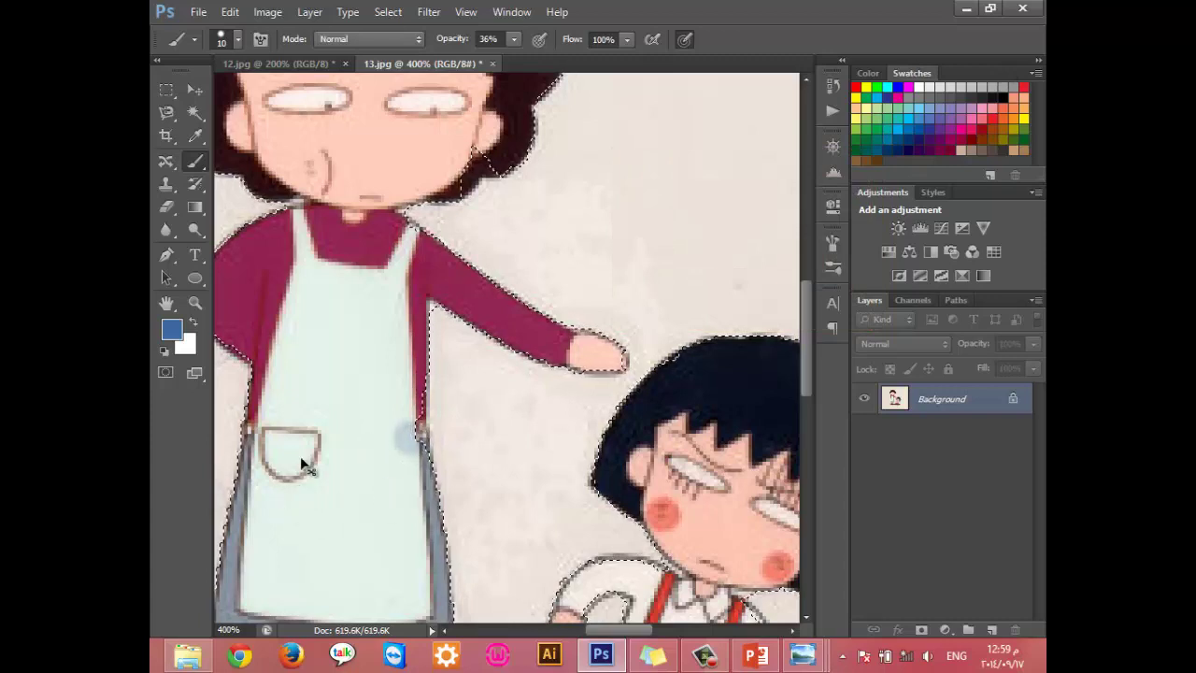
Step: Paint more mask over the apron, then exit and re-enter Quick Mask to check the selection
left_click(165, 373)
mouse_move(393, 383)
left_mouse_down()
mouse_move(416, 398)
mouse_move(382, 420)
left_mouse_up()
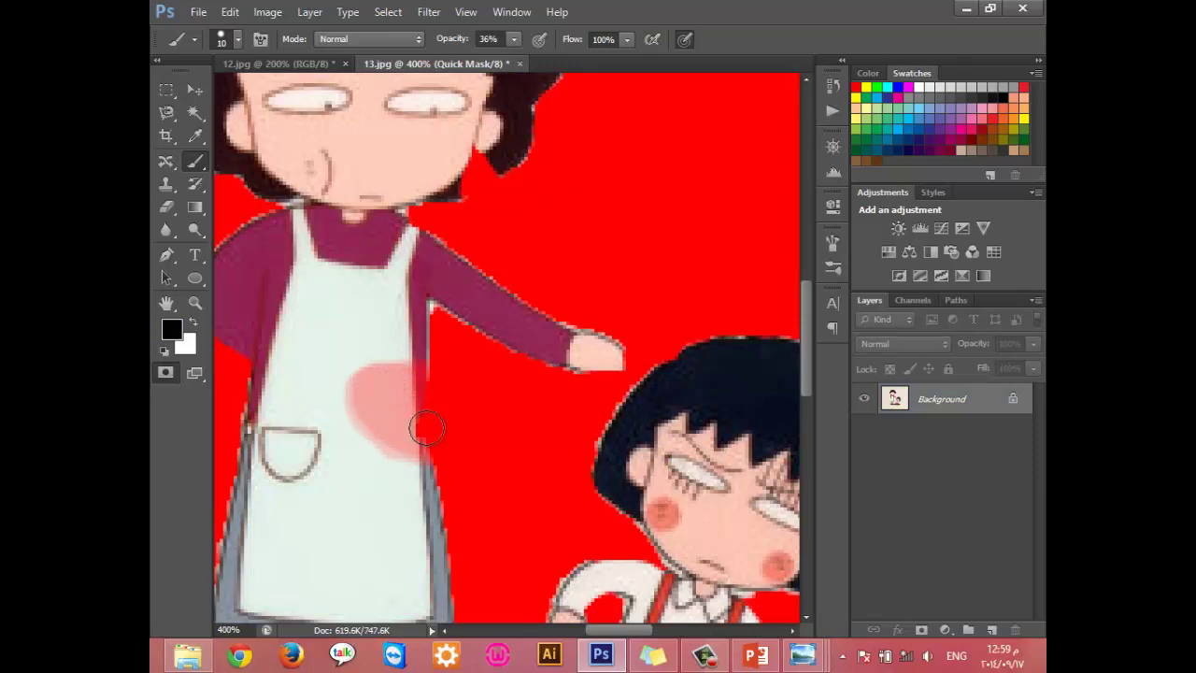
key("ctrl+minus")
key("ctrl+minus")
key("ctrl+minus")
key("ctrl+minus")
key("ctrl+plus")
key("ctrl+plus")
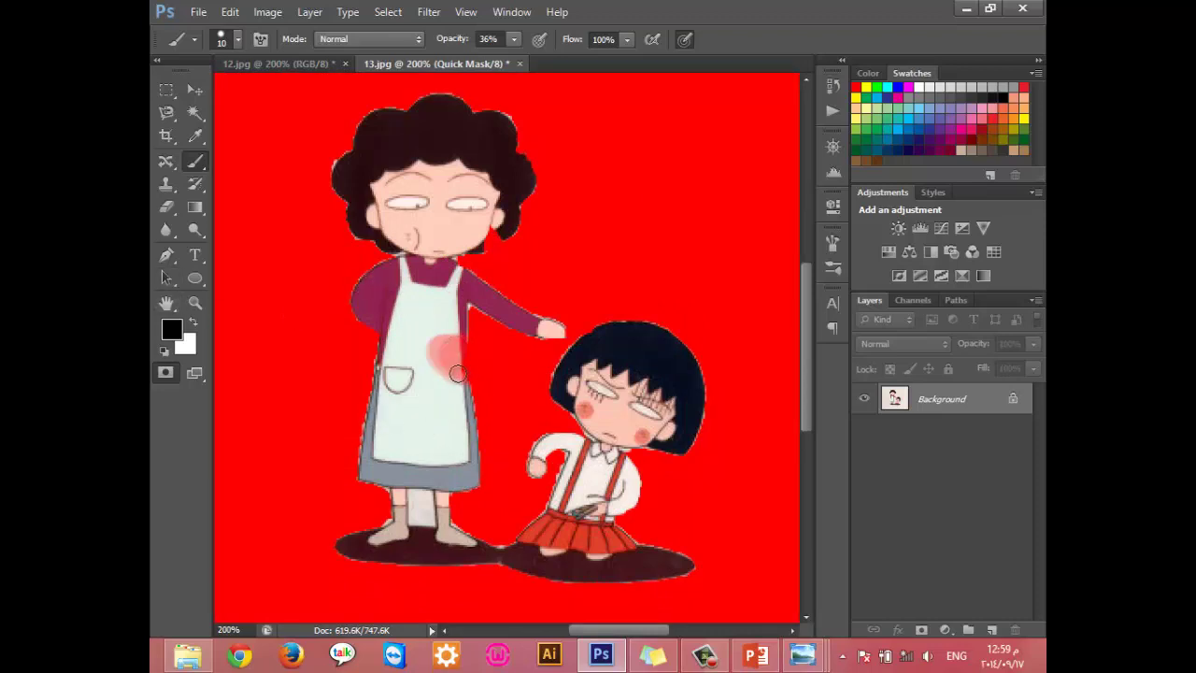
left_click_drag(448, 366, 438, 345)
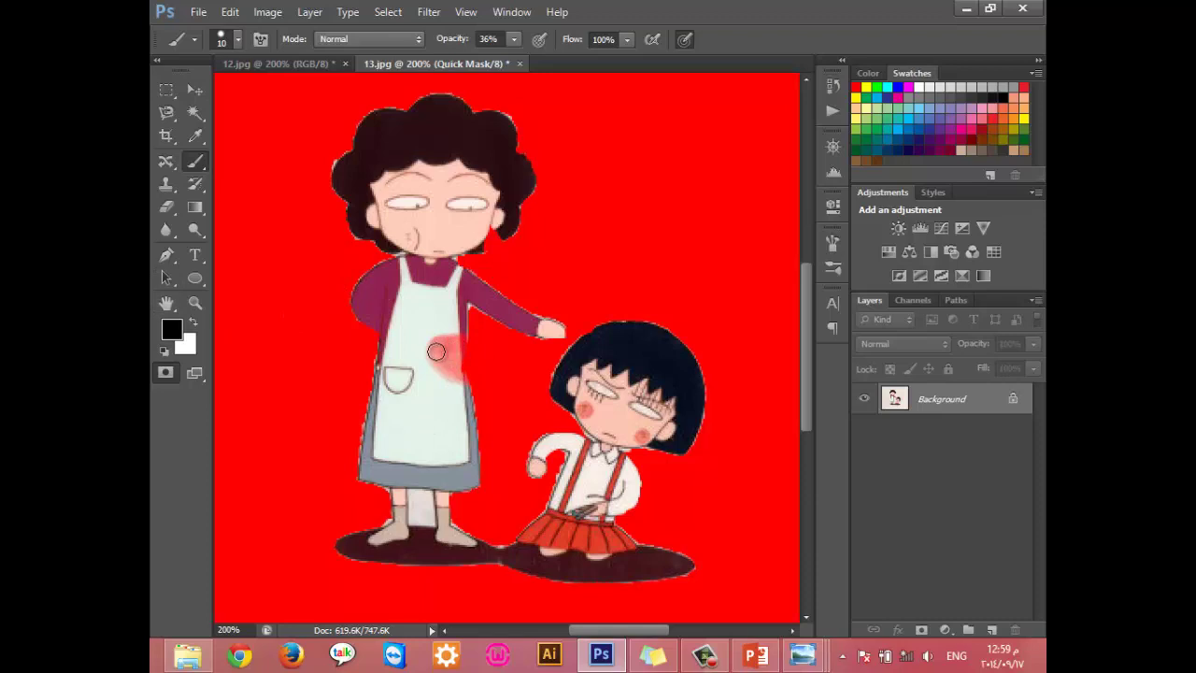
left_click(168, 375)
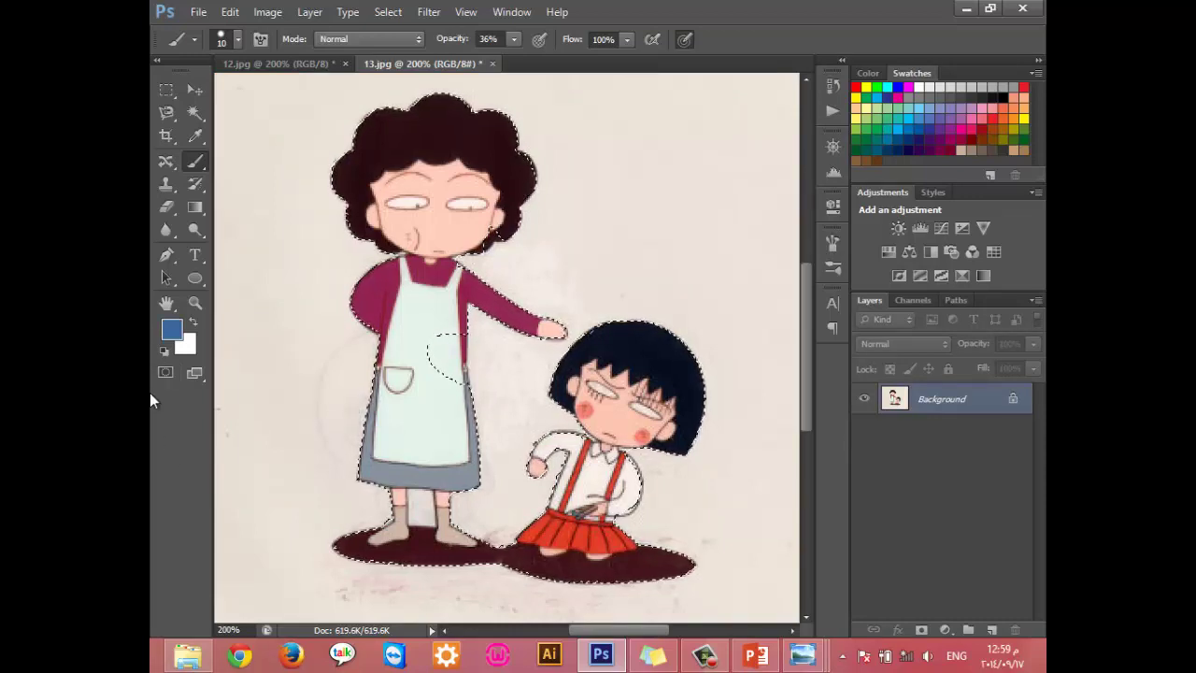
left_click(165, 372)
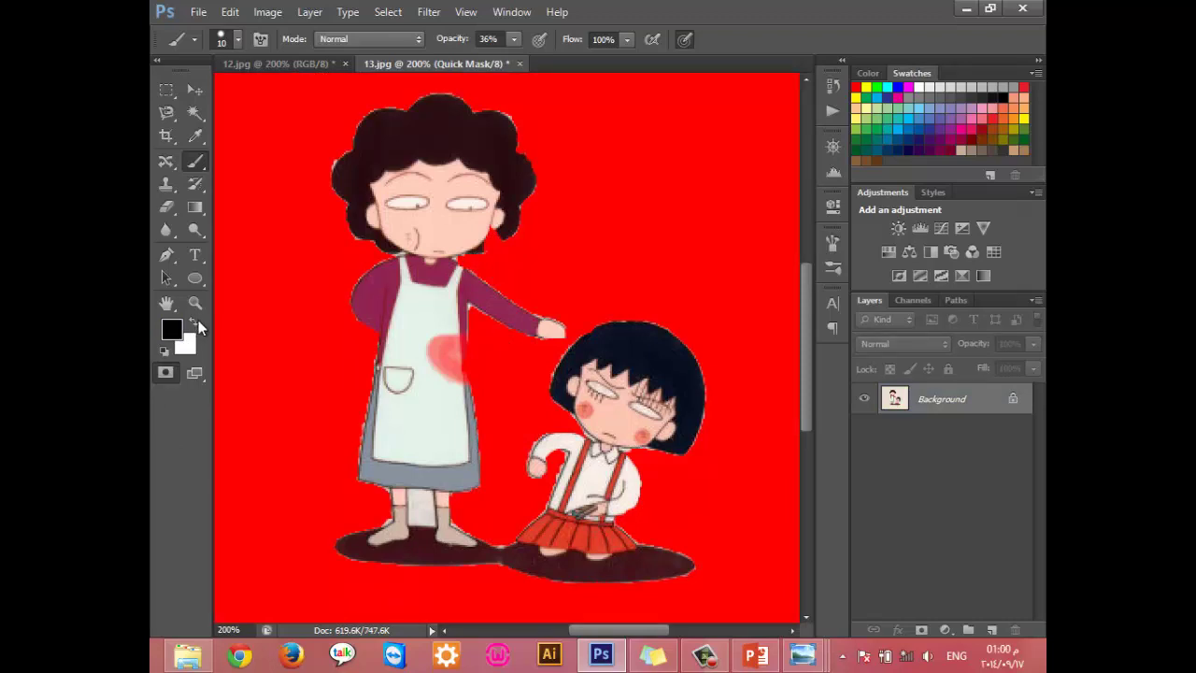
Step: Switch to white, paint out the red mask patch on the apron, and exit Quick Mask
left_click(196, 326)
mouse_move(434, 335)
left_mouse_down()
mouse_move(443, 387)
mouse_move(457, 369)
mouse_move(444, 380)
mouse_move(440, 365)
mouse_move(459, 375)
mouse_move(453, 335)
left_mouse_up()
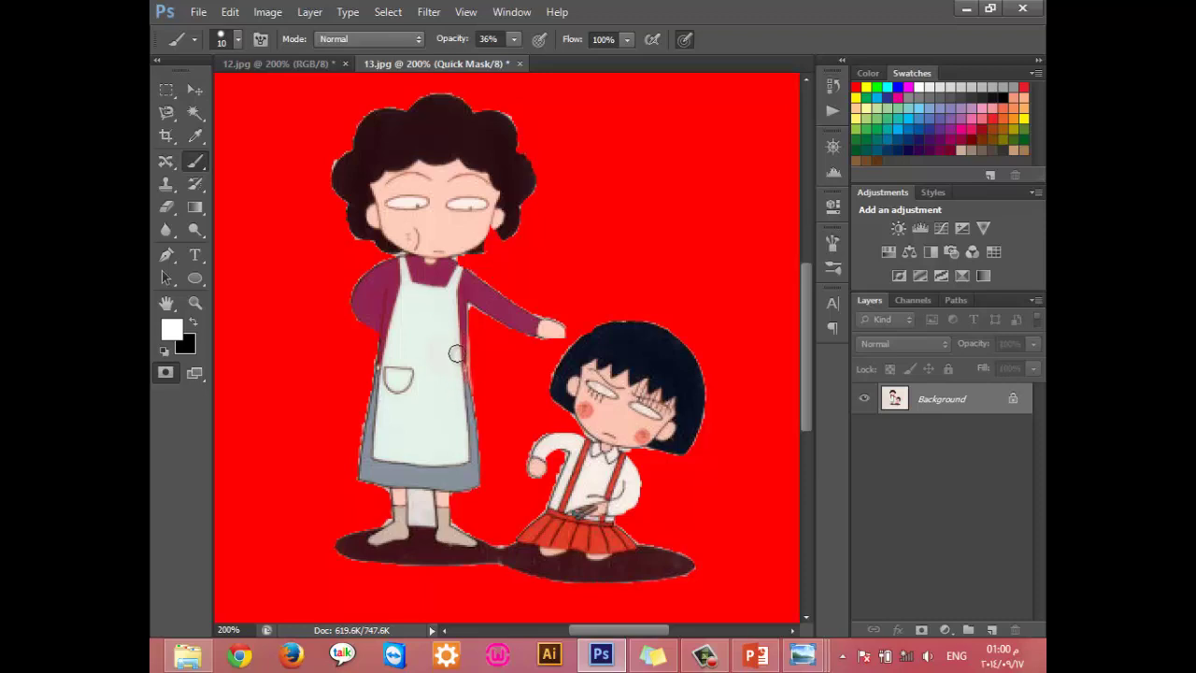
left_click(165, 374)
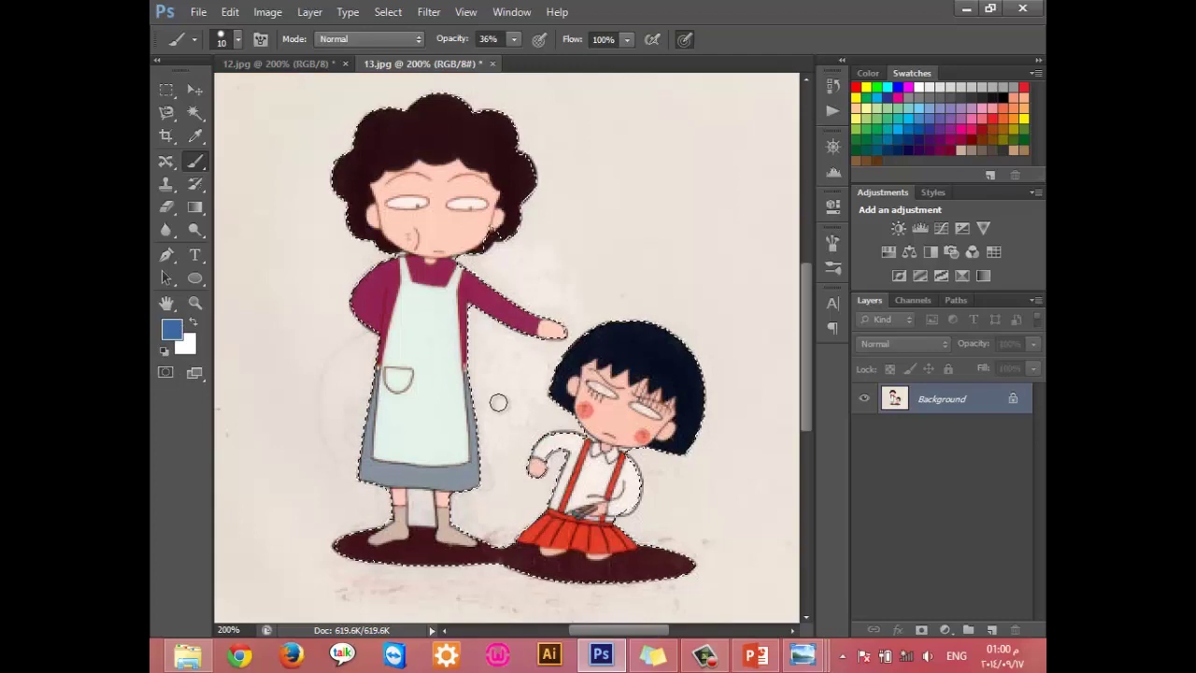
Step: Zoom in, brush the mask along the mother's jaw edge in Quick Mask, and convert it to a selection
scroll(498, 402, "up", 1)
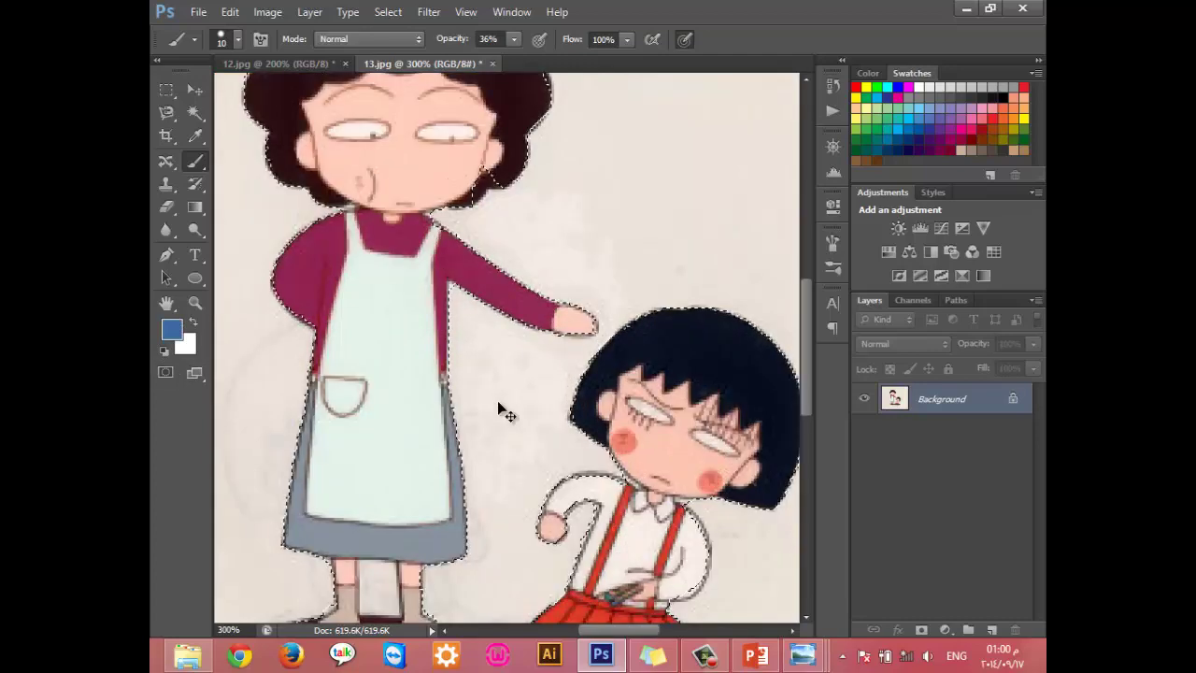
scroll(498, 402, "up", 2)
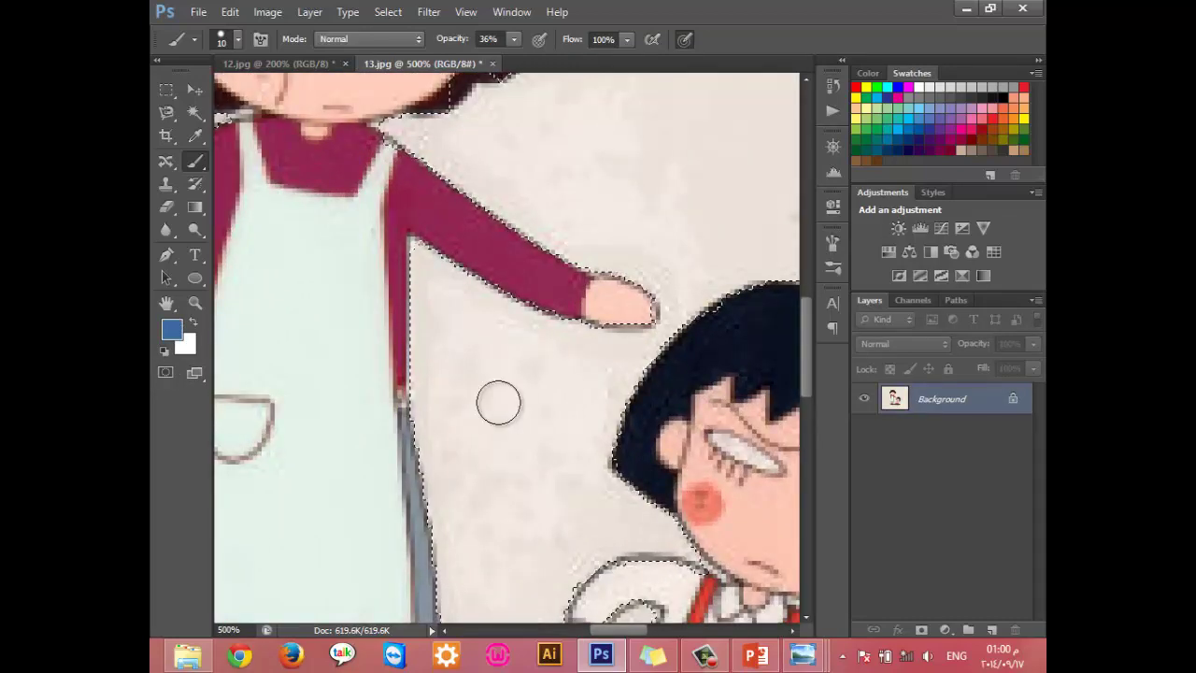
scroll(431, 241, "up", 2)
scroll(435, 235, "up", 3)
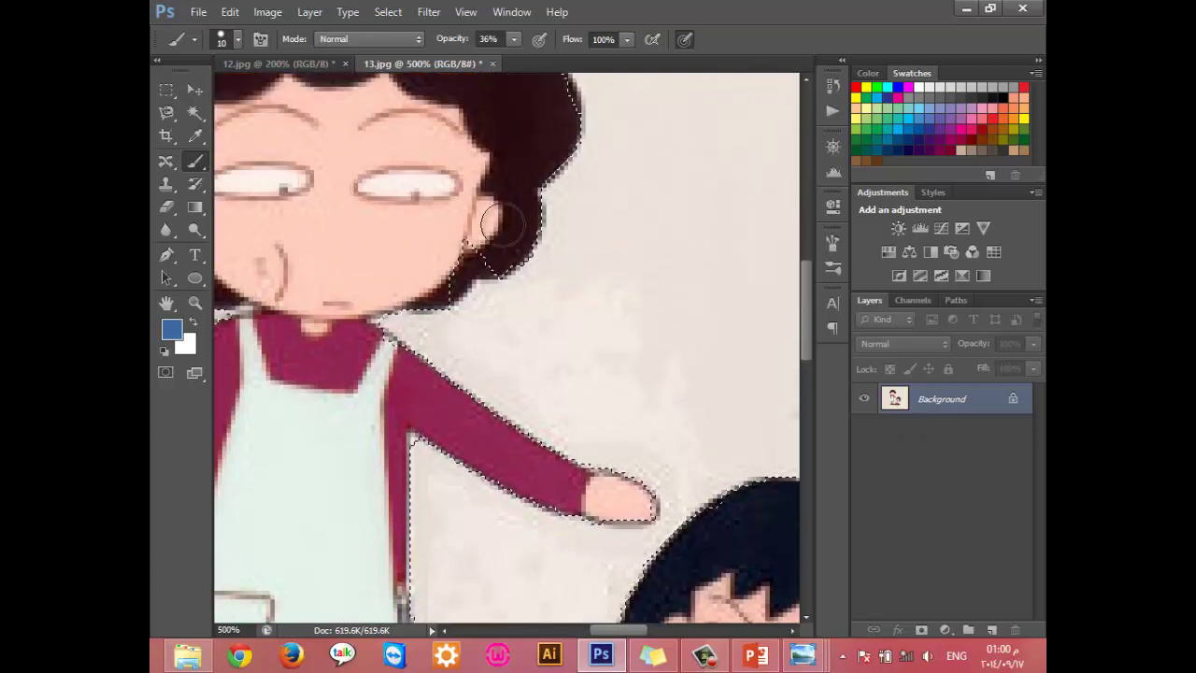
left_click(167, 374)
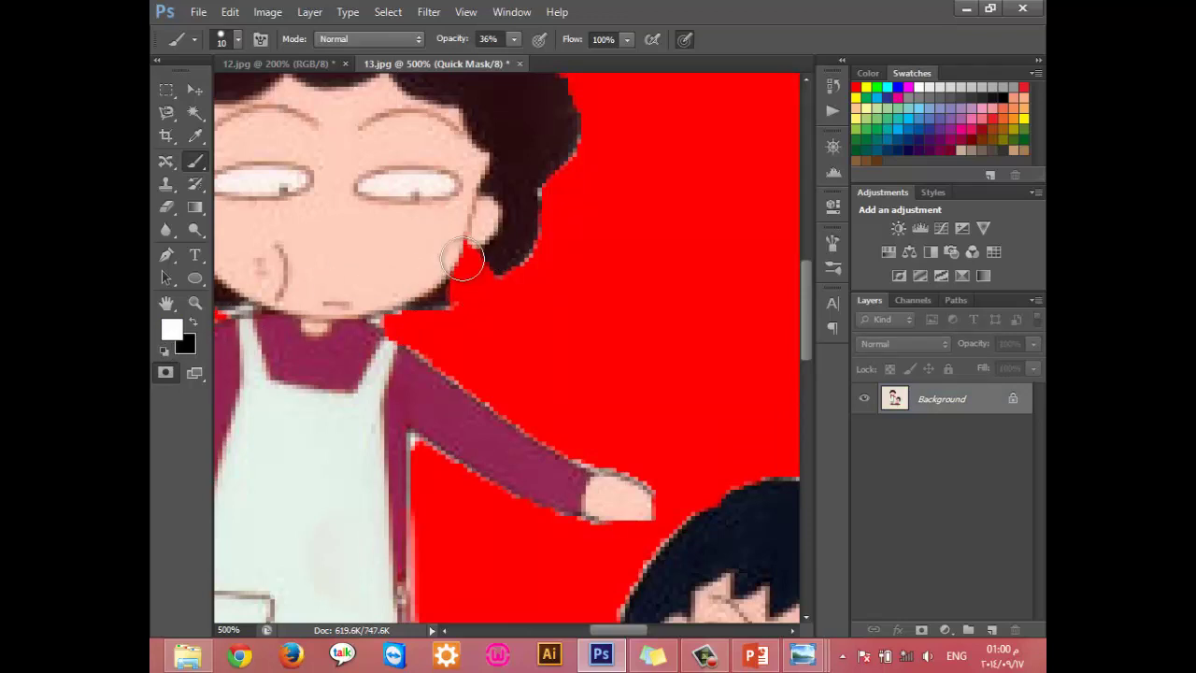
mouse_move(462, 260)
left_mouse_down()
mouse_move(434, 277)
mouse_move(490, 253)
left_mouse_up()
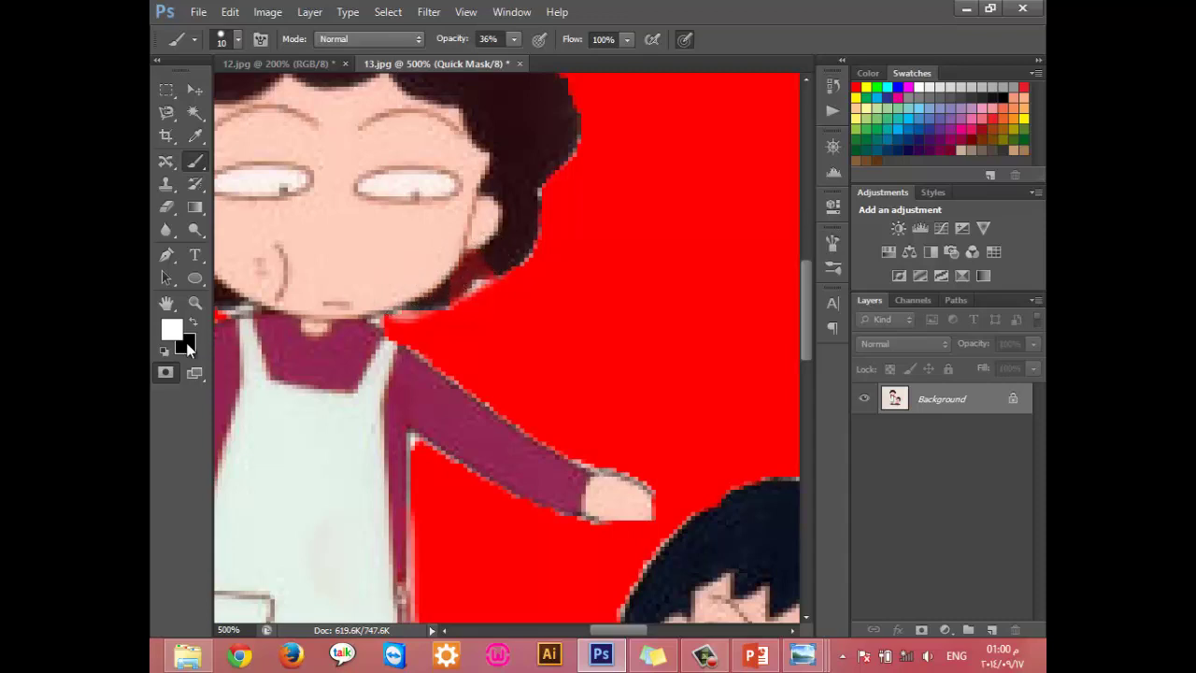
left_click(166, 372)
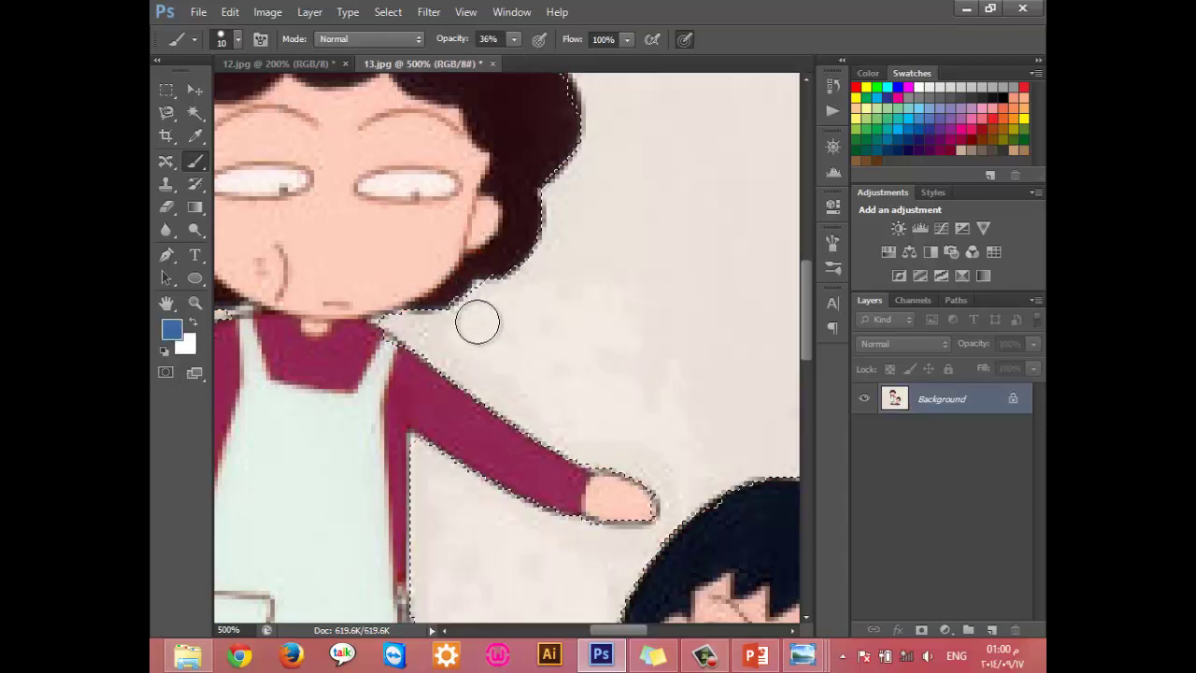
Step: In Quick Mask, paint black over the background gap between the mother's legs, then return to the selection
scroll(490, 271, "up", 1)
scroll(491, 271, "up", 4)
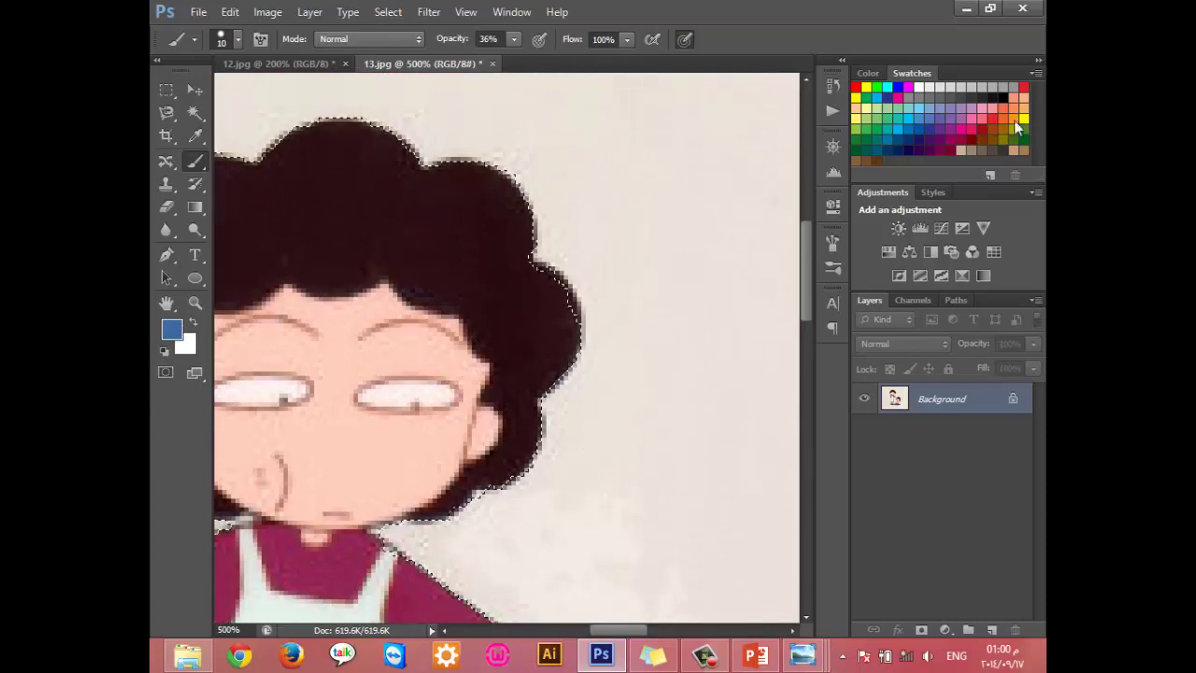
left_click(165, 372)
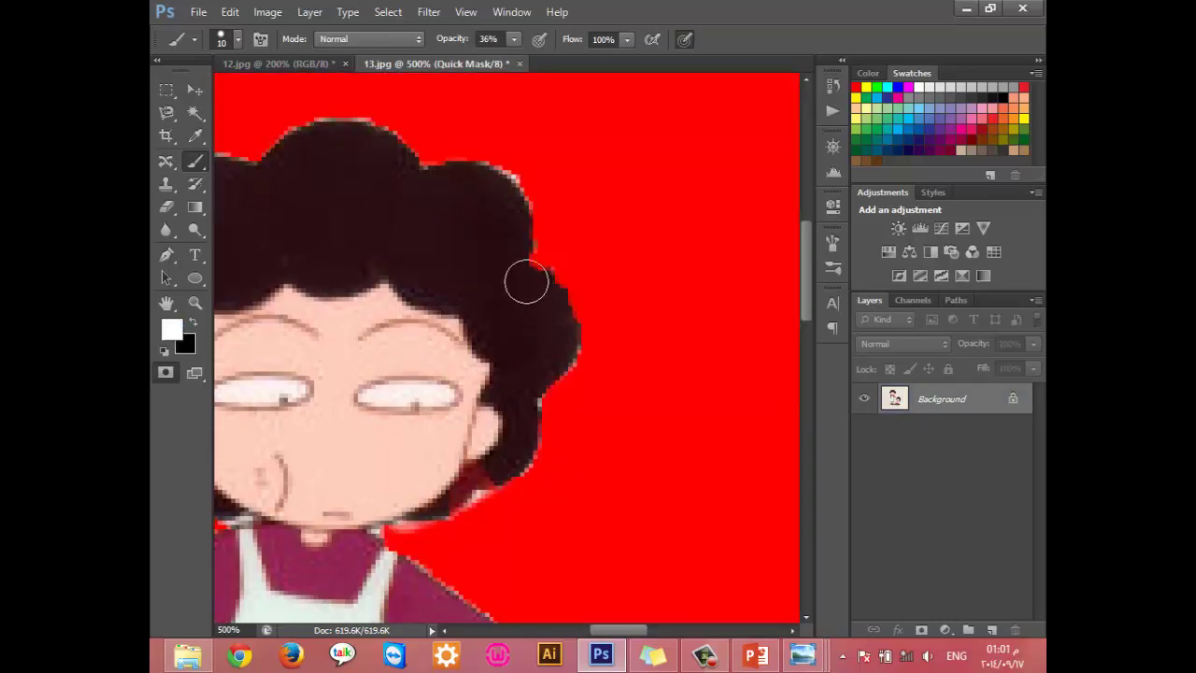
left_click_drag(806, 267, 806, 437)
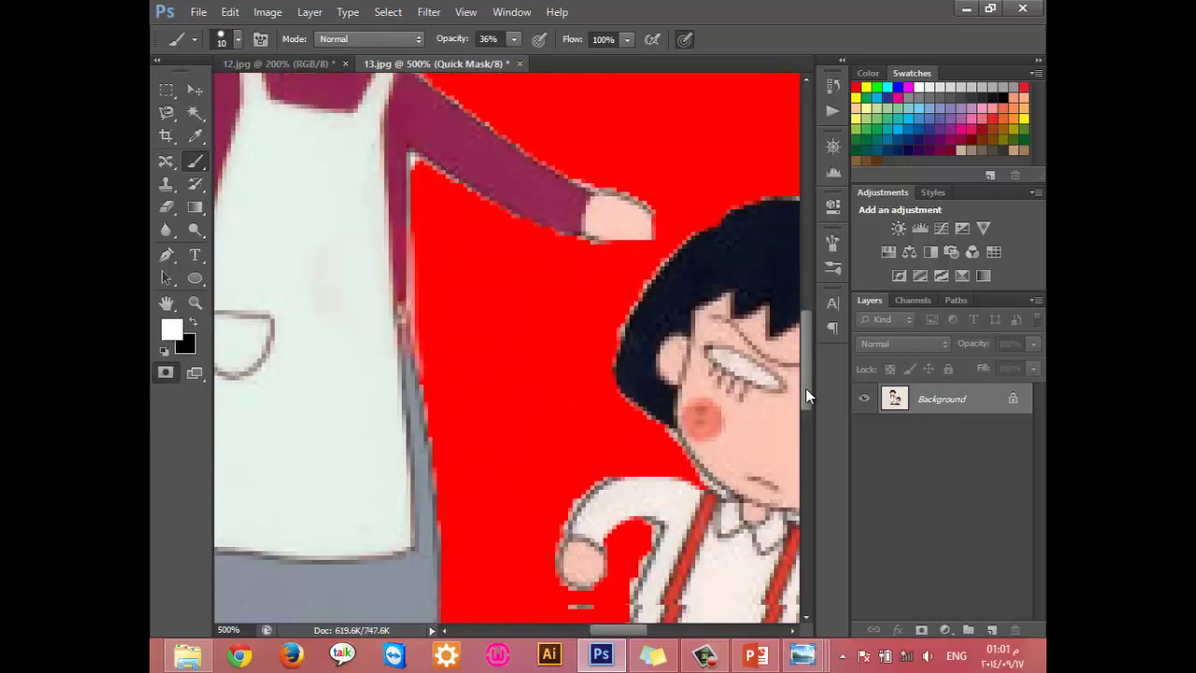
left_click_drag(632, 630, 613, 630)
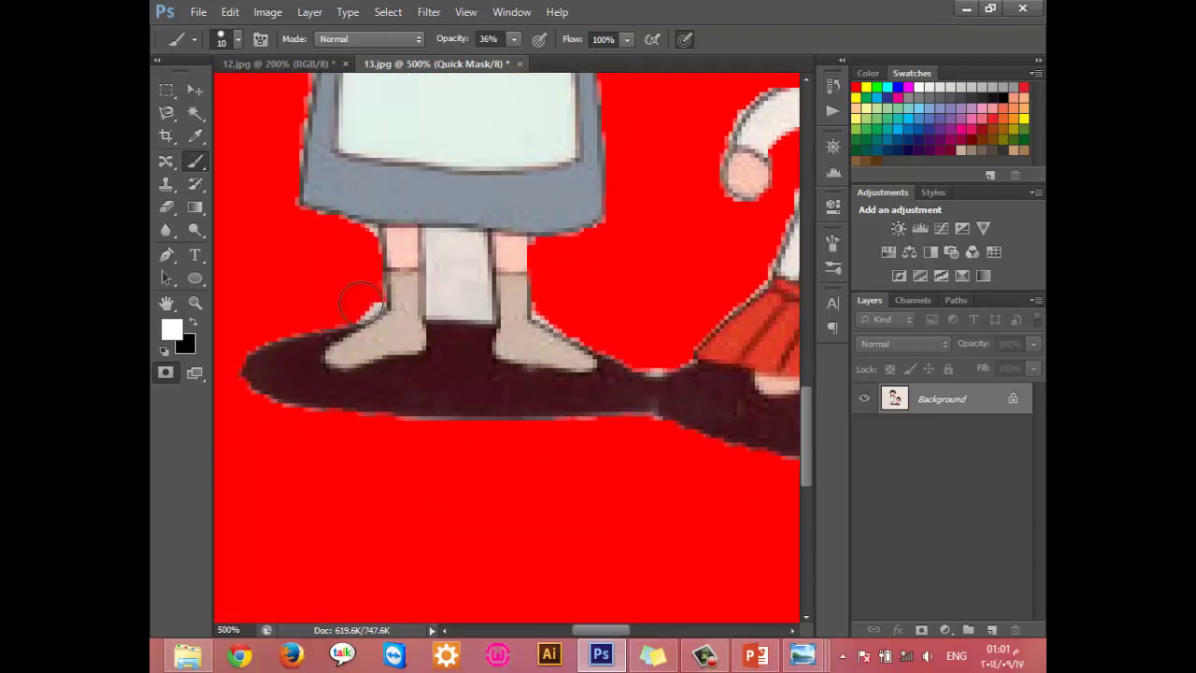
left_click(194, 323)
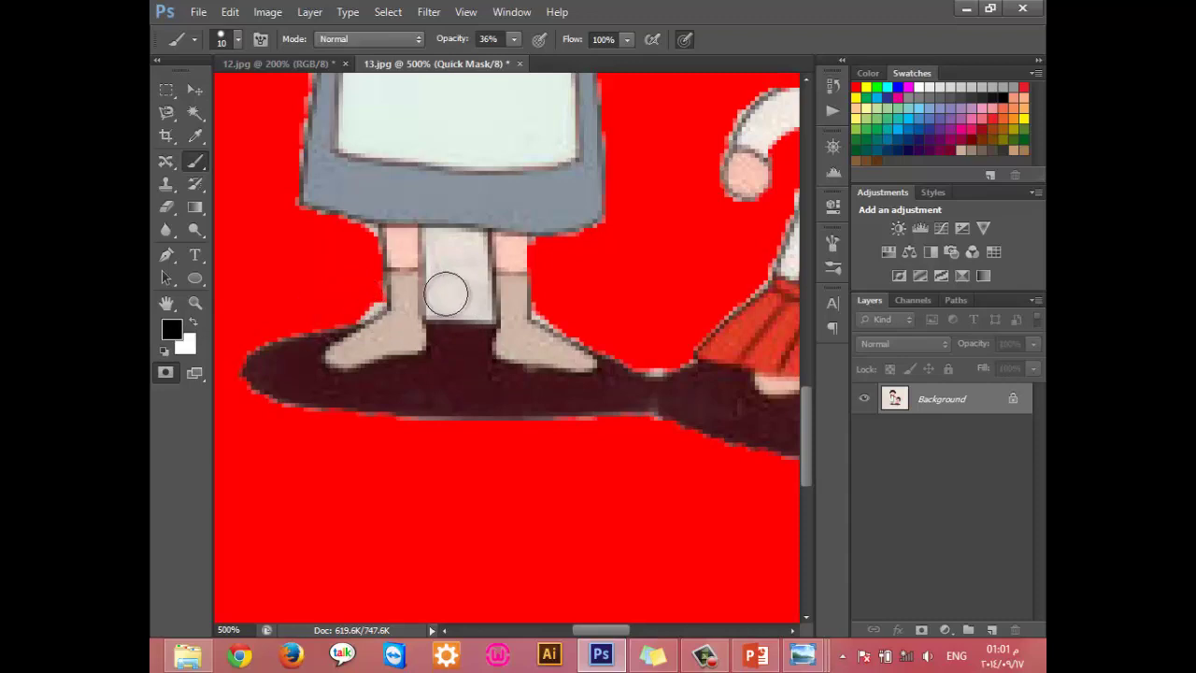
mouse_move(446, 295)
left_mouse_down()
mouse_move(442, 253)
mouse_move(453, 304)
mouse_move(428, 262)
mouse_move(462, 251)
left_mouse_up()
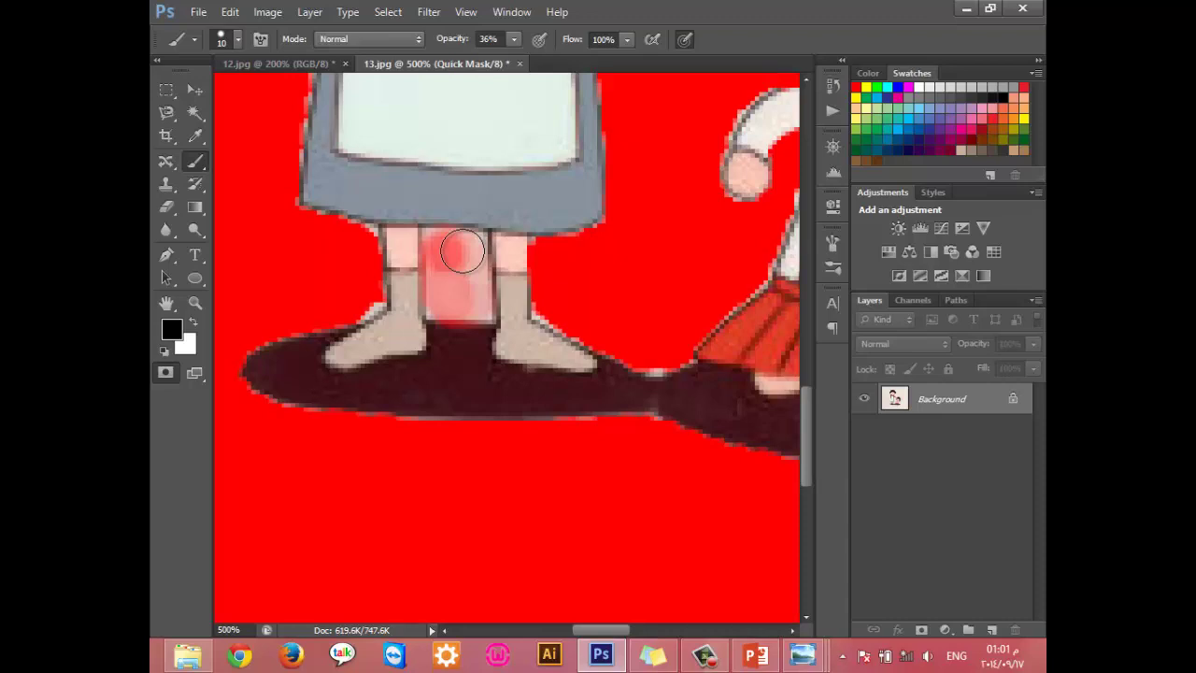
mouse_move(462, 250)
left_mouse_down()
mouse_move(469, 297)
mouse_move(451, 289)
mouse_move(454, 234)
mouse_move(475, 296)
mouse_move(459, 302)
left_mouse_up()
left_click(165, 372)
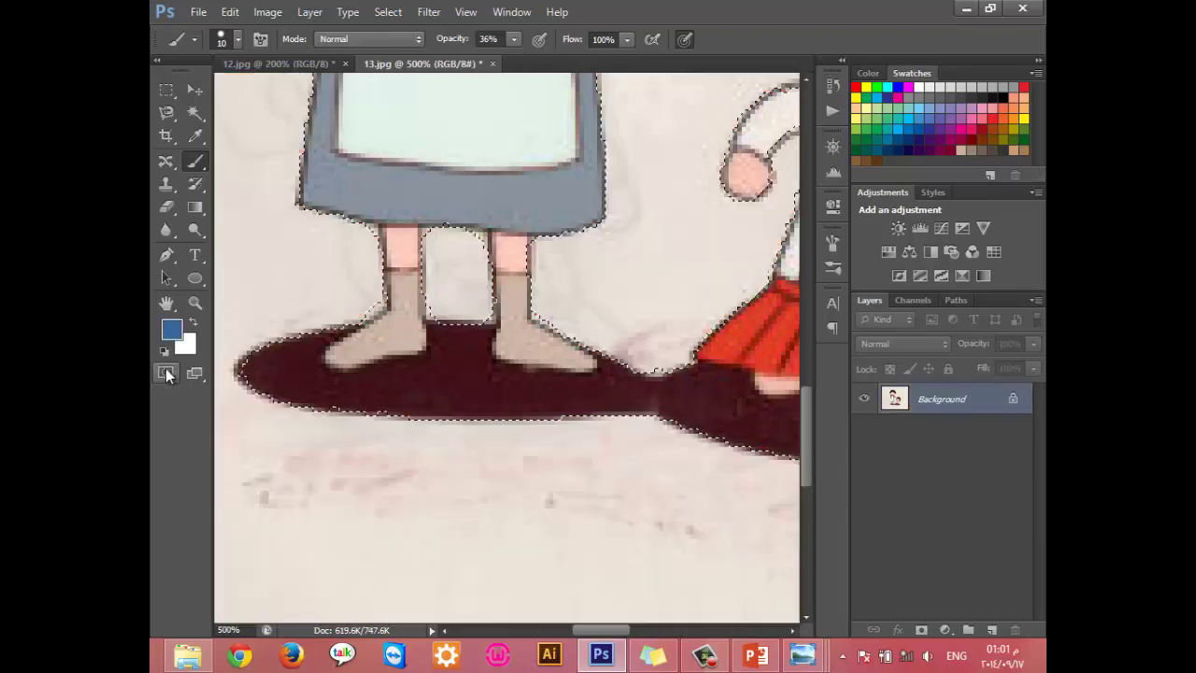
Step: Zoom in on the selected figures and switch to the Move tool
scroll(507, 280, "up", 3)
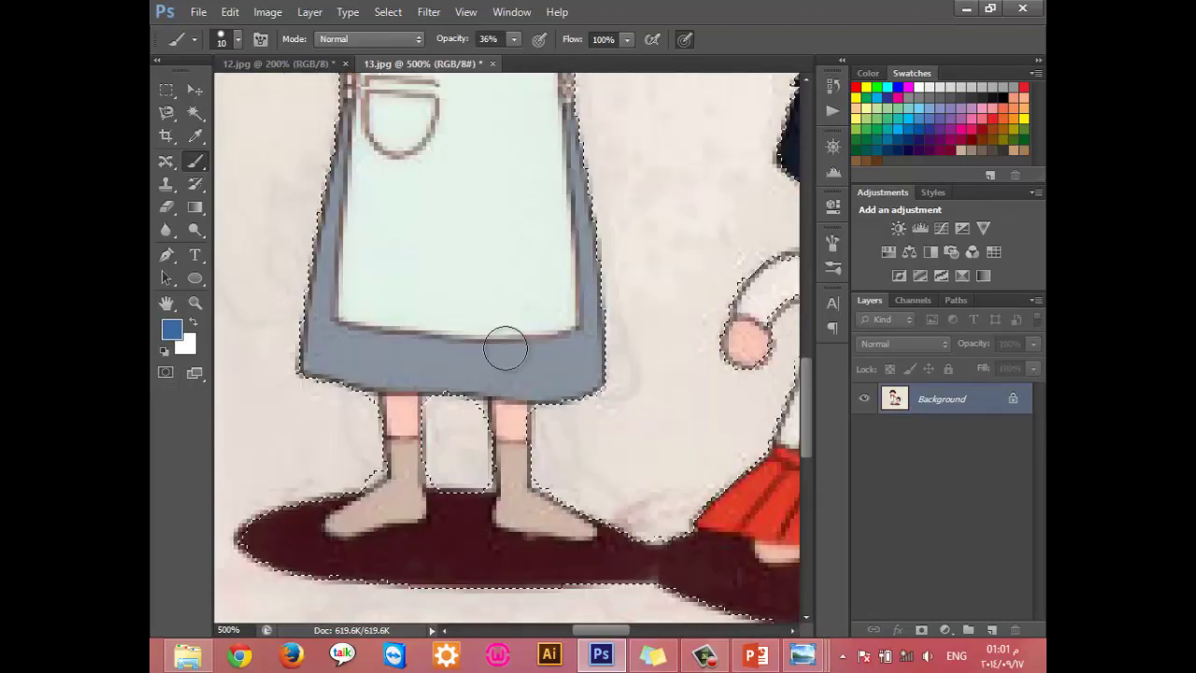
scroll(505, 355, "up", 3)
scroll(495, 362, "up", 3)
scroll(496, 365, "up", 5)
scroll(496, 368, "up", 3)
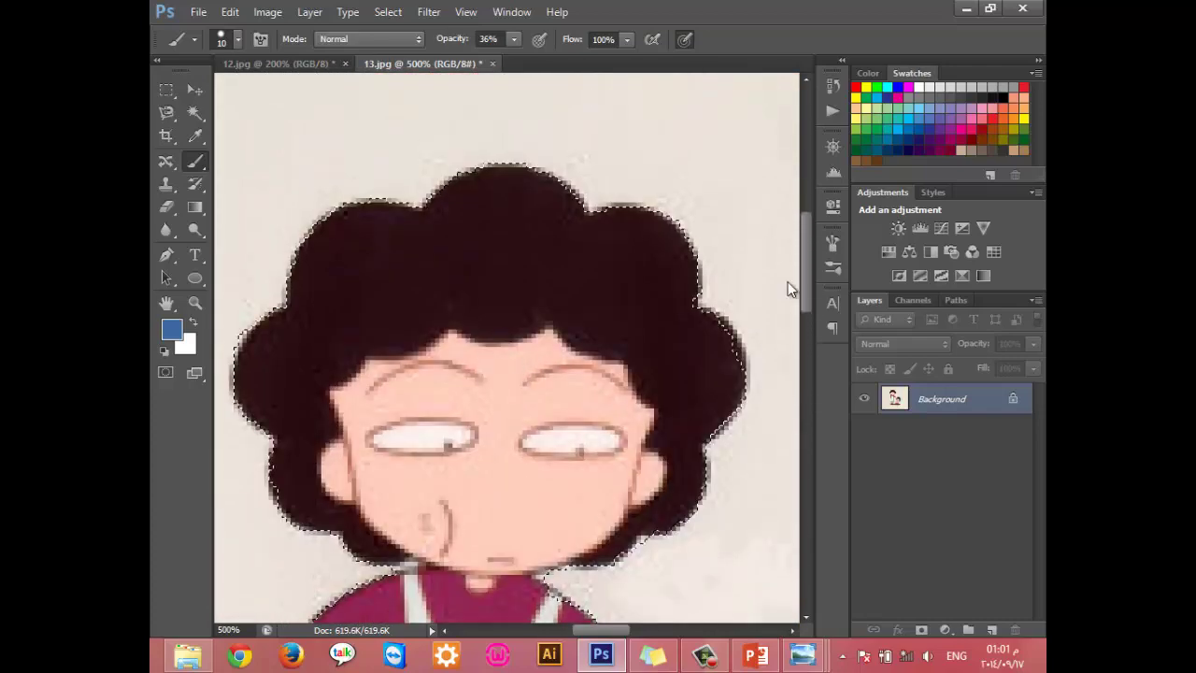
left_click(195, 90)
Step: Drag the selected figures into 12.jpg, delete the doubled-shadow Layer 2, and position them on the path
mouse_move(472, 322)
left_mouse_down()
mouse_move(272, 71)
mouse_move(486, 351)
mouse_move(480, 249)
left_mouse_up()
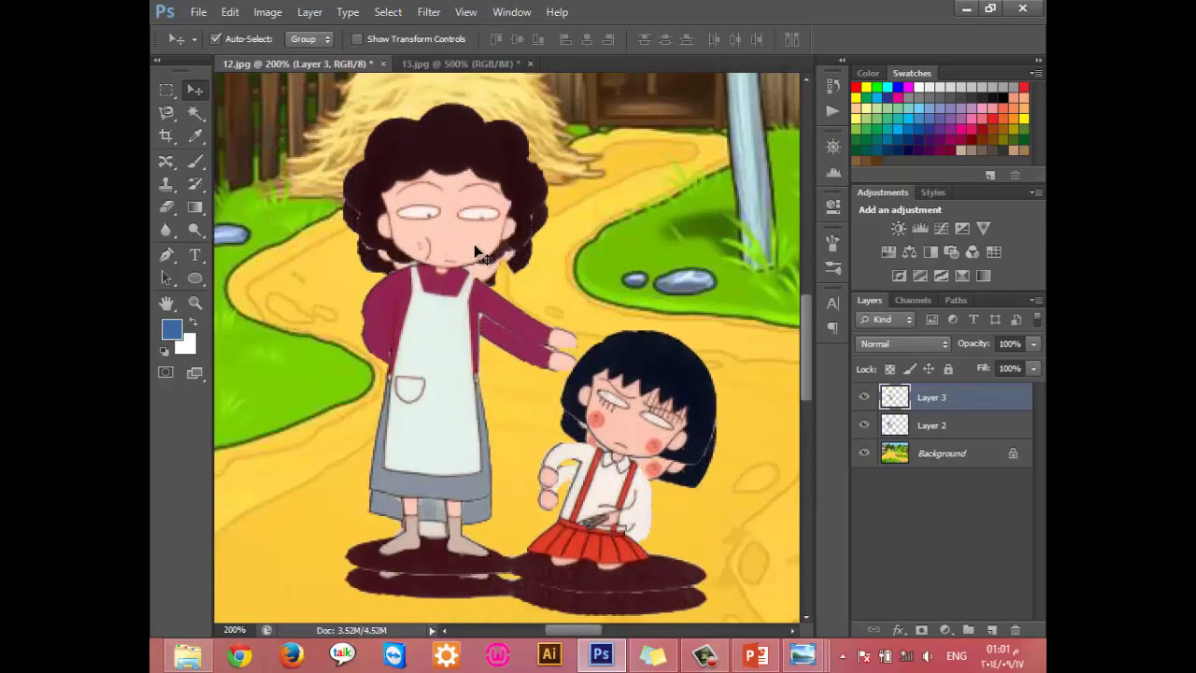
left_click(950, 430)
left_click_drag(996, 428, 1014, 629)
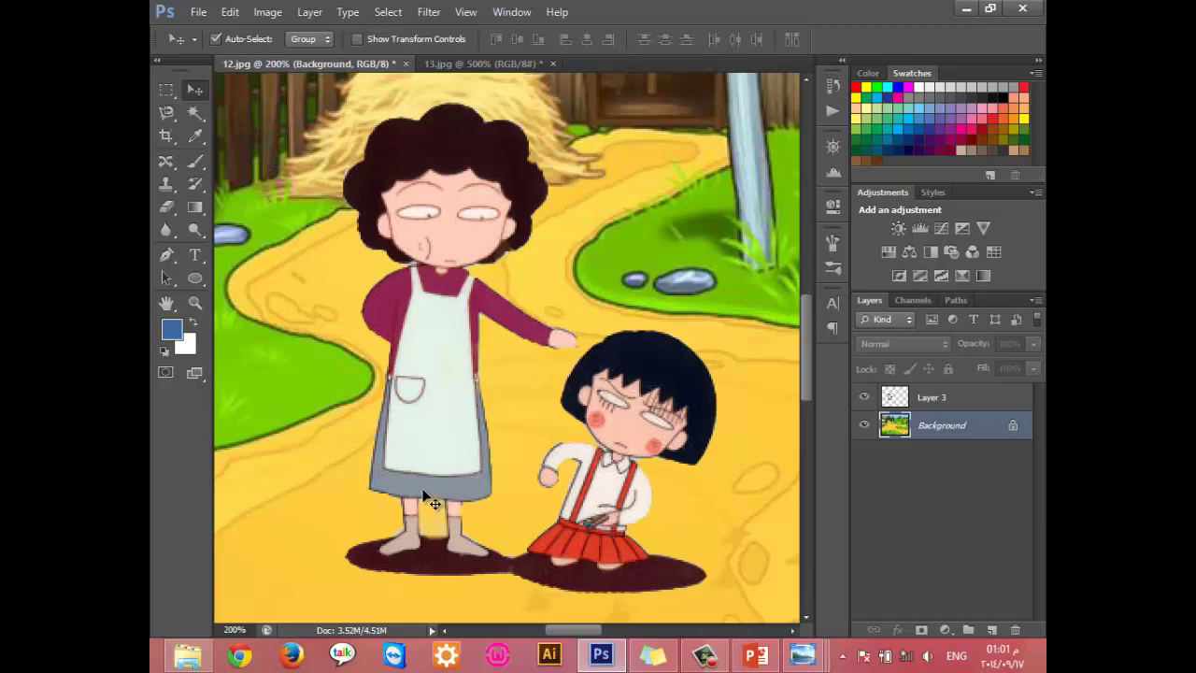
left_click(443, 64)
left_click(388, 66)
key("ctrl+minus")
key("ctrl+minus")
left_click_drag(505, 302, 508, 290)
key("ctrl+minus")
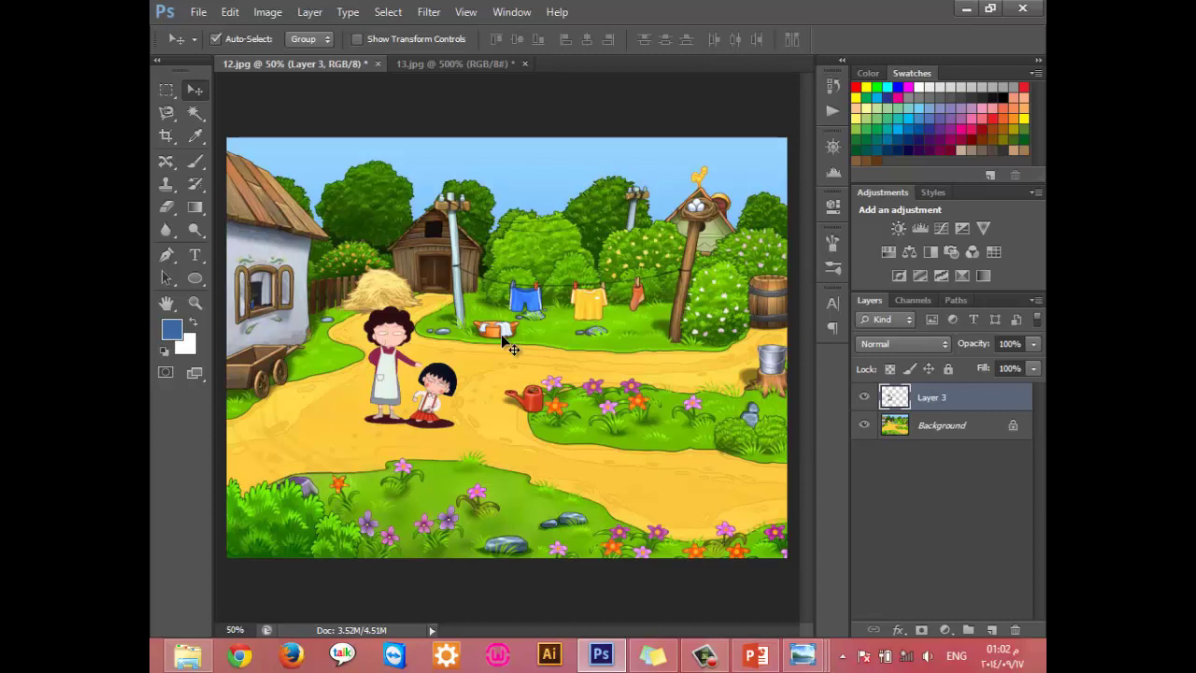
Step: Free-transform the figures to about 107%, commit, and move them slightly lower on the path
key("ctrl+t")
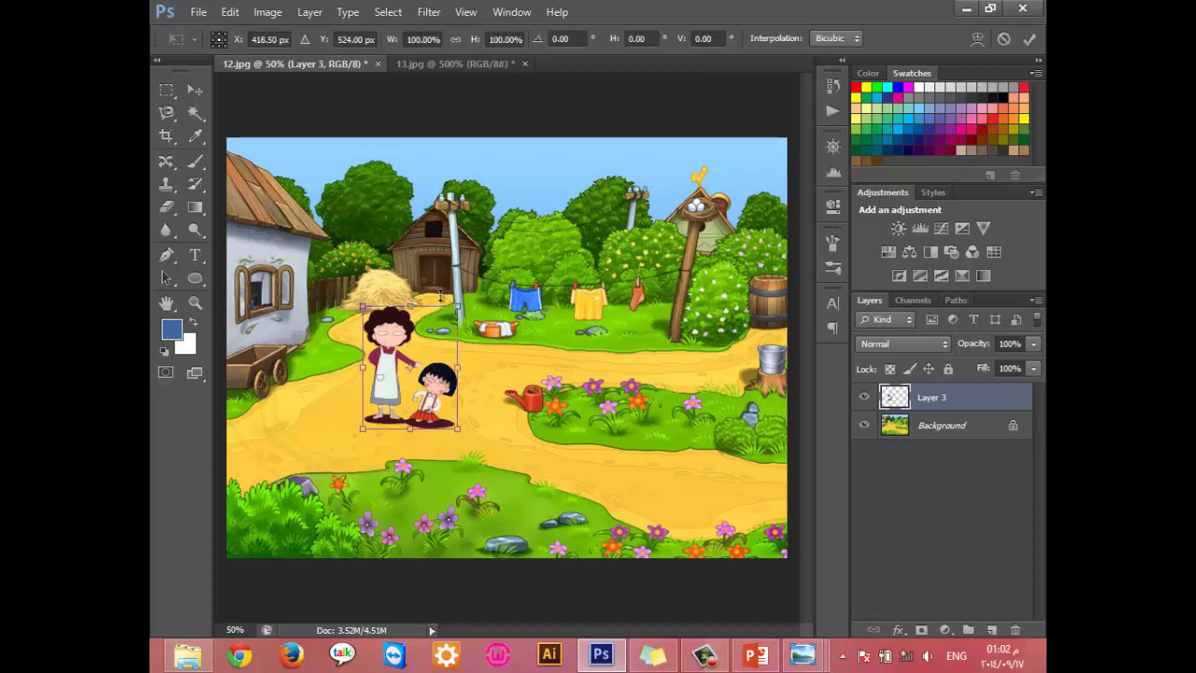
left_click_drag(458, 306, 478, 278)
left_click_drag(482, 328, 513, 336)
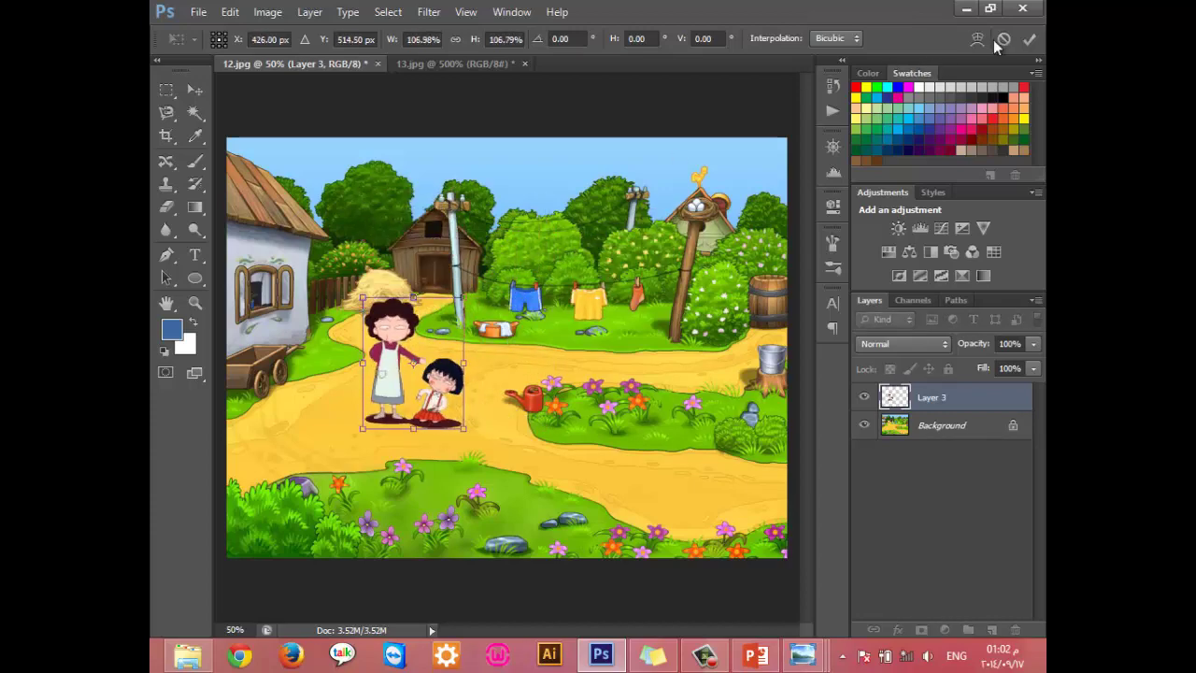
left_click(1028, 39)
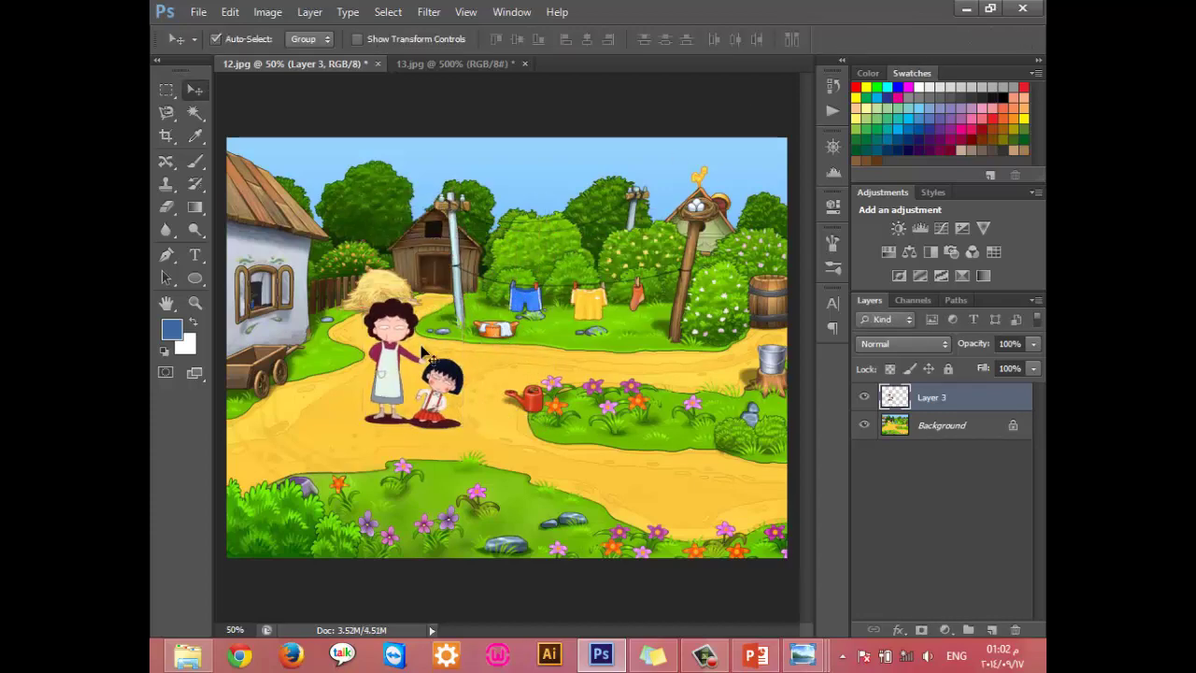
left_click_drag(400, 356, 401, 374)
left_click(596, 301)
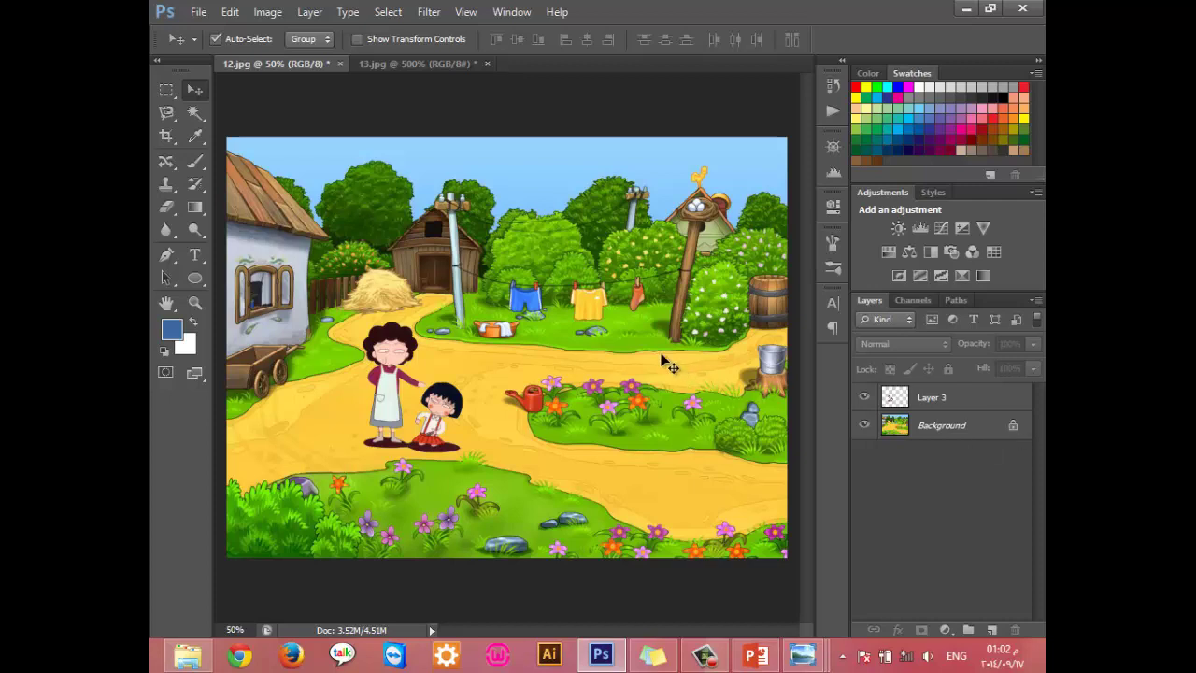
Step: Darken the Background layer with Levels, setting input black to 202
left_click(953, 421)
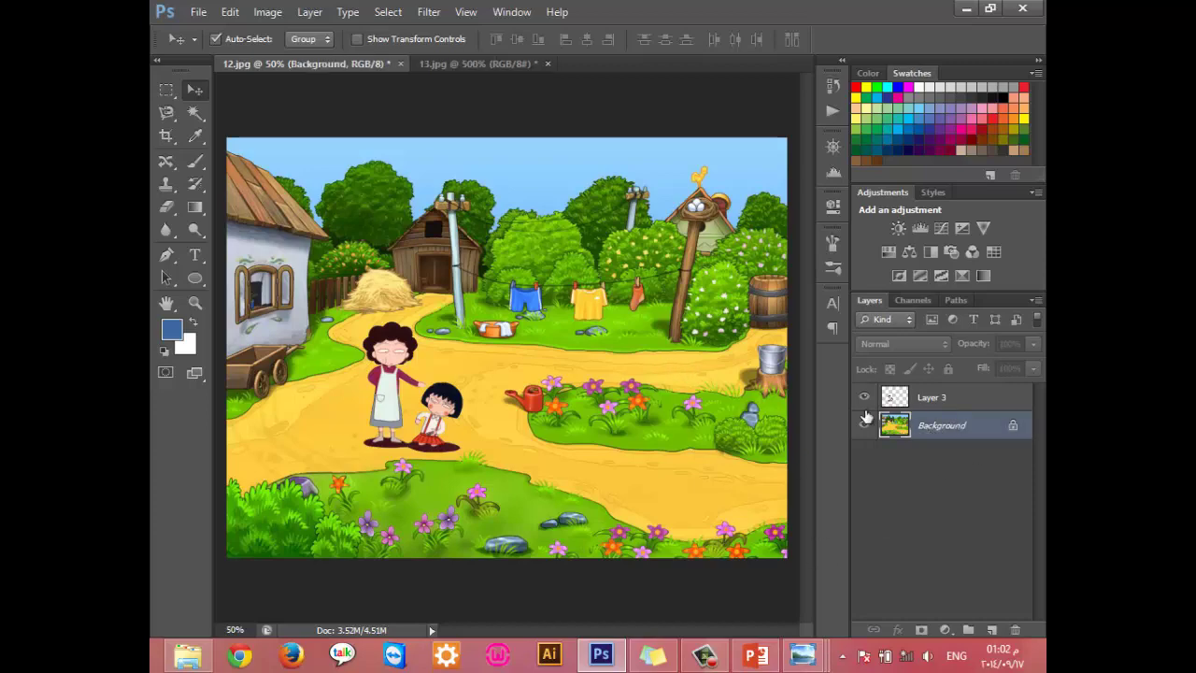
key("ctrl+l")
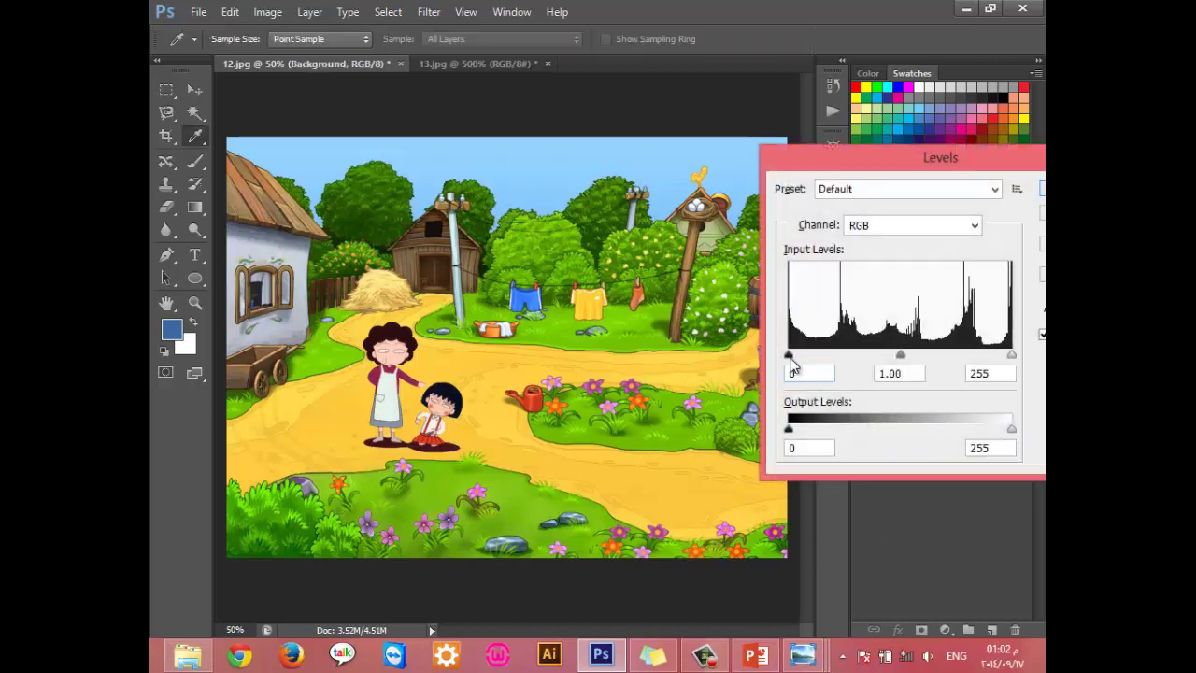
left_click_drag(788, 356, 977, 366)
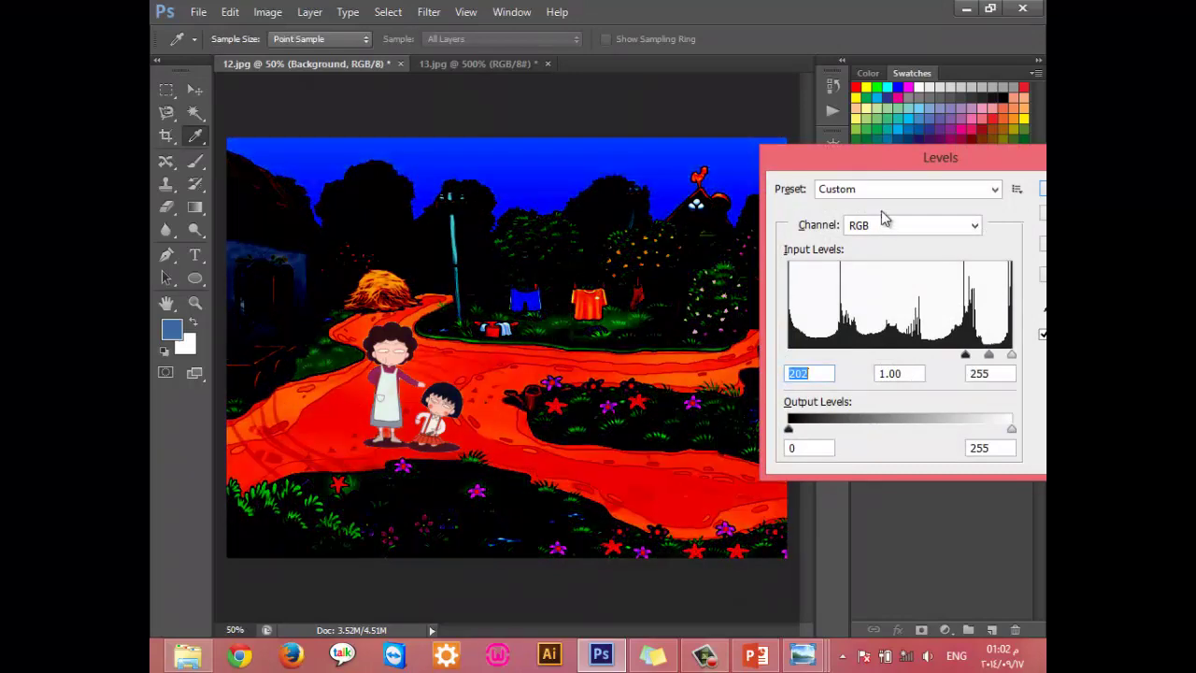
left_click_drag(834, 157, 741, 206)
left_click(978, 239)
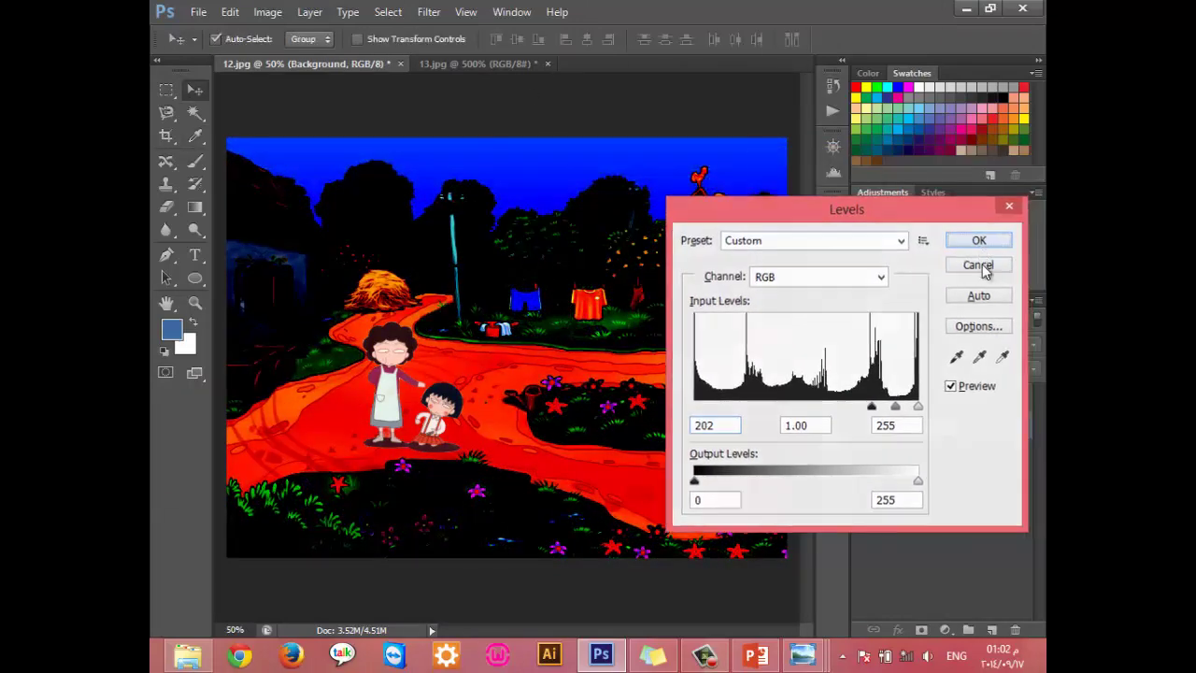
left_click(978, 398)
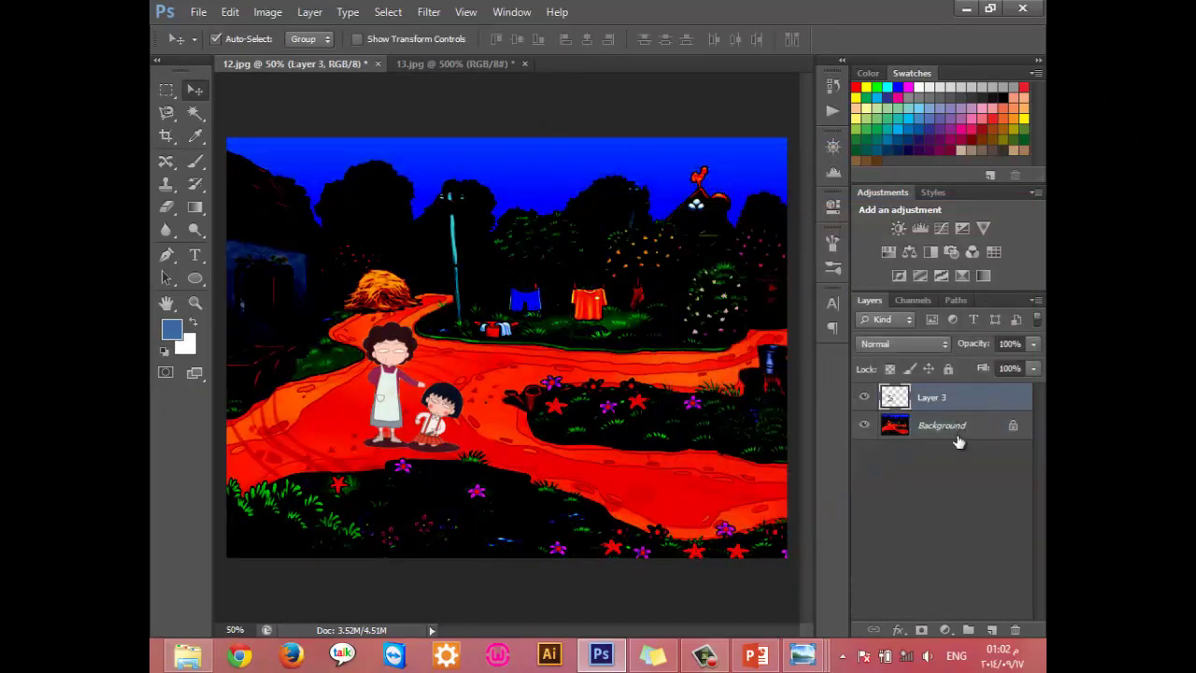
left_click(958, 428)
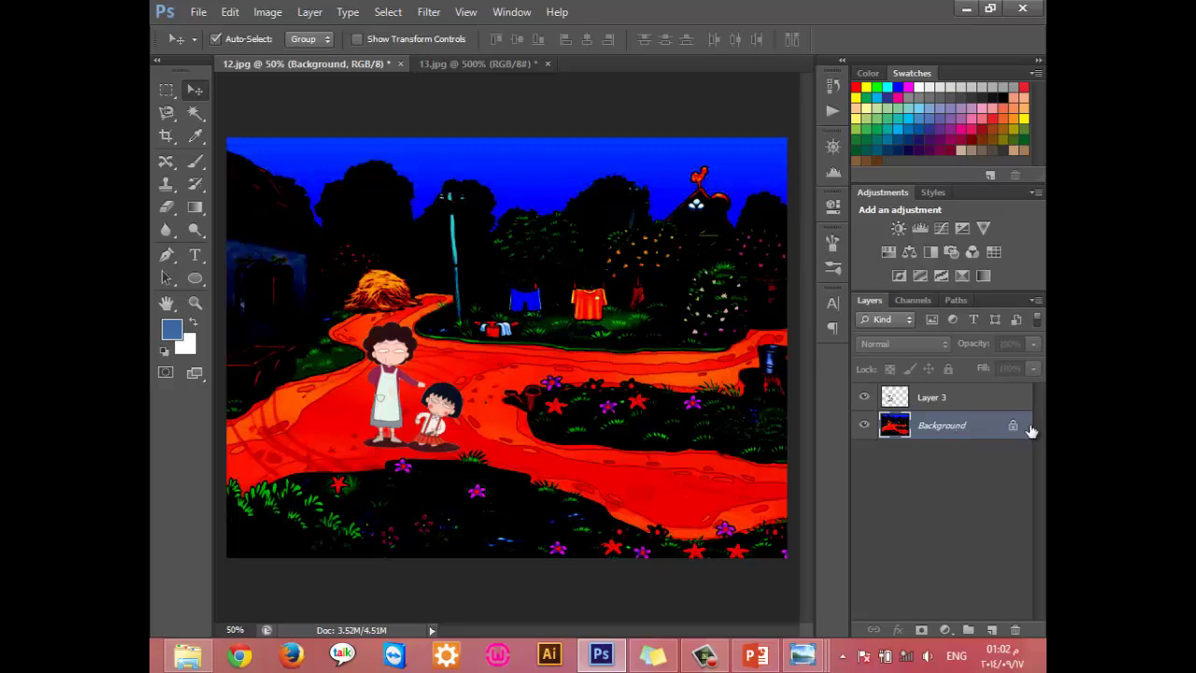
Step: Nudge the figures on Layer 3, apply Auto Tone to them, and zoom in to 200%
left_click(969, 396)
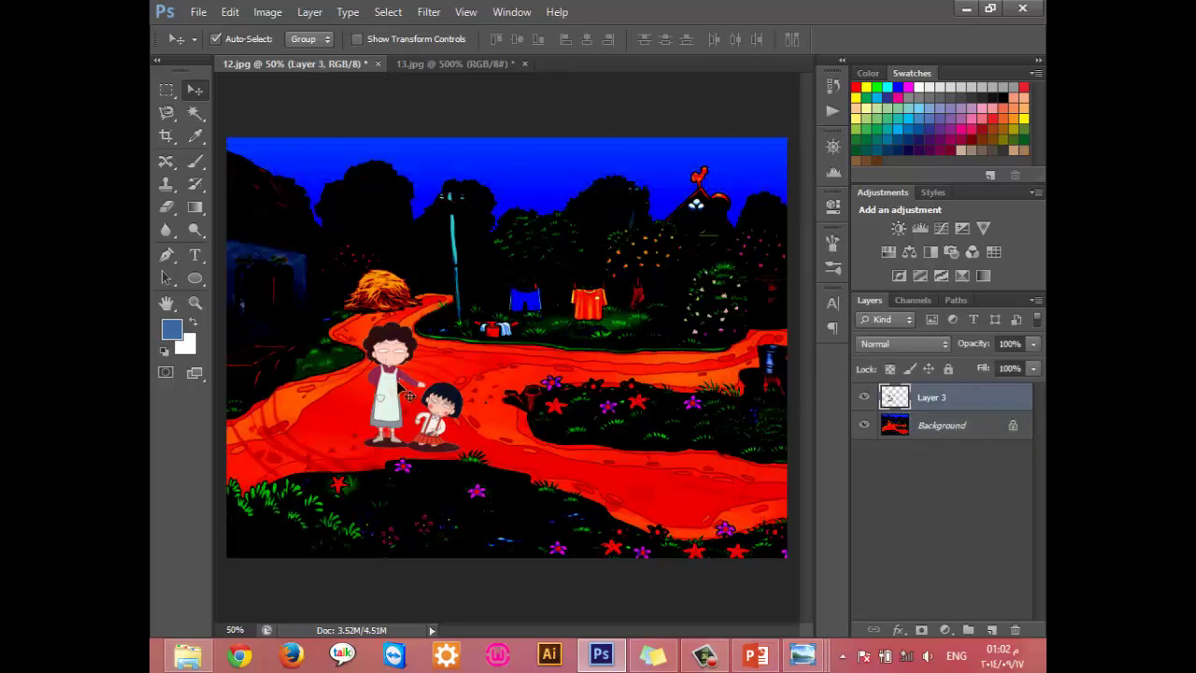
left_click_drag(408, 391, 408, 384)
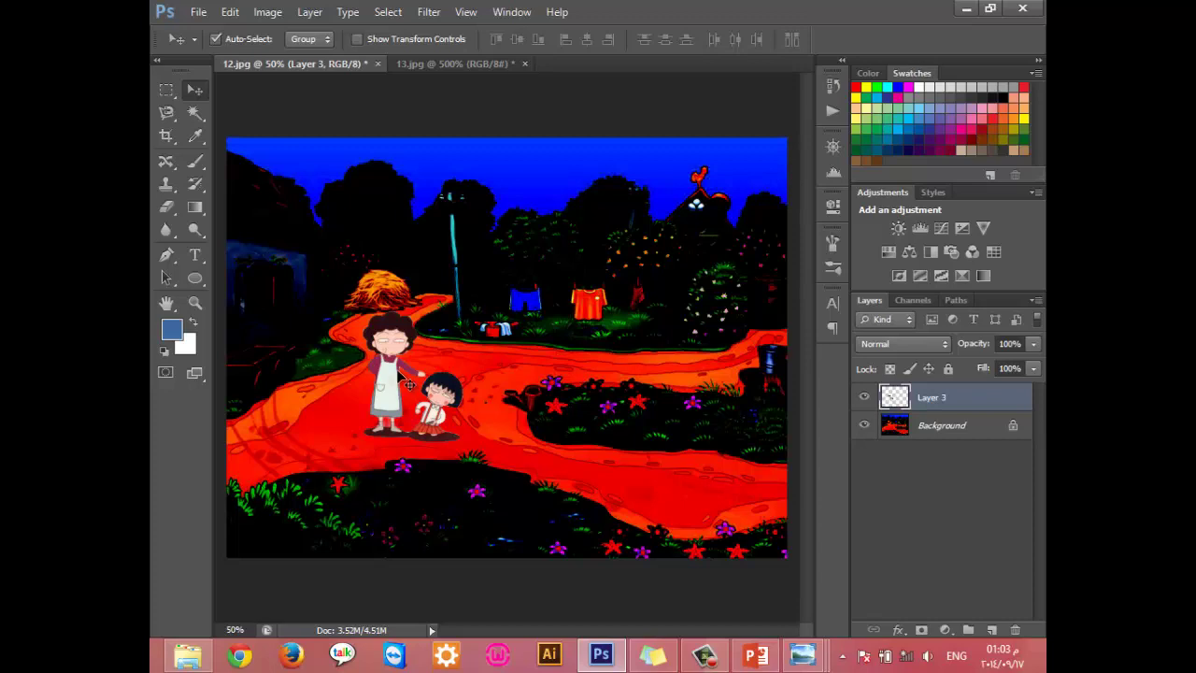
left_click(265, 12)
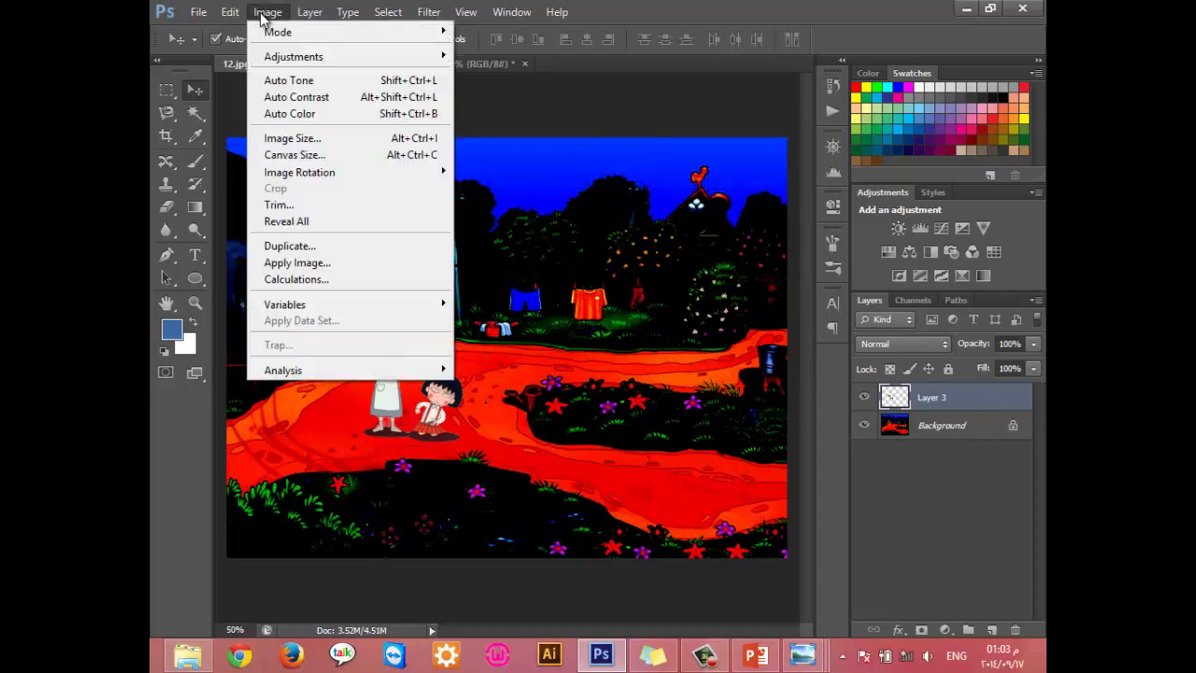
left_click(344, 87)
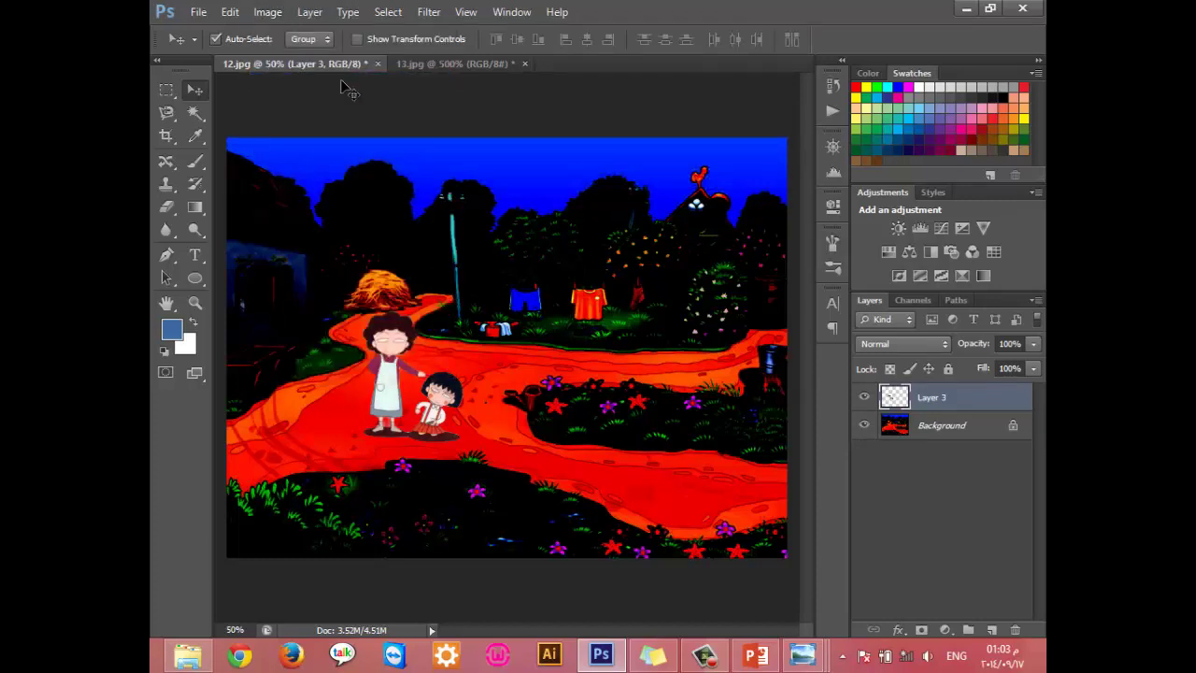
key("ctrl+plus")
key("ctrl+plus")
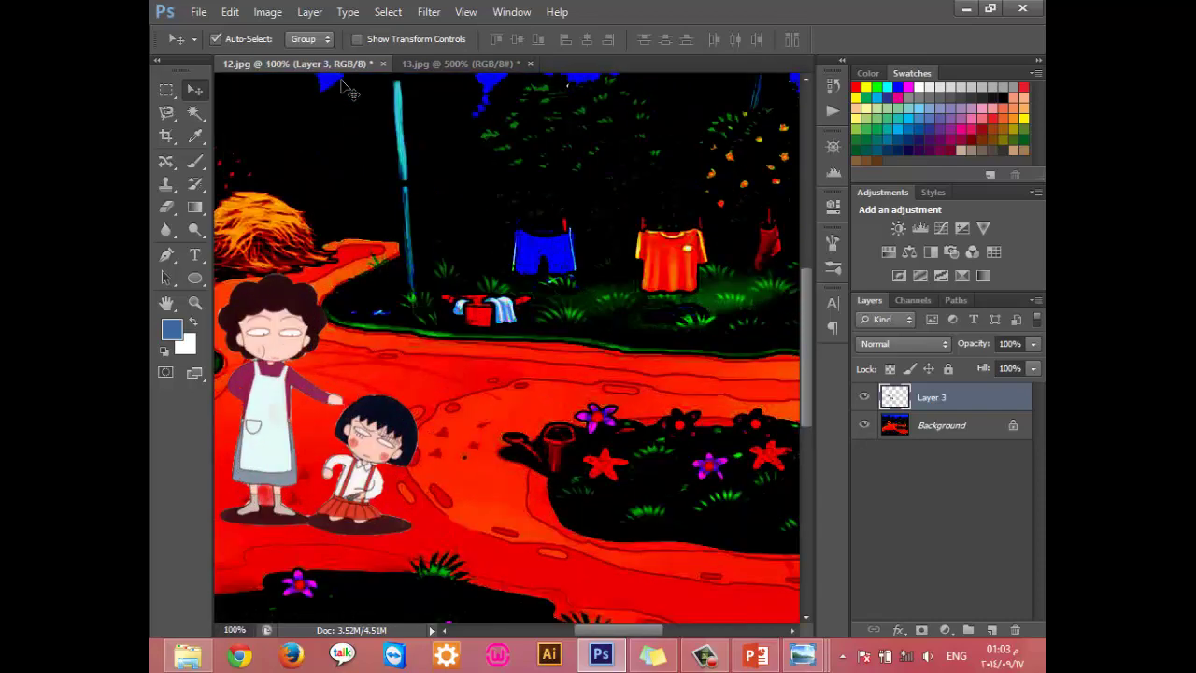
key("ctrl+plus")
Step: Pan the view to bring the mother and daughter into sight
scroll(620, 626, "down", 3)
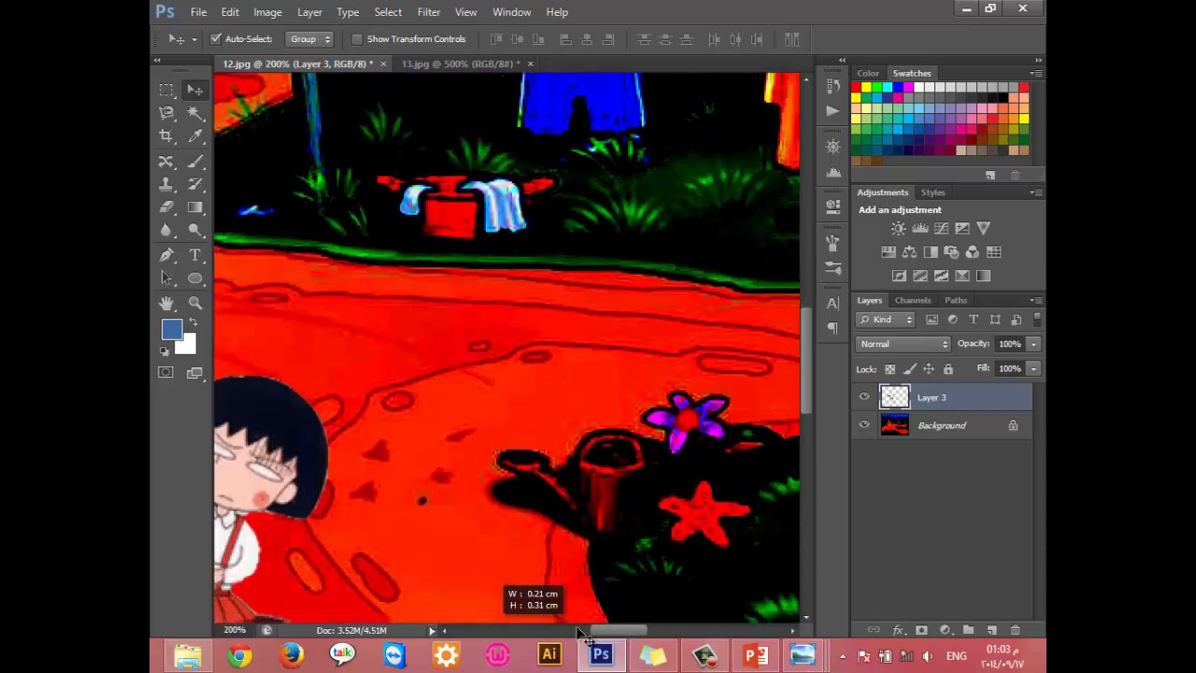
left_click_drag(619, 628, 581, 628)
left_click(561, 400)
scroll(557, 391, "up", 2)
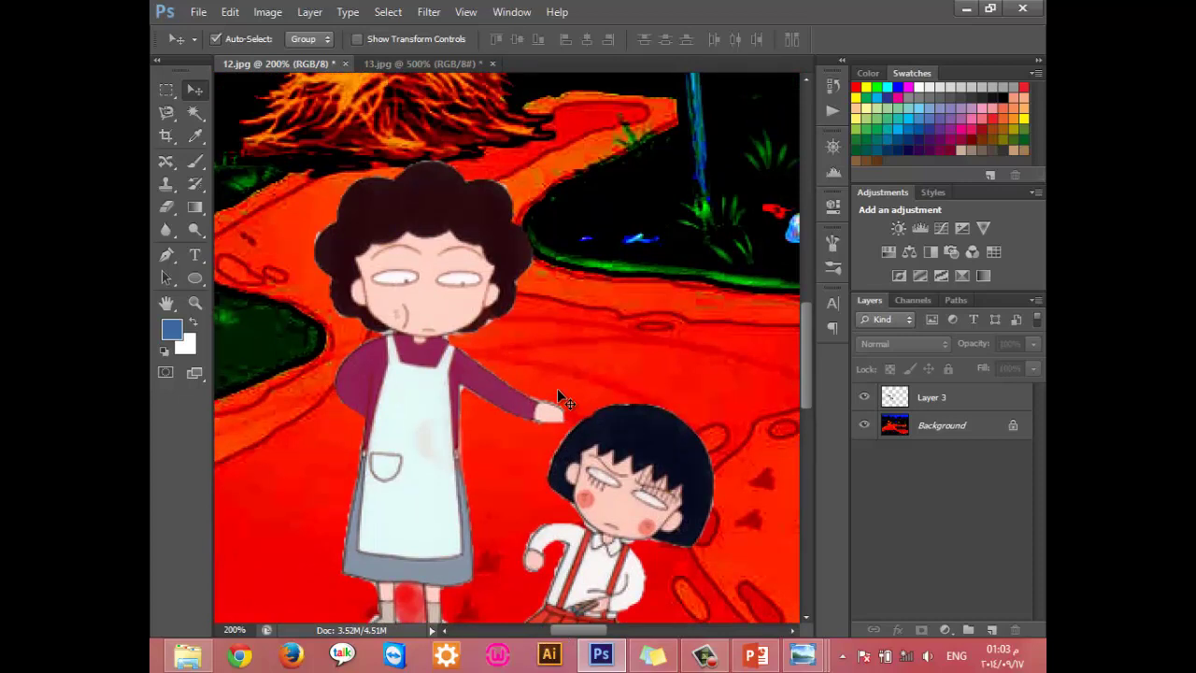
left_click(267, 11)
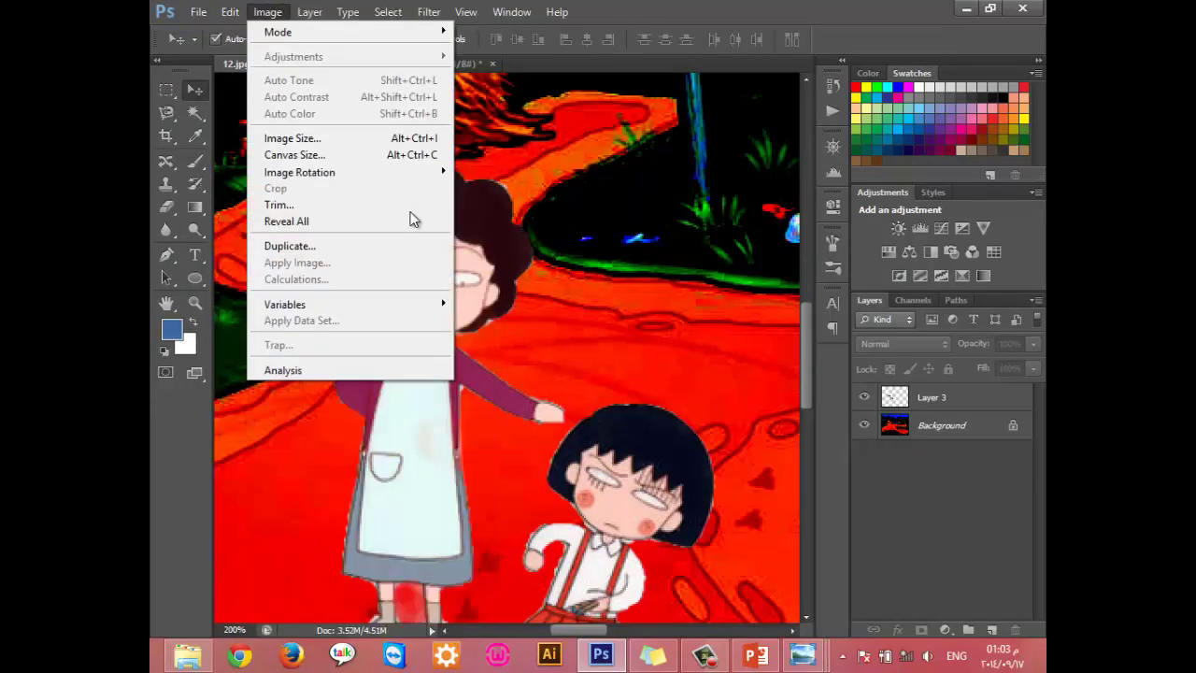
left_click(552, 196)
Step: Apply Auto Contrast and Auto Color to Layer 3, then undo the Auto Color
left_click(939, 397)
left_click(268, 13)
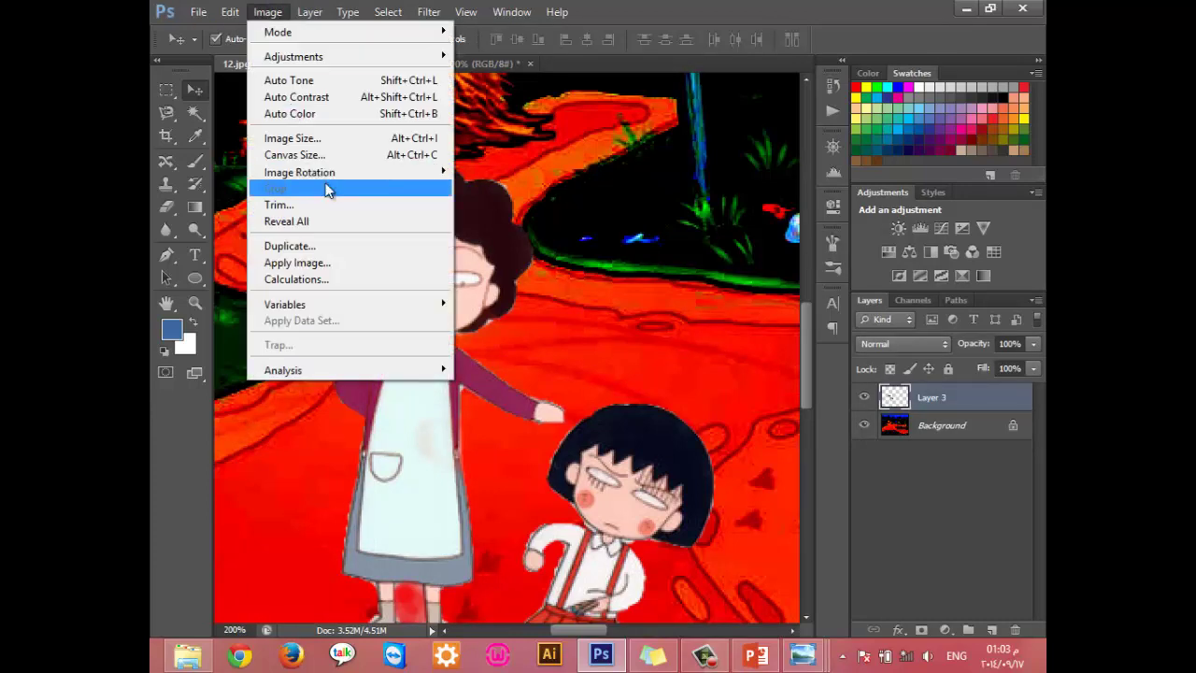
left_click(318, 99)
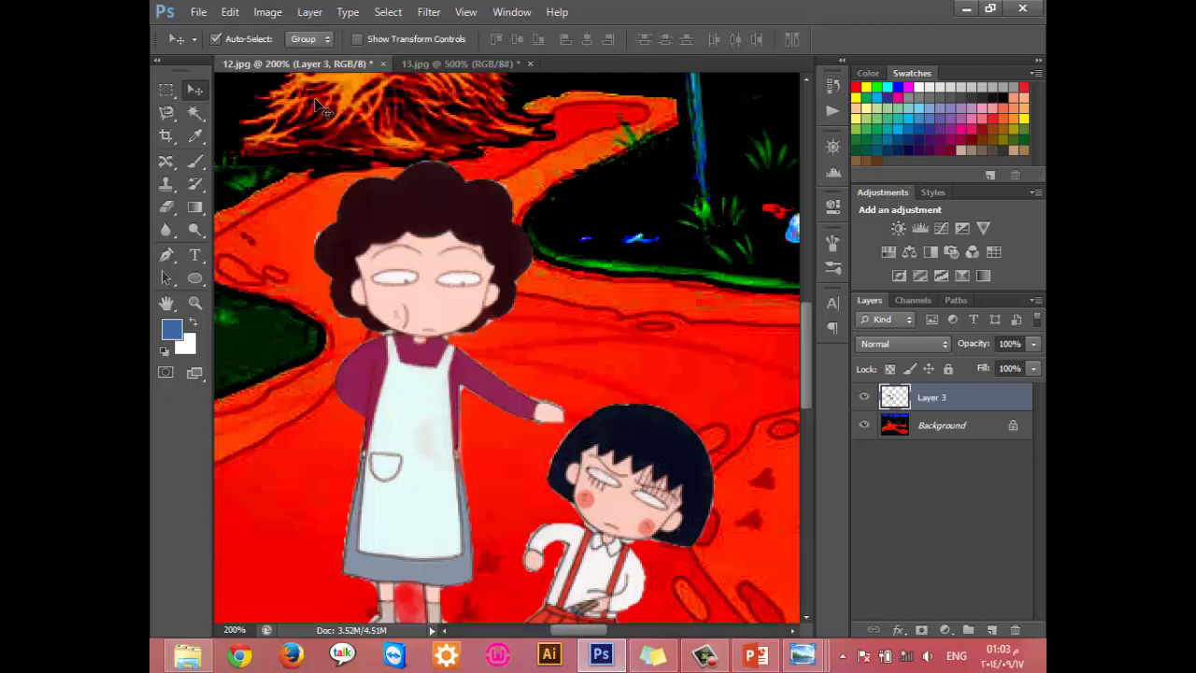
left_click(268, 12)
left_click(317, 114)
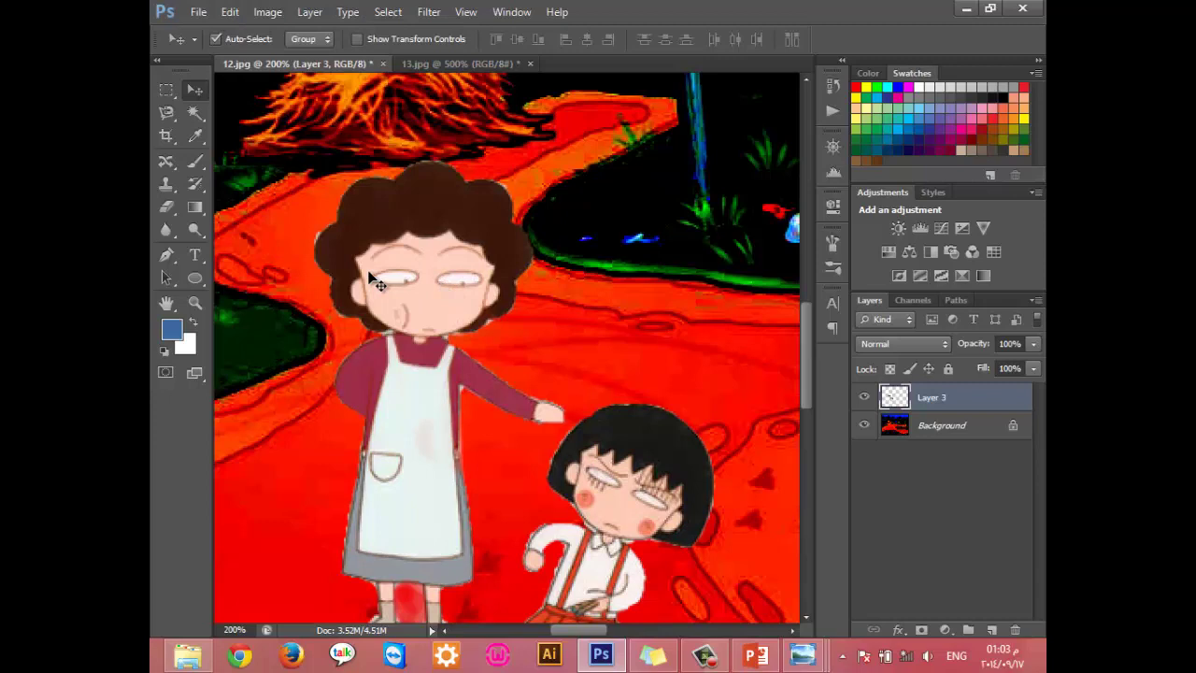
key("ctrl+z")
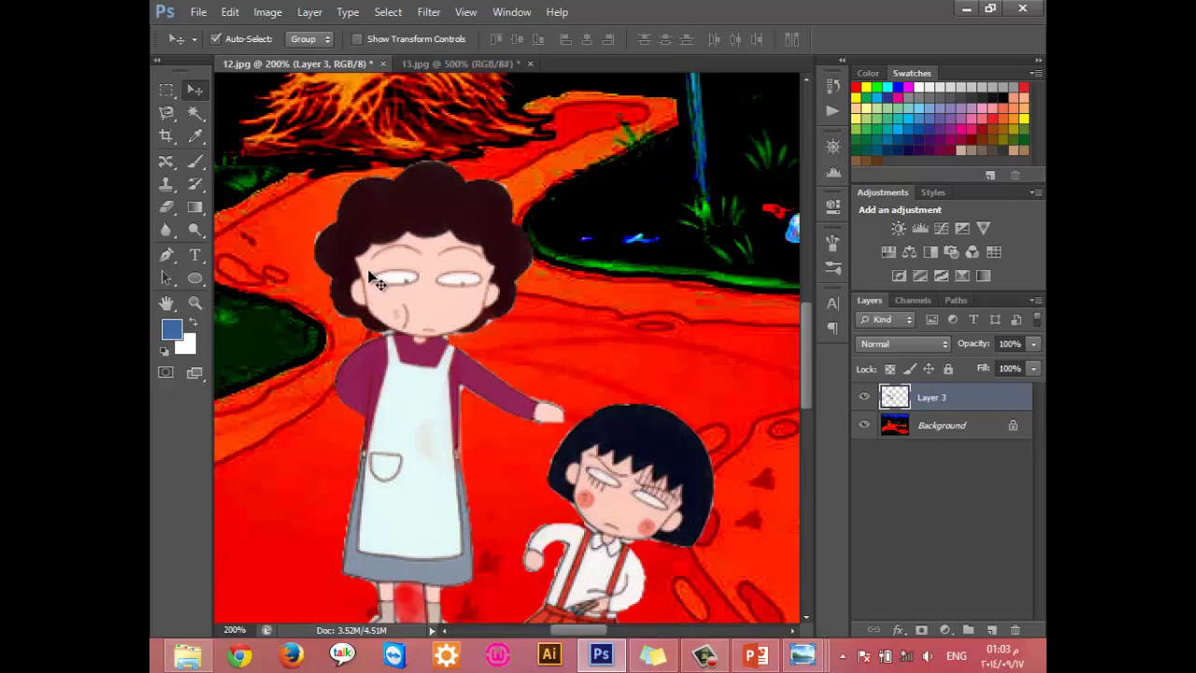
Step: Zoom out to the whole scene and open the Image menu
key("ctrl+minus")
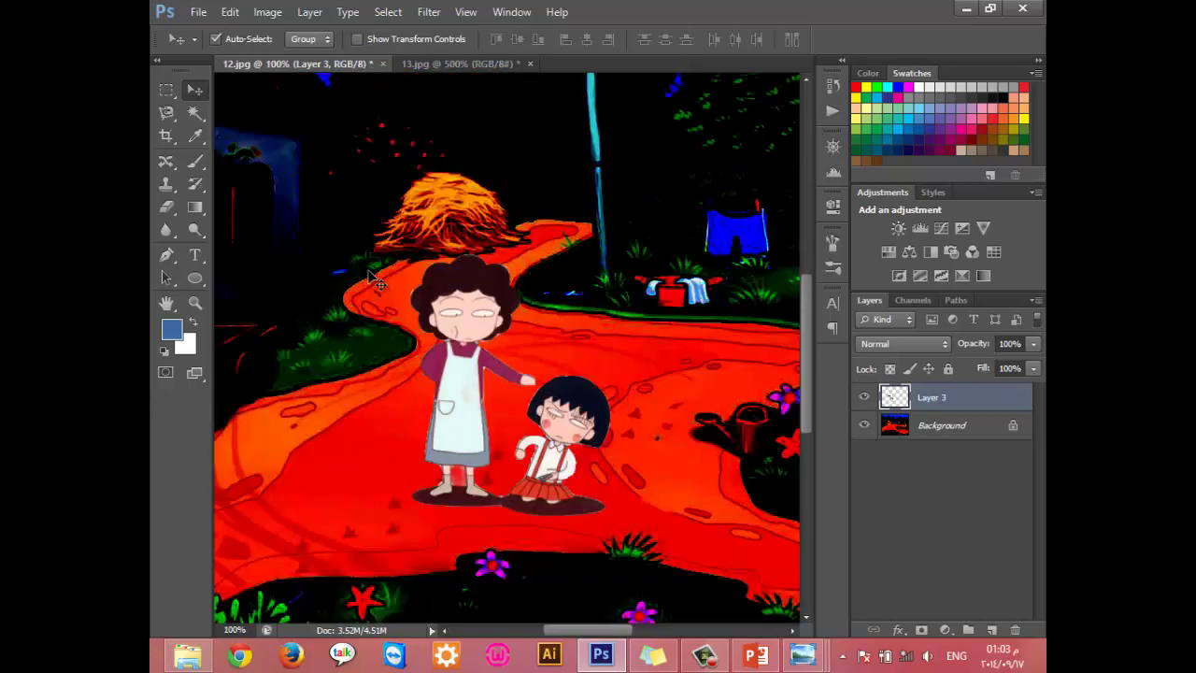
key("ctrl+minus")
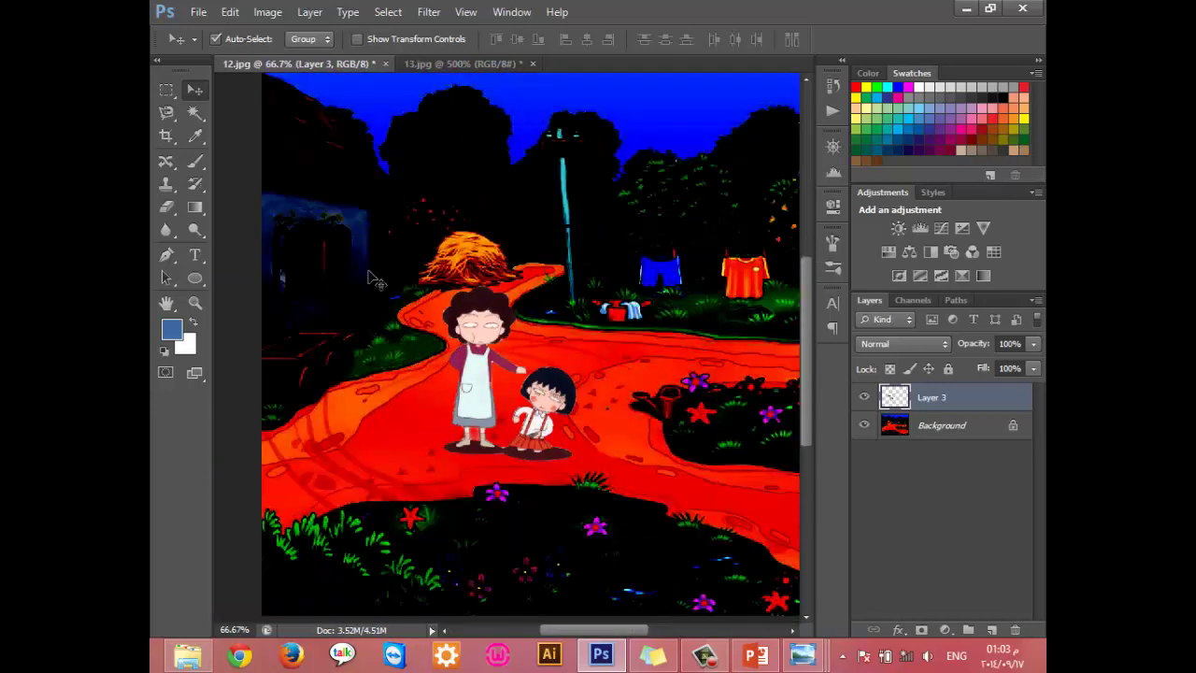
left_click(269, 12)
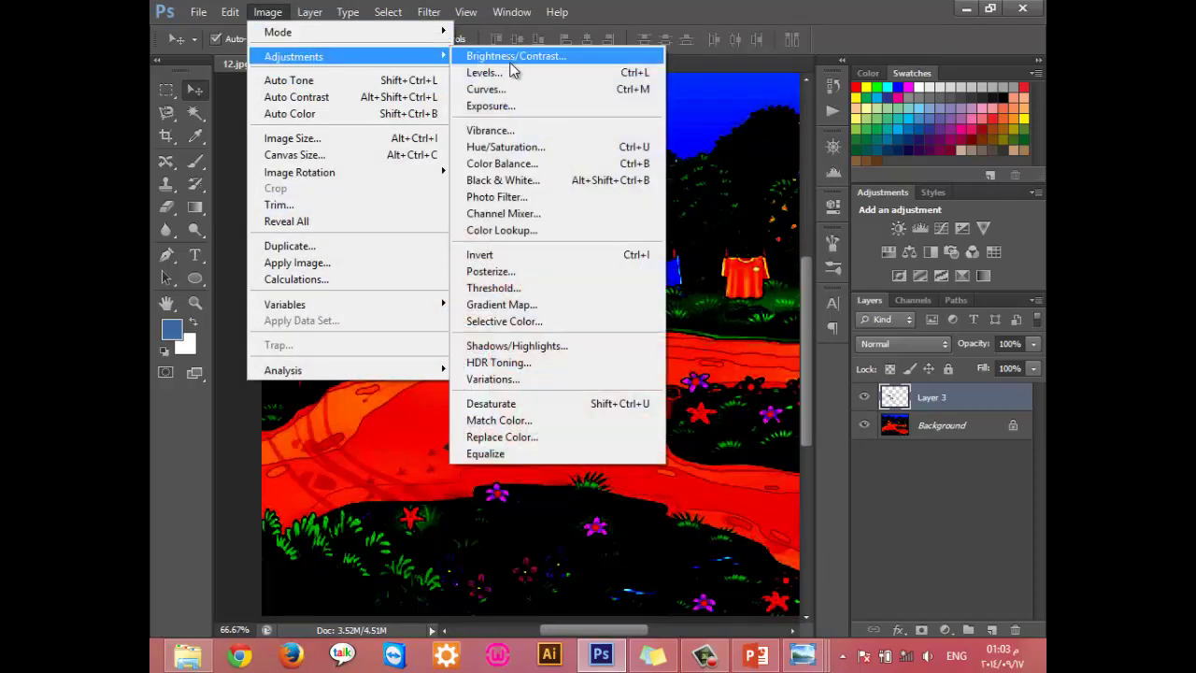
mouse_move(293, 56)
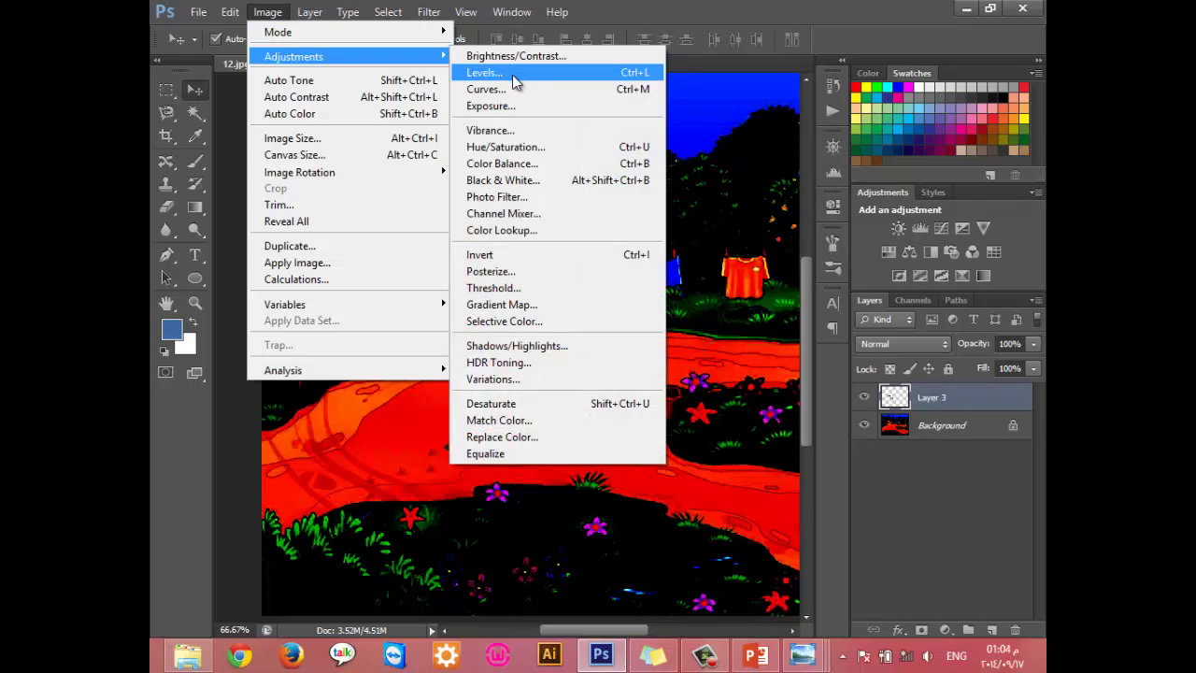
Step: In Levels for Layer 3, experiment with the input black and white sliders
left_click(512, 75)
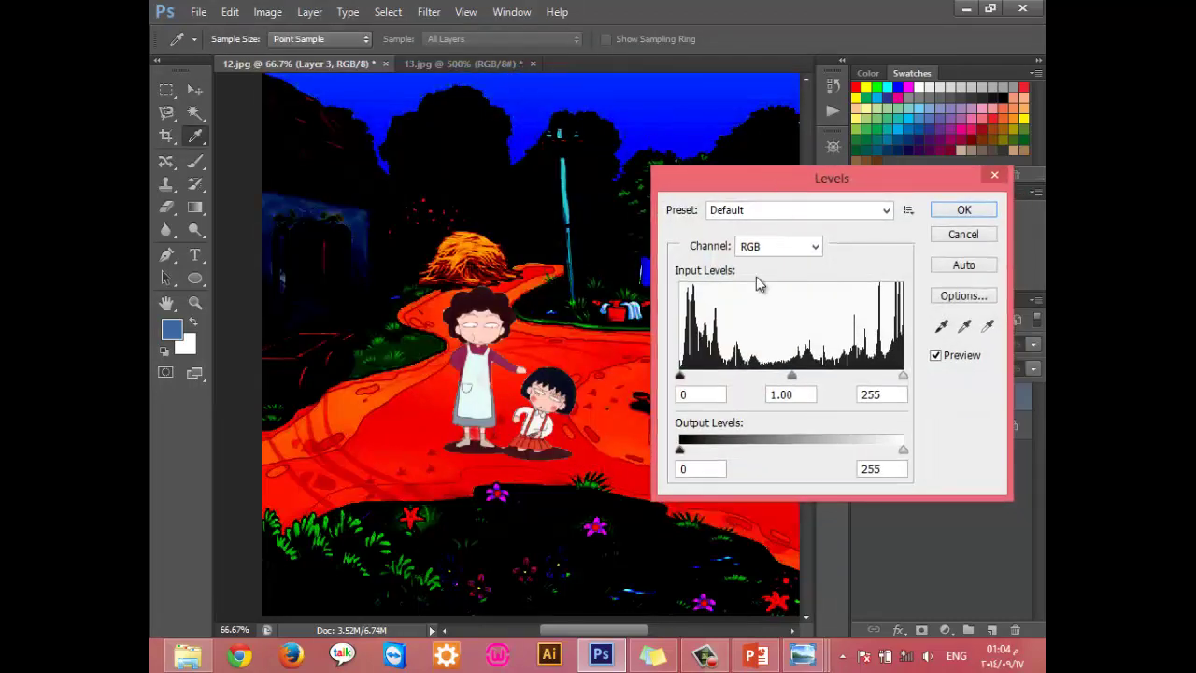
left_click(716, 389)
left_click_drag(781, 182, 816, 149)
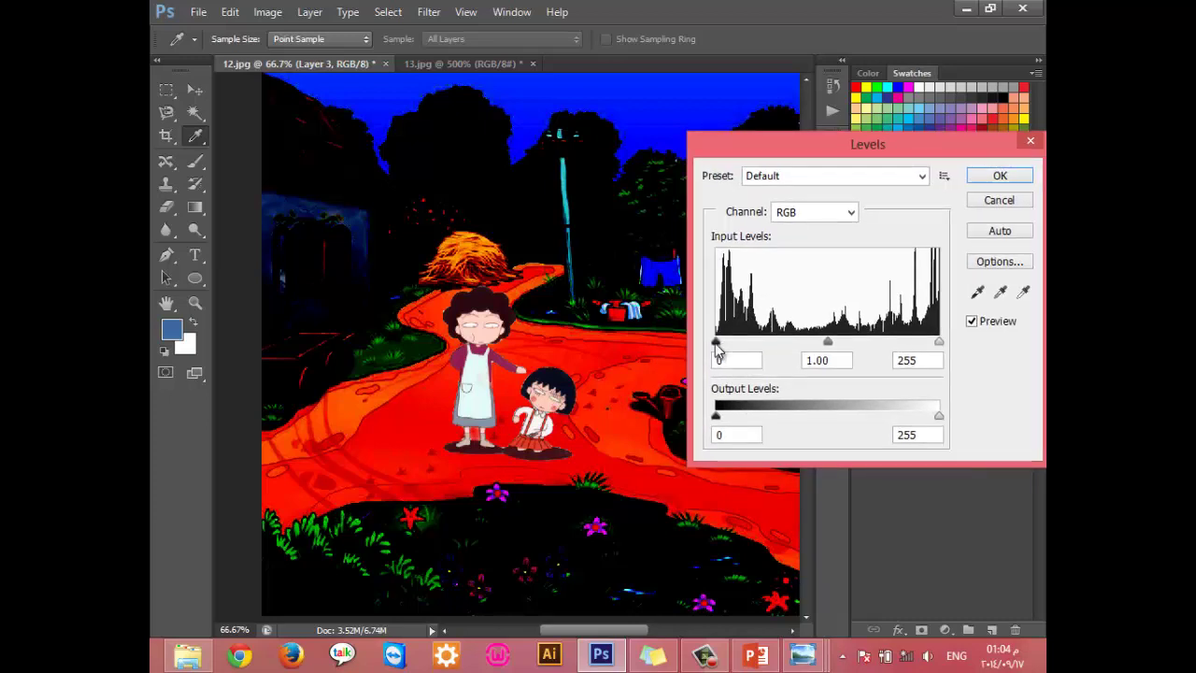
left_click_drag(717, 342, 893, 370)
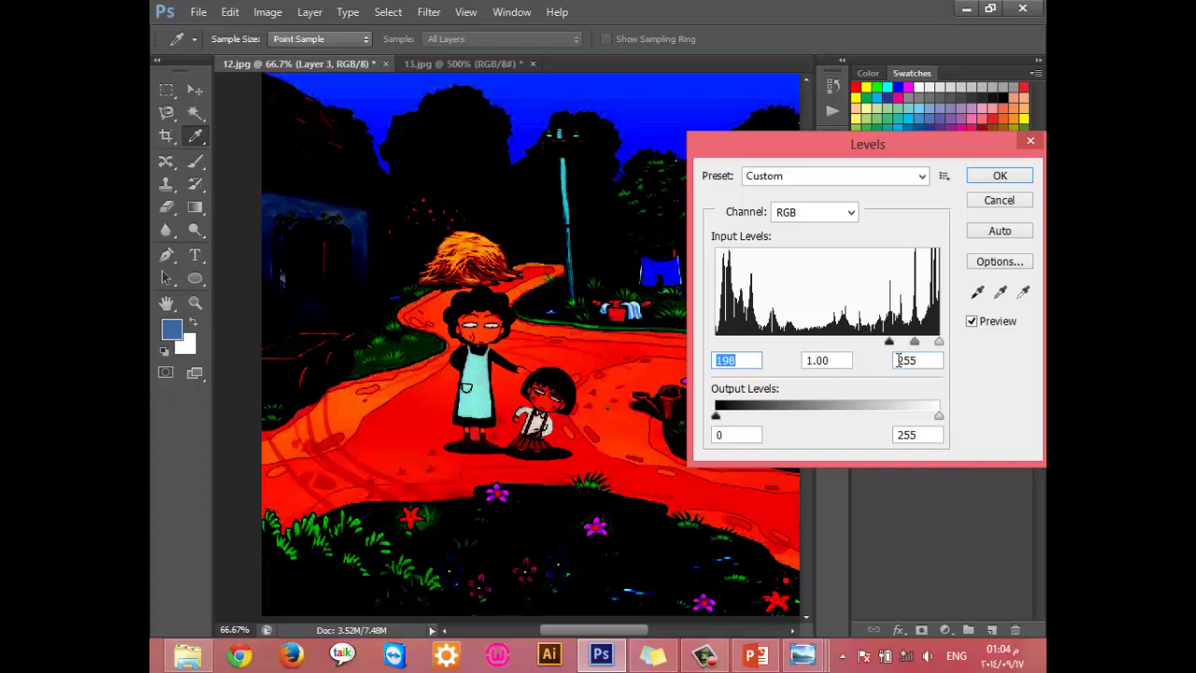
mouse_move(888, 342)
left_mouse_down()
mouse_move(917, 344)
mouse_move(857, 343)
left_mouse_up()
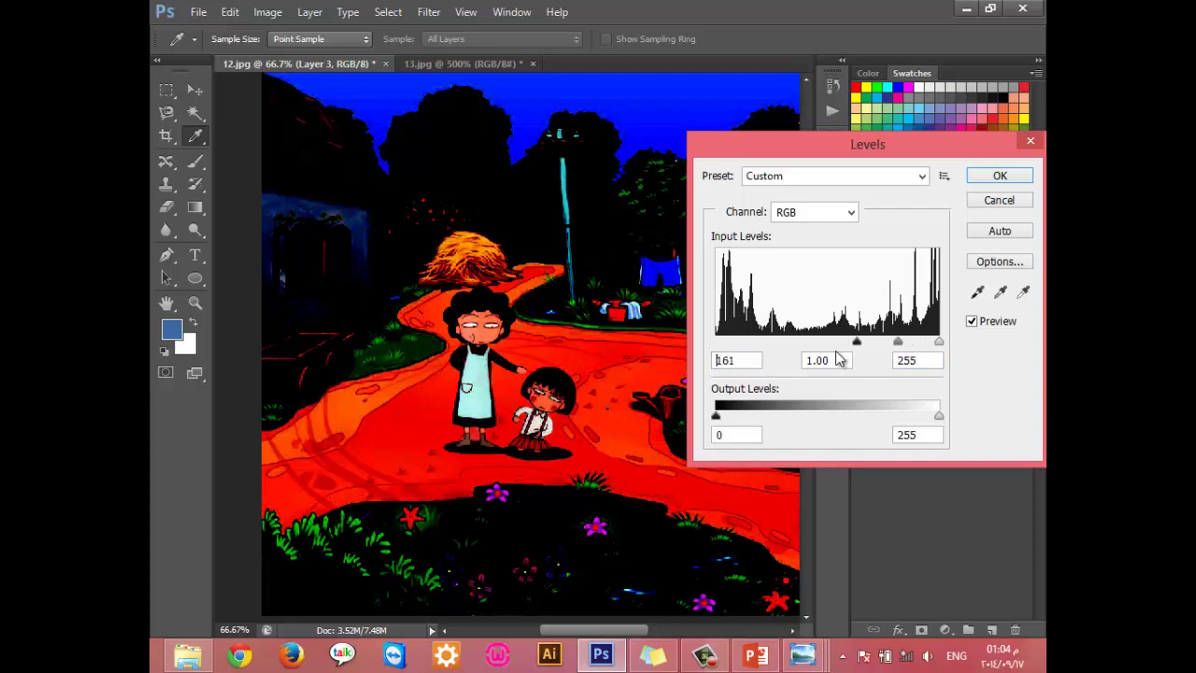
type("0")
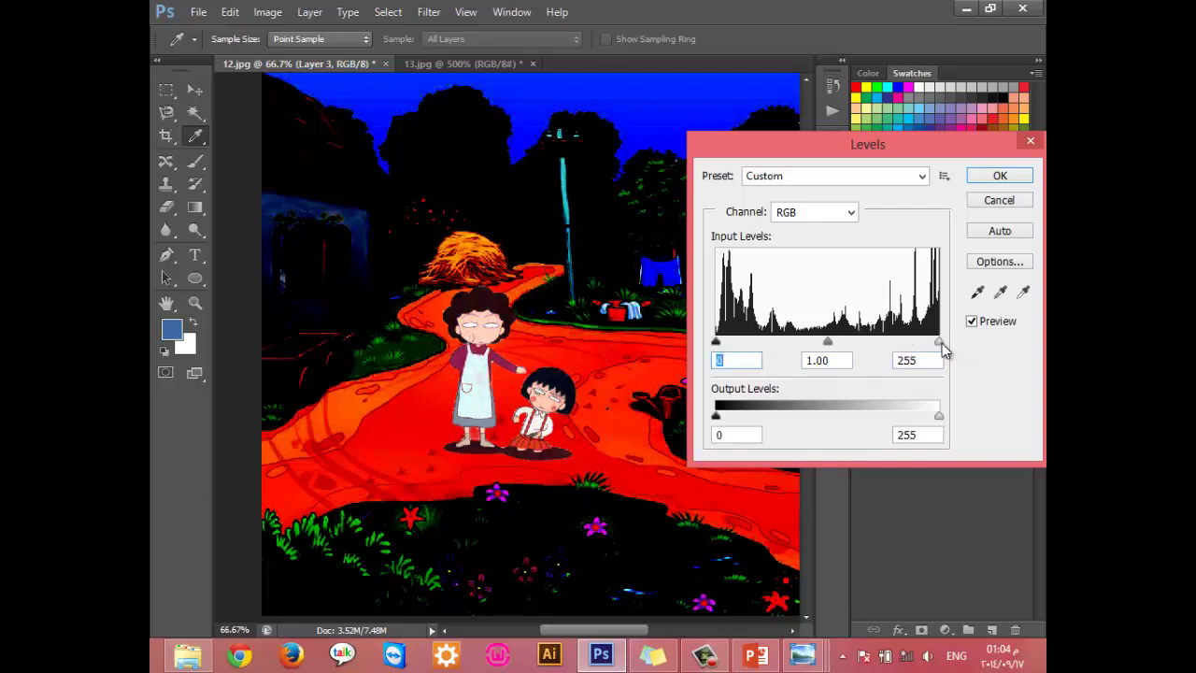
mouse_move(939, 341)
left_mouse_down()
mouse_move(751, 343)
mouse_move(939, 343)
left_mouse_up()
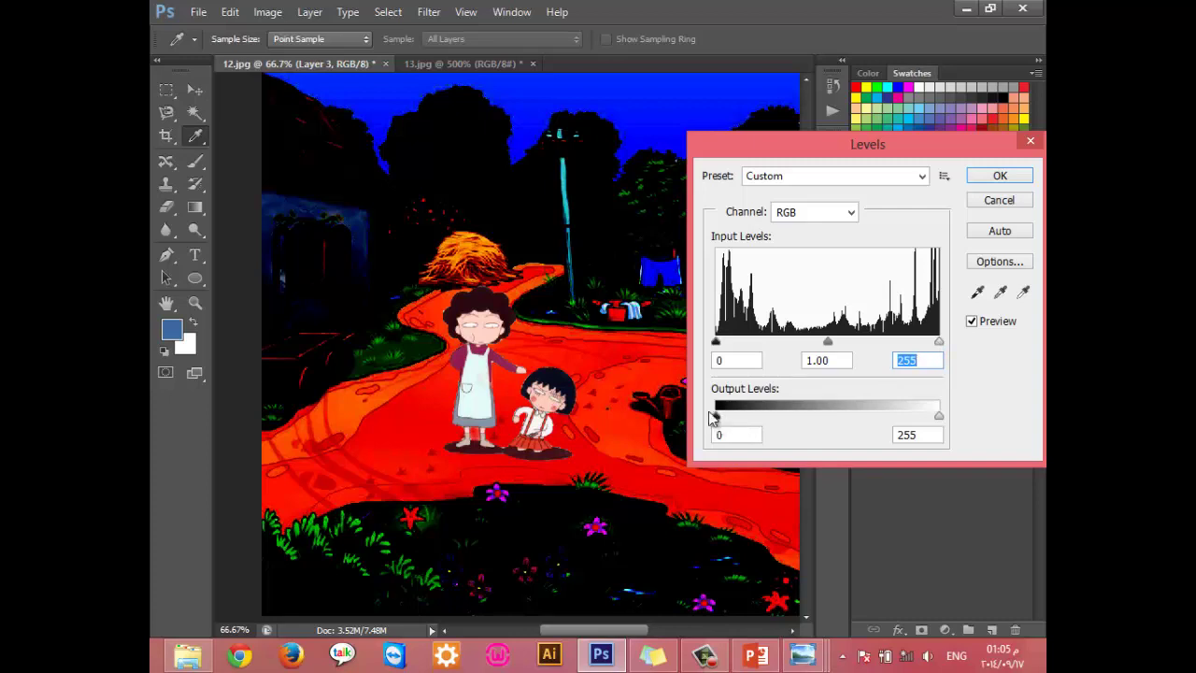
Step: Try the output level sliders, undo that, and apply Levels with input black at 43
mouse_move(718, 420)
left_mouse_down()
mouse_move(905, 415)
mouse_move(960, 436)
mouse_move(716, 440)
left_mouse_up()
mouse_move(938, 425)
left_mouse_down()
mouse_move(721, 436)
mouse_move(676, 453)
left_mouse_up()
key("ctrl+z")
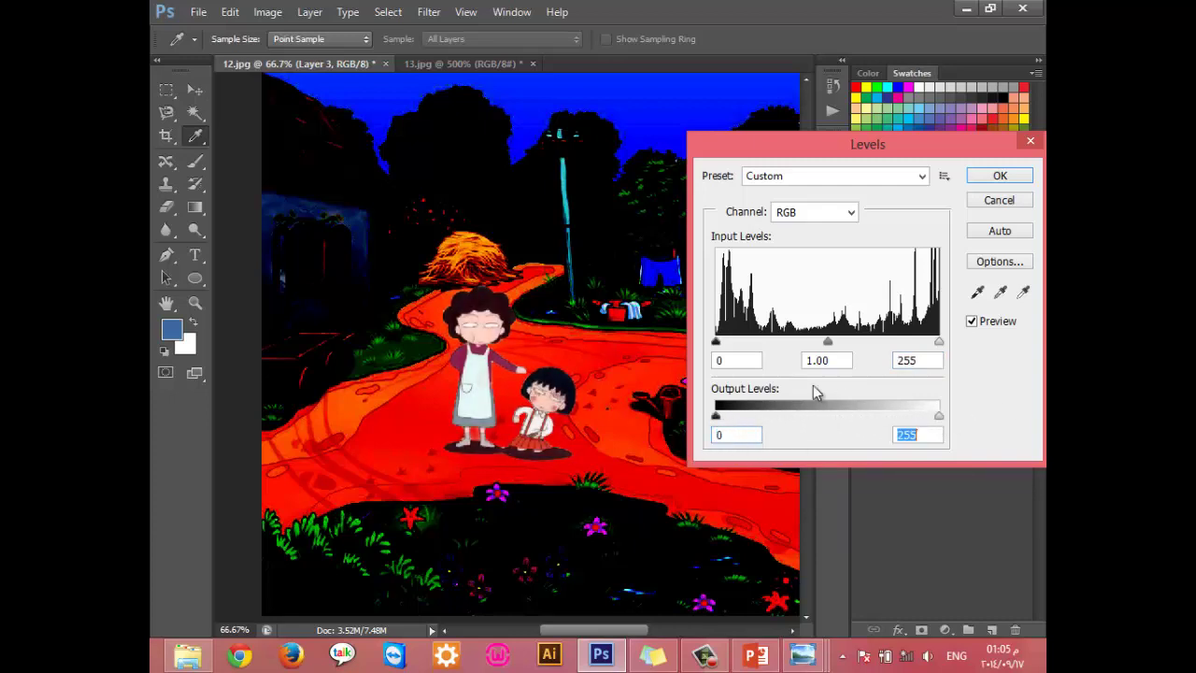
mouse_move(716, 343)
left_mouse_down()
mouse_move(905, 348)
mouse_move(716, 343)
left_mouse_up()
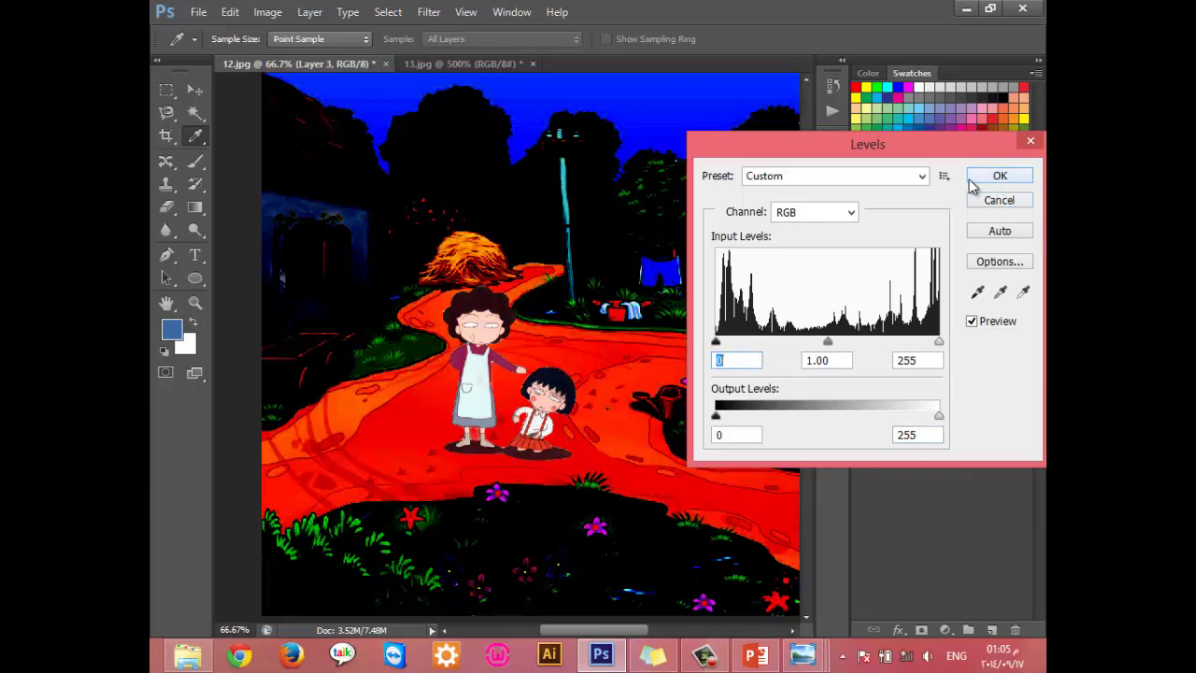
left_click(1000, 177)
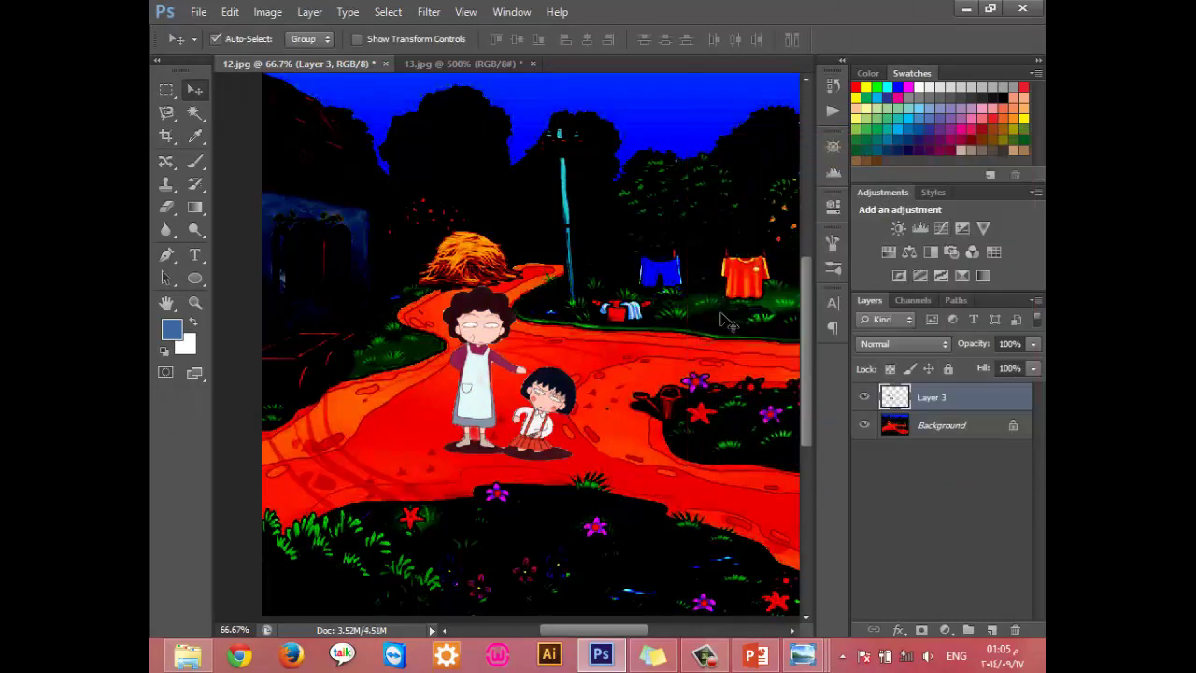
Step: Reapply Levels with a higher input black to darken the figures' shadows, and zoom out to 33.3%
key("ctrl+l")
left_click_drag(716, 342, 849, 342)
left_click(1000, 175)
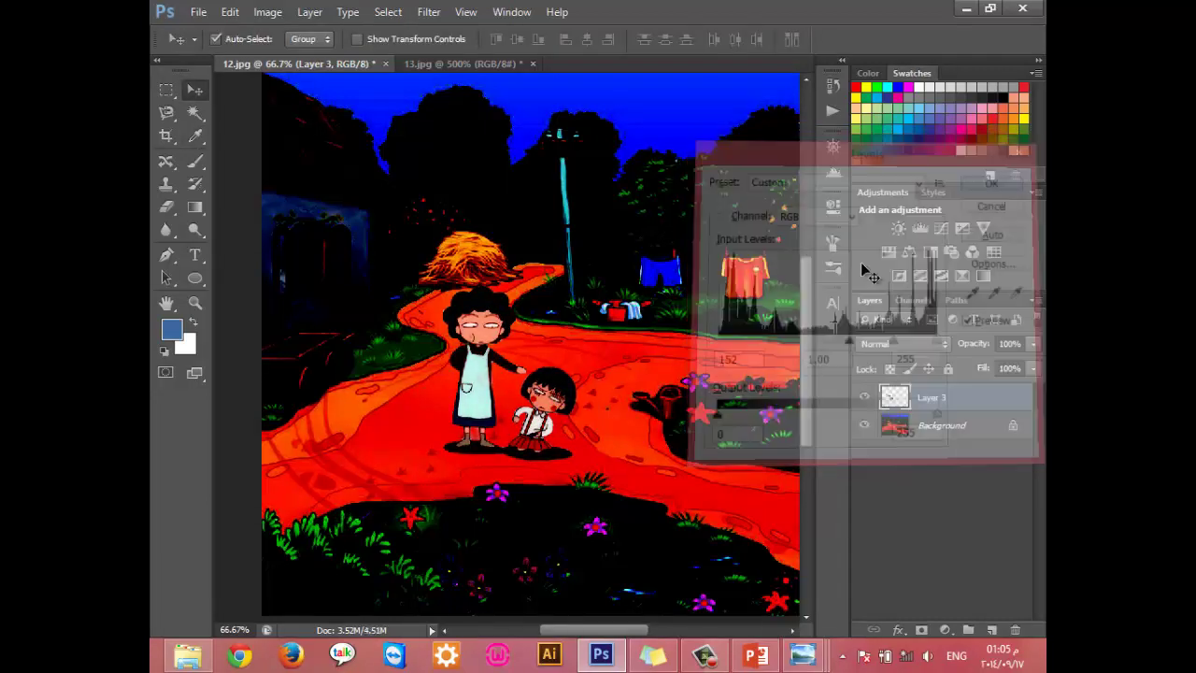
key("ctrl+minus")
key("ctrl+minus")
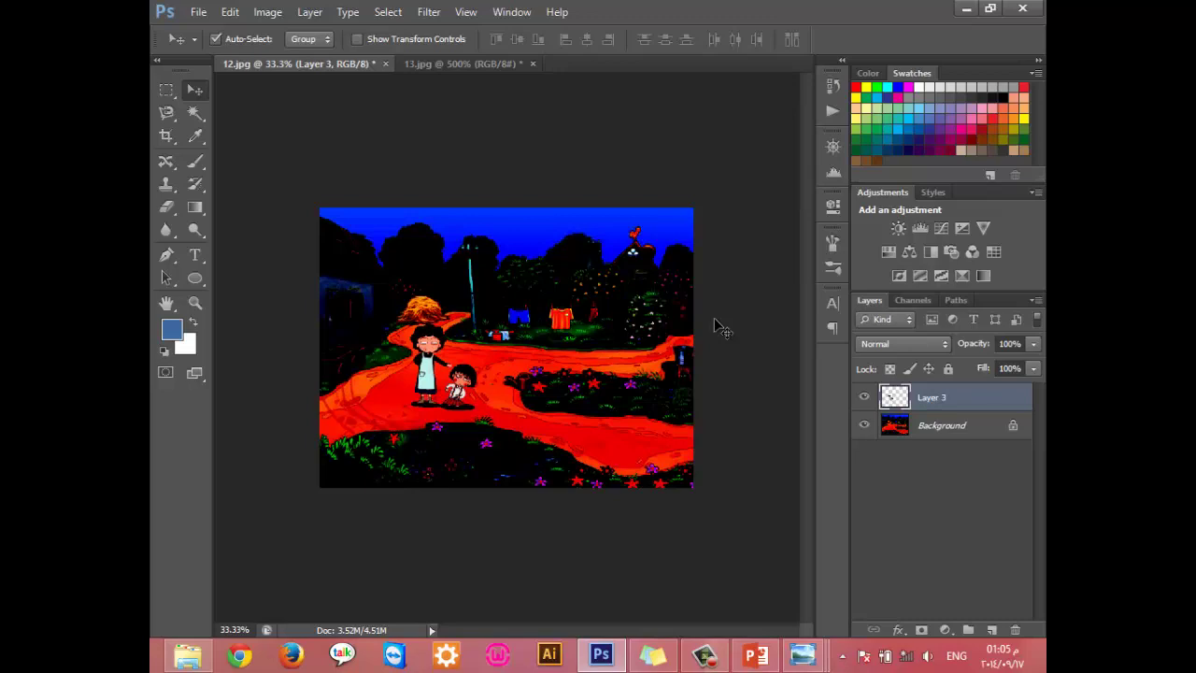
key("ctrl+l")
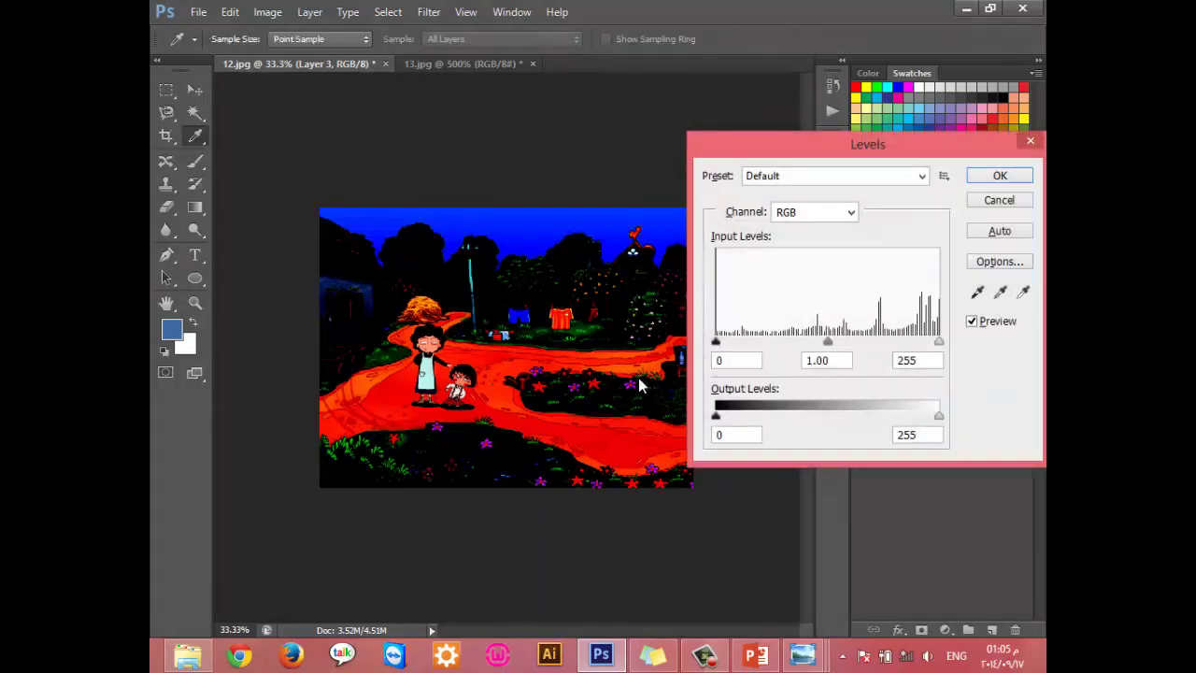
left_click(998, 204)
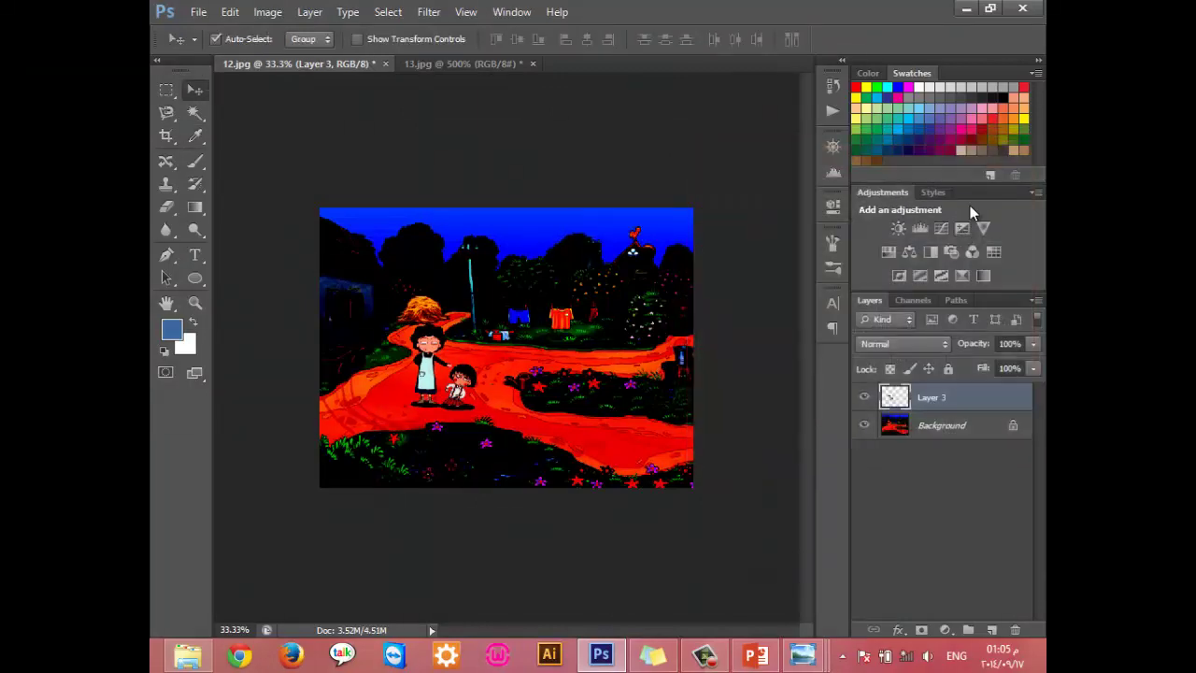
key("ctrl+o")
Step: Open image13.jpg from the Images/Color_Balance folder
left_click(780, 208)
key("BackSpace")
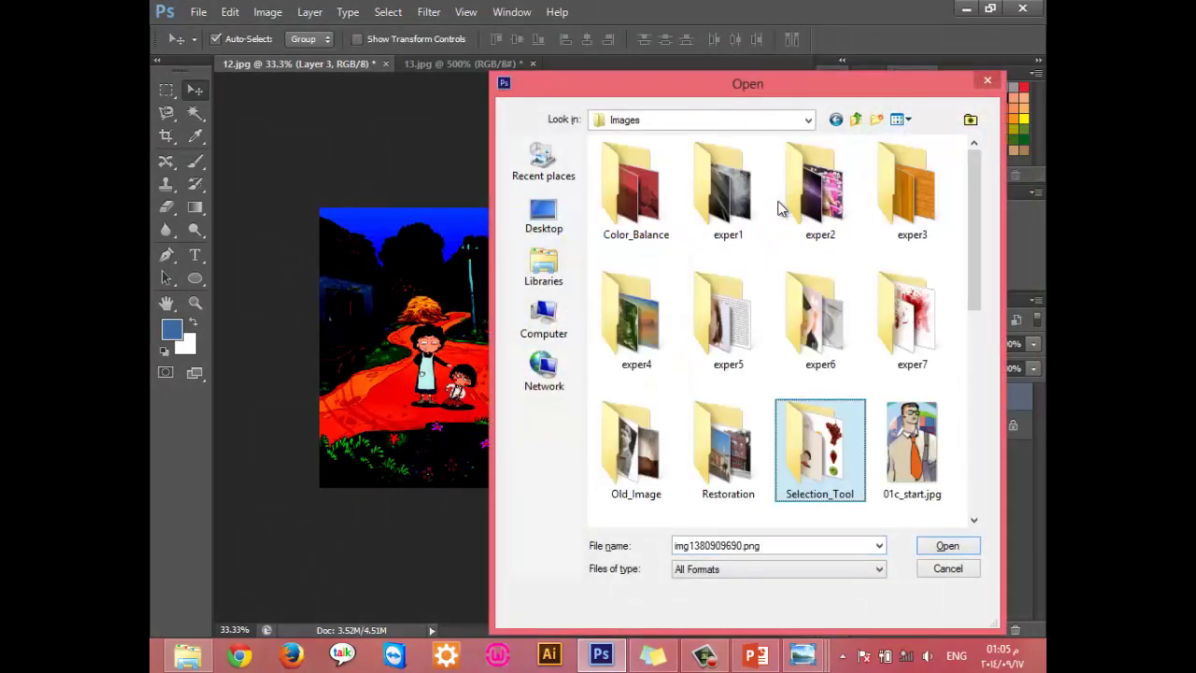
key("Right")
key("Up")
key("Left")
key("Left")
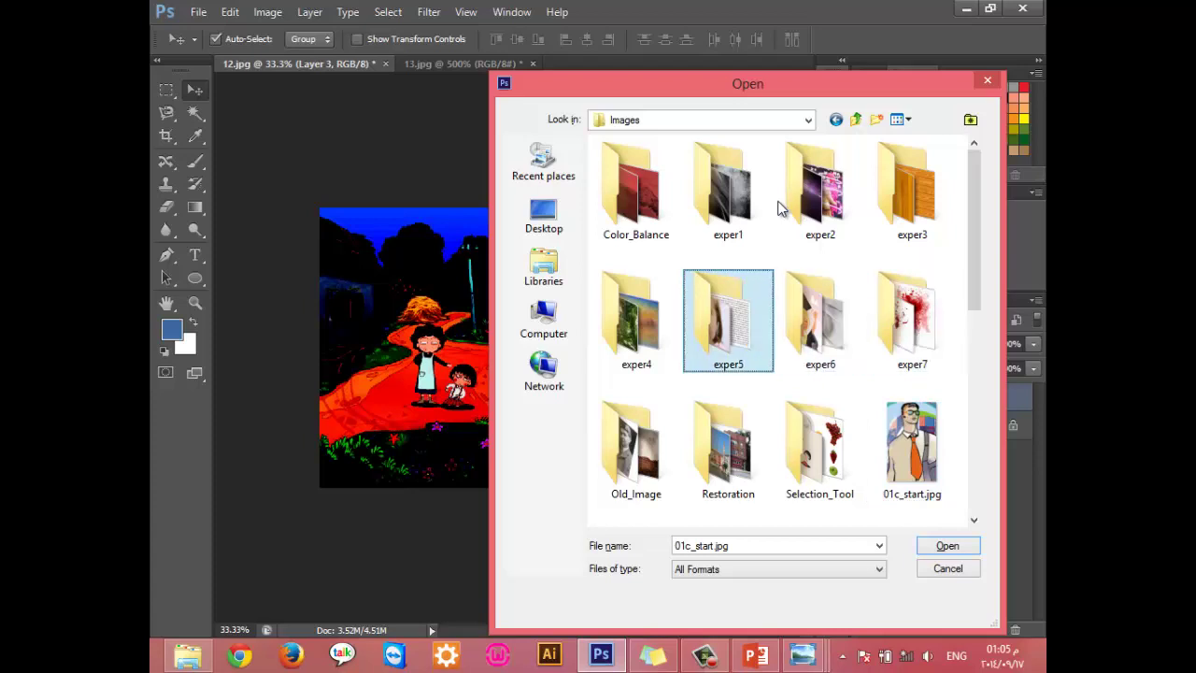
key("Down")
key("Left")
key("Right")
key("Return")
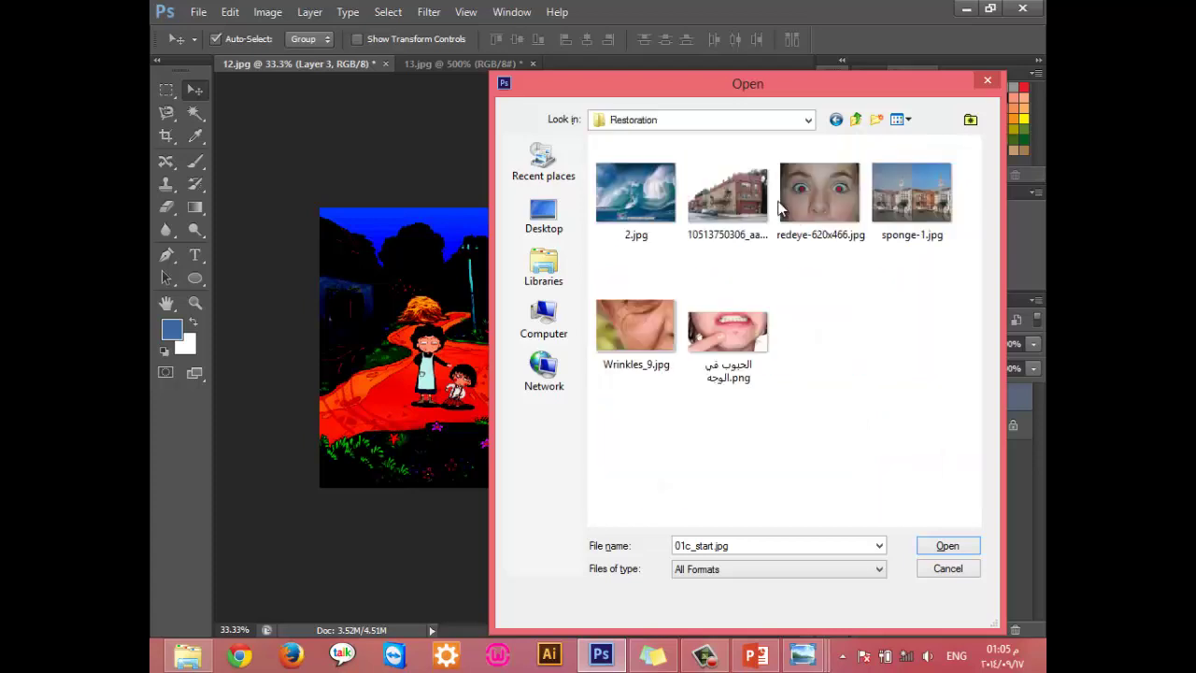
key("BackSpace")
double_click(651, 238)
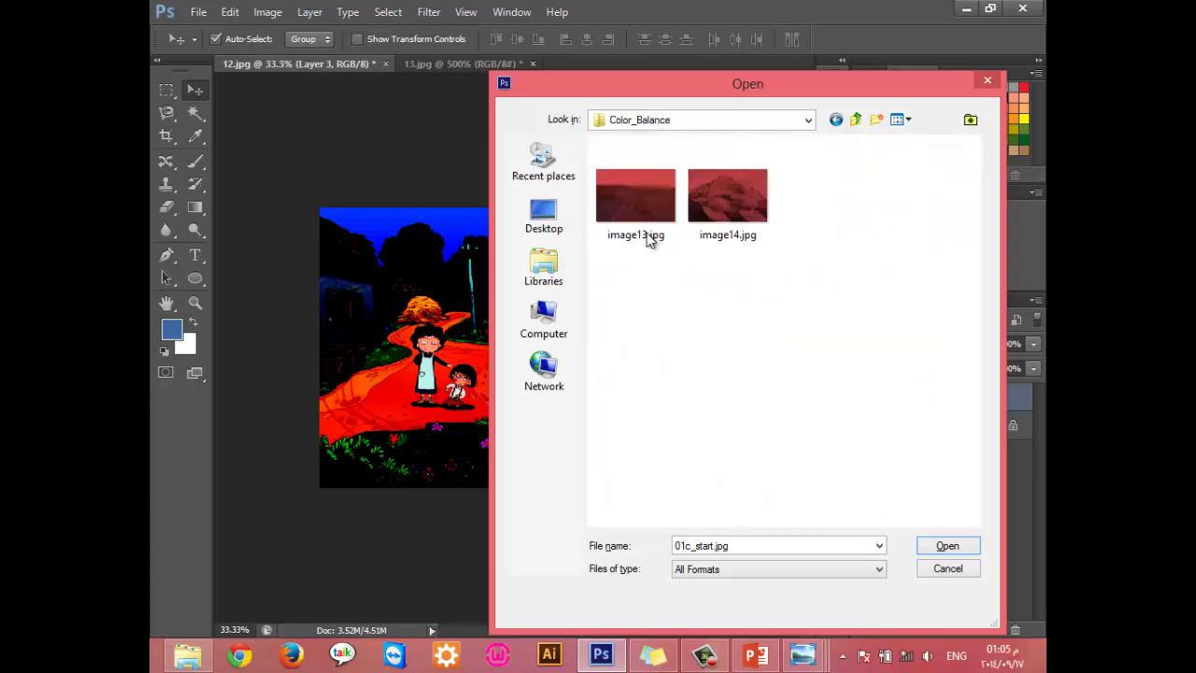
double_click(657, 234)
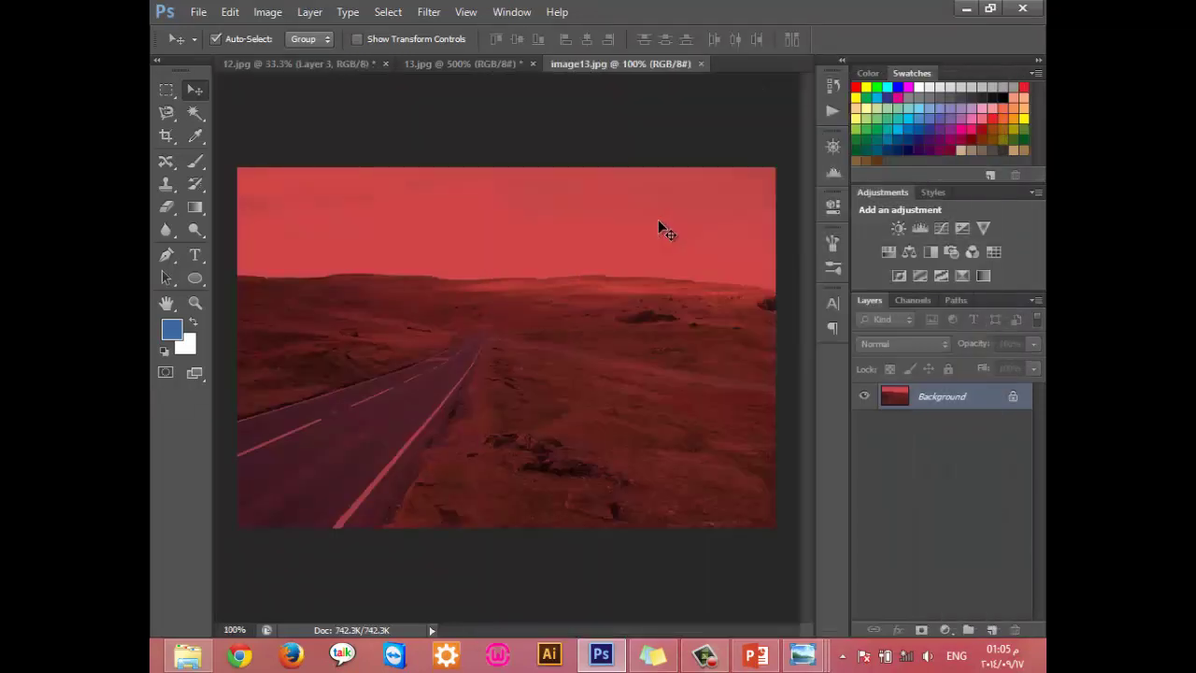
Step: Brighten the road photo with Levels, lowering input white to about 238
key("ctrl+l")
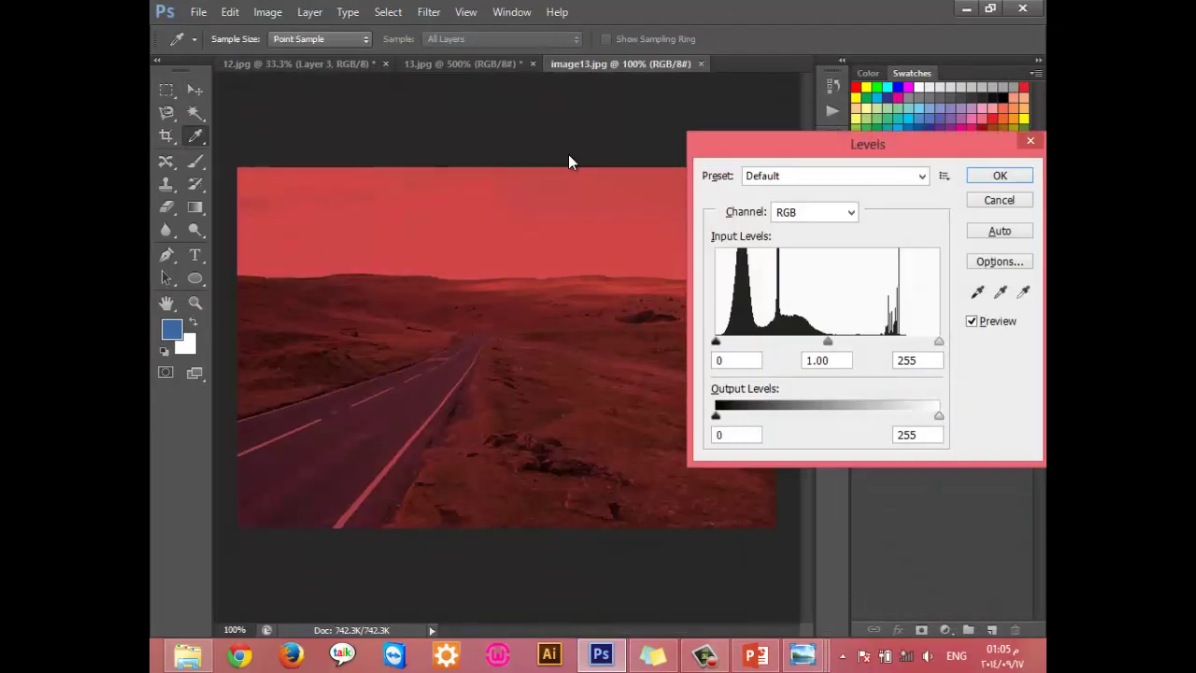
left_click(827, 342)
left_click_drag(833, 154, 665, 174)
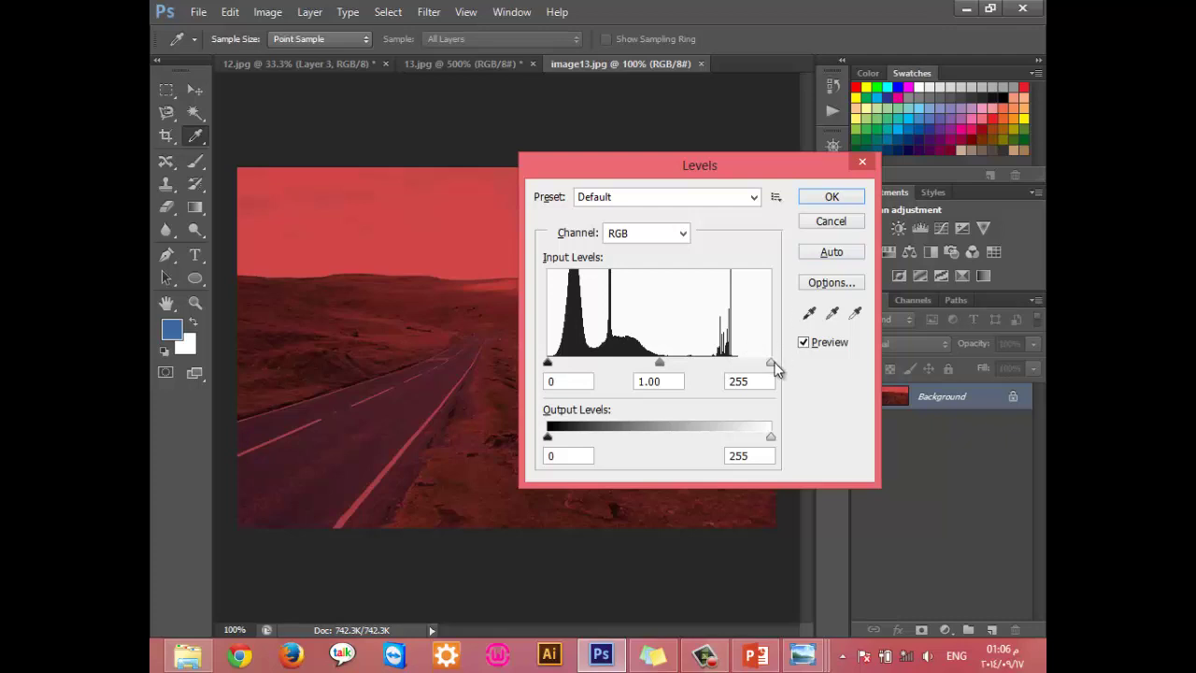
left_click_drag(772, 362, 734, 364)
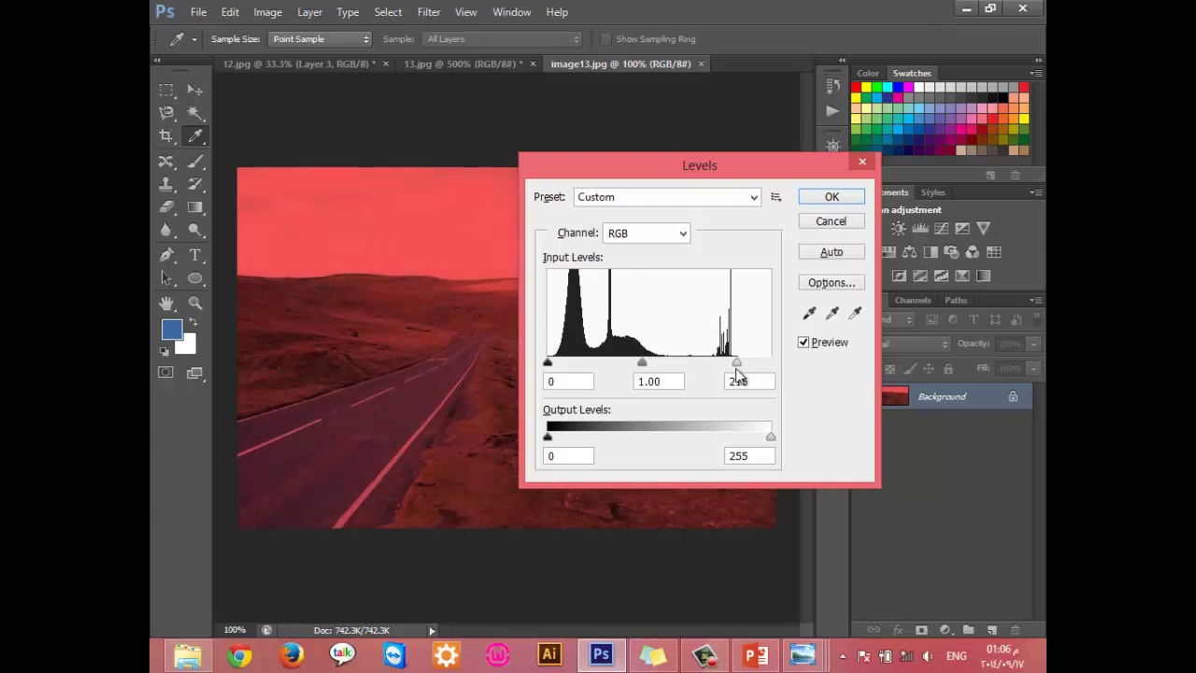
left_click(733, 376)
left_click(814, 194)
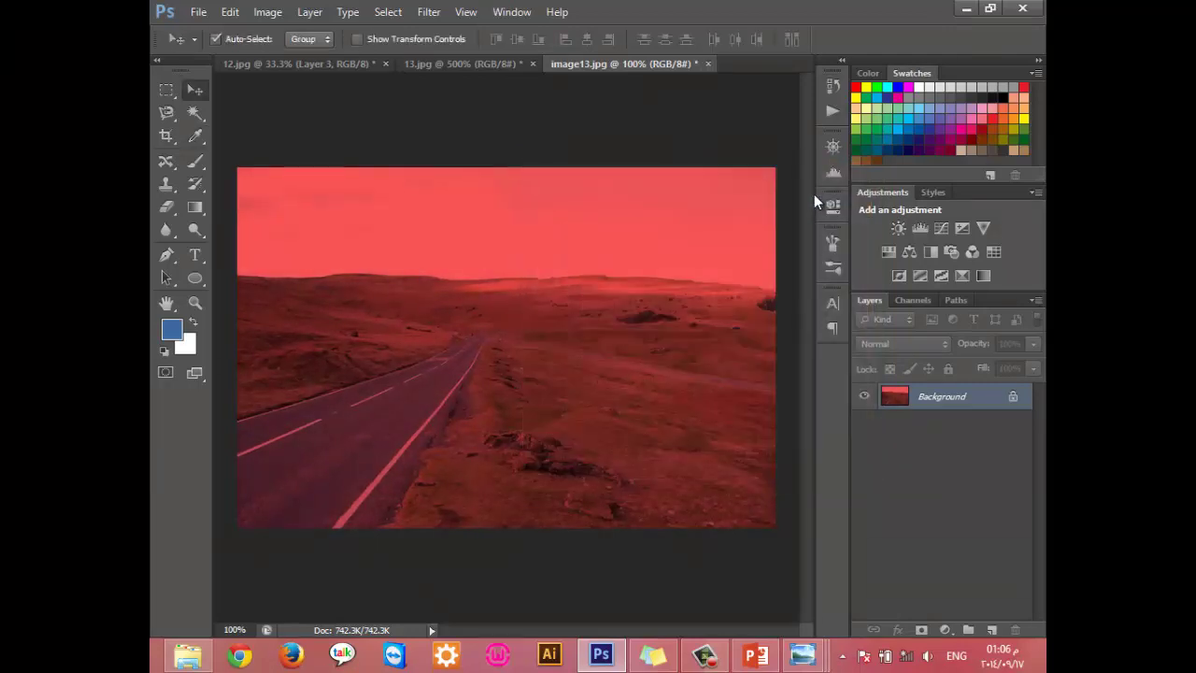
Step: Apply a second slight input-white reduction in Levels, then return to the 13.jpg image
key("ctrl+l")
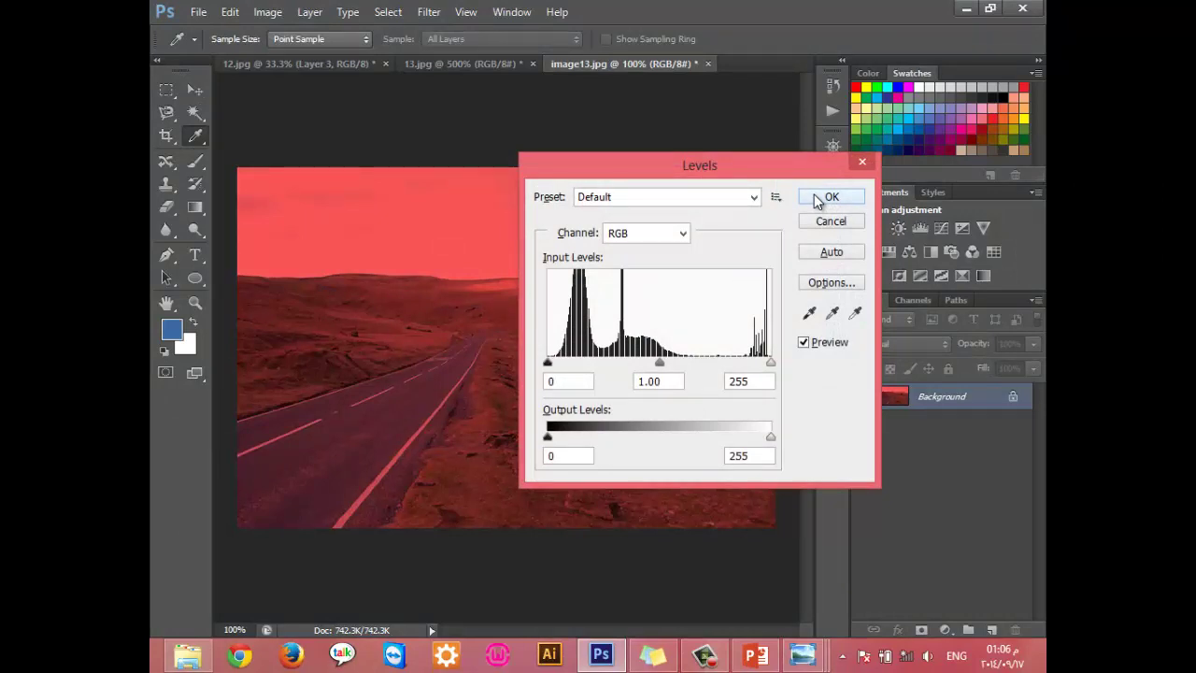
left_click_drag(771, 363, 764, 362)
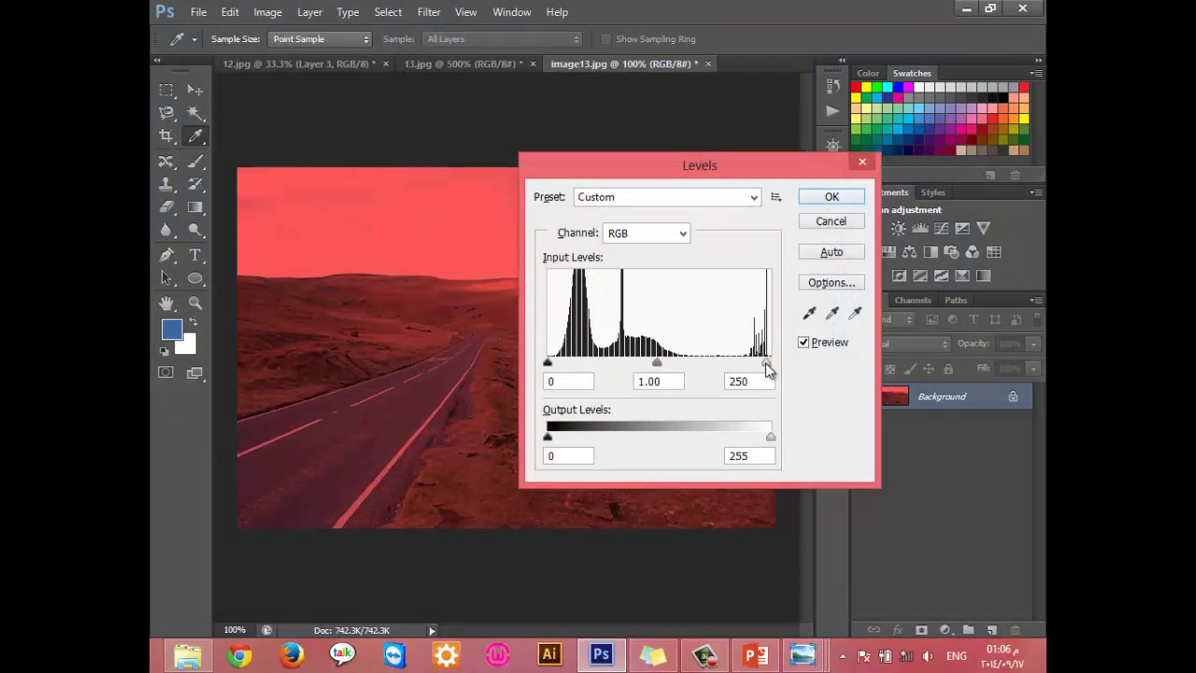
left_click(832, 197)
key("ctrl+l")
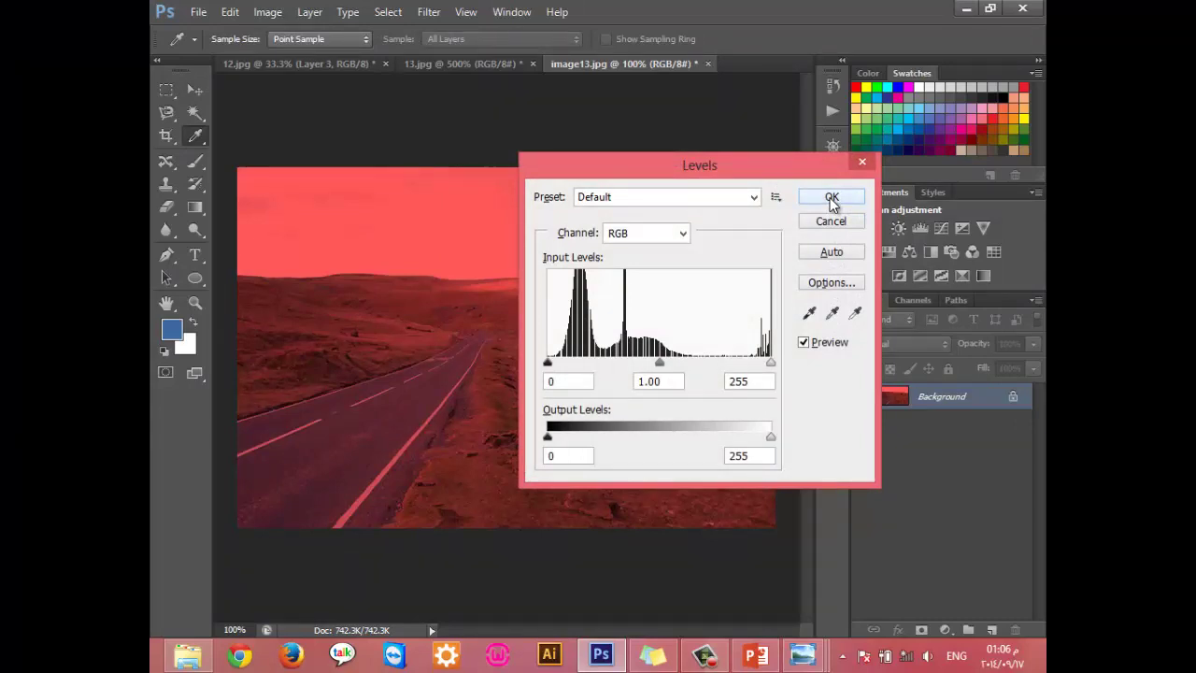
key("v")
key("Escape")
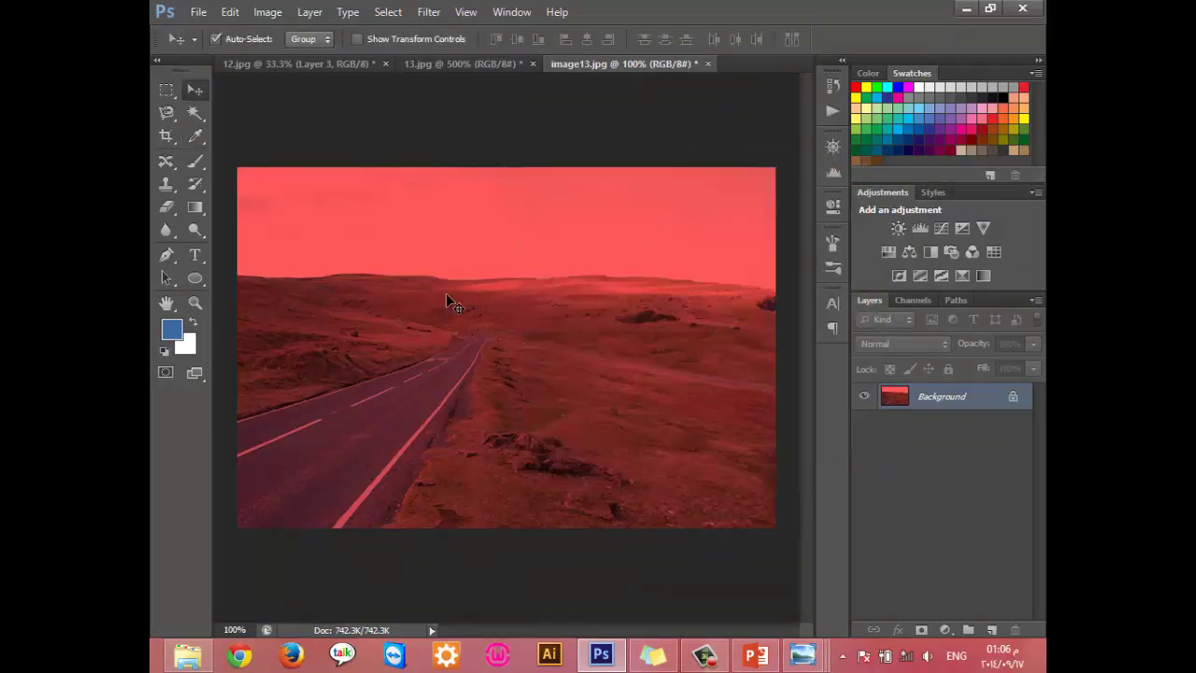
left_click(425, 67)
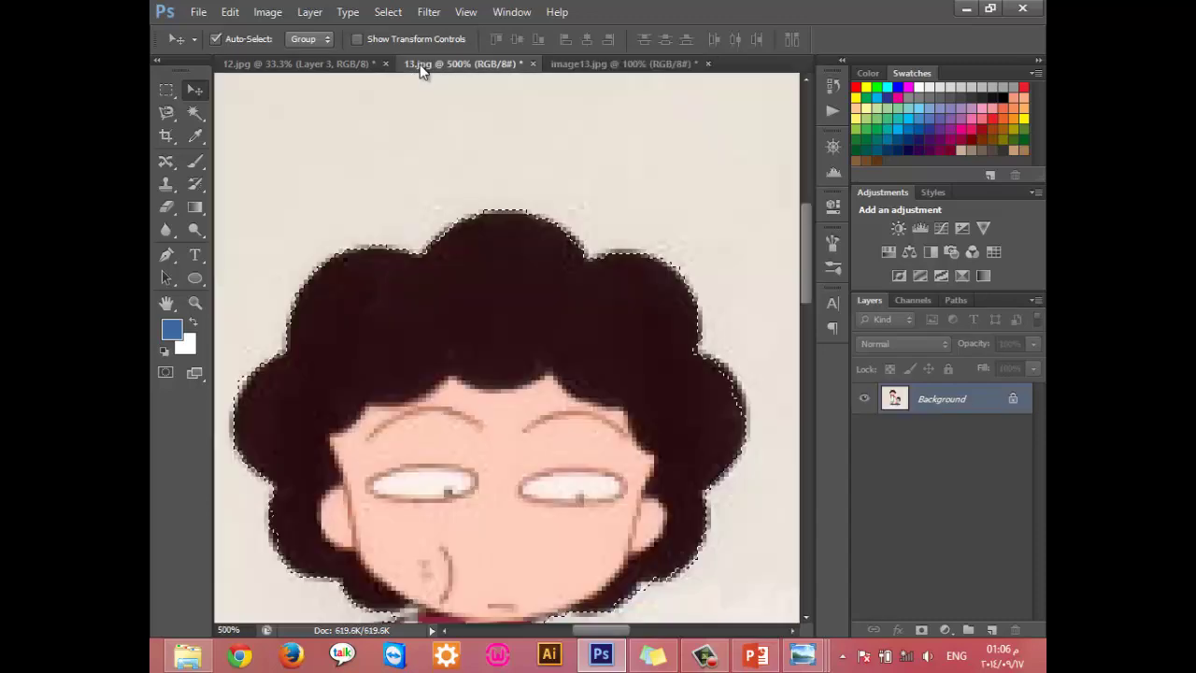
Step: Zoom in on the 12.jpg scene and bring up its Levels dialog
left_click(299, 64)
key("ctrl+plus")
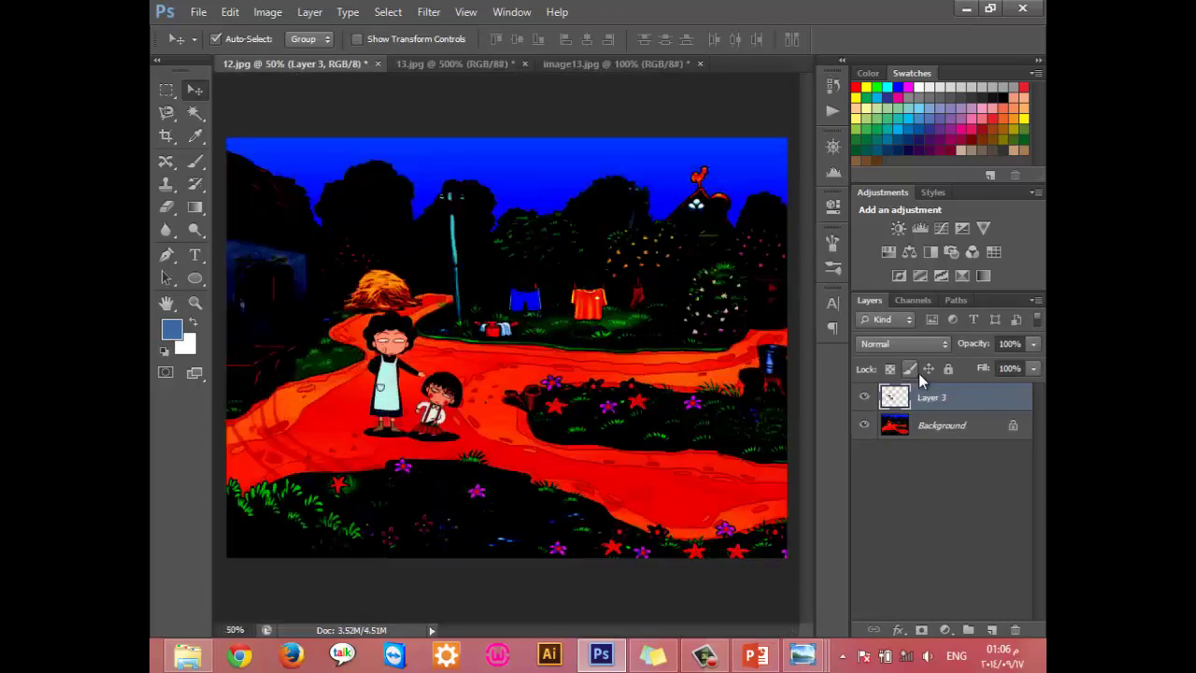
key("ctrl+plus")
key("ctrl+plus")
left_click_drag(667, 632, 639, 632)
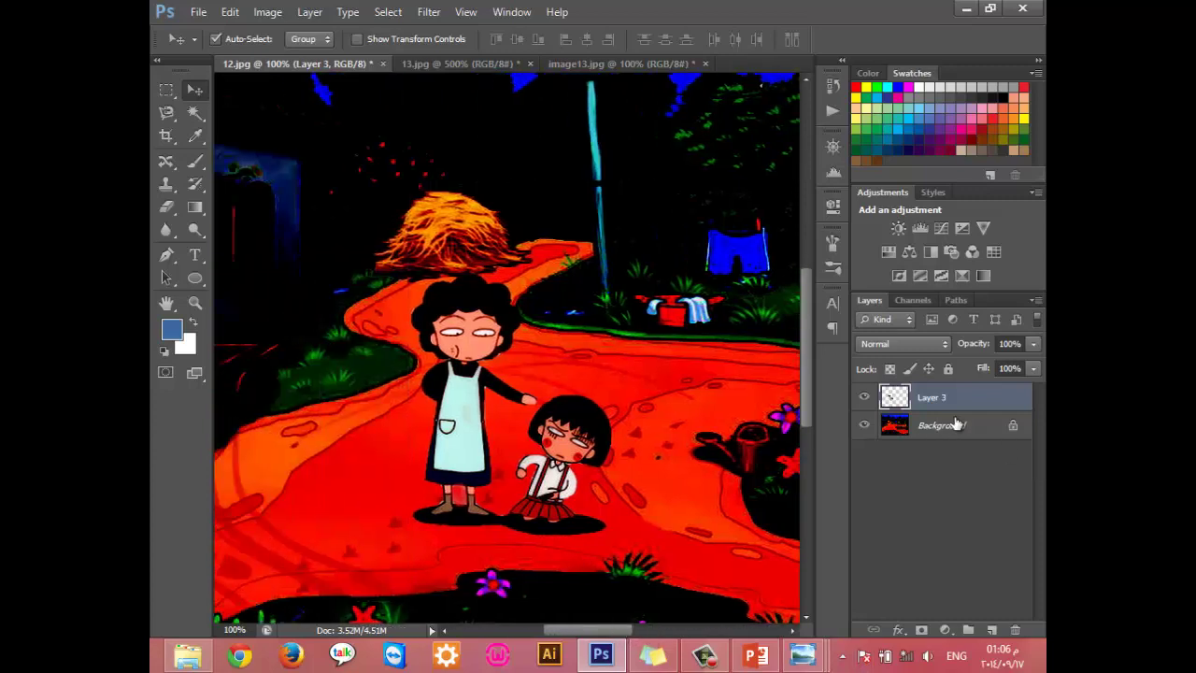
key("ctrl+l")
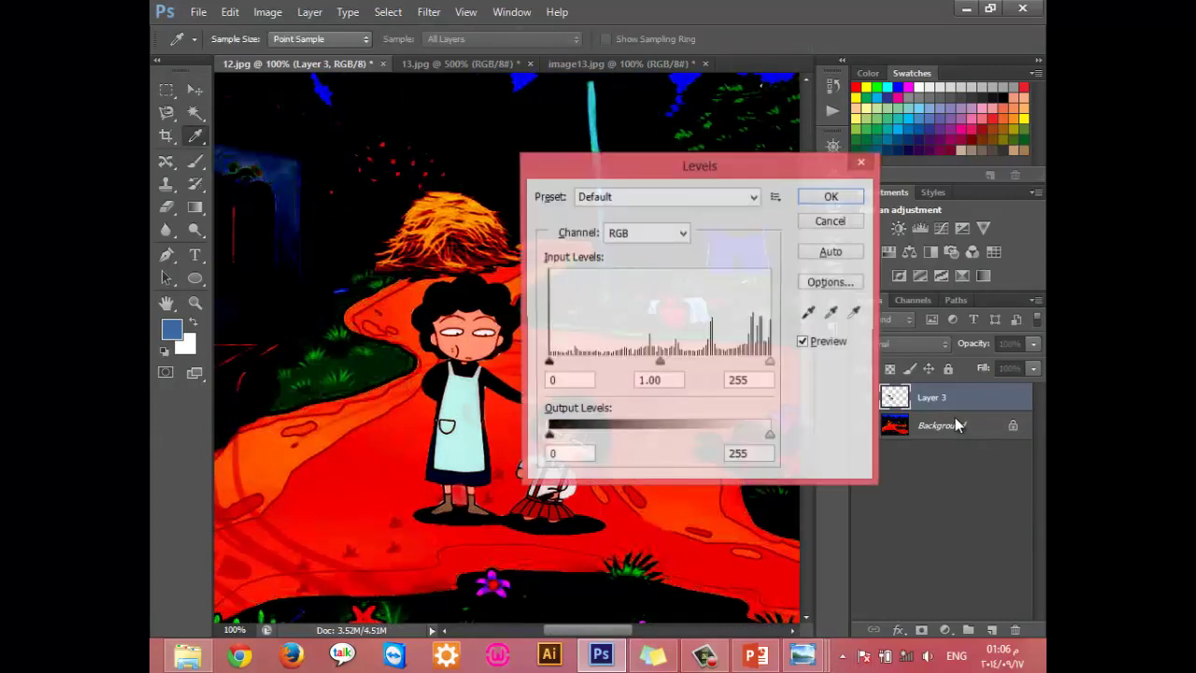
left_click_drag(610, 161, 693, 131)
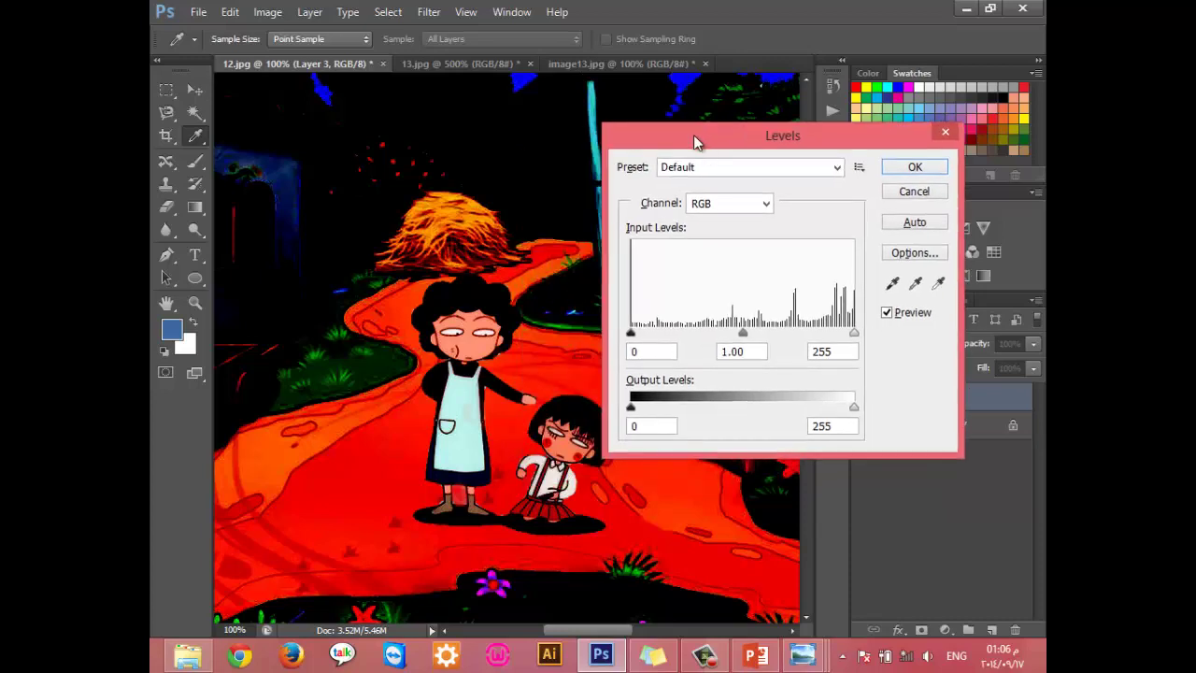
Step: Preview the Darker, Lighter and Custom Levels presets, then cancel without applying
left_click(735, 167)
left_click(710, 221)
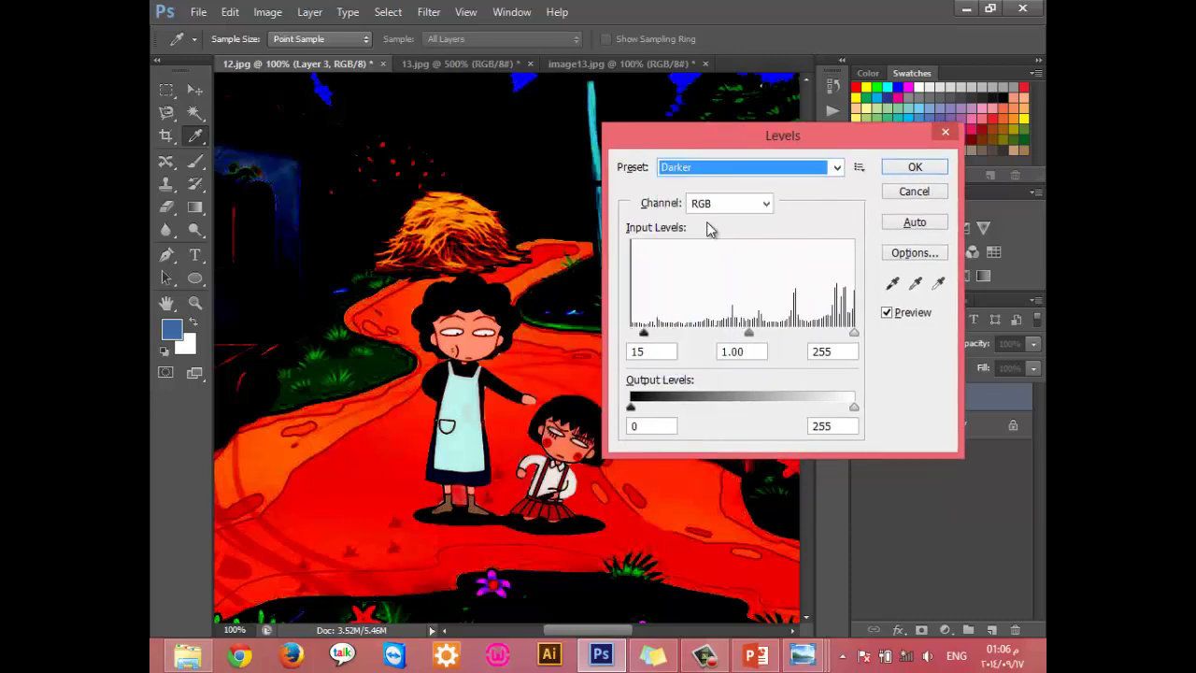
left_click(709, 175)
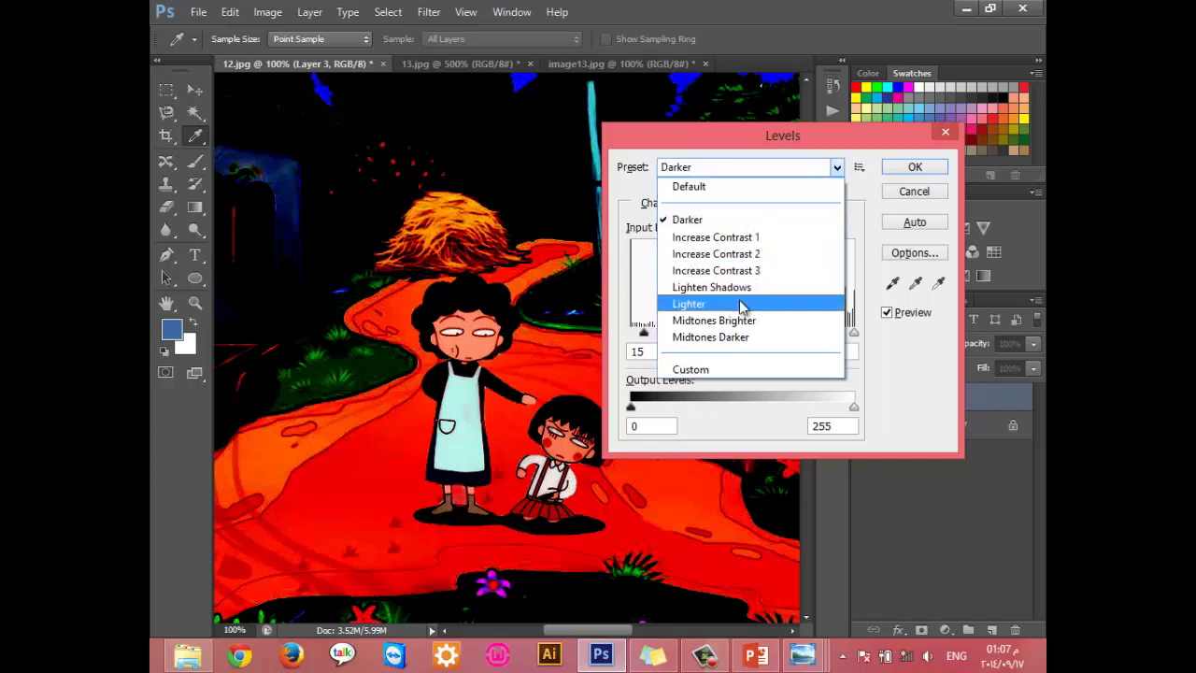
left_click(741, 304)
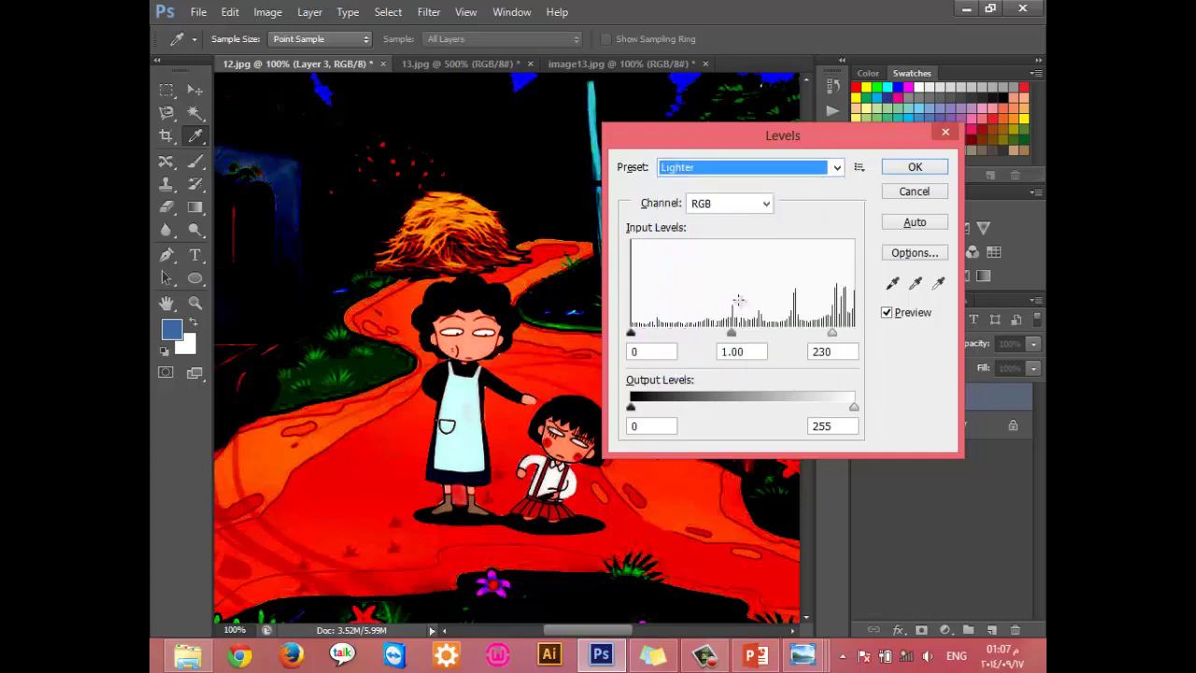
left_click(704, 166)
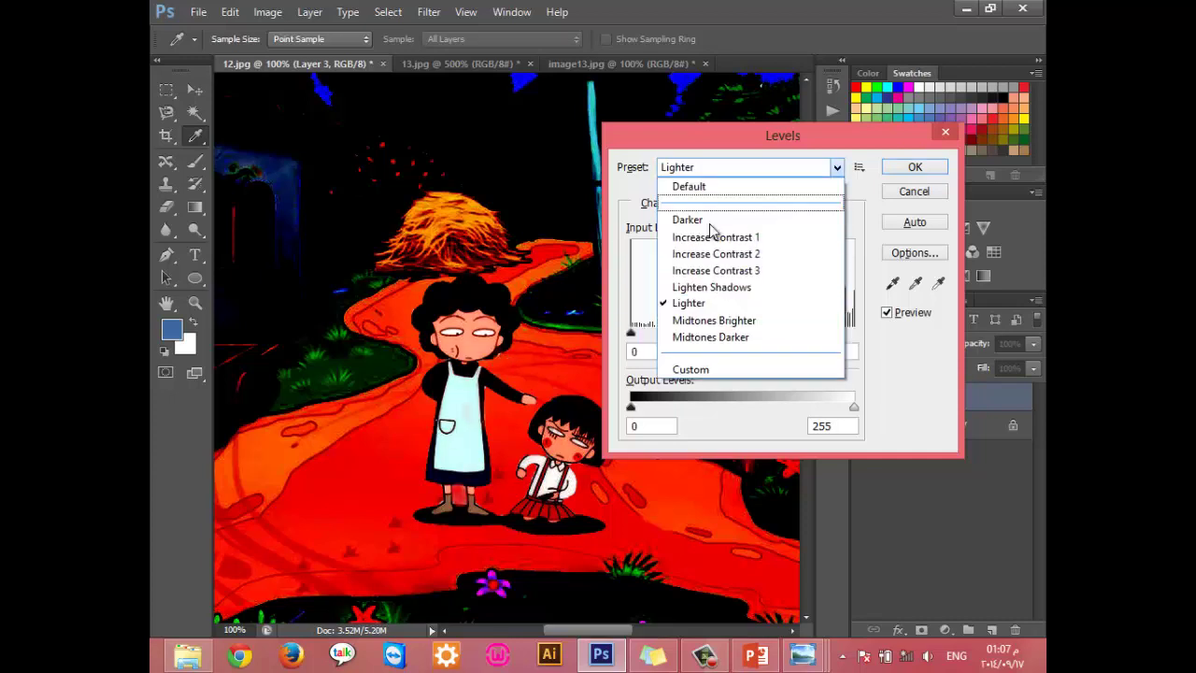
left_click(716, 371)
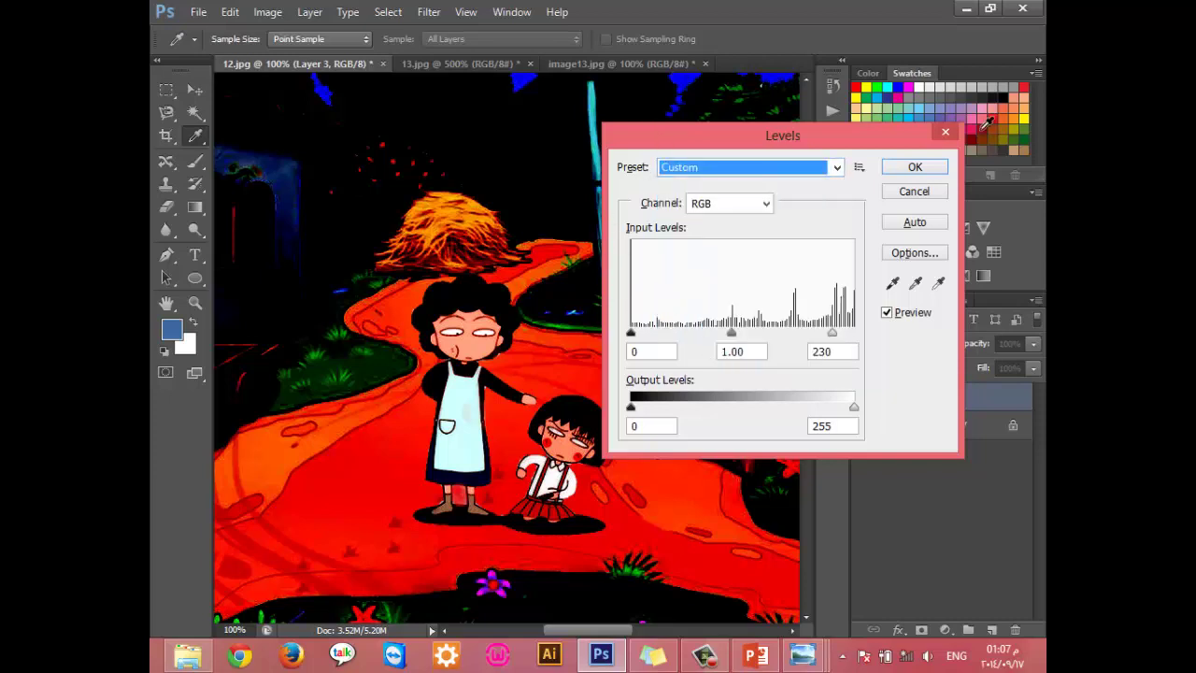
left_click(774, 168)
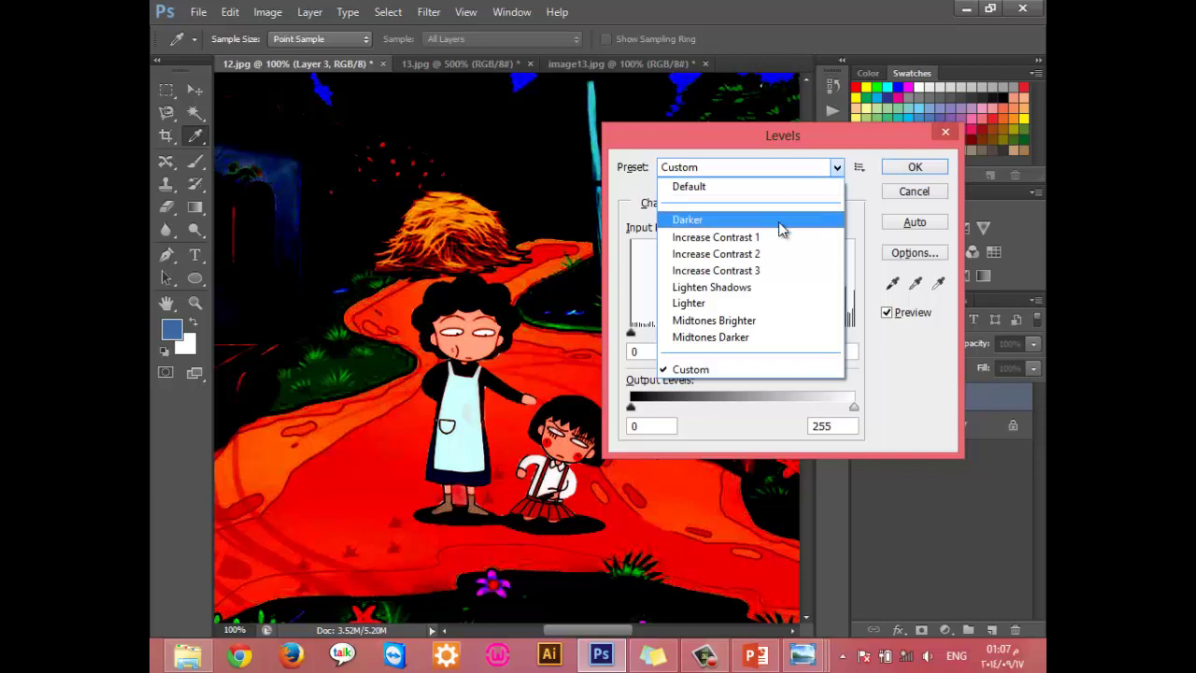
left_click(913, 193)
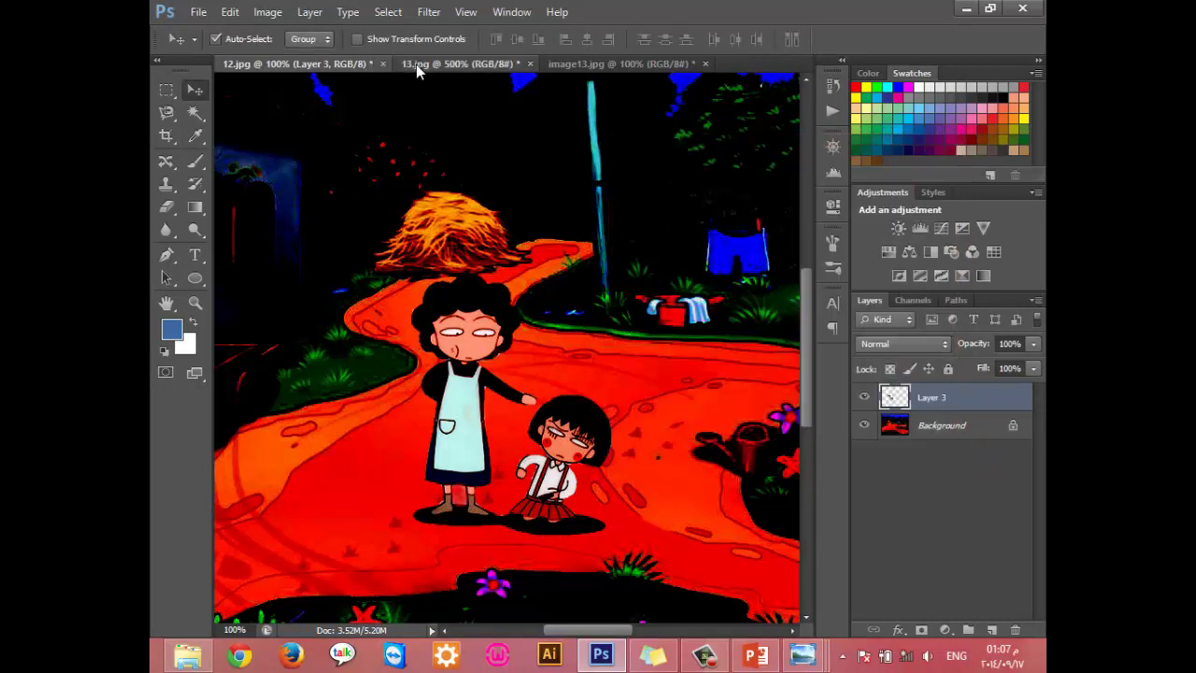
Step: In 13.jpg, save the mother-and-daughter selection as a new channel named 'selection'
left_click(419, 63)
scroll(570, 271, "down", 2)
scroll(547, 287, "down", 1)
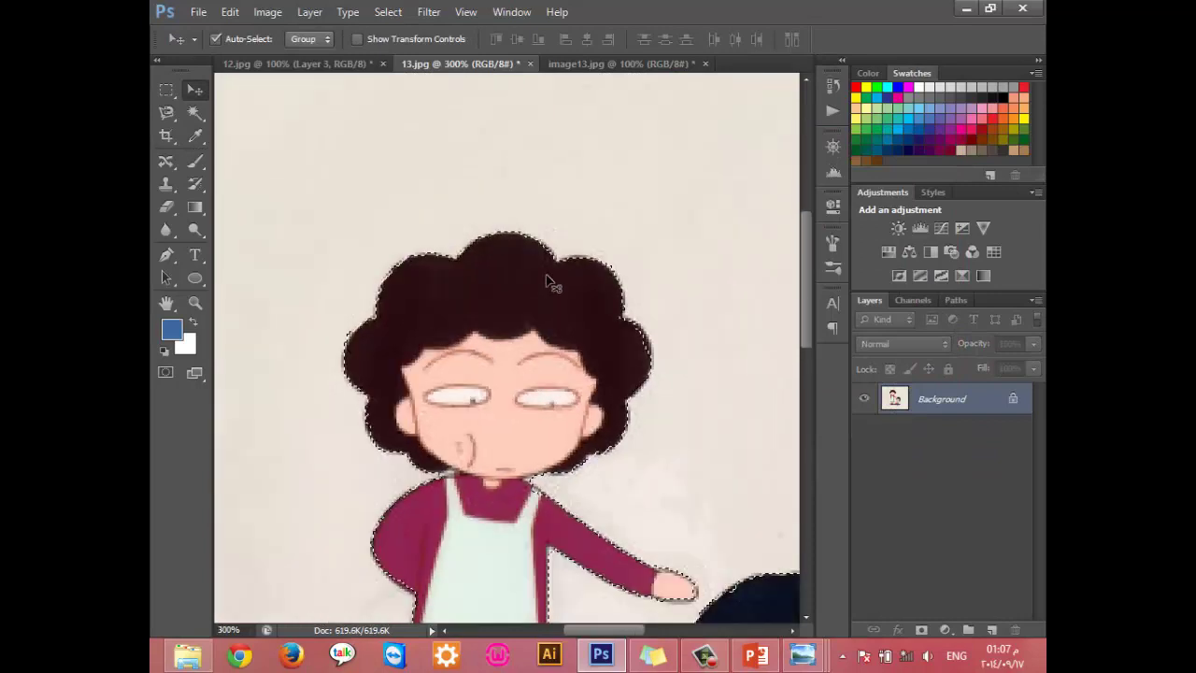
scroll(550, 286, "down", 1)
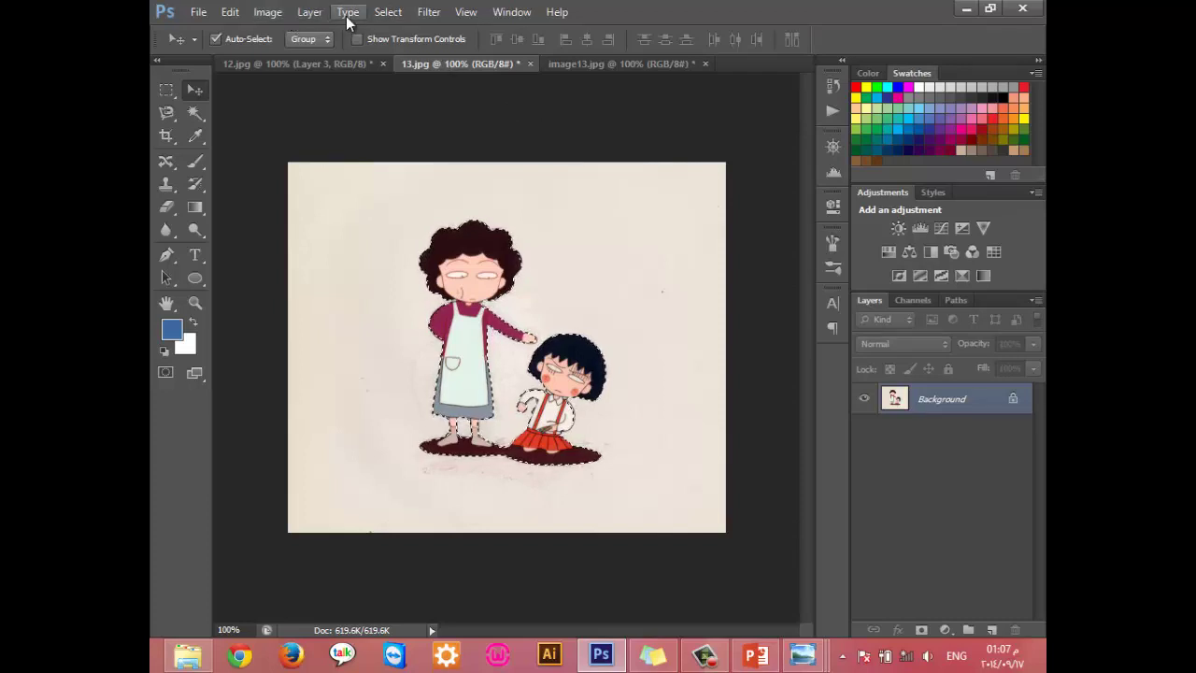
left_click(383, 13)
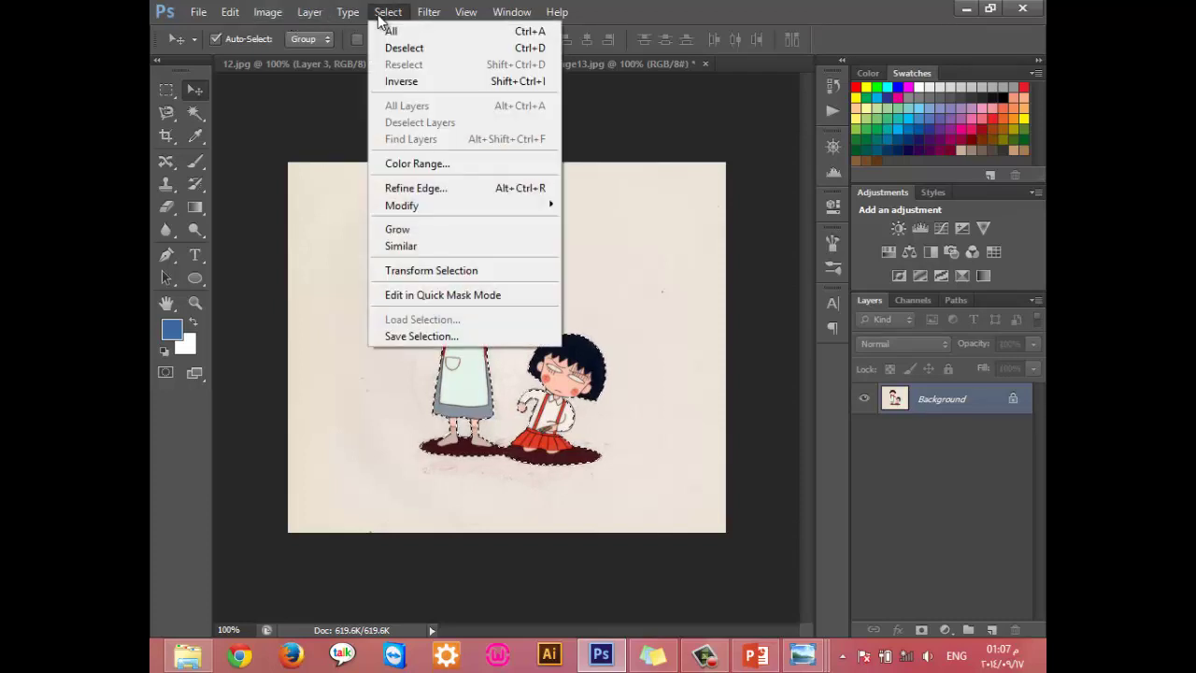
left_click(448, 340)
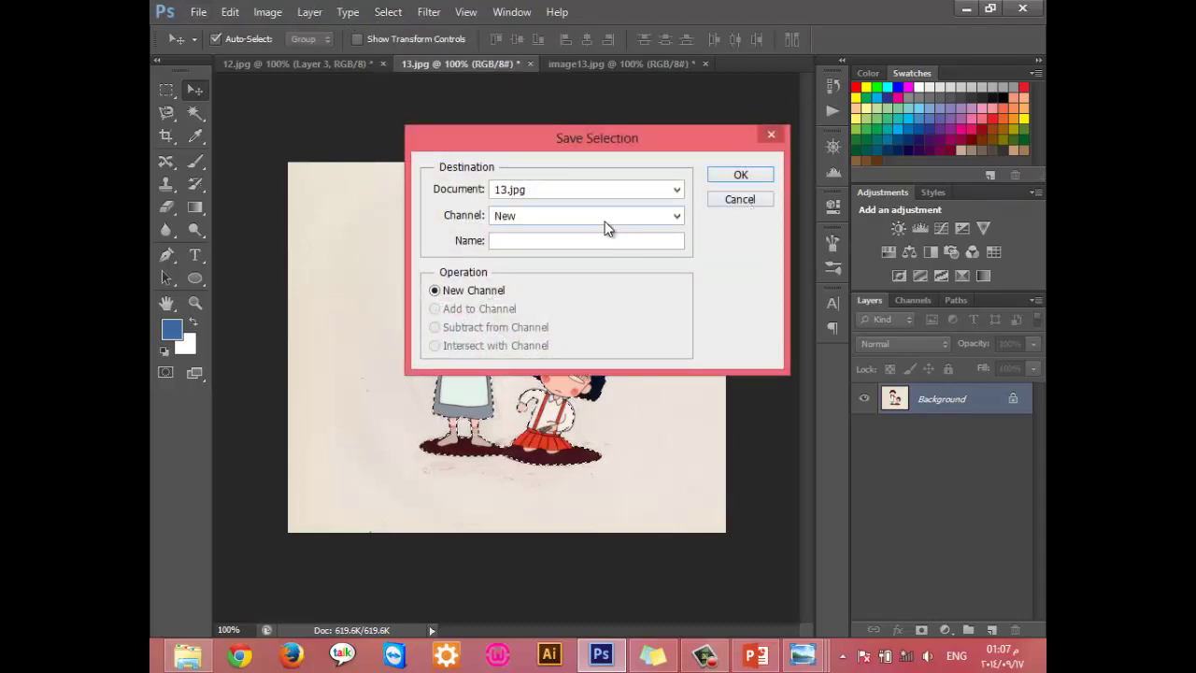
type("sele")
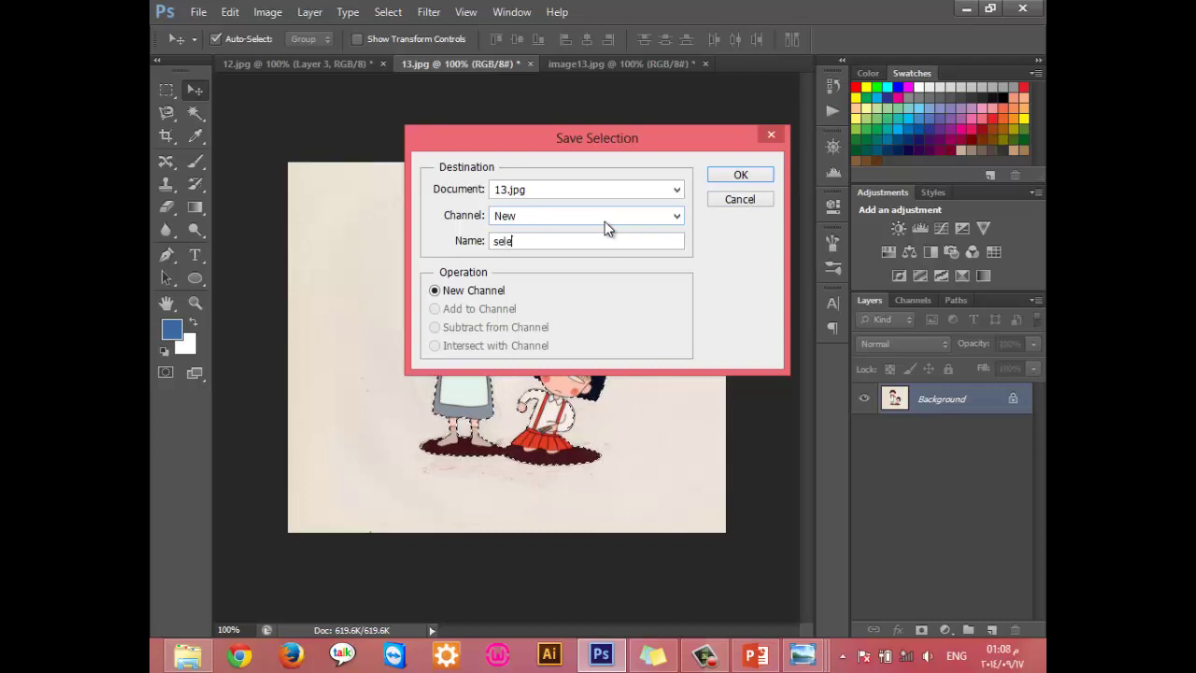
type("ction")
left_click(738, 178)
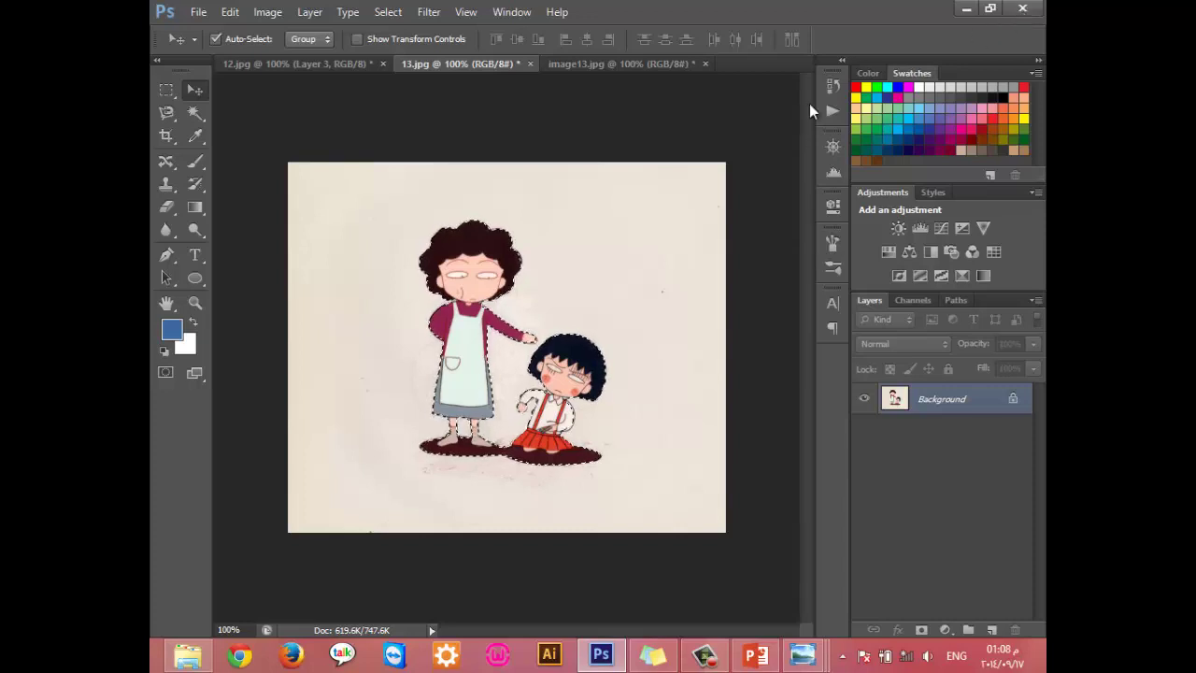
Step: Save the image to the Desktop as 13.psd in Photoshop format
key("ctrl+shift+s")
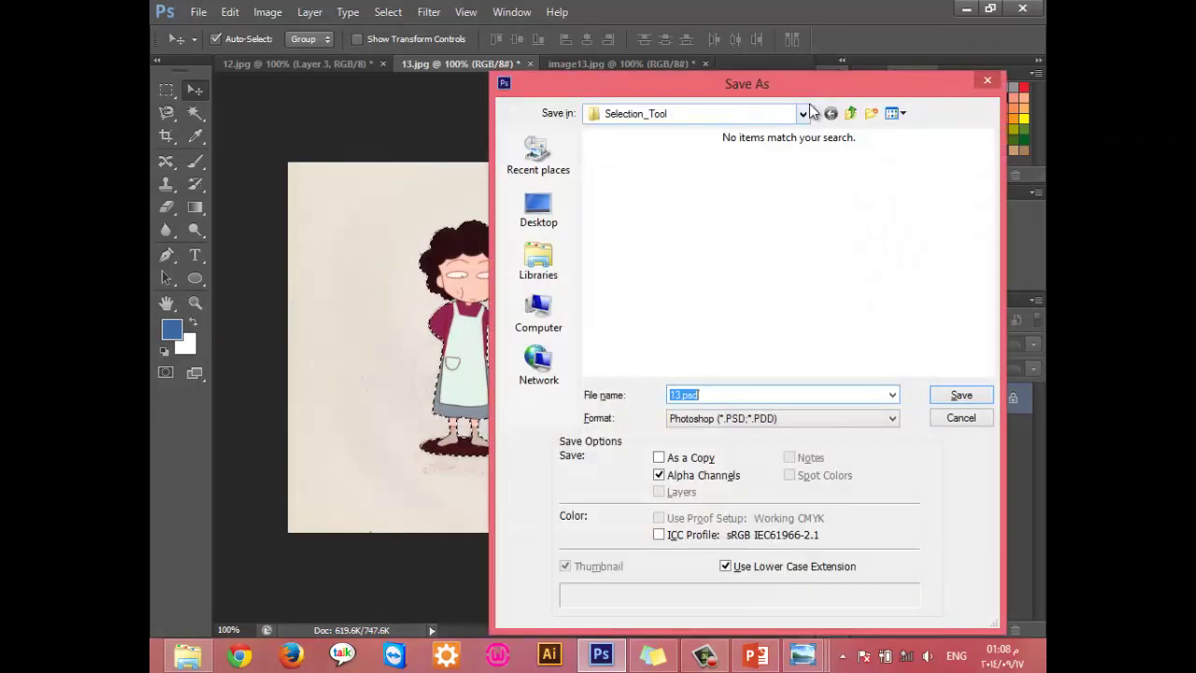
left_click(540, 207)
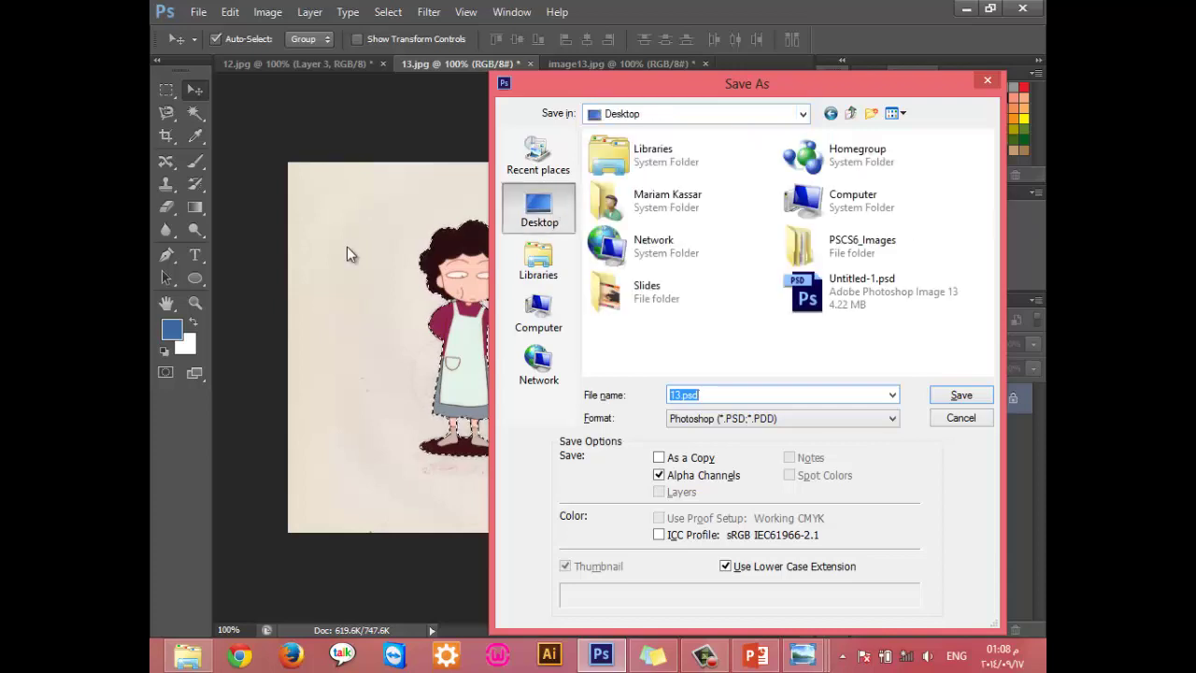
left_click(768, 418)
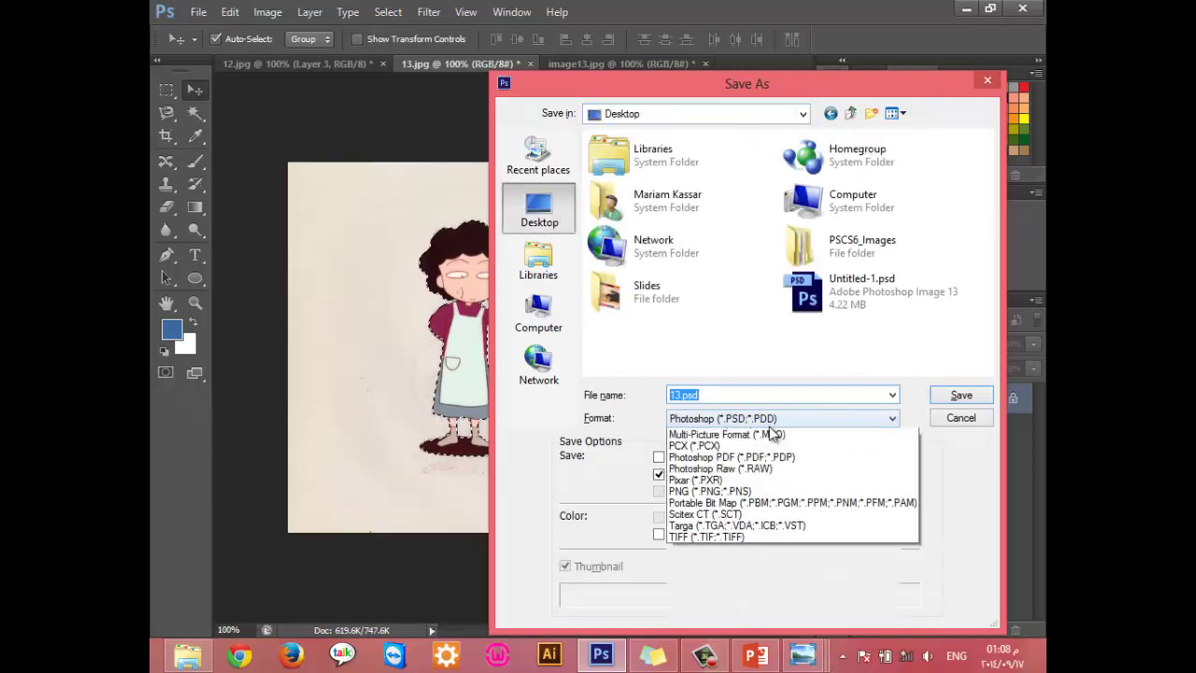
left_click(768, 431)
left_click(958, 393)
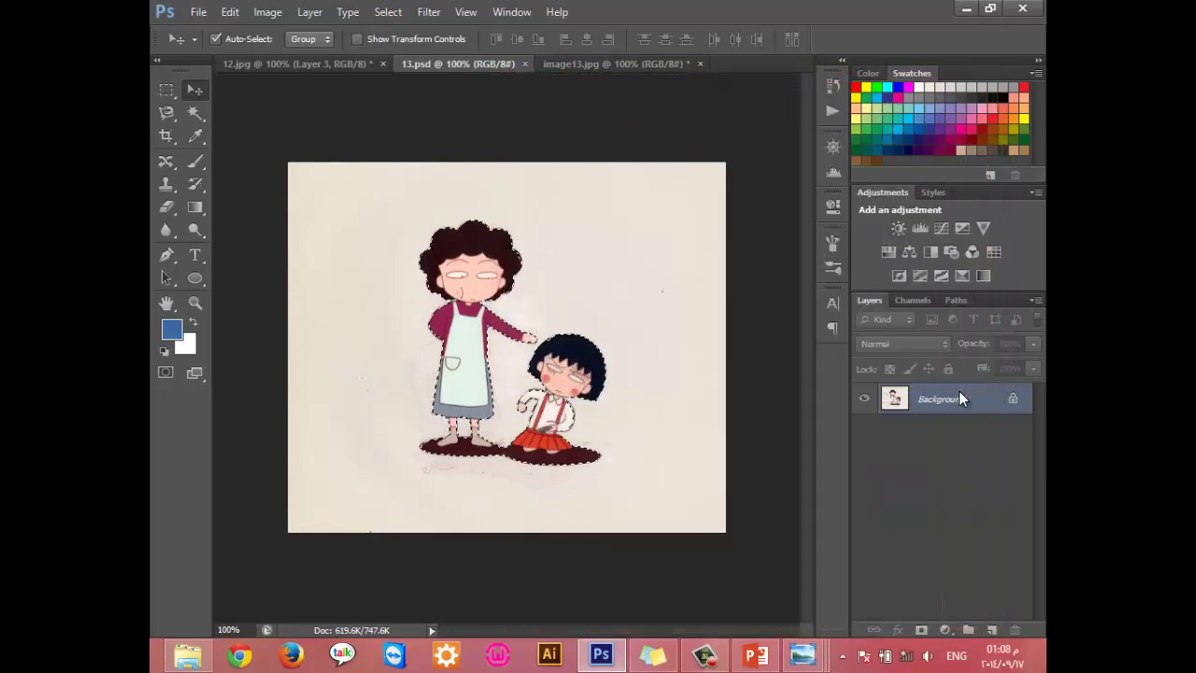
Step: Quit Photoshop without saving image13.jpg or 12.jpg
left_click(1022, 8)
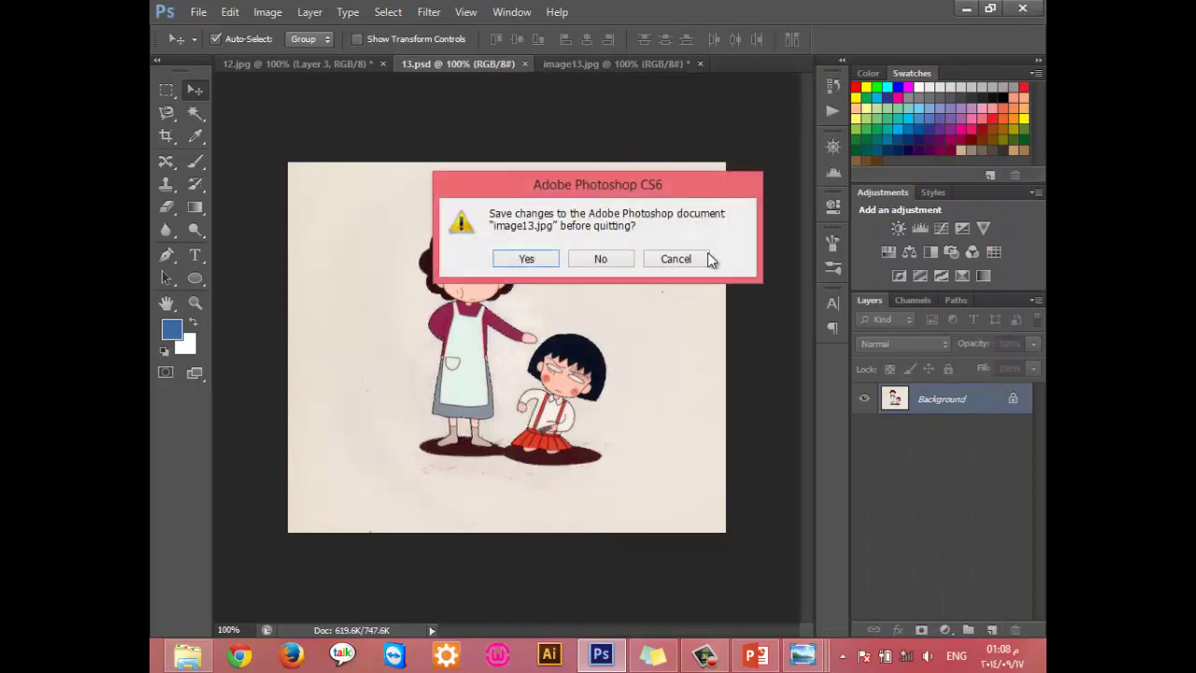
left_click(600, 261)
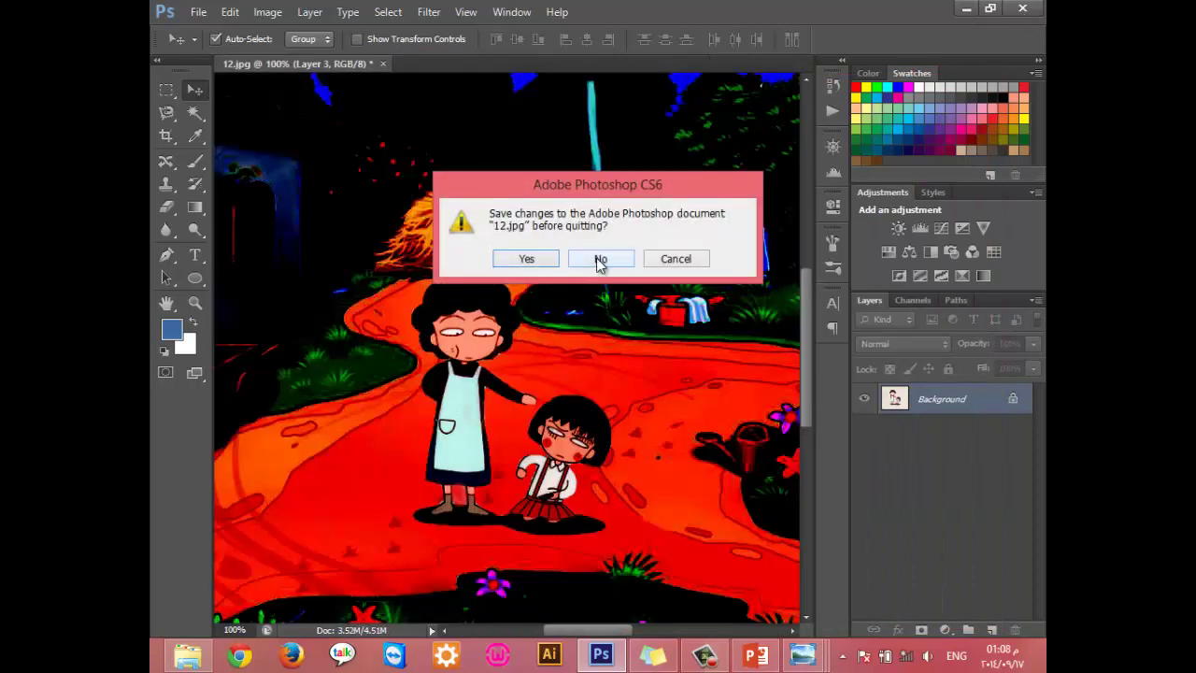
left_click(599, 260)
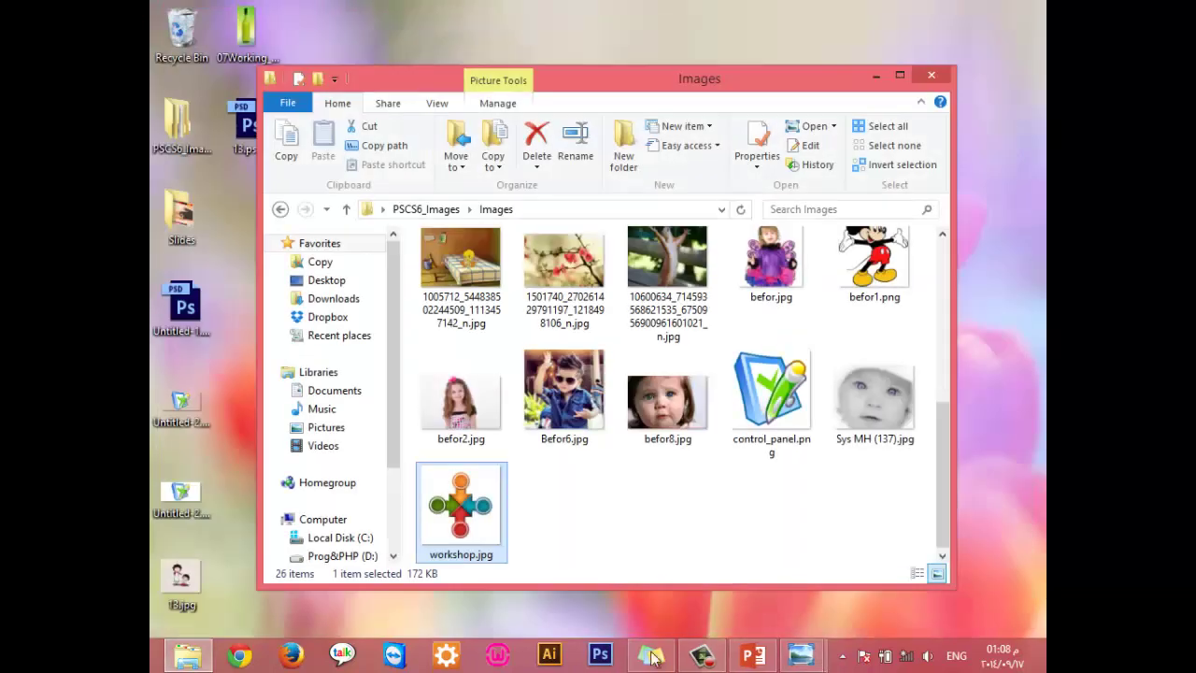
Step: Close the photo viewer and Images folder, then open 13.psd from the desktop
left_click(1024, 8)
left_click(930, 76)
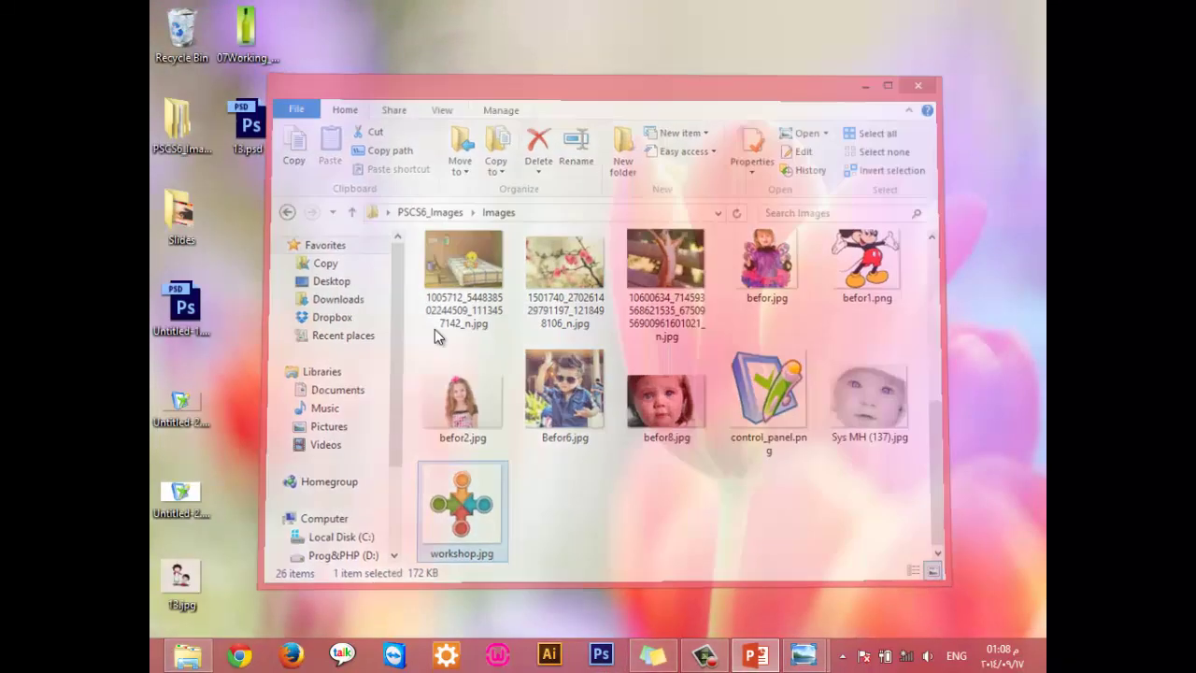
double_click(245, 134)
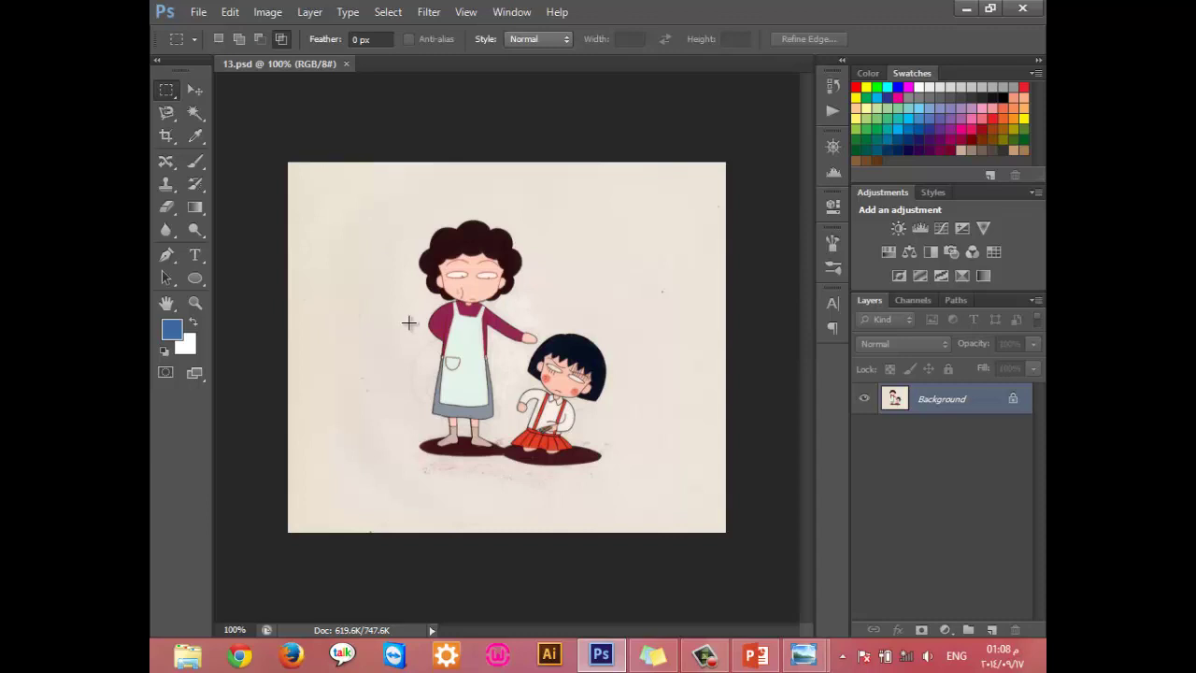
Step: Load the 'selection' channel to reselect both characters
left_click(381, 12)
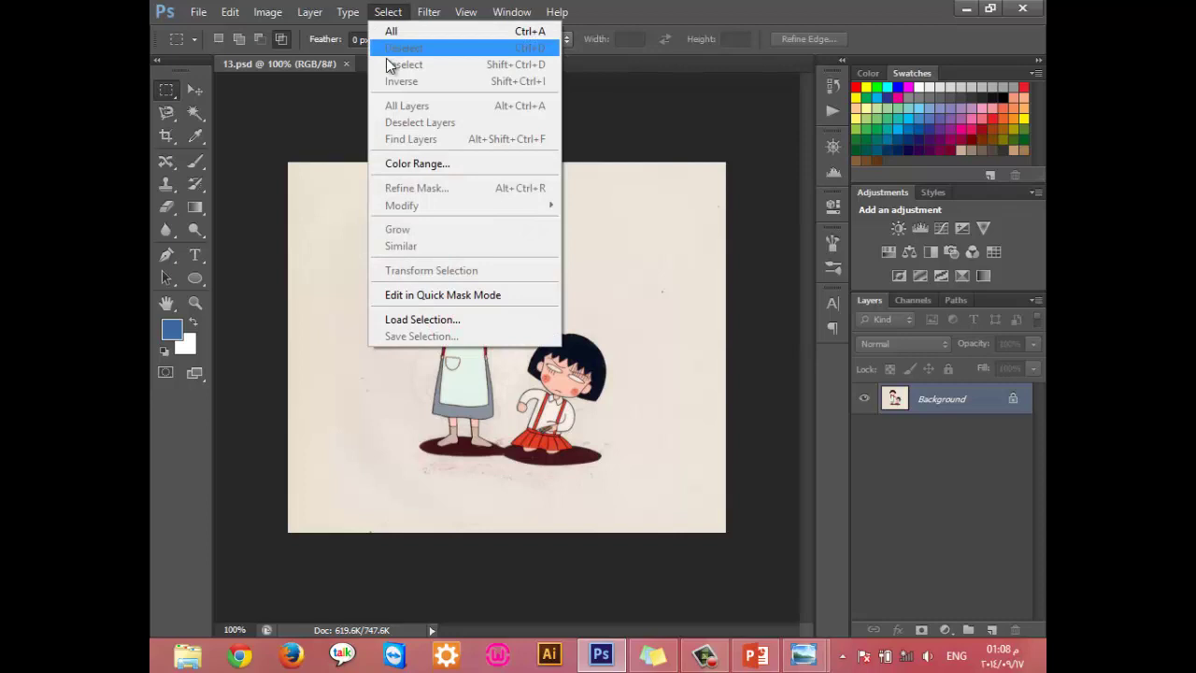
left_click(433, 320)
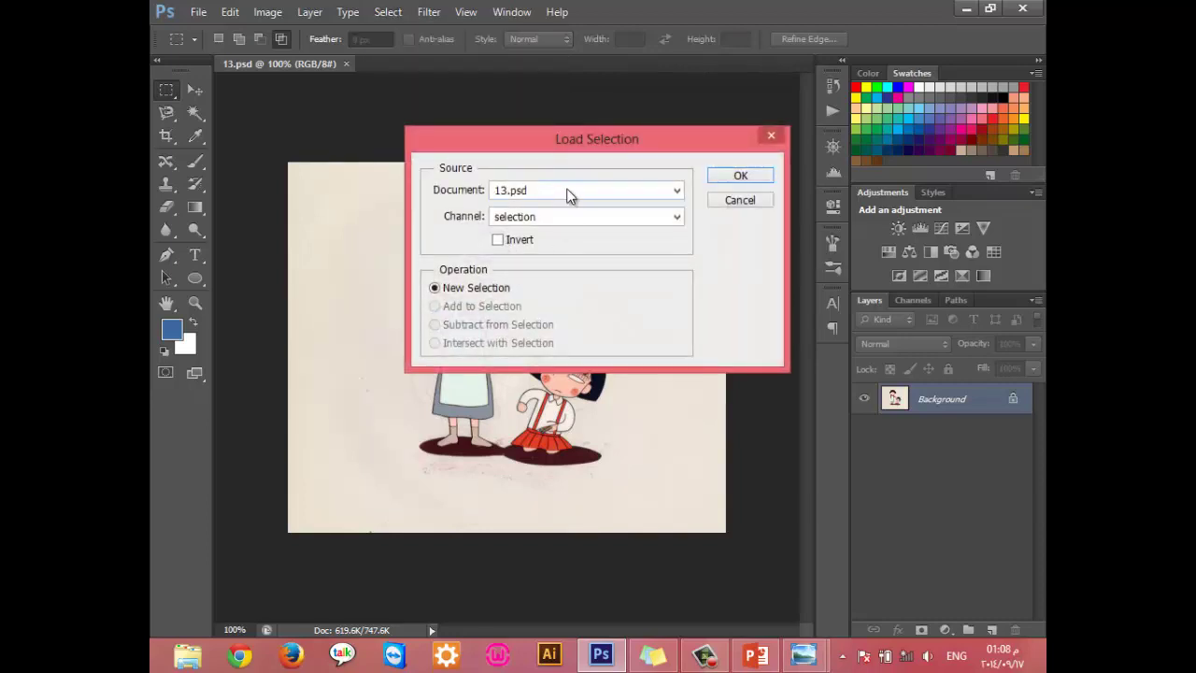
left_click(551, 218)
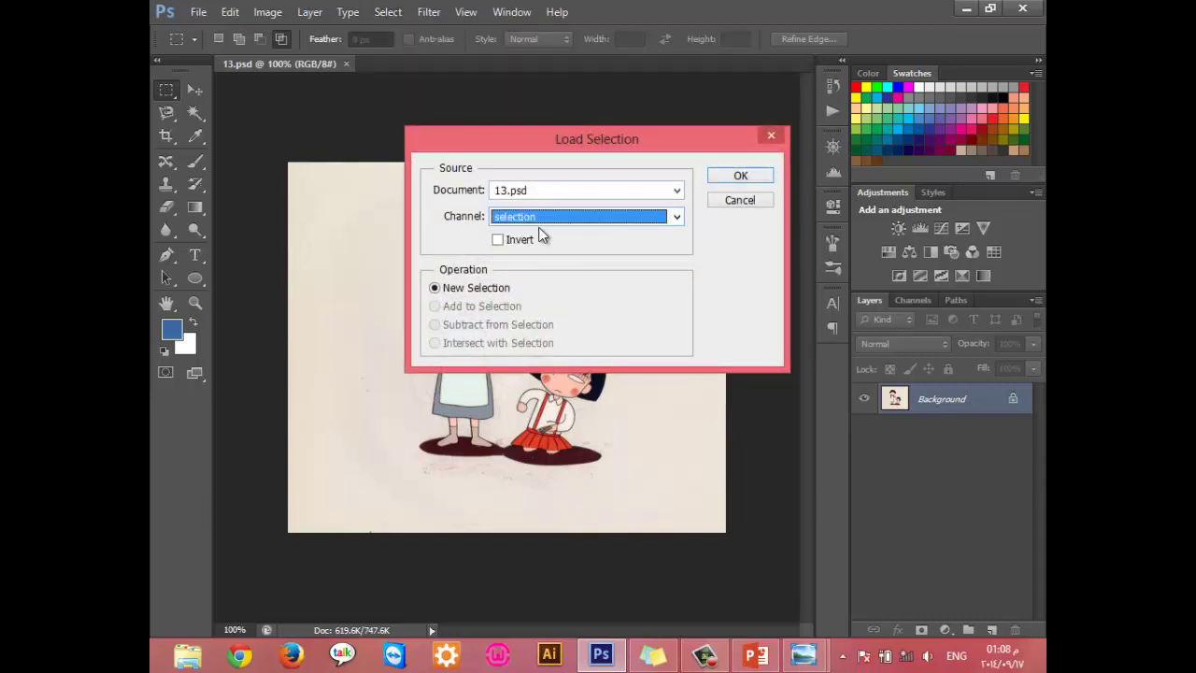
left_click(552, 218)
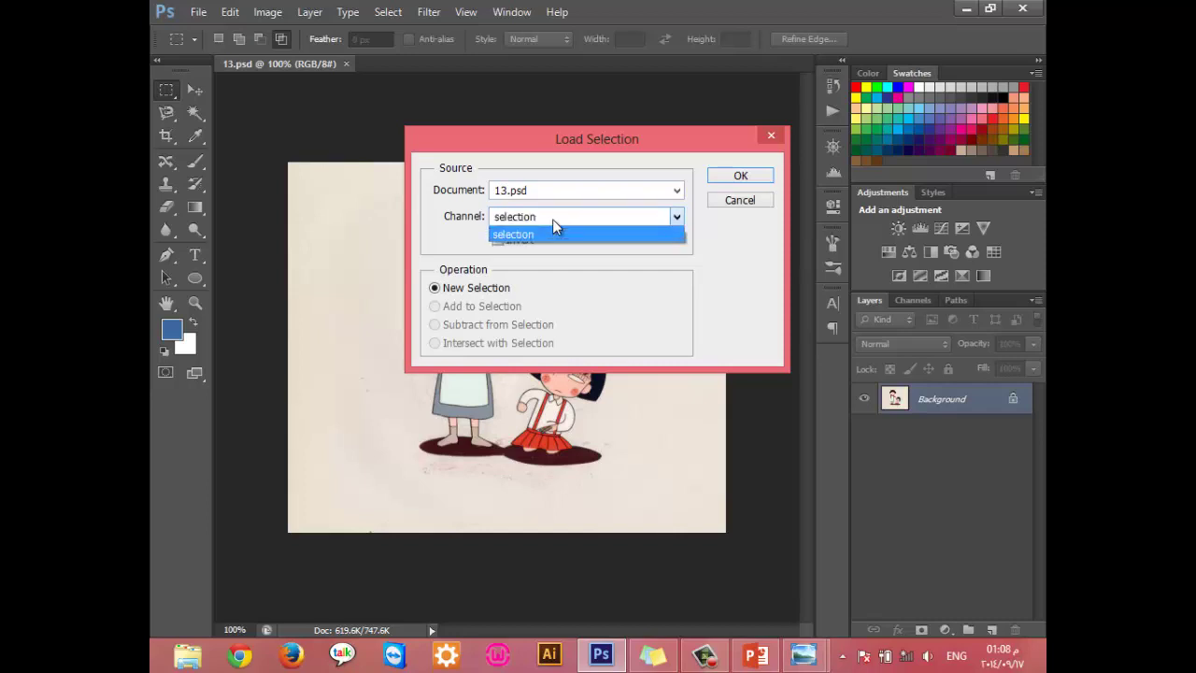
left_click(553, 218)
left_click(737, 175)
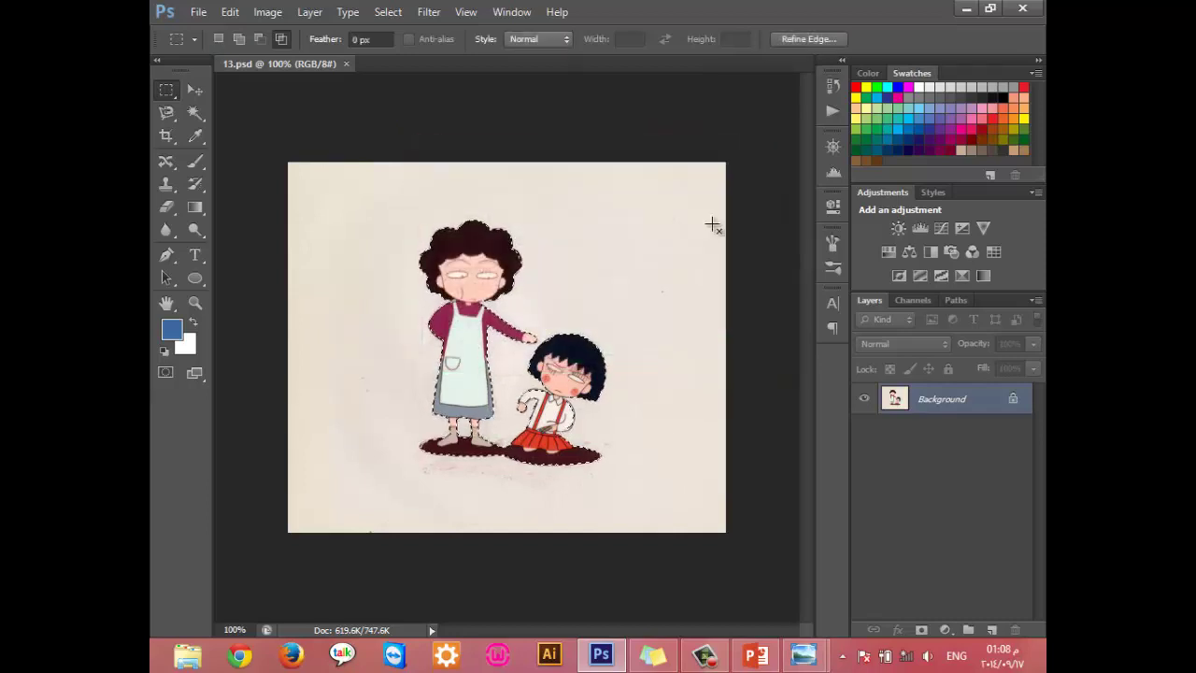
Step: Save a rectangle over the mother's upper body as channel 'square', then quit without saving
left_click(712, 224)
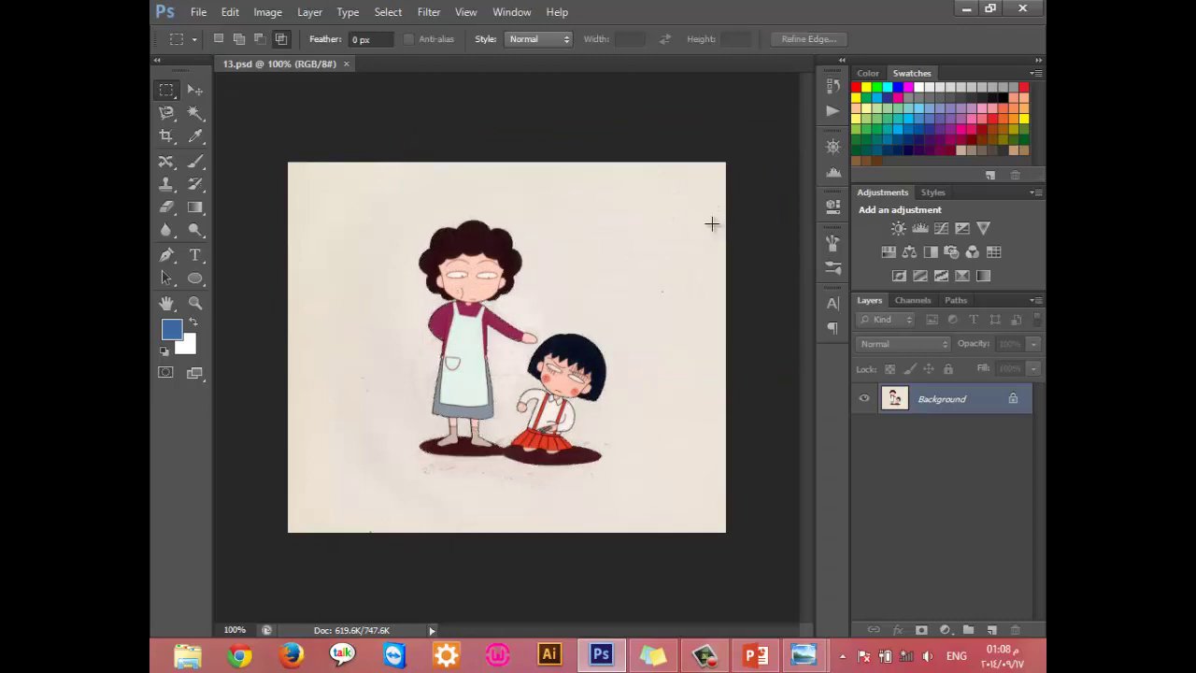
left_click_drag(339, 213, 630, 385)
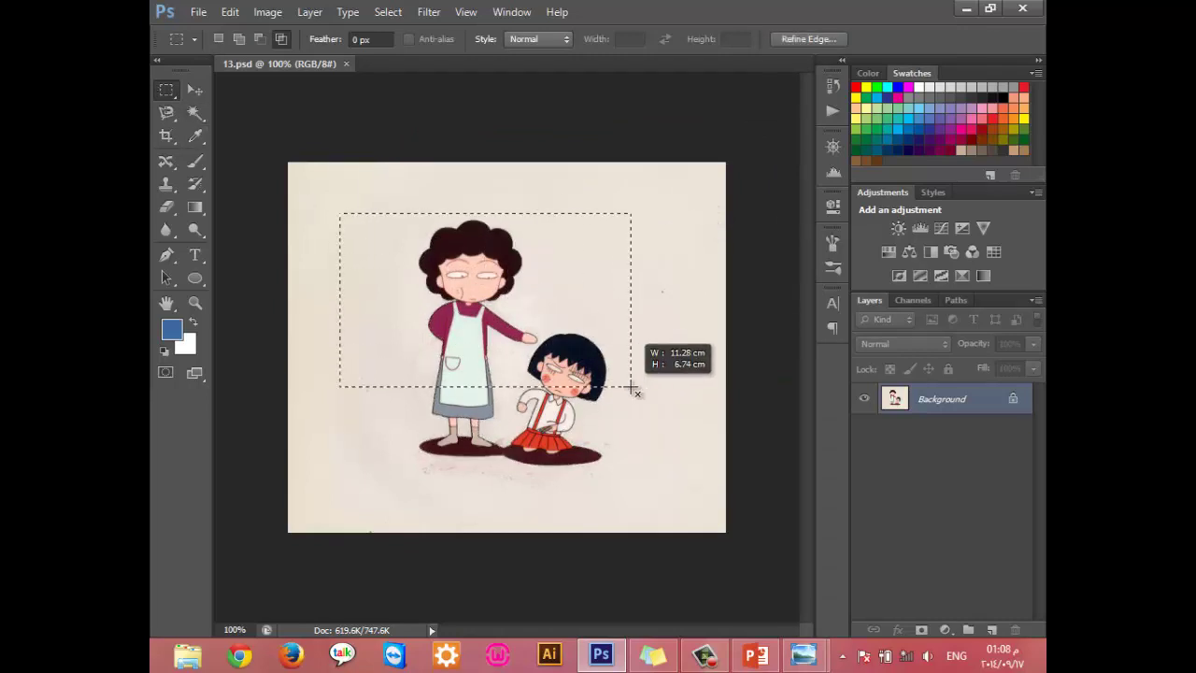
left_click(388, 11)
left_click(425, 337)
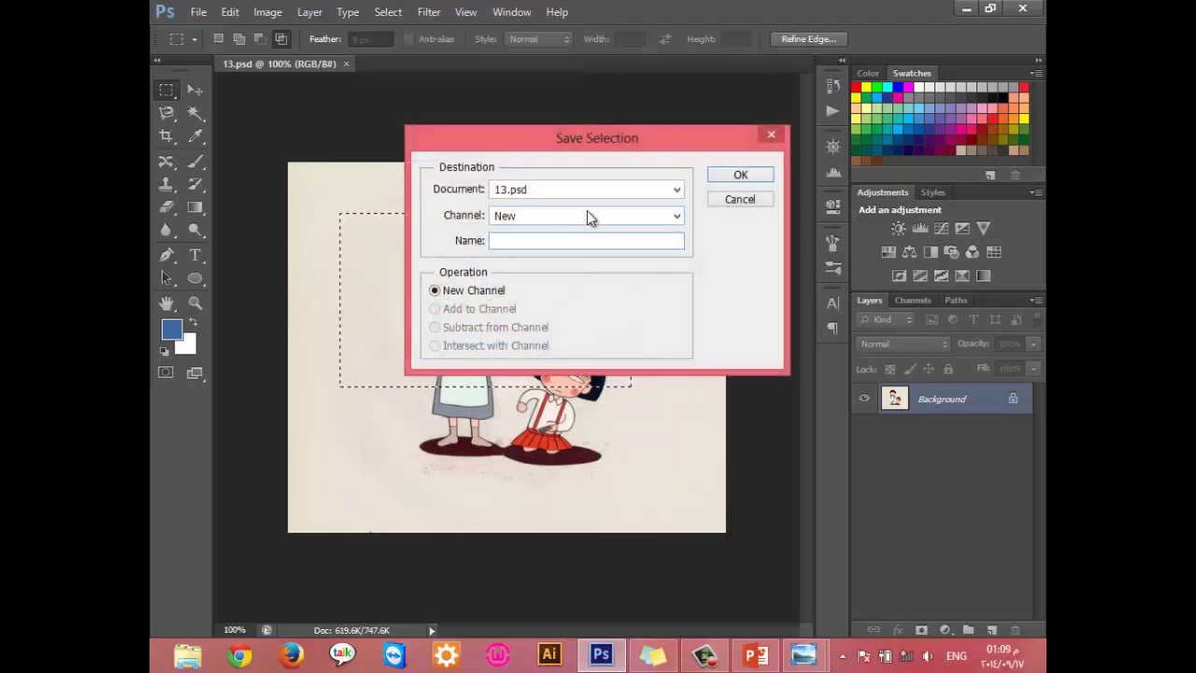
type("square")
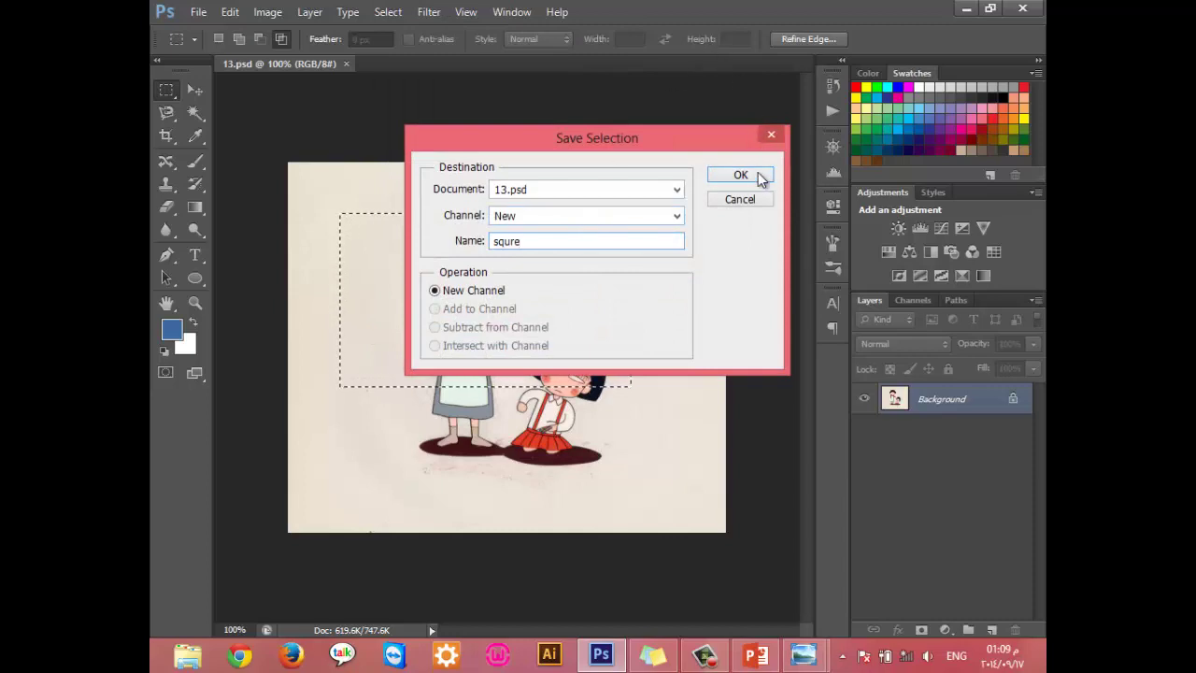
left_click(759, 176)
left_click(1023, 8)
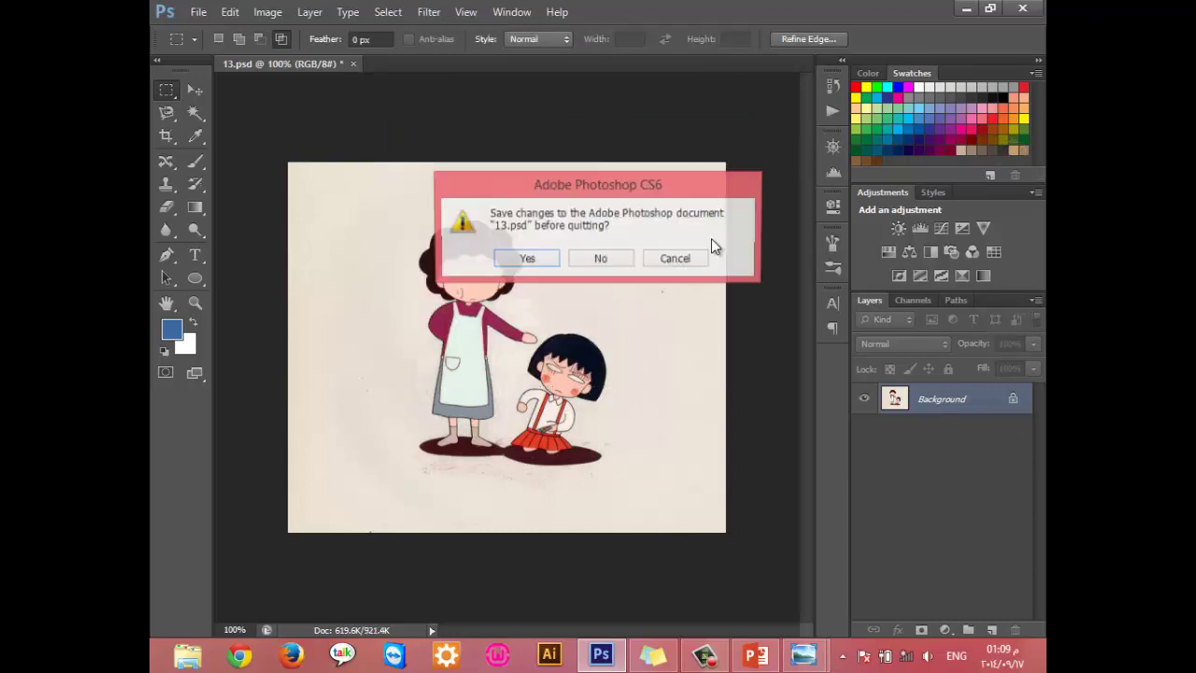
left_click(618, 262)
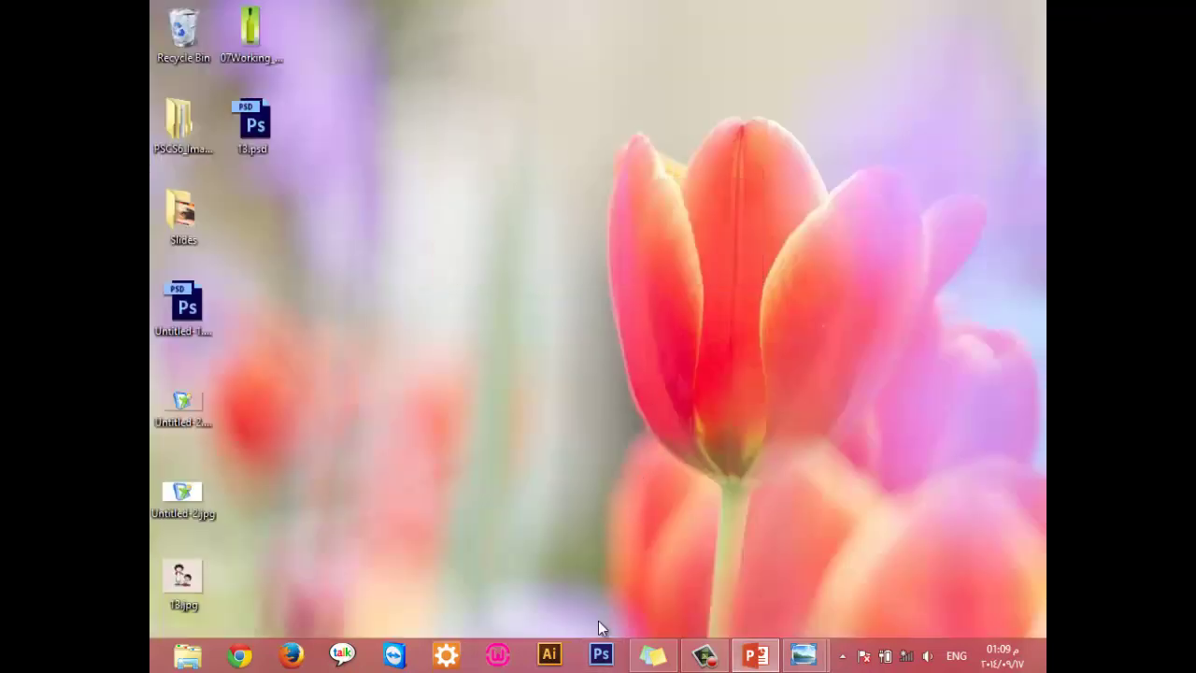
Step: Relaunch Photoshop and browse into the PSCS6_Images folder in the Open dialog
left_click(600, 654)
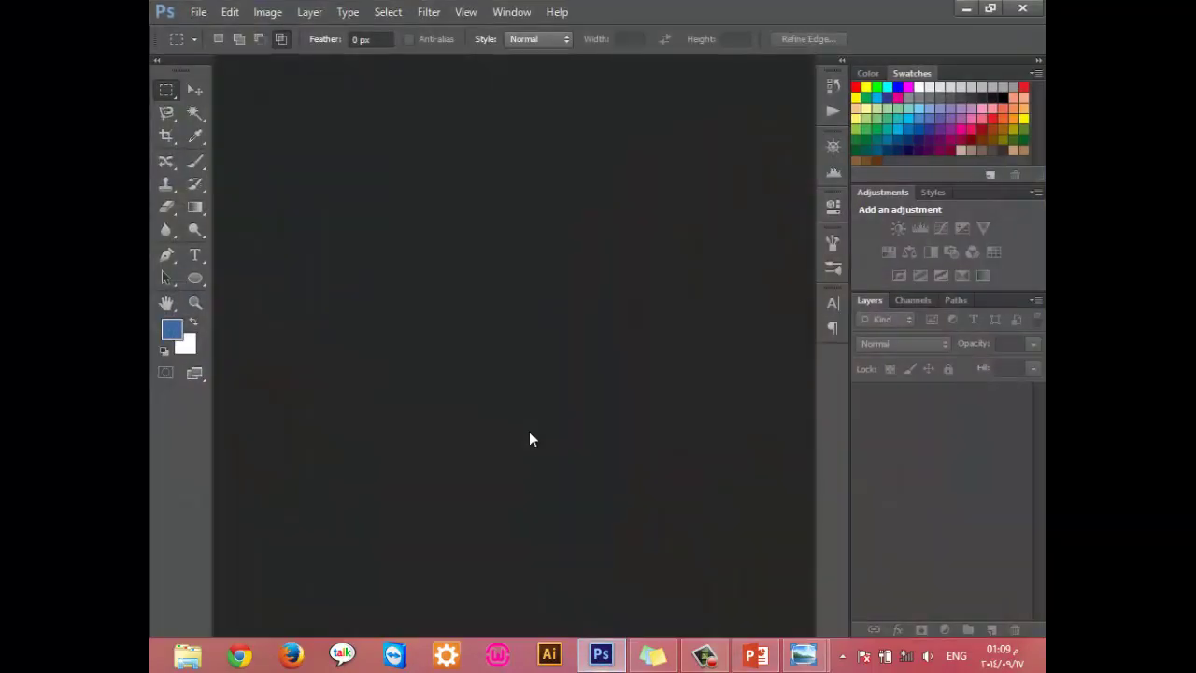
double_click(530, 432)
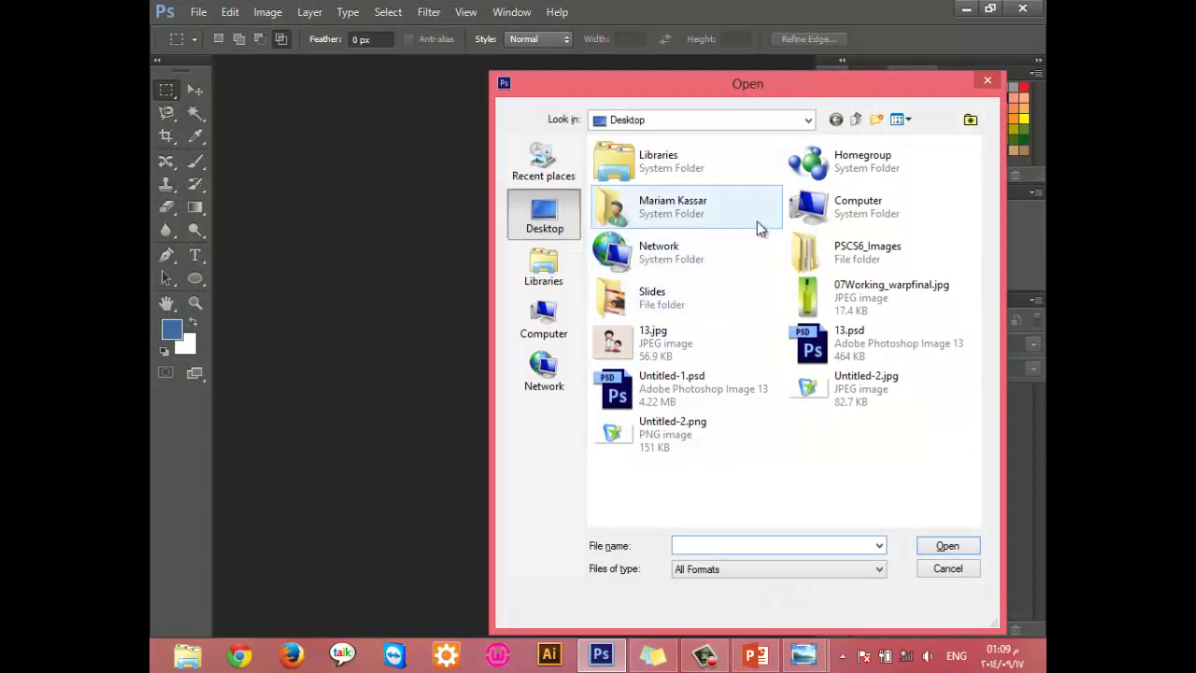
double_click(862, 263)
double_click(621, 164)
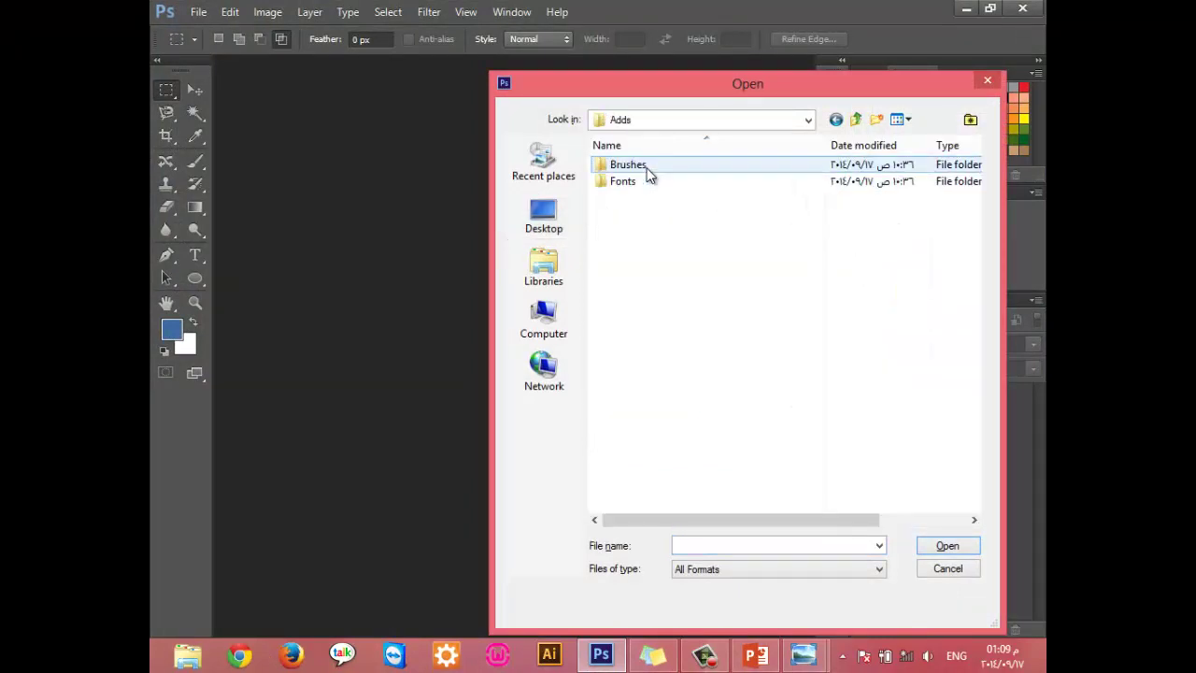
key("BackSpace")
key("BackSpace")
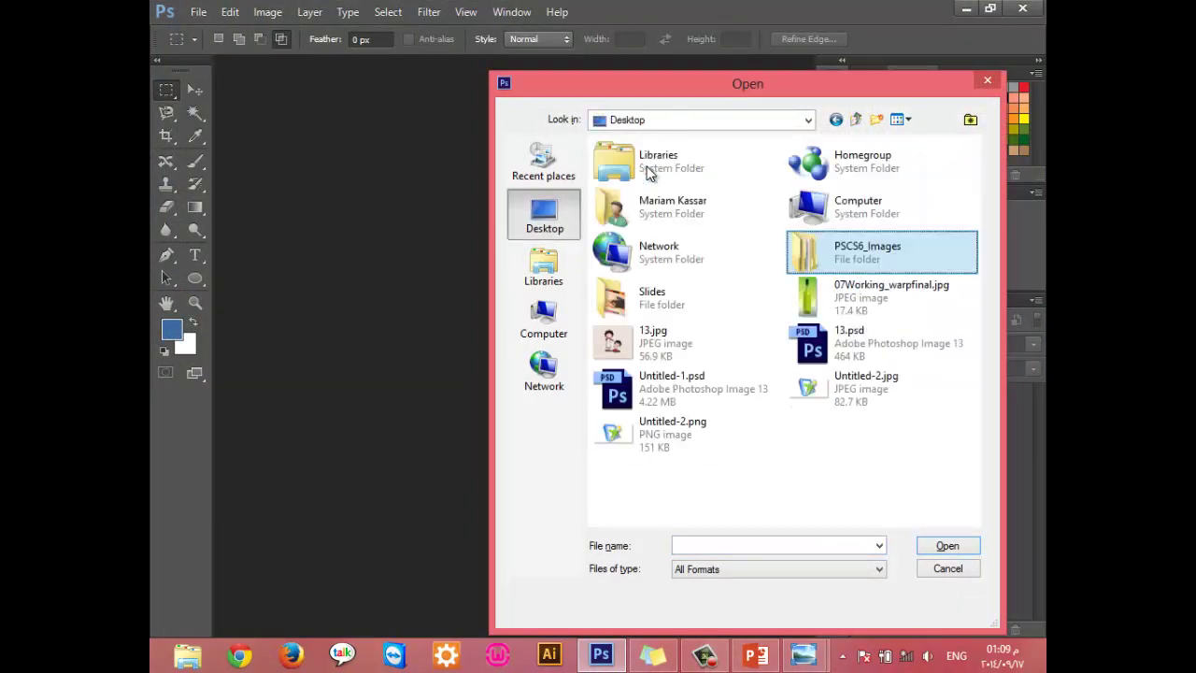
key("Return")
Step: Open 13.jpg from Images > Selection_Tool
left_click(647, 171)
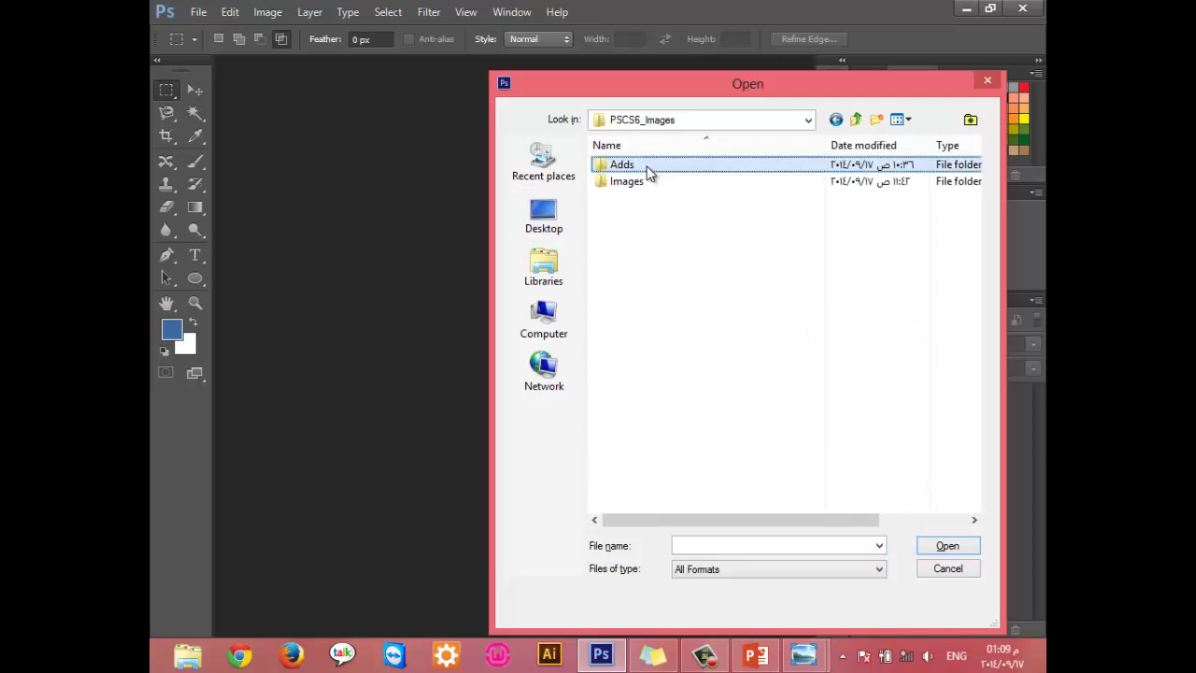
key("Return")
key("BackSpace")
left_click(638, 184, "shift")
double_click(638, 183)
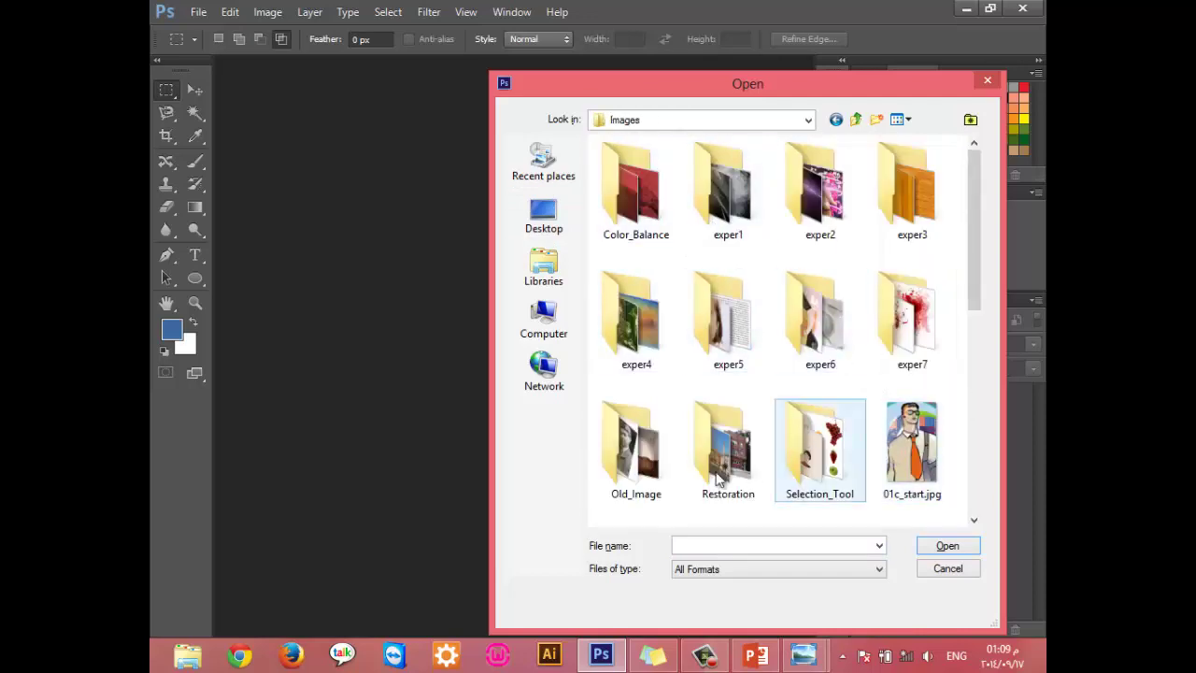
double_click(819, 448)
double_click(721, 197)
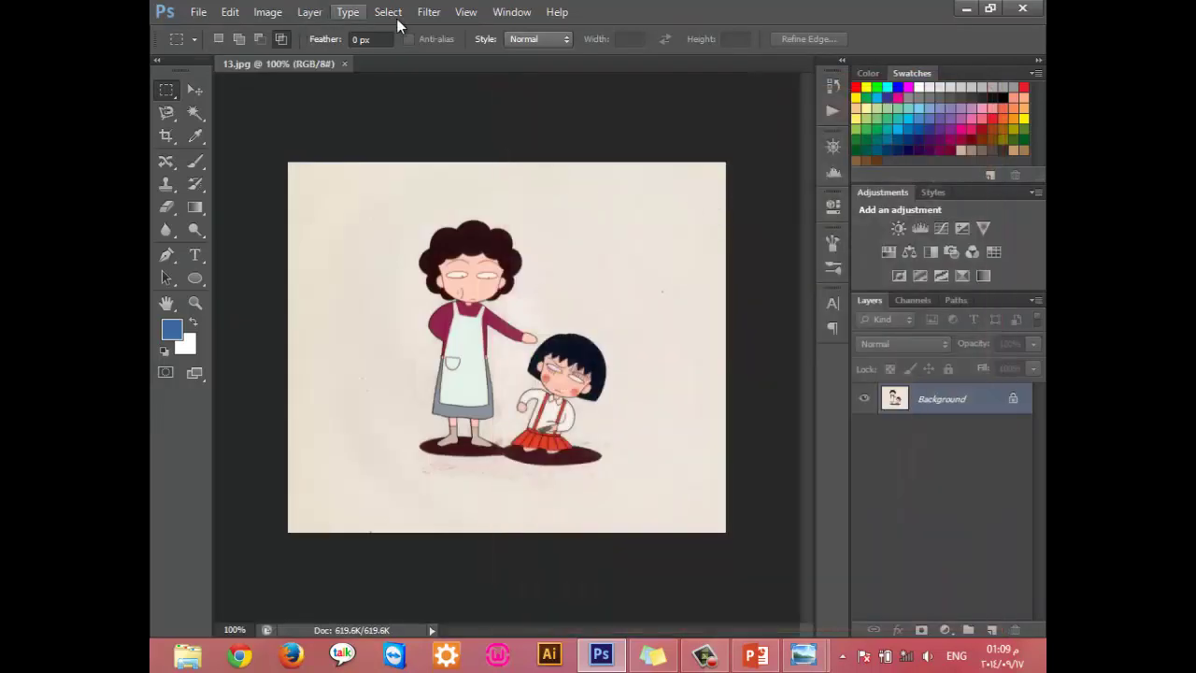
left_click(403, 16)
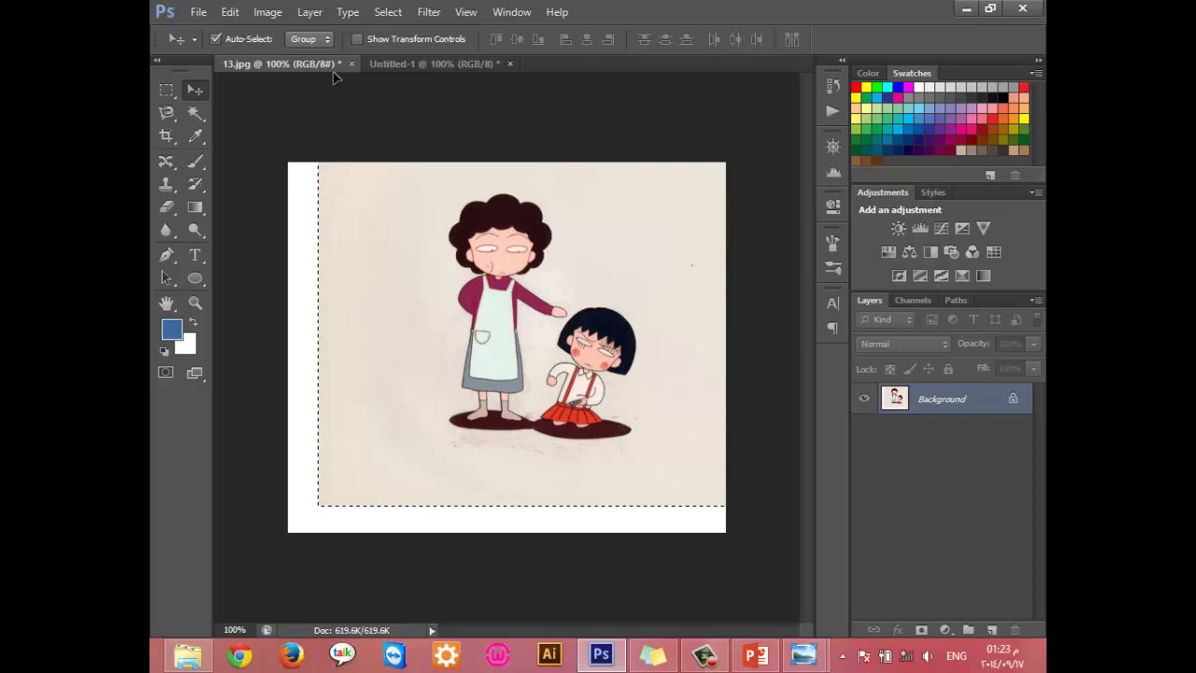
Step: Undo the shift in 13.jpg so the cartoon fills the canvas again
left_click(394, 66)
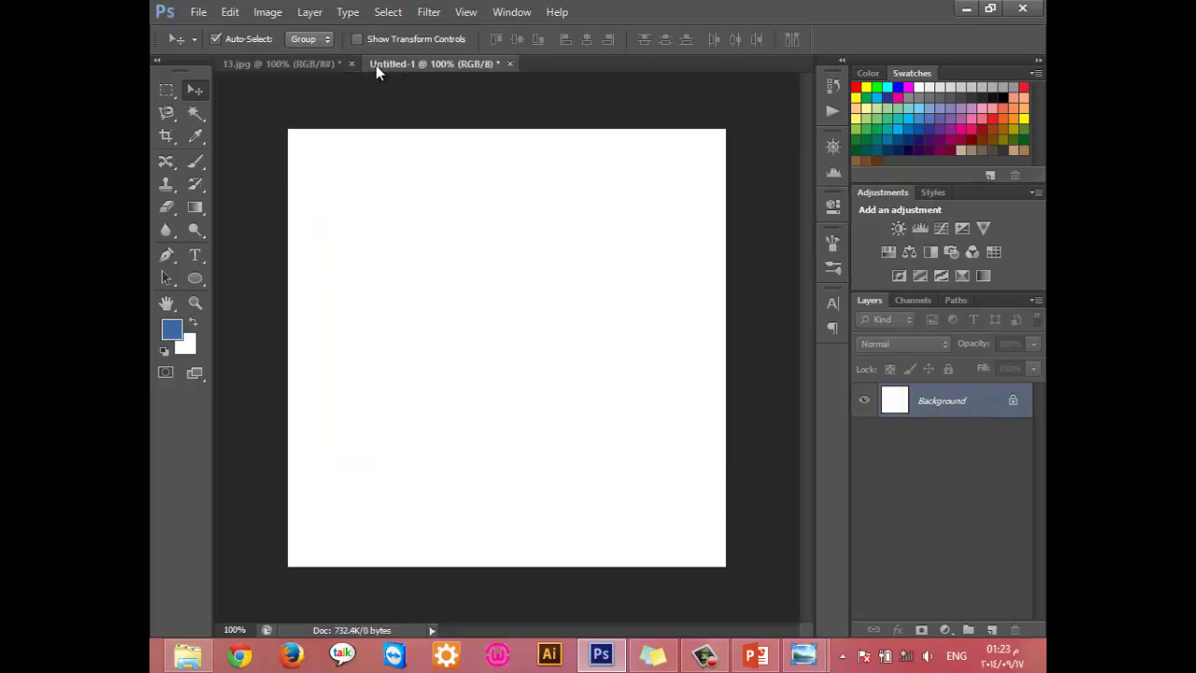
left_click(292, 59)
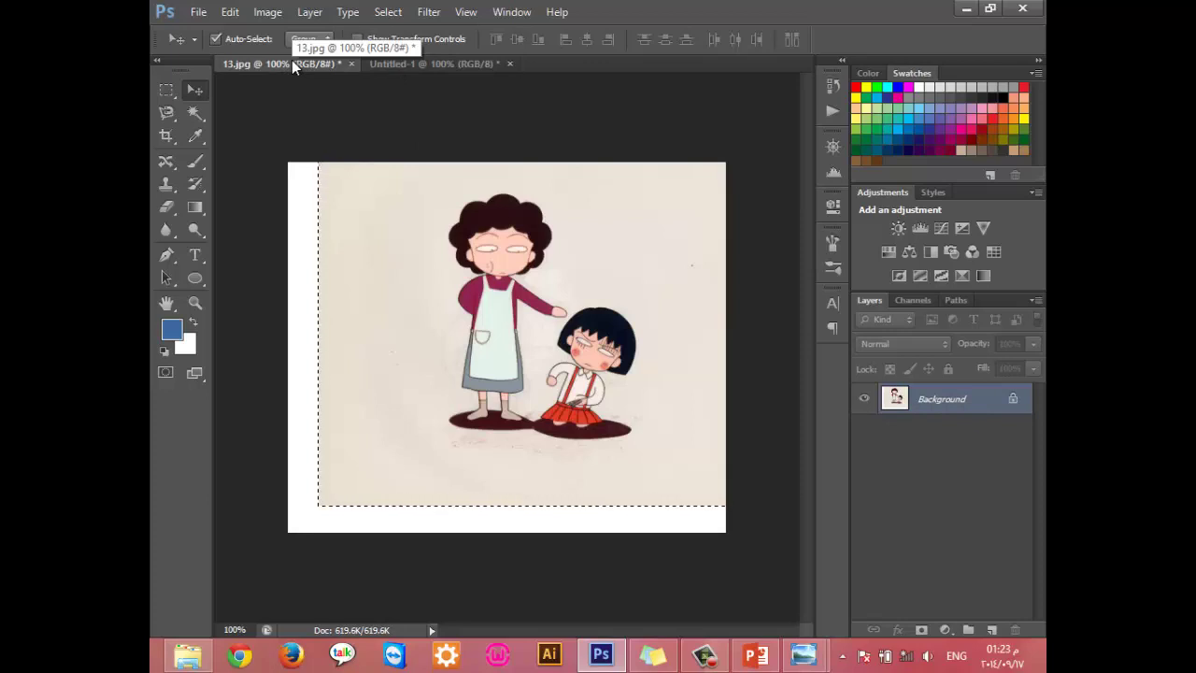
left_click(448, 65)
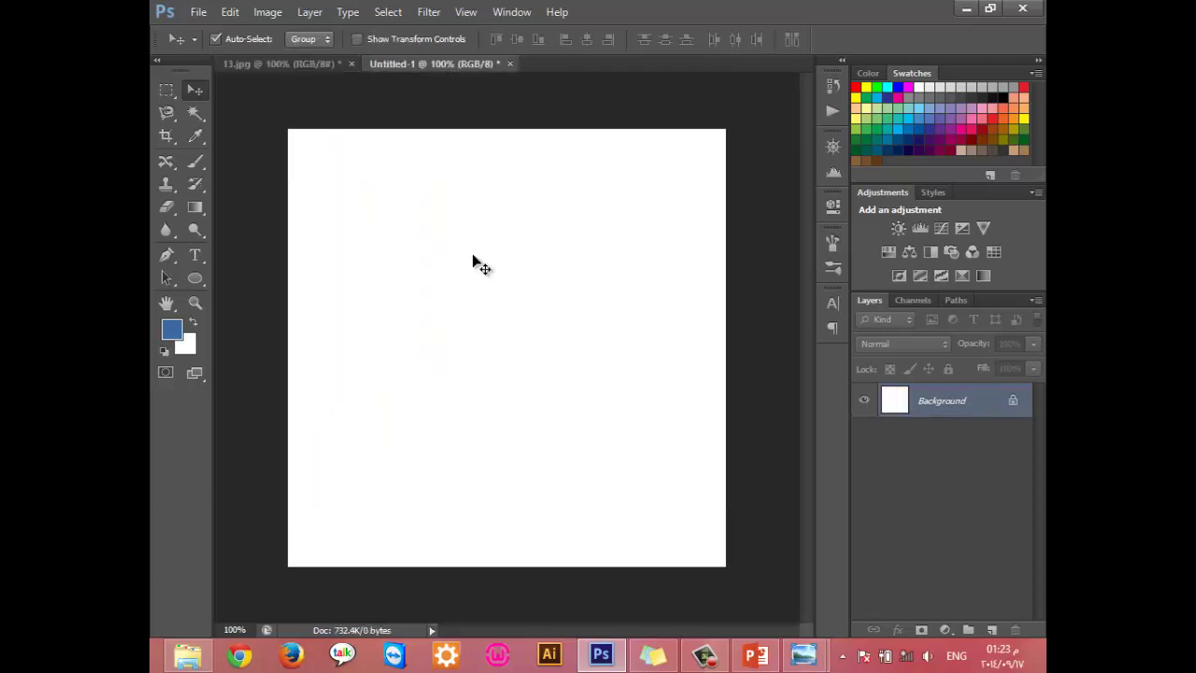
left_click(290, 67)
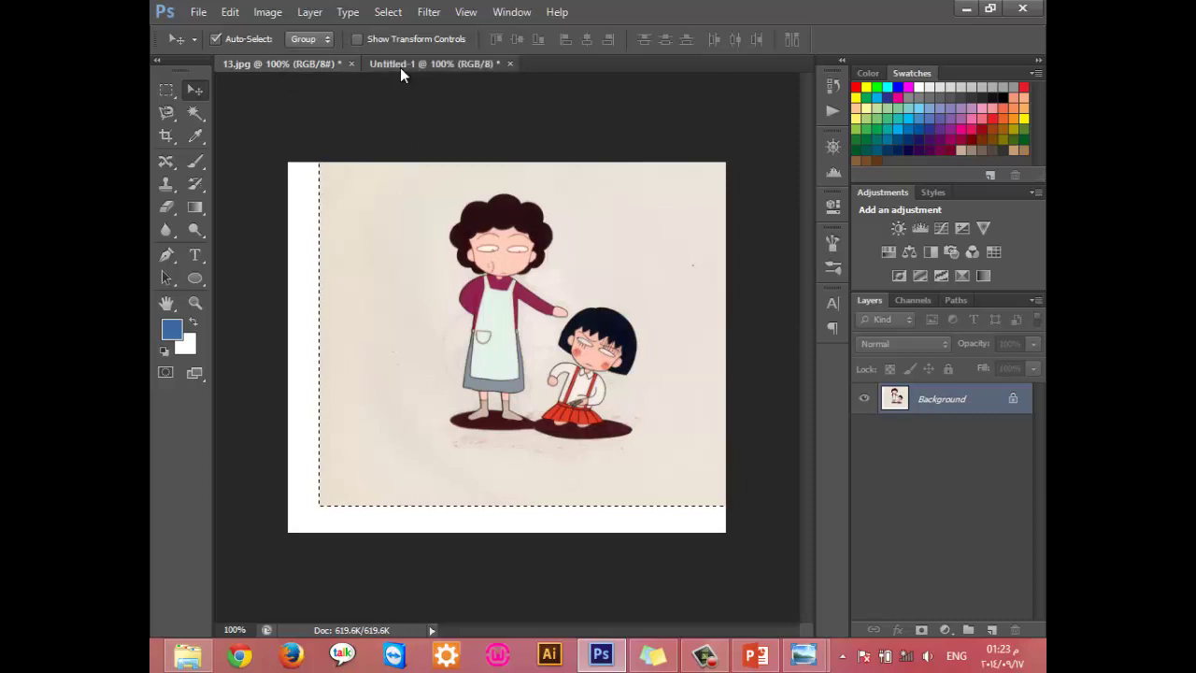
left_click(400, 66)
left_click(323, 64)
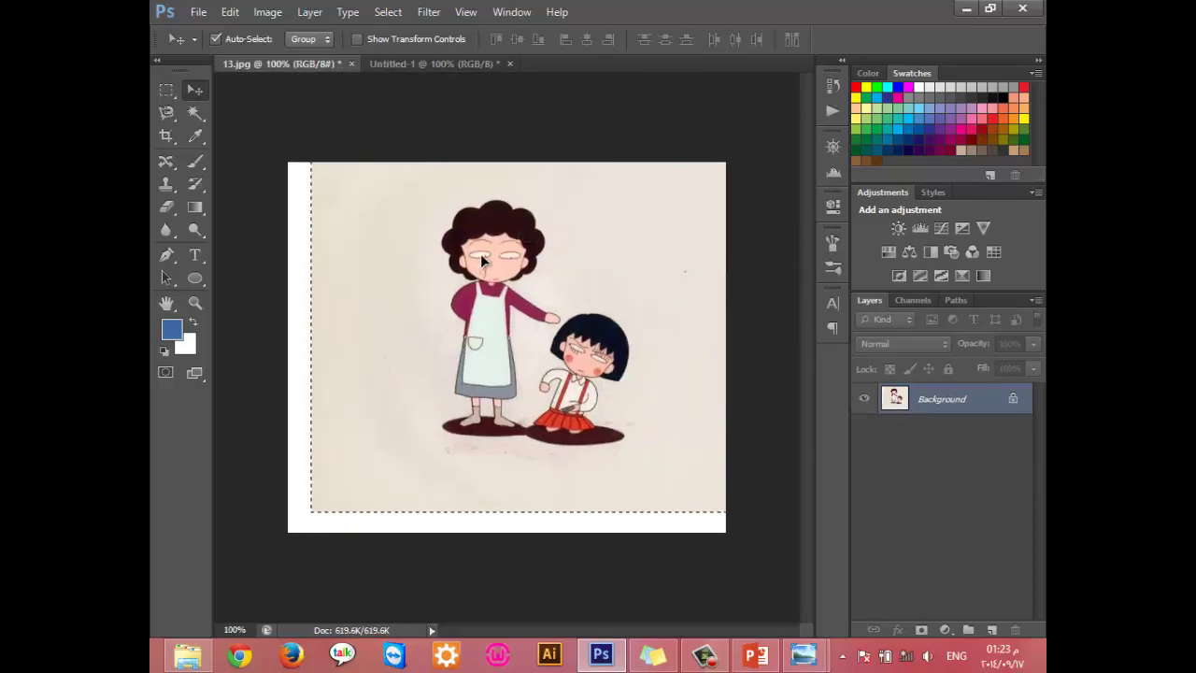
key("ctrl+z")
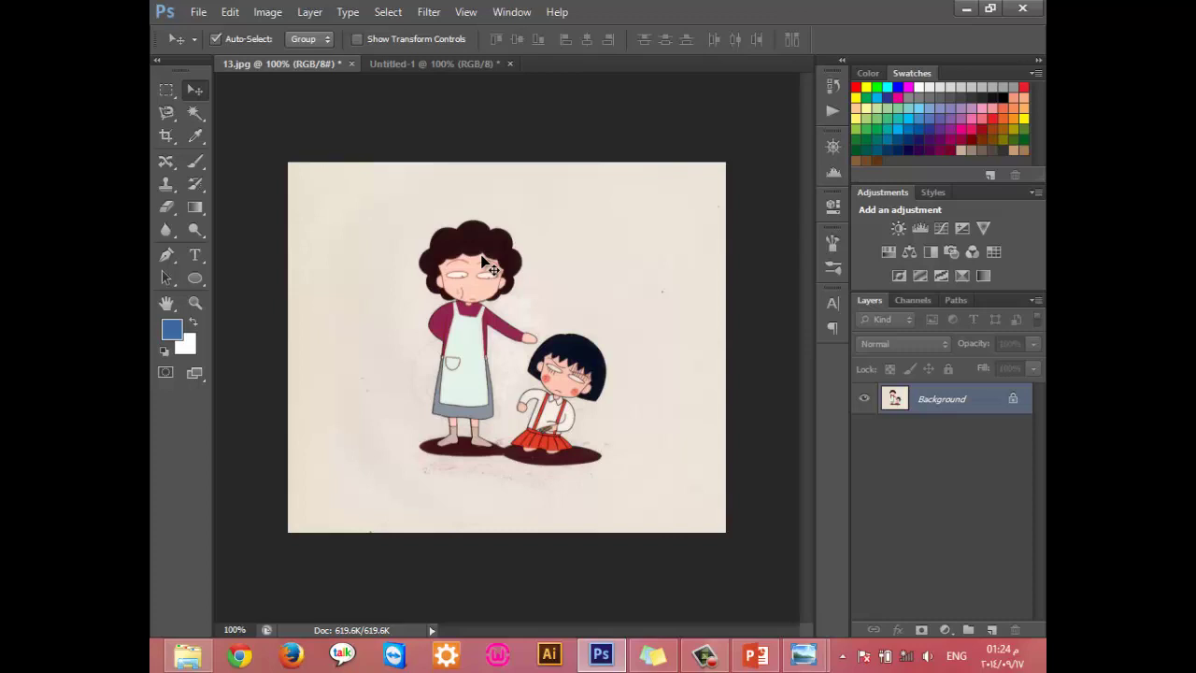
Step: Select 13.jpg's pale background around the figures with the Magic Wand Tool
left_click(196, 116)
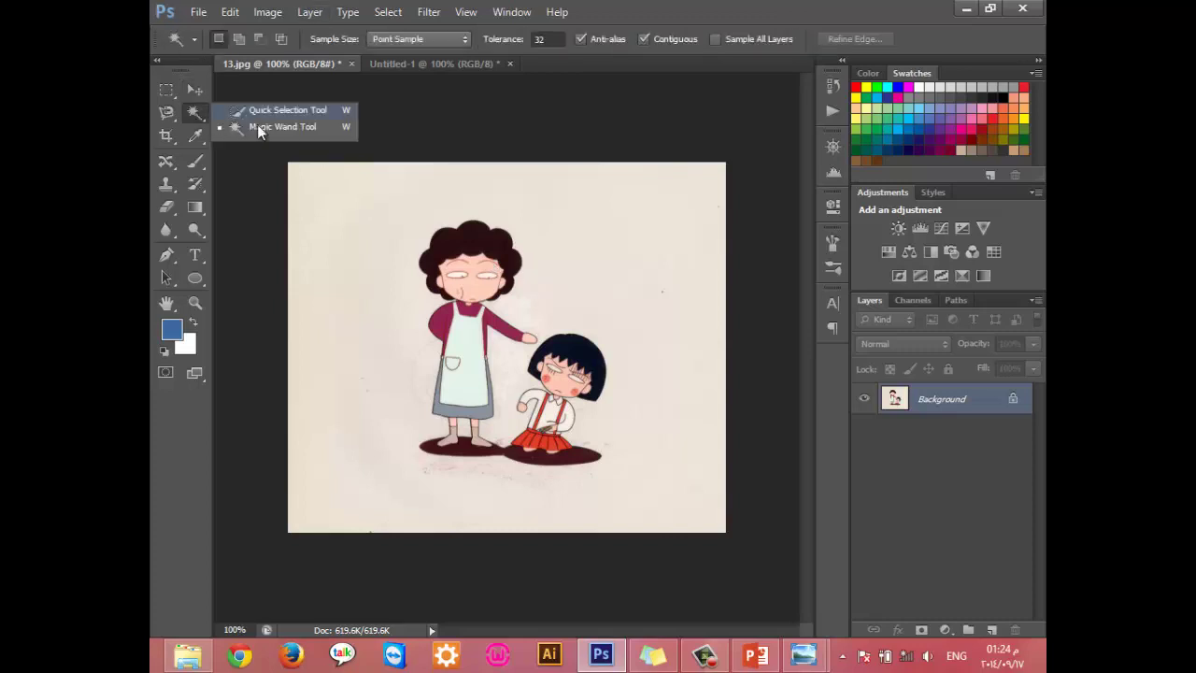
left_click(267, 137)
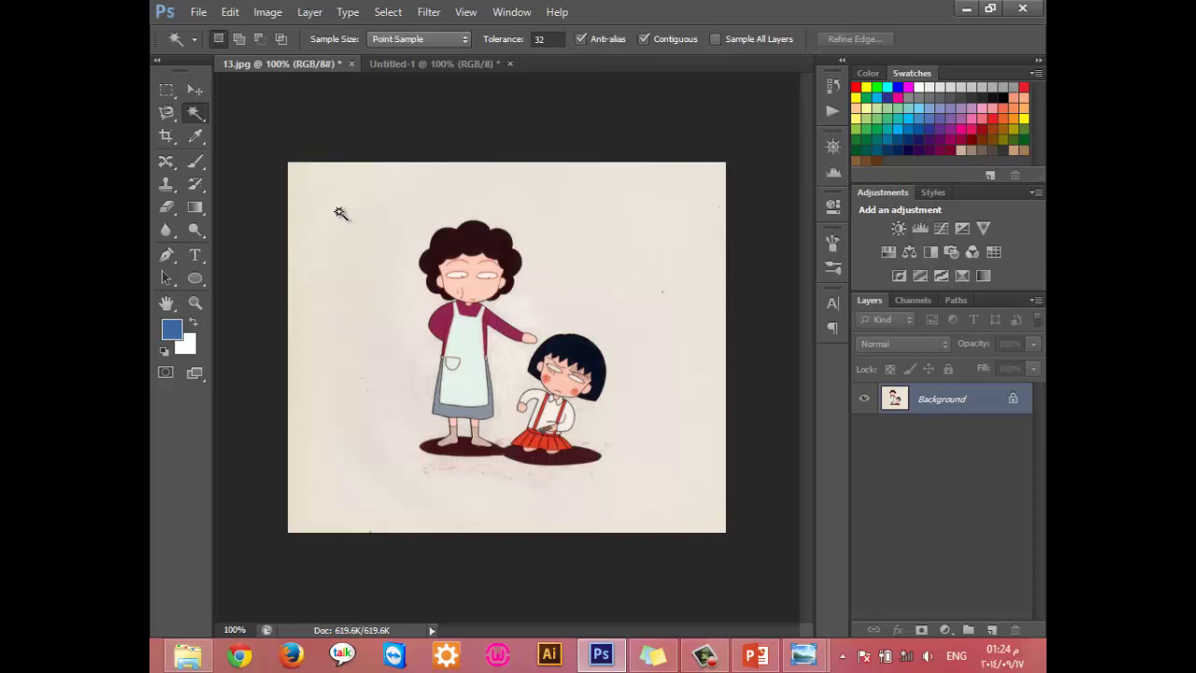
left_click(339, 211)
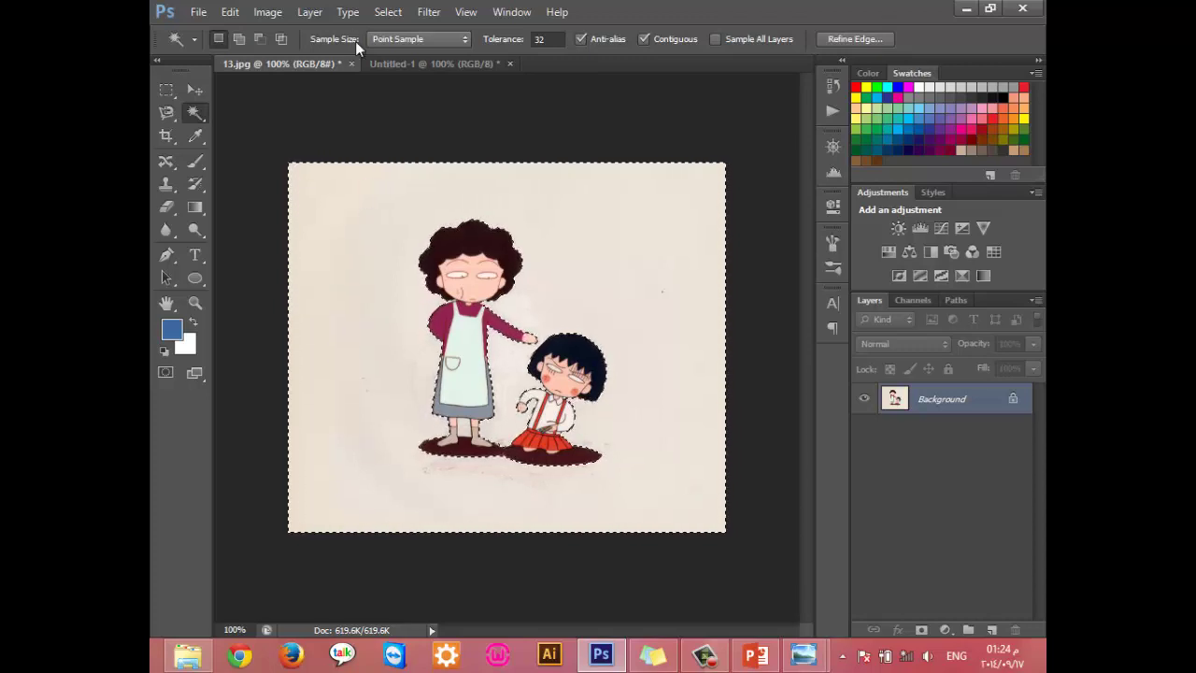
Step: Drag the selected background into Untitled-1 as Layer 1 using the Move Tool
left_click(259, 42)
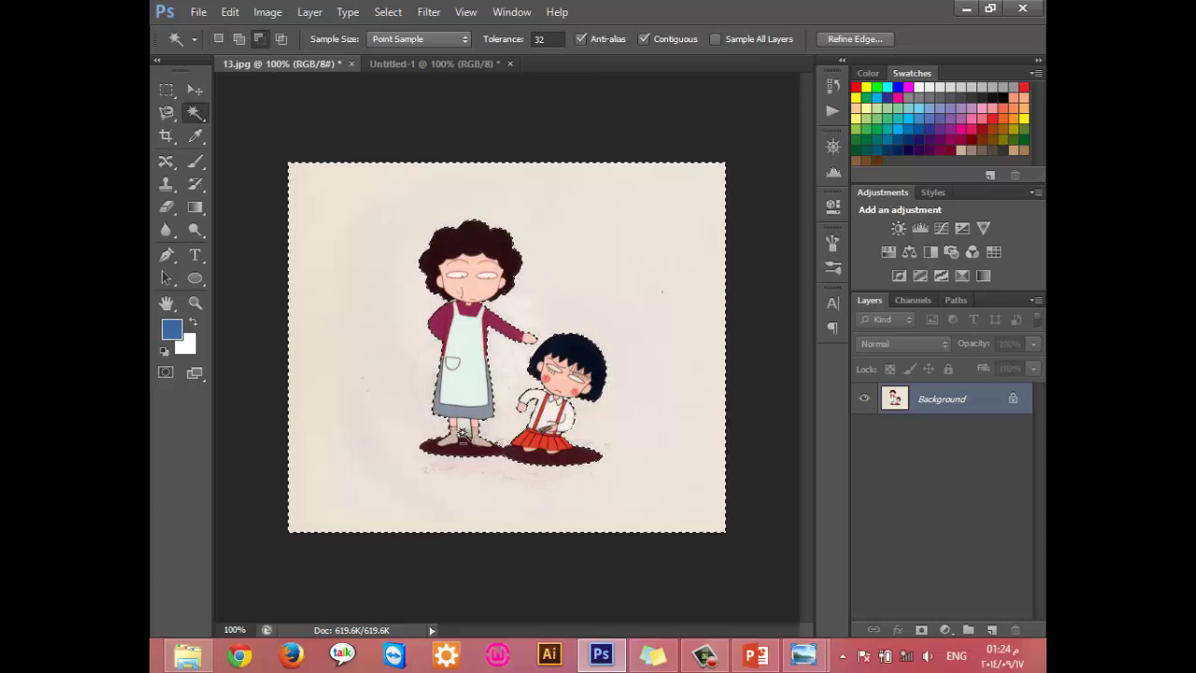
left_click(239, 38)
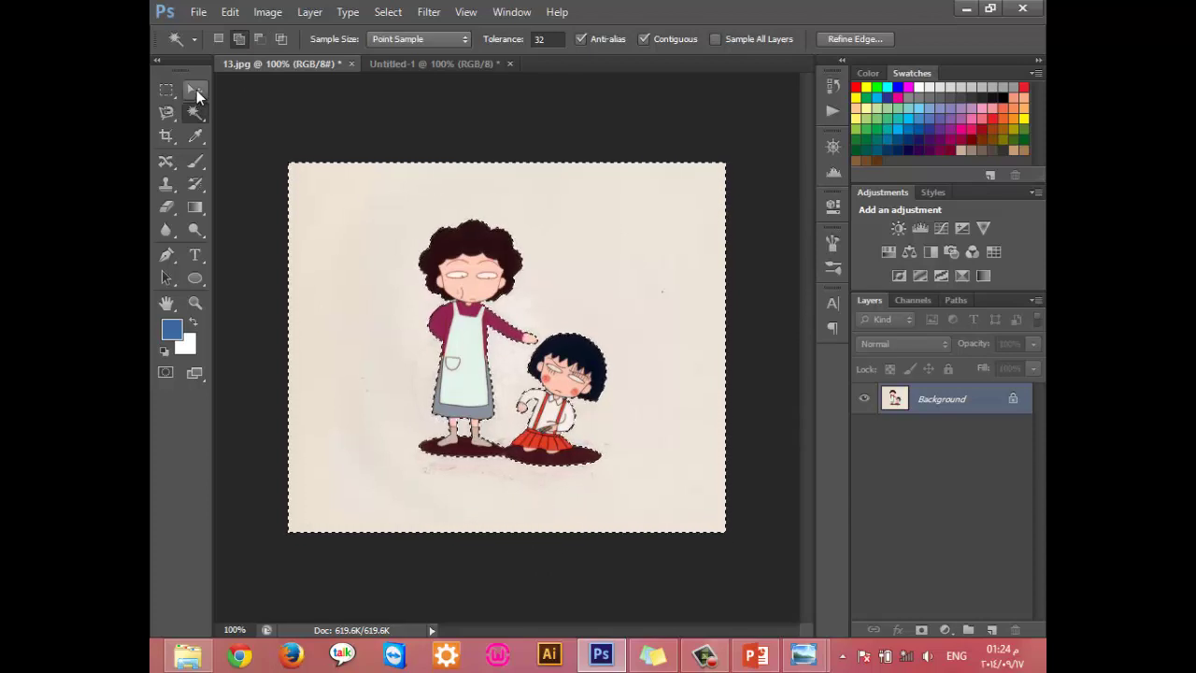
left_click(196, 90)
left_click_drag(340, 226, 391, 70)
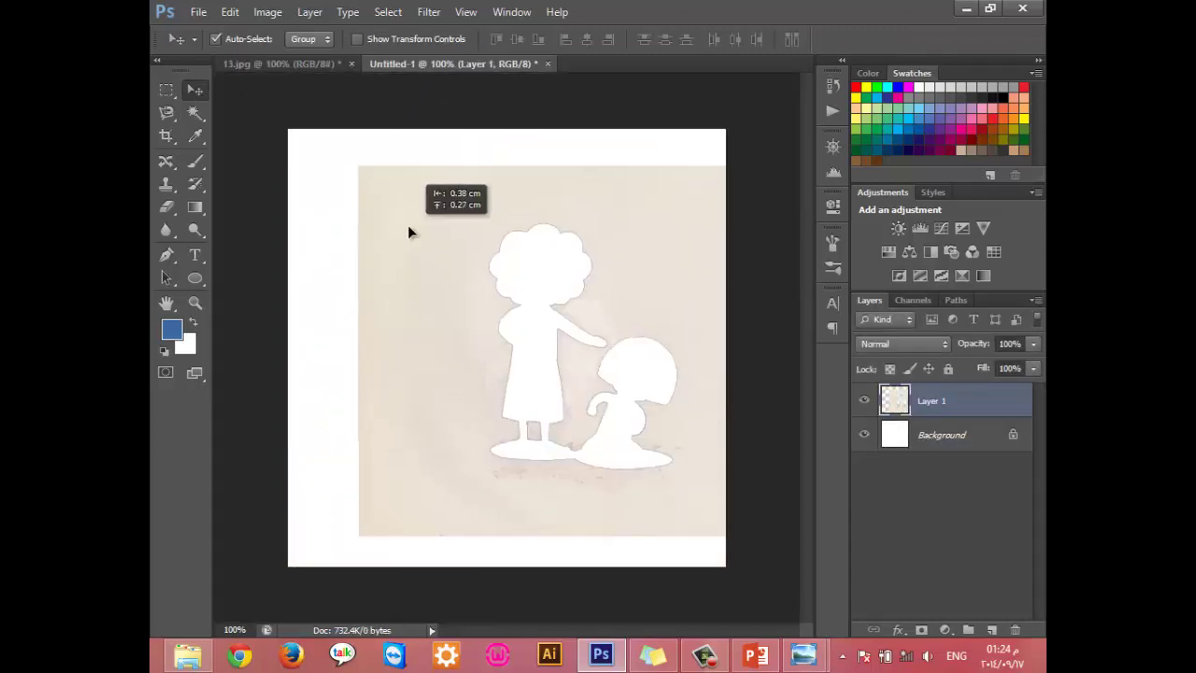
left_click_drag(391, 69, 378, 241)
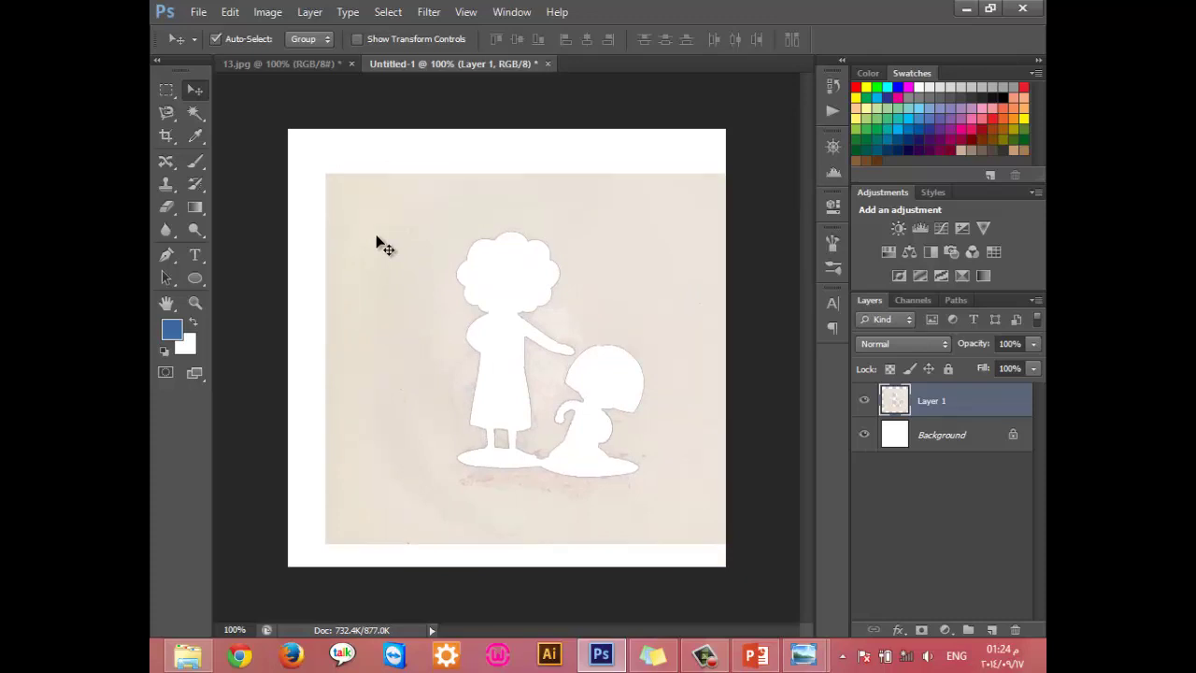
left_click(287, 65)
left_click(387, 12)
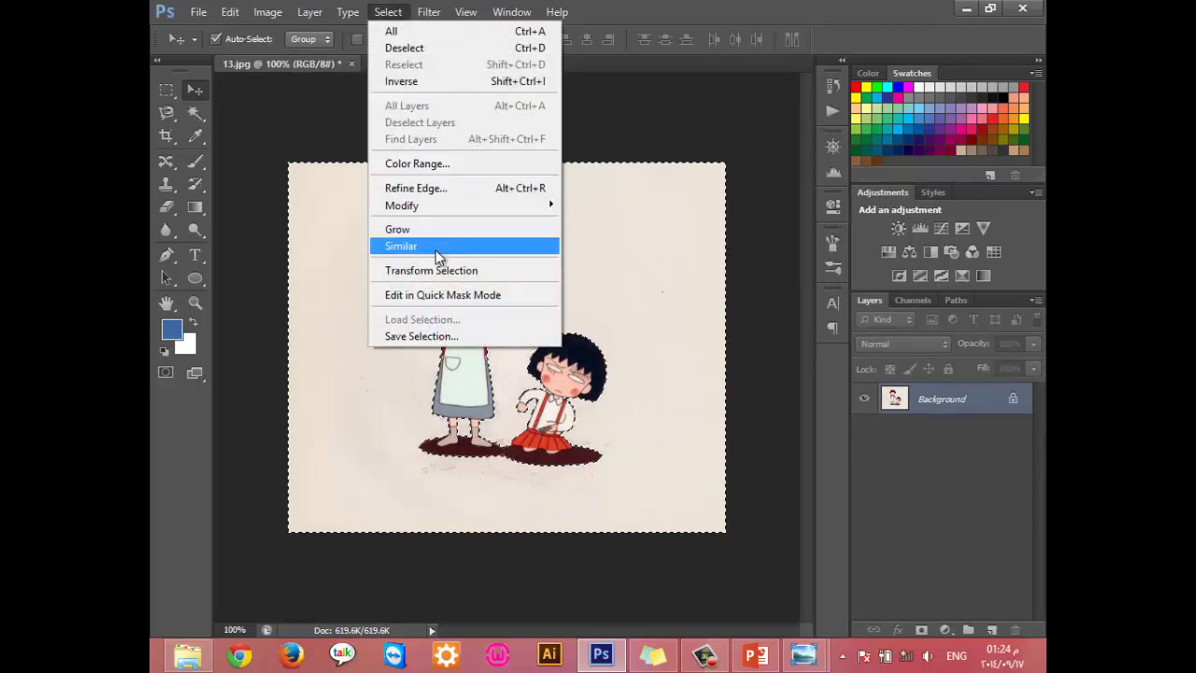
Step: Invert to the figures, copy them into Untitled-1, delete Layer 1, and start a 500×500 document
left_click(417, 82)
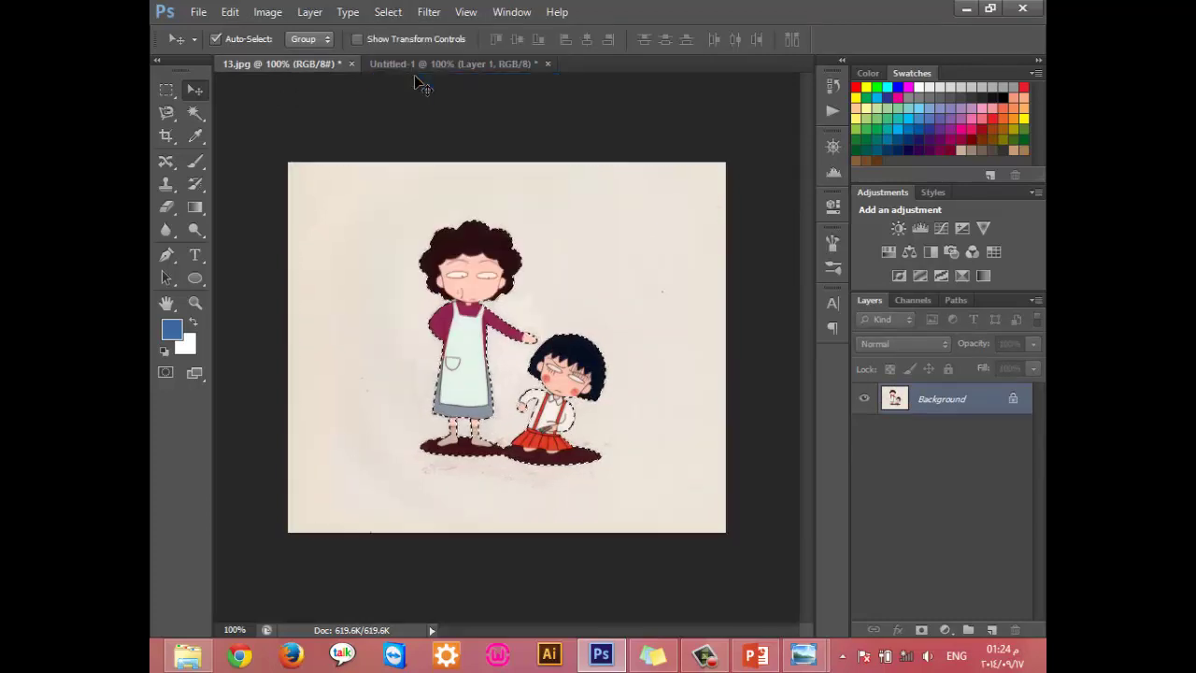
mouse_move(478, 276)
left_mouse_down()
mouse_move(491, 238)
mouse_move(517, 277)
left_mouse_up()
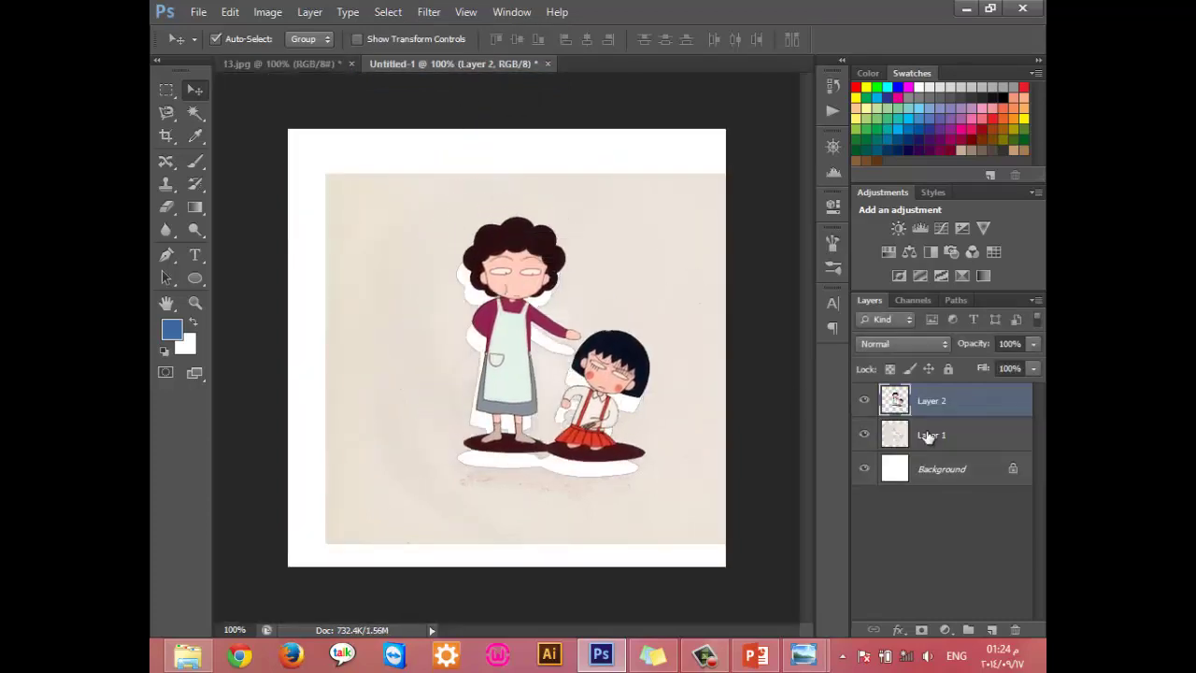
left_click_drag(934, 435, 1016, 630)
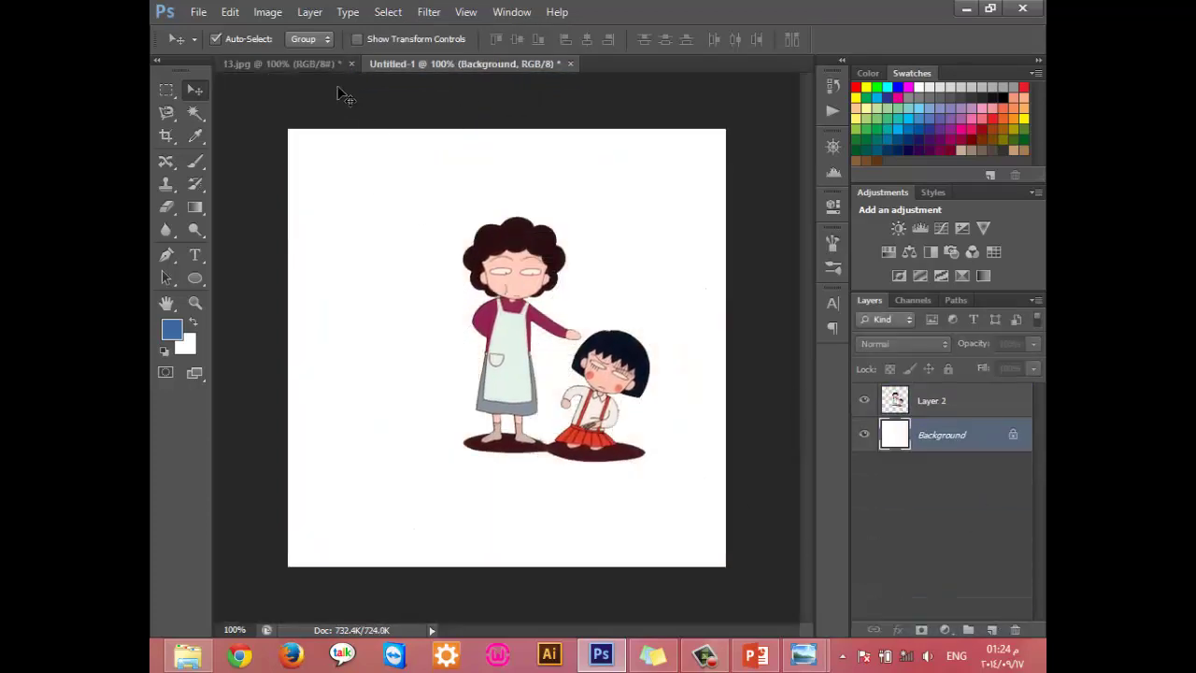
left_click(286, 63)
left_click(385, 13)
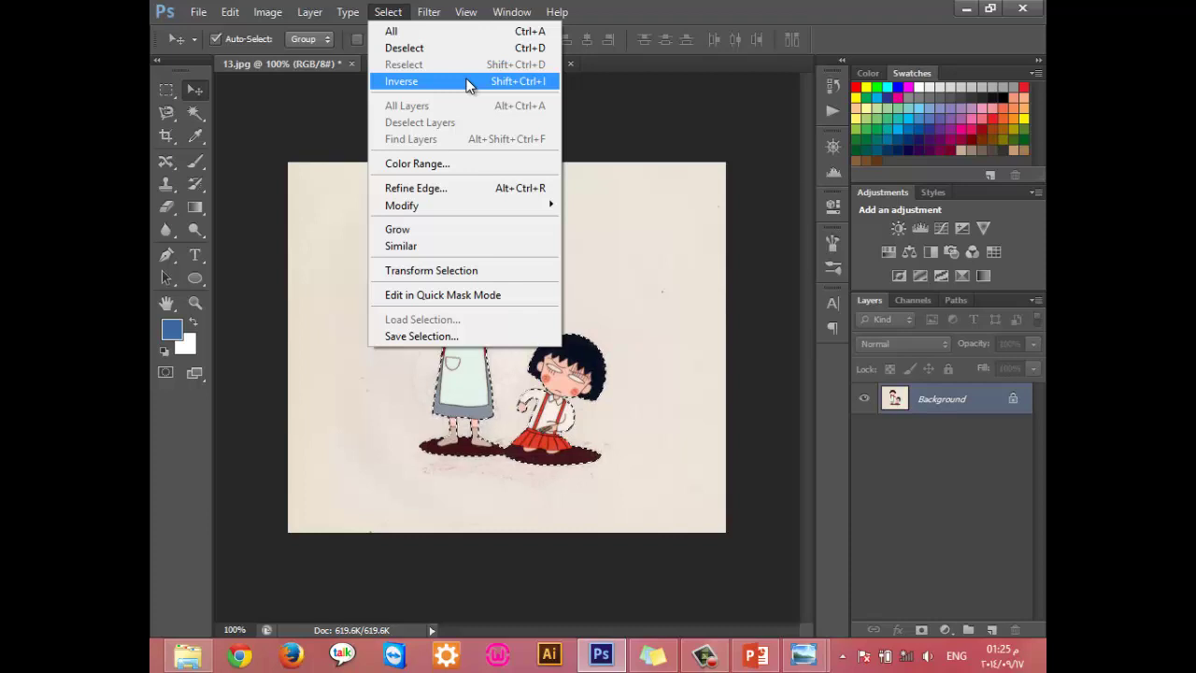
left_click(653, 133)
mouse_move(653, 140)
left_mouse_down()
mouse_move(502, 321)
mouse_move(546, 338)
left_mouse_up()
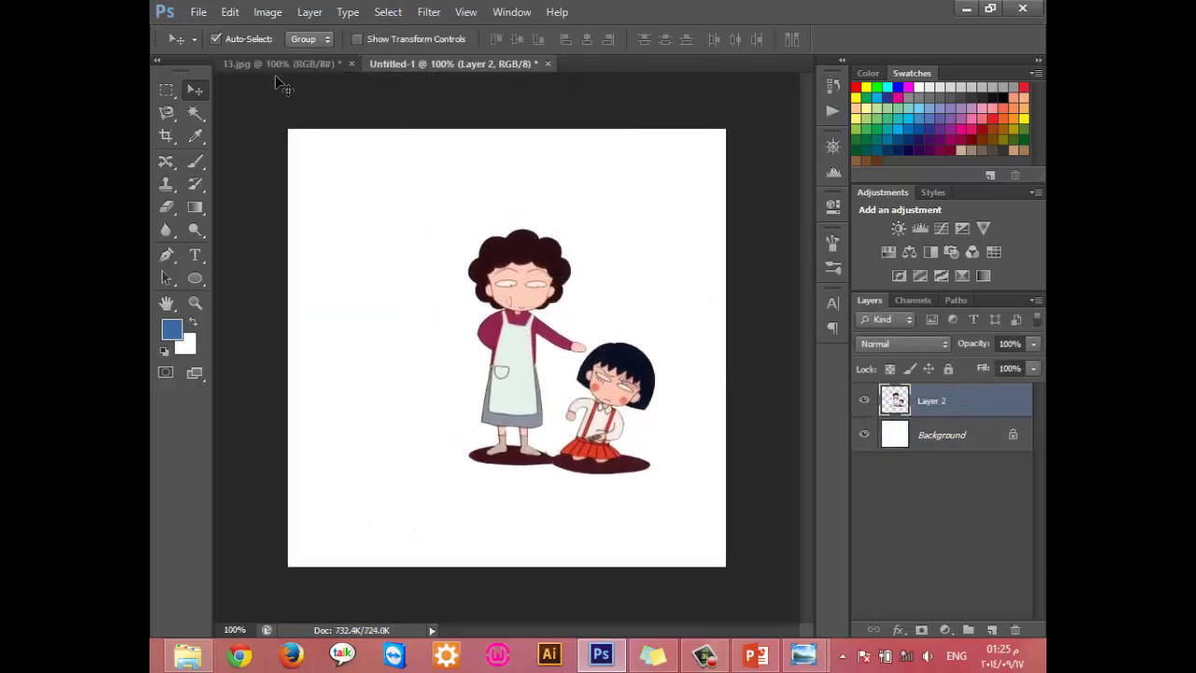
key("ctrl+n")
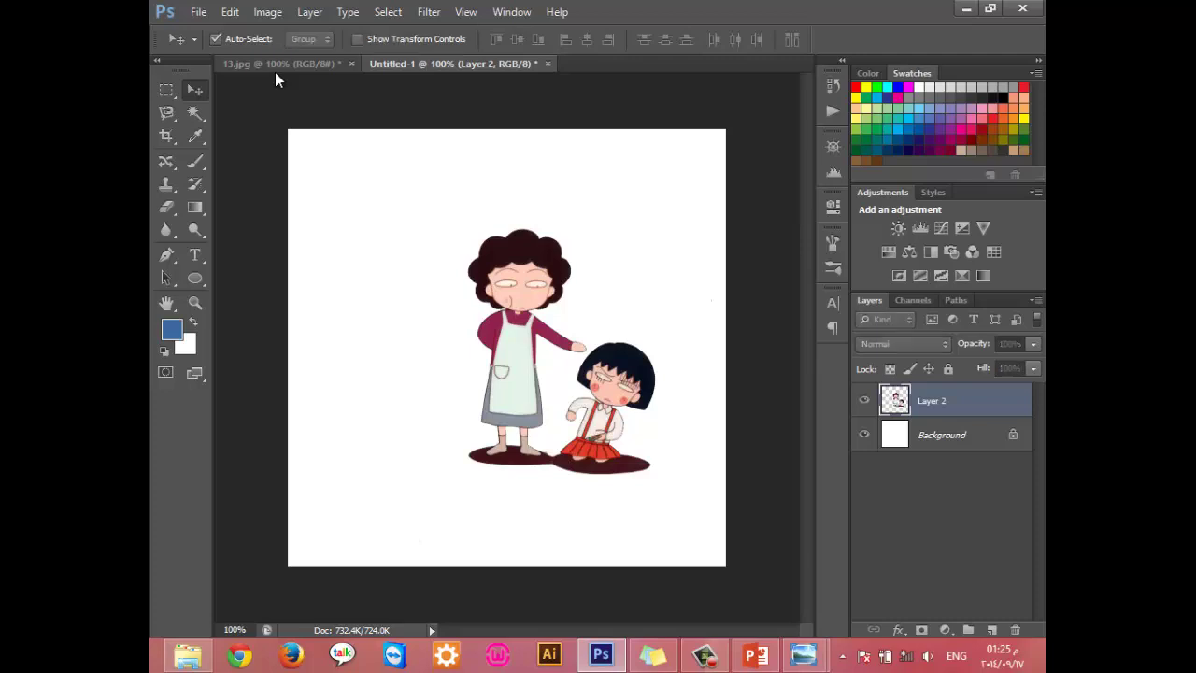
Step: Create Untitled-2, fill it with a blue-to-white gradient, and magic-wand a mid-tone band
left_click(893, 144)
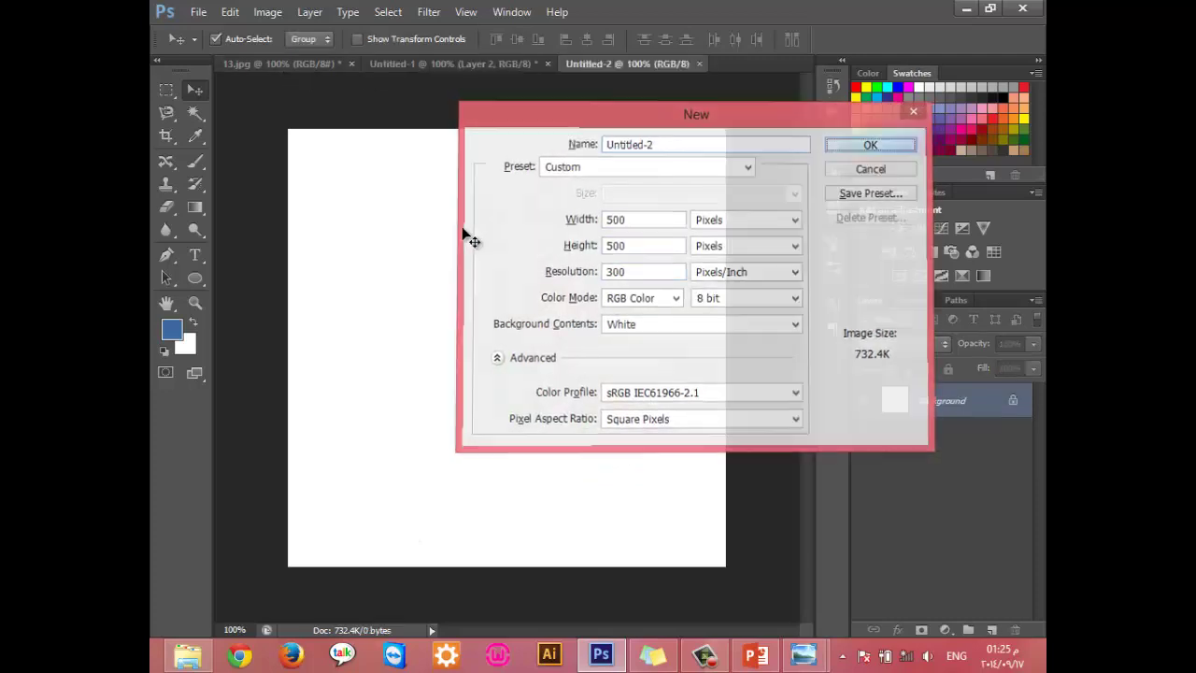
left_click(194, 210)
left_click_drag(337, 280, 580, 306)
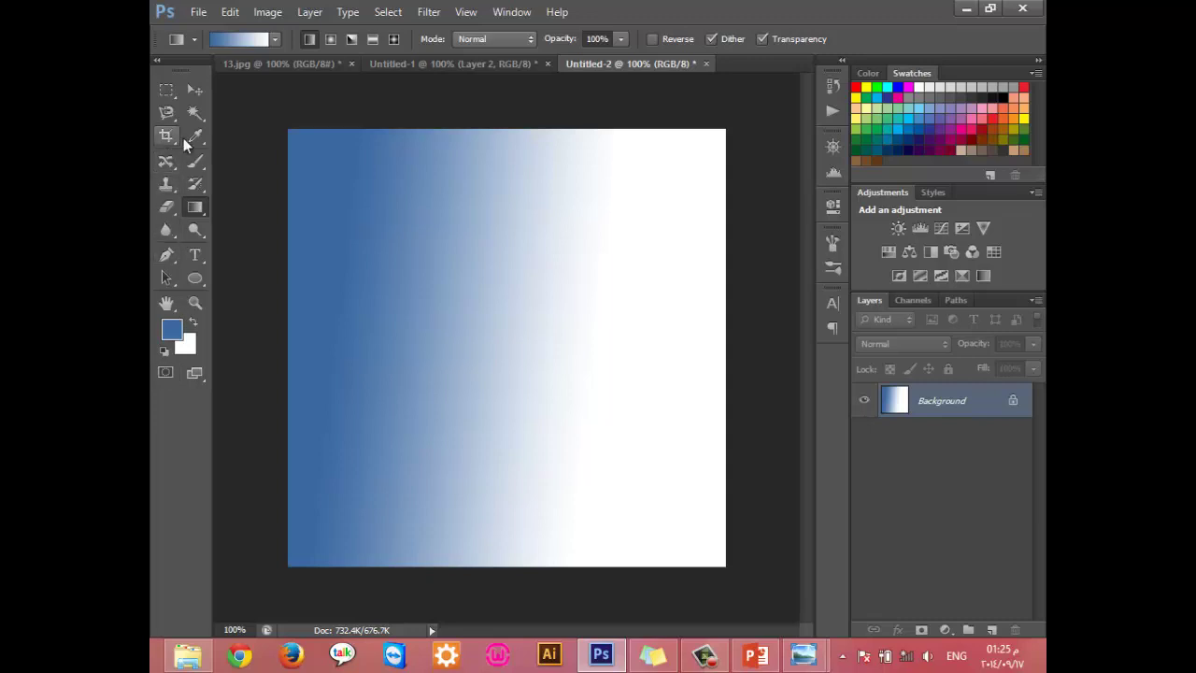
left_click(194, 112)
left_click(480, 315)
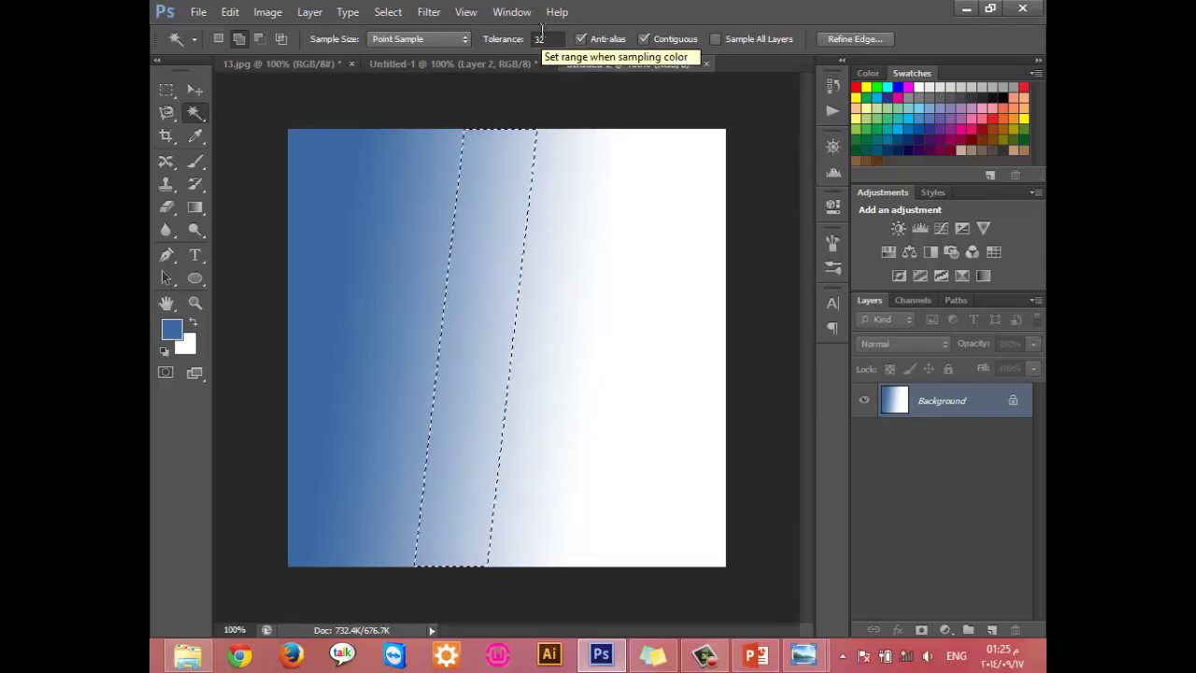
Step: Test a Magic Wand selection on a band of the gradient, then deselect it
key("ctrl+d")
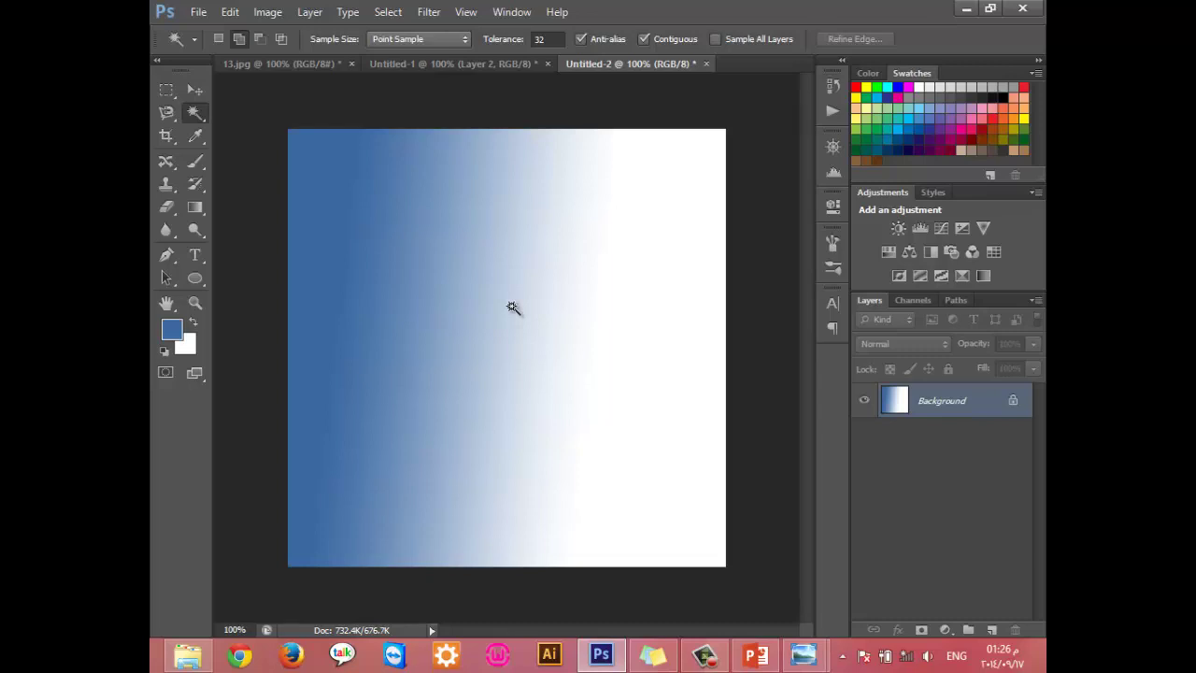
left_click(521, 323)
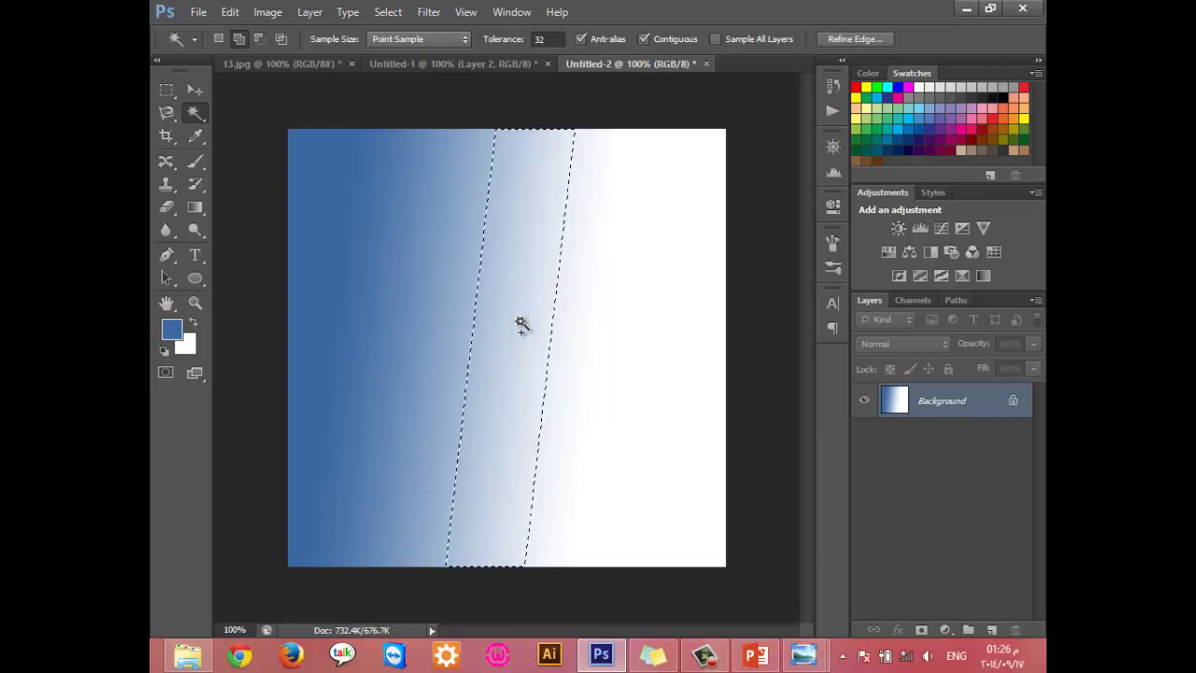
key("ctrl+d")
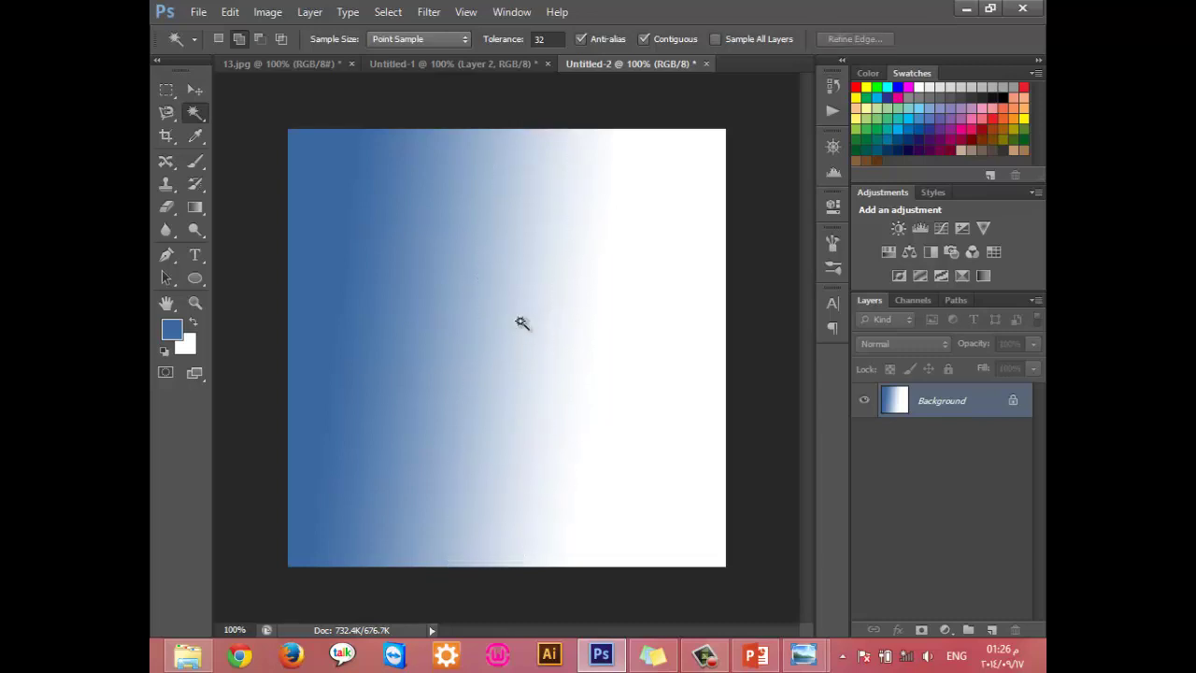
Step: Set Magic Wand Tolerance to 10, select a narrower gradient strip, and return to 13.jpg
double_click(539, 38)
type("10")
left_click(496, 301)
left_click(303, 65)
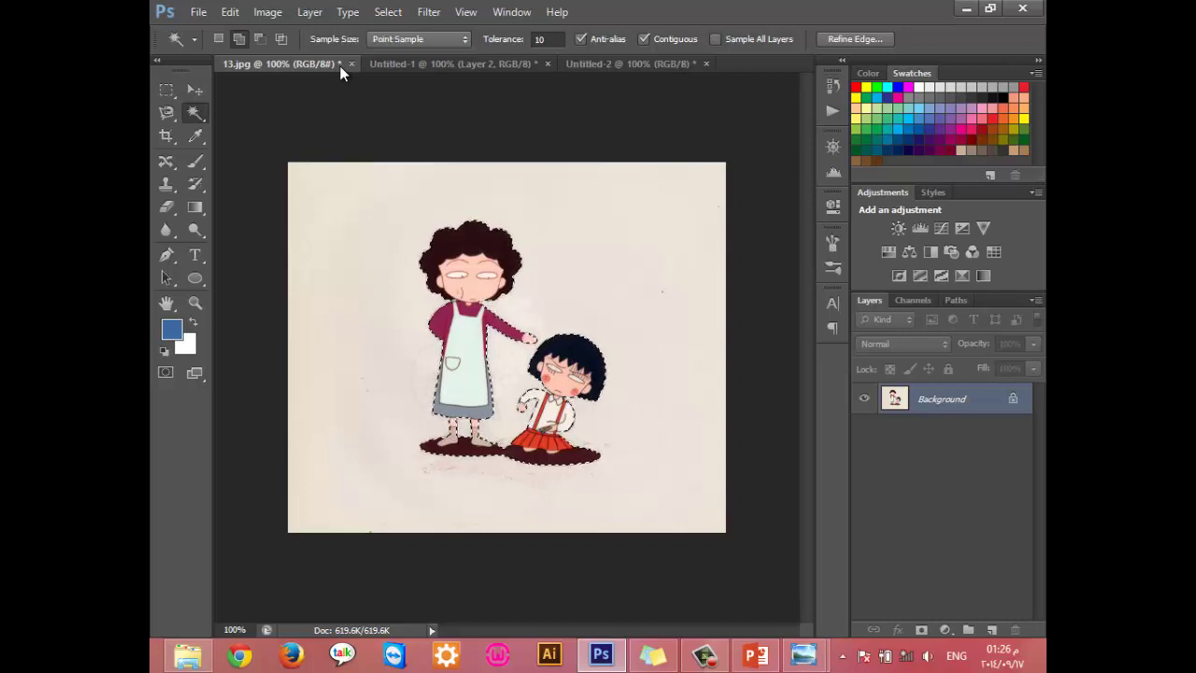
Step: Open the tree image img1380909690.png and create a blank Untitled-3 document
key("ctrl+o")
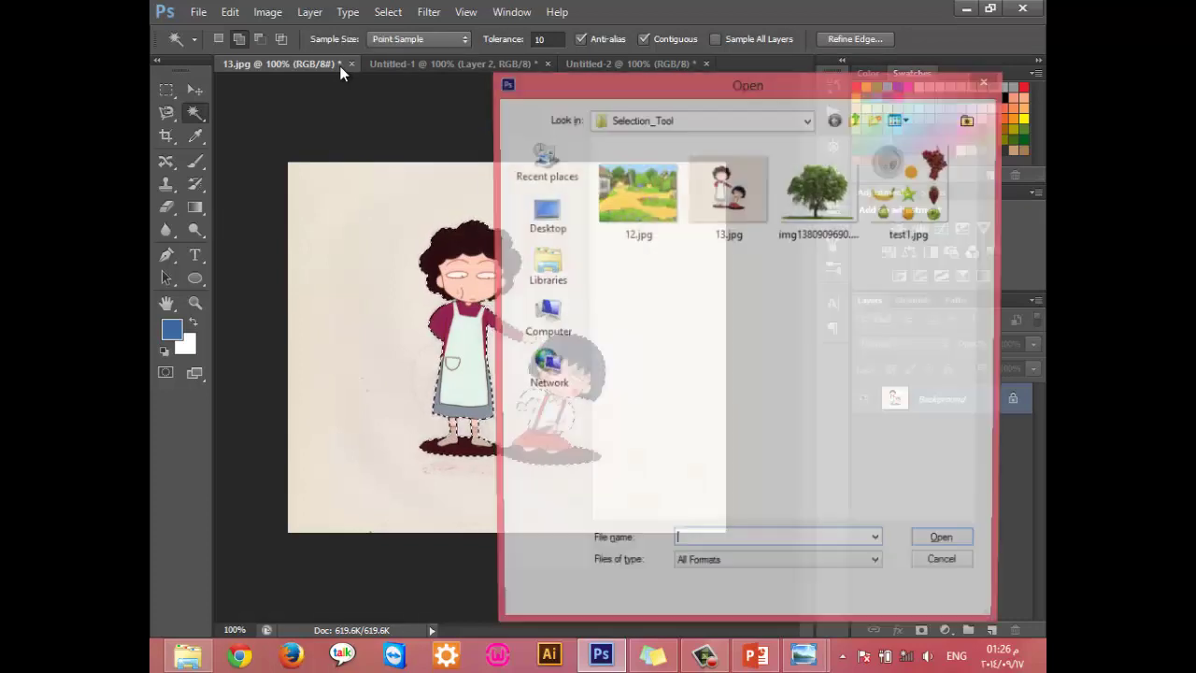
double_click(817, 194)
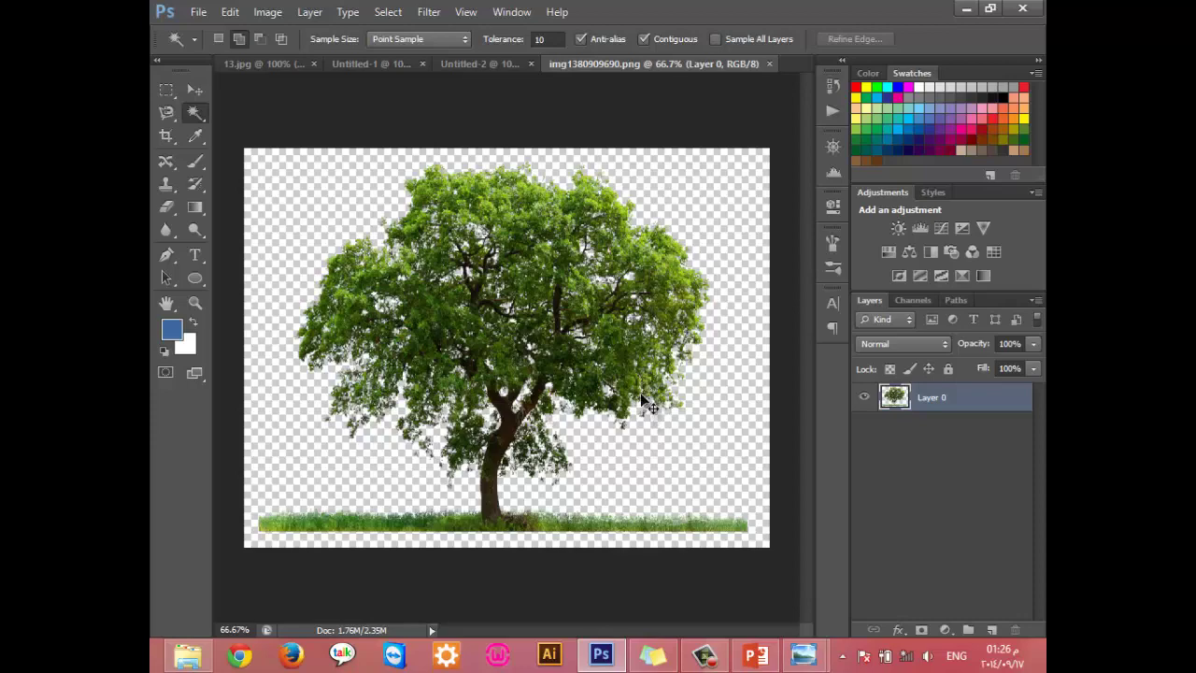
key("ctrl+n")
key("Return")
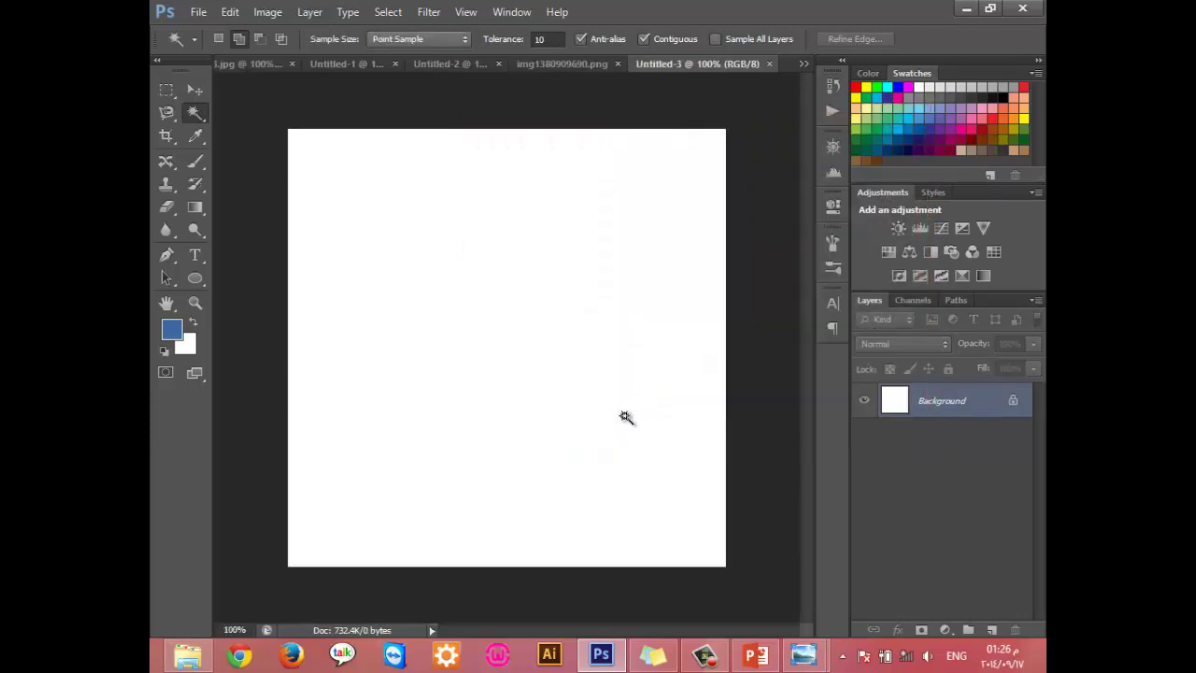
Step: Back on the tree image, try moving it with the Move tool
left_click(541, 62)
left_click(194, 89)
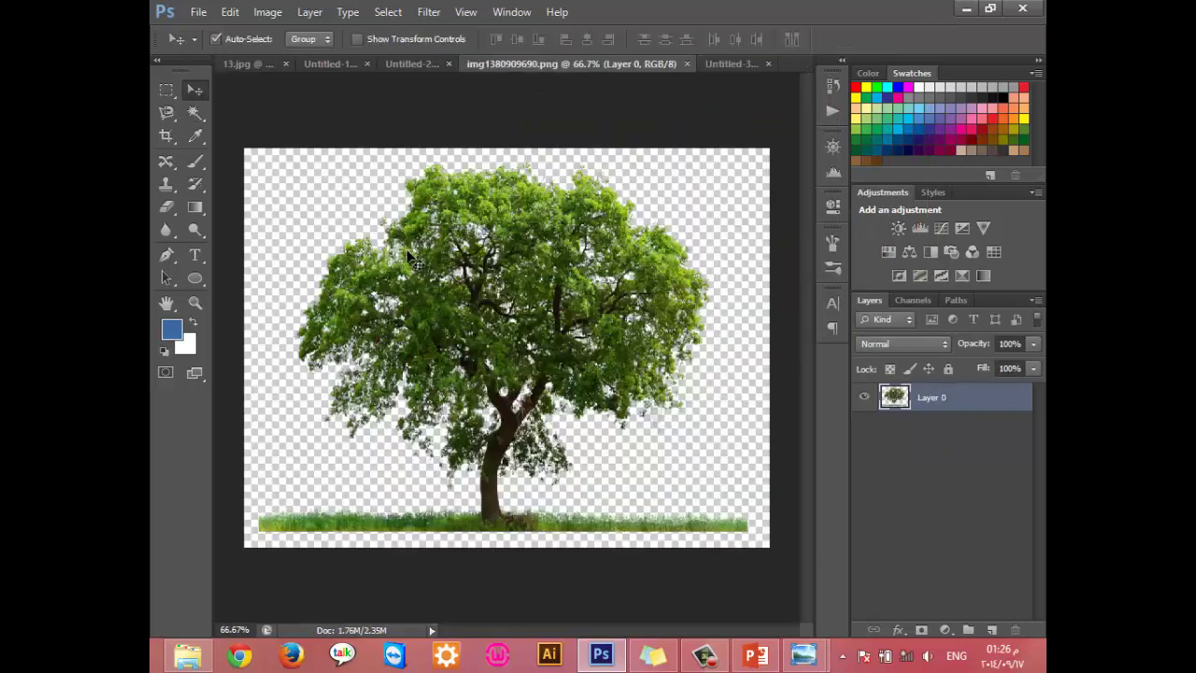
left_click(432, 283)
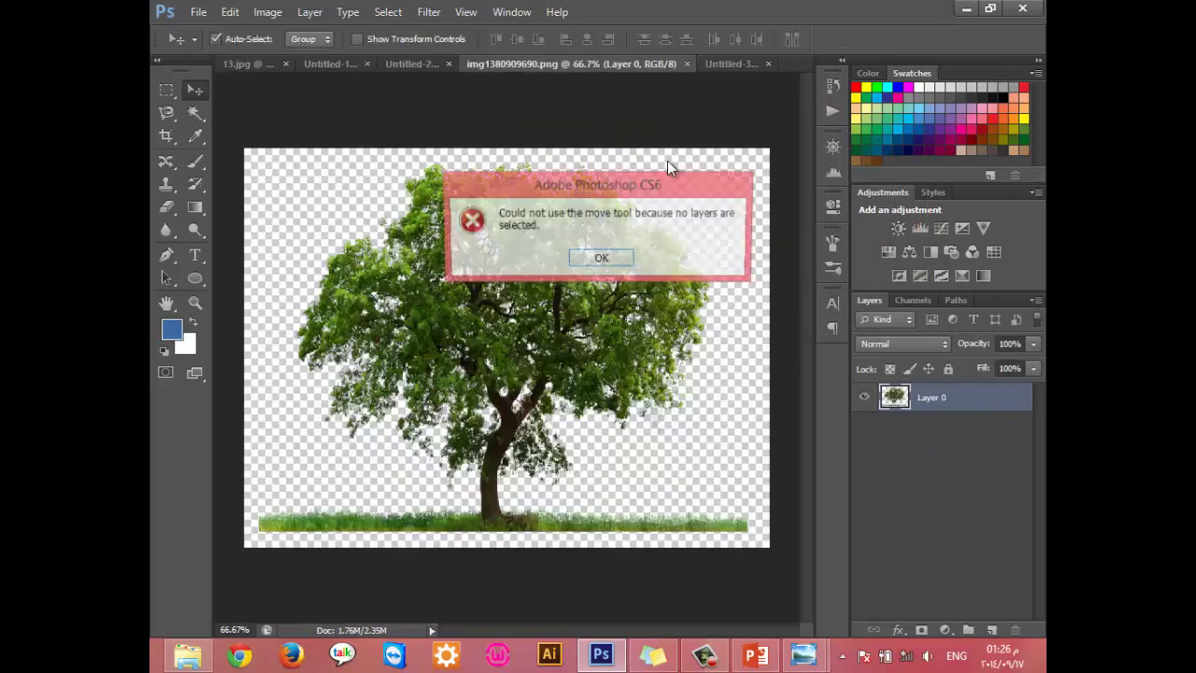
Step: Place the tree in Untitled-3 at about 61% scale, flatten it, and try moving it
left_click(601, 259)
mouse_move(559, 282)
left_mouse_down()
mouse_move(719, 63)
mouse_move(552, 318)
mouse_move(325, 197)
left_mouse_up()
key("ctrl+t")
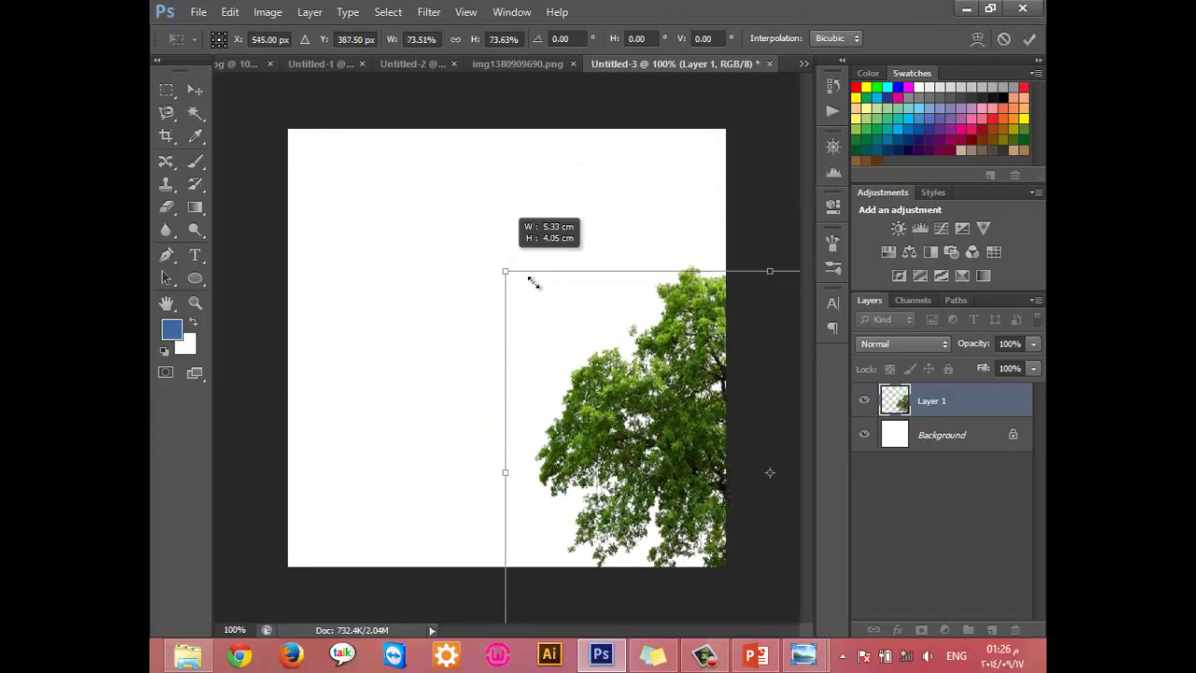
left_click_drag(316, 128, 598, 342)
mouse_move(661, 385)
left_mouse_down()
mouse_move(389, 264)
mouse_move(378, 273)
left_mouse_up()
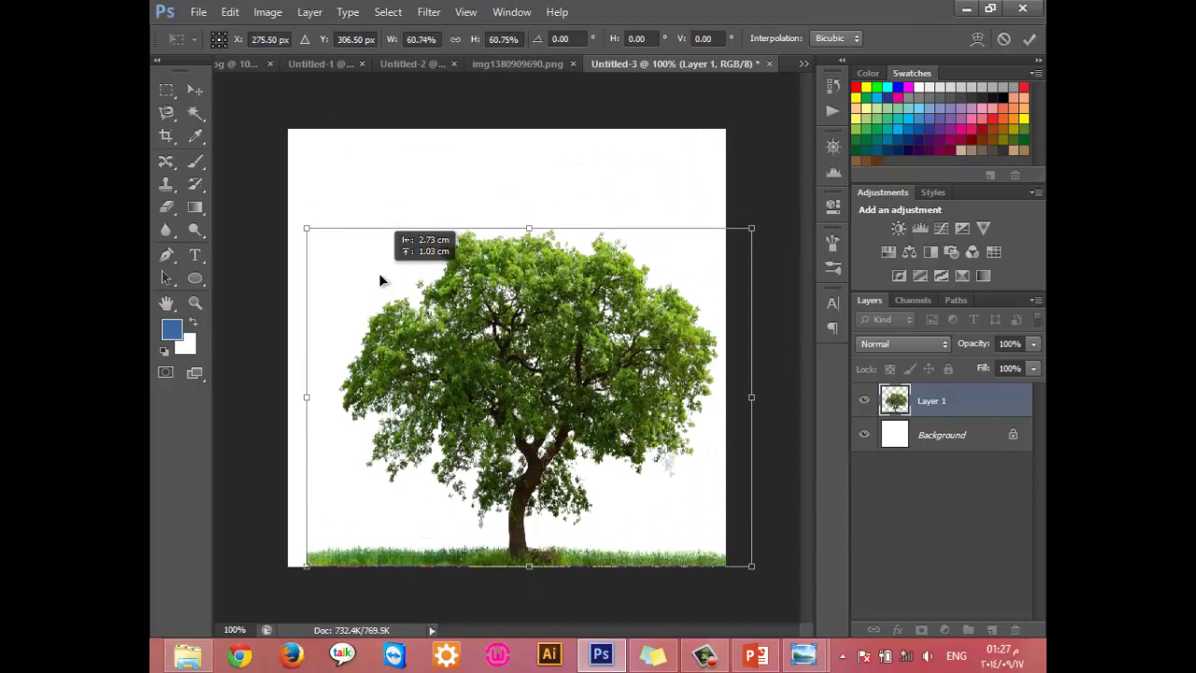
left_click(1029, 38)
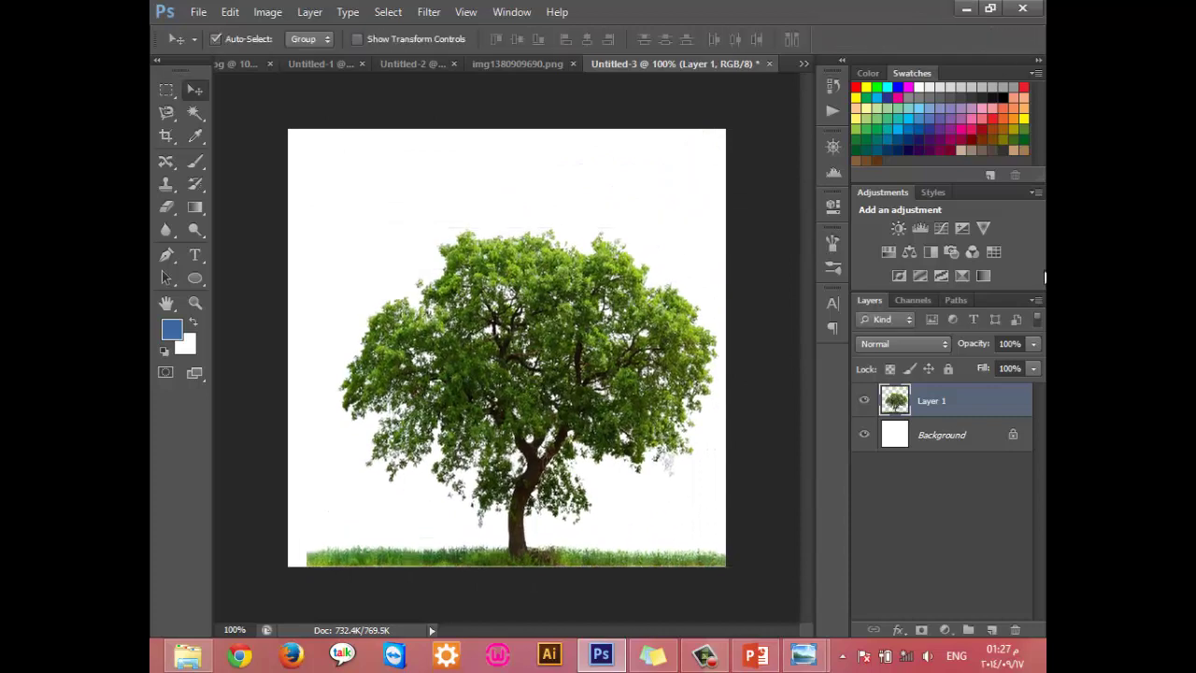
key("ctrl+e")
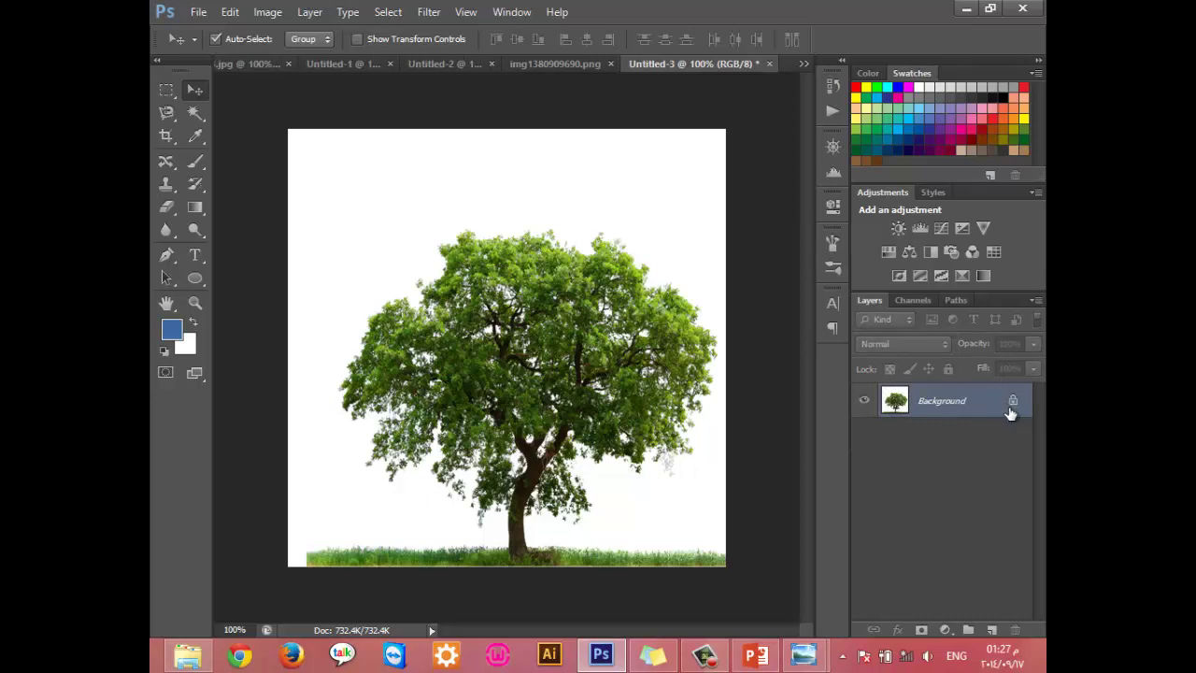
left_click_drag(473, 318, 633, 254)
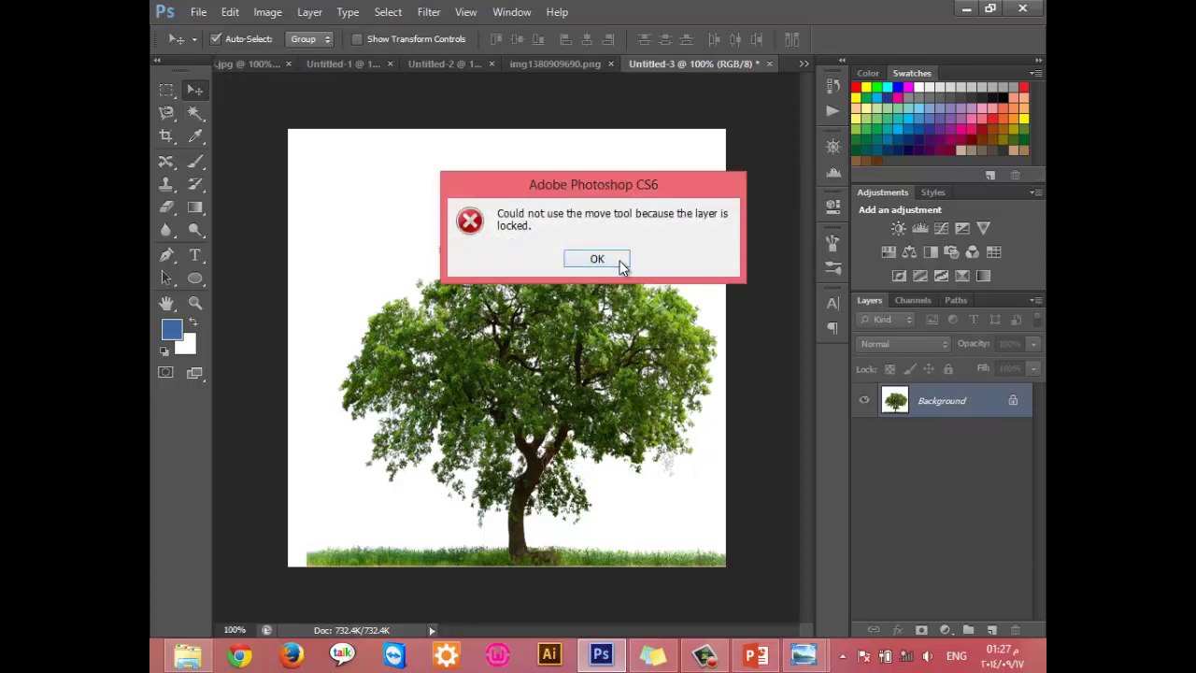
Step: Dismiss the locked-layer warning and convert the Background into Layer 0
left_click(620, 259)
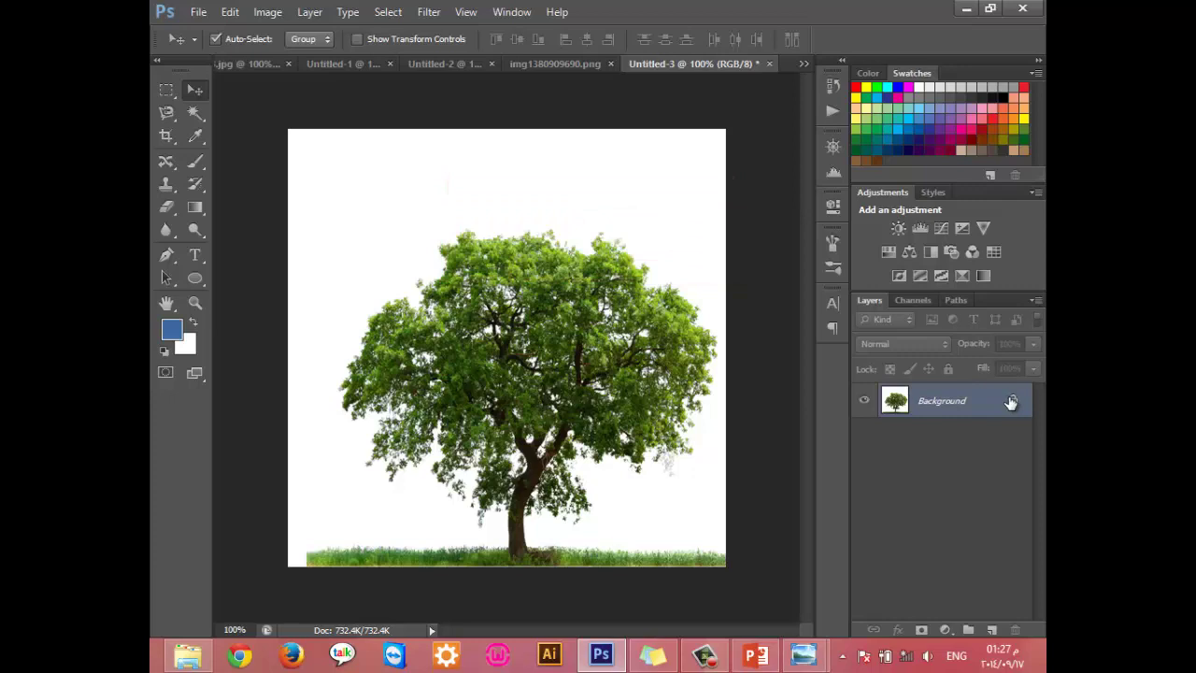
double_click(1014, 401)
left_click(904, 205)
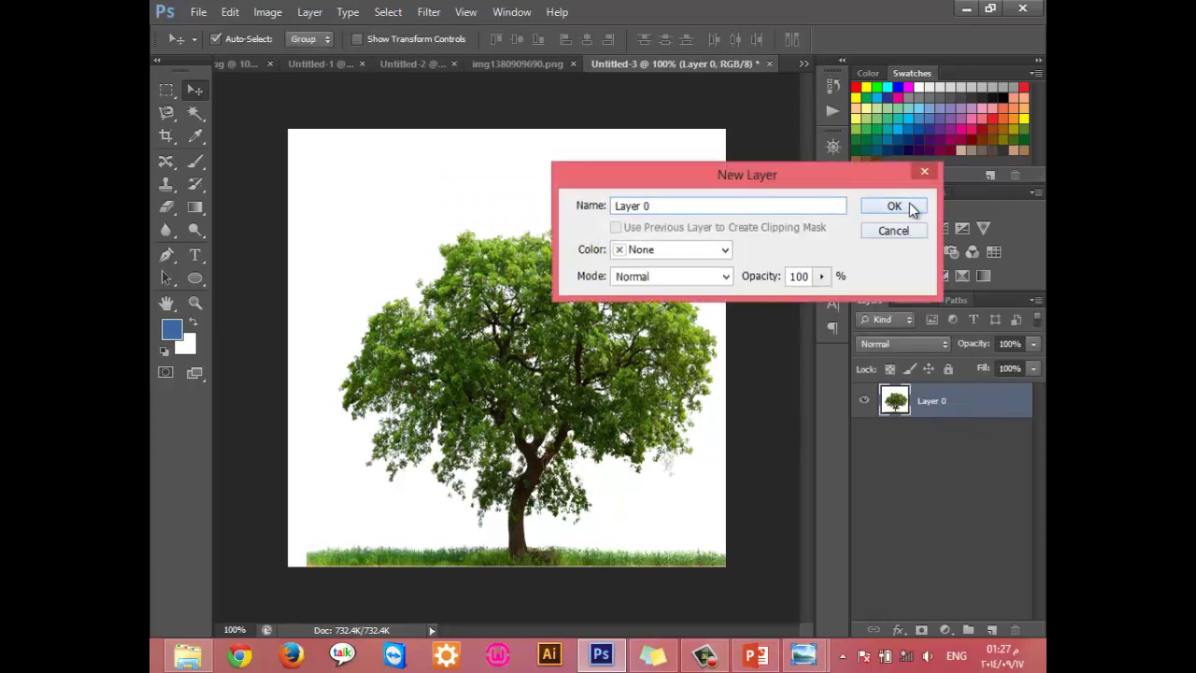
Step: Trial-move the tree around, undo it, and restart the Background-to-layer conversion
left_click_drag(647, 326, 633, 263)
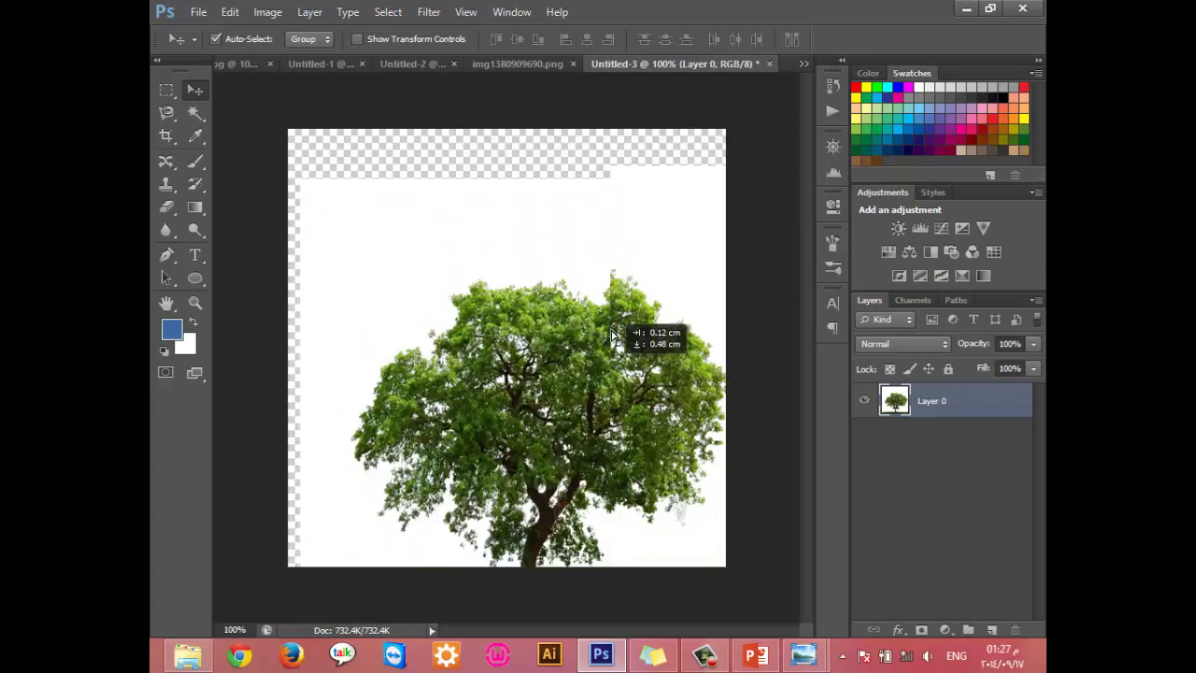
left_click_drag(633, 263, 598, 321)
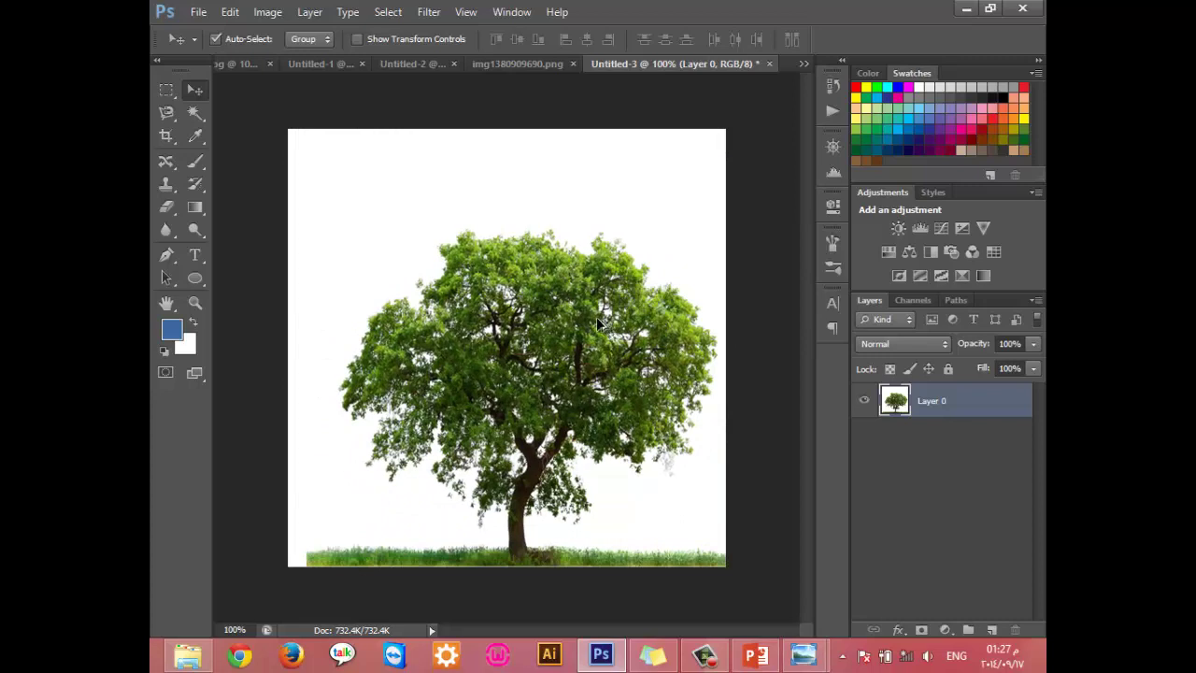
key("ctrl+alt+z")
key("ctrl+alt+z")
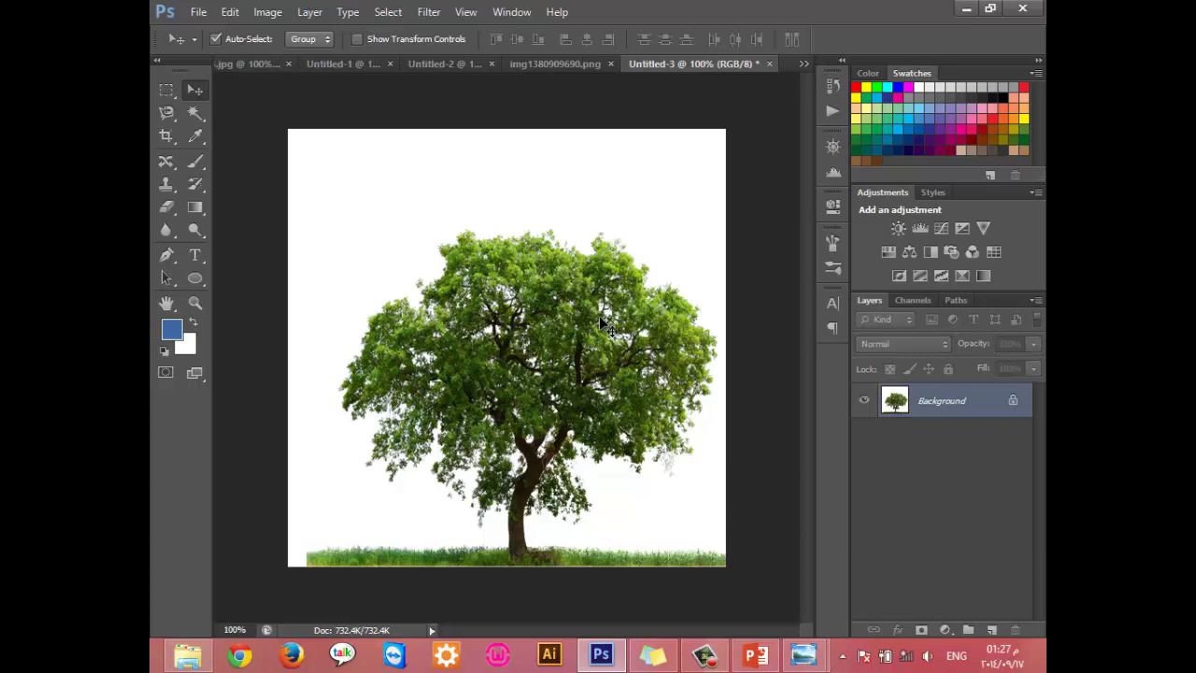
double_click(1014, 402)
Step: Confirm Layer 0, then start a Magnetic Lasso trace along the grass and discard it
key("Return")
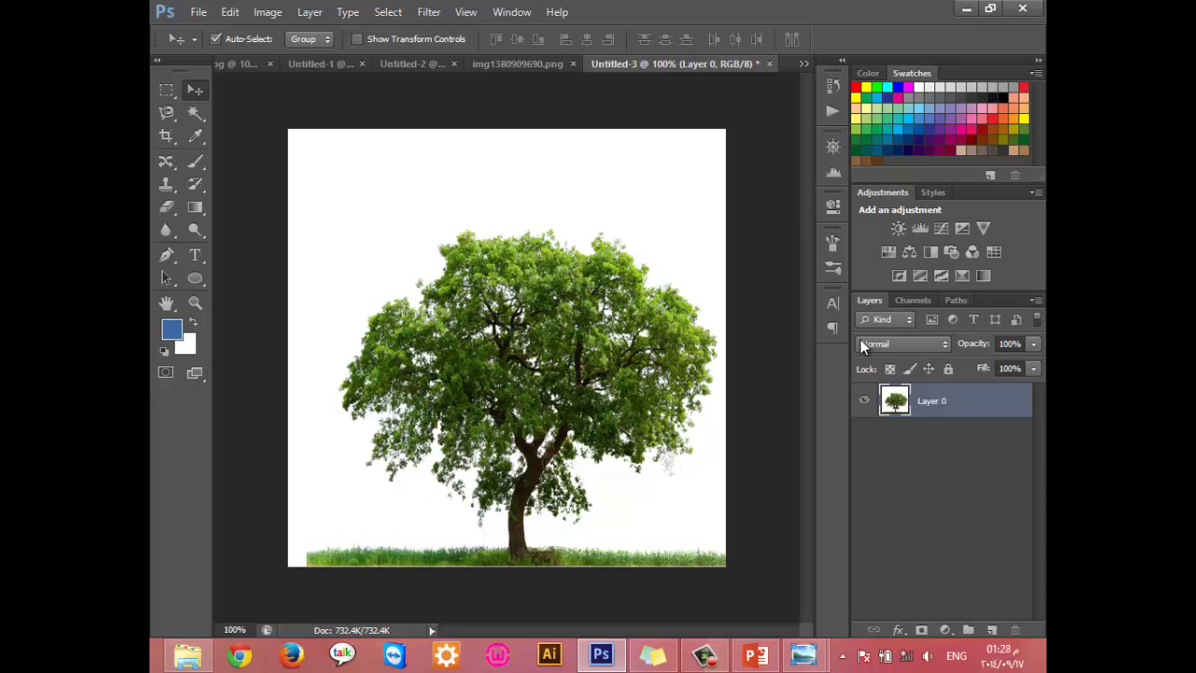
left_click(166, 113)
left_click(306, 557)
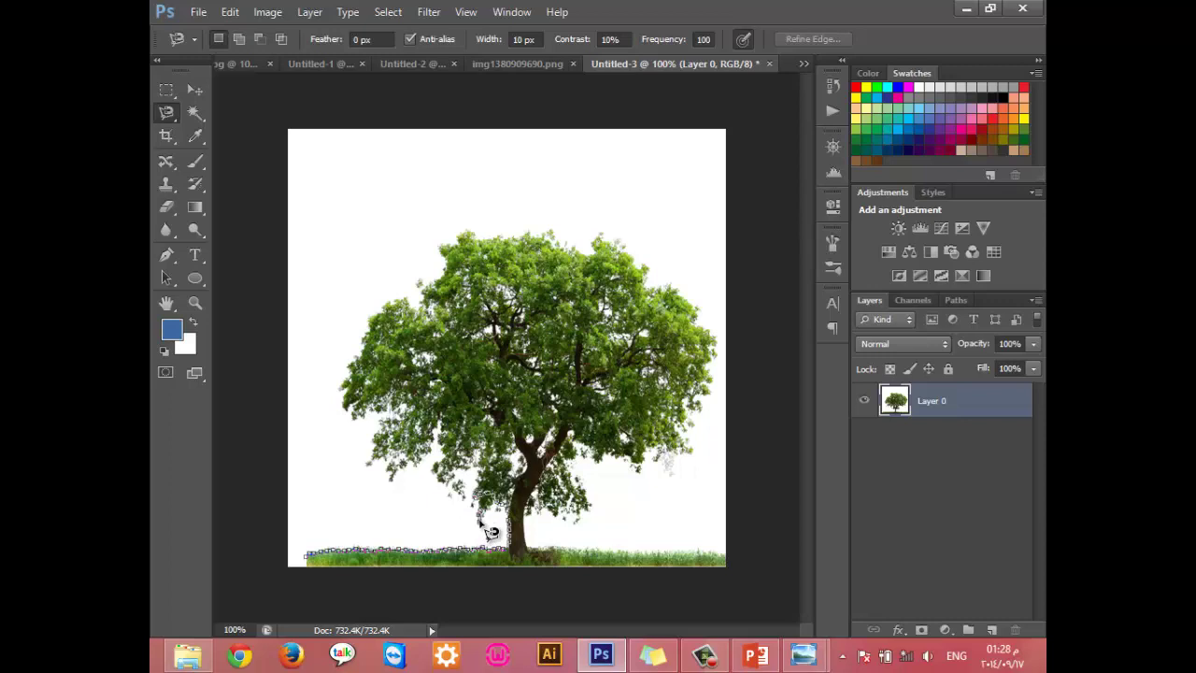
key("BackSpace")
key("BackSpace")
key("BackSpace")
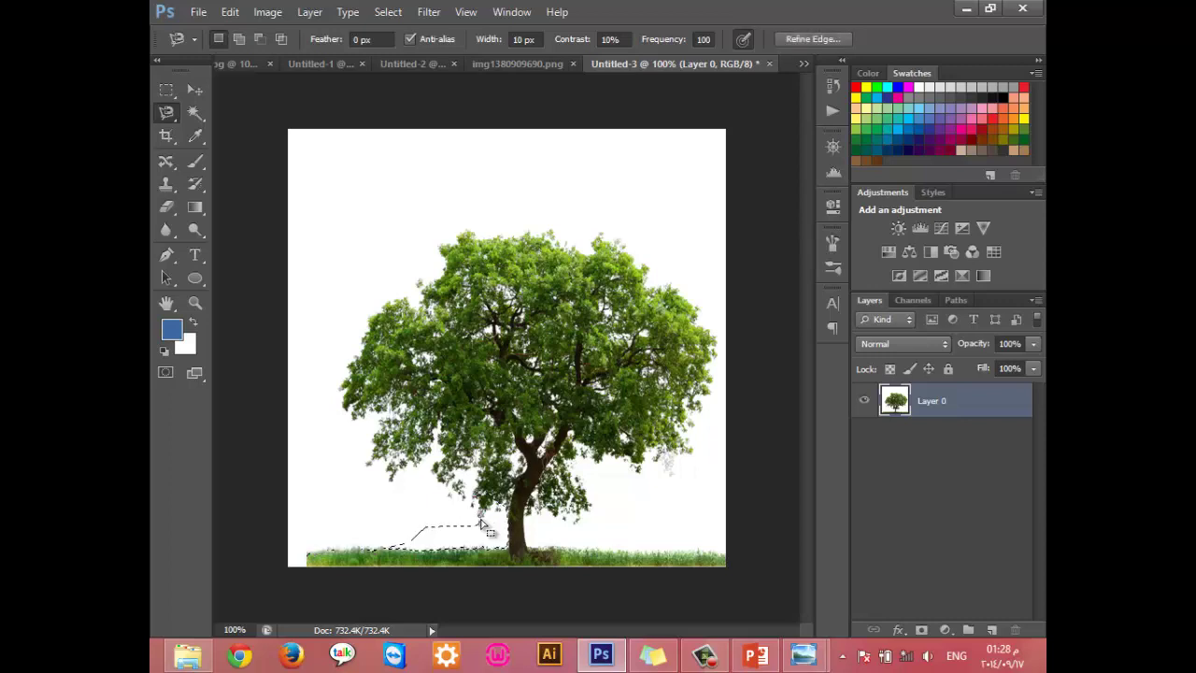
key("BackSpace")
key("BackSpace")
key("BackSpace")
key("BackSpace")
key("BackSpace")
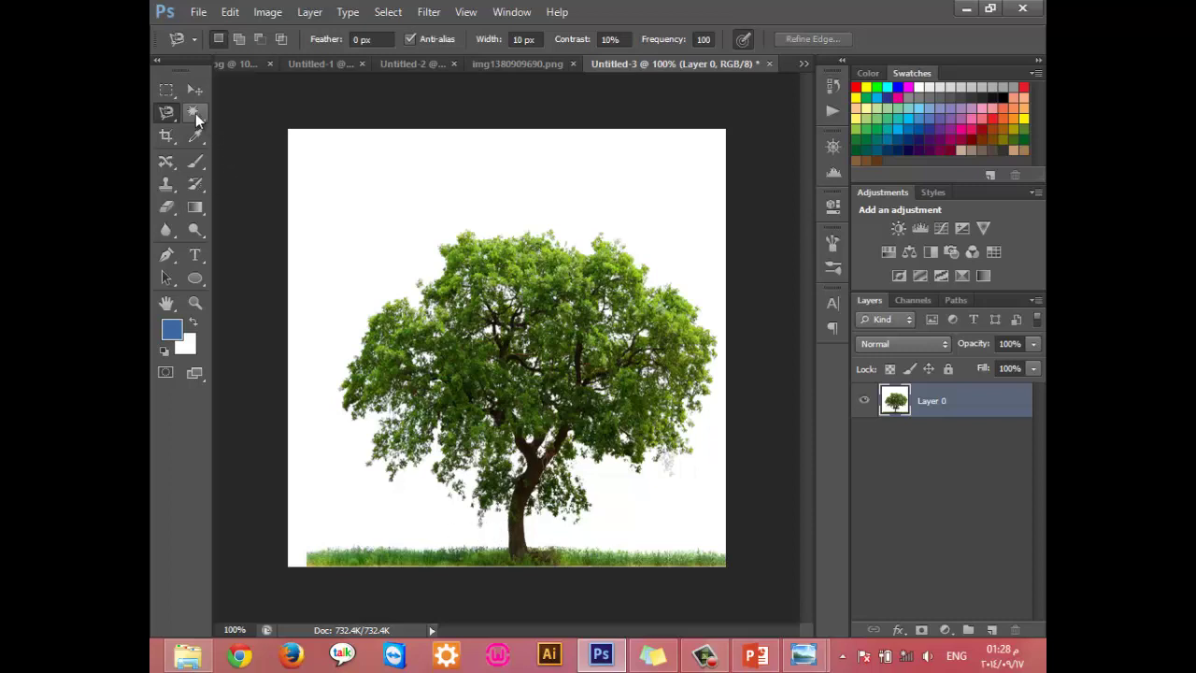
Step: Select the white background, erase above the tree with a size-40 eraser, and zoom to 300%
left_click(194, 113)
left_click(338, 181)
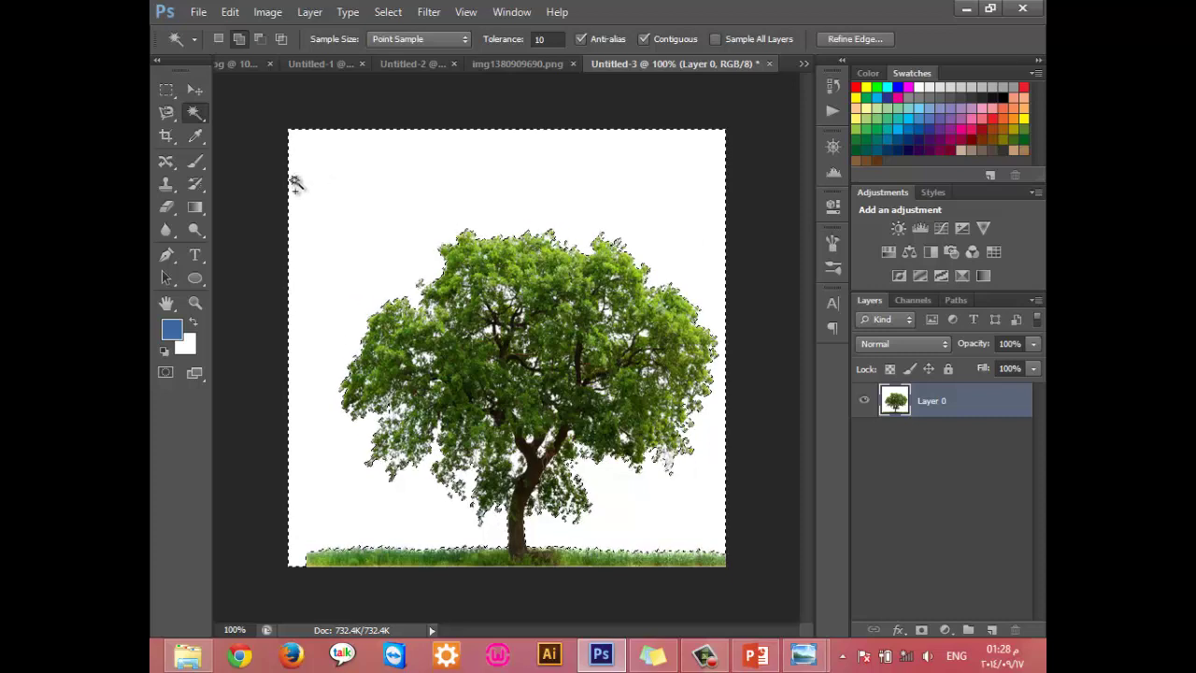
left_click(166, 206)
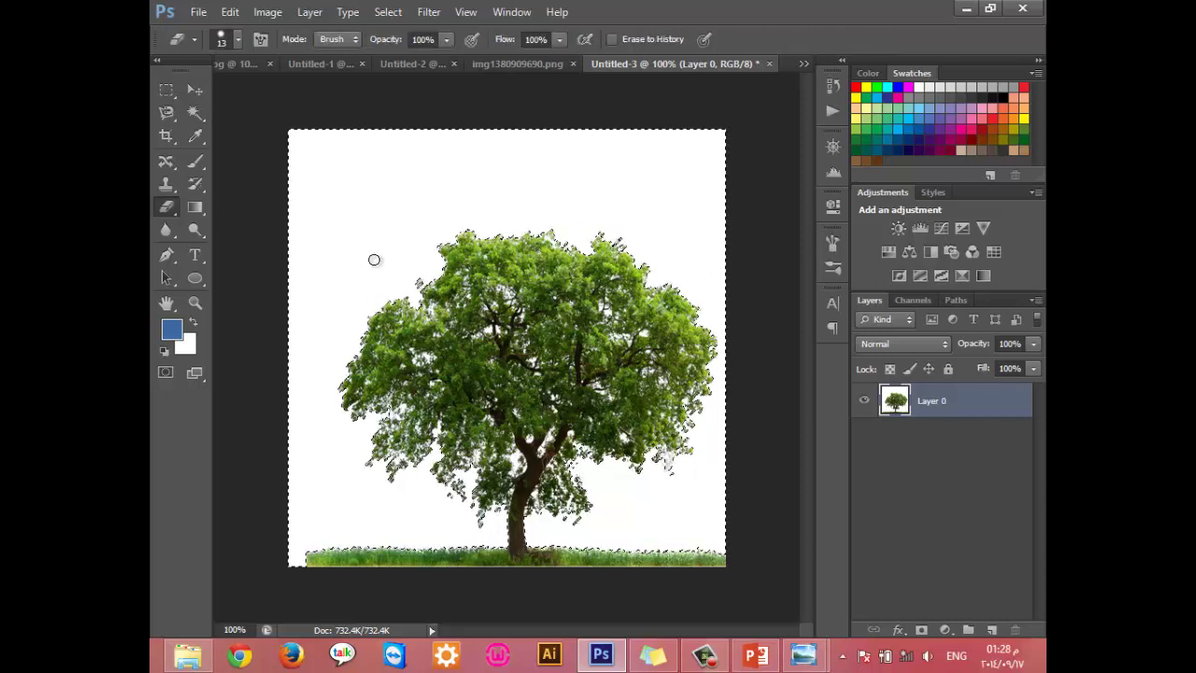
key("bracketright")
key("bracketright")
key("bracketright")
mouse_move(644, 245)
left_mouse_down()
mouse_move(346, 224)
mouse_move(643, 165)
mouse_move(527, 150)
mouse_move(501, 200)
left_mouse_up()
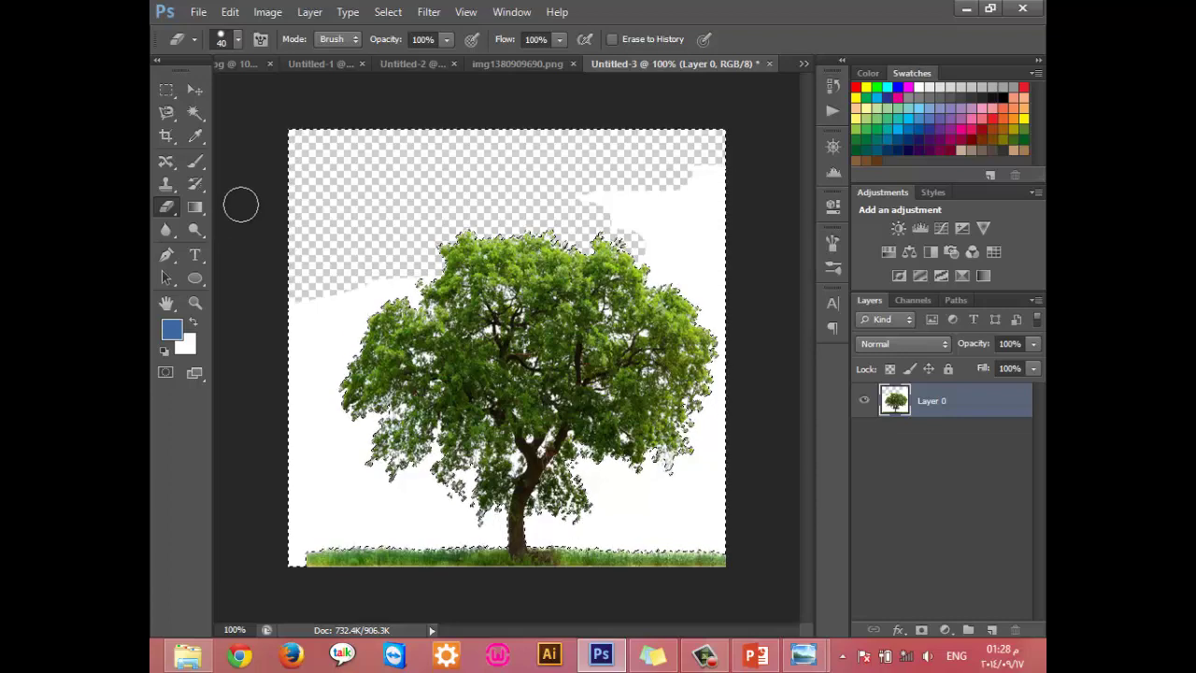
key("ctrl+plus")
key("ctrl+plus")
key("w")
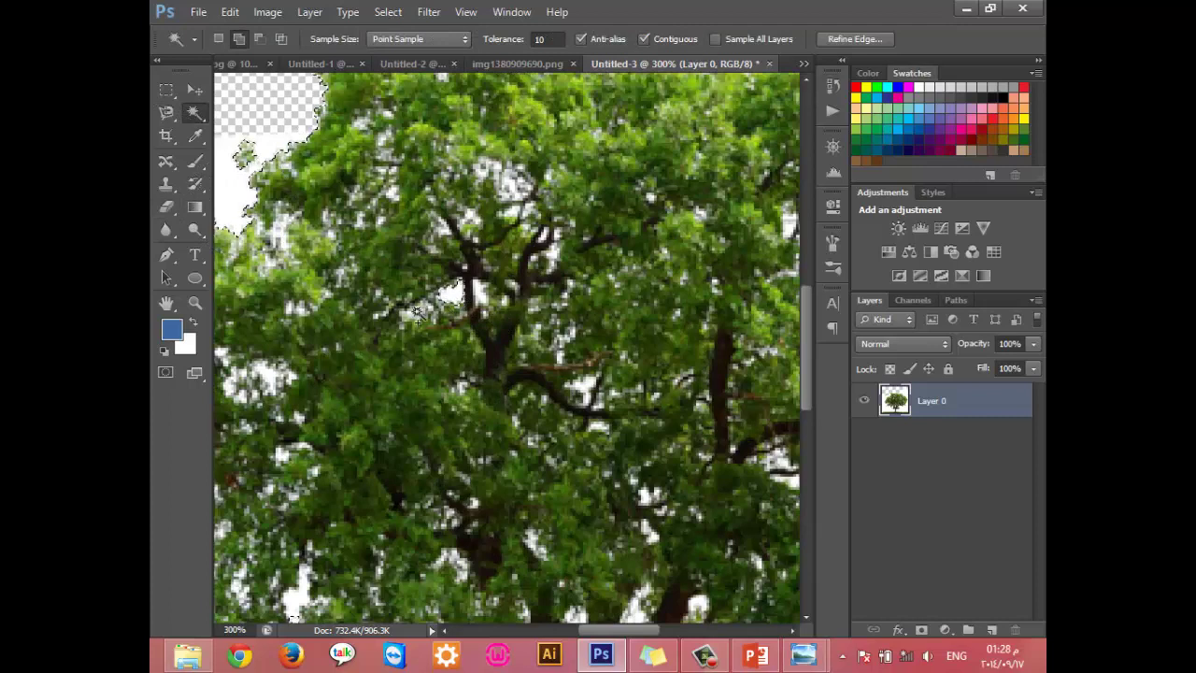
Step: Try a Magic Wand selection on the branch, duplicate the tree downward, and zoom to 200%
left_click(587, 404)
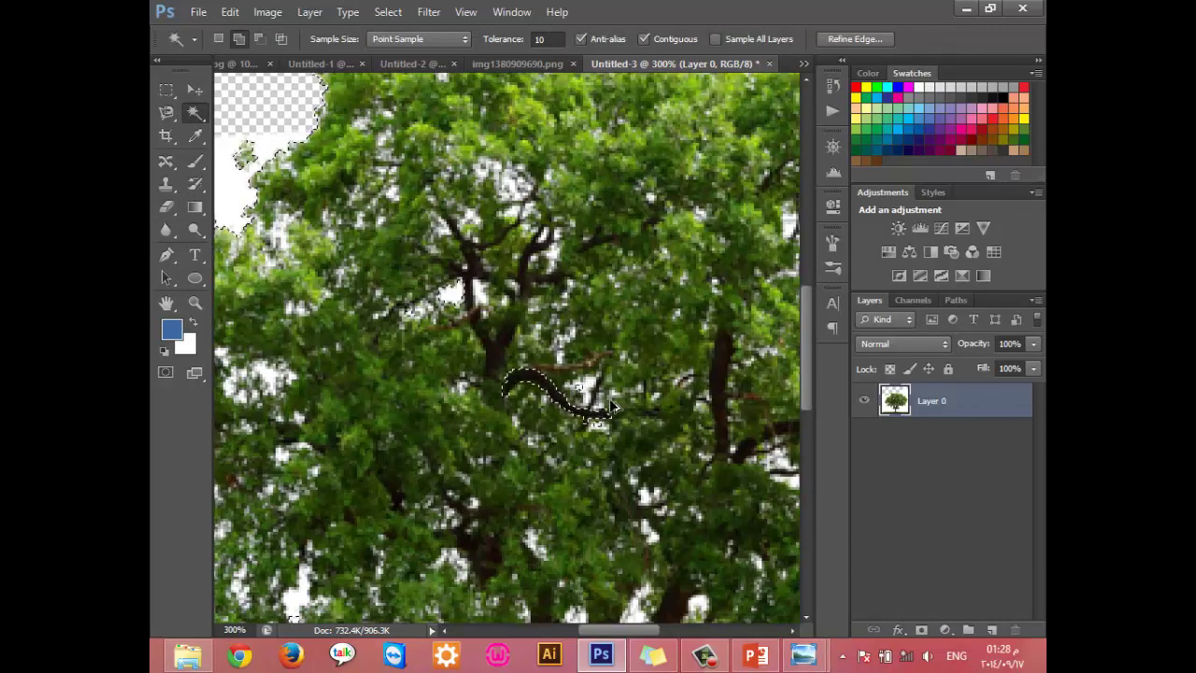
key("ctrl+z")
left_click_drag(609, 405, 623, 551)
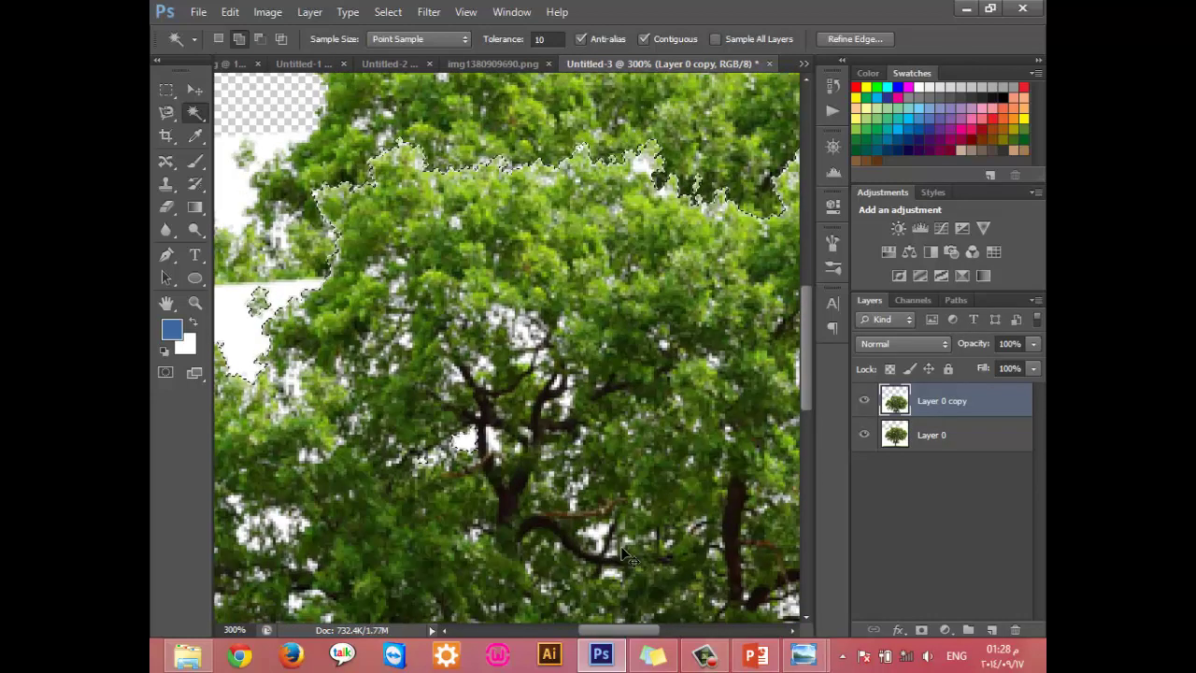
key("ctrl+minus")
key("ctrl+minus")
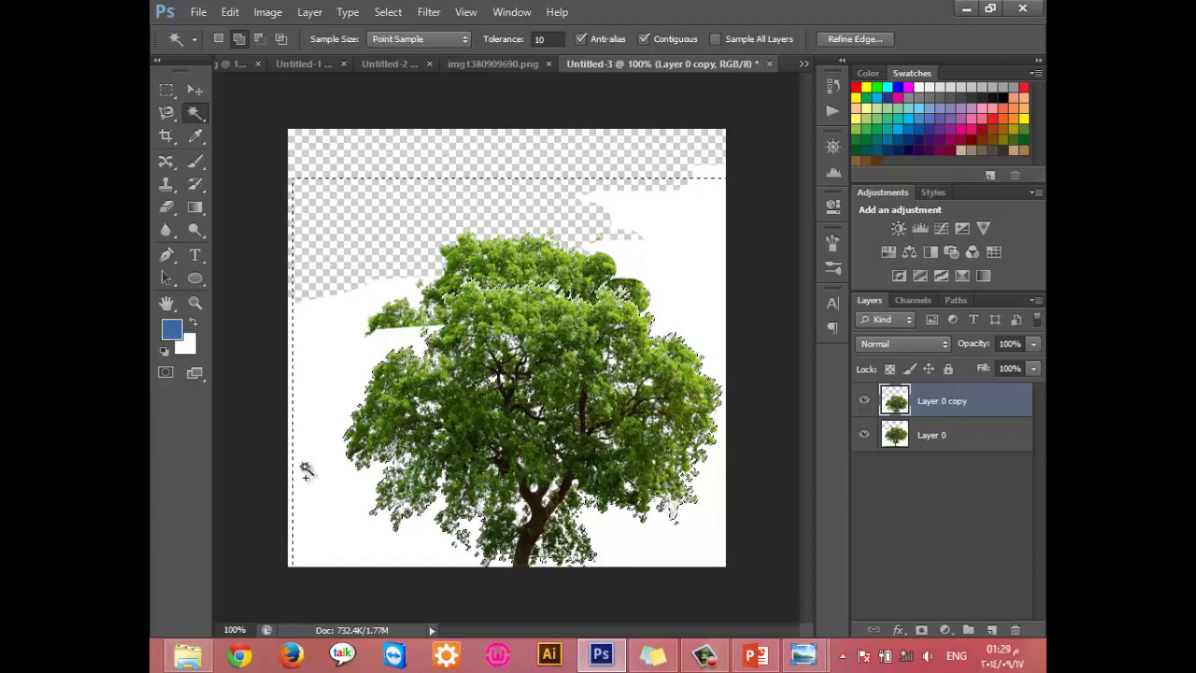
Step: Delete the duplicate tree layer and erase a transparent band across the top of the canvas
key("ctrl+d")
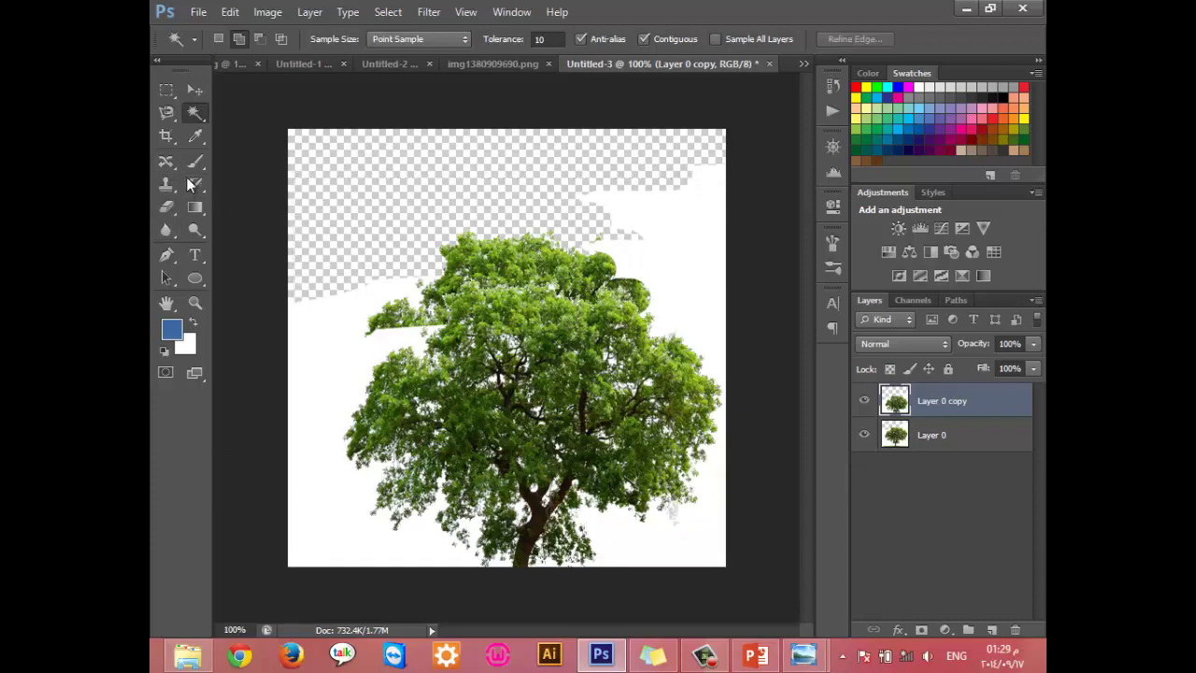
key("Delete")
left_click(297, 301)
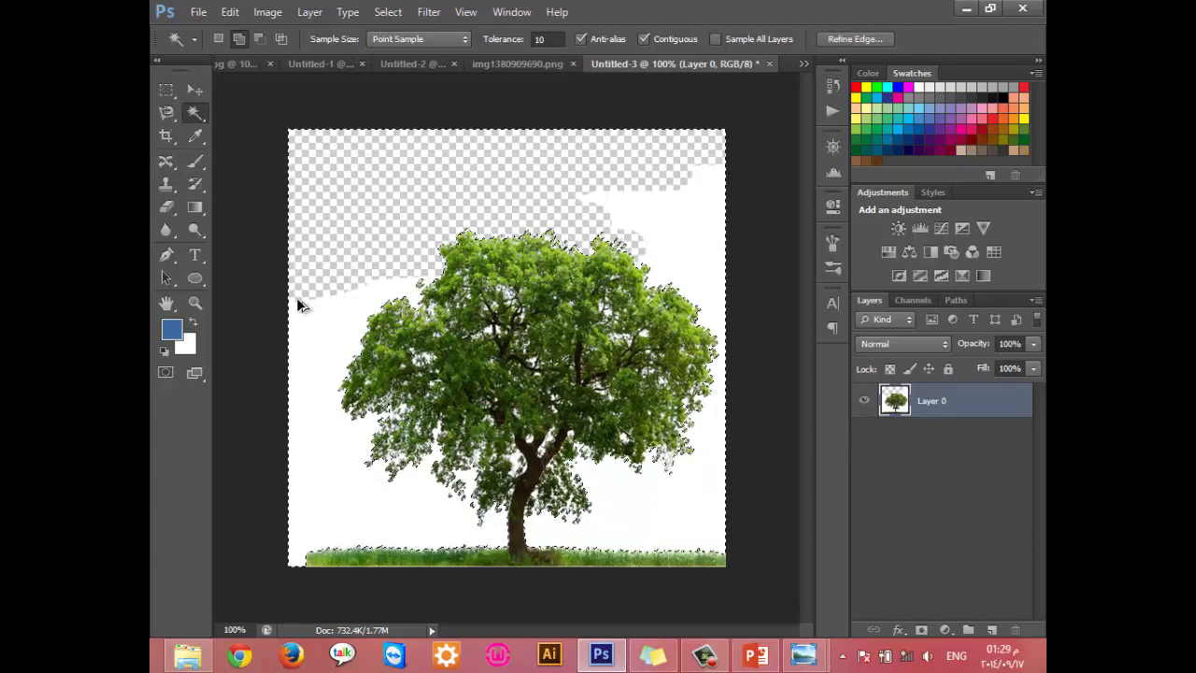
key("ctrl+BackSpace")
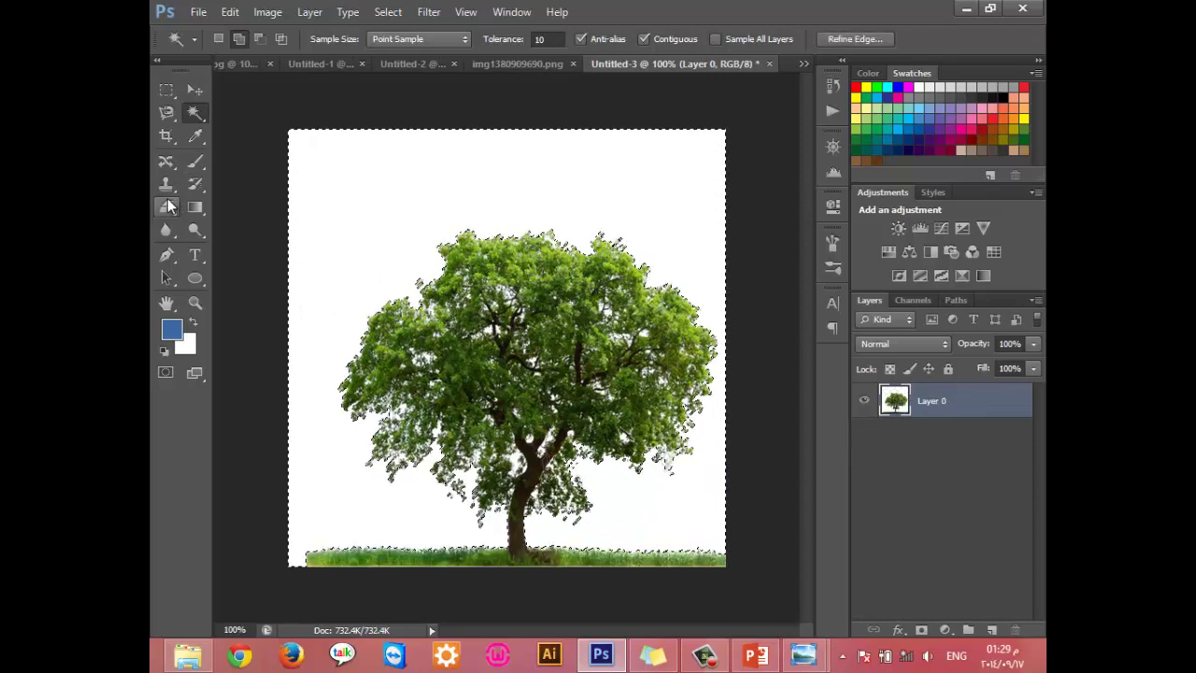
left_click(167, 207)
mouse_move(616, 196)
left_mouse_down()
mouse_move(294, 247)
mouse_move(689, 134)
mouse_move(582, 99)
mouse_move(355, 177)
mouse_move(384, 260)
mouse_move(301, 275)
mouse_move(309, 309)
mouse_move(458, 311)
left_mouse_up()
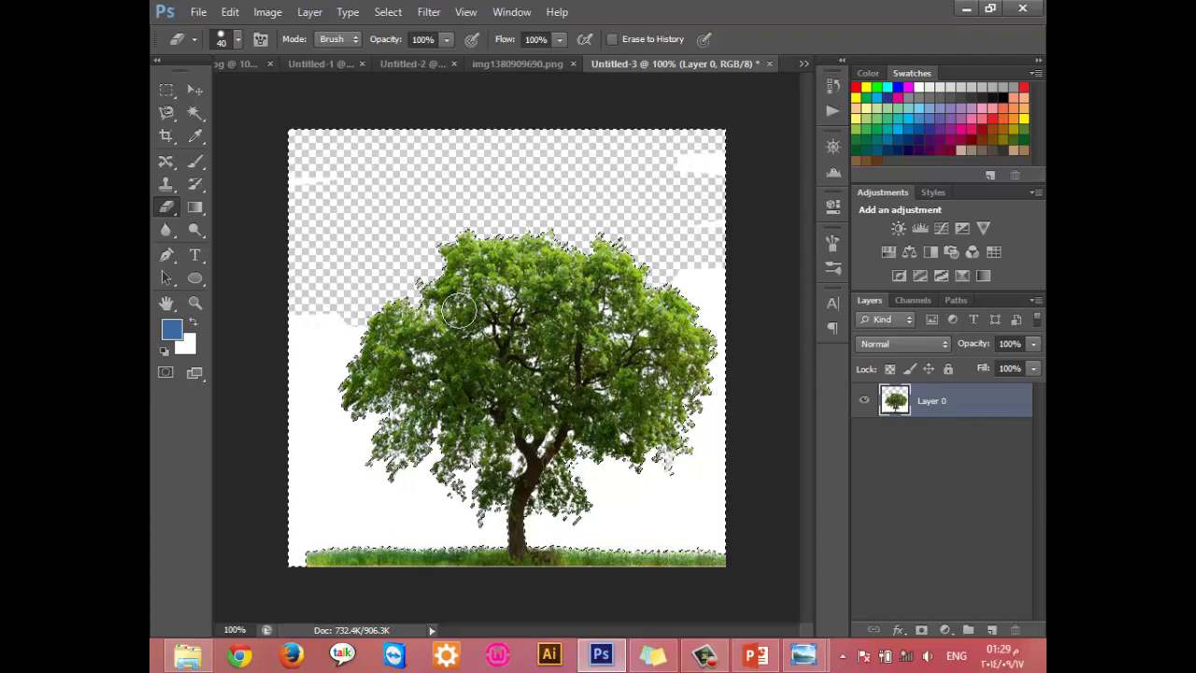
key("ctrl+n")
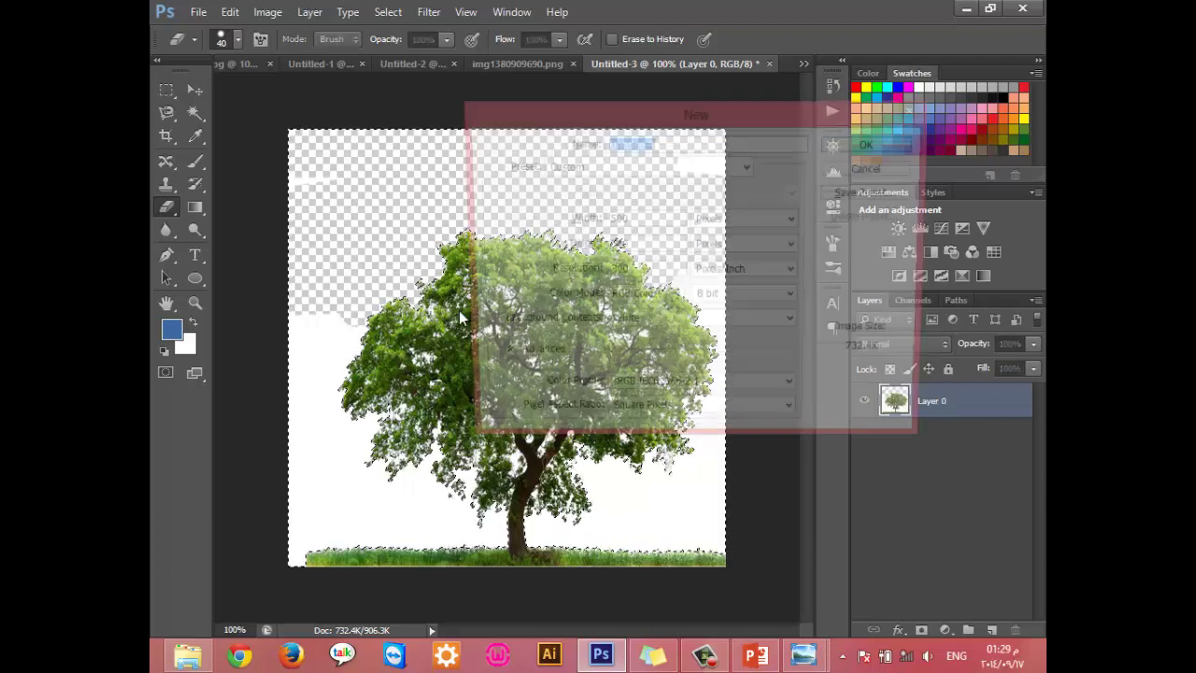
Step: Create Untitled-4 and draw a blue-filled circle near the canvas centre with the Ellipse Tool
key("Return")
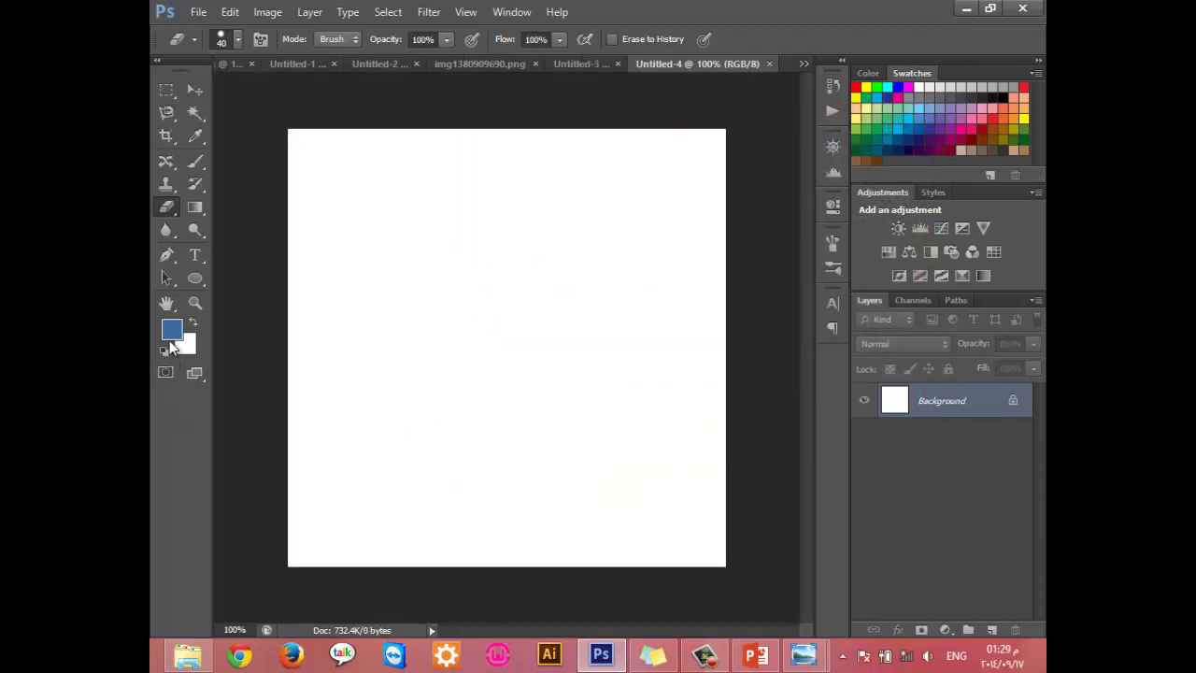
left_click(194, 278)
left_click_drag(394, 267, 562, 429)
key("ctrl+z")
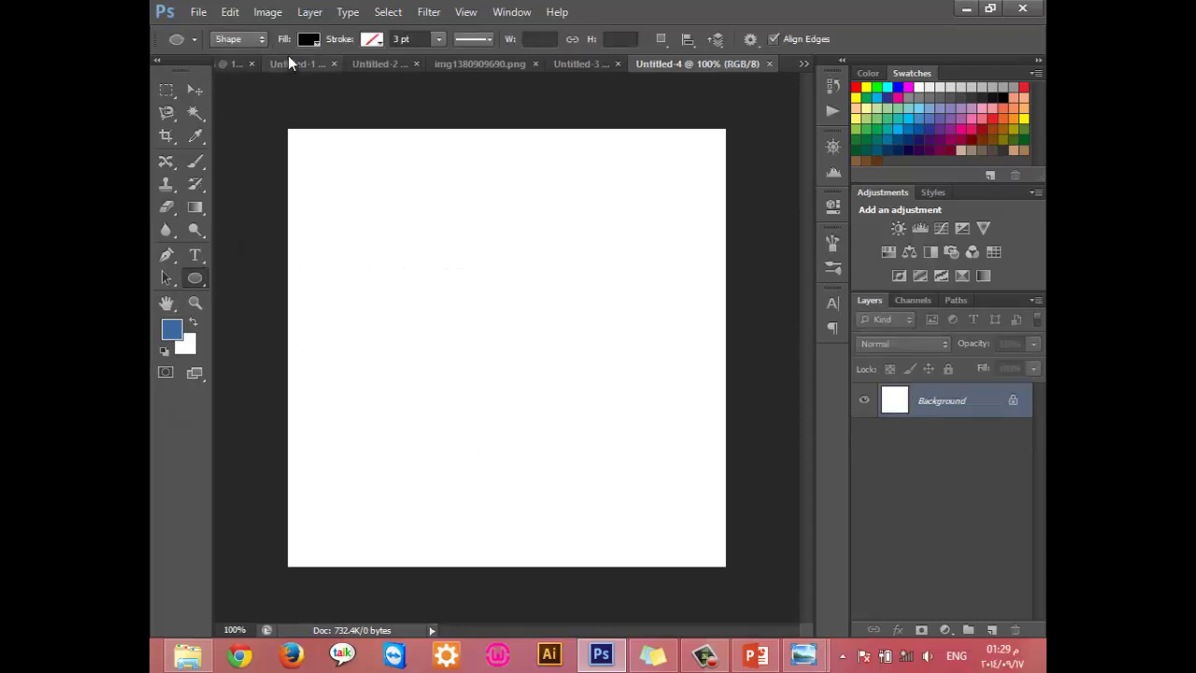
left_click(312, 39)
left_click(226, 124)
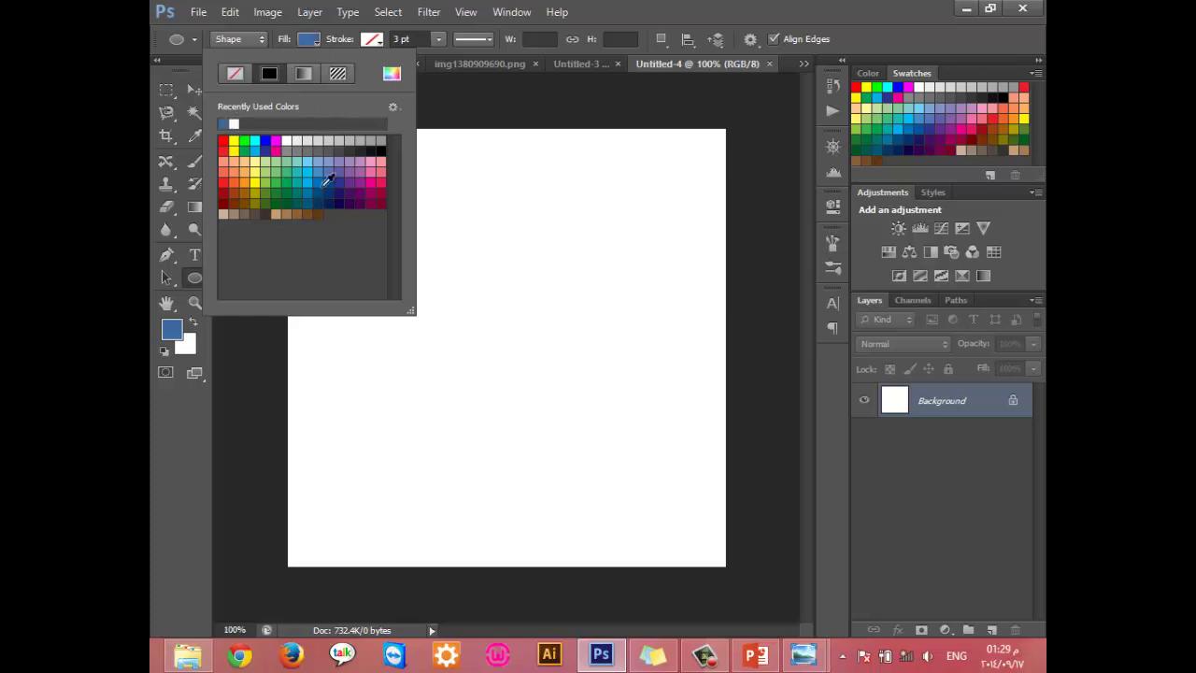
left_click_drag(457, 241, 639, 423)
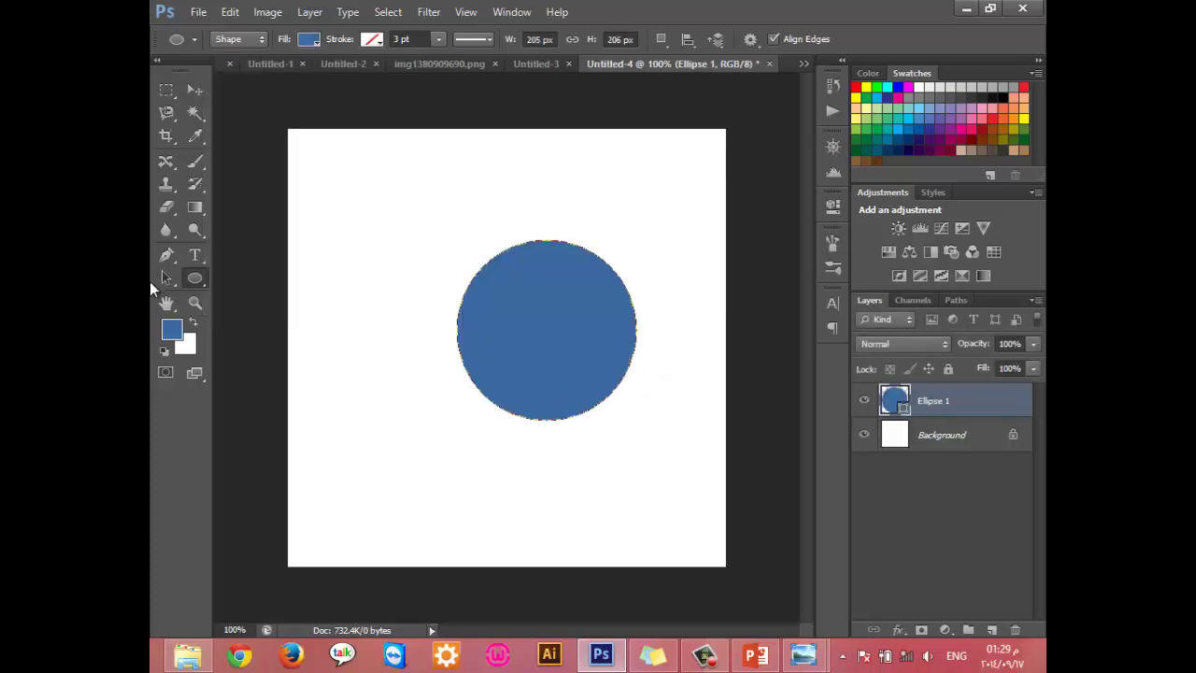
Step: Set the foreground colour to pure red and change the circle's fill to red
left_click(171, 329)
left_click(673, 464)
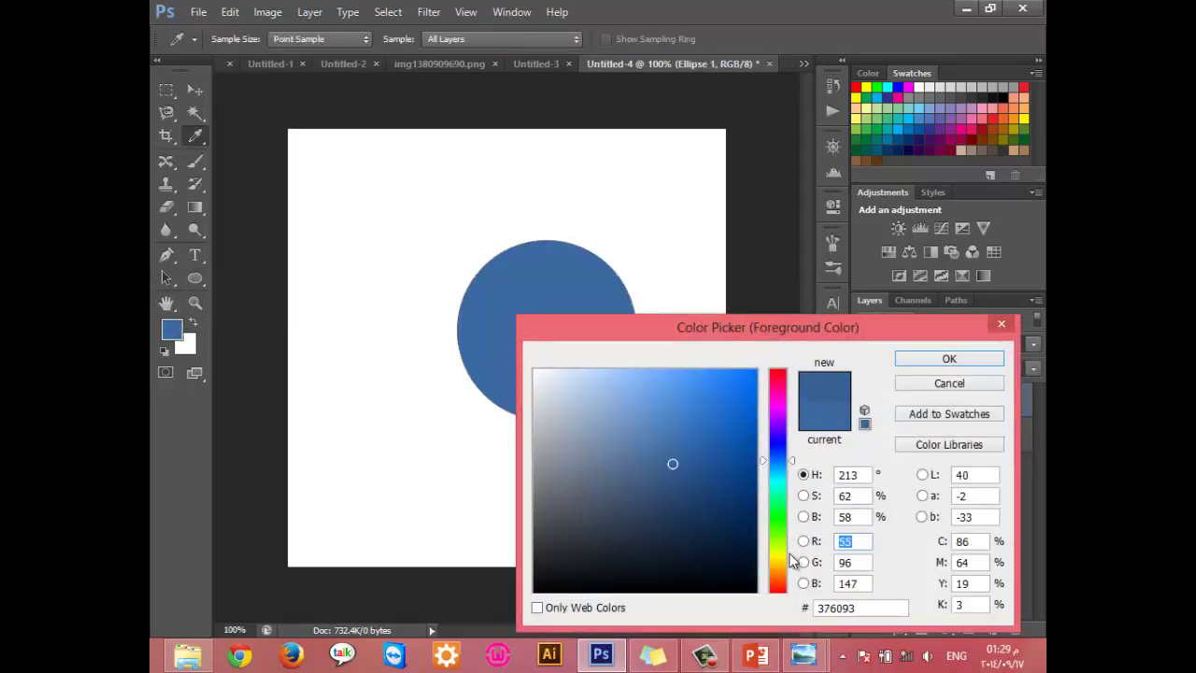
left_click(777, 591)
left_click(757, 370)
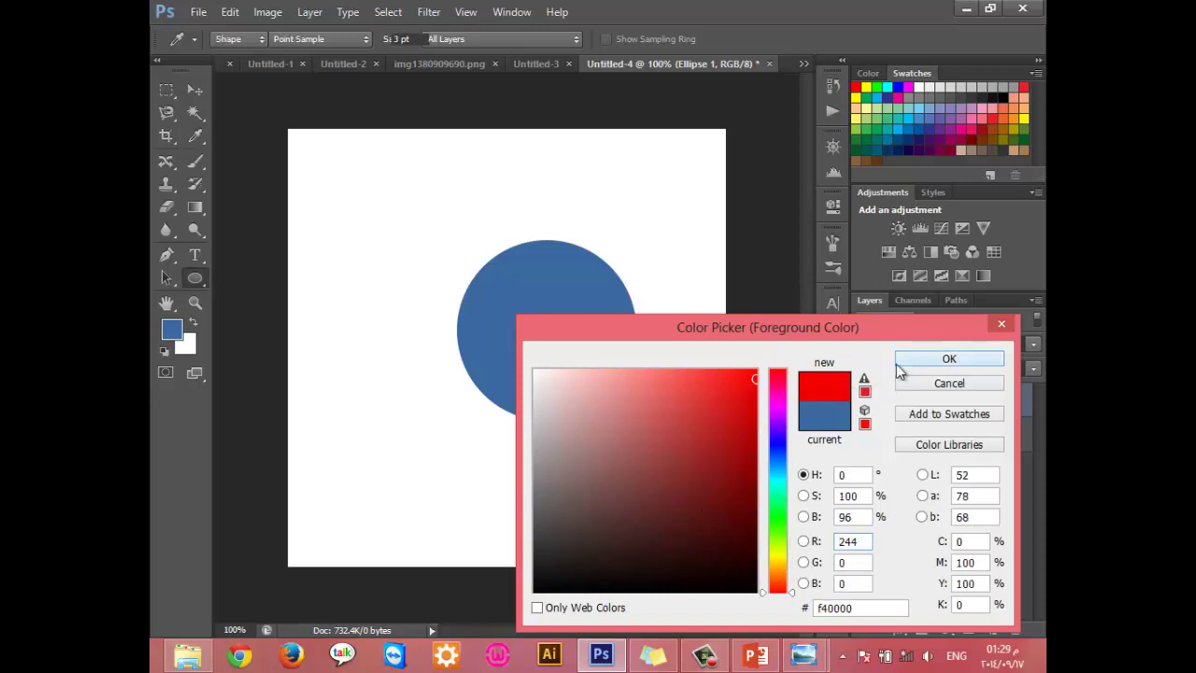
left_click(949, 359)
left_click_drag(551, 347, 359, 535)
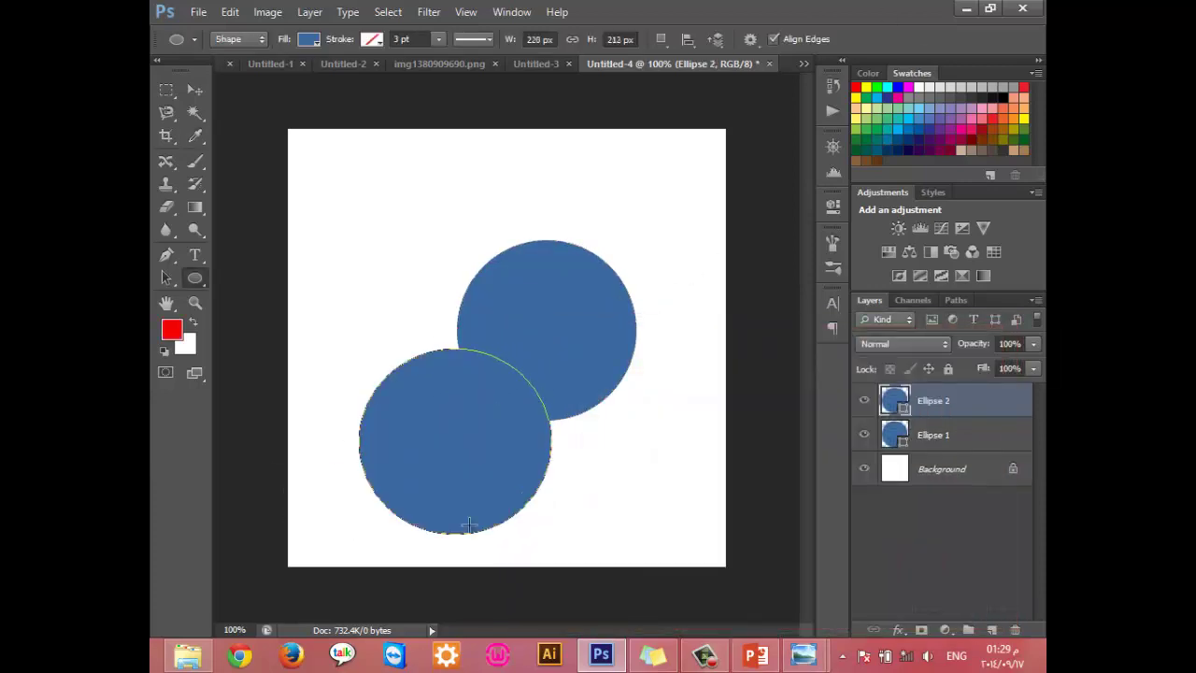
key("ctrl+z")
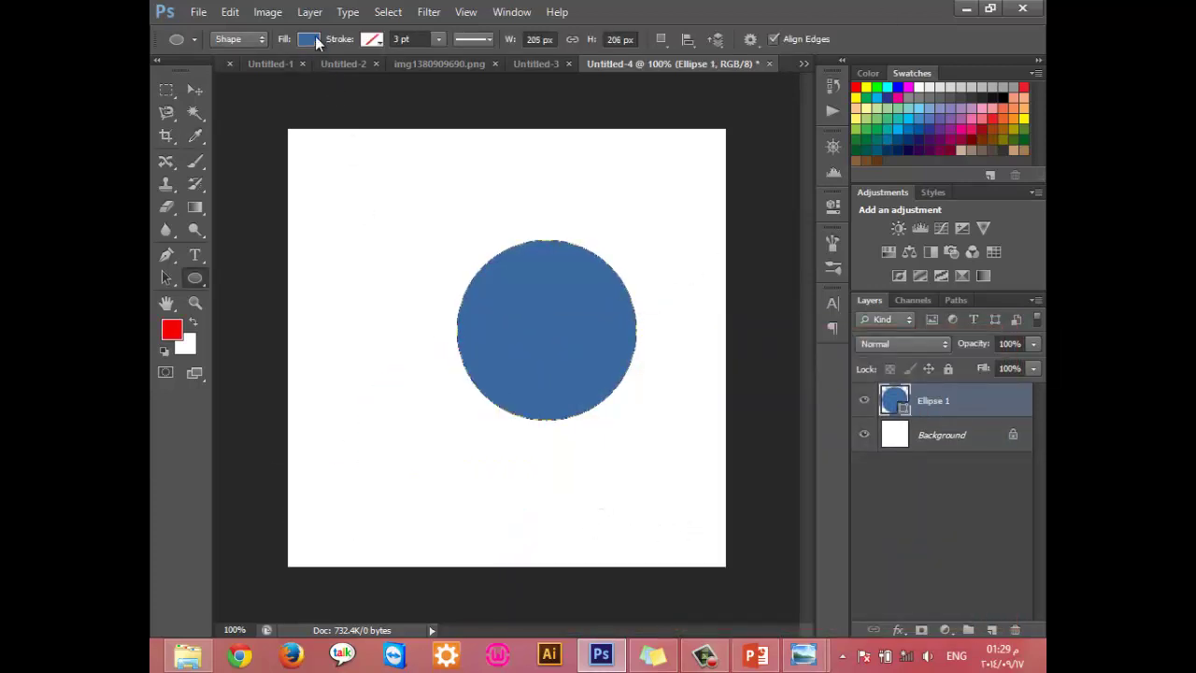
left_click(308, 40)
left_click(226, 125)
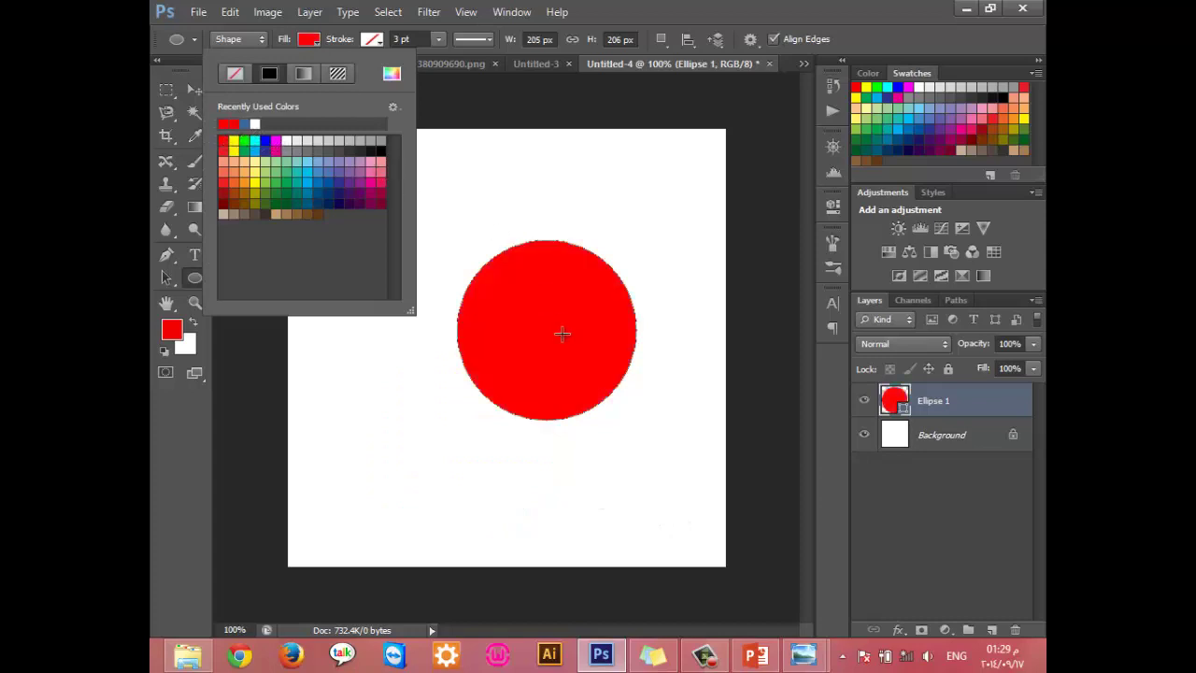
Step: Draw a larger light-blue ellipse overlapping the red circle and move its layer above Ellipse 1
left_click(989, 435)
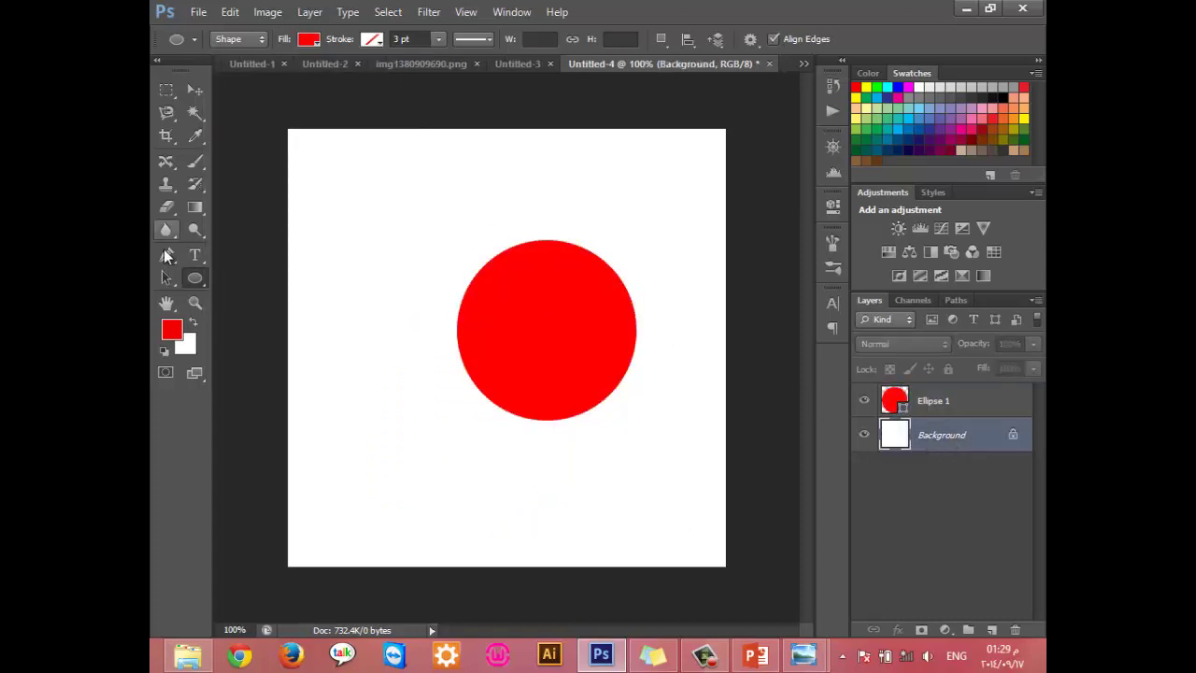
left_click(194, 273)
left_click(308, 39)
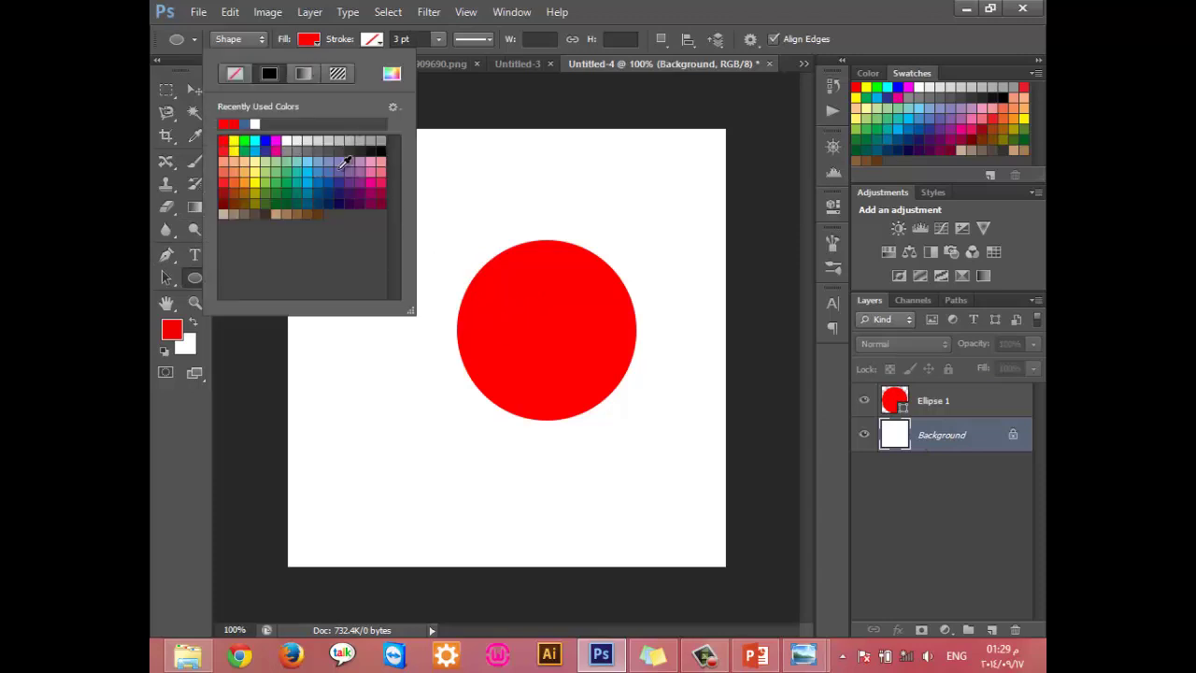
left_click(327, 171)
left_click_drag(463, 313, 618, 484)
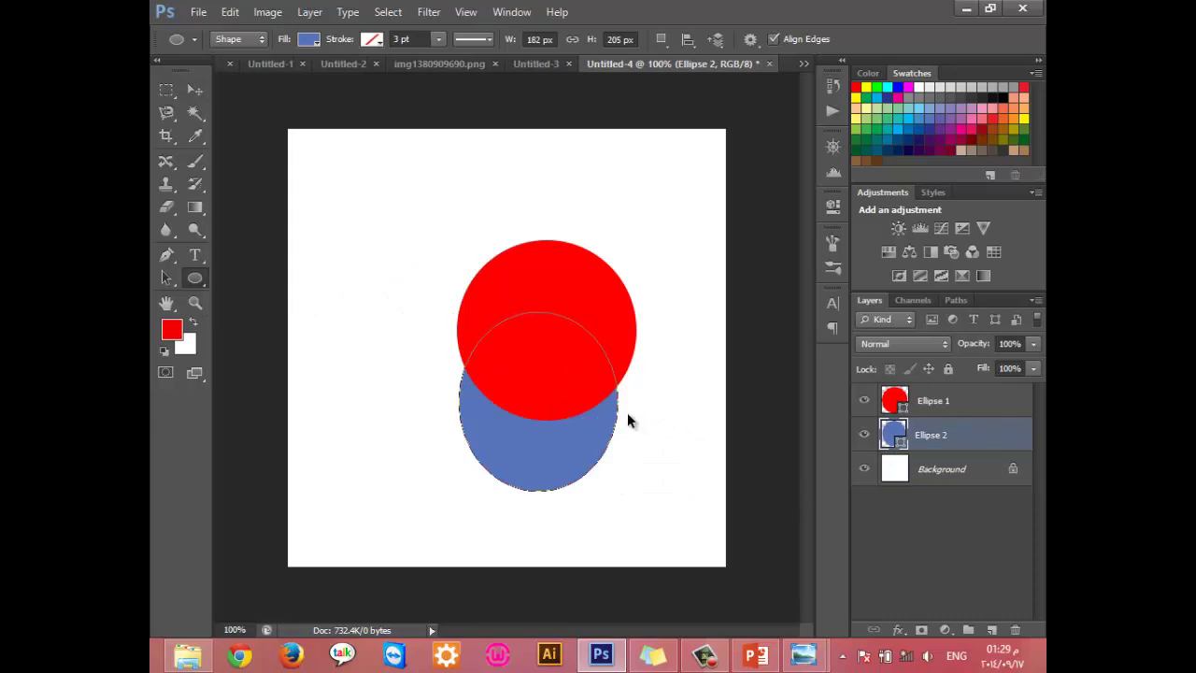
key("ctrl+z")
left_click_drag(393, 342, 617, 524)
left_click_drag(619, 546, 621, 547)
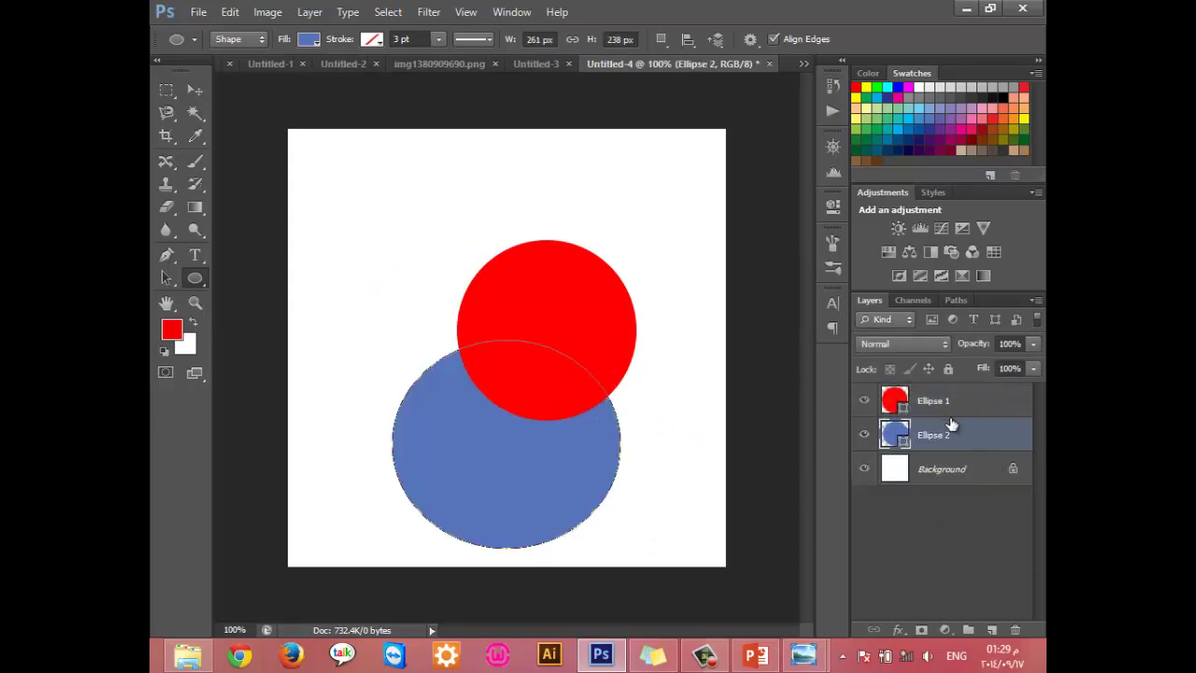
left_click_drag(972, 439, 940, 395)
left_click(953, 472)
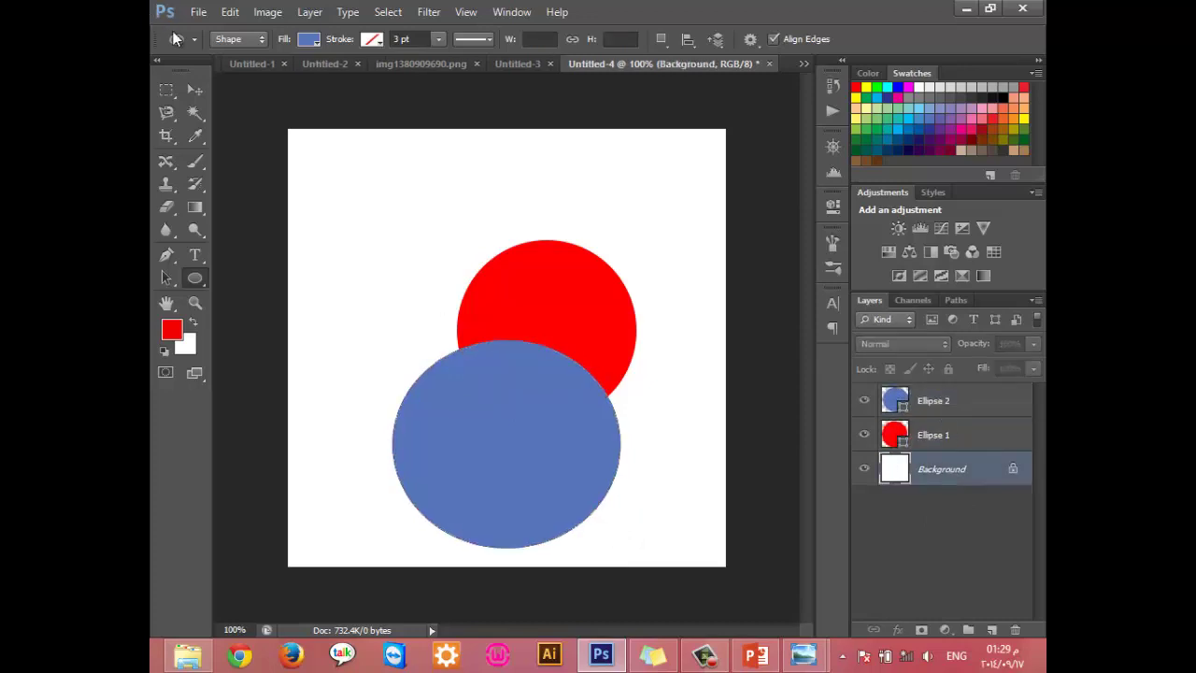
Step: Test a Magic Wand click on the white, then merge both ellipse layers down into Background
left_click(193, 113)
left_click(315, 182)
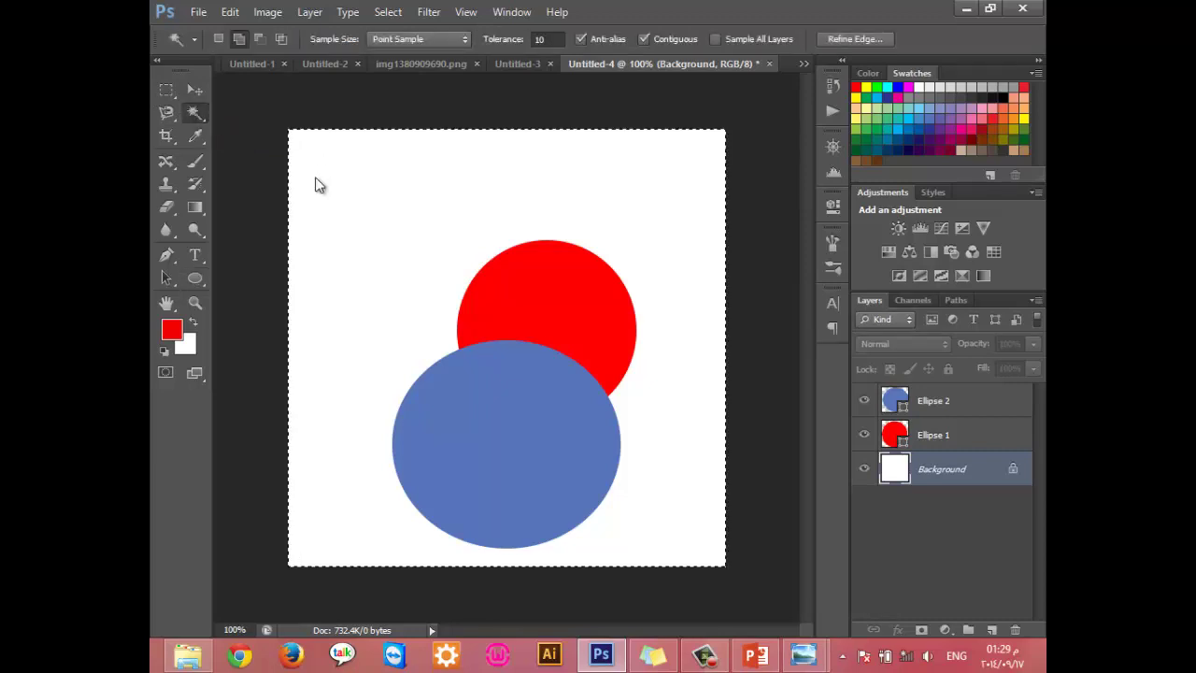
key("ctrl+d")
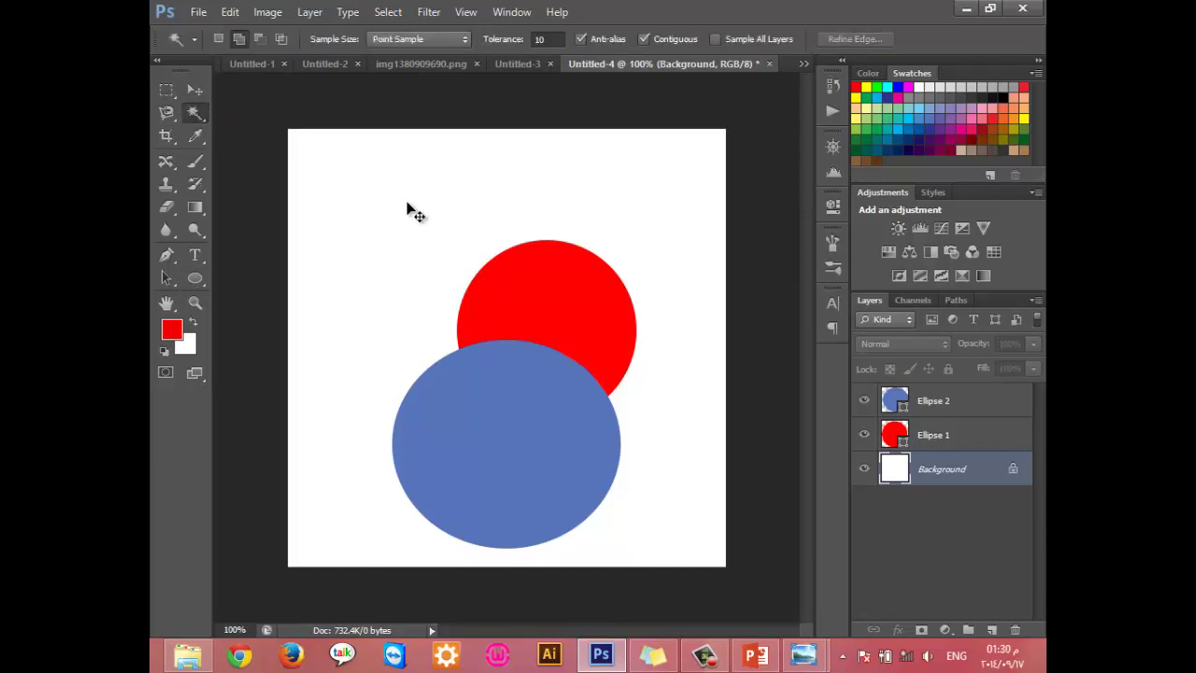
left_click(963, 401)
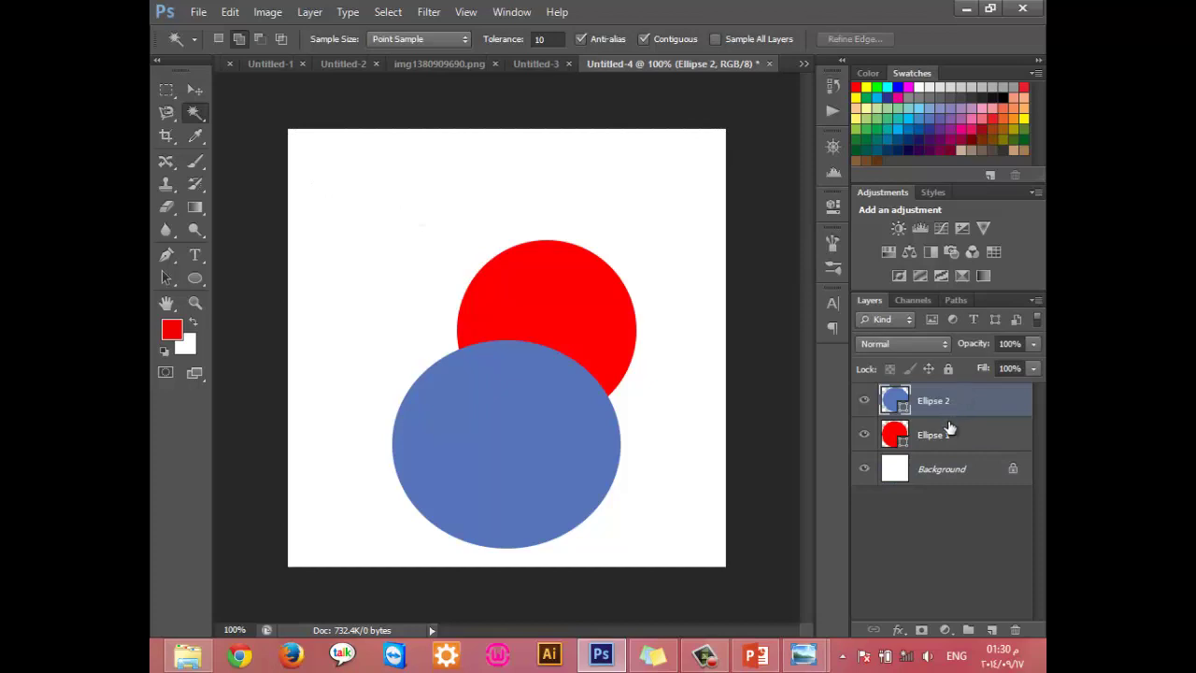
left_click(945, 429)
key("ctrl+e")
left_click(944, 401)
key("ctrl+e")
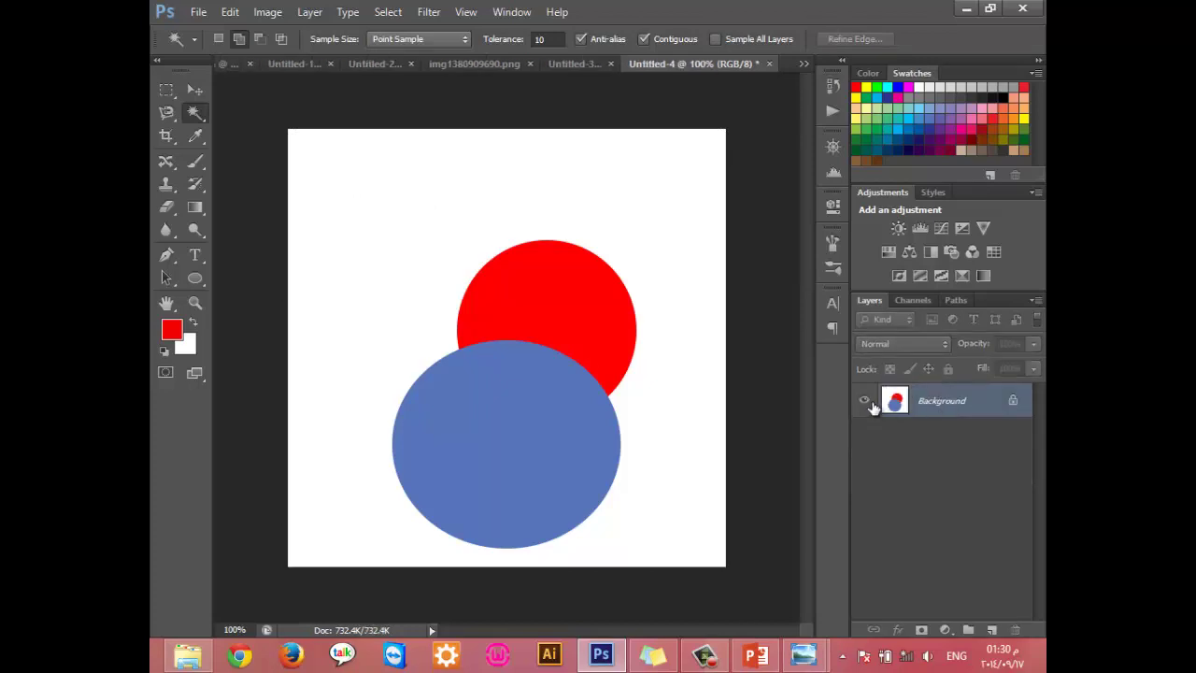
Step: Magic Wand the white, red circle and blue circle in turn, deselecting each, then zoom to 400%
left_click(369, 192)
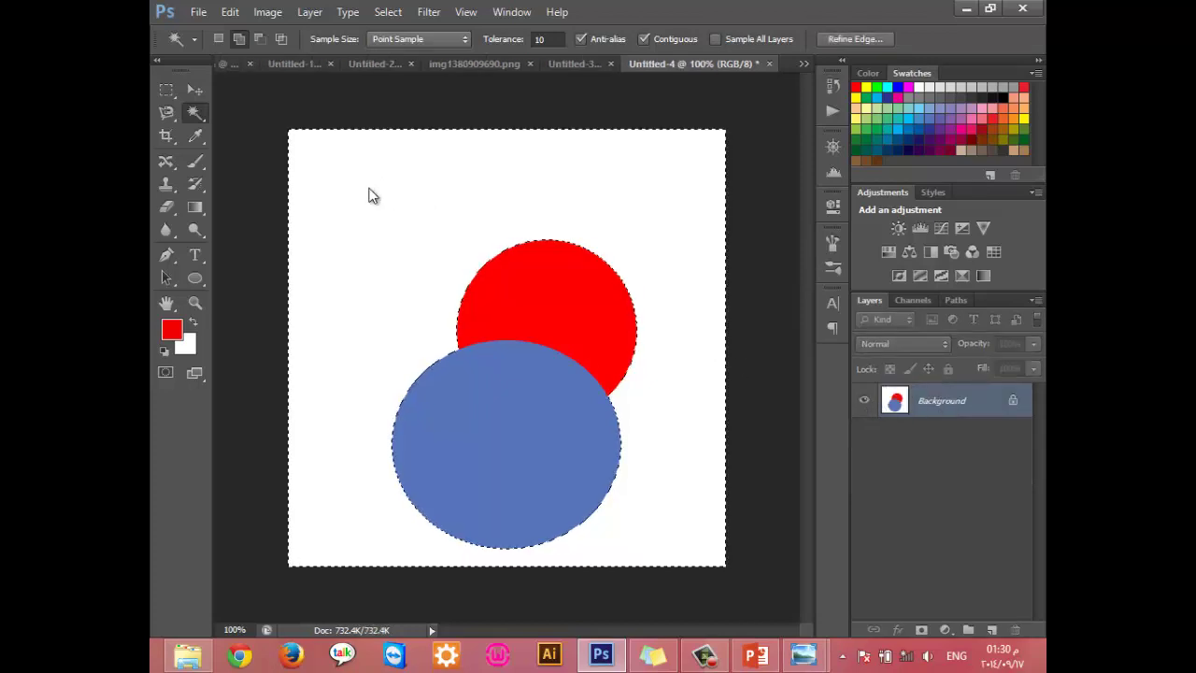
key("ctrl+d")
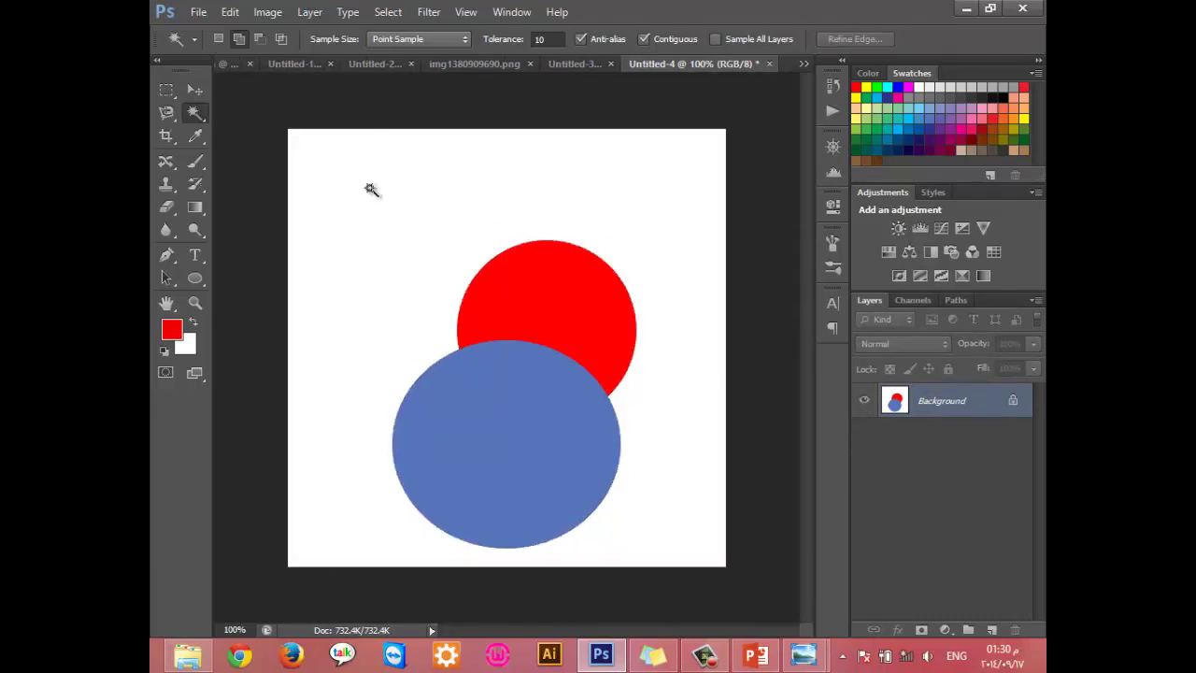
left_click(507, 286)
key("ctrl+d")
left_click(508, 411)
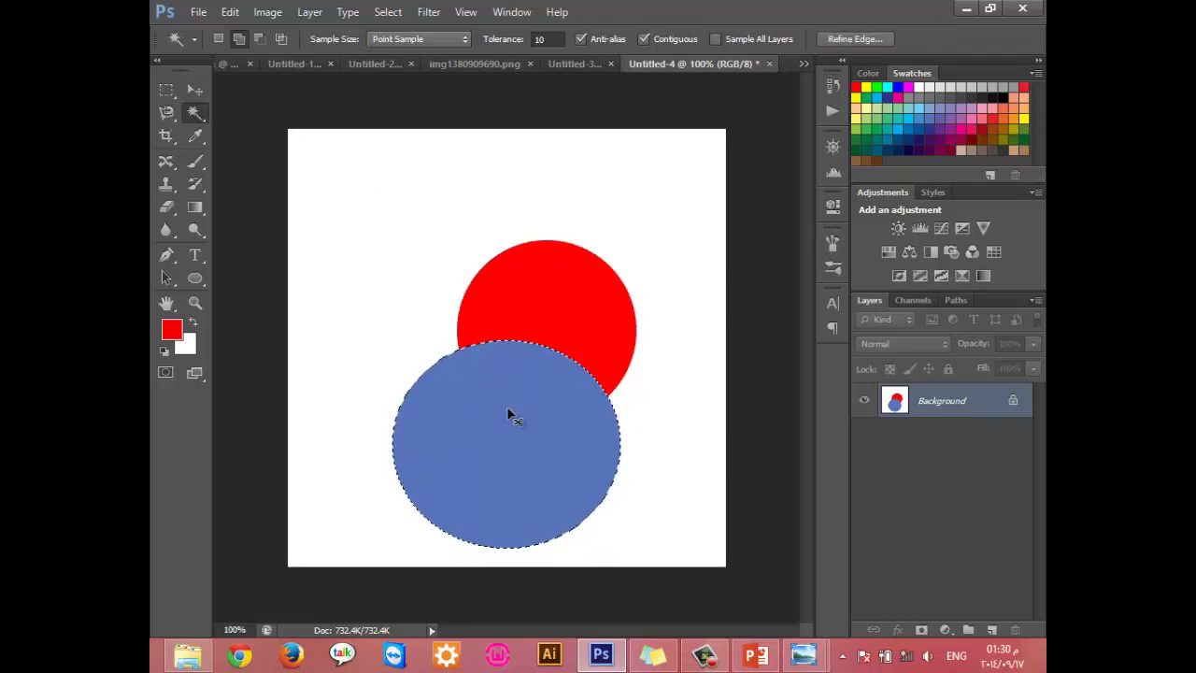
key("ctrl+d")
key("ctrl+plus")
key("ctrl+plus")
key("ctrl+plus")
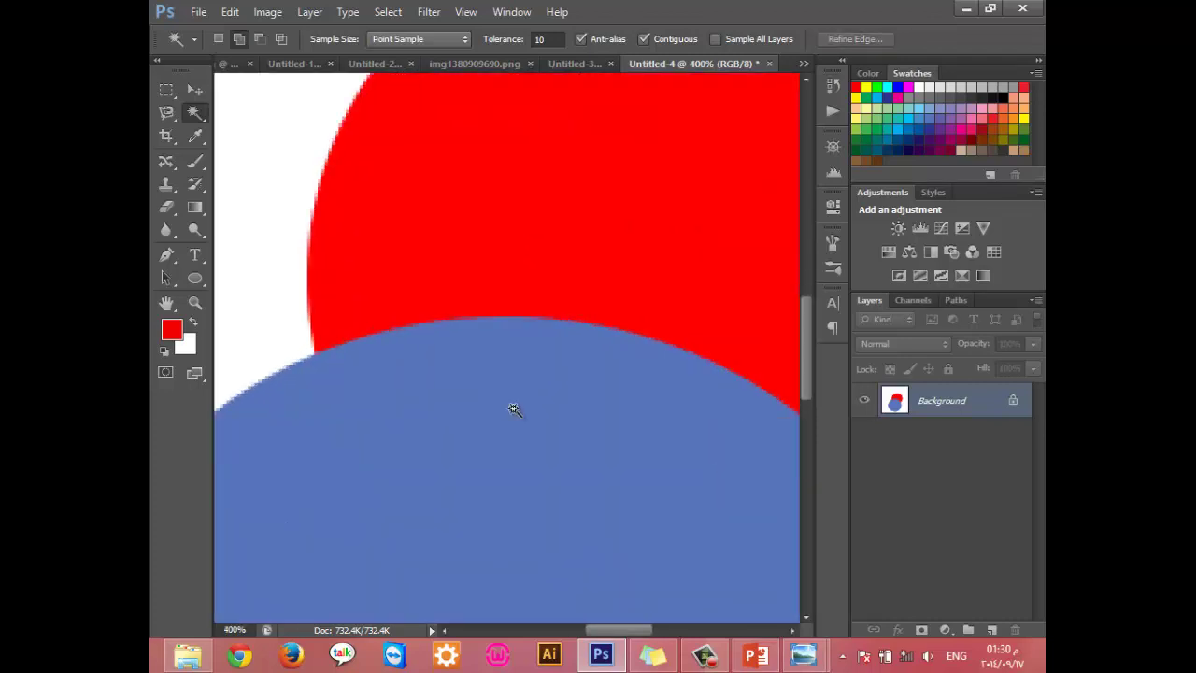
Step: Magic Wand the red–blue boundary, deselect, and show the Magic Wand's alternative selection tools
left_click(559, 317)
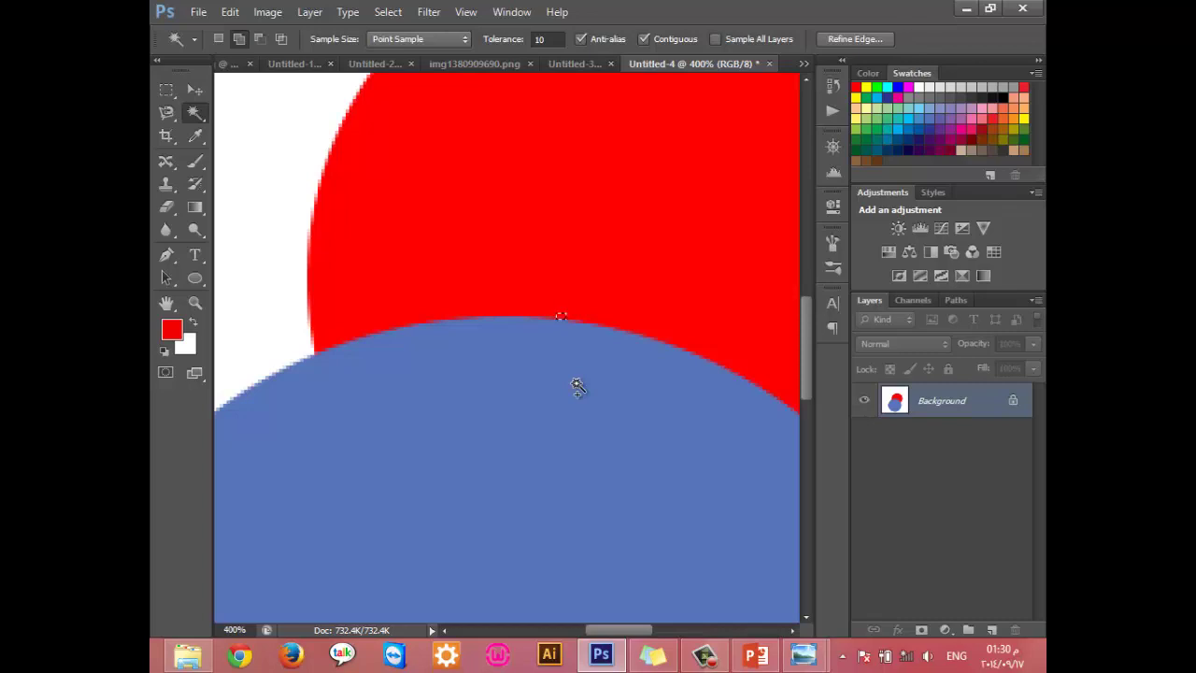
key("ctrl+d")
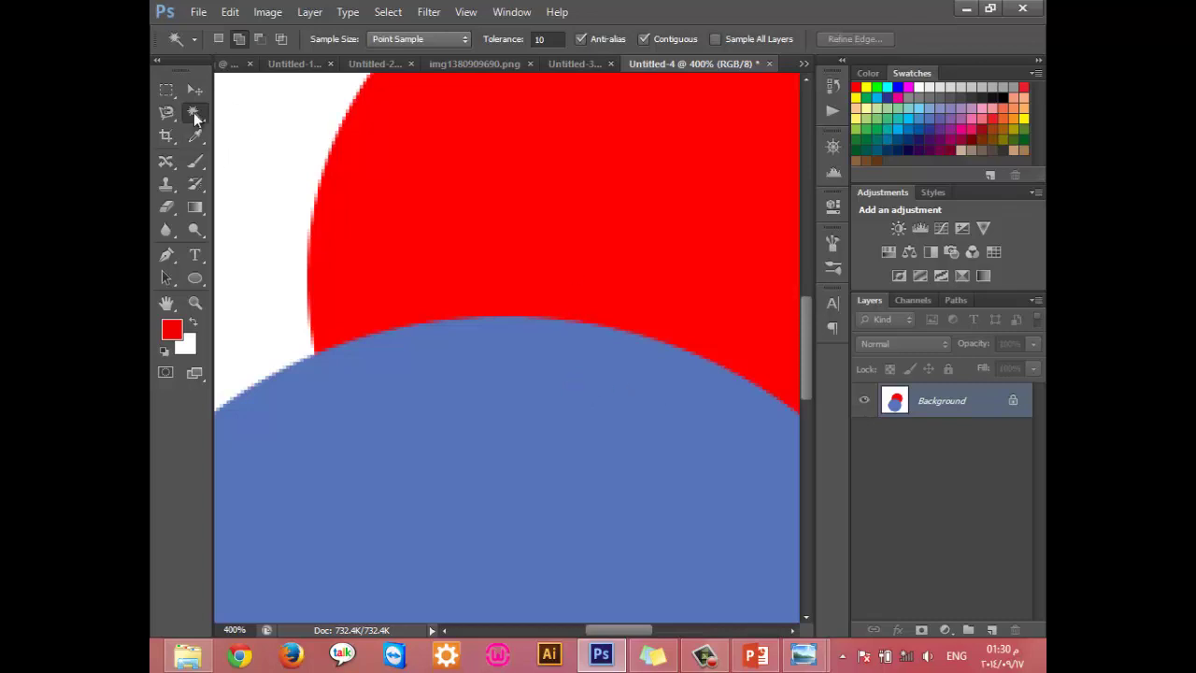
right_click(194, 116)
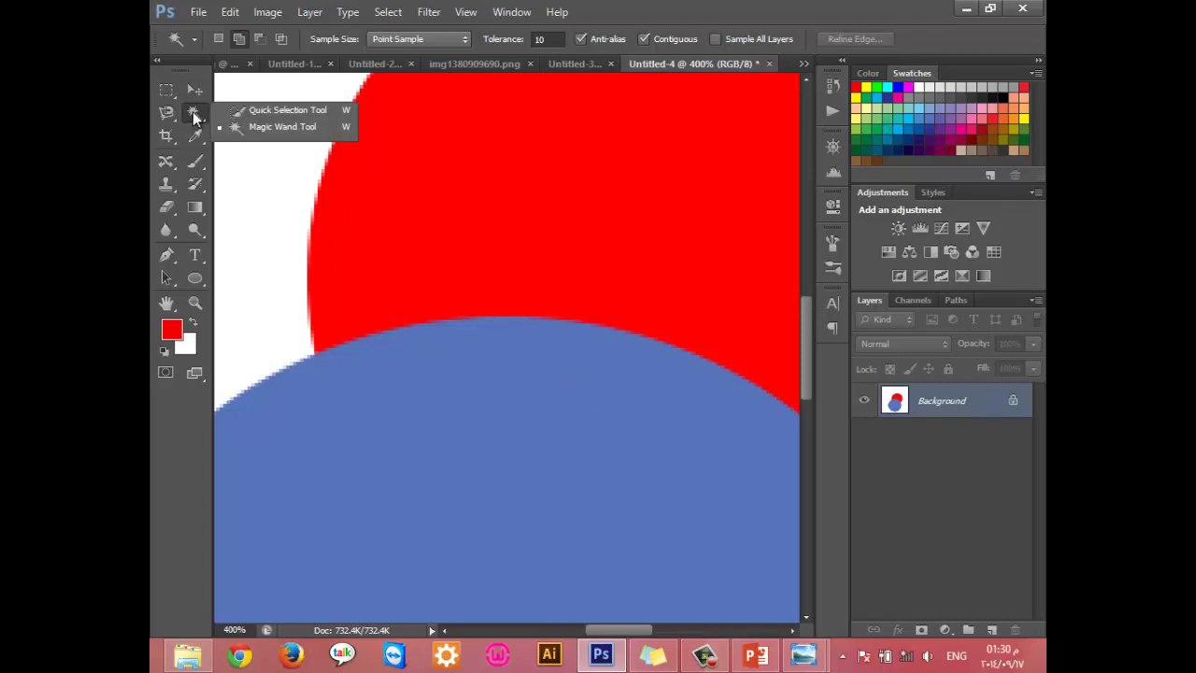
Step: Try several Quick Selection attempts on the red circle, clearing each trial selection
left_click(252, 112)
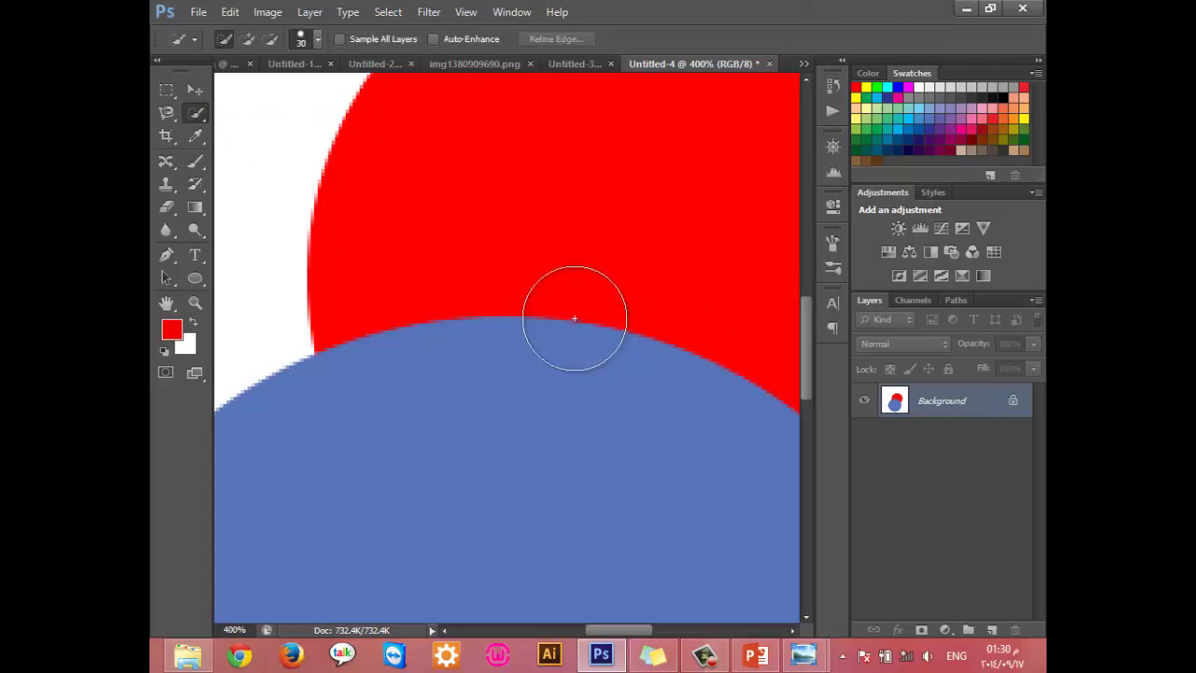
left_click(575, 321)
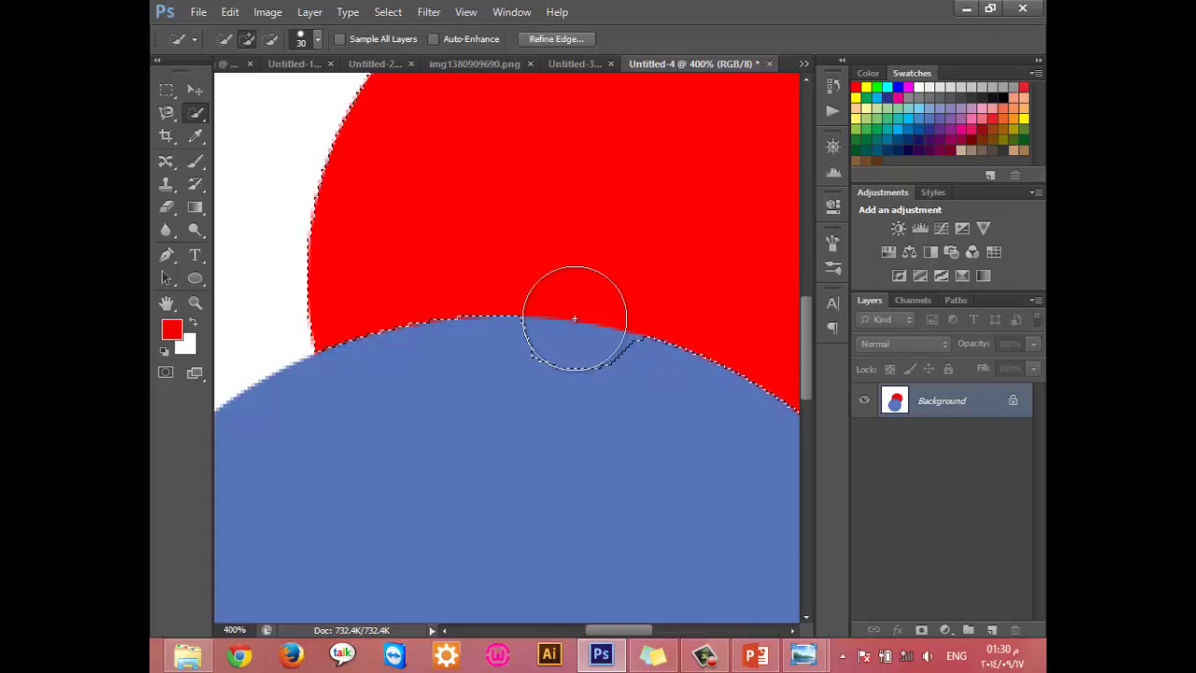
key("ctrl+d")
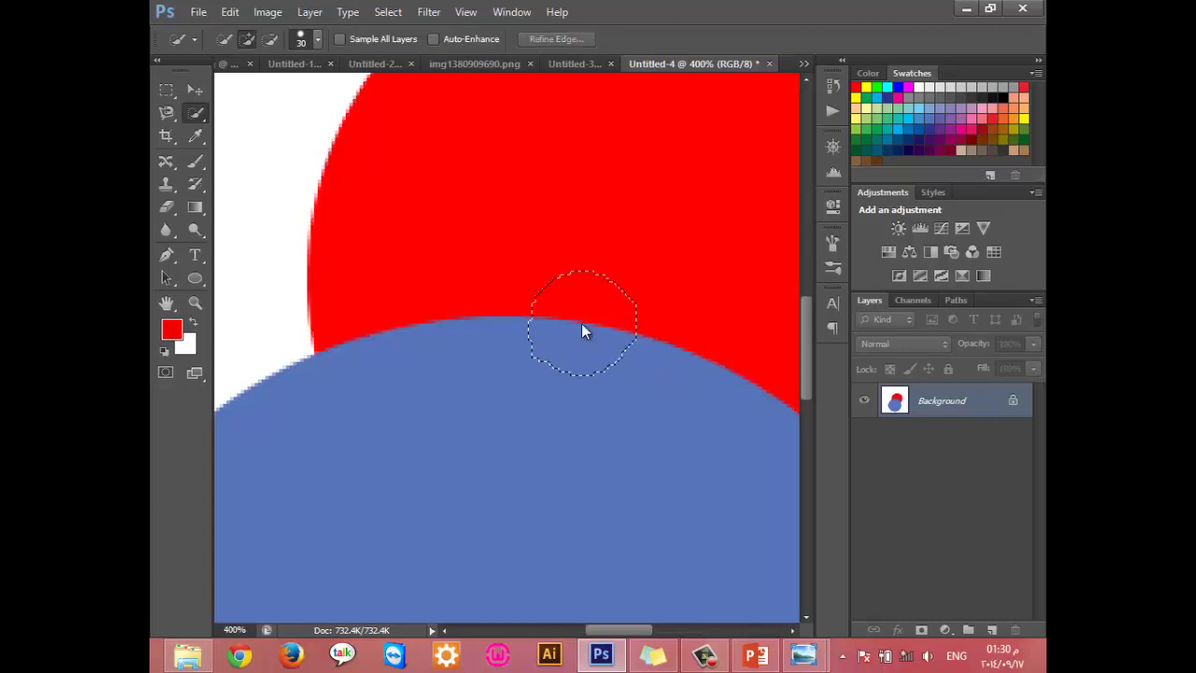
left_click(580, 325)
key("ctrl+d")
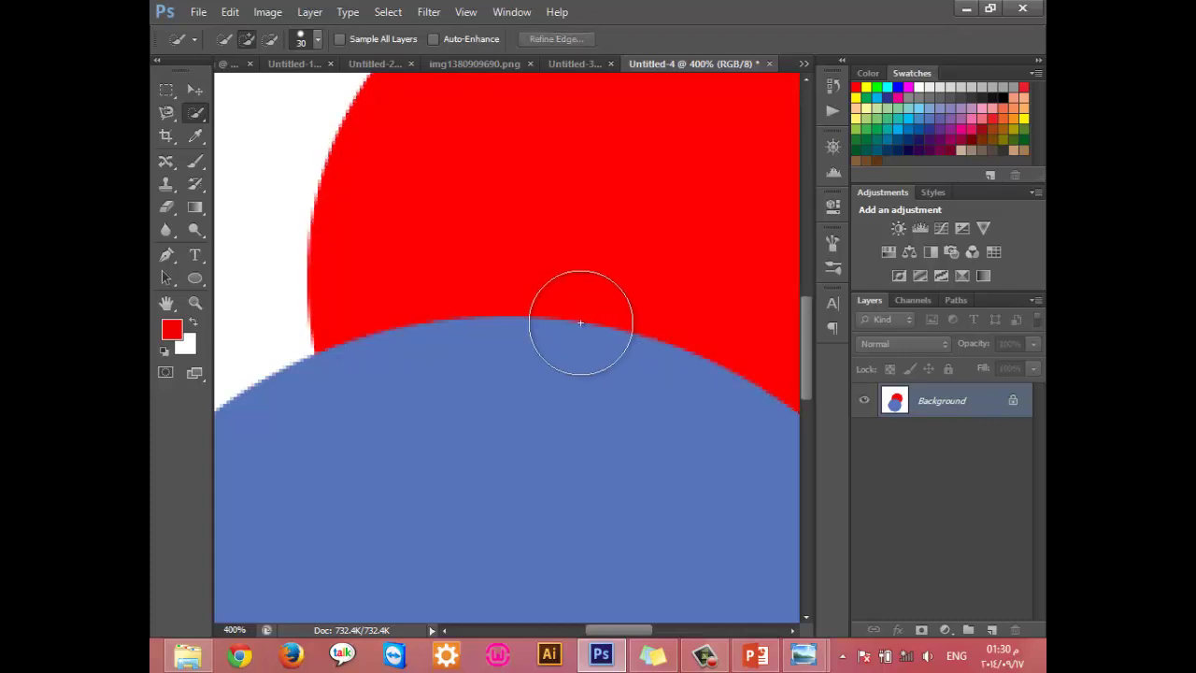
left_click(580, 320)
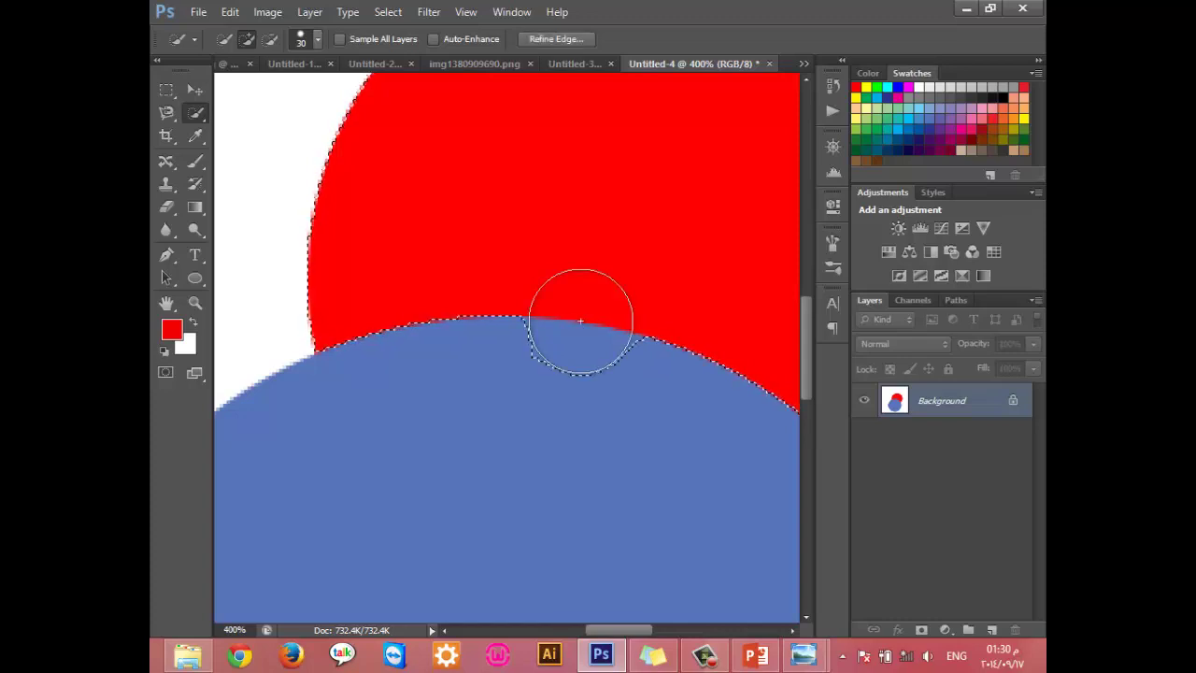
key("ctrl+minus")
key("ctrl+minus")
key("ctrl+minus")
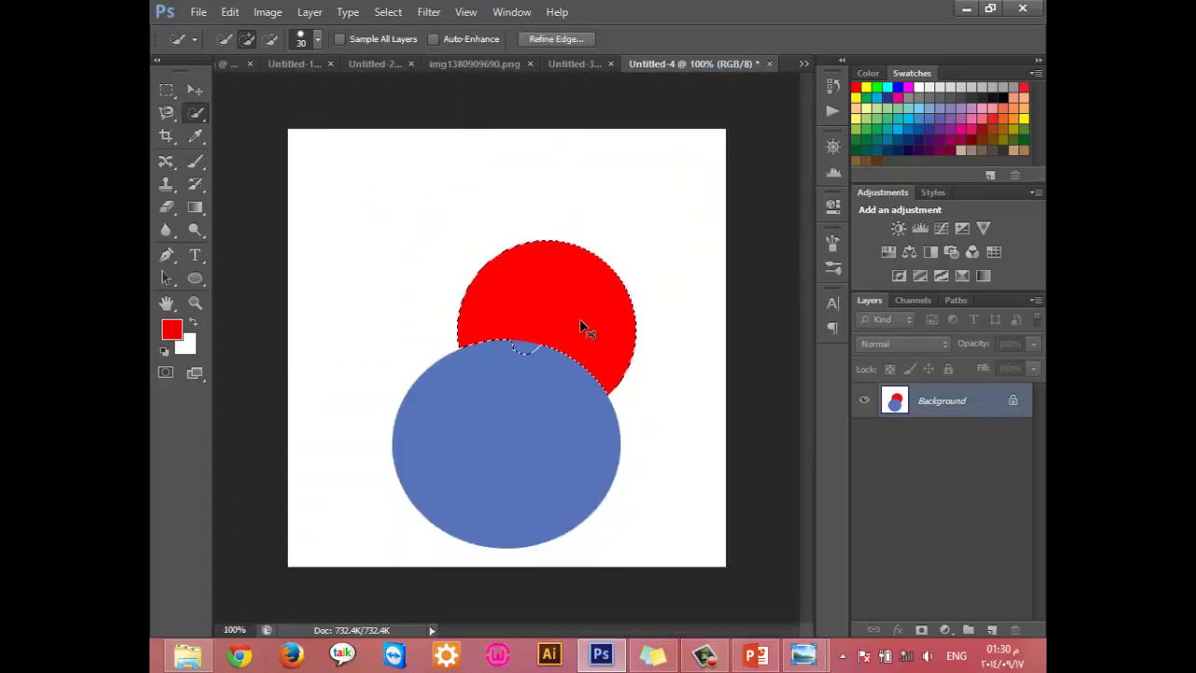
key("ctrl+d")
left_click(546, 350)
key("ctrl+d")
left_click(543, 348)
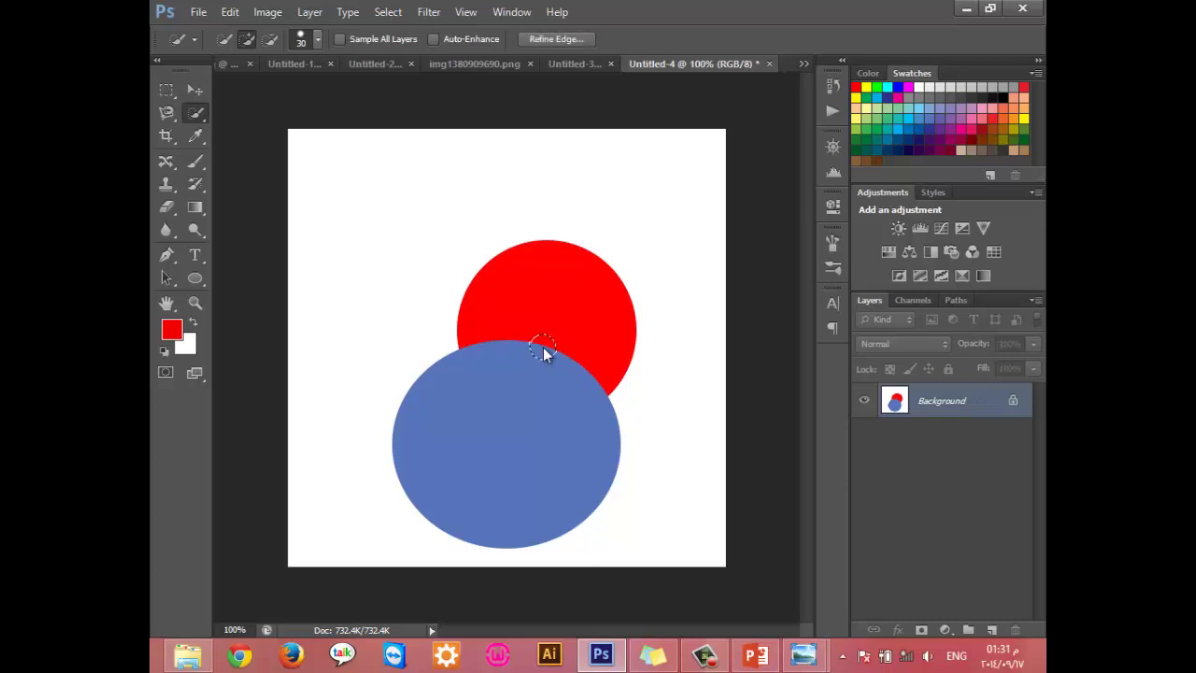
key("ctrl+d")
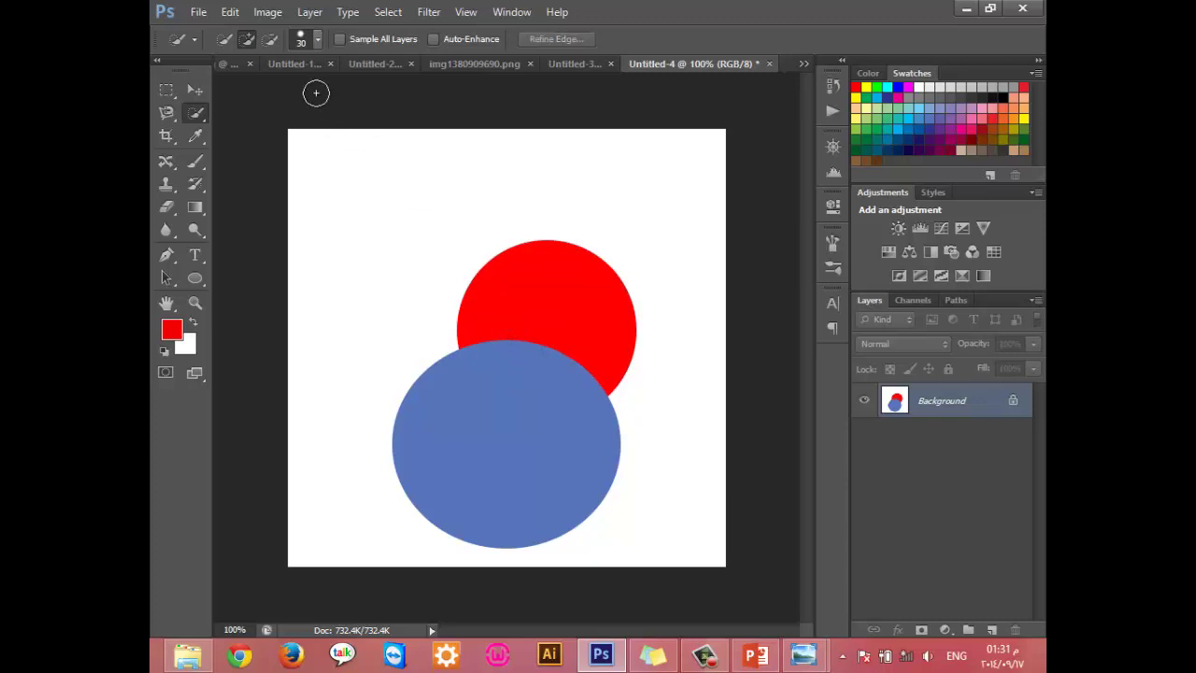
Step: Paint a selection over the red circle, then add the blue circle to it
left_click(317, 38)
left_click(242, 50)
left_click(538, 349)
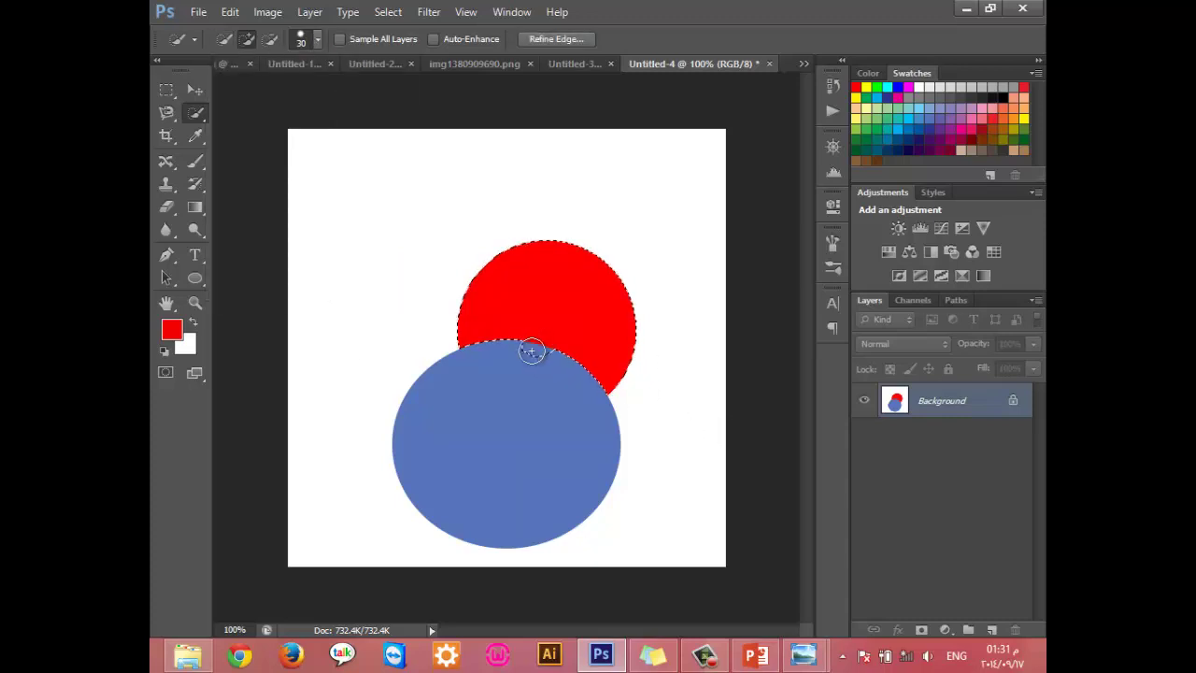
left_click(535, 373)
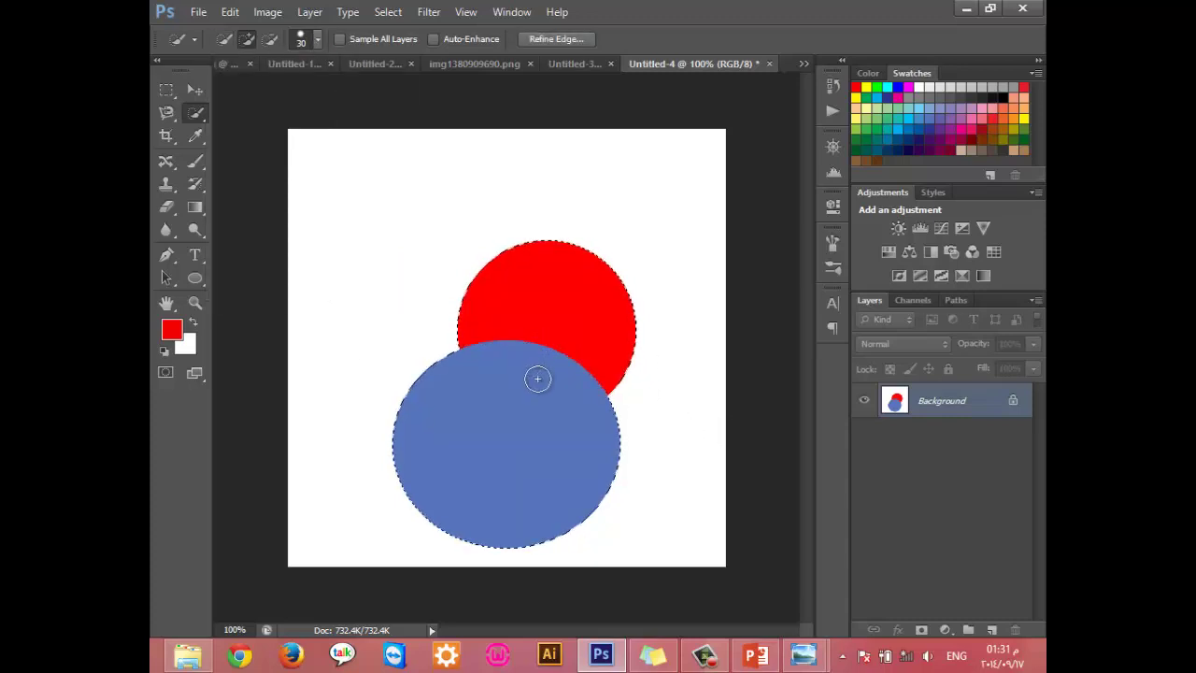
key("ctrl+d")
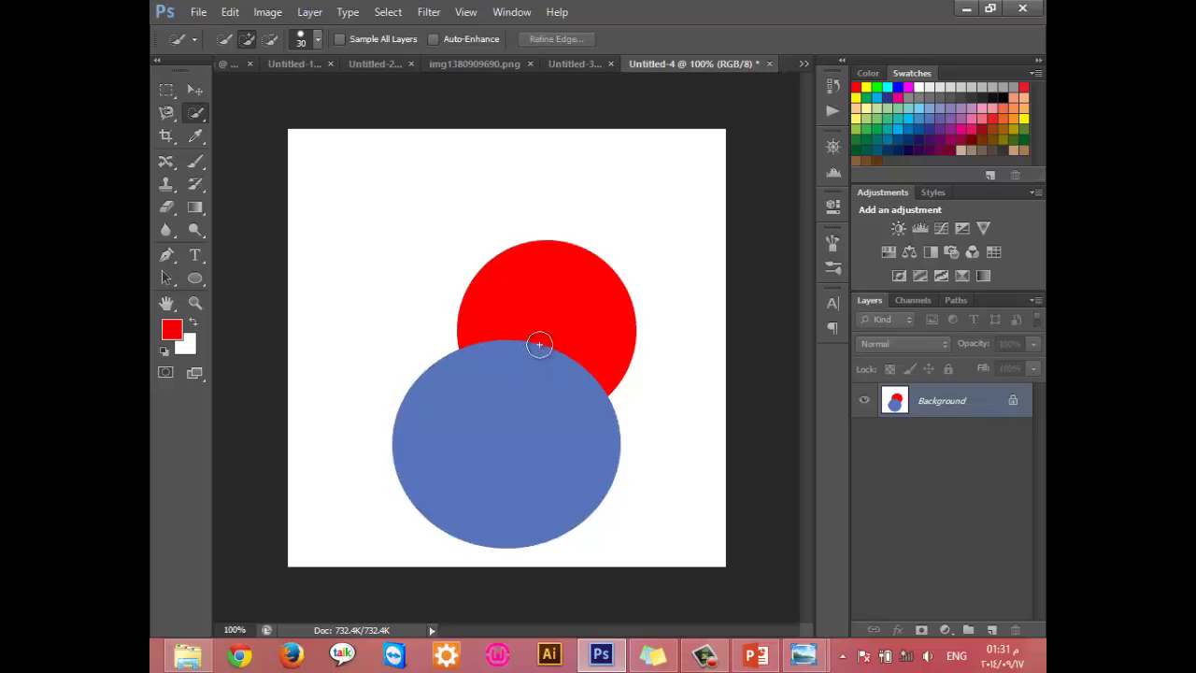
left_click_drag(539, 345, 572, 324)
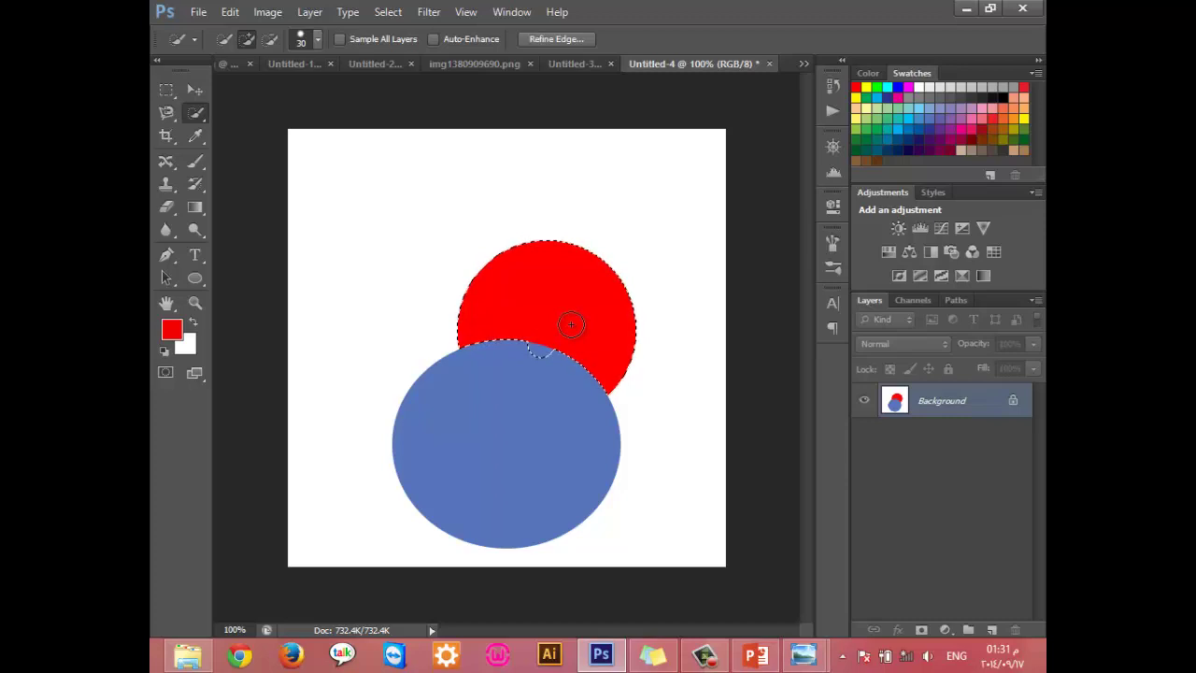
left_click(537, 393)
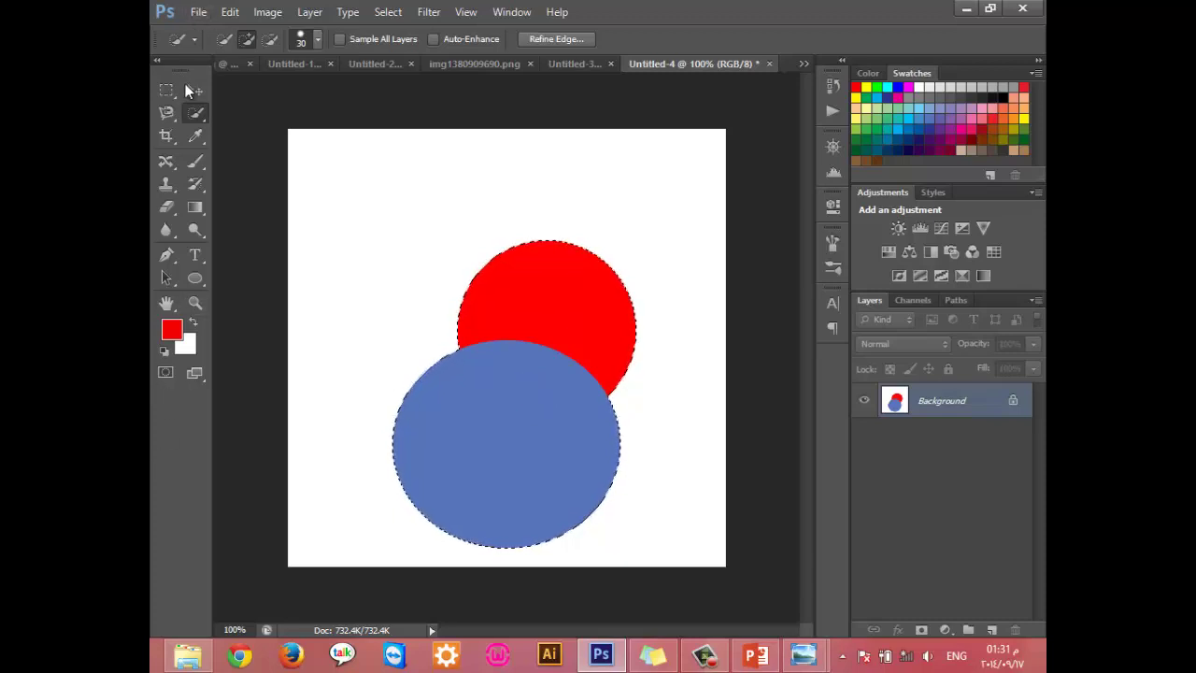
Step: Open the fruit collage test1.jpg with Ctrl+O and choose the Move Tool
right_click(196, 113)
left_click(197, 114)
key("ctrl+o")
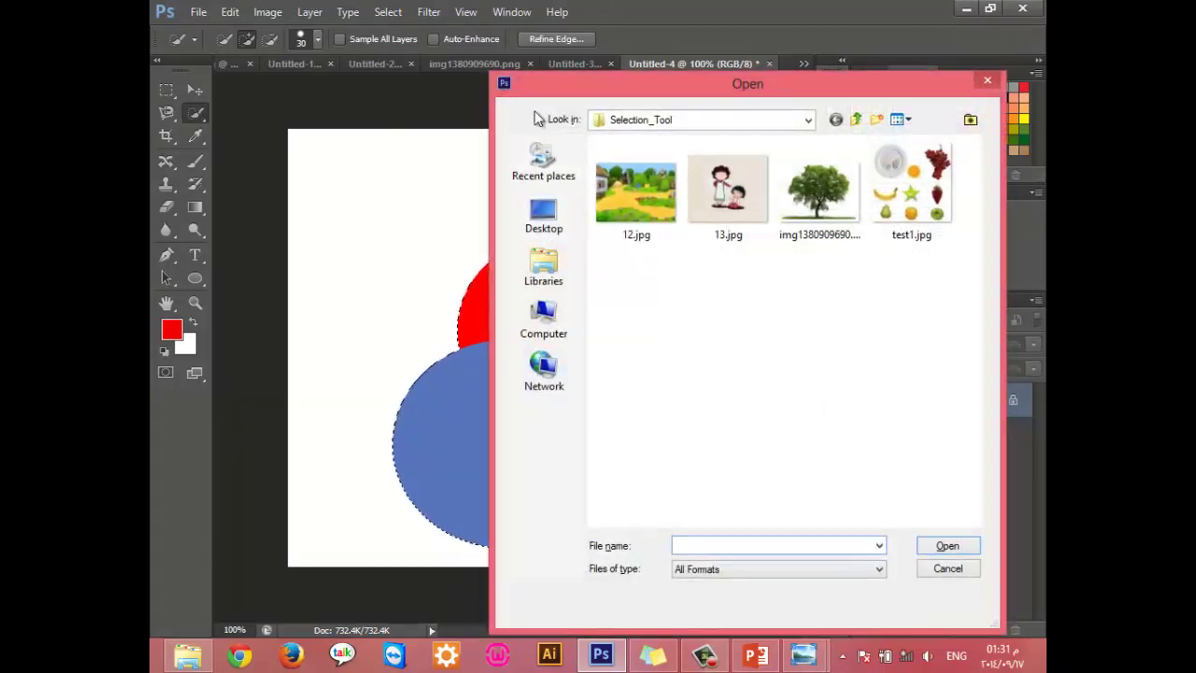
left_click(855, 196)
double_click(907, 197)
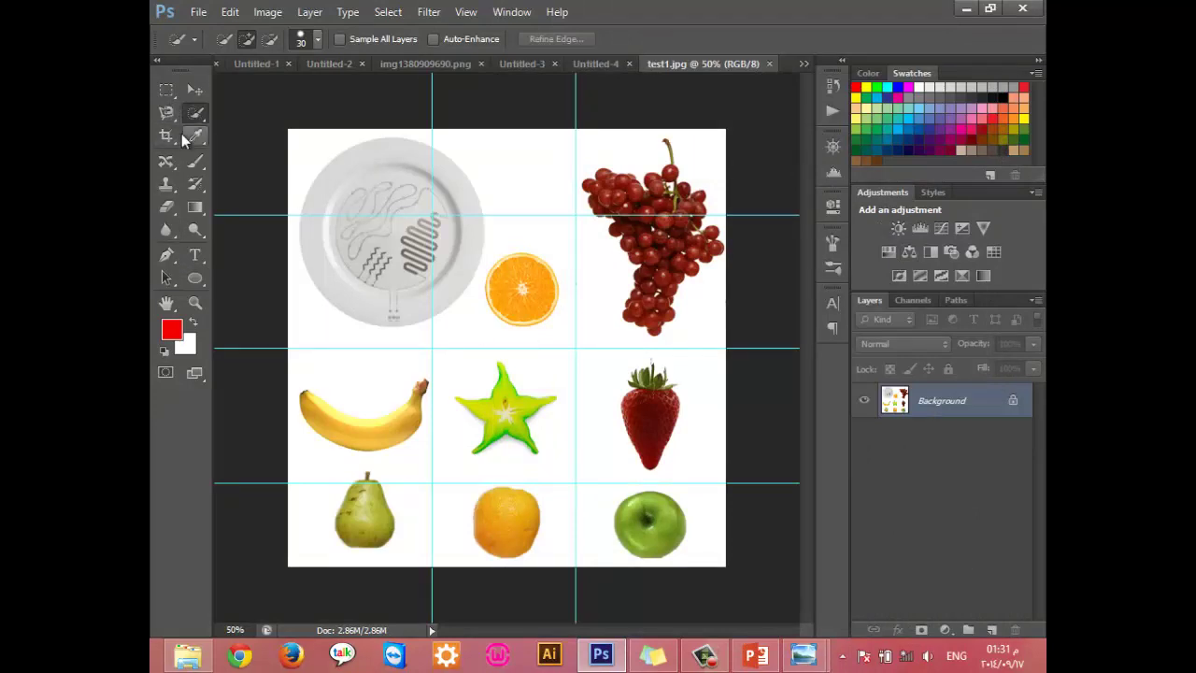
left_click(194, 90)
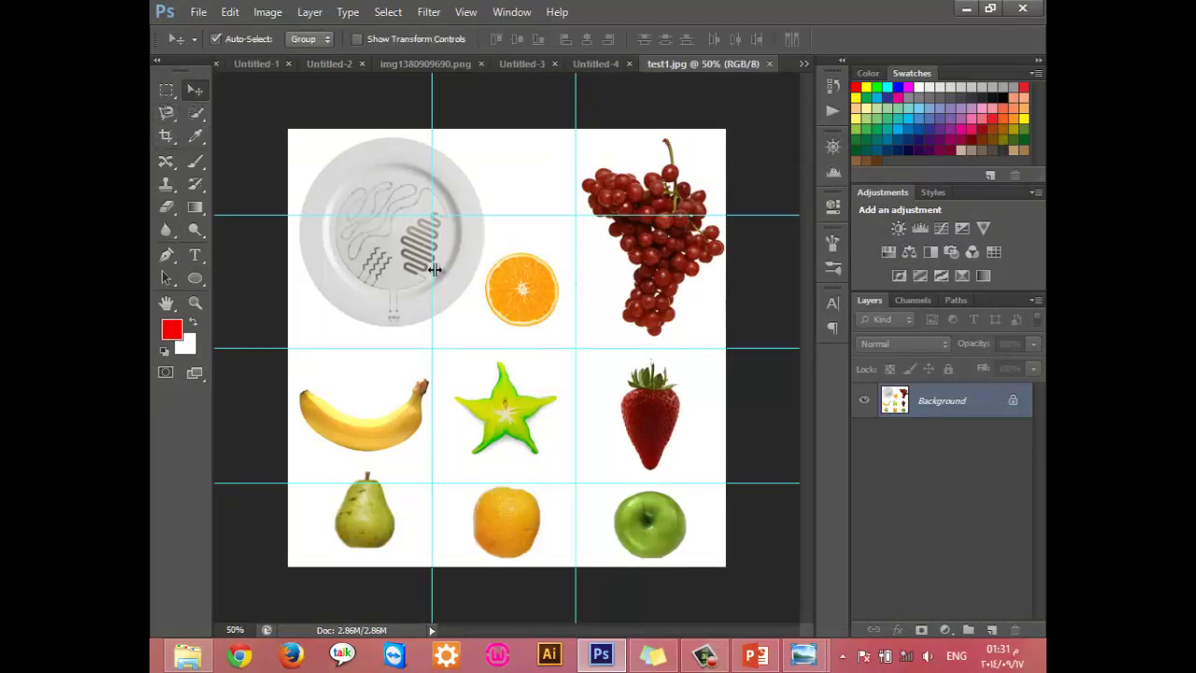
Step: Drag all the guides off the fruit collage and bring the strawberry and apple into view
left_click_drag(435, 269, 166, 246)
left_click_drag(574, 312, 1013, 304)
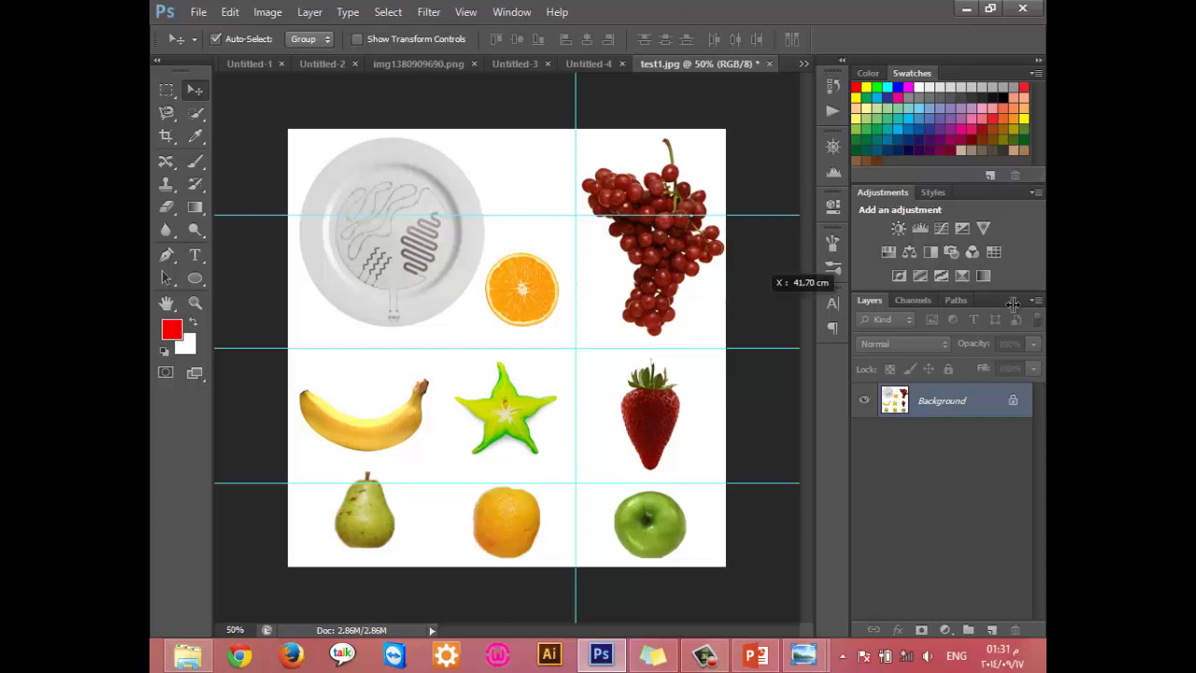
left_click_drag(603, 216, 607, 75)
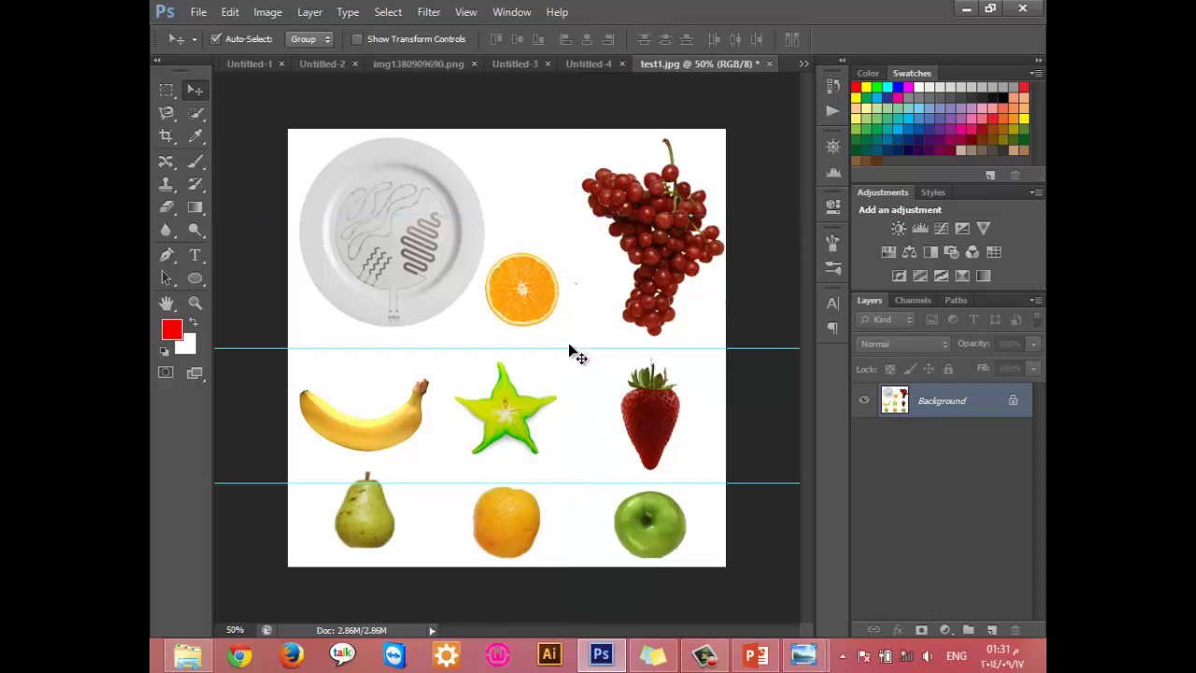
mouse_move(570, 351)
left_mouse_down()
mouse_move(596, 516)
mouse_move(498, 421)
left_mouse_up()
scroll(498, 422, "up", 2)
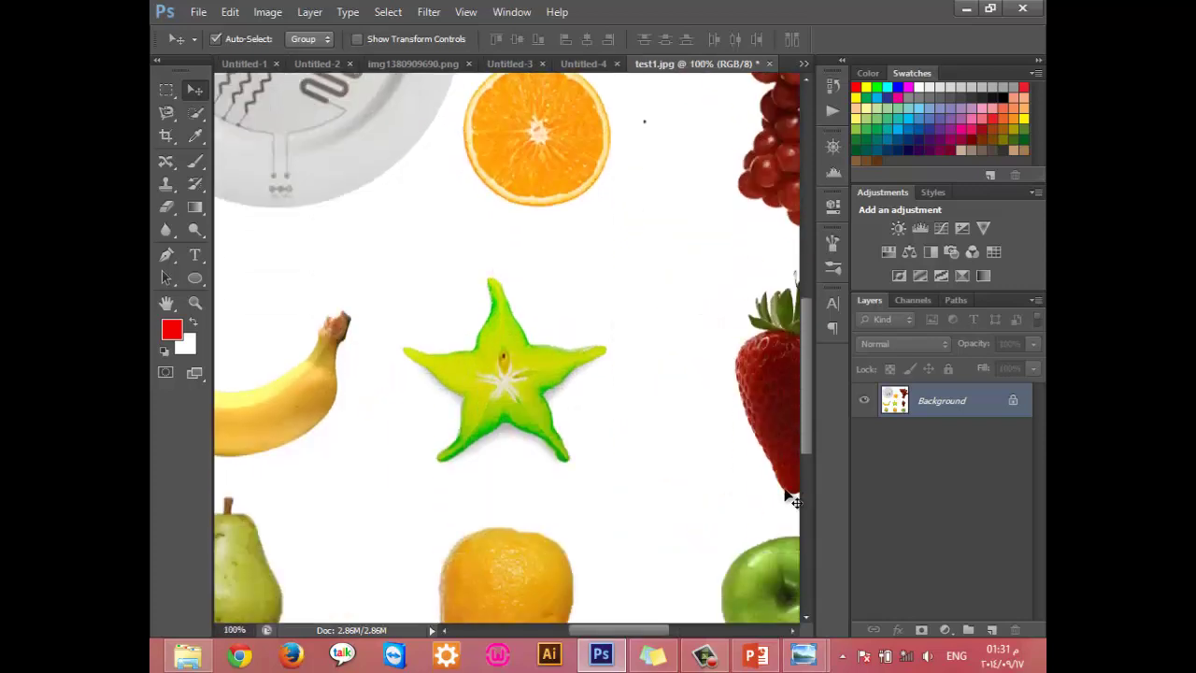
scroll(748, 542, "down", 3)
left_click_drag(641, 630, 675, 632)
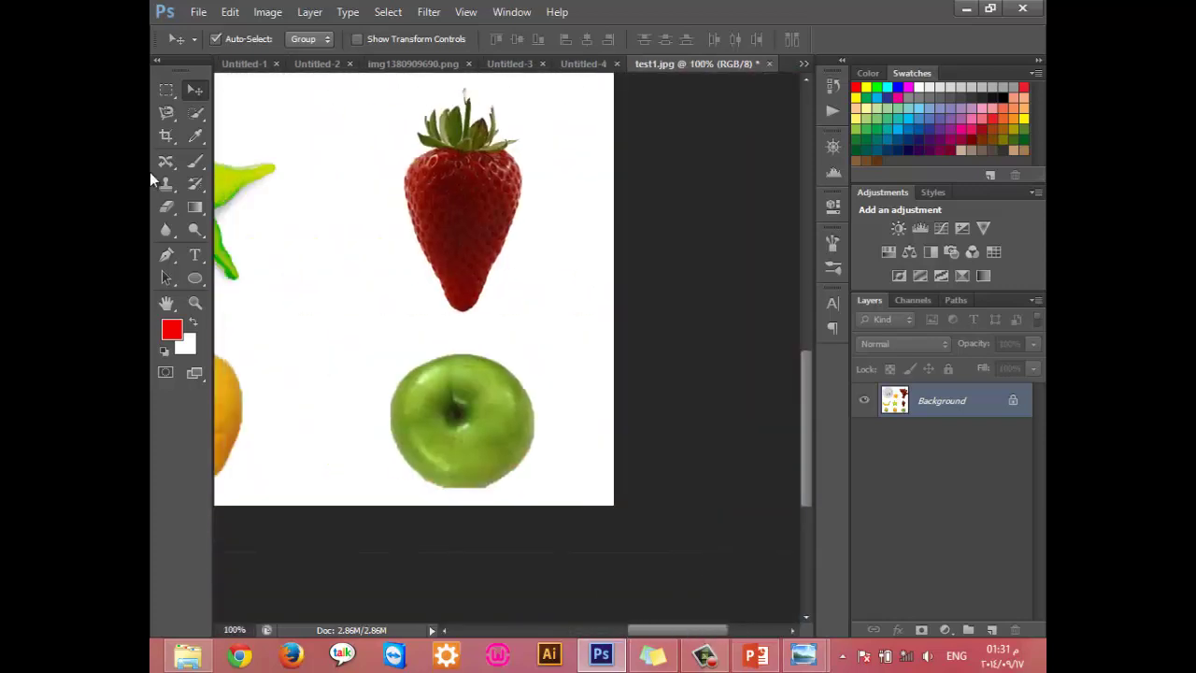
Step: Build a trial Magic Wand selection on parts of the apple, then discard it
left_click(195, 112)
right_click(195, 112)
left_click(234, 136)
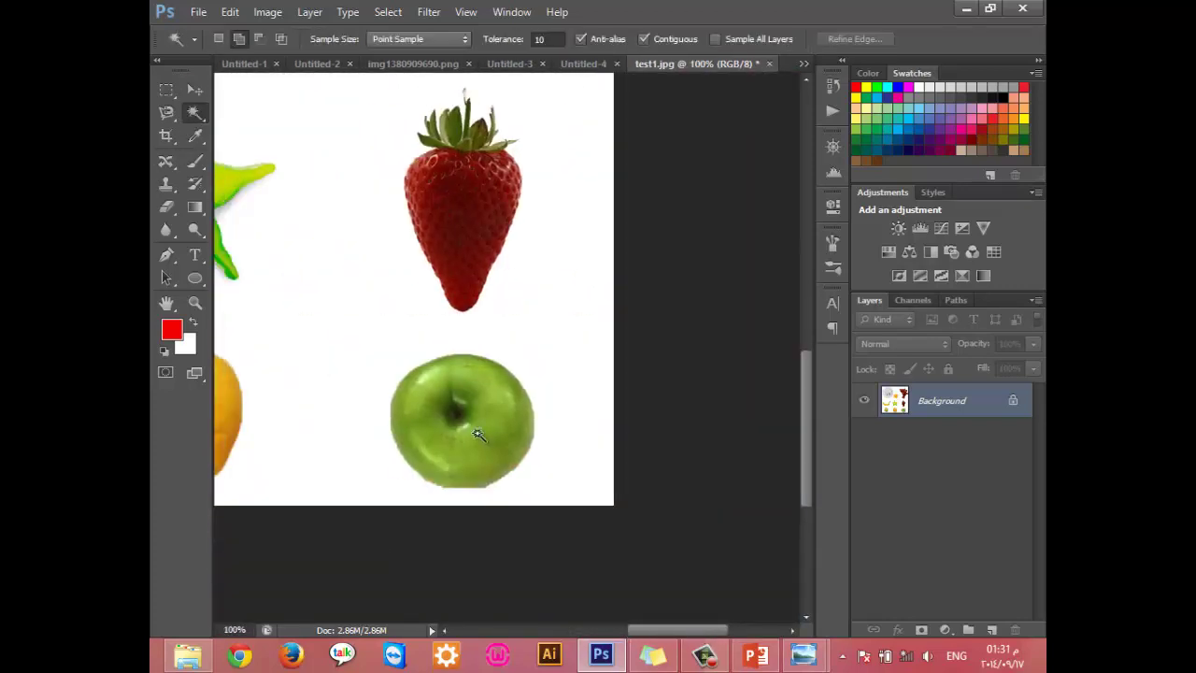
left_click(477, 433)
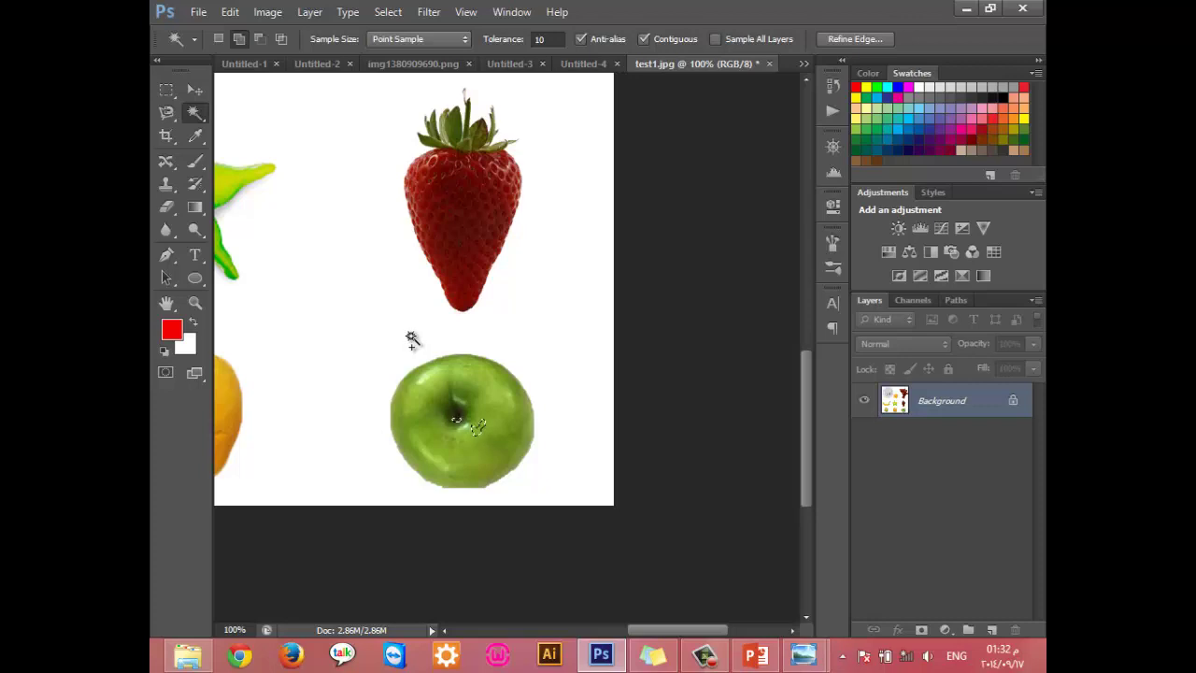
left_click(460, 400)
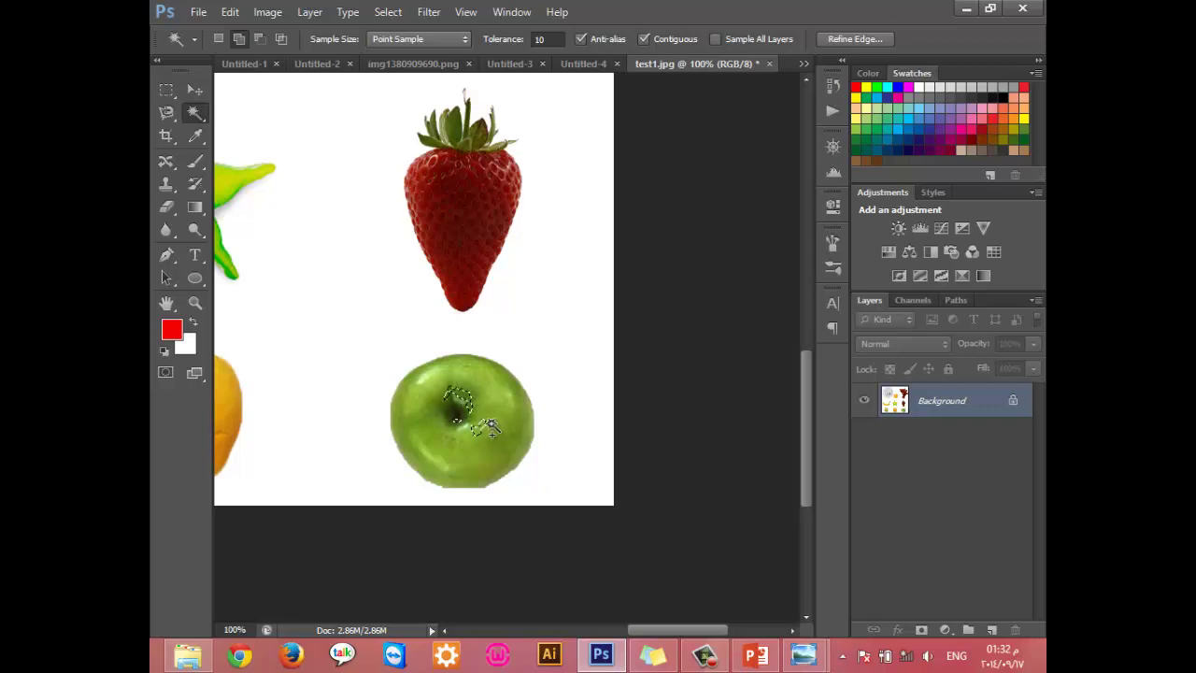
left_click(438, 447)
left_click(435, 404)
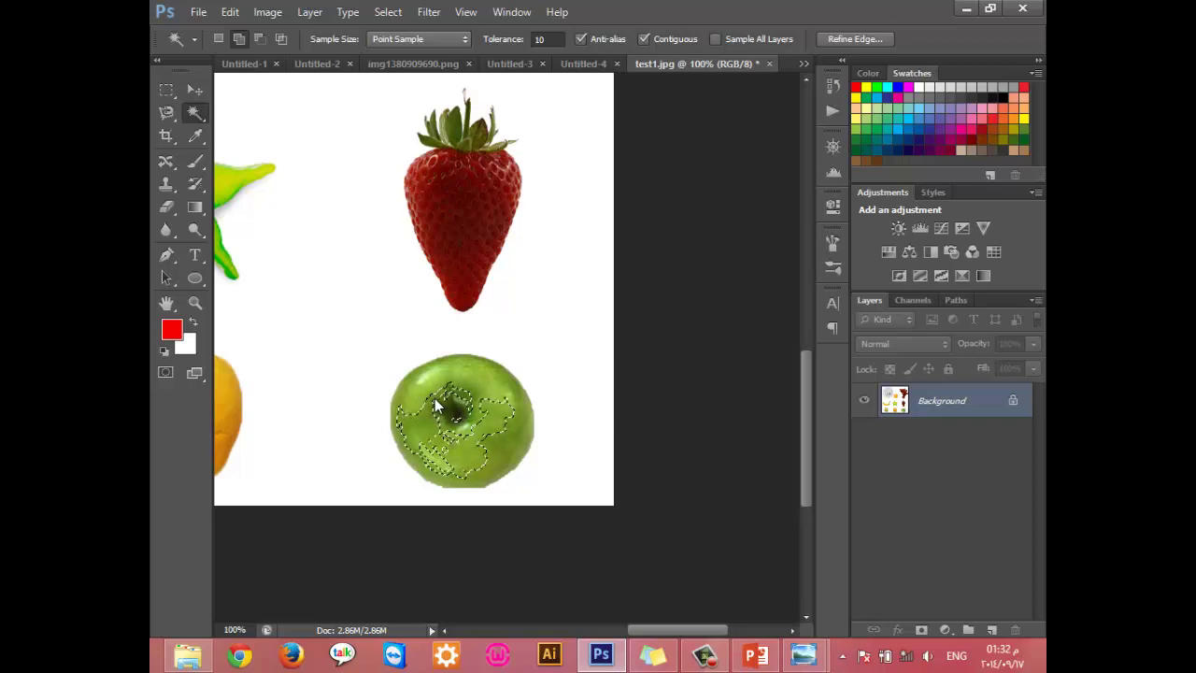
key("ctrl+d")
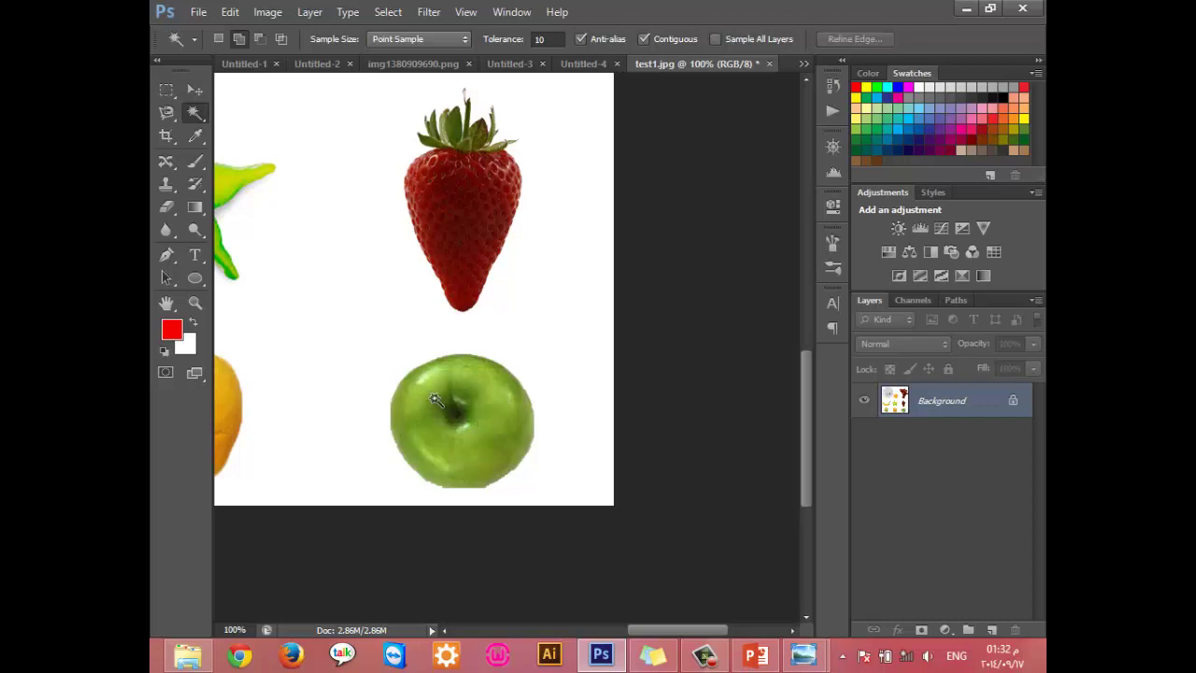
right_click(198, 119)
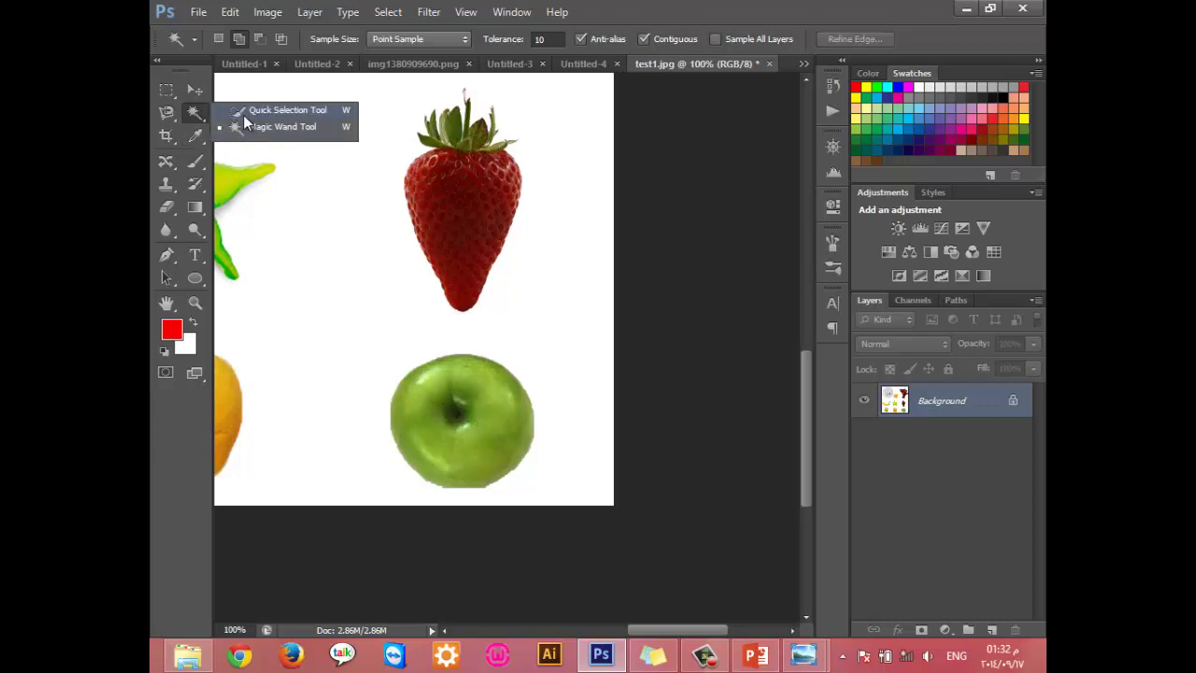
Step: Select the green apple twice with the Quick Selection Tool, clearing the selection each time
left_click(243, 110)
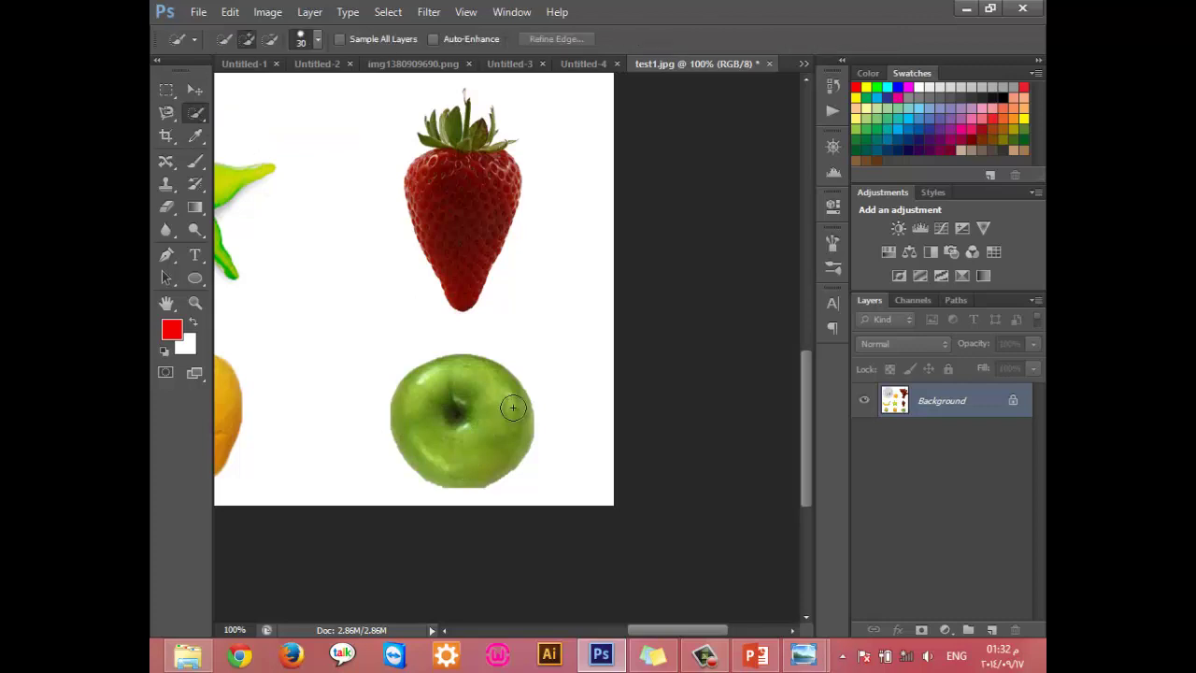
left_click(455, 425)
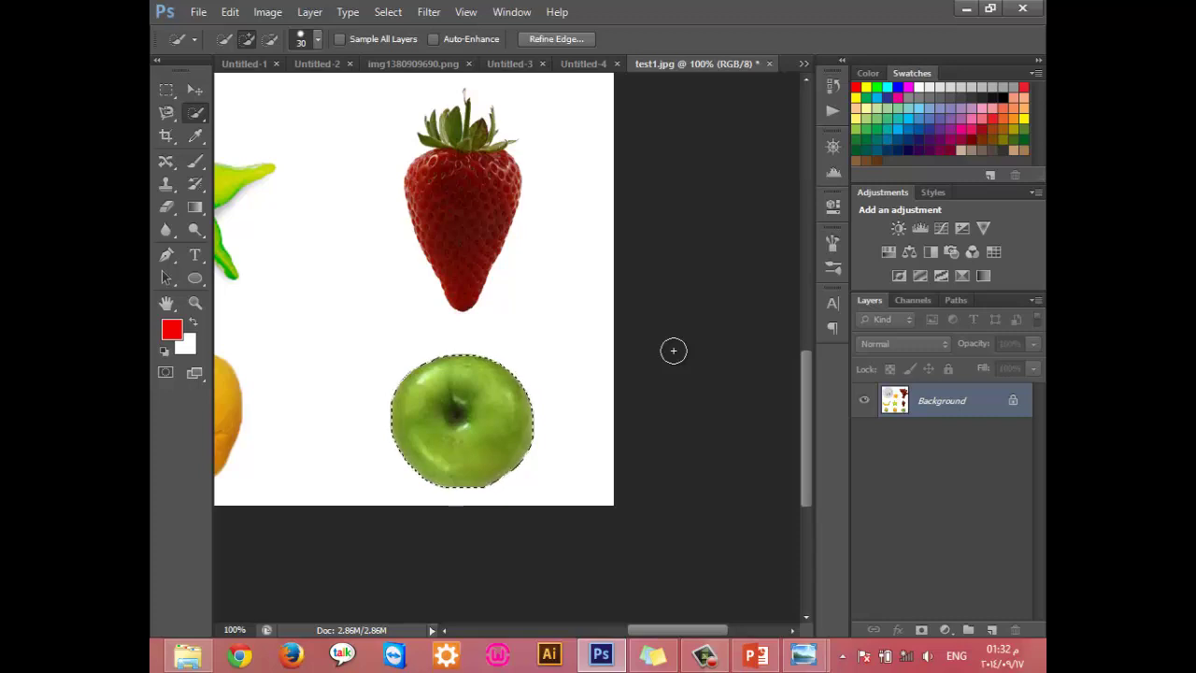
key("ctrl+d")
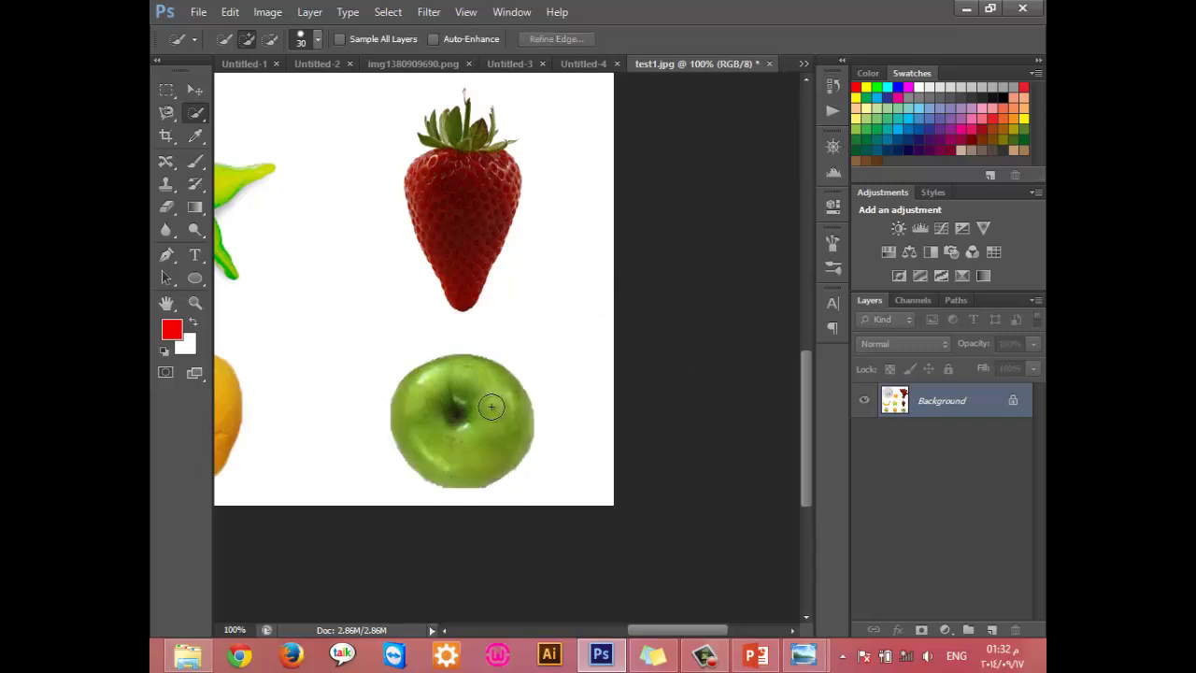
left_click(468, 448)
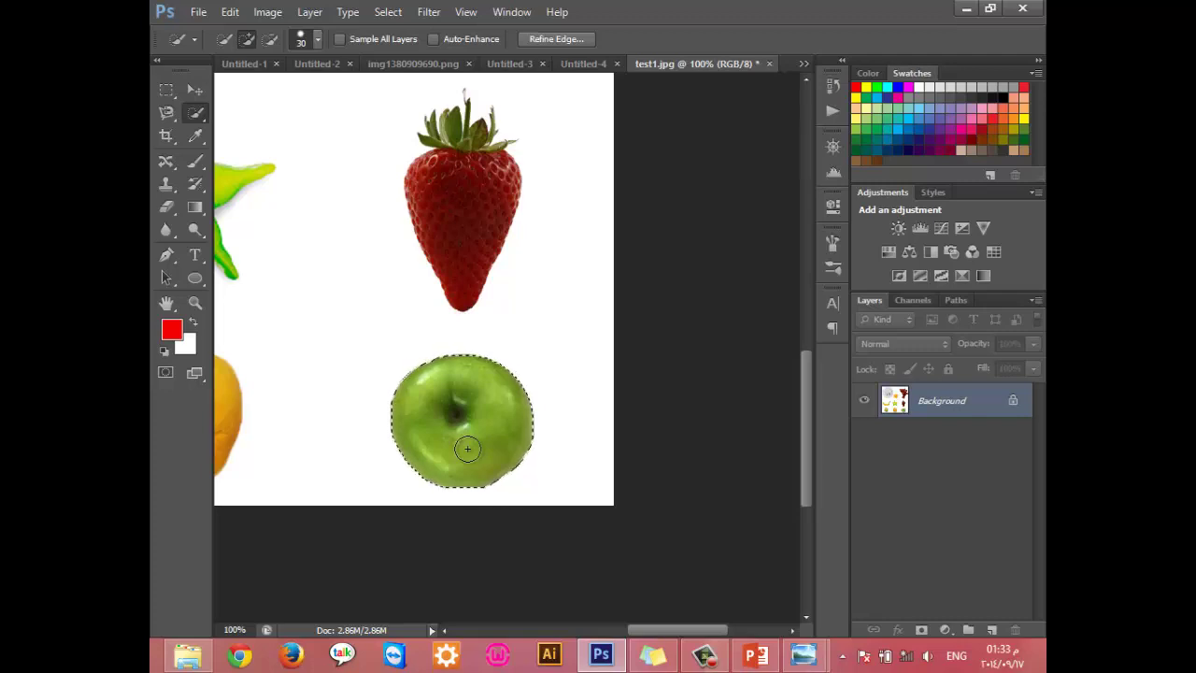
key("ctrl+d")
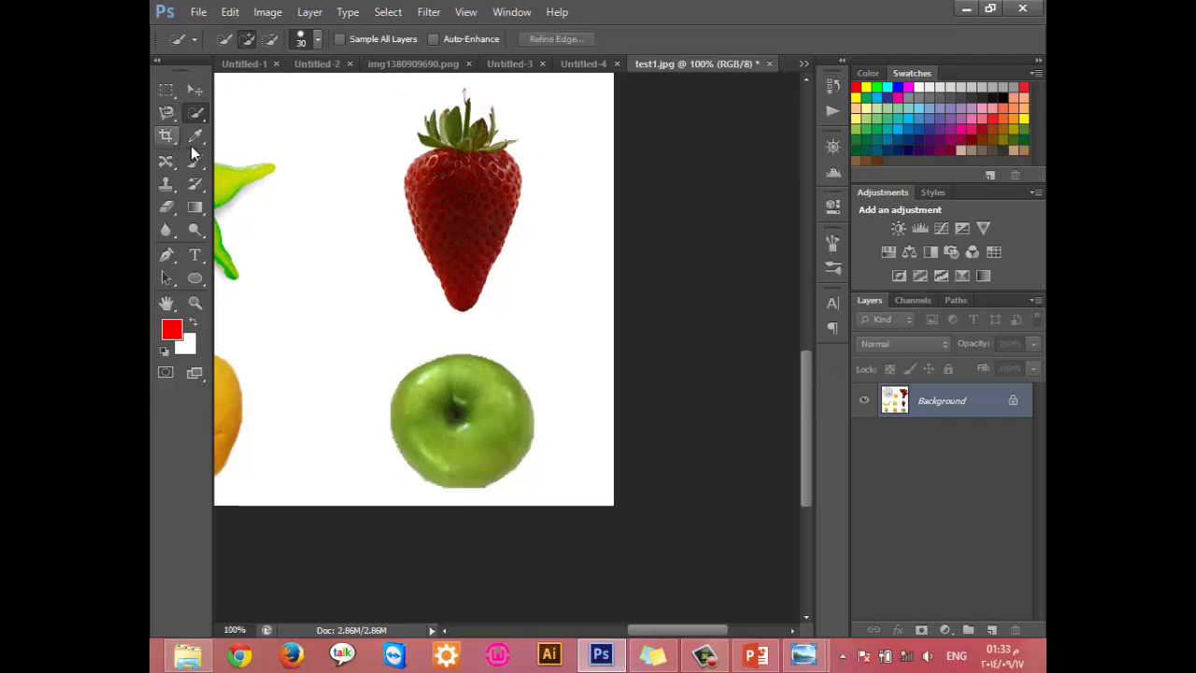
Step: Try a Magic Wand selection on the green apple, deselect, and switch to Quick Selection
left_click(194, 121)
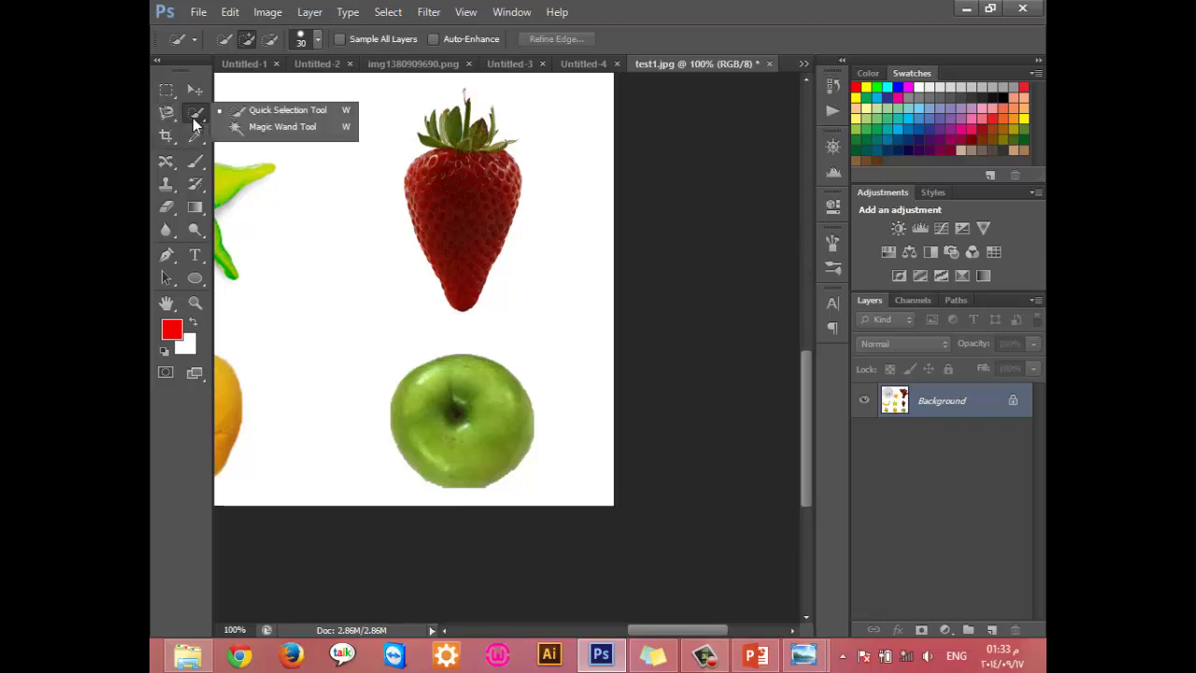
left_click(235, 128)
left_click(481, 406)
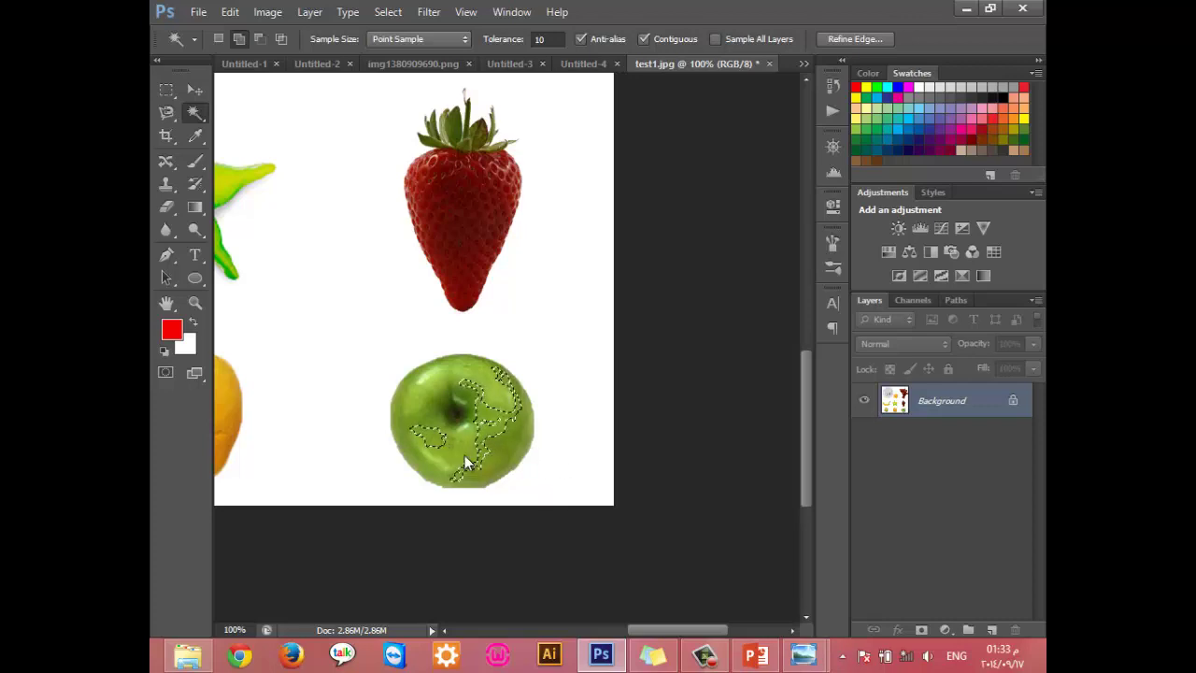
left_click(434, 411, "shift")
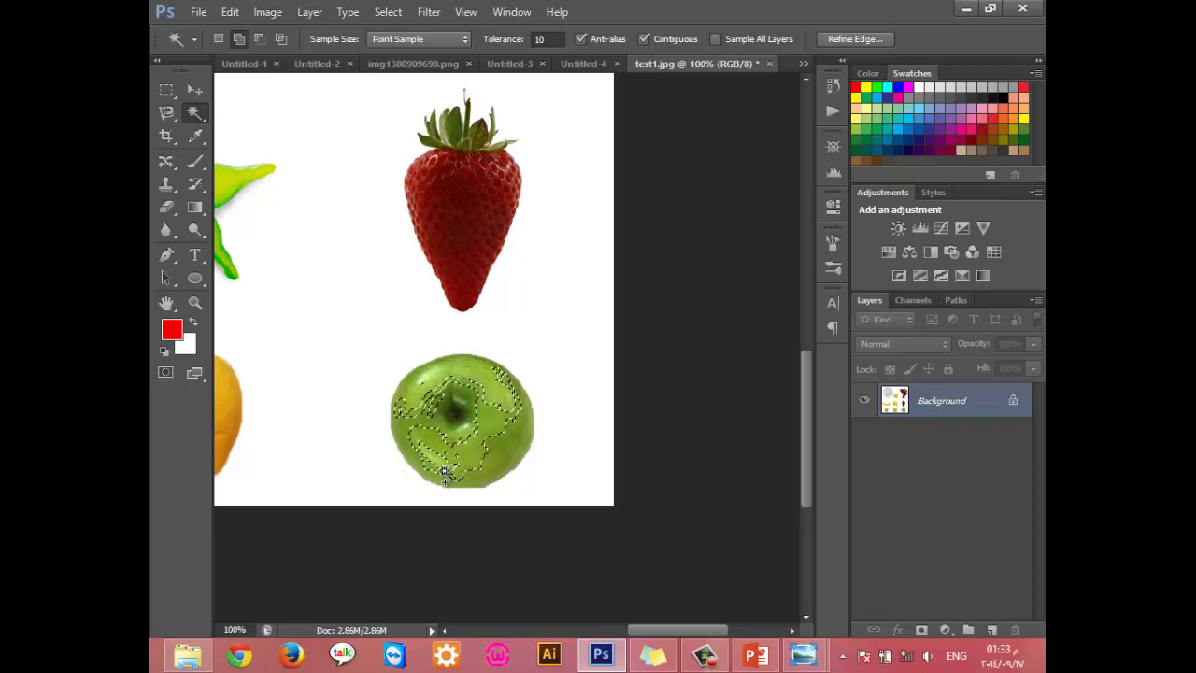
key("ctrl+d")
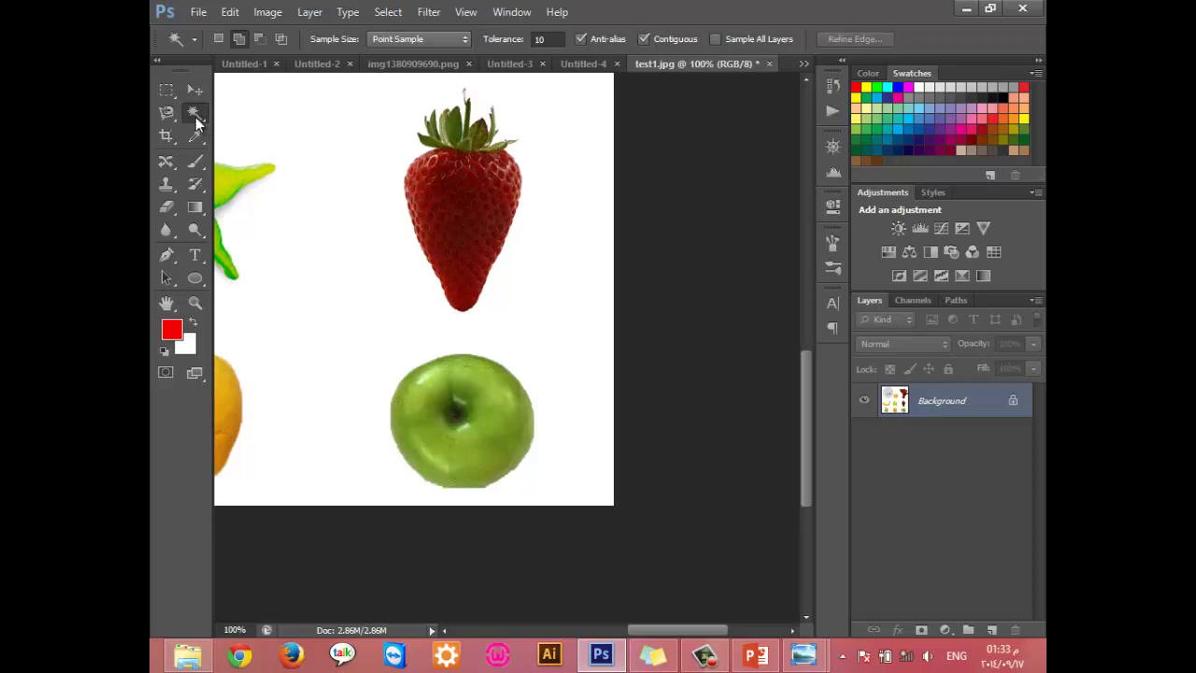
right_click(199, 115)
left_click(271, 110)
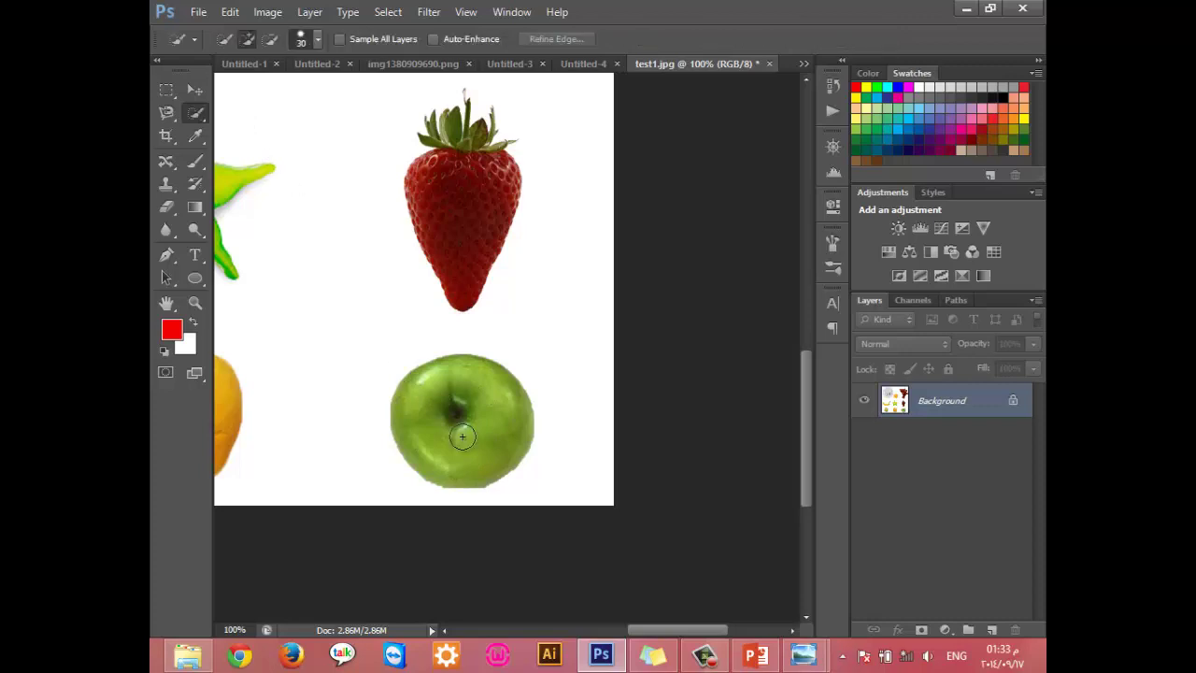
Step: Drag a selection over the green apple, deselect it, and zoom out to 50%
left_click_drag(444, 401, 467, 430)
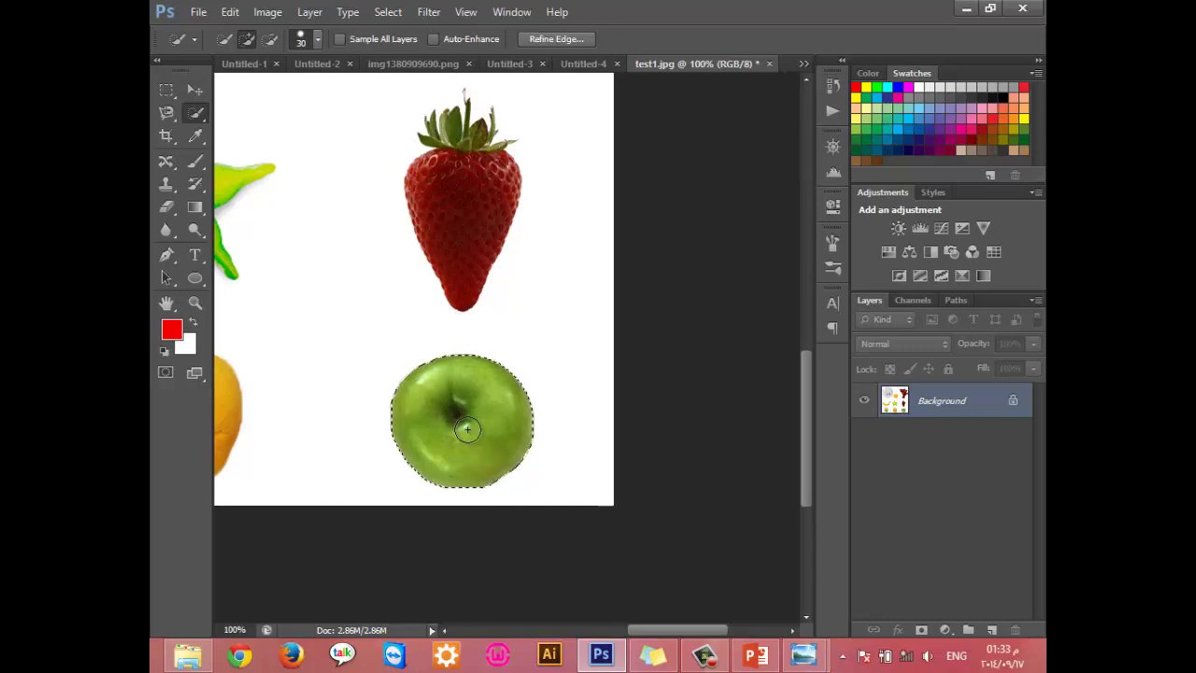
key("ctrl+d")
key("ctrl+minus")
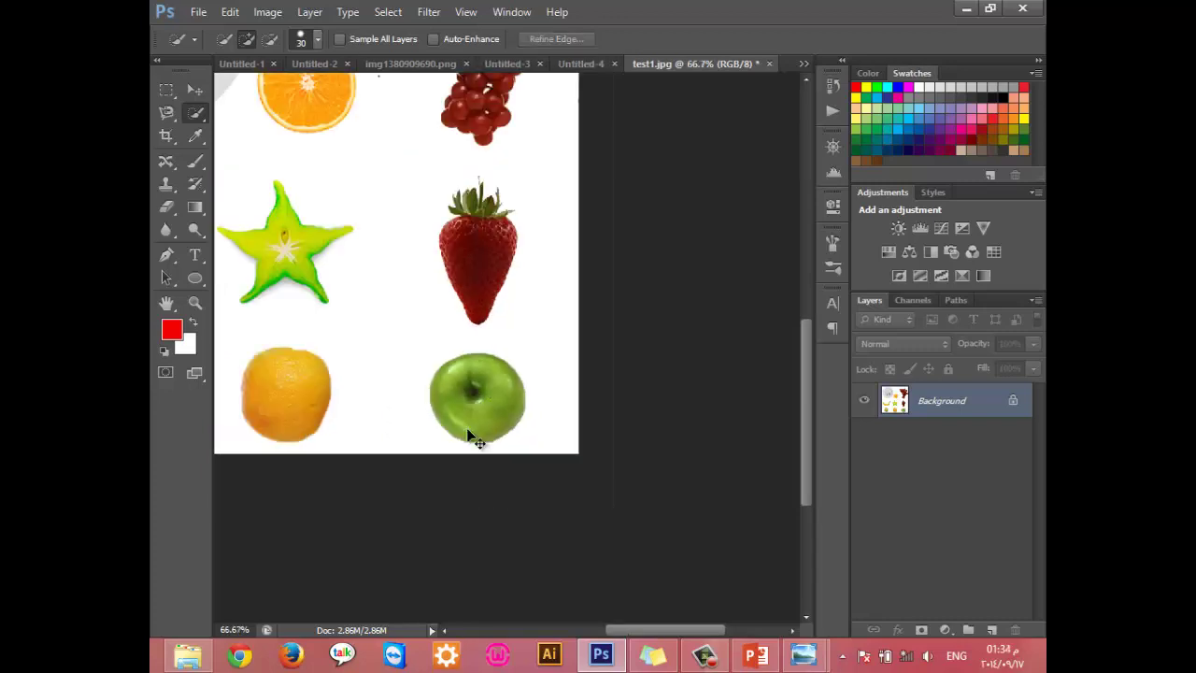
key("ctrl+minus")
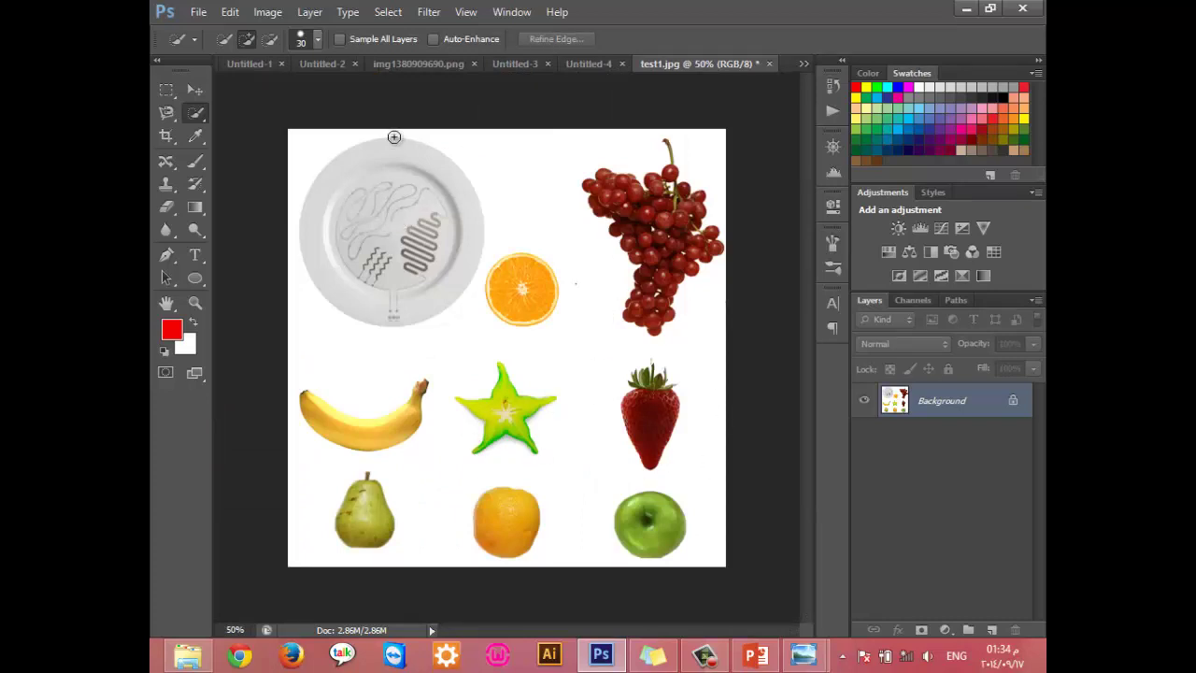
Step: Close Untitled-2, the Untitled-3 tree image and Untitled-4 without saving
left_click(429, 62)
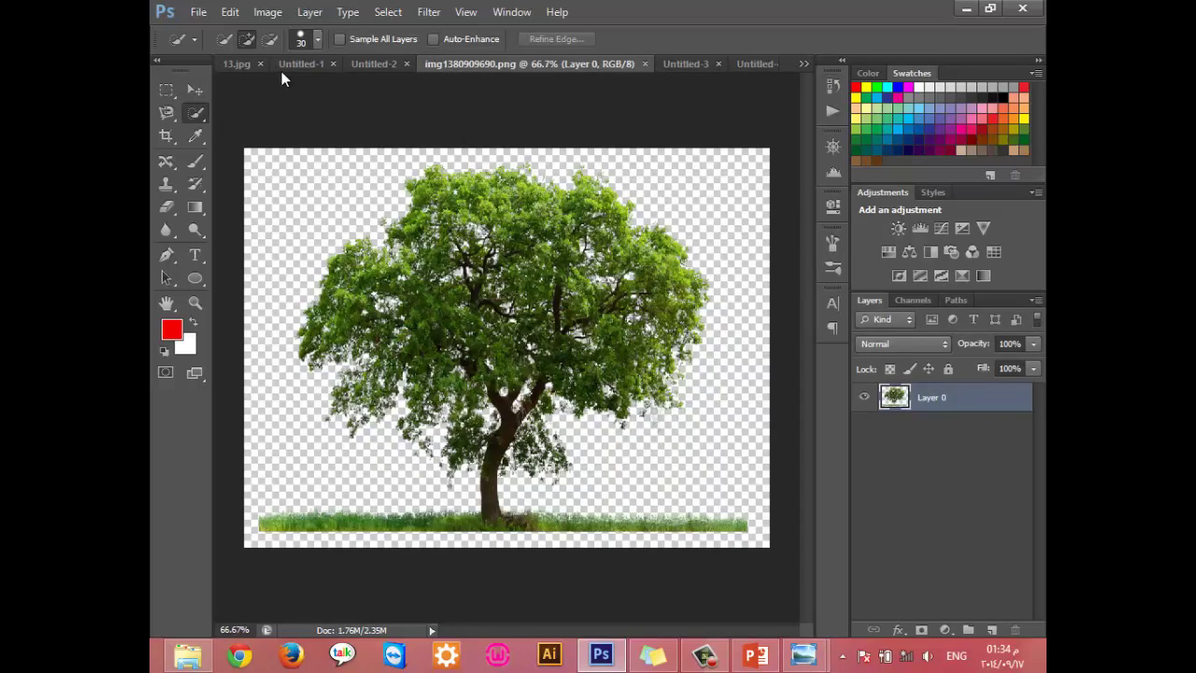
left_click(329, 64)
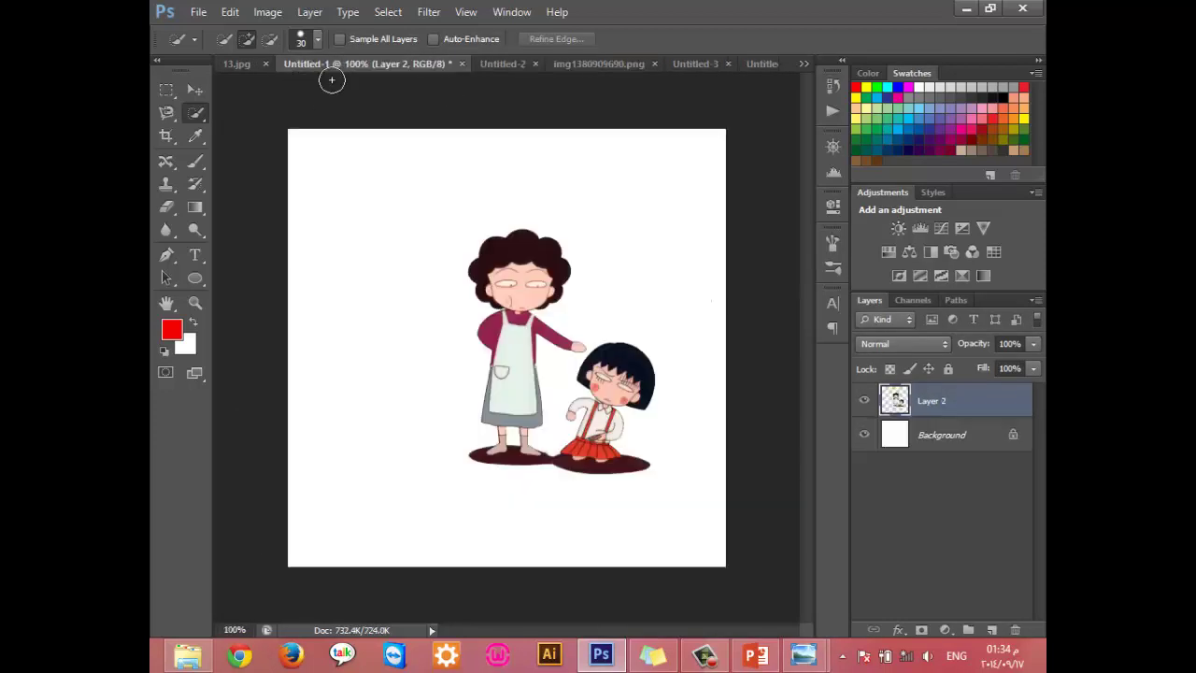
left_click(535, 64)
left_click(607, 257)
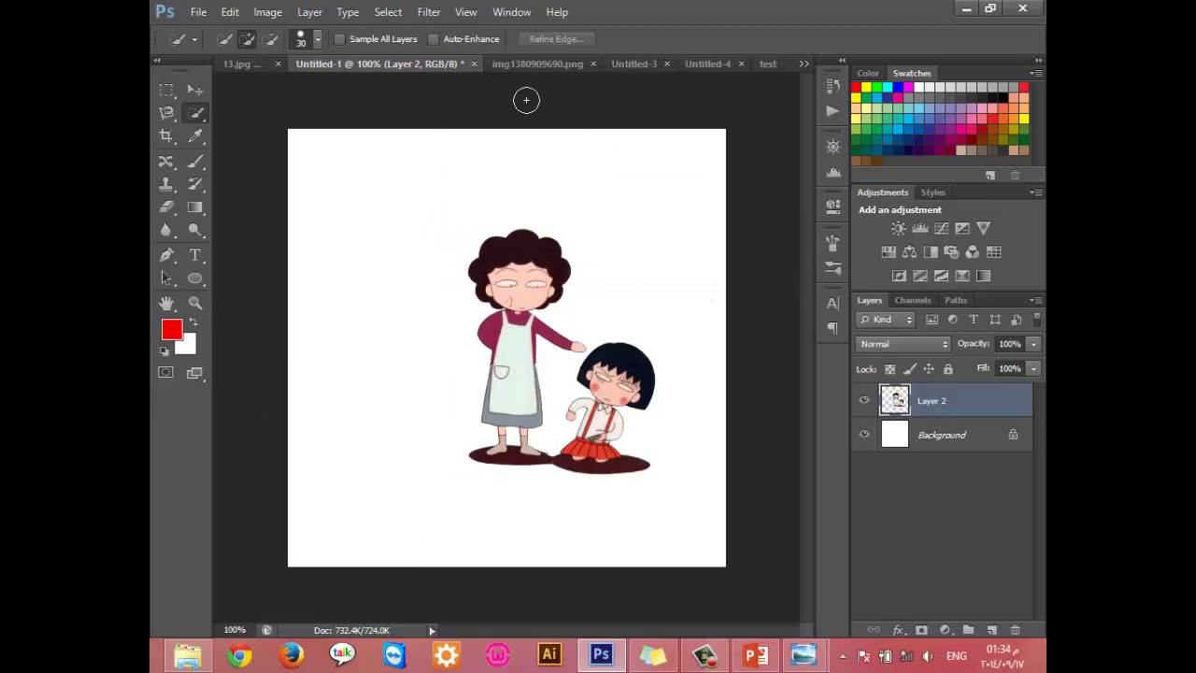
left_click(593, 64)
left_click(585, 64)
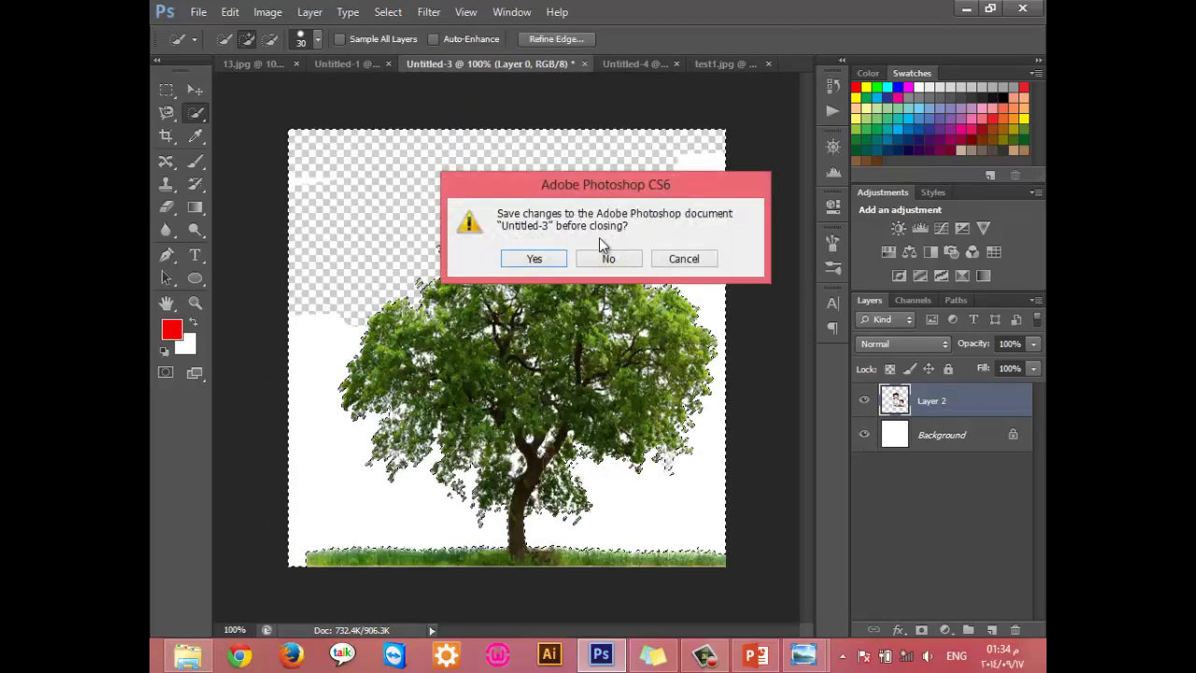
left_click(605, 258)
left_click(644, 64)
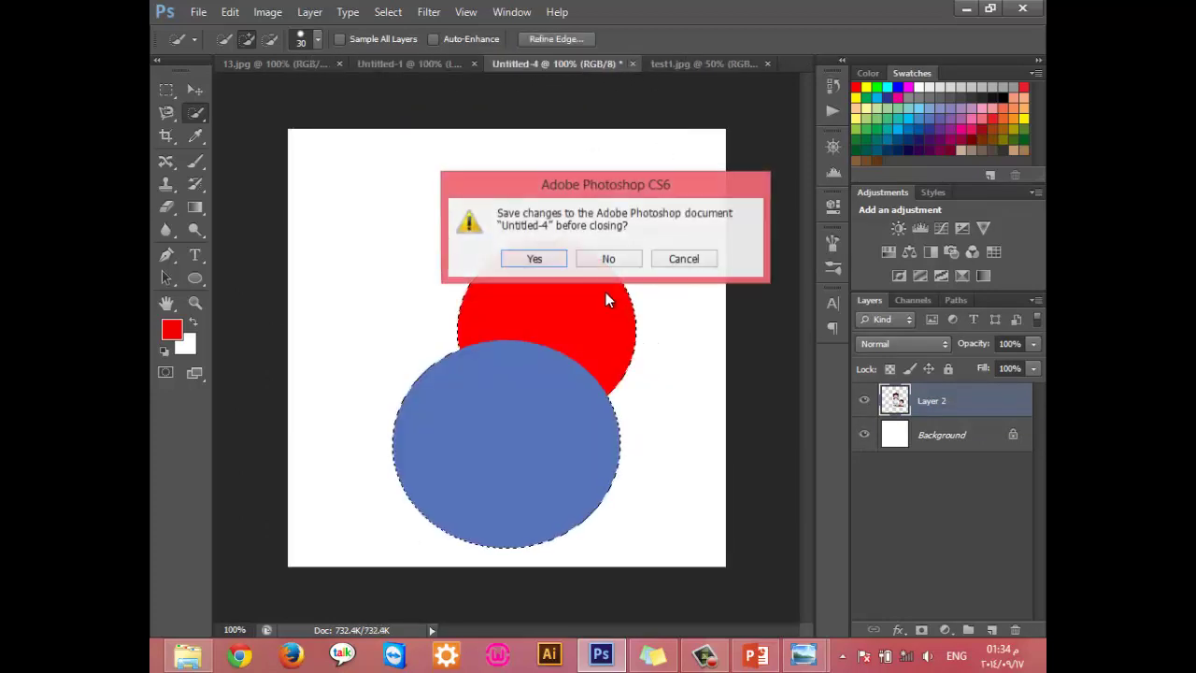
left_click(607, 258)
Step: Cancel closing test1.jpg and 13.jpg, leaving 13.jpg as the active document
left_click(685, 62)
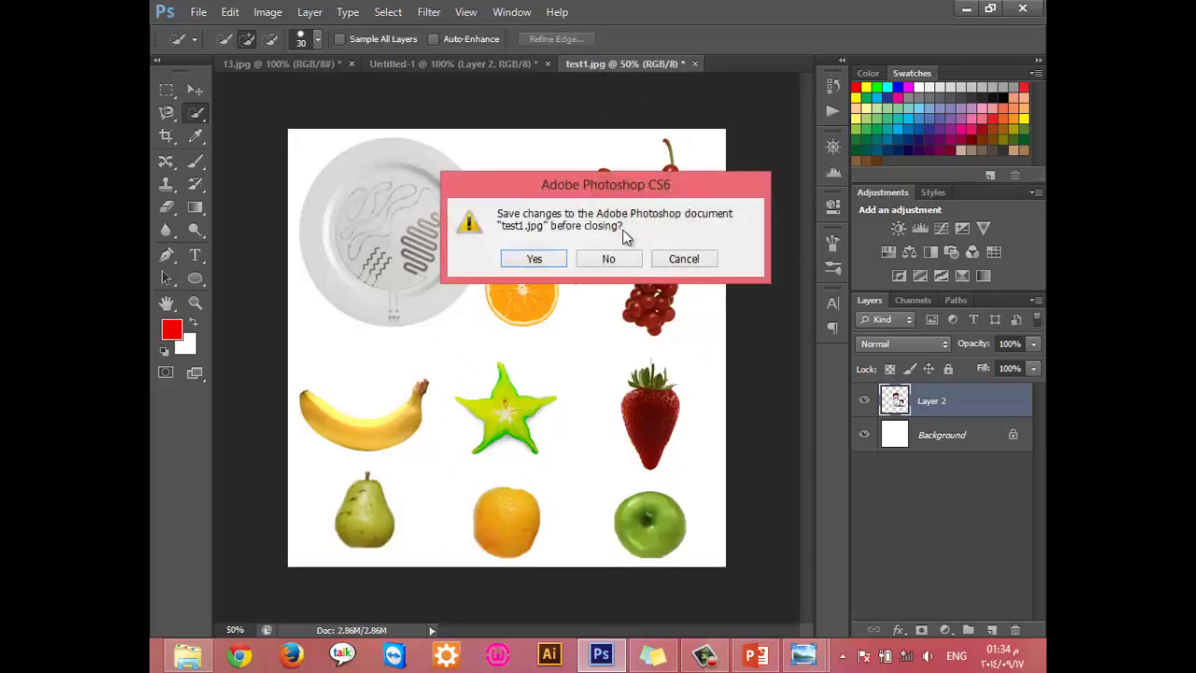
left_click(683, 258)
left_click(524, 66)
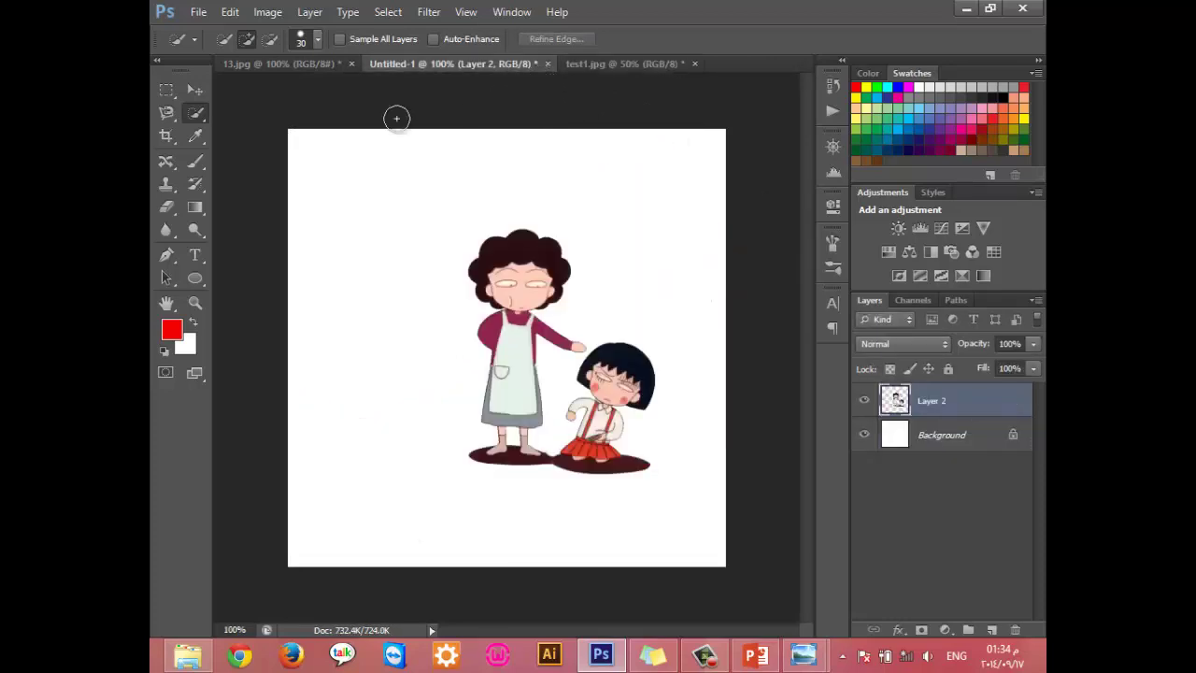
left_click(299, 66)
left_click(351, 65)
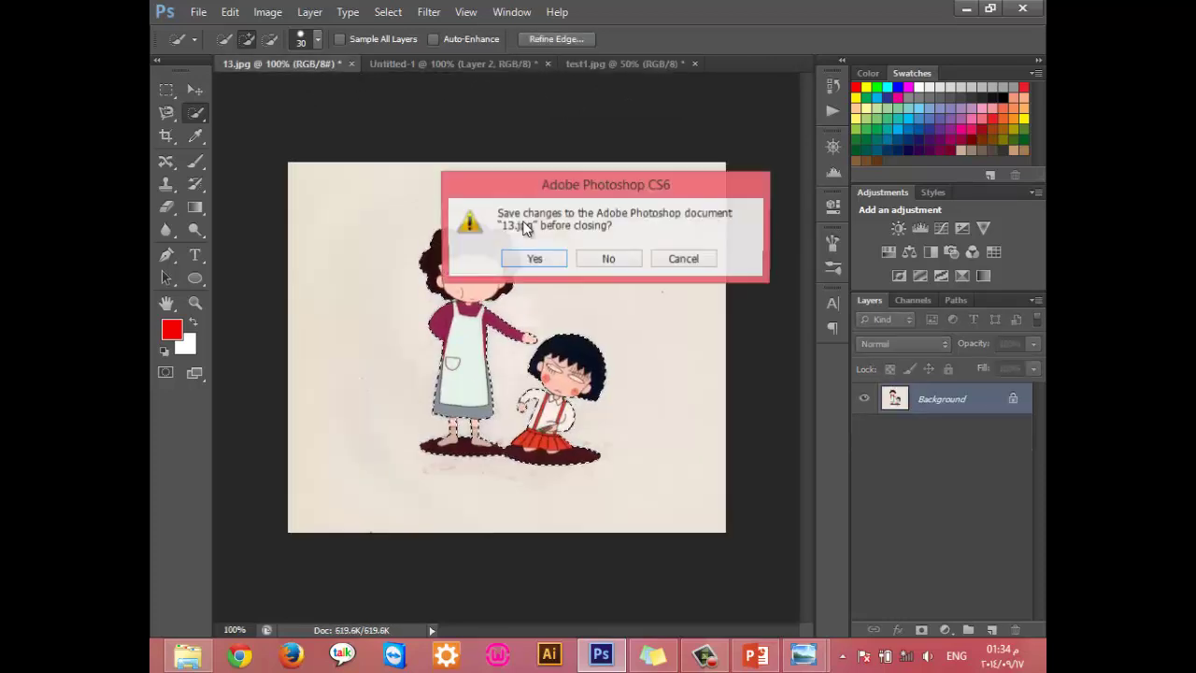
left_click(683, 259)
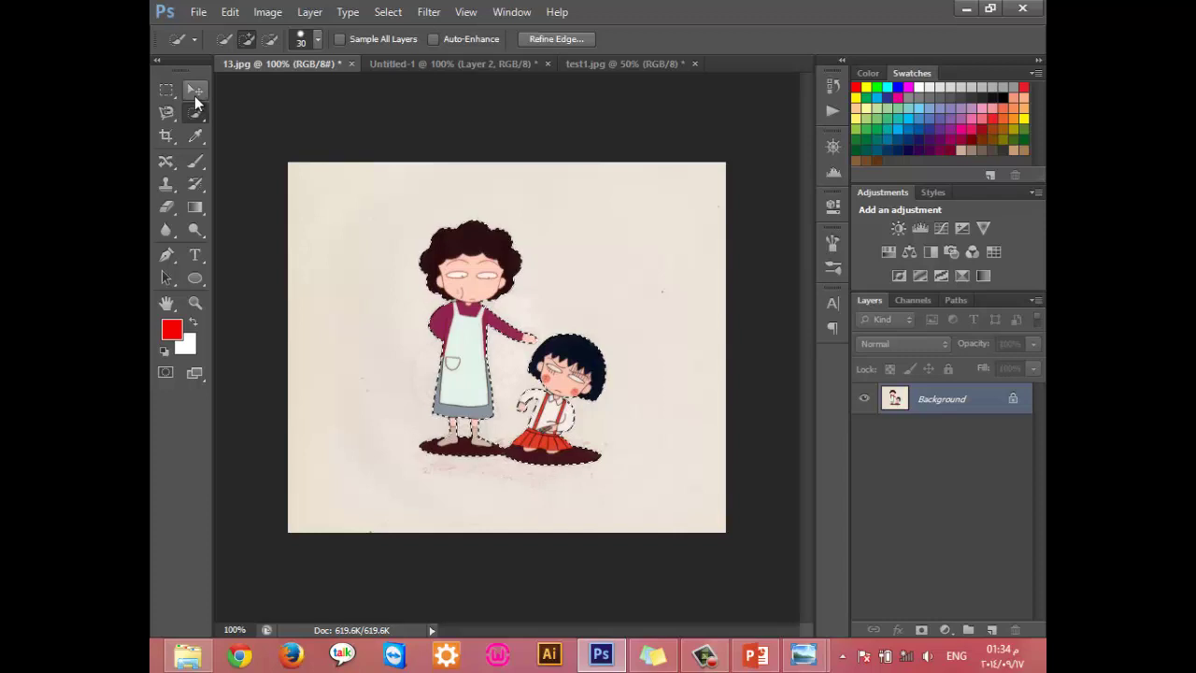
Step: Copy the mother and daughter into Untitled-1, then test two moves in 13.jpg and undo them
left_click(194, 93)
left_click_drag(469, 321, 529, 321)
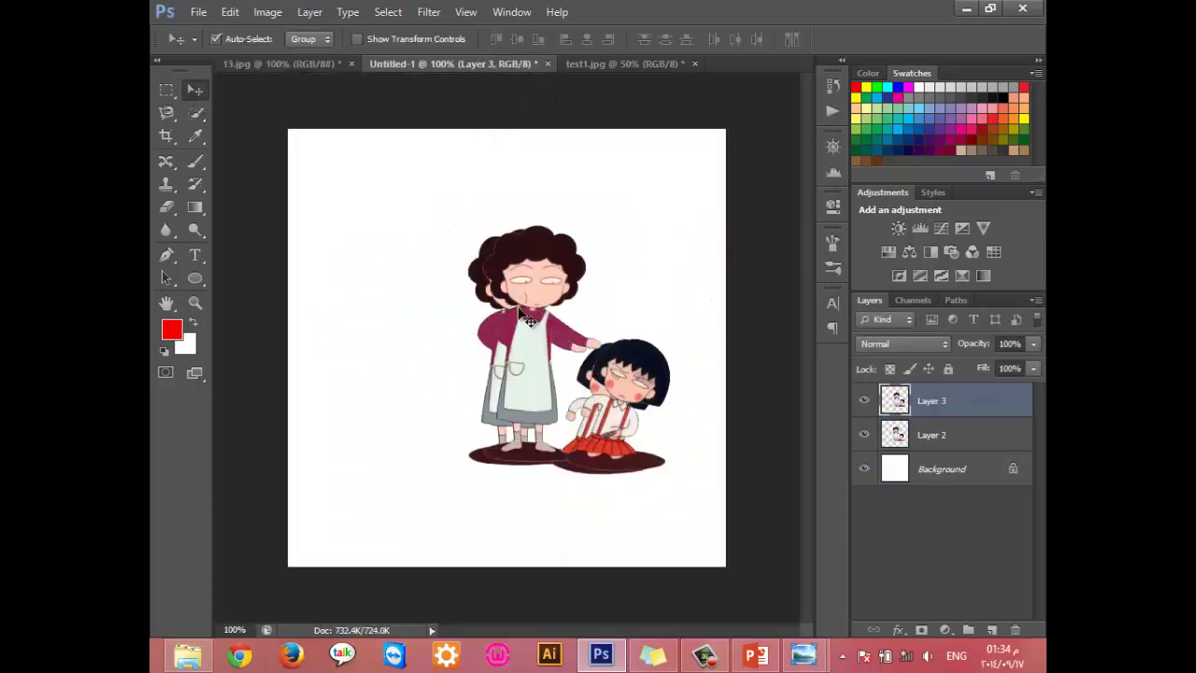
left_click(299, 64)
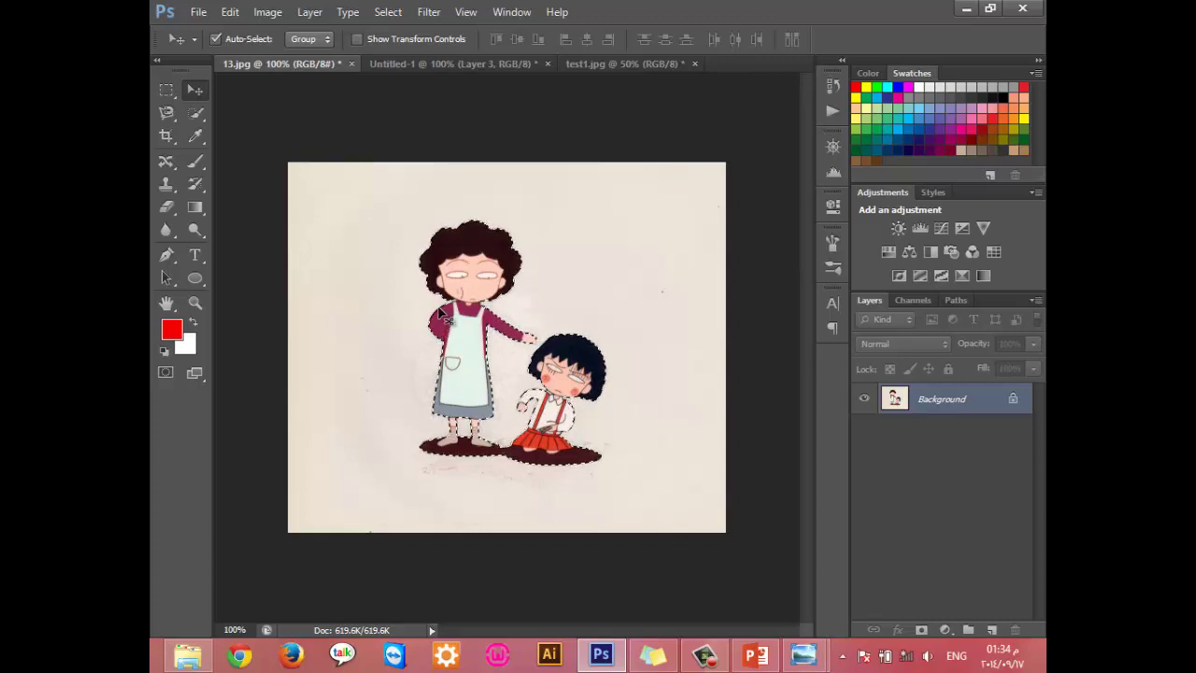
left_click_drag(443, 327, 565, 288)
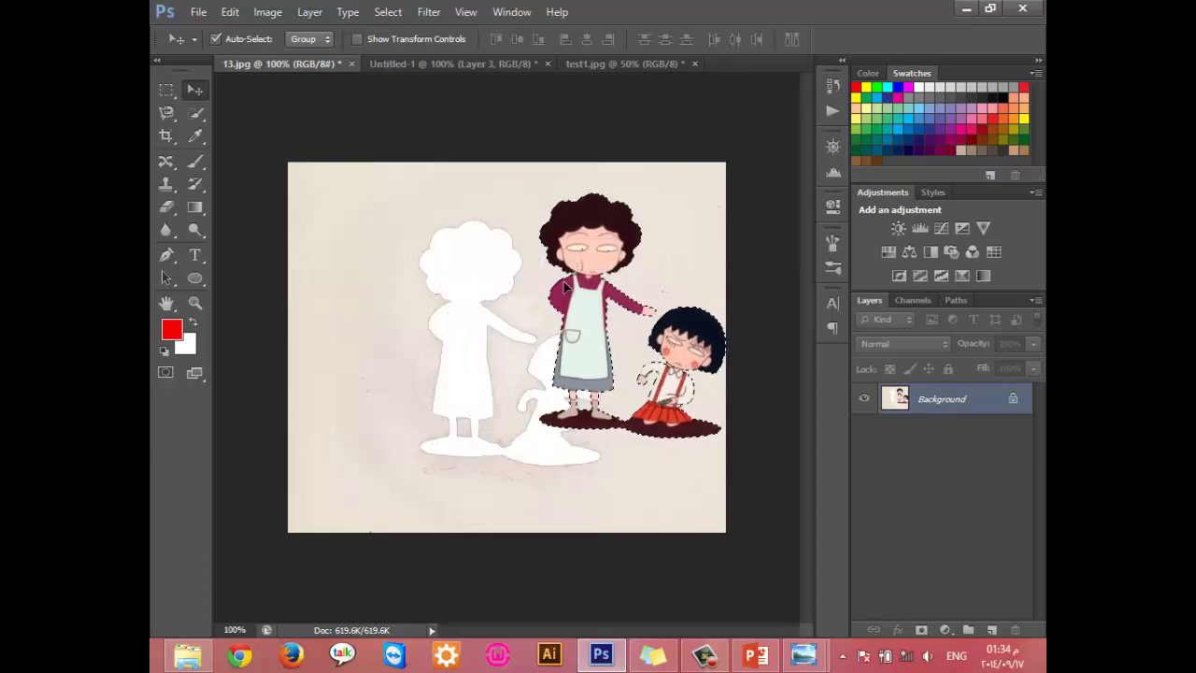
key("ctrl+z")
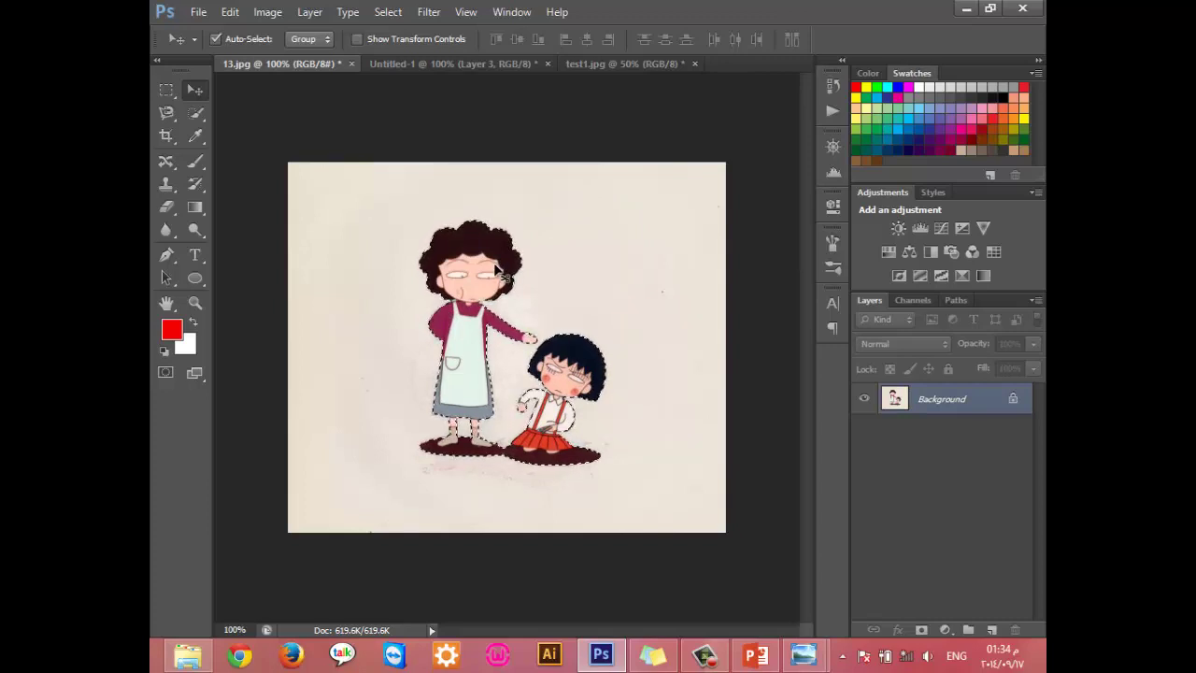
left_click_drag(444, 269, 603, 253)
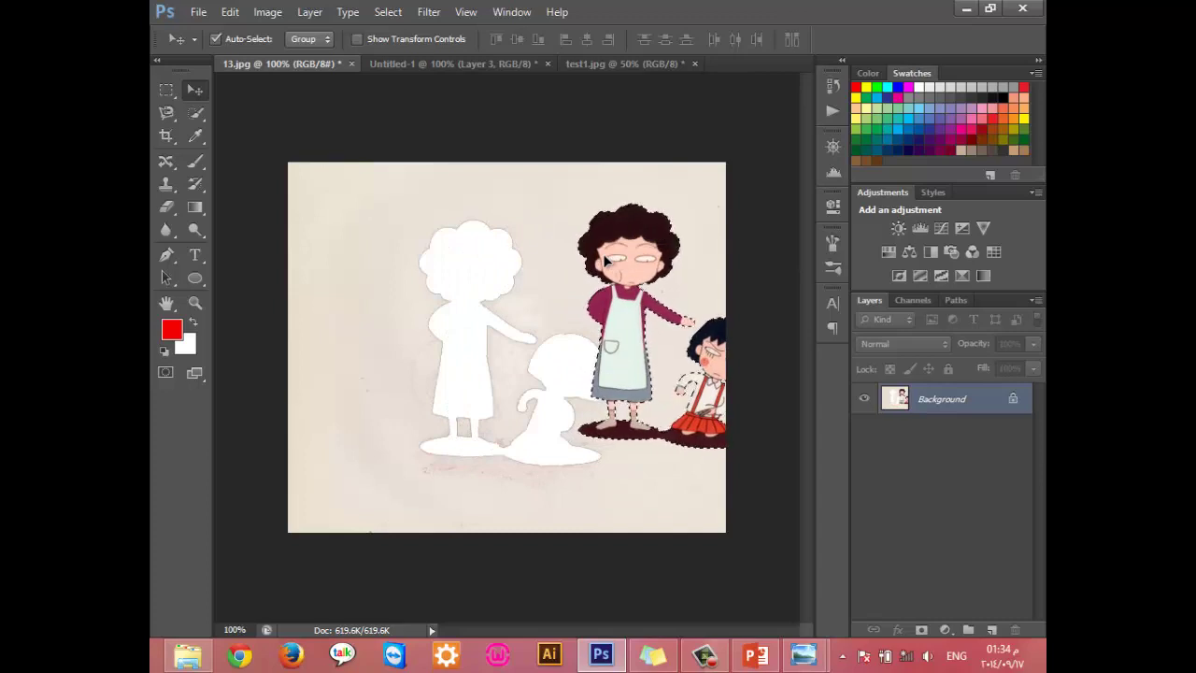
key("ctrl+z")
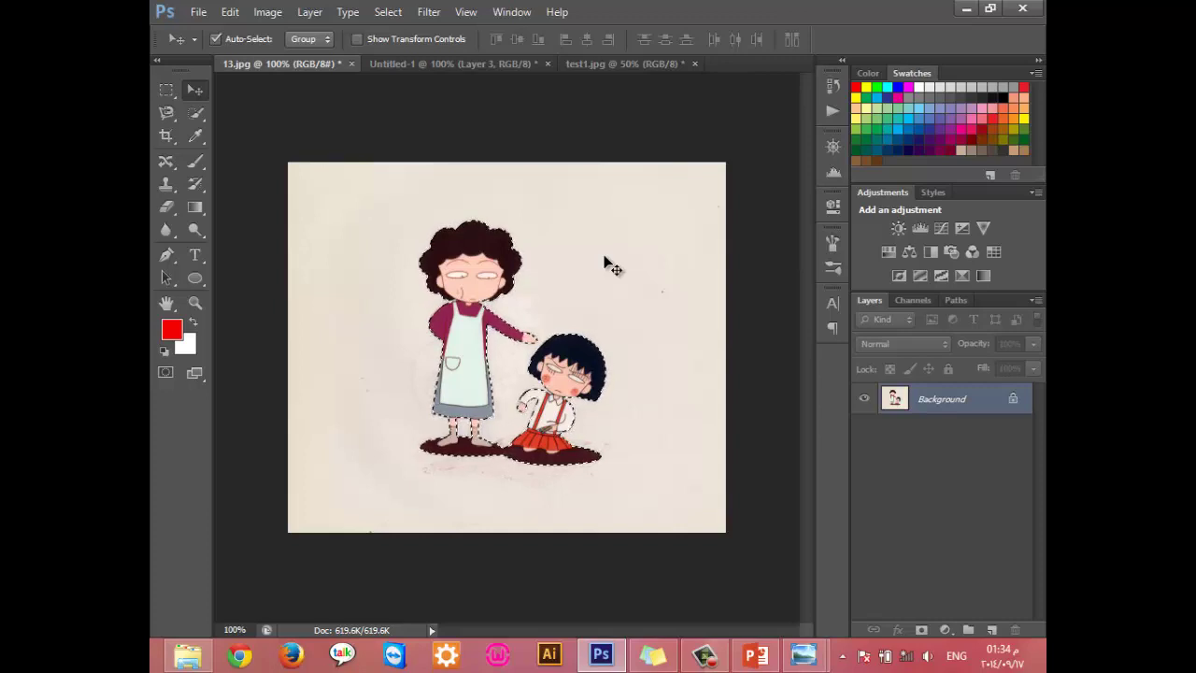
Step: Alt-drag two copies of the mother and daughter in 13.jpg, undoing a misplaced first copy
mouse_move(500, 280)
left_mouse_down()
mouse_move(485, 177)
mouse_move(528, 260)
mouse_move(470, 245)
left_mouse_up()
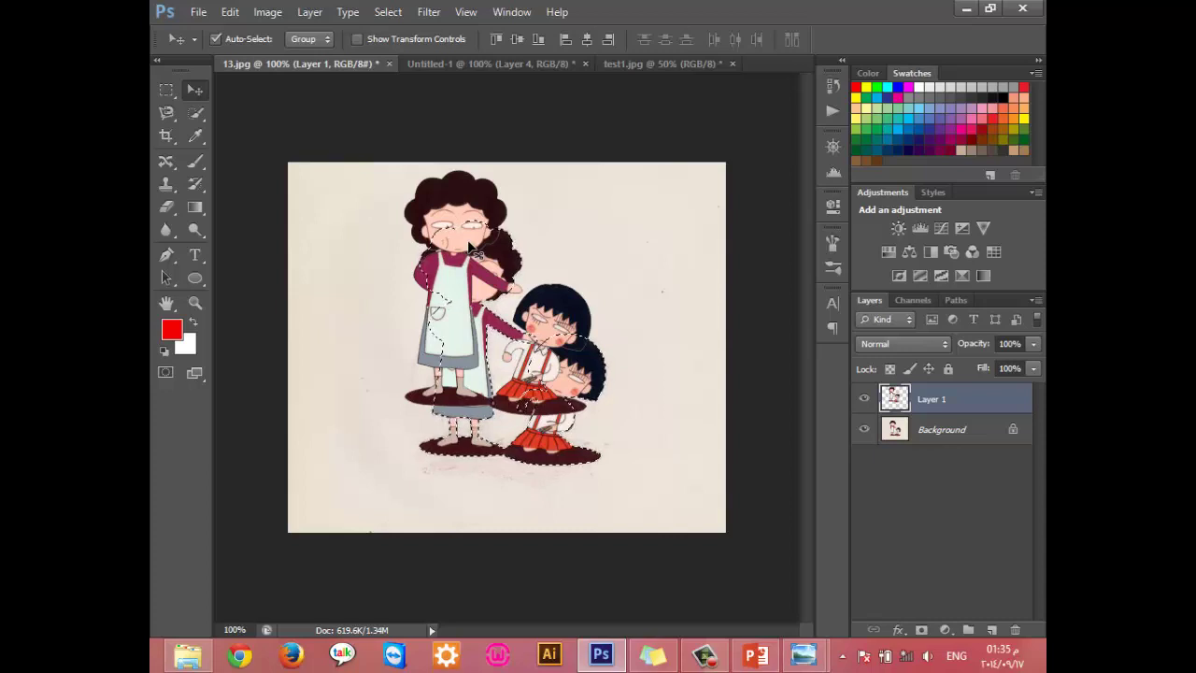
key("ctrl+z")
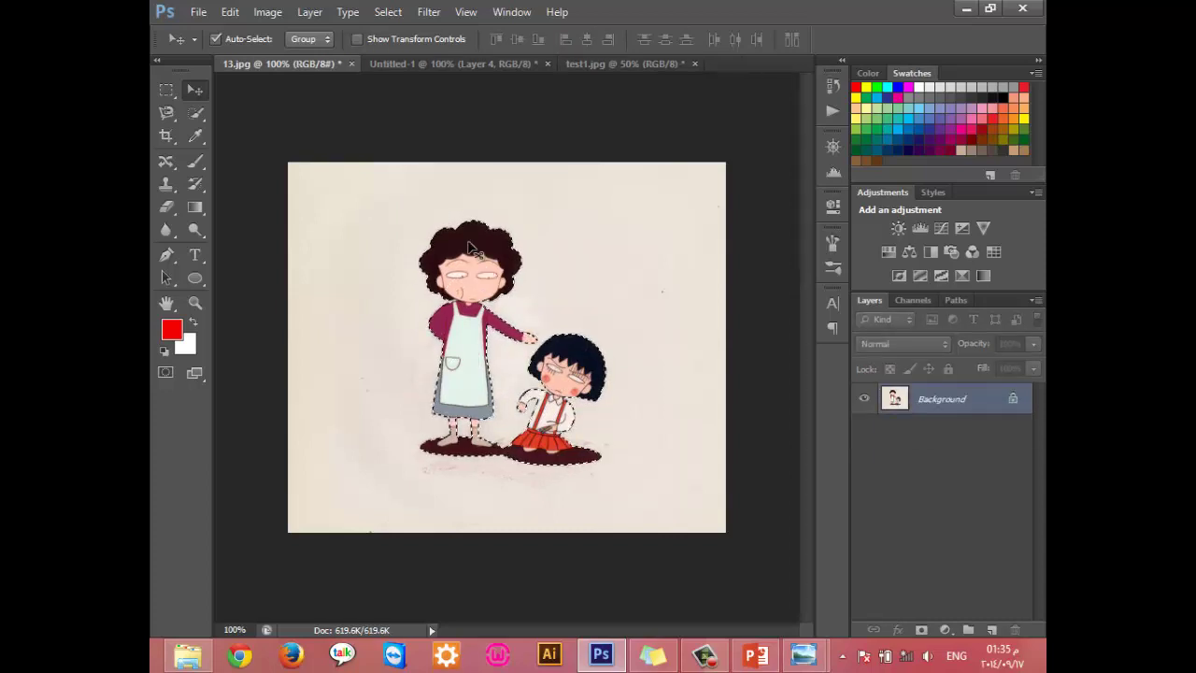
left_click_drag(472, 246, 581, 253)
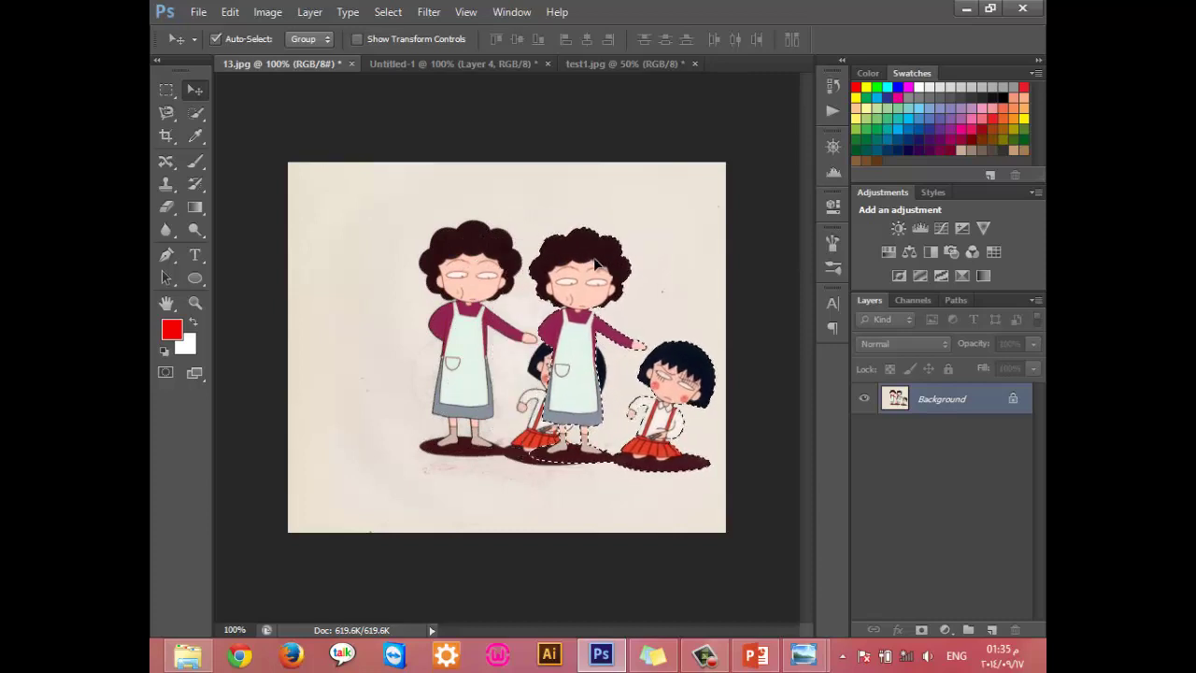
left_click_drag(591, 267, 448, 296)
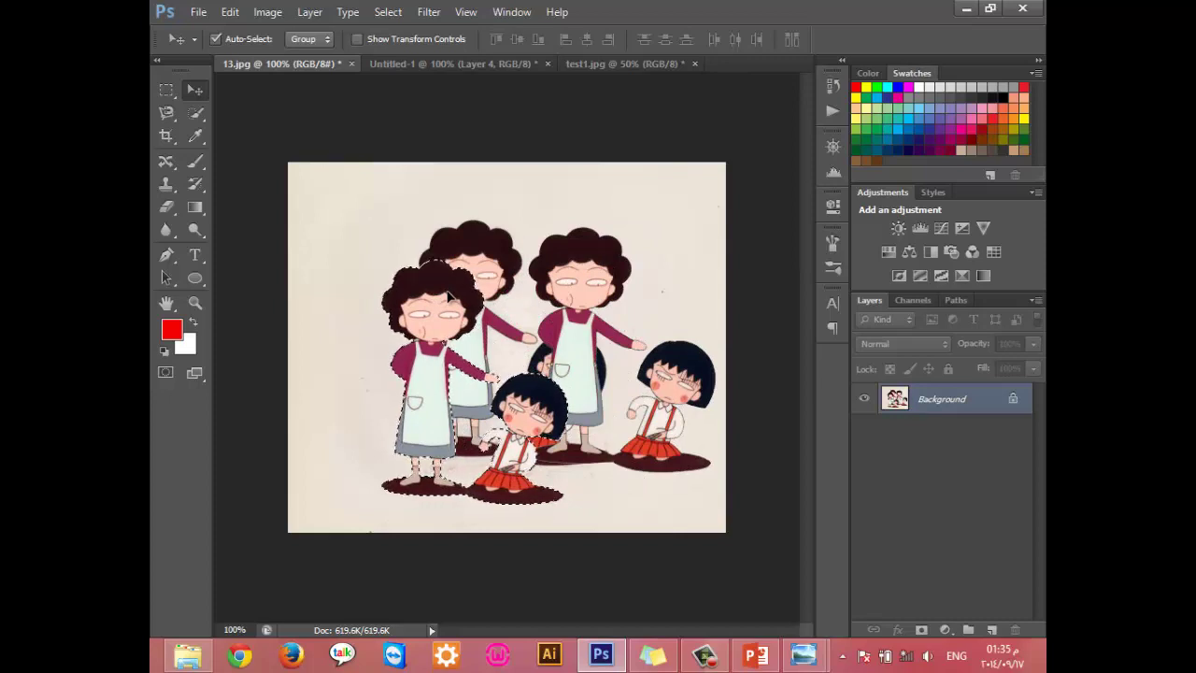
left_click(605, 66)
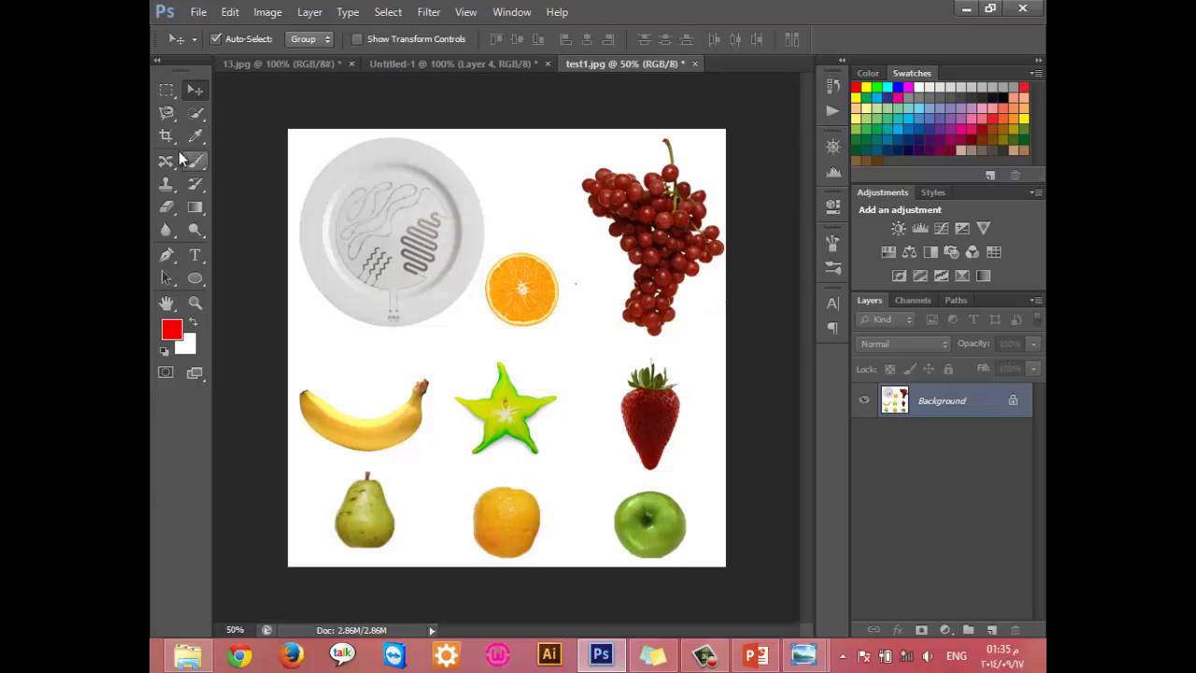
Step: Select all fruits via Color Range and inverse, test-move them, then undo and deselect
left_click(194, 120)
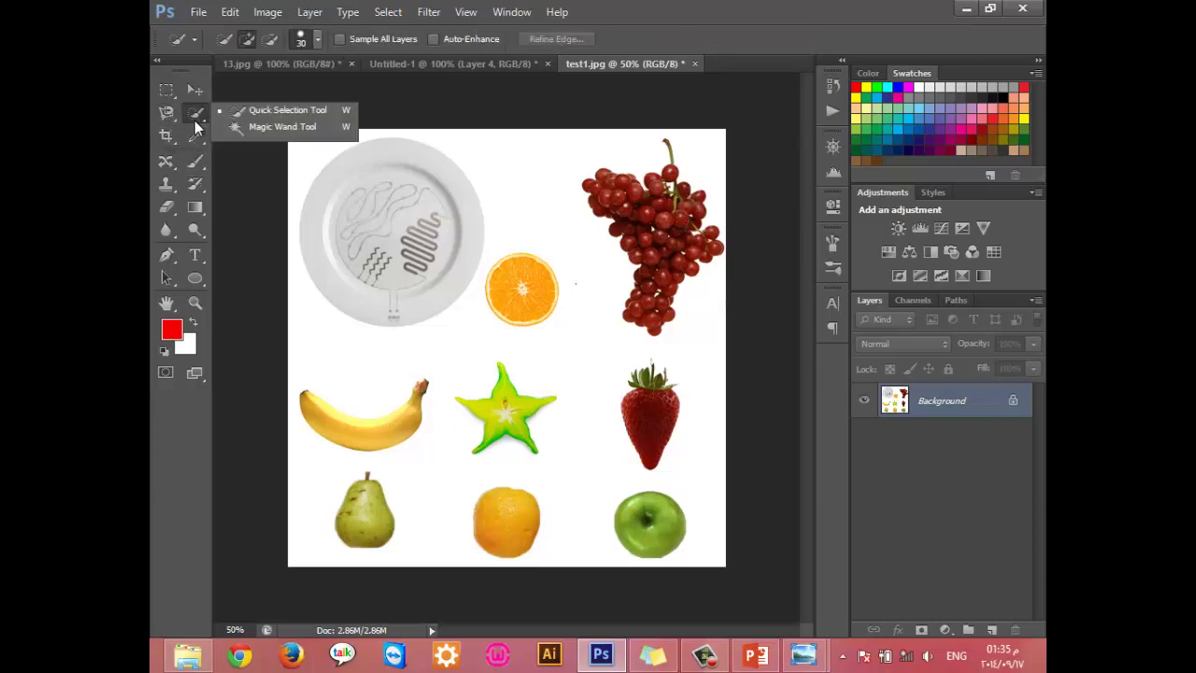
left_click(280, 126)
left_click(557, 207)
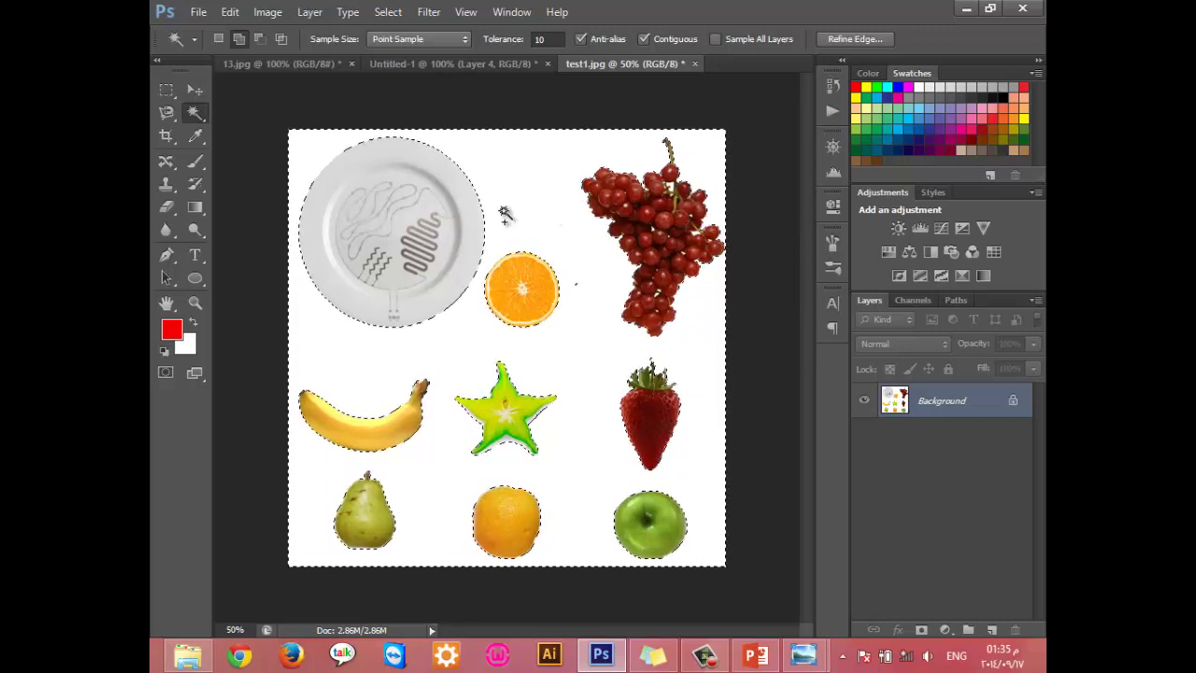
key("ctrl+shift+i")
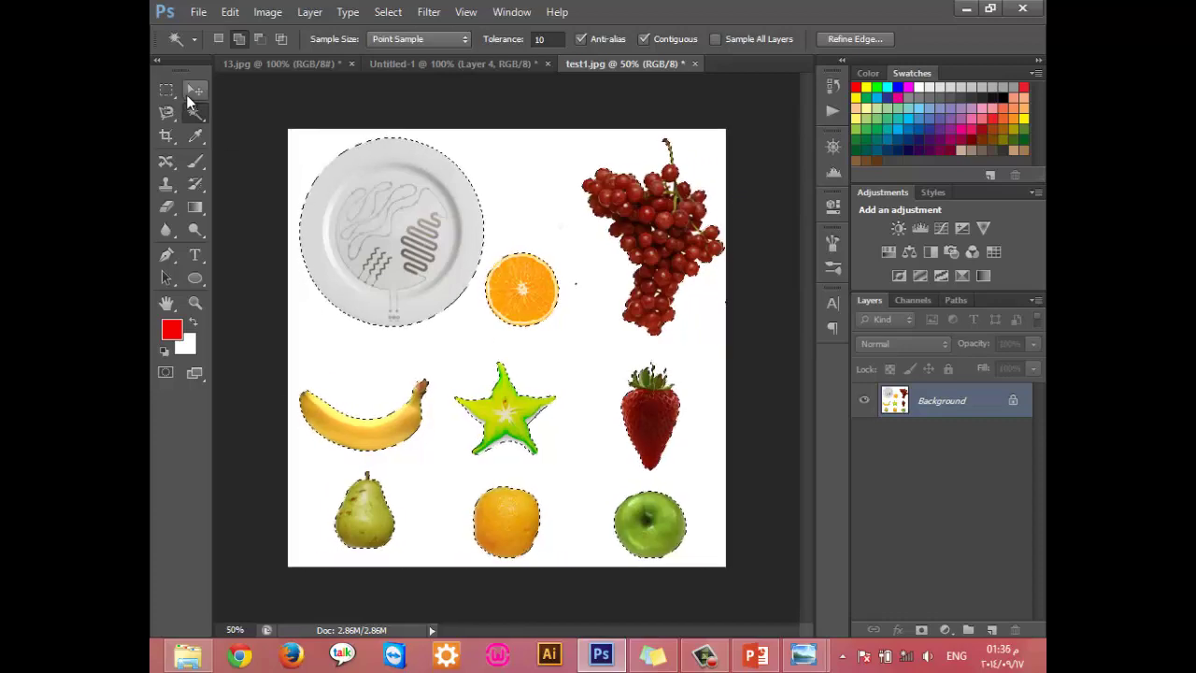
left_click(194, 90)
left_click_drag(374, 280, 479, 354)
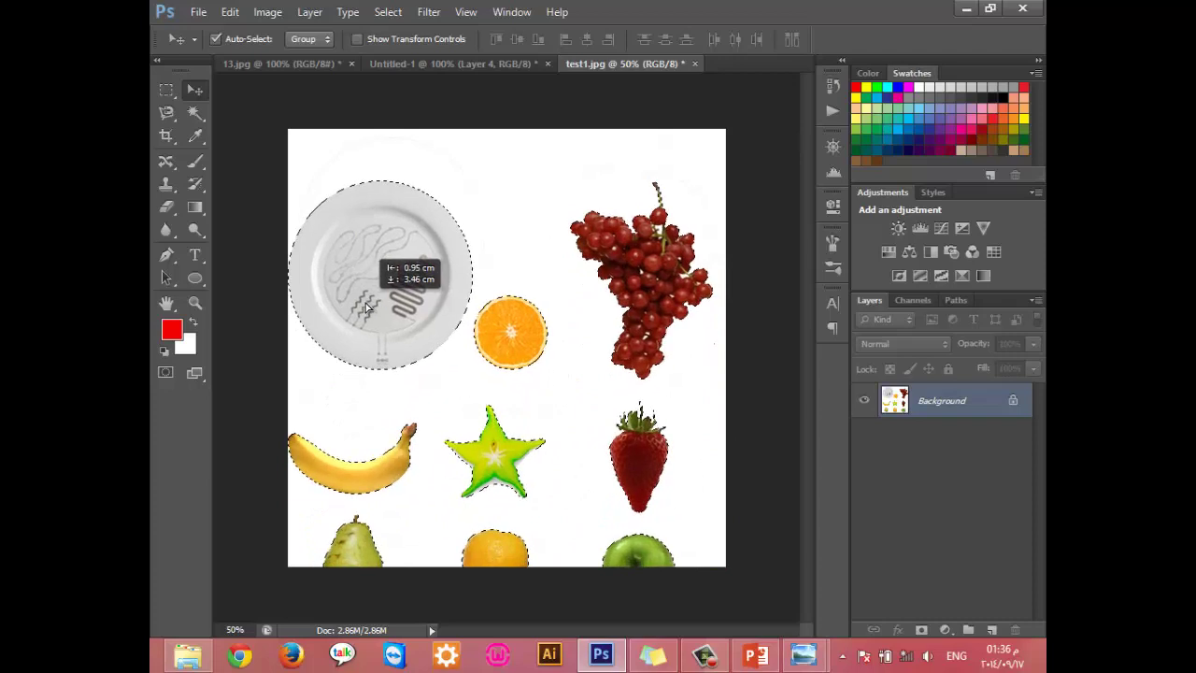
left_click_drag(479, 354, 369, 302)
key("ctrl+z")
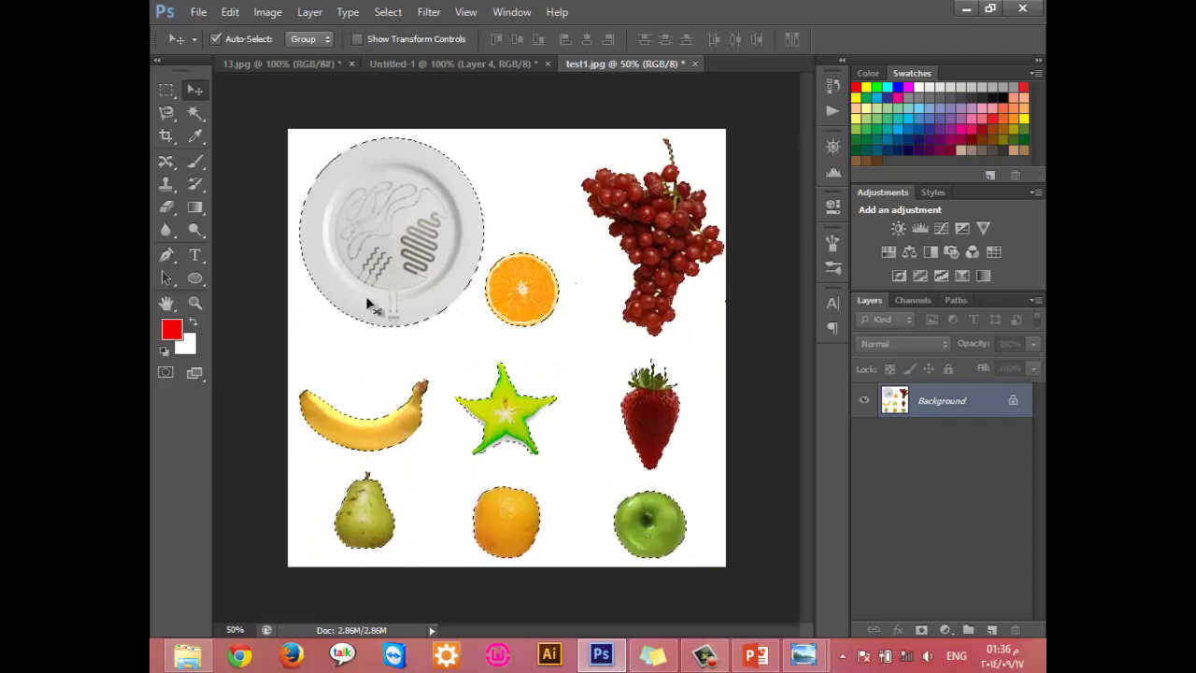
key("ctrl+d")
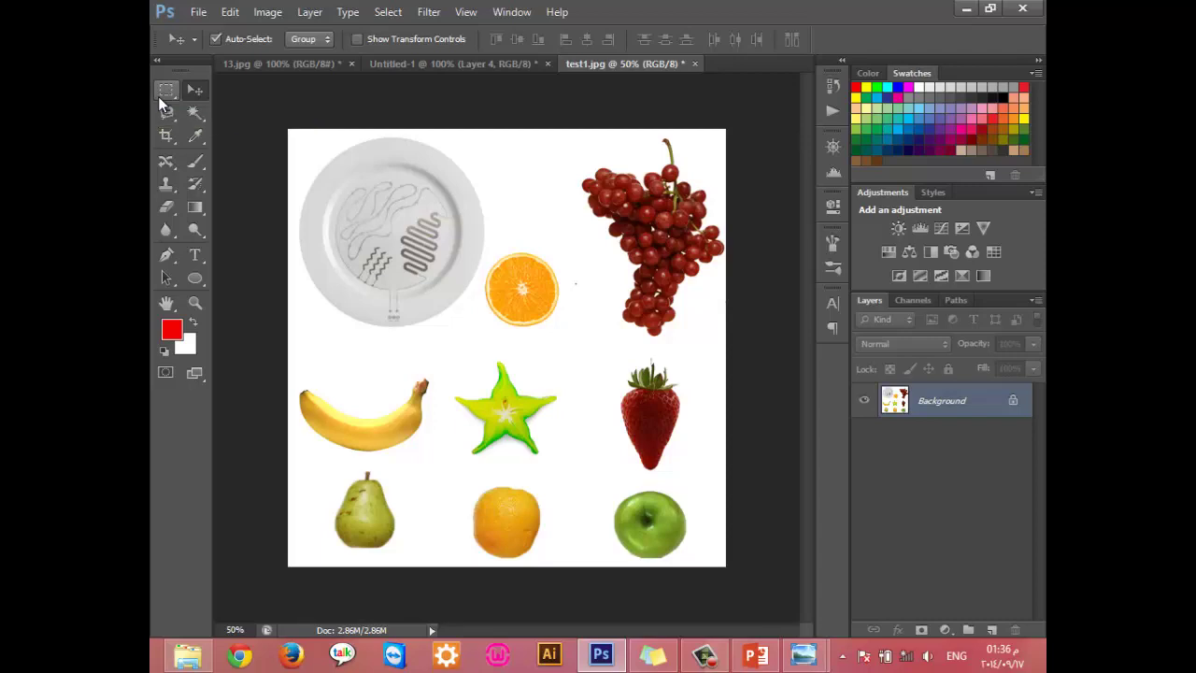
Step: Show rulers and drag guides between the fruit columns and between the fruit rows
key("ctrl+r")
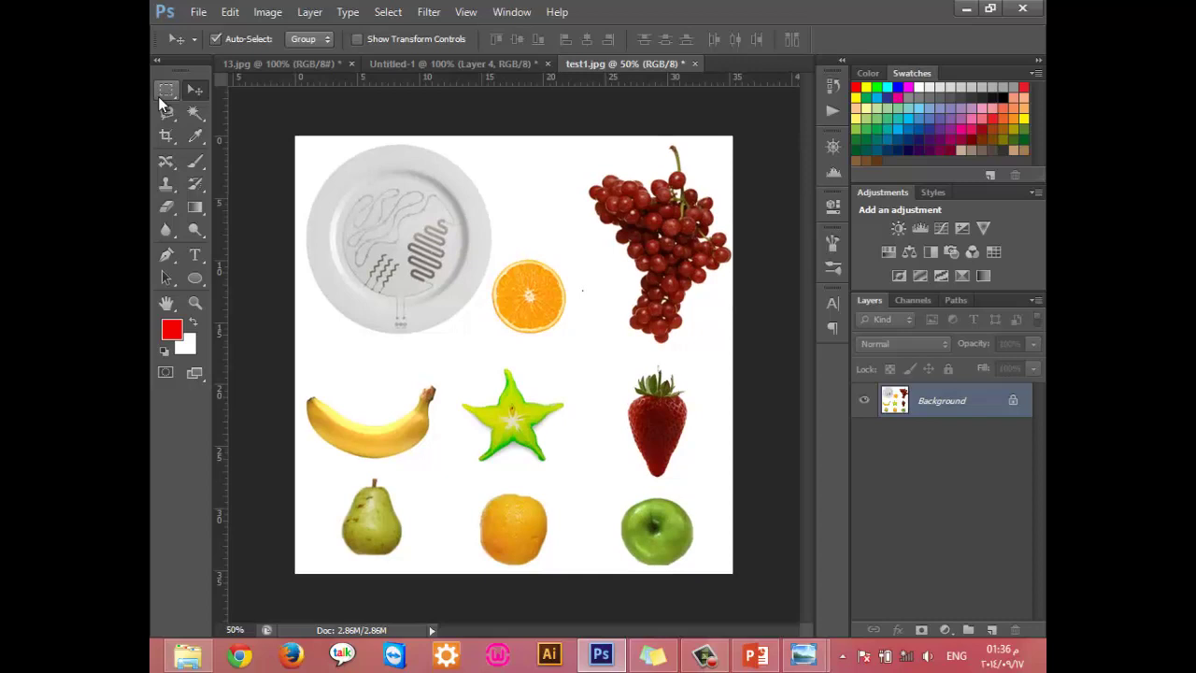
left_click_drag(222, 216, 584, 249)
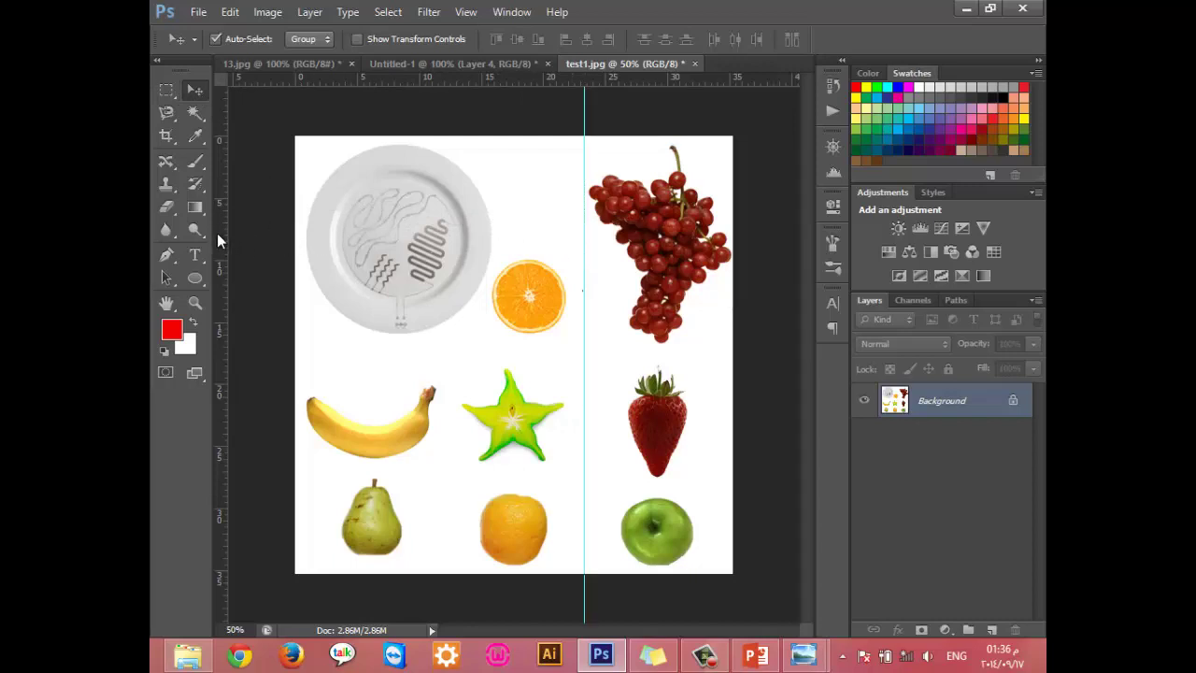
left_click_drag(216, 241, 491, 248)
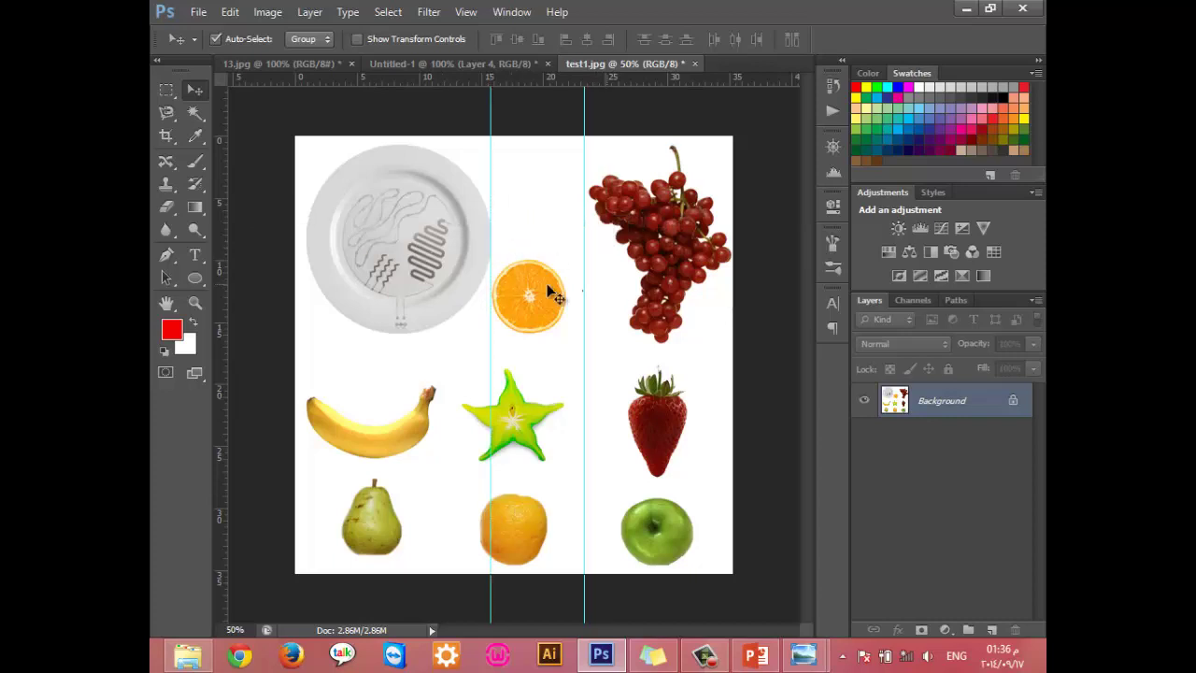
left_click_drag(454, 75, 520, 355)
left_click_drag(459, 78, 522, 477)
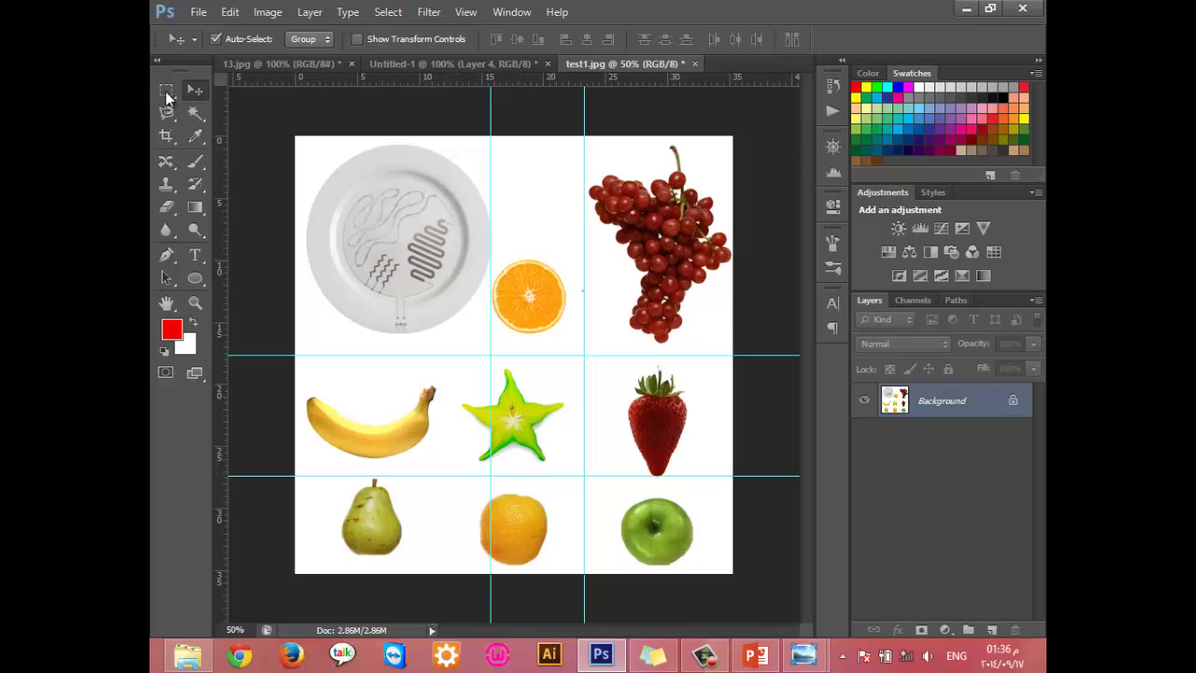
left_click(166, 91)
left_click_drag(581, 136, 746, 360)
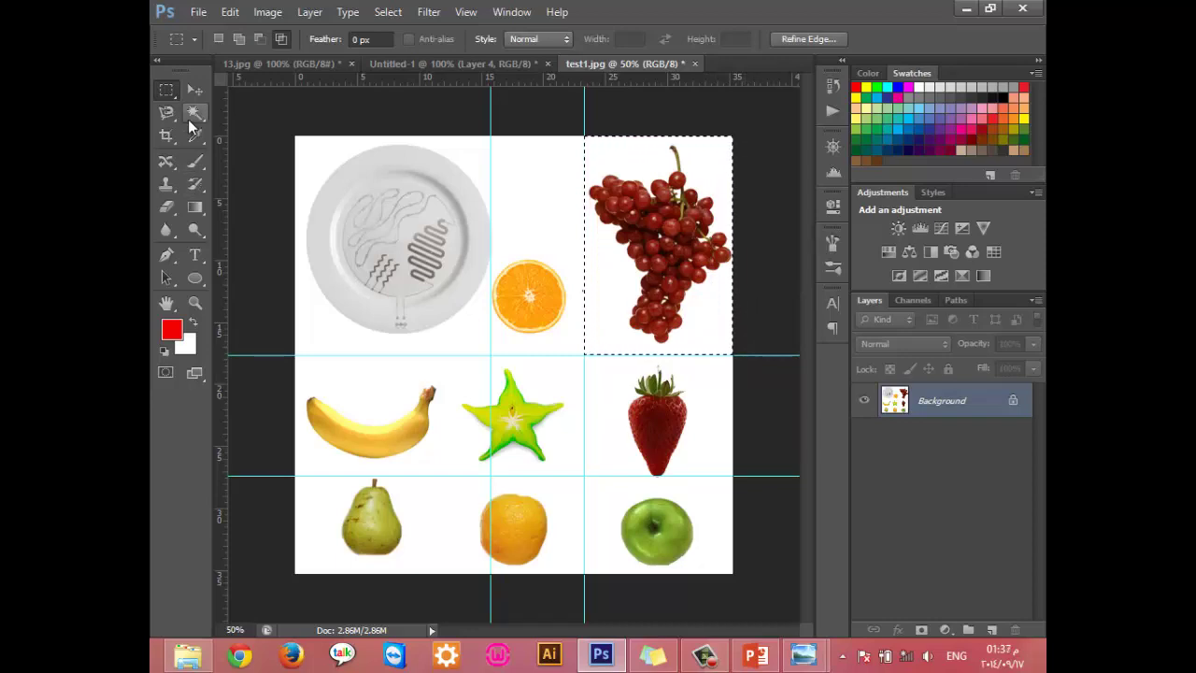
left_click(194, 113)
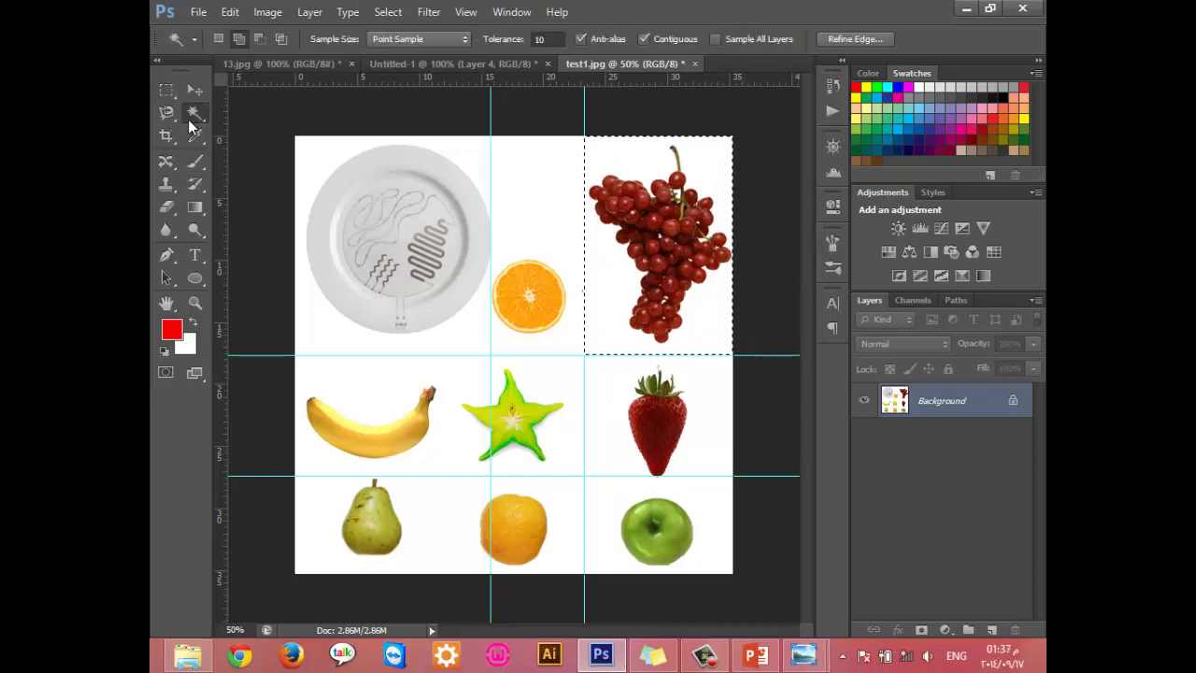
left_click(260, 46)
left_click(617, 269)
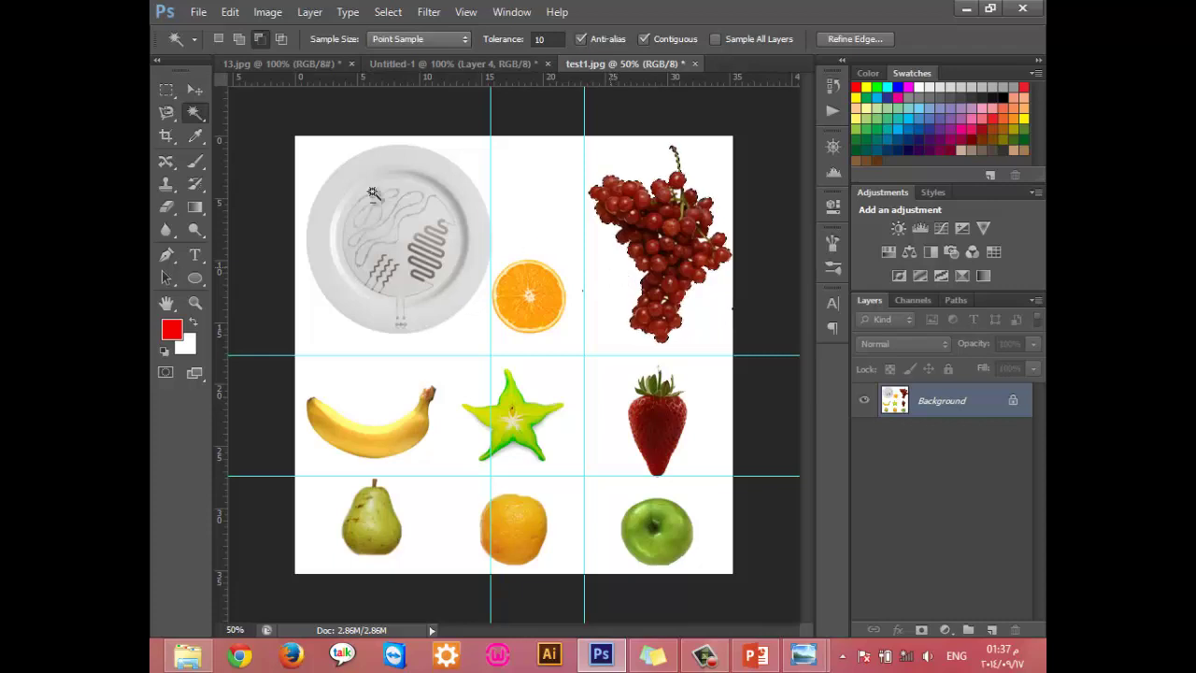
left_click(207, 84)
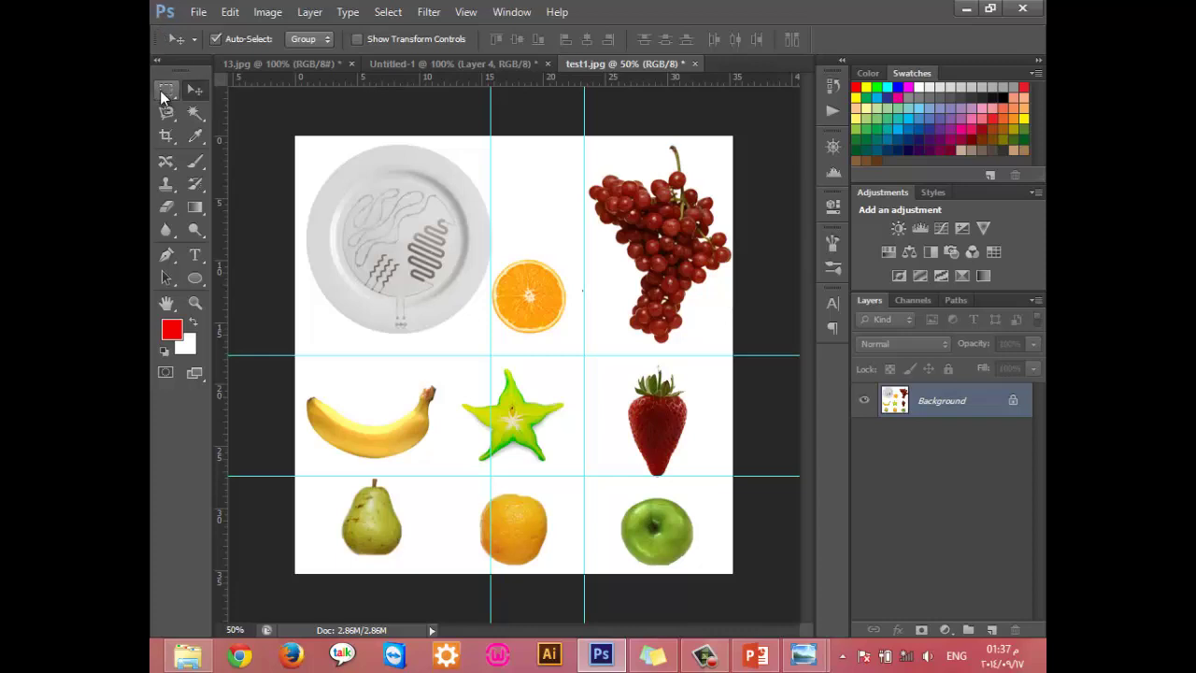
Step: Marquee the top-right grapes cell, subtract its white with the Magic Wand, and drag the grapes onto the plate
left_click(164, 91)
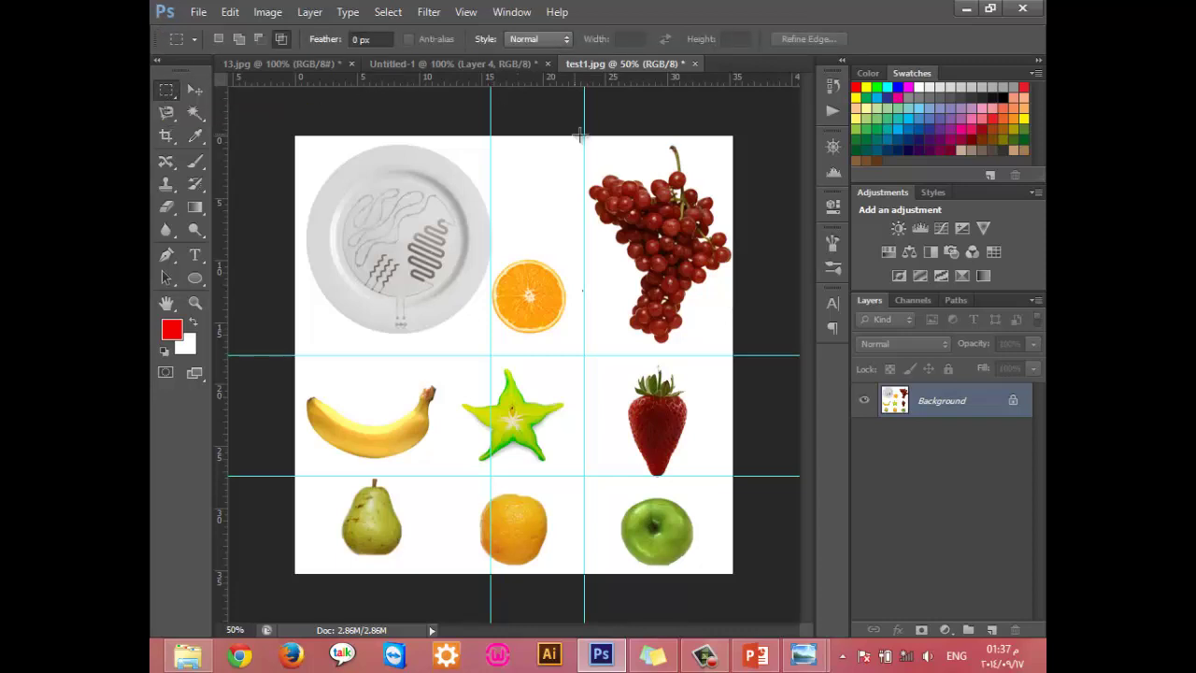
mouse_move(584, 136)
left_mouse_down()
mouse_move(692, 310)
mouse_move(737, 349)
left_mouse_up()
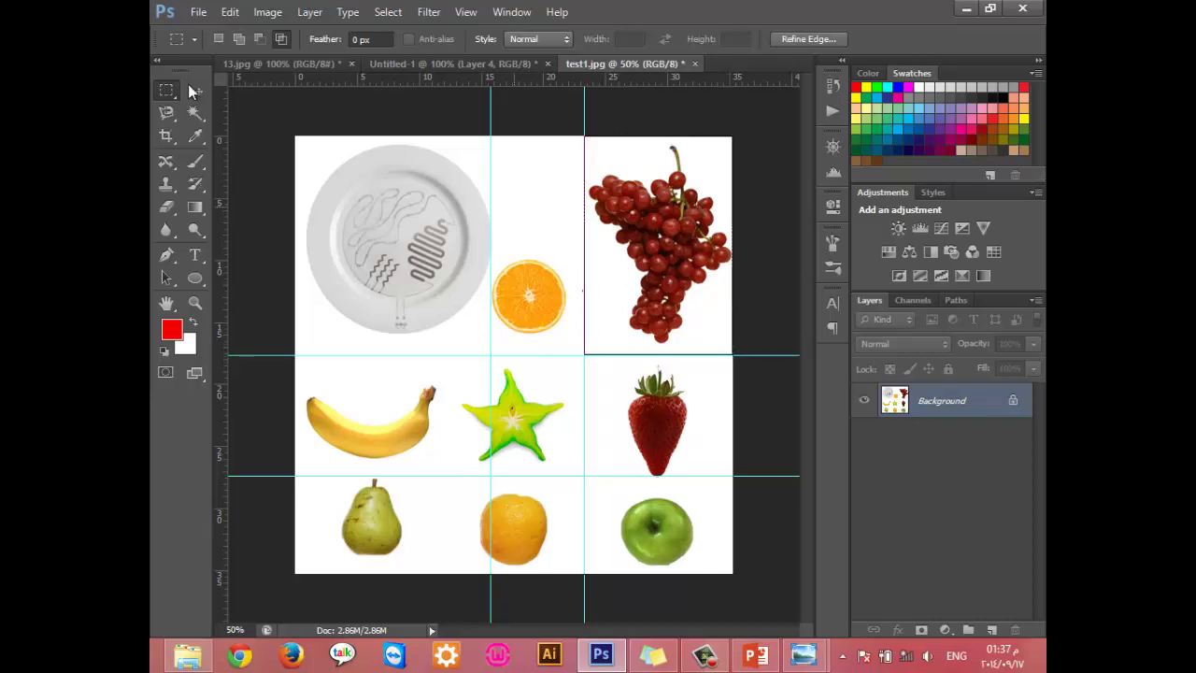
left_click(195, 111)
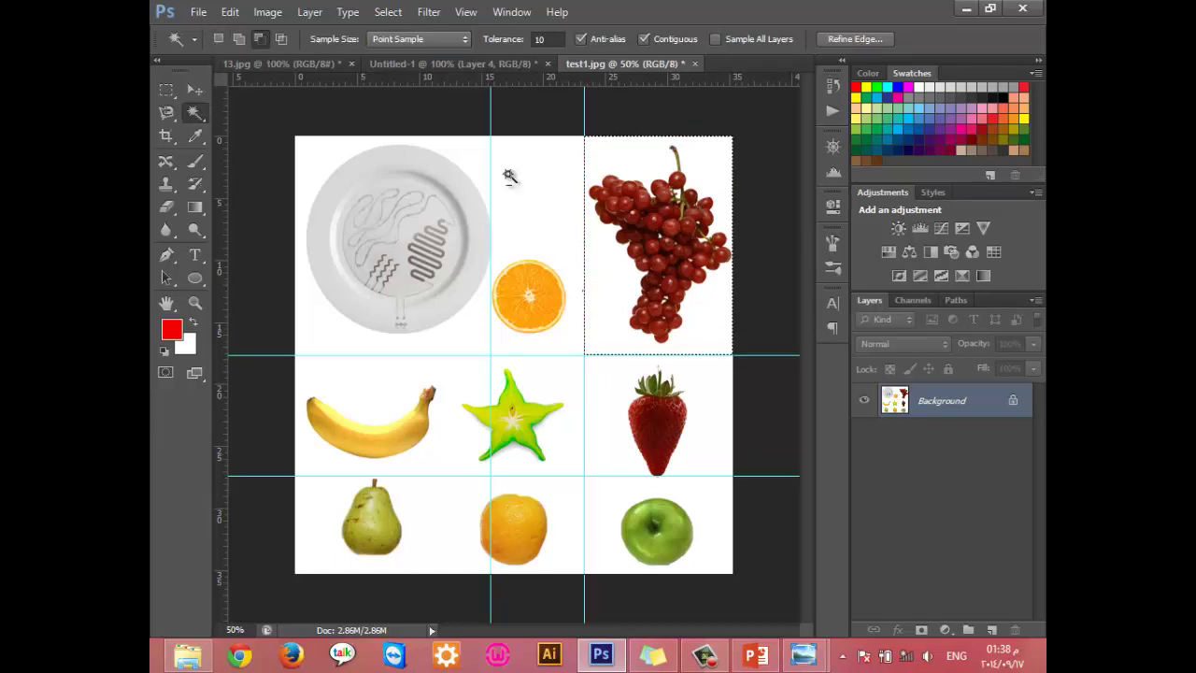
left_click(600, 281)
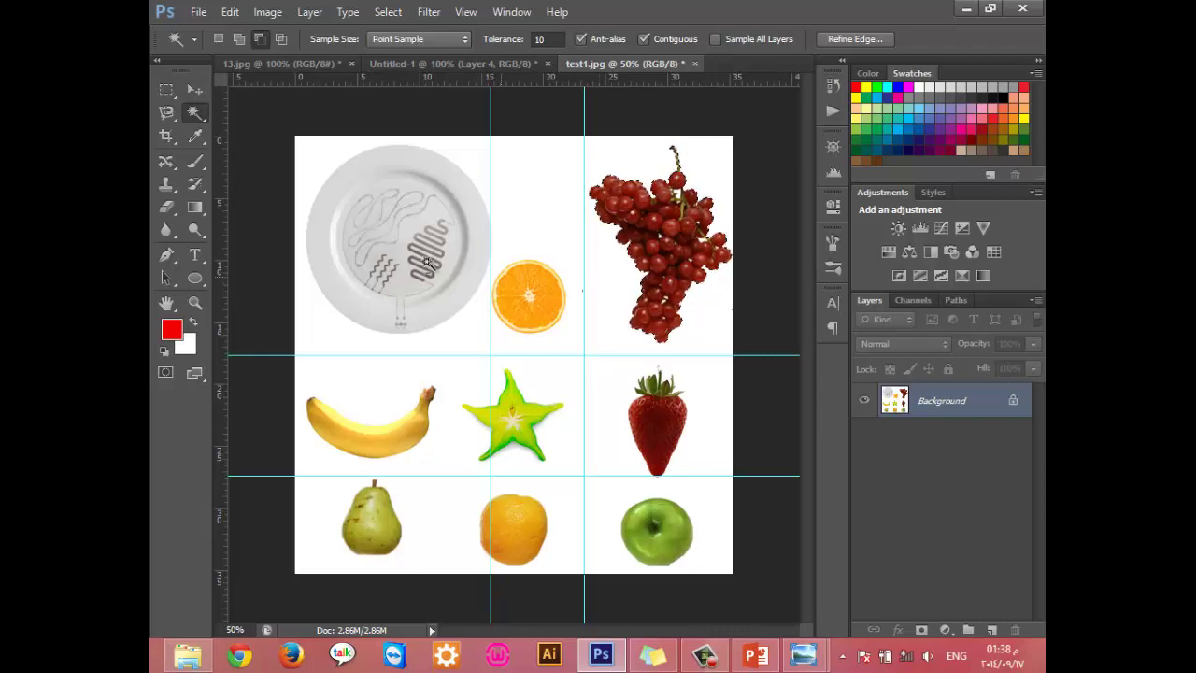
left_click(195, 90)
left_click_drag(652, 226, 422, 227)
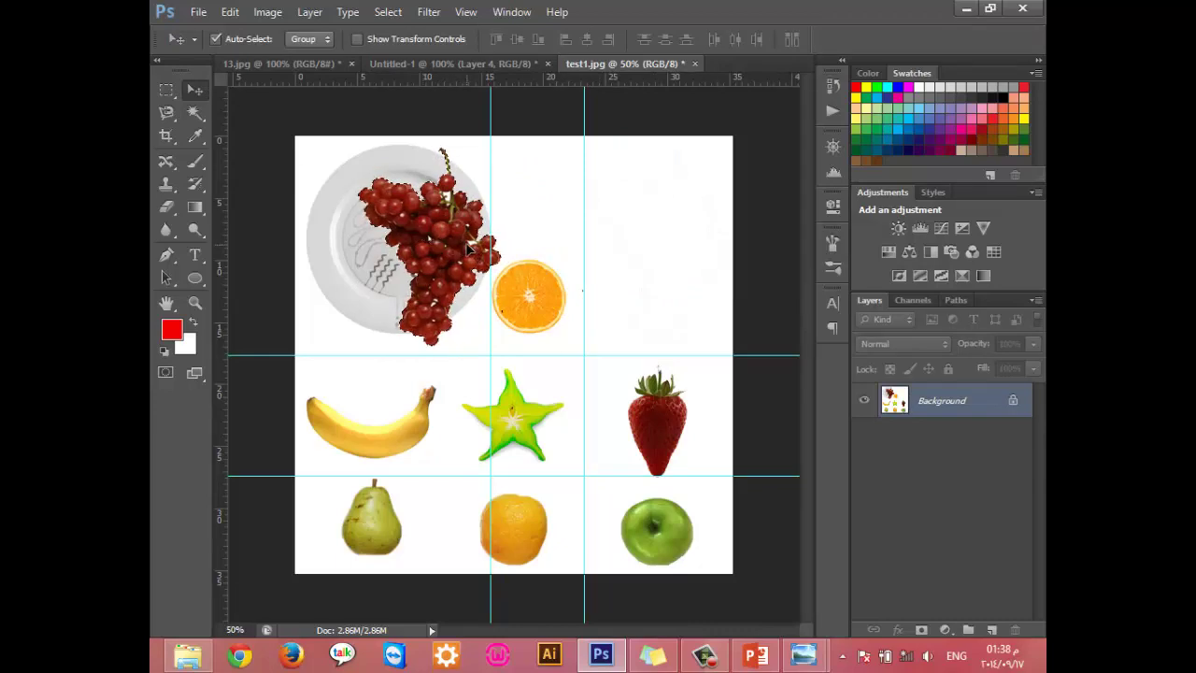
Step: Undo the grape move, then drag the bunch over the top-left plate again
key("ctrl+z")
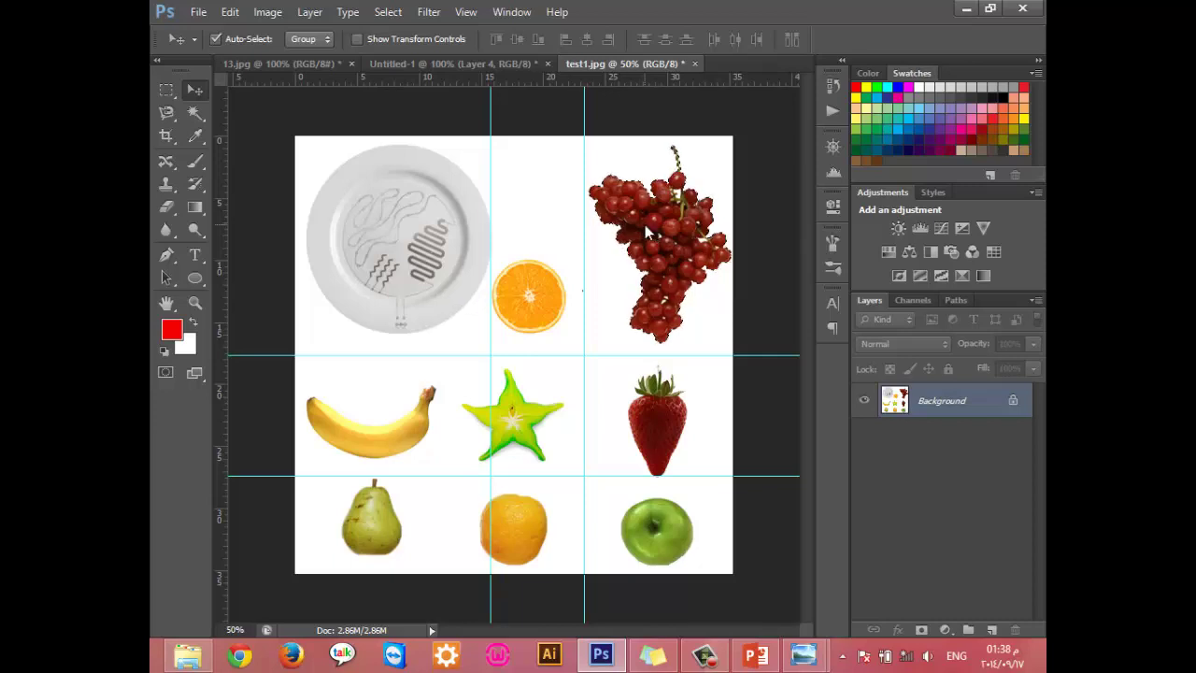
mouse_move(647, 231)
left_mouse_down()
mouse_move(486, 242)
mouse_move(632, 239)
left_mouse_up()
left_click_drag(626, 235, 400, 226)
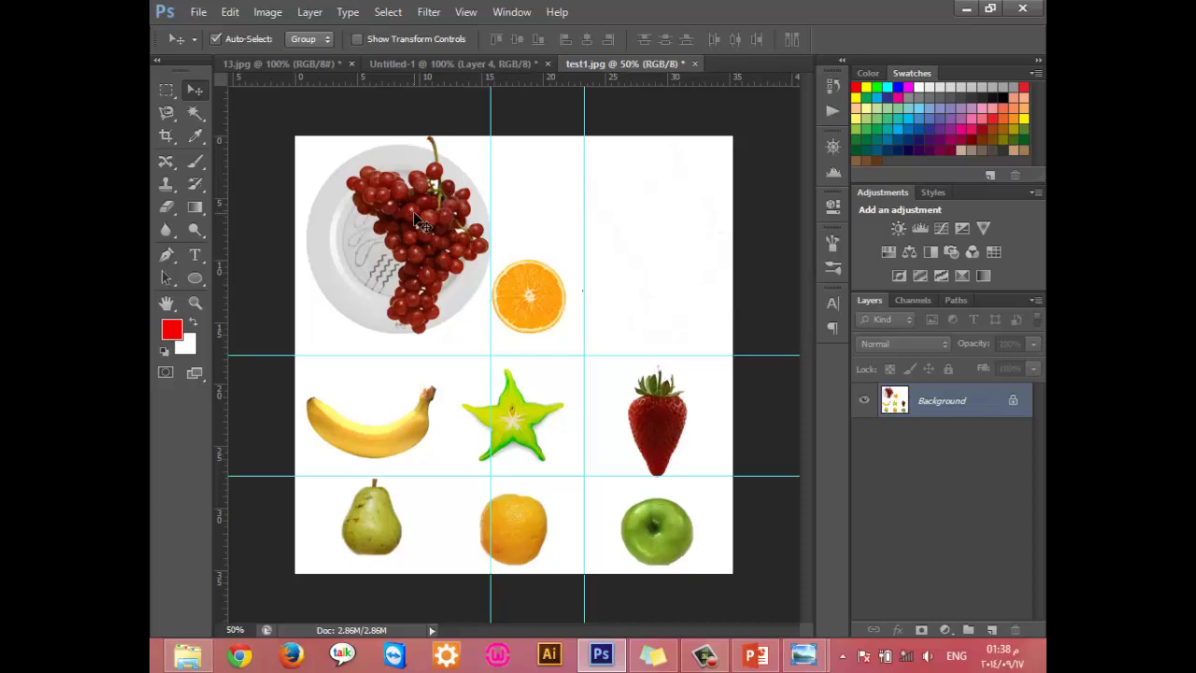
Step: Reselect the grapes with marquee and Magic Wand, then step back to return them top-right
left_click(195, 112)
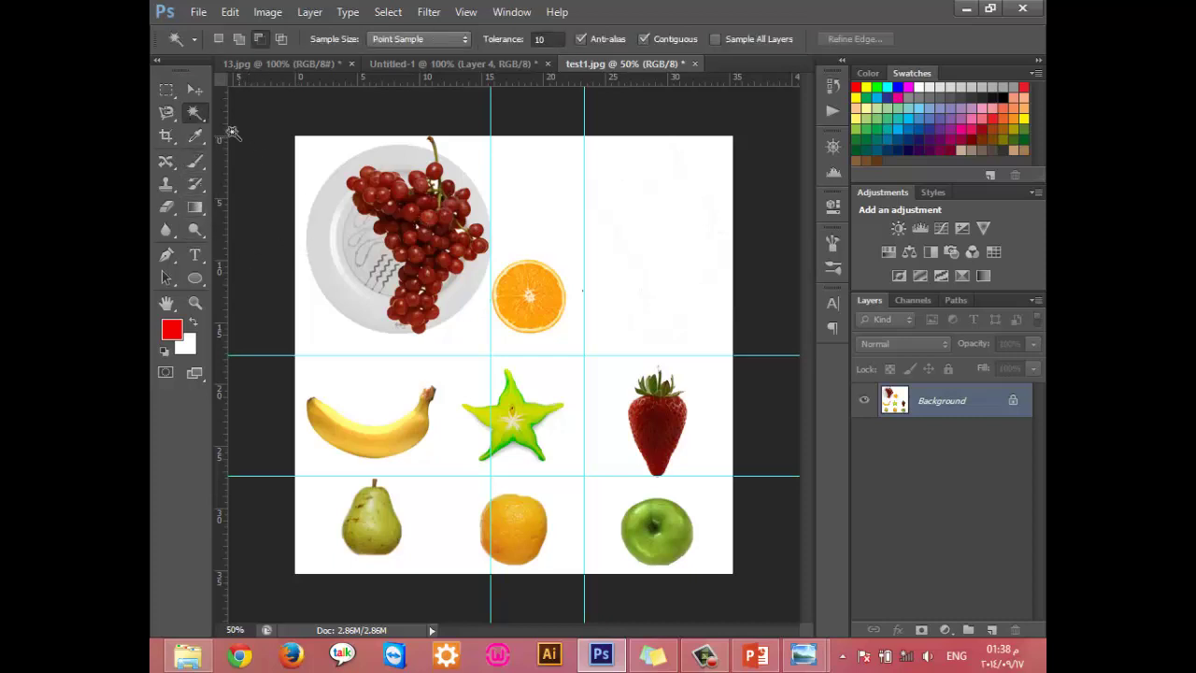
left_click(166, 90)
left_click_drag(299, 137, 488, 360)
left_click(195, 114)
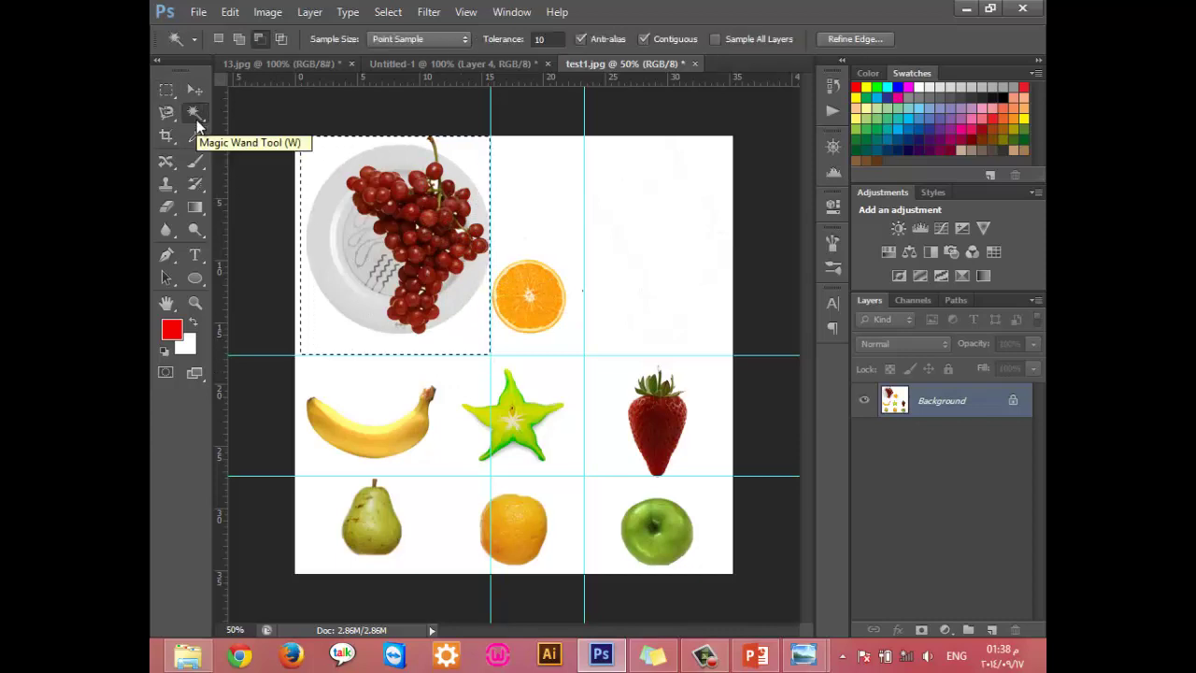
left_click(338, 218)
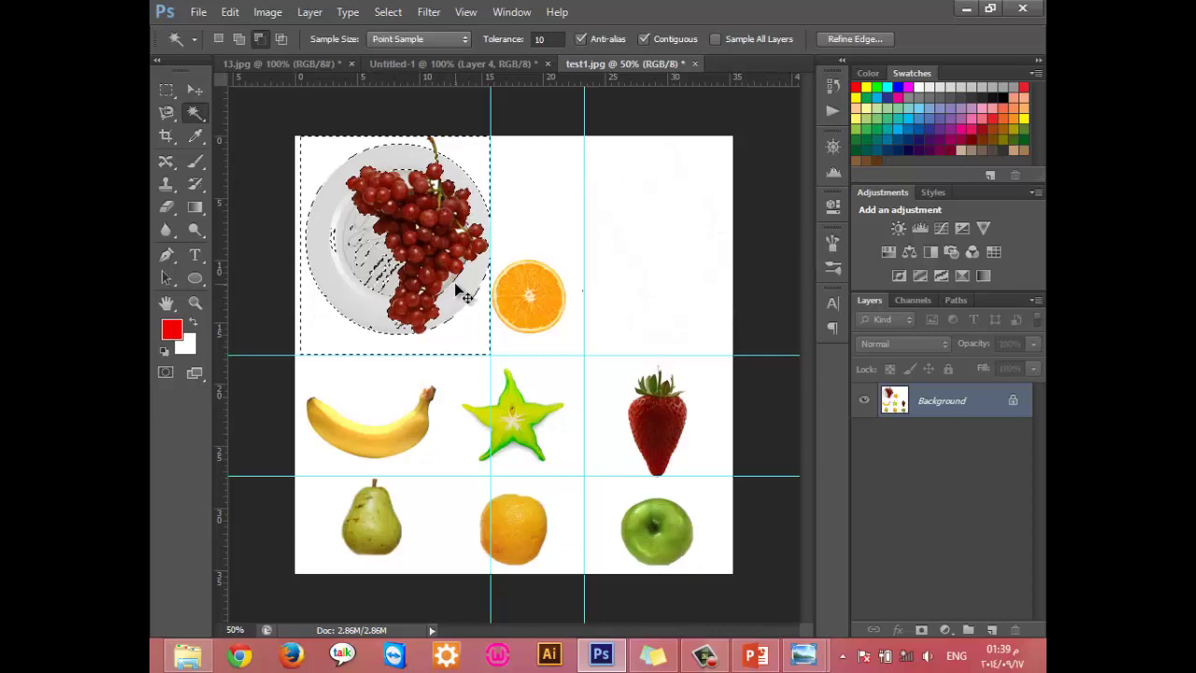
key("ctrl+d")
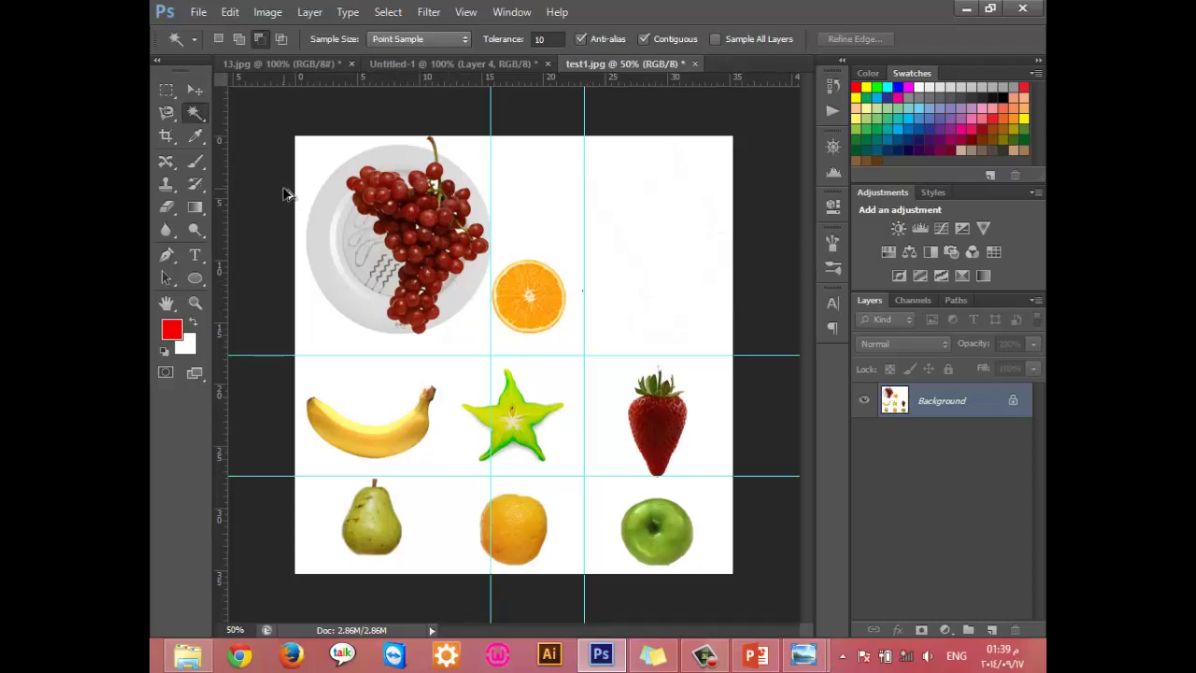
key("ctrl+shift+d")
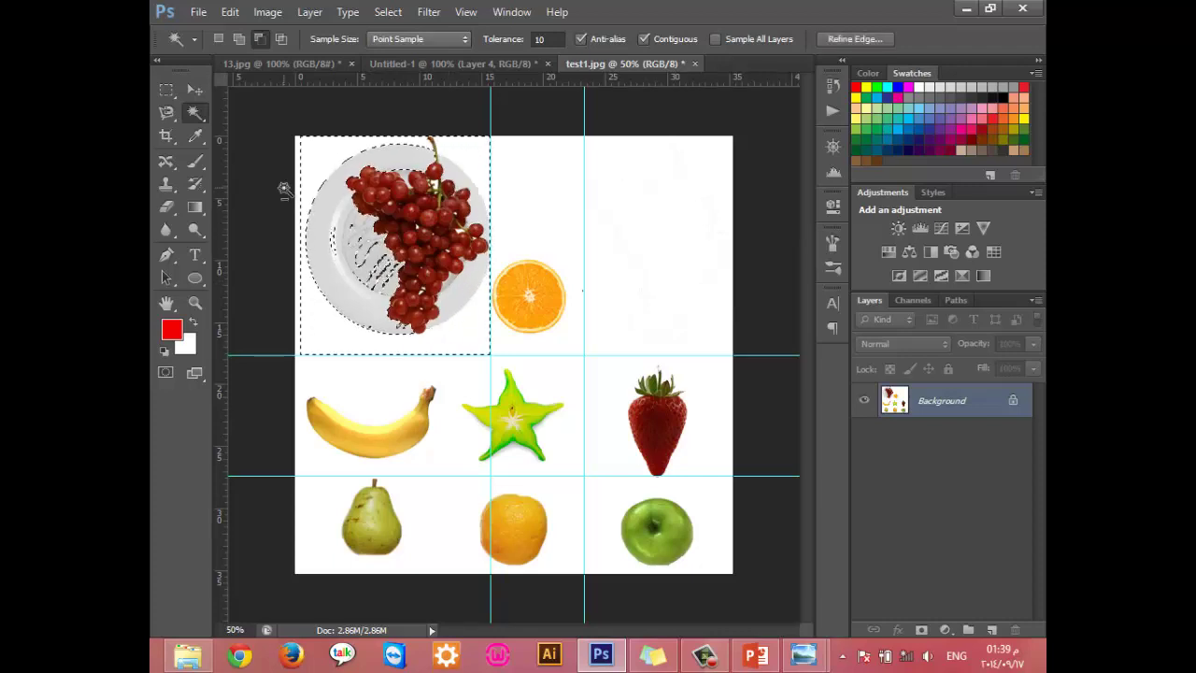
key("ctrl+d")
key("ctrl+shift+d")
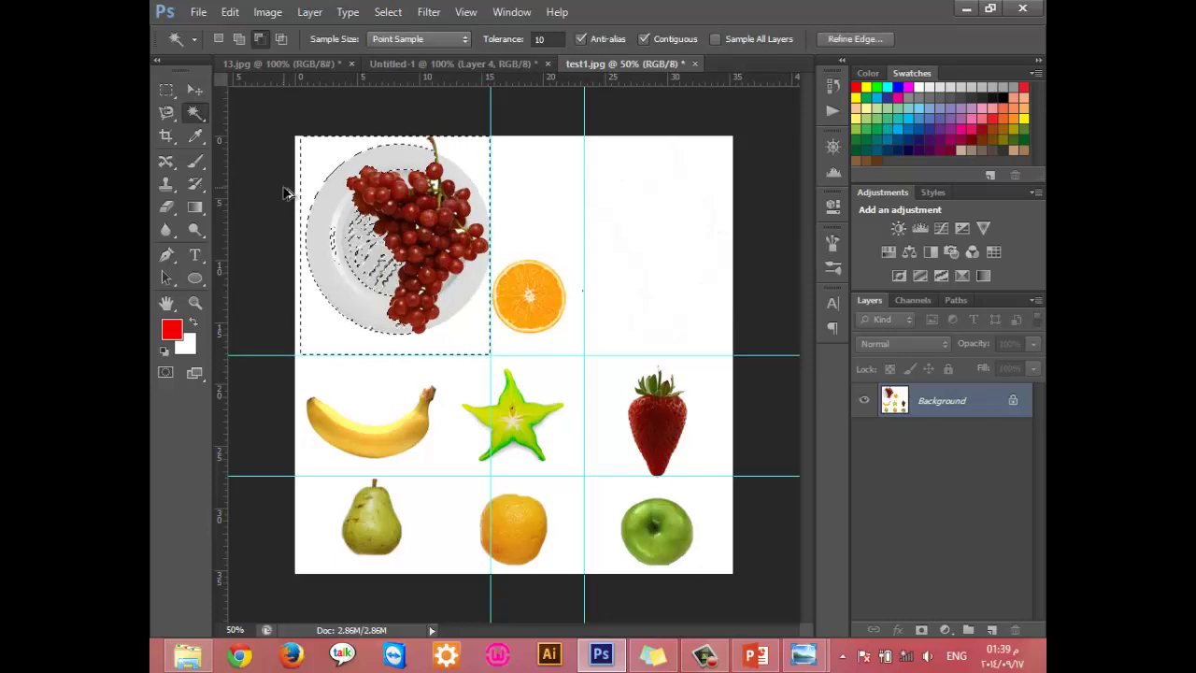
key("ctrl+shift+z")
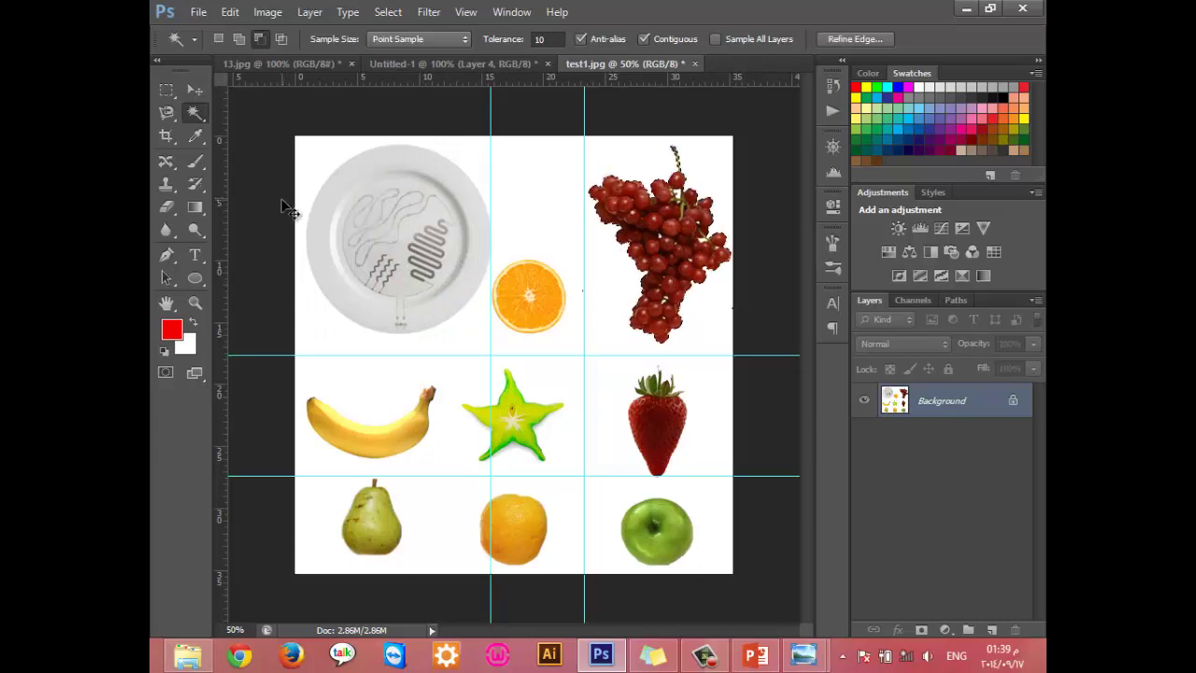
Step: Copy the grapes to a new layer and convert the Background into Layer 0
key("ctrl+j")
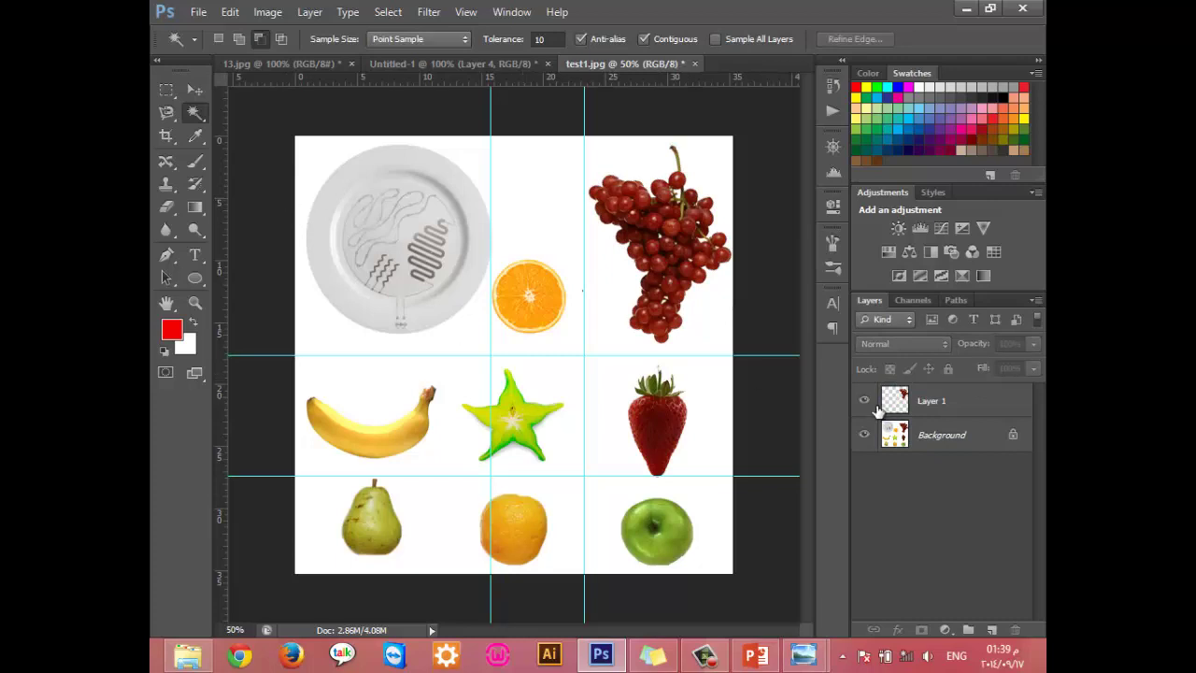
left_click(864, 401)
double_click(935, 435)
left_click(901, 204)
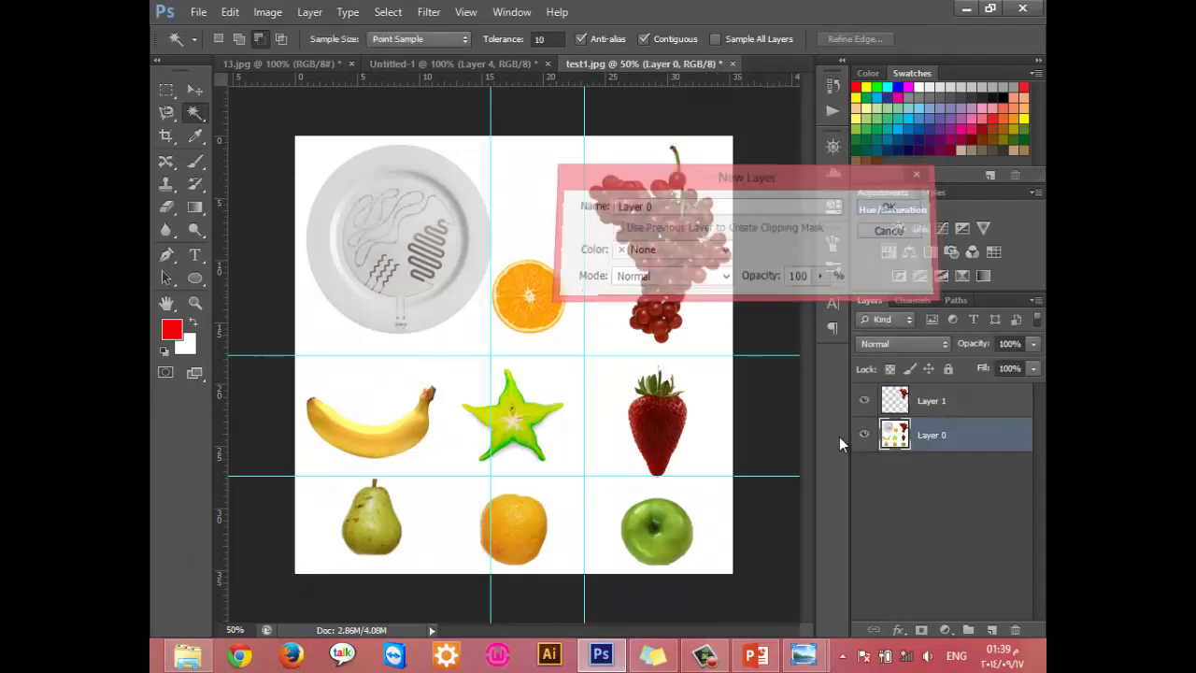
left_click(864, 436)
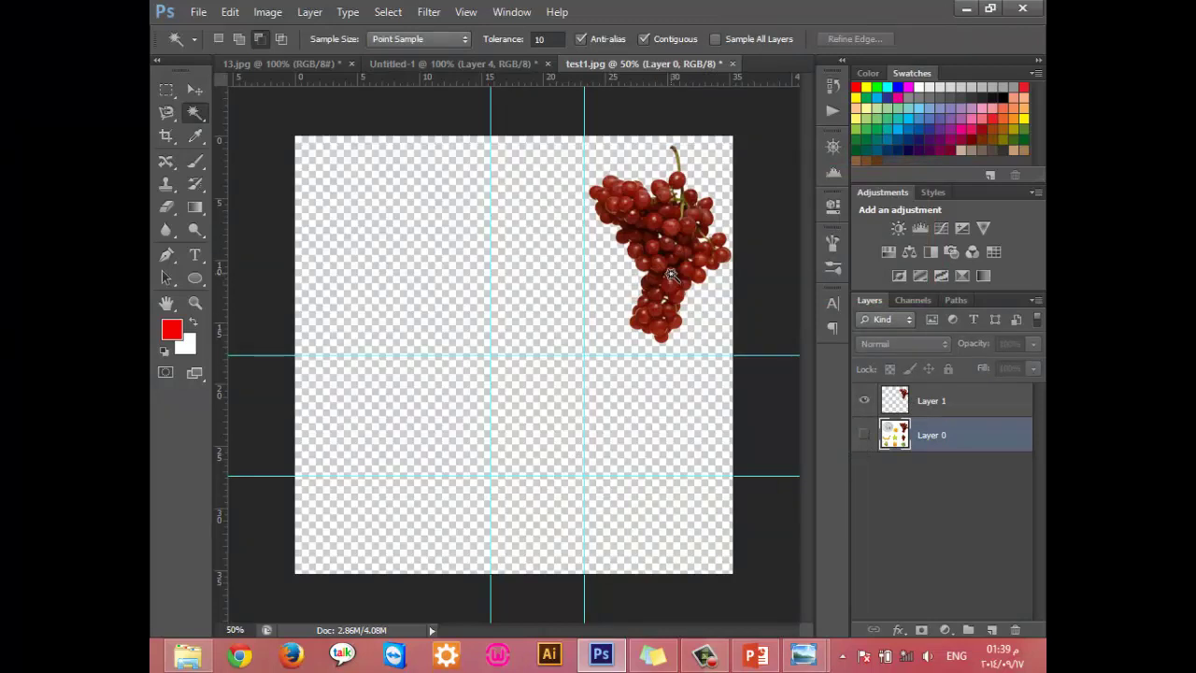
left_click(864, 435)
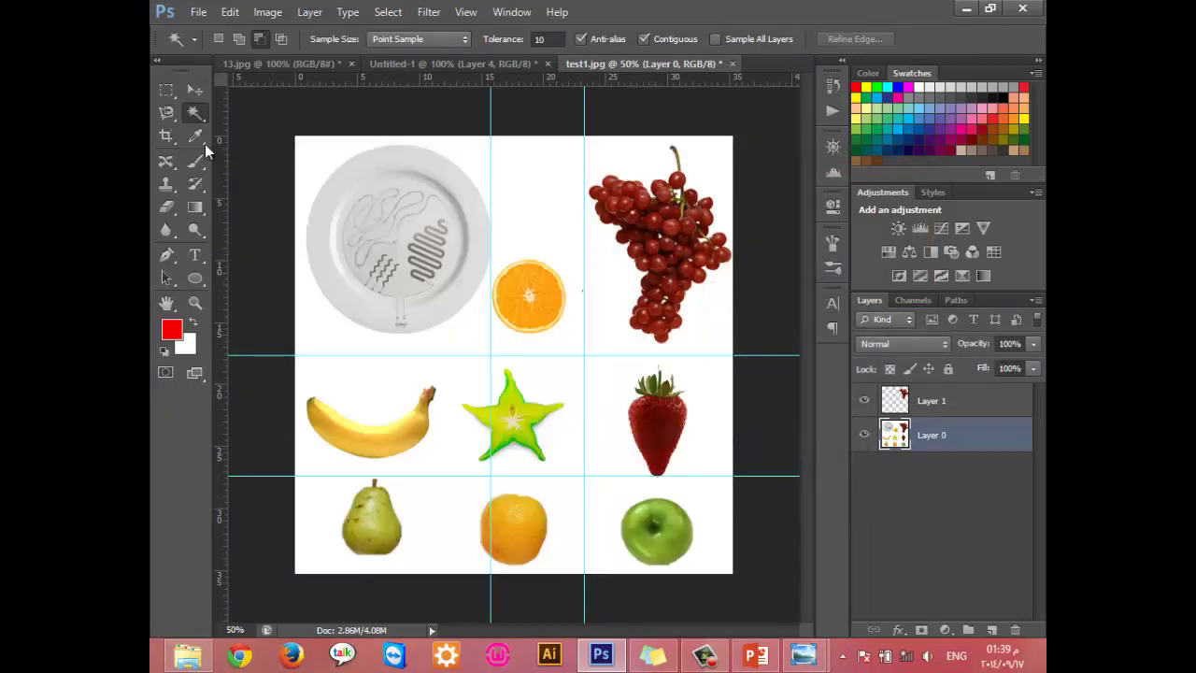
Step: Move the grapes layer onto the plate and scale it to about 54%
left_click(194, 88)
left_click(931, 401)
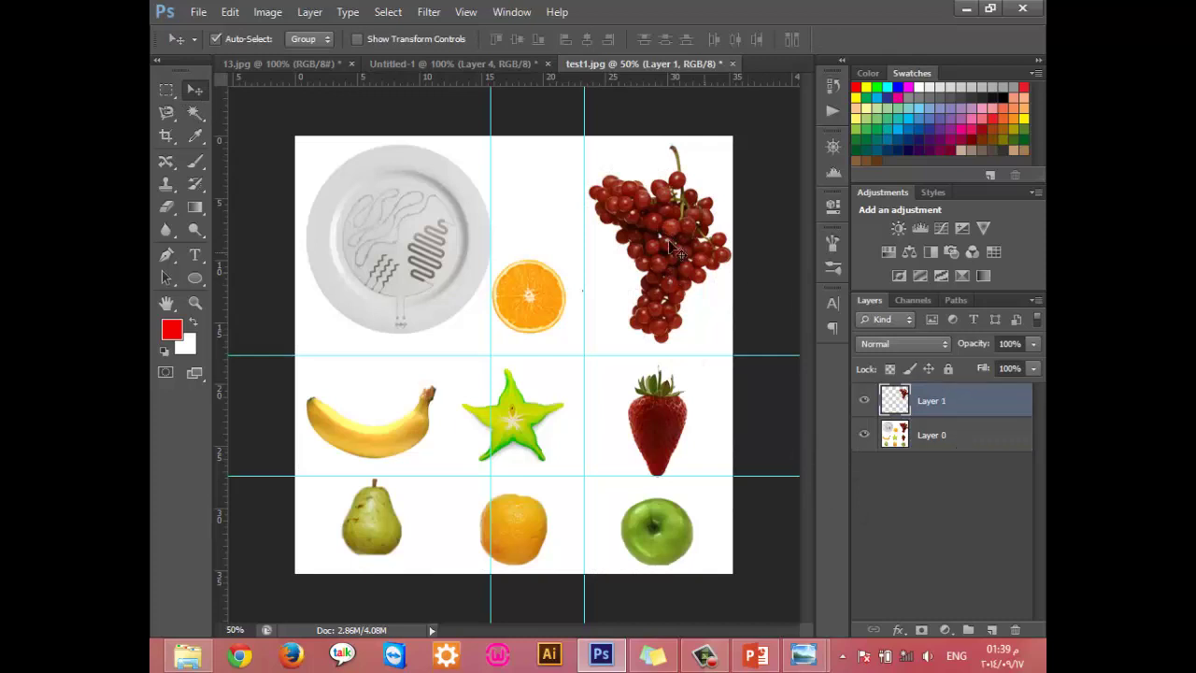
left_click_drag(665, 244, 439, 236)
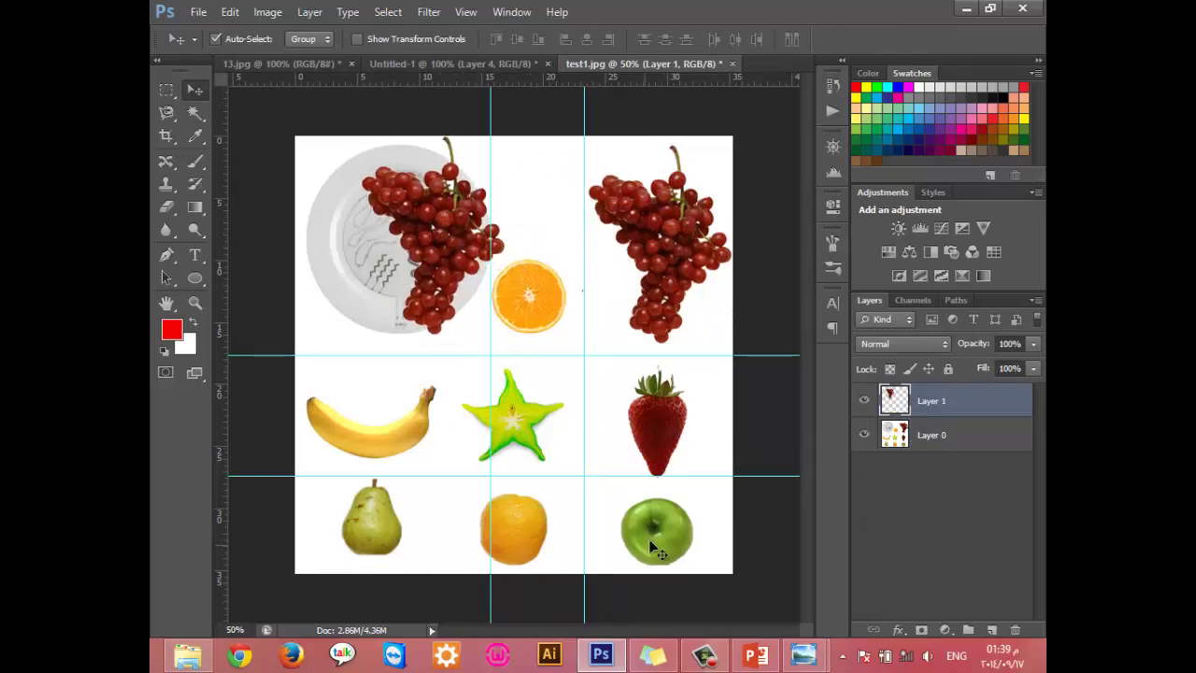
key("ctrl+t")
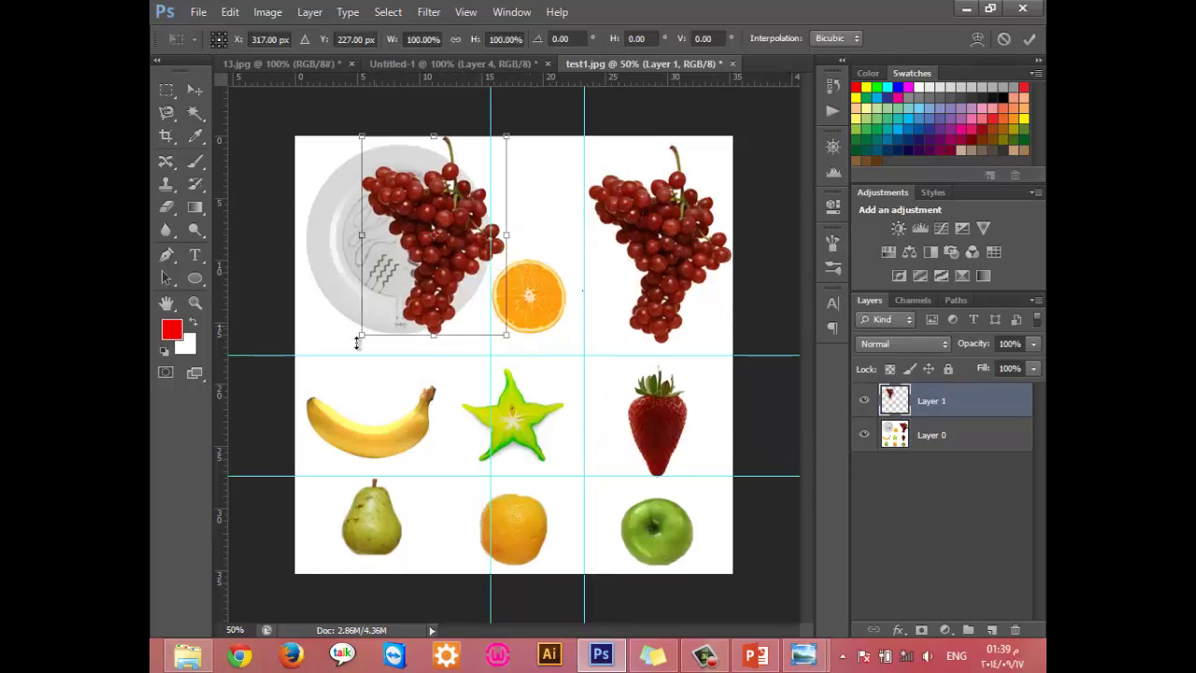
left_click_drag(360, 137, 393, 178)
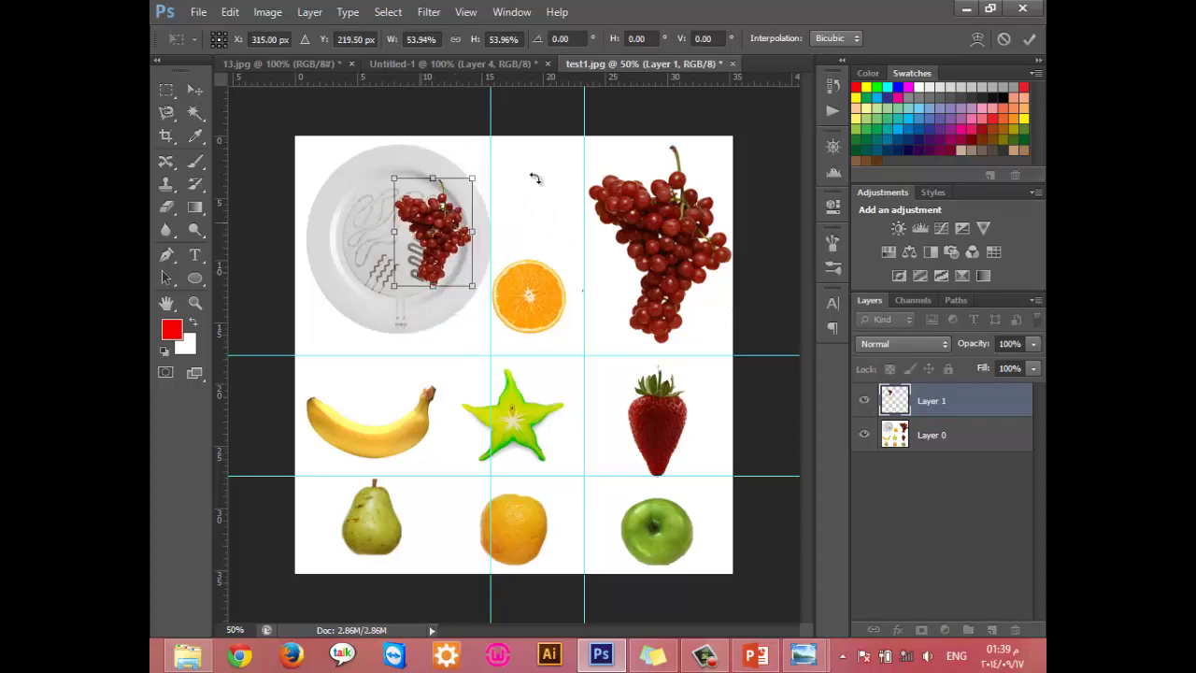
left_click(1029, 38)
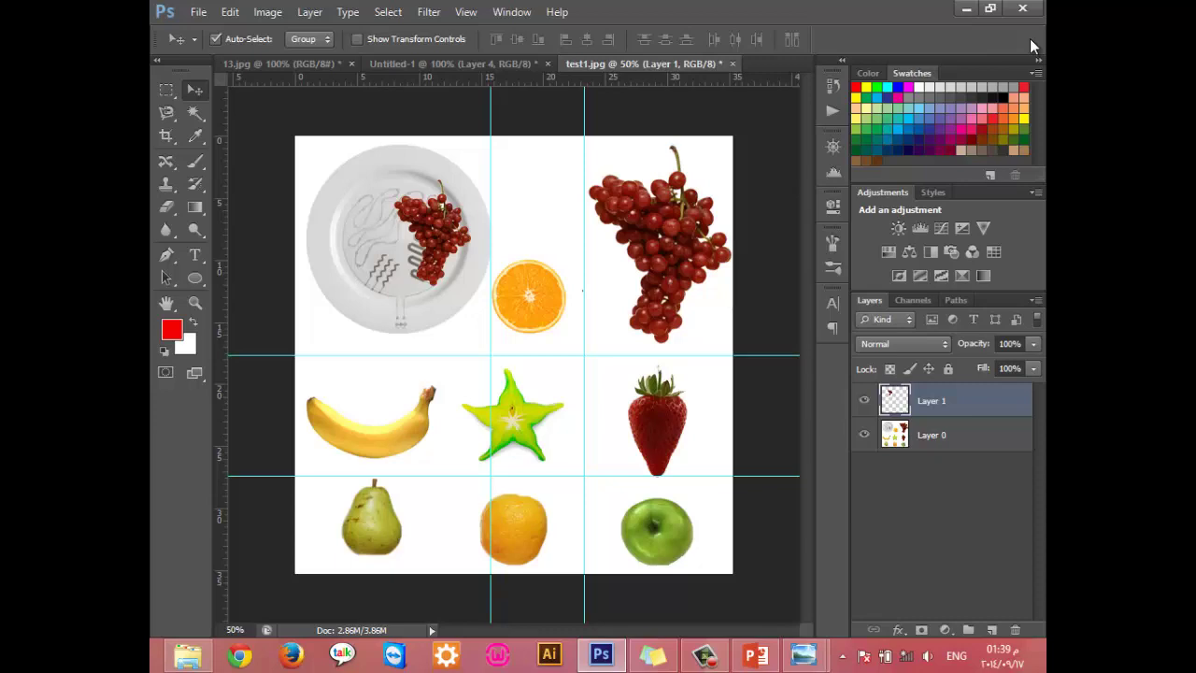
Step: Undo back to the locked Background, then cut and paste the grapes as a new layer
key("ctrl+alt+z")
key("ctrl+alt+z")
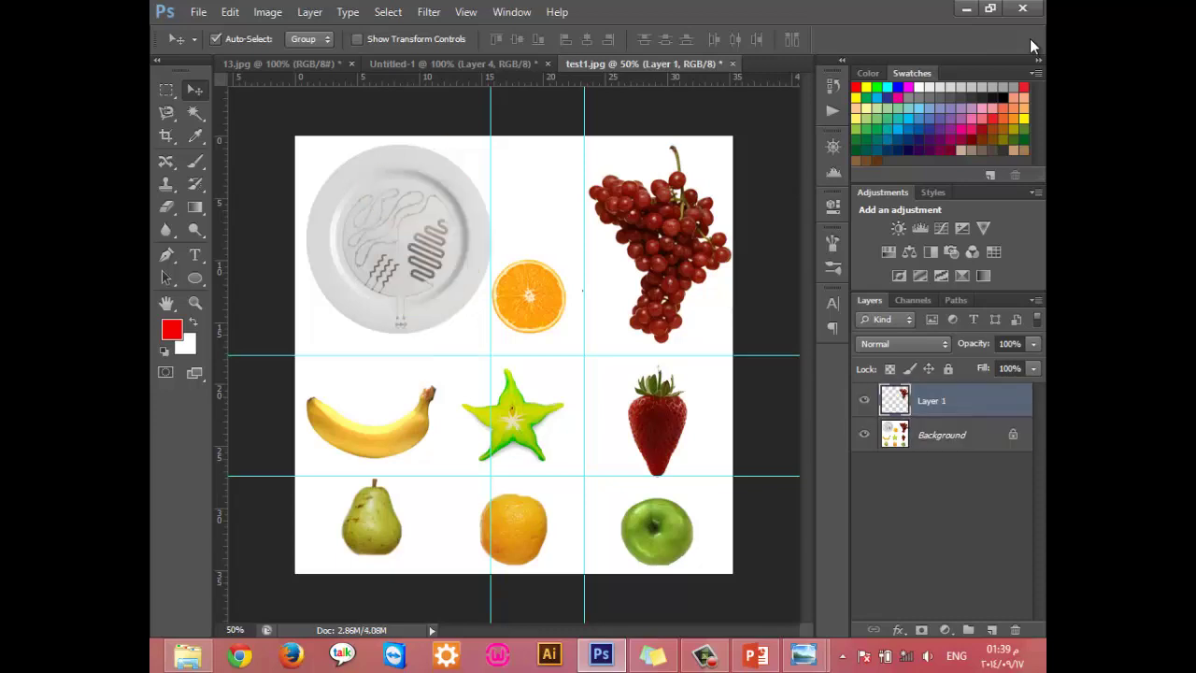
key("ctrl+alt+z")
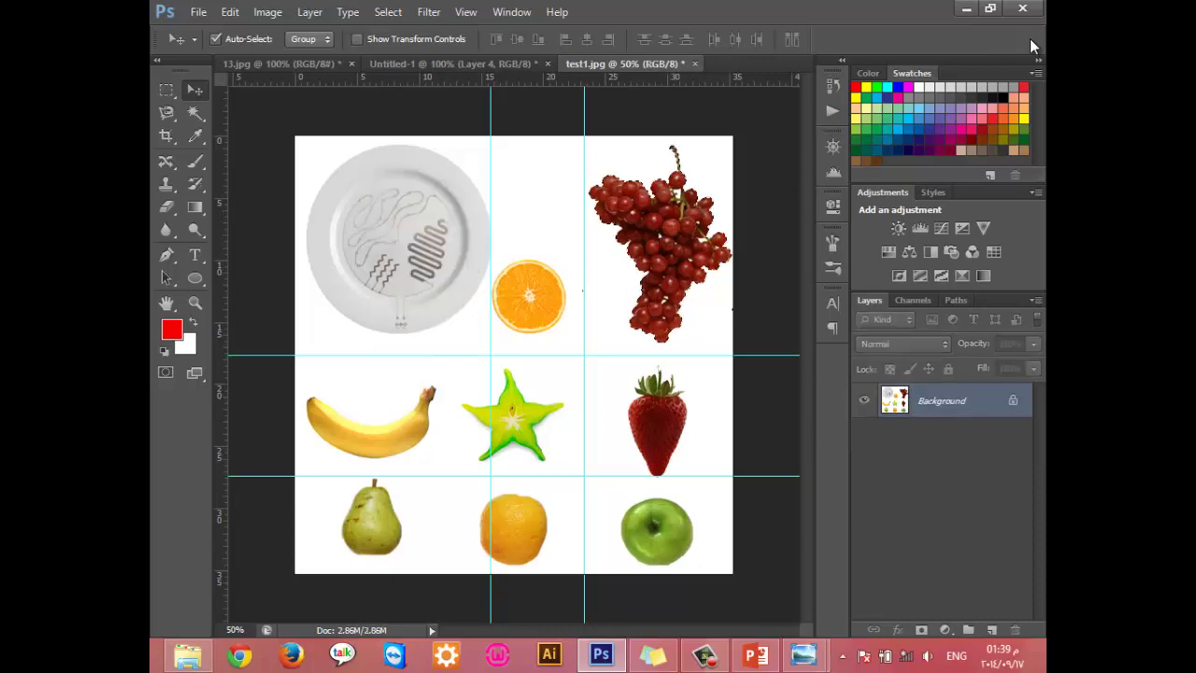
key("ctrl+x")
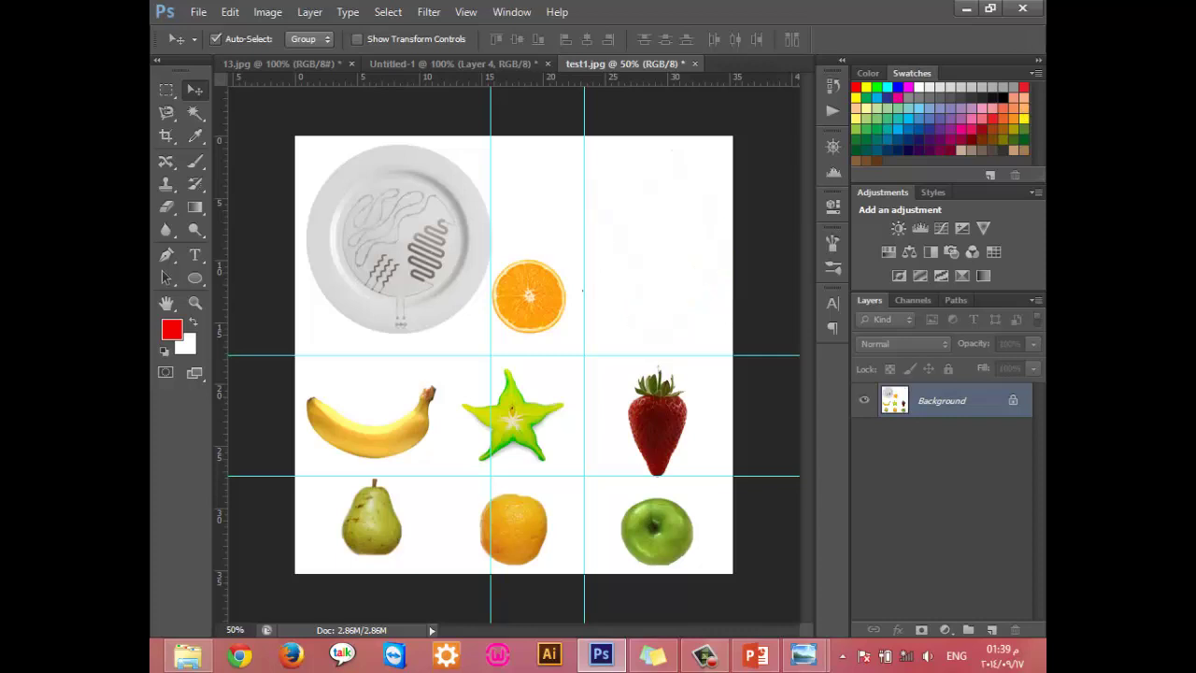
key("ctrl+v")
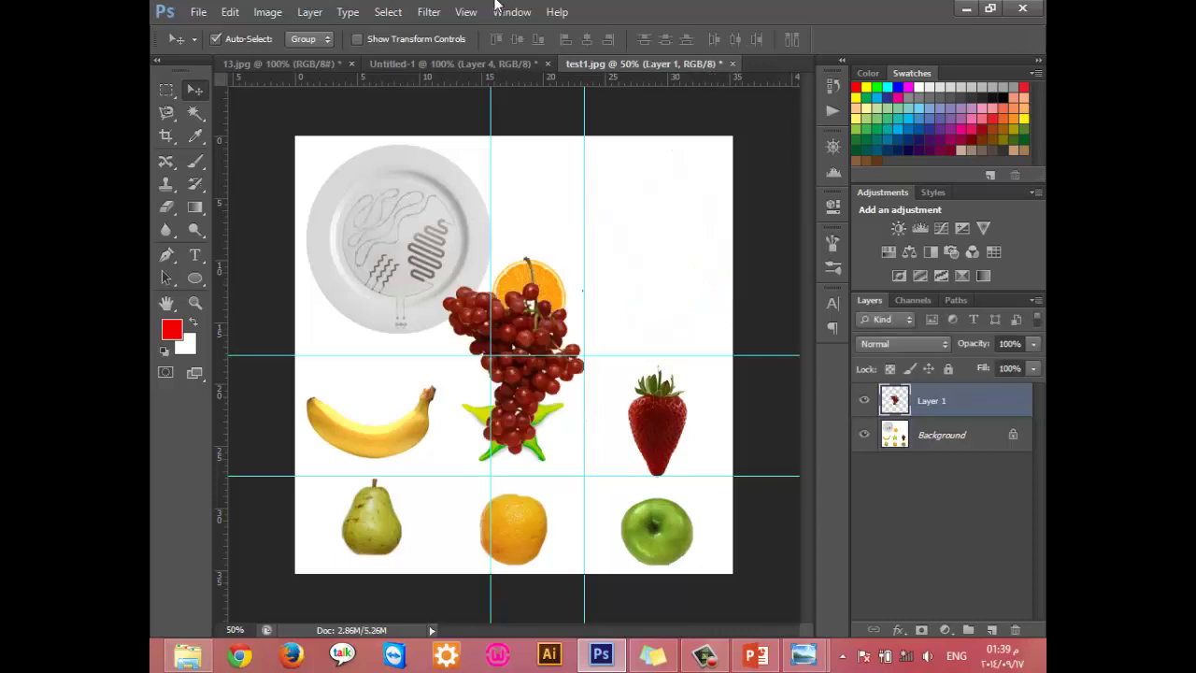
Step: Move the pasted grapes onto the plate and scale them to about 59%
mouse_move(525, 337)
left_mouse_down()
mouse_move(599, 289)
mouse_move(590, 253)
left_mouse_up()
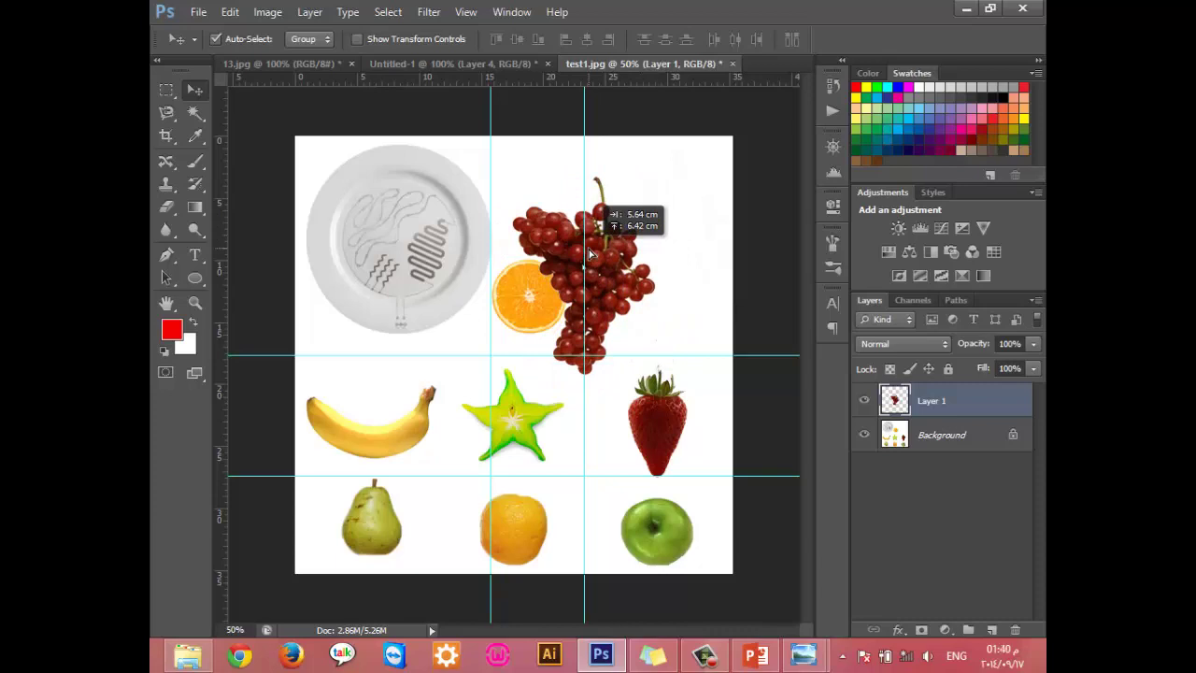
mouse_move(589, 253)
left_mouse_down()
mouse_move(500, 225)
mouse_move(483, 206)
left_mouse_up()
key("ctrl+t")
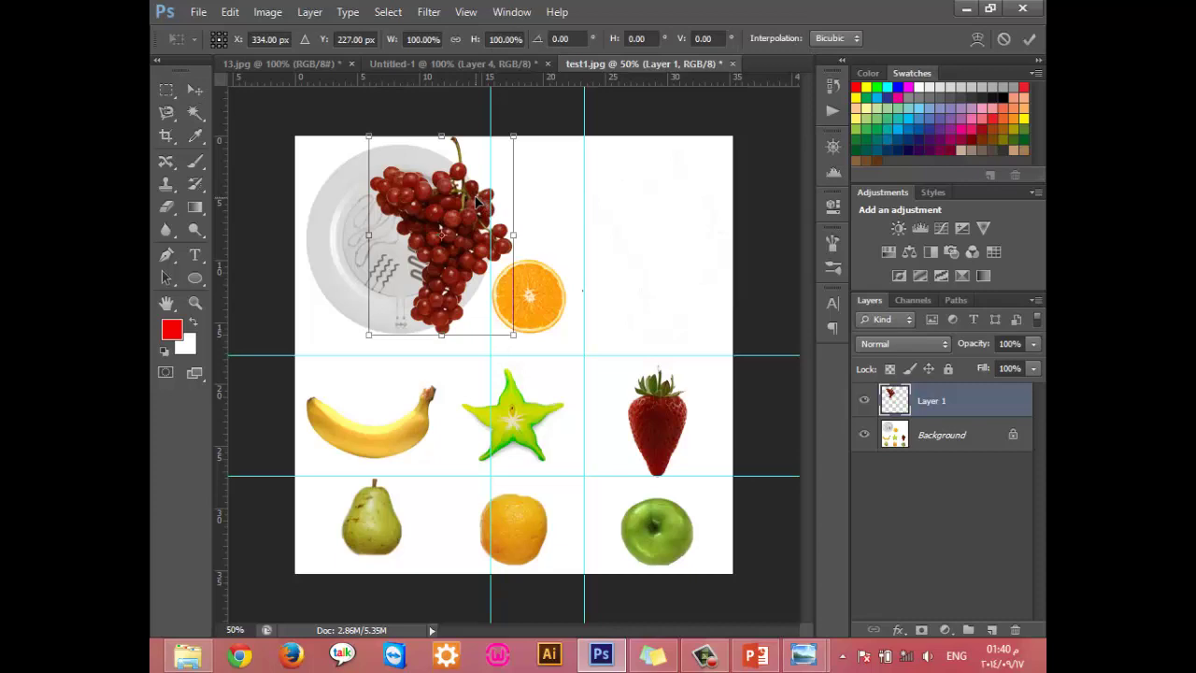
mouse_move(369, 137)
left_mouse_down()
mouse_move(437, 238)
mouse_move(411, 209)
left_mouse_up()
left_click(1024, 40)
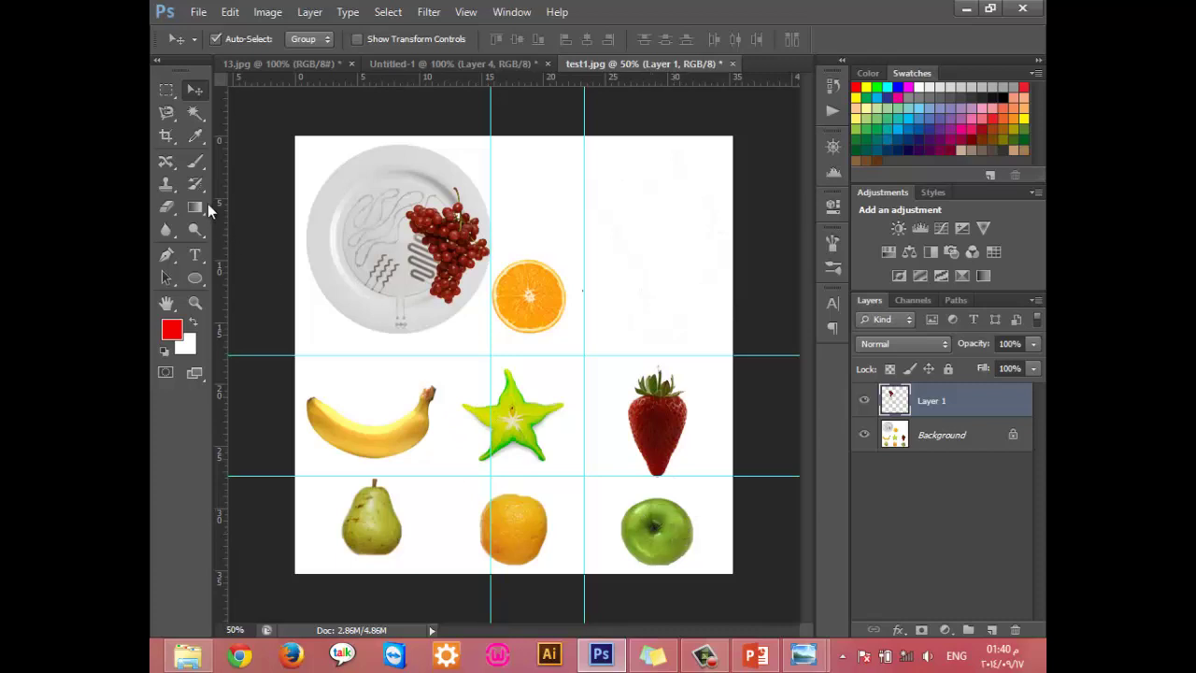
Step: Select the green apple on the Background layer with the Quick Selection brush at size 60
left_click(194, 112)
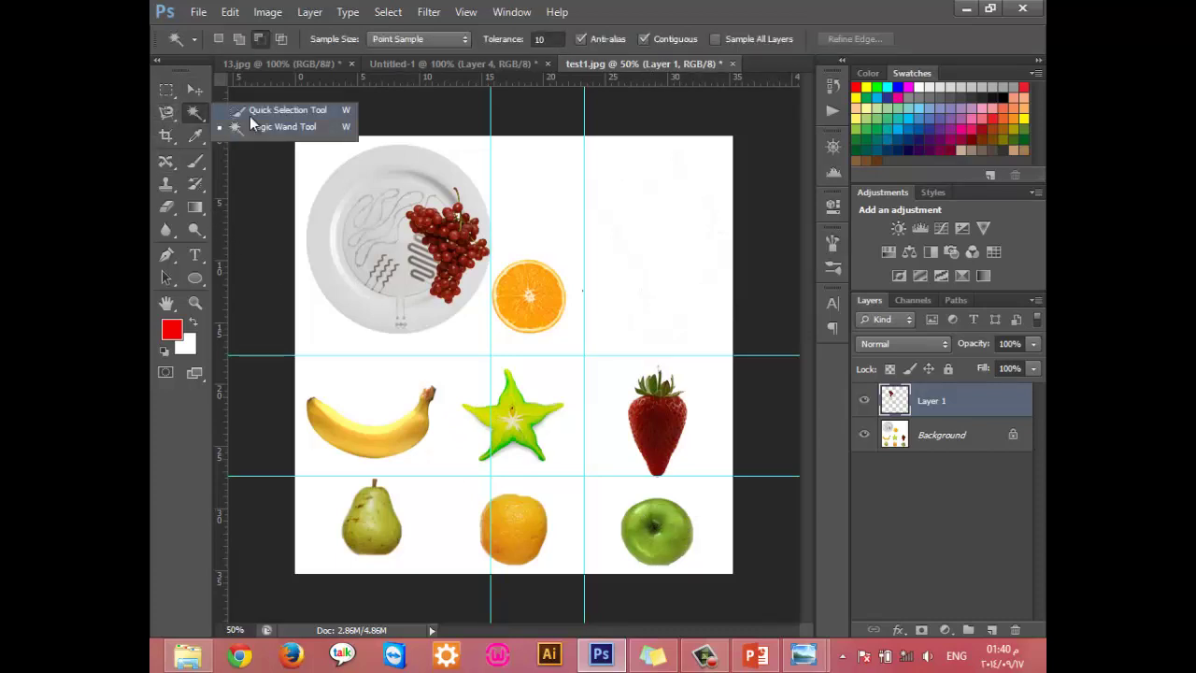
left_click(250, 115)
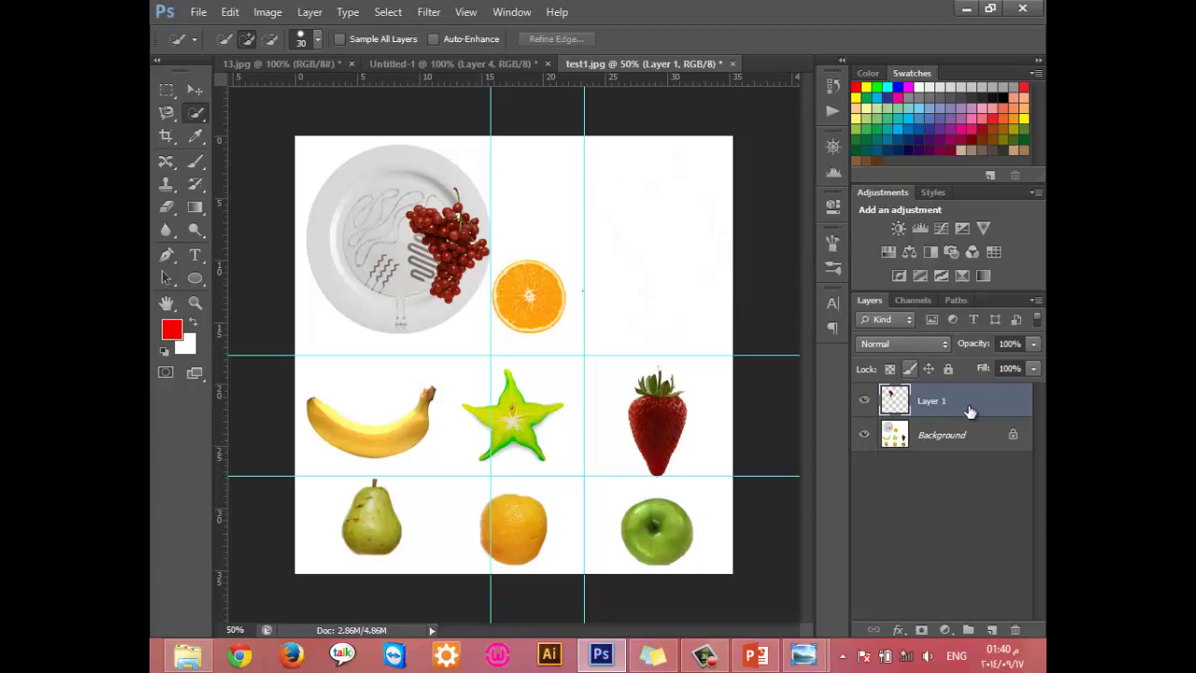
left_click(987, 444)
left_click(673, 527)
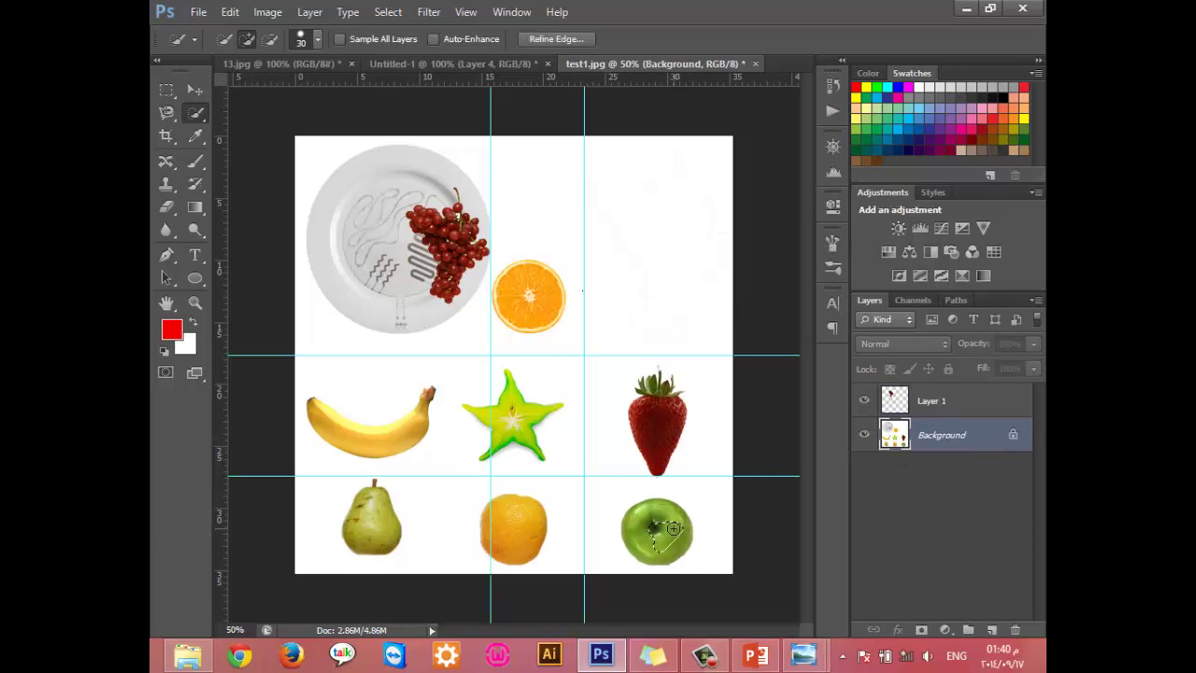
key("ctrl+d")
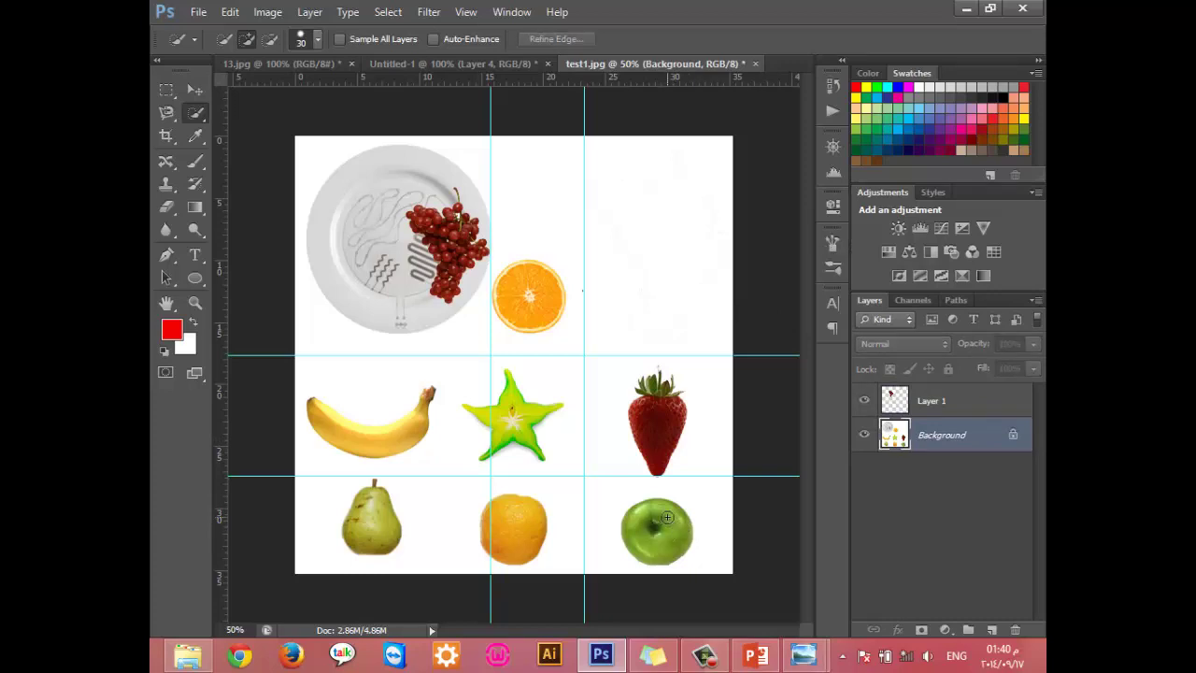
key("bracketright")
key("bracketright")
key("bracketright")
key("bracketright")
key("bracketright")
key("bracketright")
key("bracketright")
left_click(657, 534)
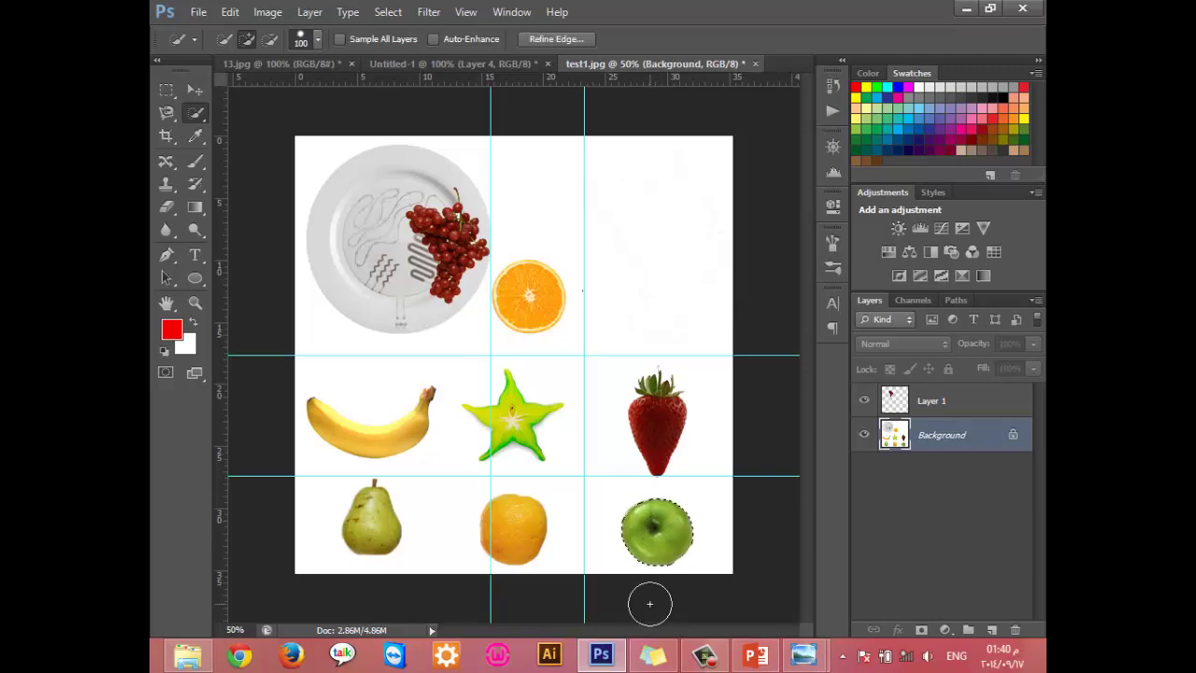
Step: Cut and paste the apple, then undo both steps to restore its selection
key("ctrl+x")
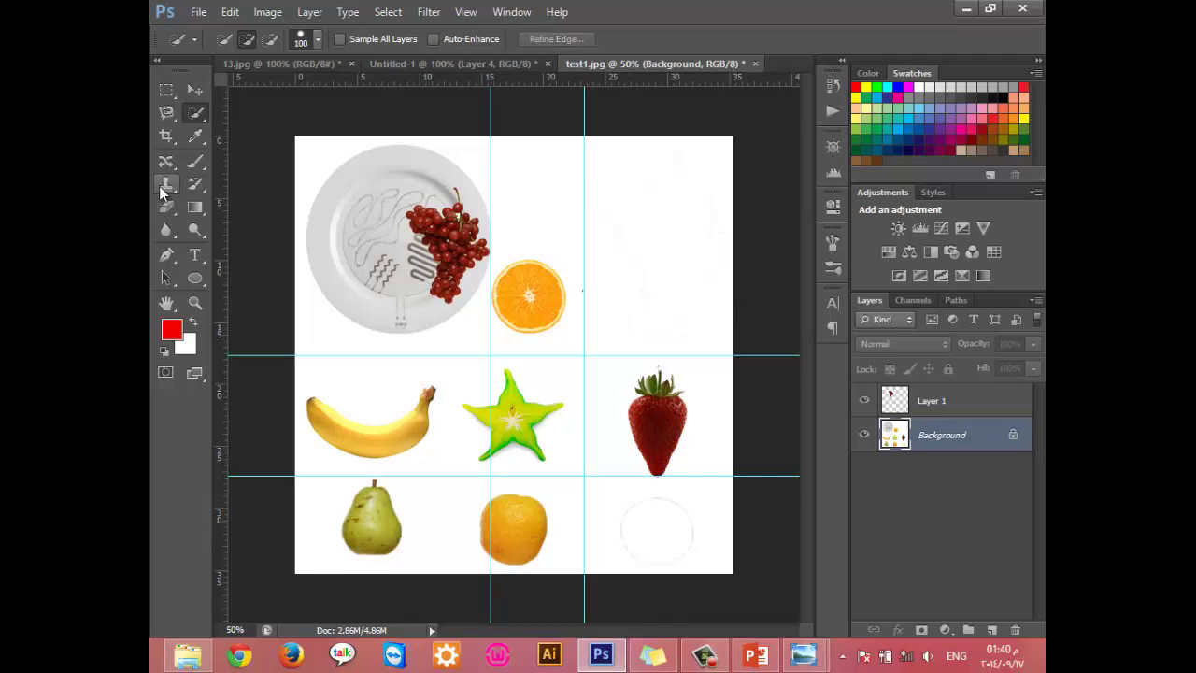
key("ctrl+v")
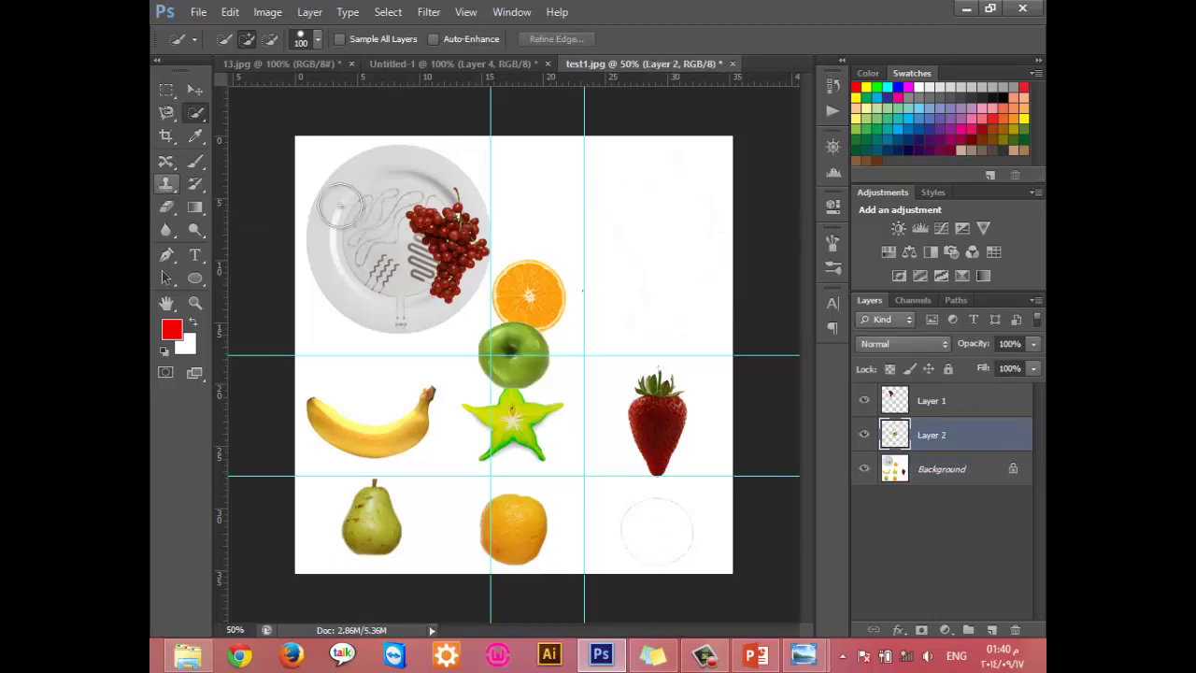
key("ctrl+alt+z")
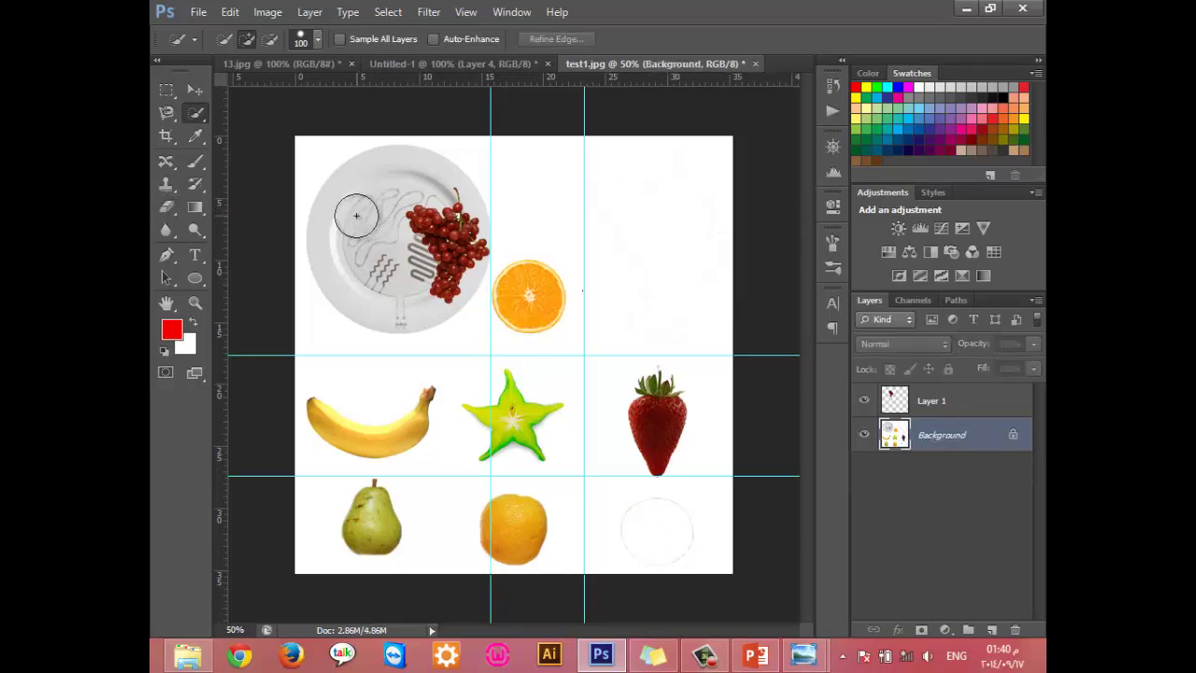
key("ctrl+alt+z")
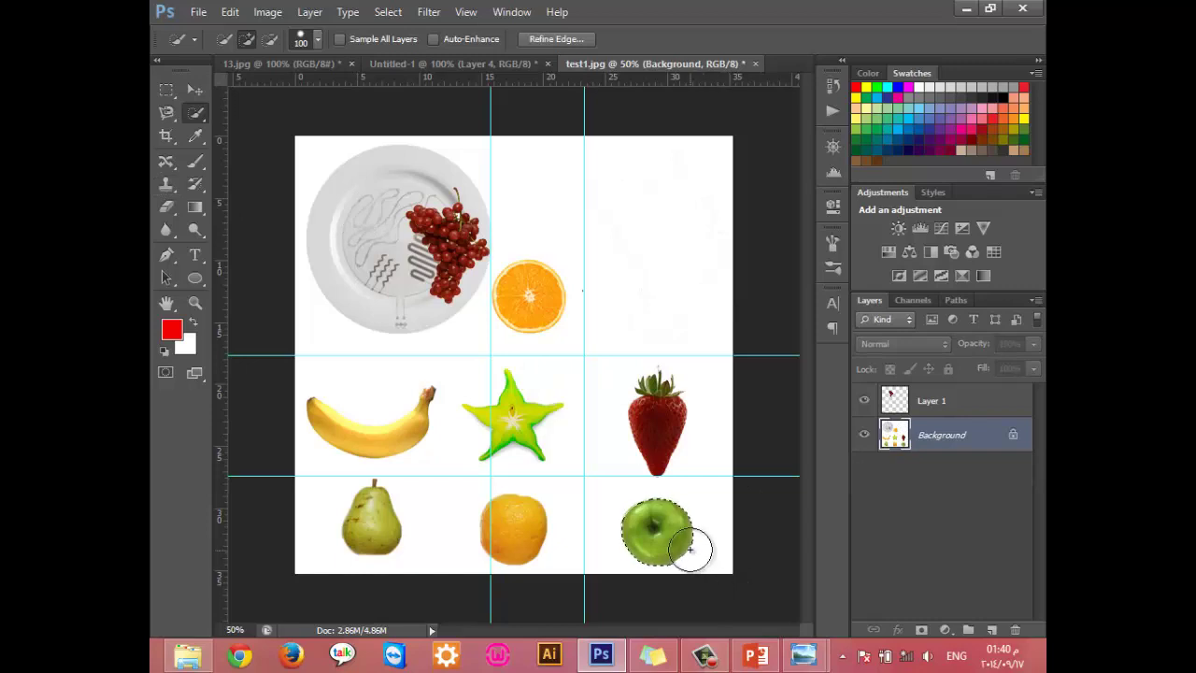
Step: Open Refine Edge on the apple selection, move the dialog left, and set View to On Black
left_click(563, 41)
left_click_drag(994, 194, 353, 102)
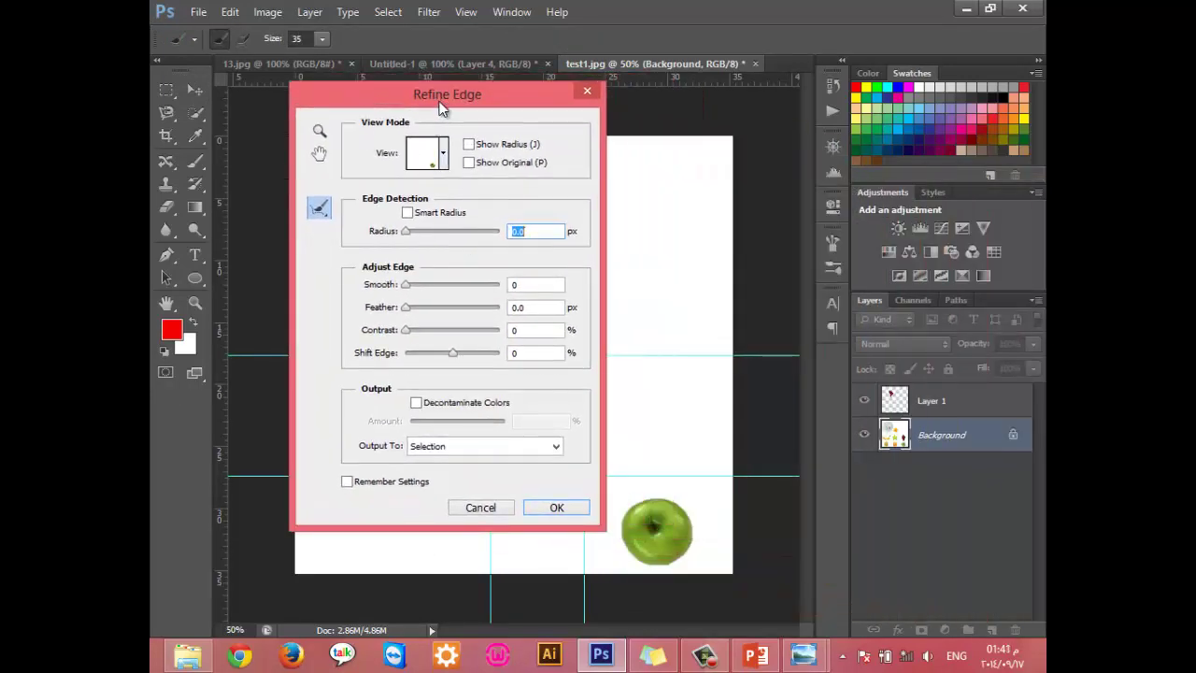
left_click_drag(447, 103, 443, 108)
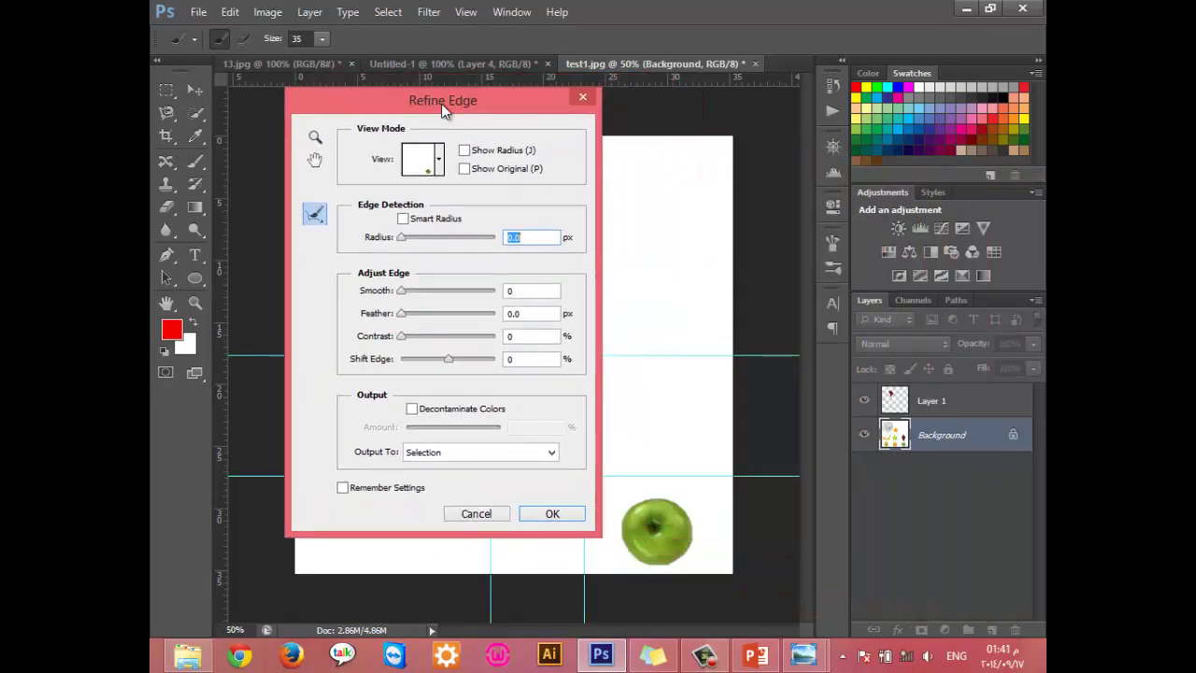
left_click(438, 160)
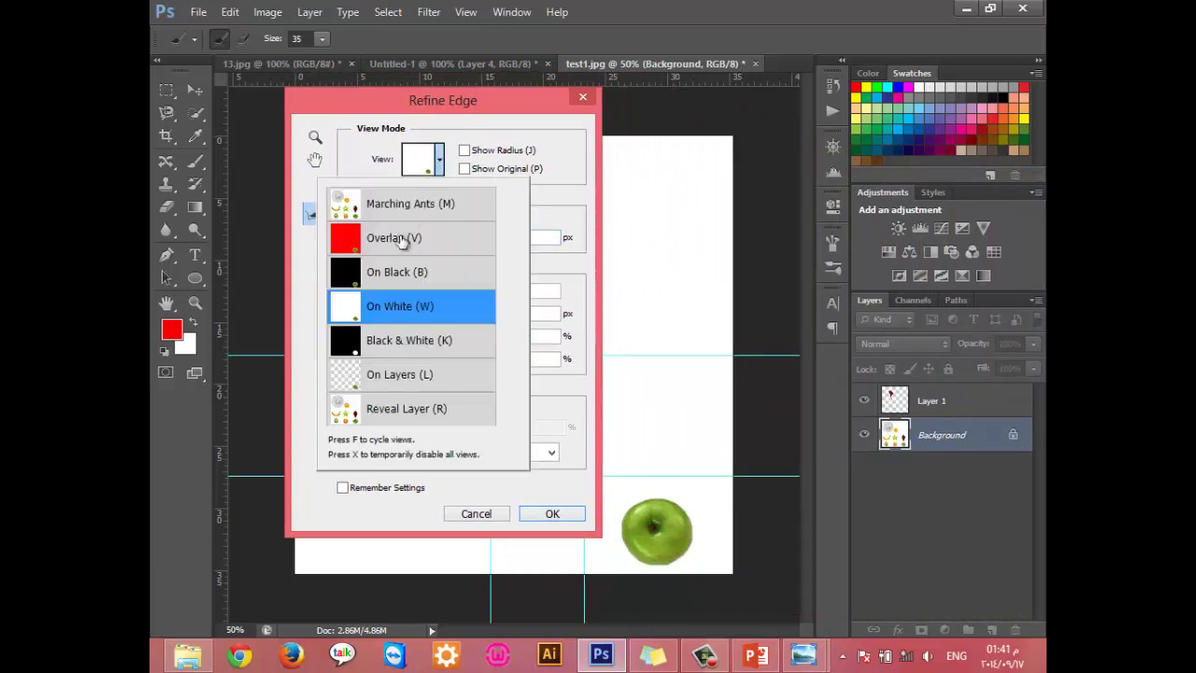
left_click_drag(389, 107, 277, 146)
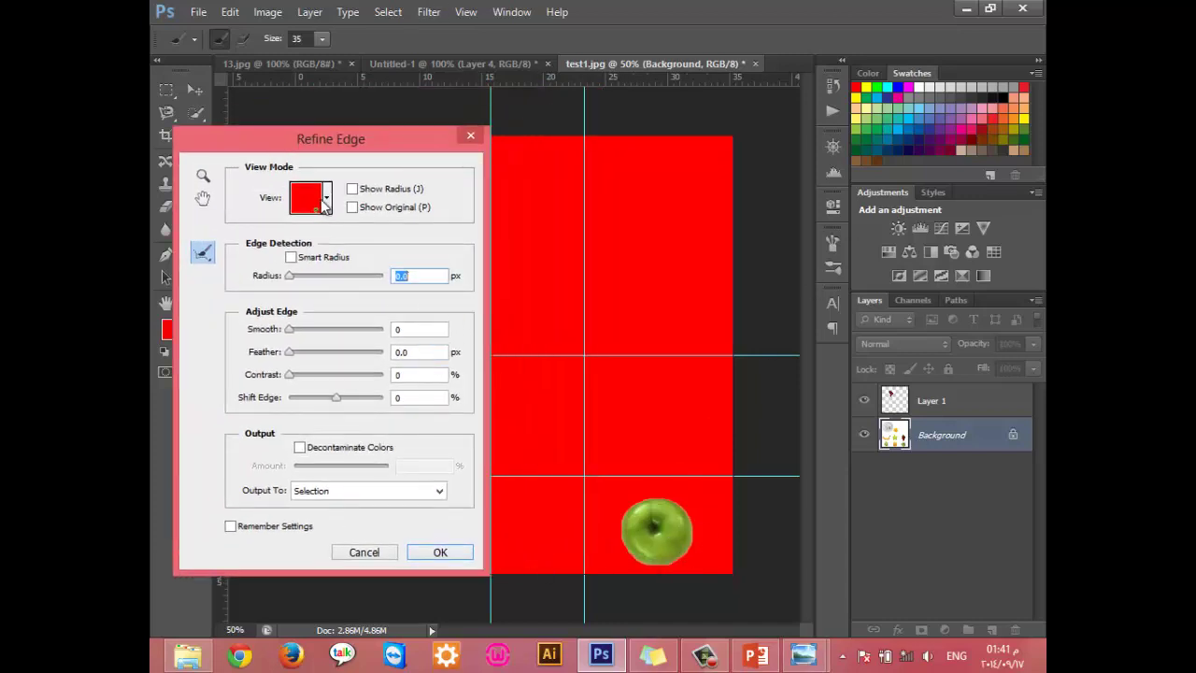
left_click(326, 198)
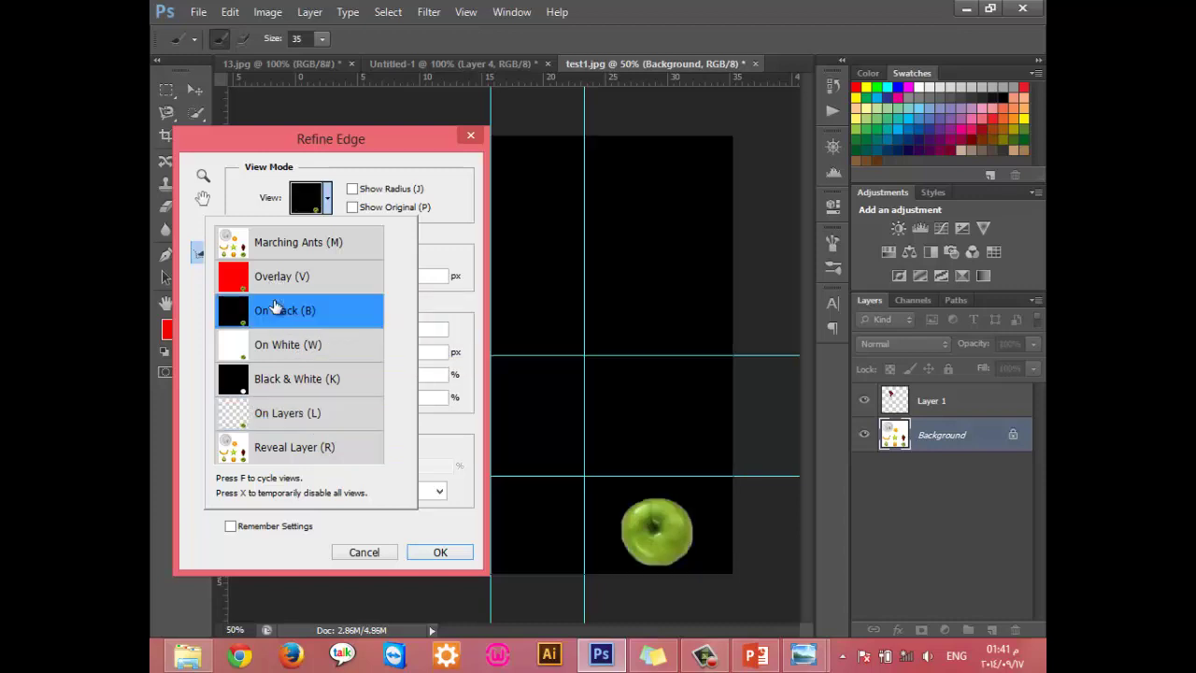
left_click(333, 200)
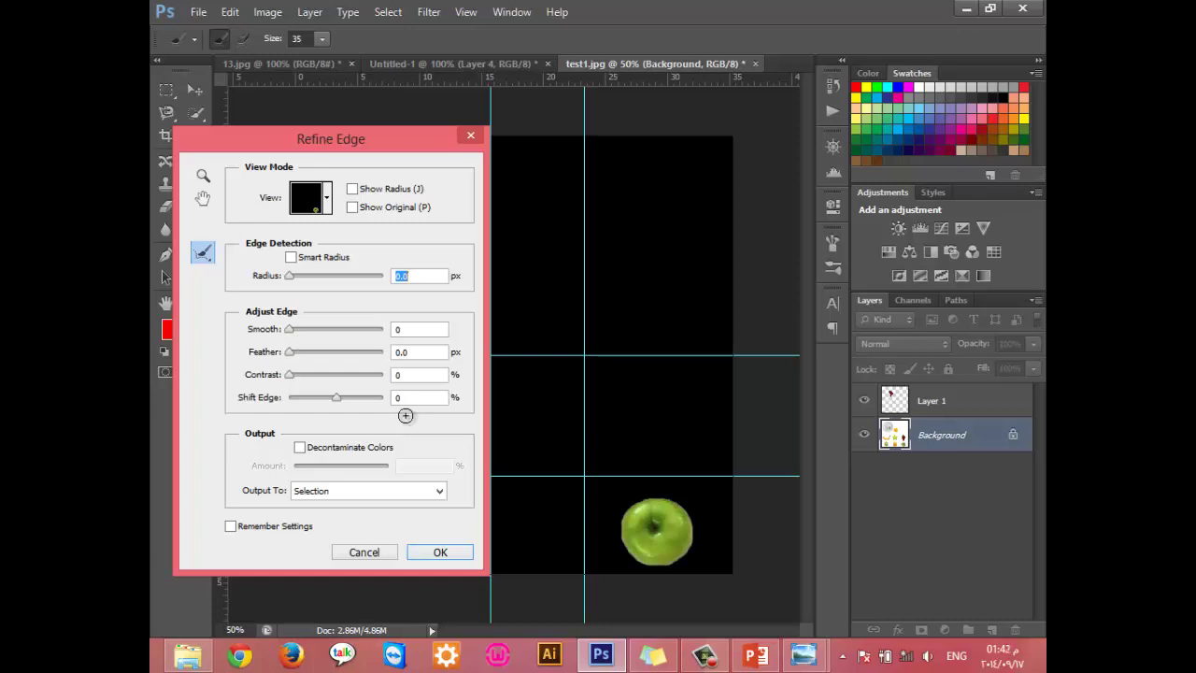
Step: Try Smooth, Feather and Contrast values, settling on Feather 0.3 px, Contrast 4%, Shift Edge -96%
mouse_move(292, 330)
left_mouse_down()
mouse_move(344, 336)
mouse_move(287, 341)
left_mouse_up()
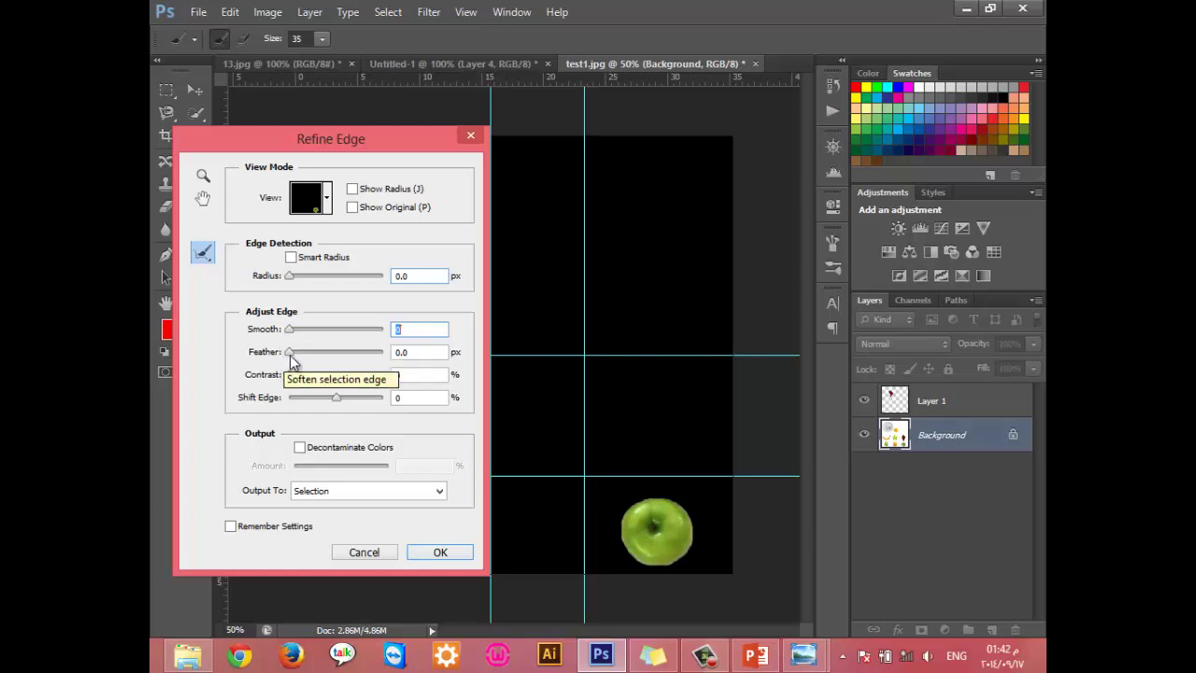
left_click_drag(295, 352, 306, 355)
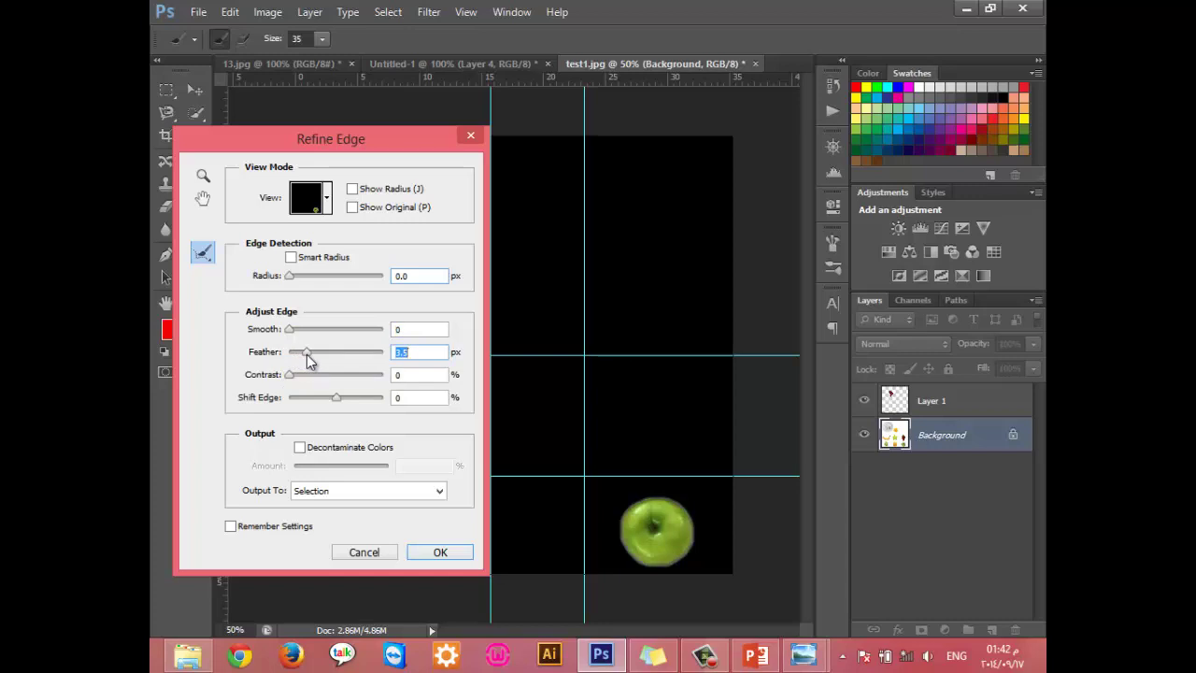
mouse_move(306, 354)
left_mouse_down()
mouse_move(348, 356)
mouse_move(330, 356)
left_mouse_up()
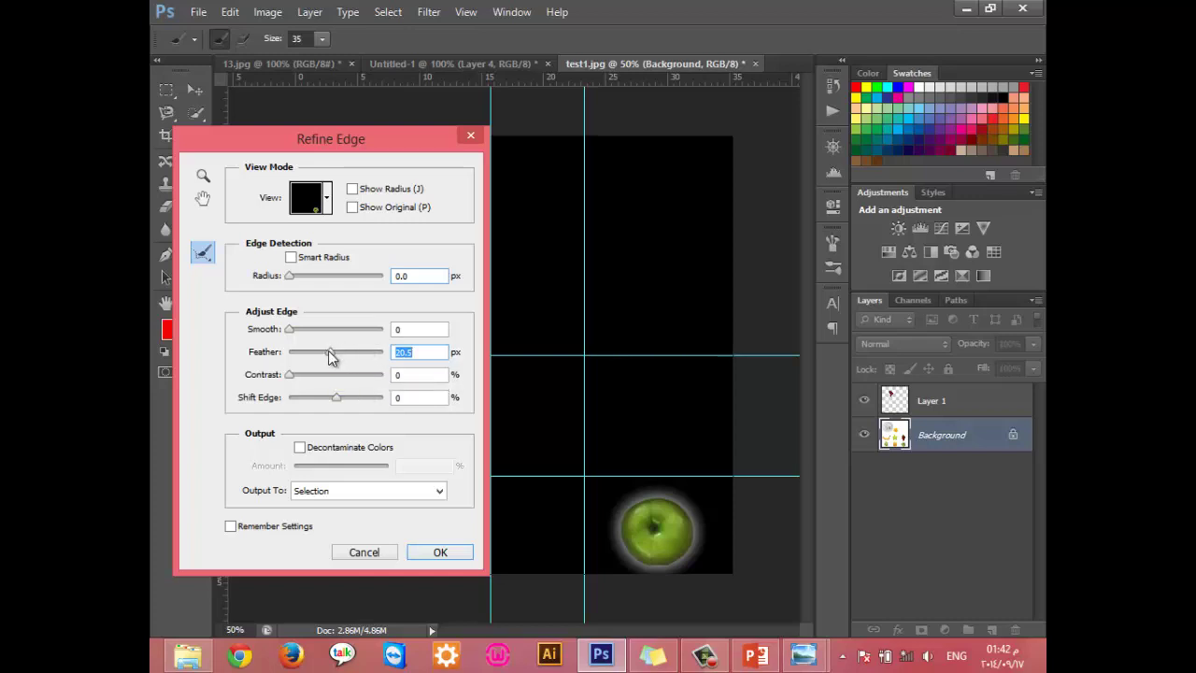
left_click_drag(330, 352, 289, 354)
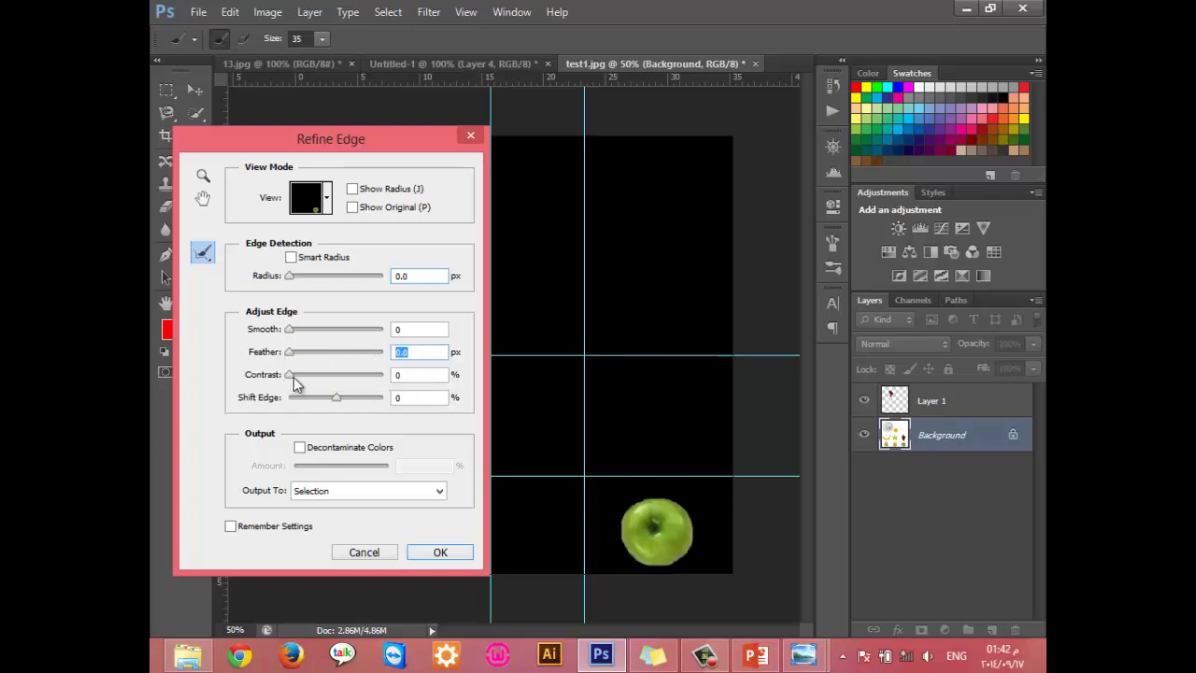
left_click_drag(293, 355, 324, 379)
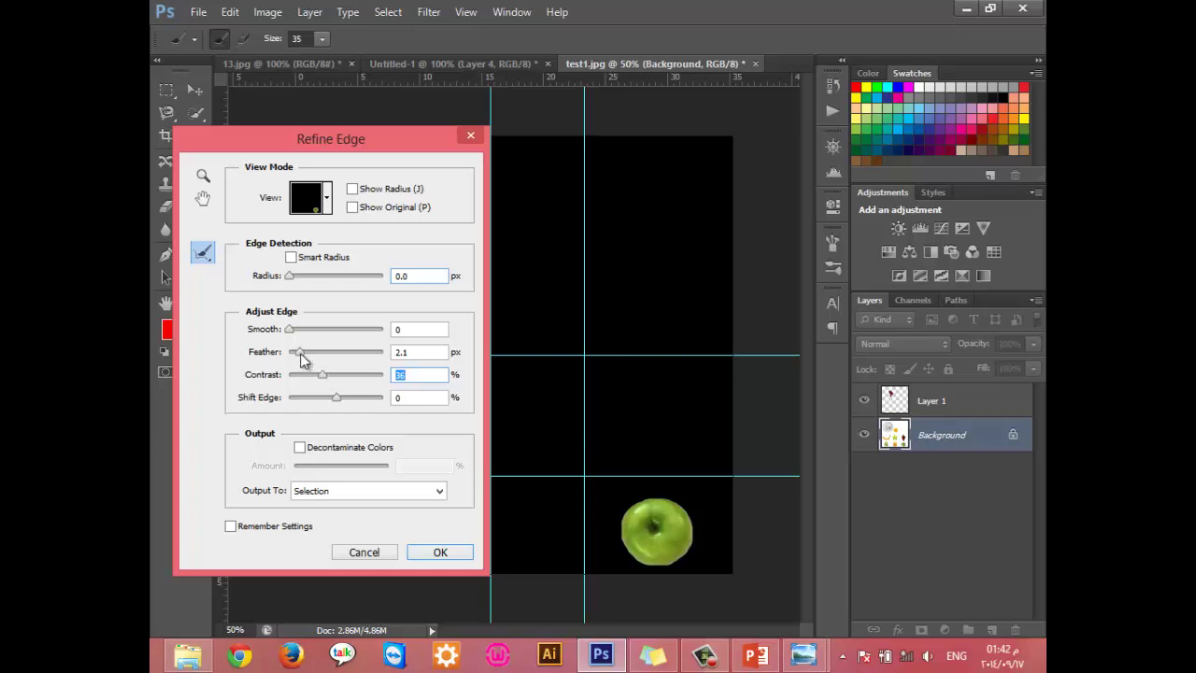
mouse_move(299, 352)
left_mouse_down()
mouse_move(326, 352)
mouse_move(350, 376)
left_mouse_up()
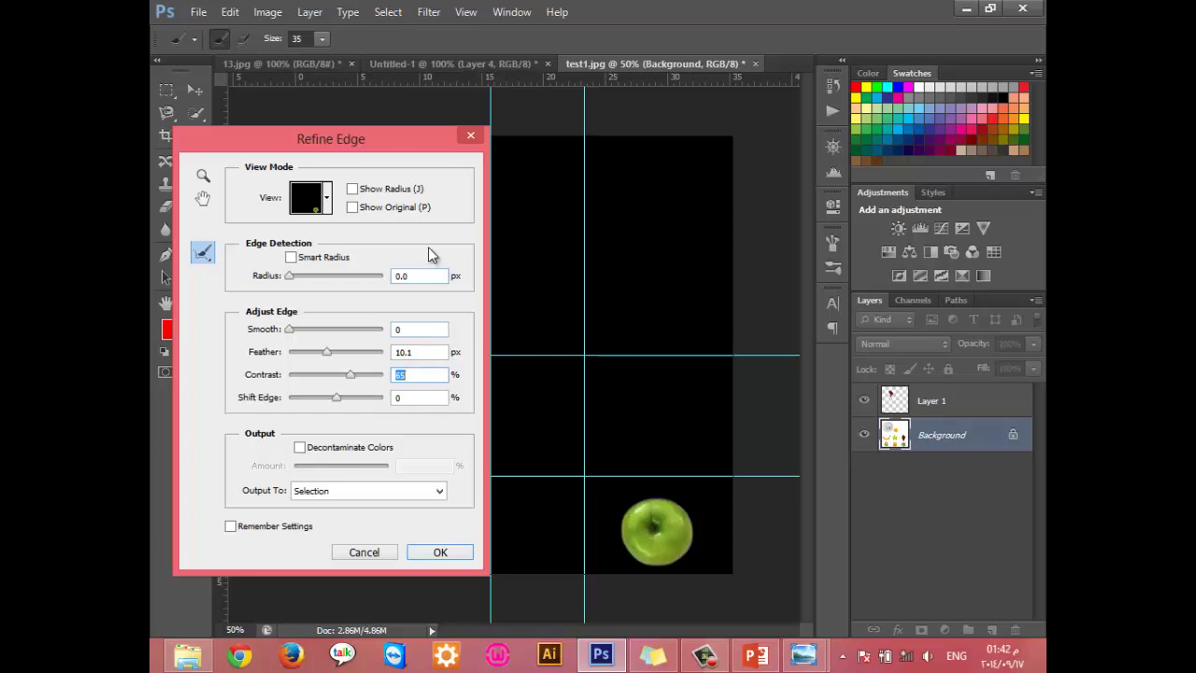
mouse_move(352, 378)
left_mouse_down()
mouse_move(305, 376)
mouse_move(291, 353)
mouse_move(293, 375)
mouse_move(367, 402)
mouse_move(290, 412)
left_mouse_up()
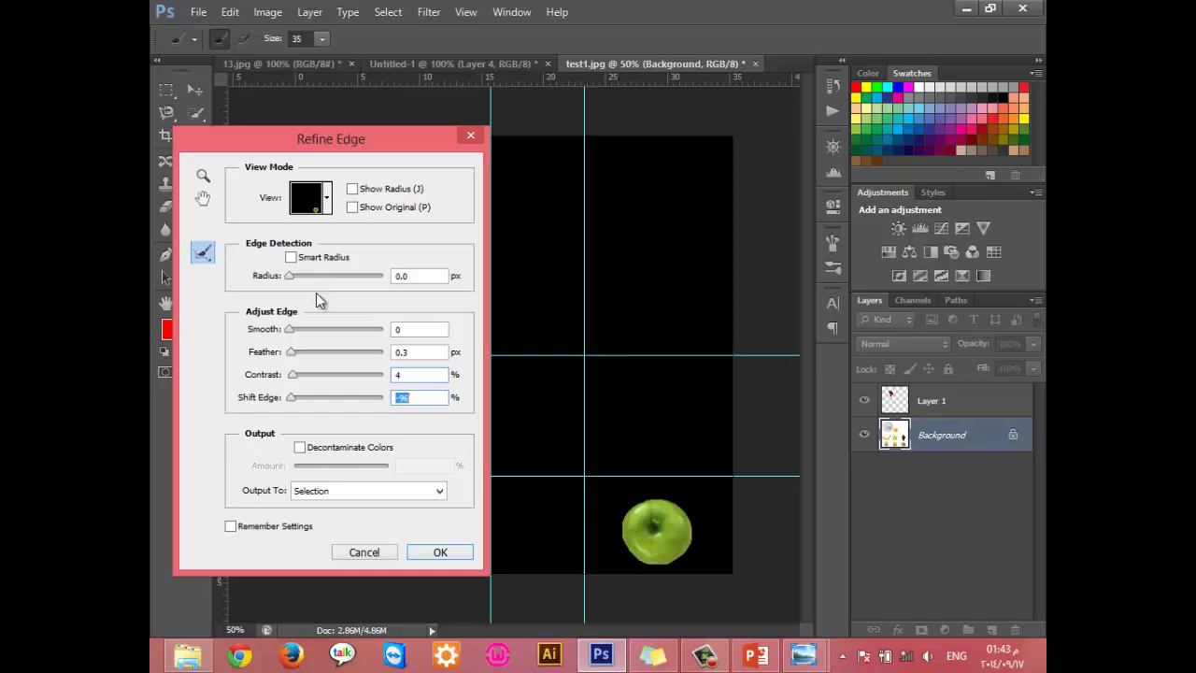
Step: Apply the refined edge, paste the apple onto its own layer, and move it onto the plate
left_click(381, 553)
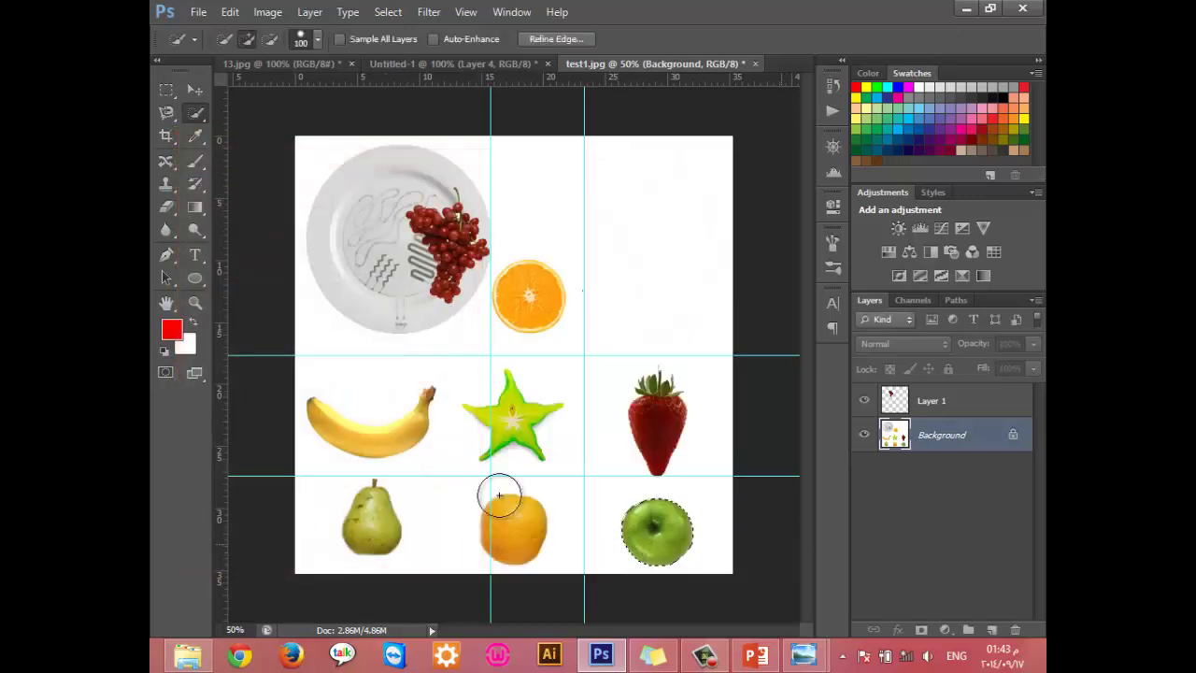
key("ctrl+x")
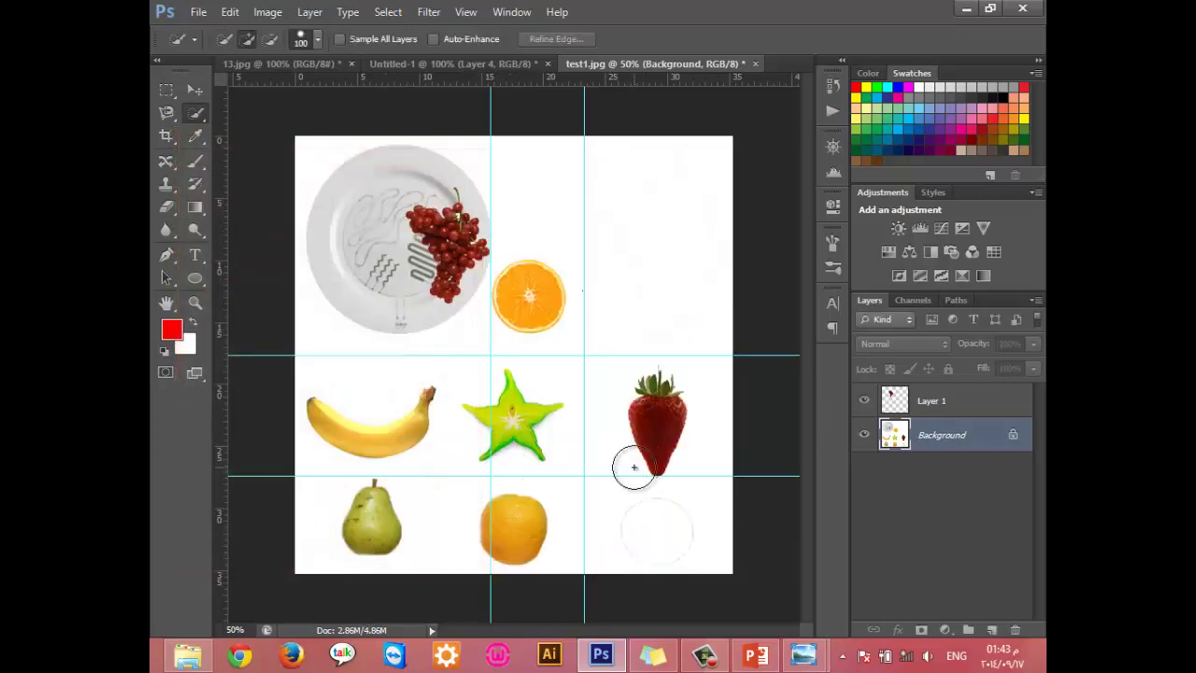
key("ctrl+v")
left_click(195, 89)
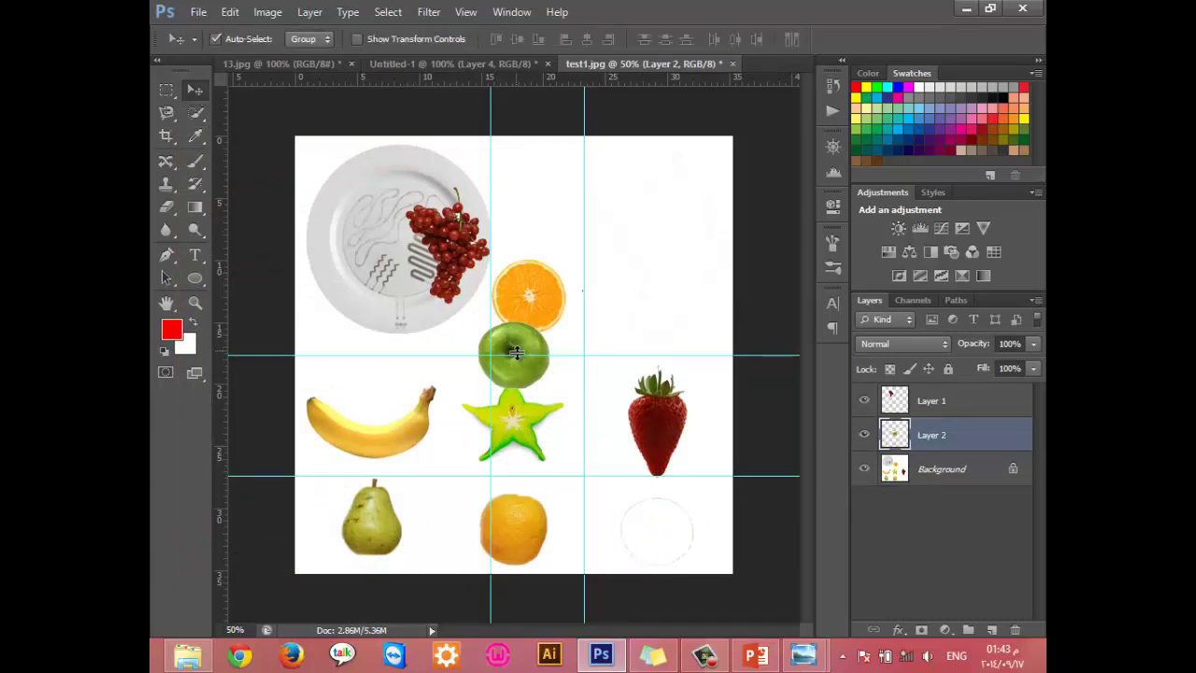
left_click_drag(519, 355, 514, 288)
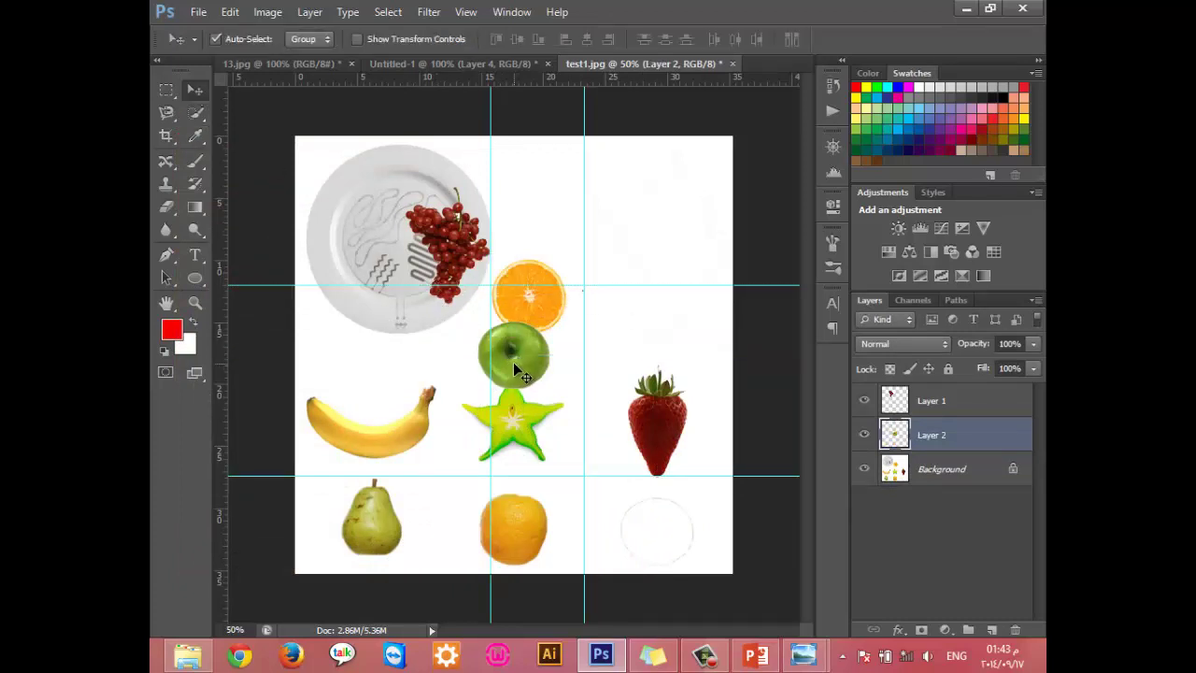
left_click_drag(512, 367, 402, 292)
Step: Scale the apple to about 79%, stack it above Layer 1, and Alt-drag a copy beside it
key("ctrl+t")
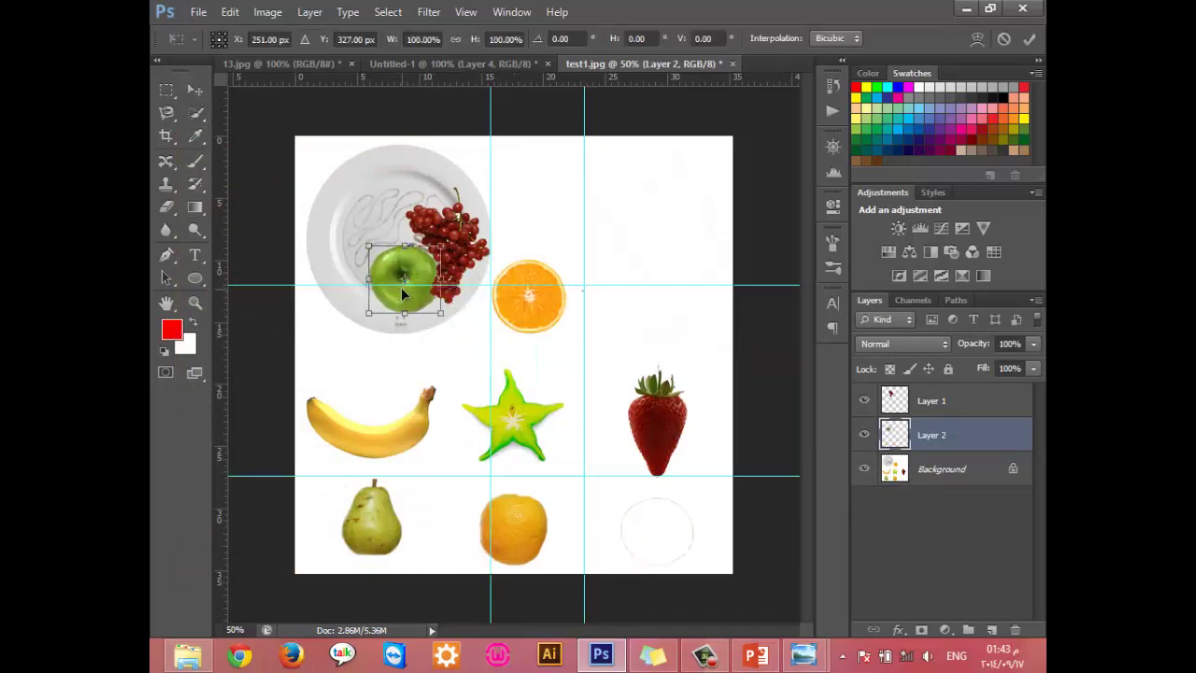
left_click_drag(433, 252, 416, 268)
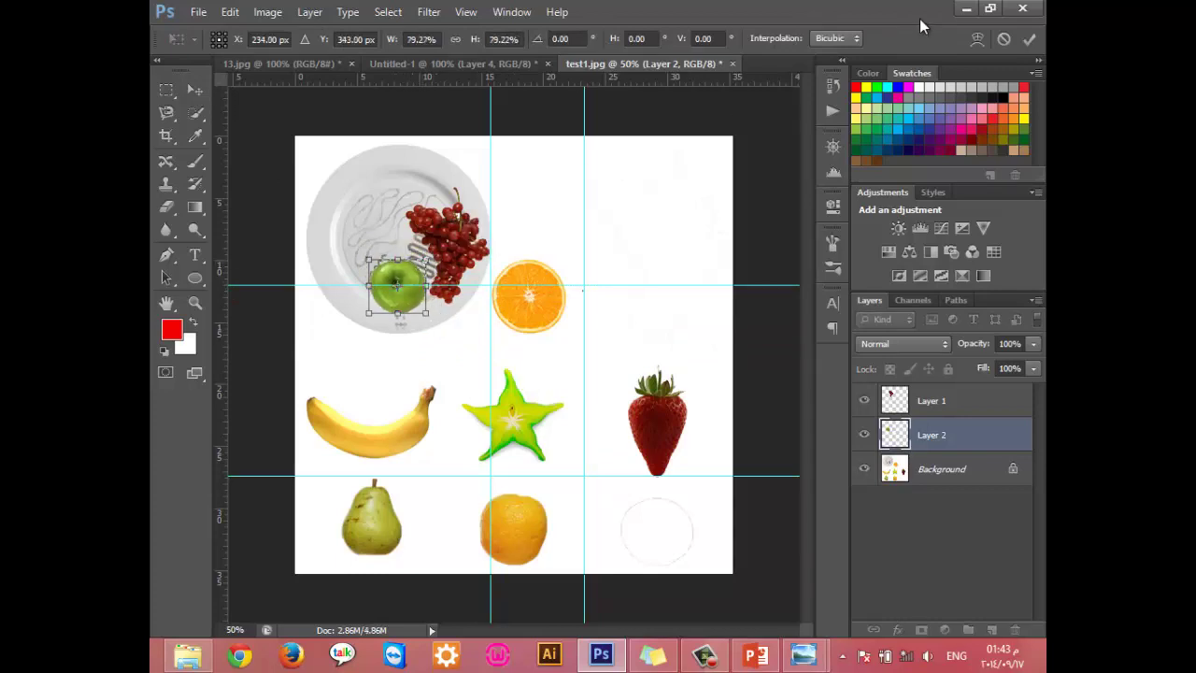
left_click(1026, 40)
left_click_drag(1000, 432, 987, 395)
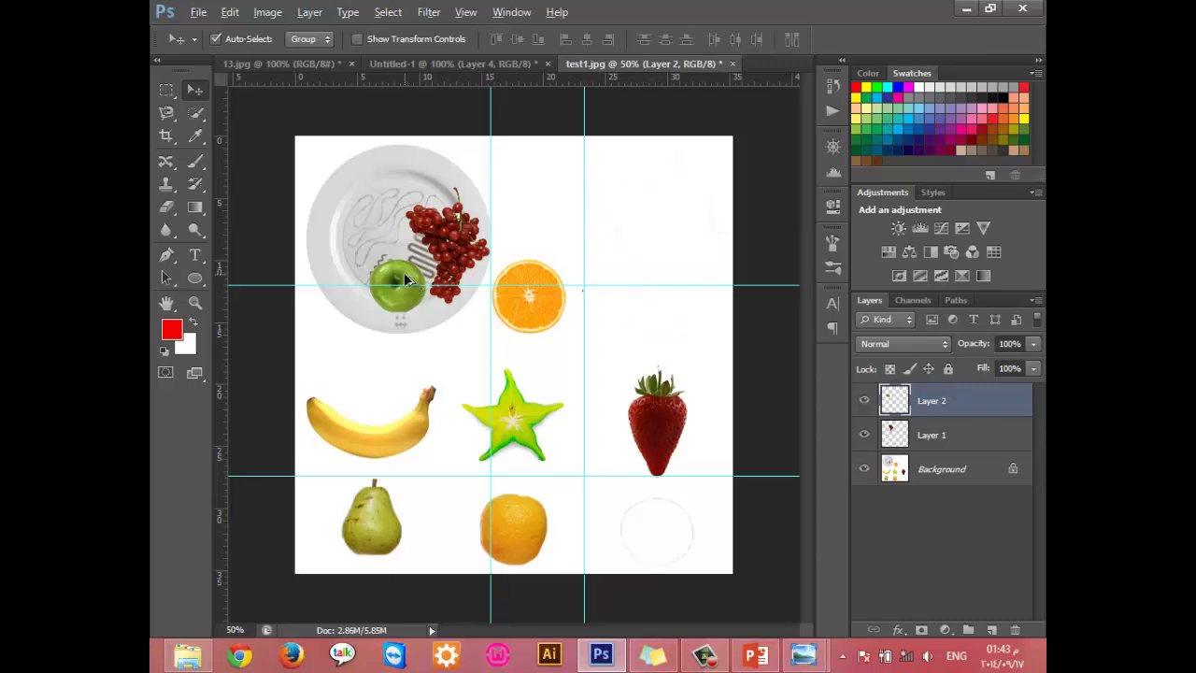
mouse_move(404, 273)
left_mouse_down()
mouse_move(455, 275)
mouse_move(431, 263)
left_mouse_up()
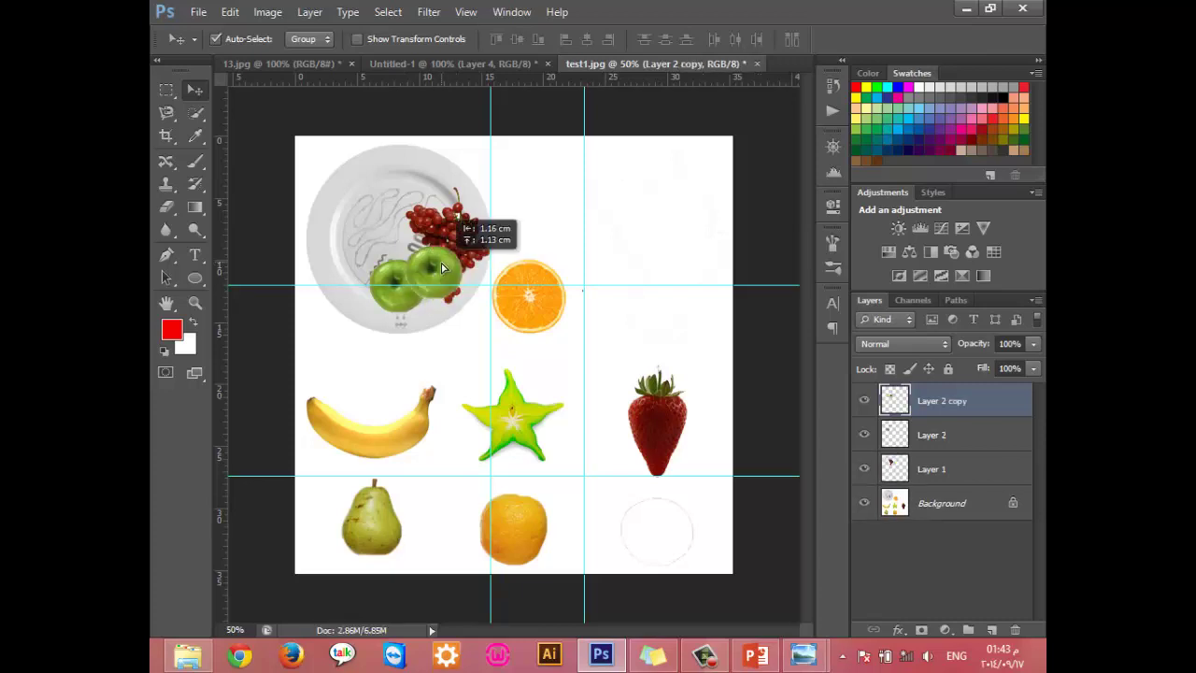